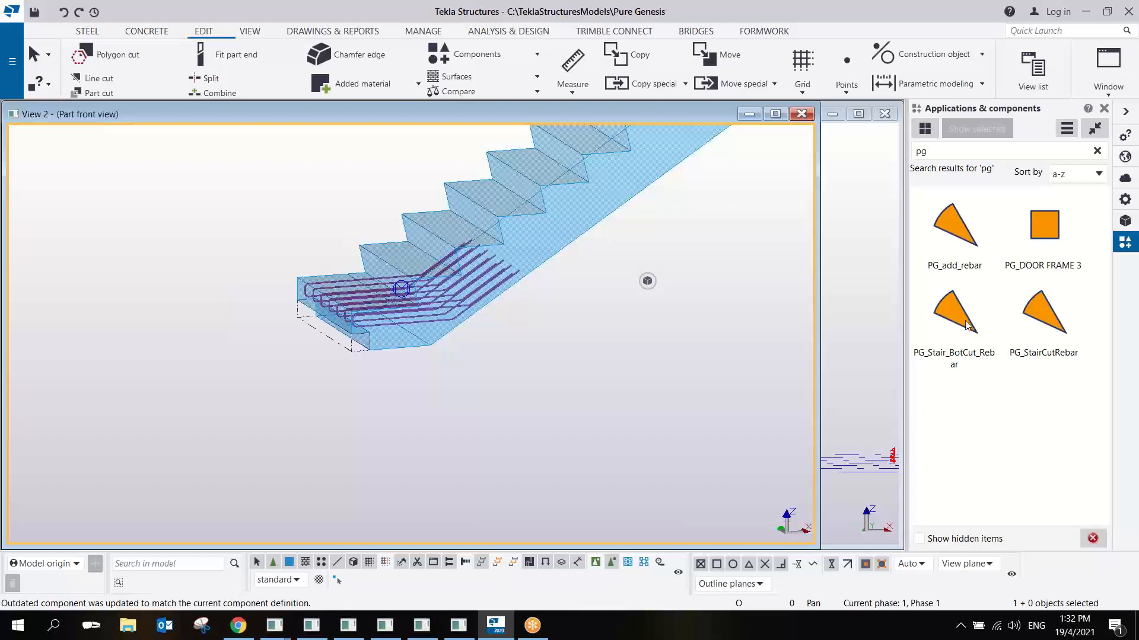
- Permanently delete the custom components PG_Stair_BotCut_Rebar and PG_StairCutRebar from the catalog and the model
left_click(967, 324)
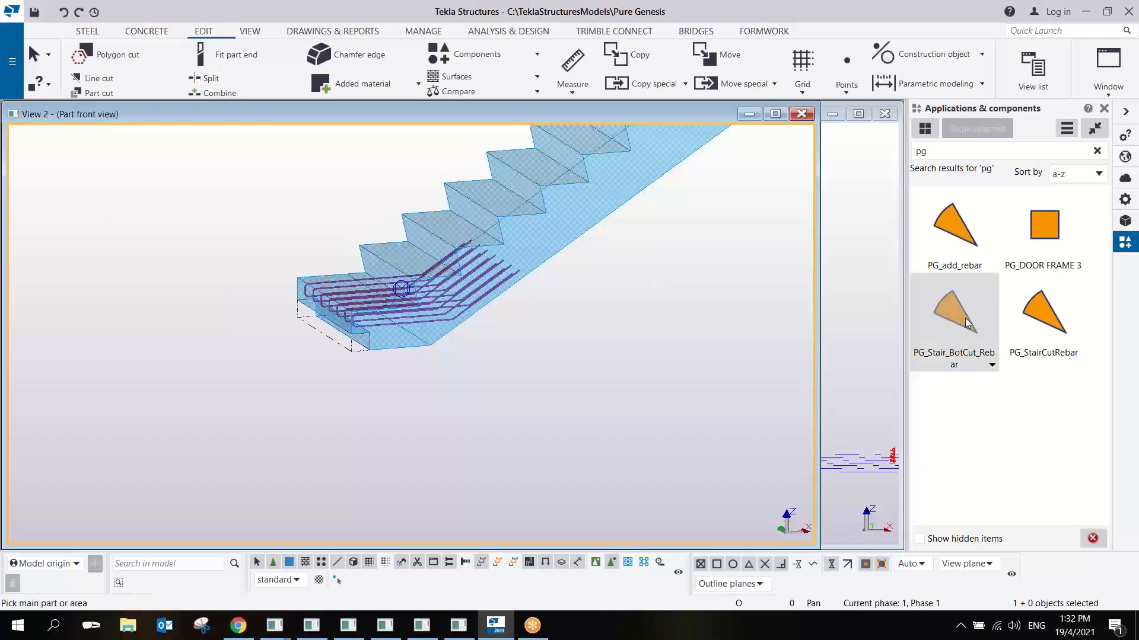
left_click(1054, 315, "ctrl")
right_click(1052, 313)
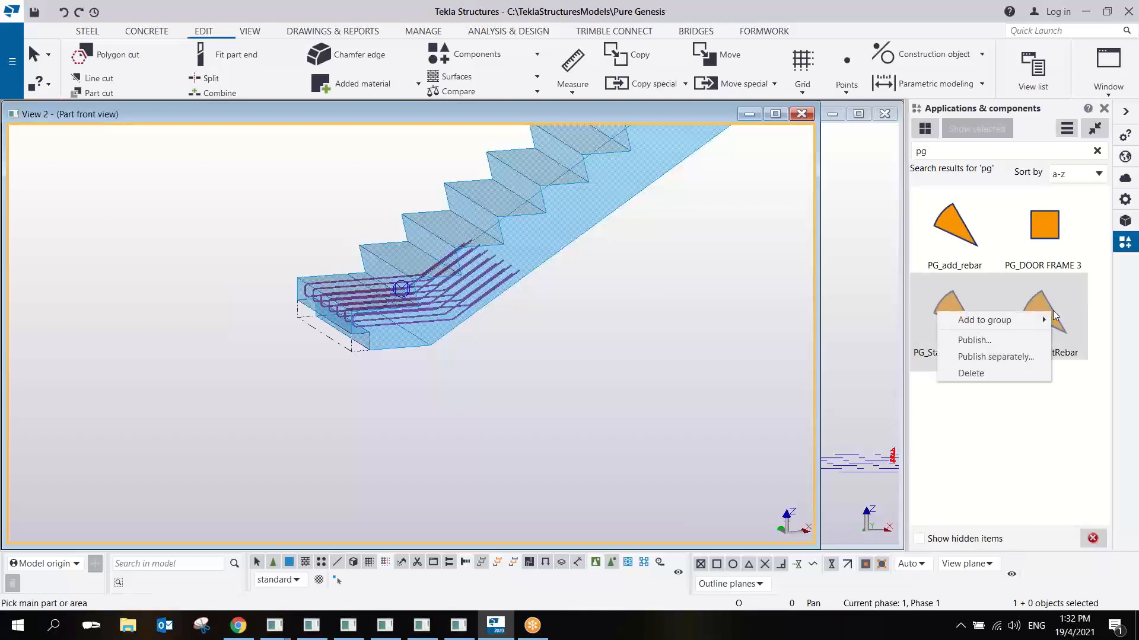
left_click(987, 373)
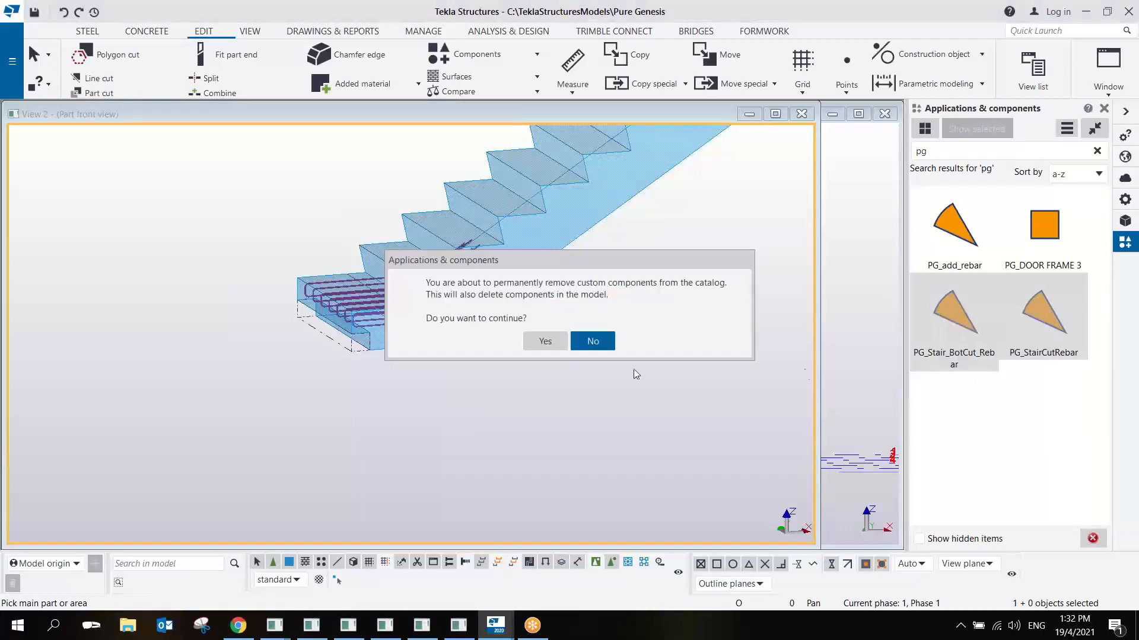
left_click(555, 346)
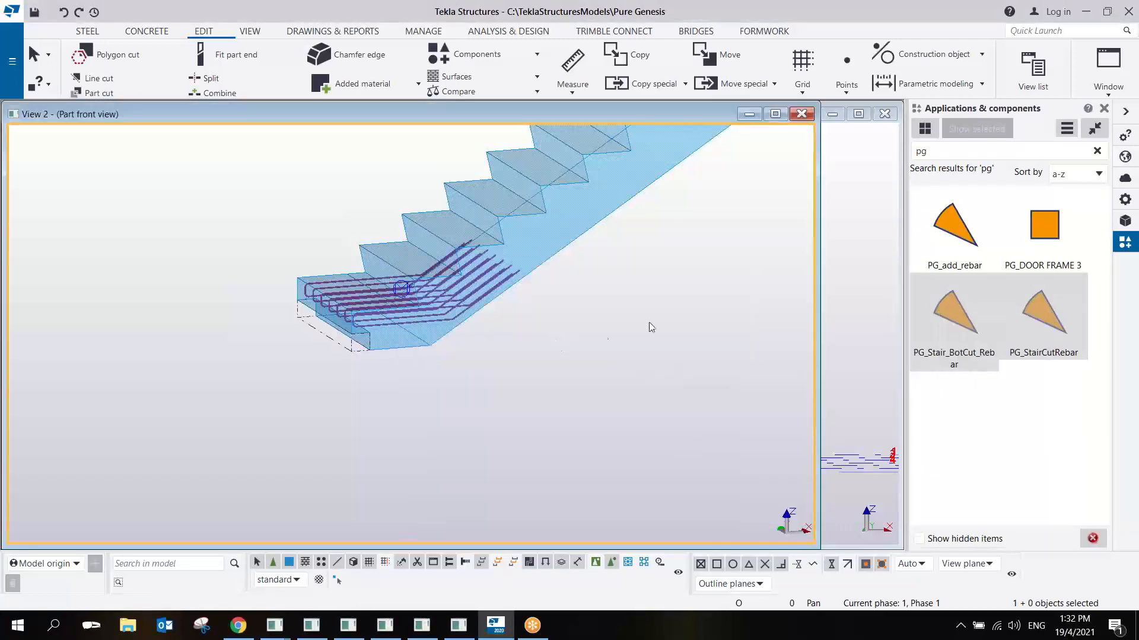
- Start defining a custom component from the rebar group and part cut at the stair's lower end, type Detail, named PG_Stair_Cut_Rebar
scroll(385, 314, "up", 3)
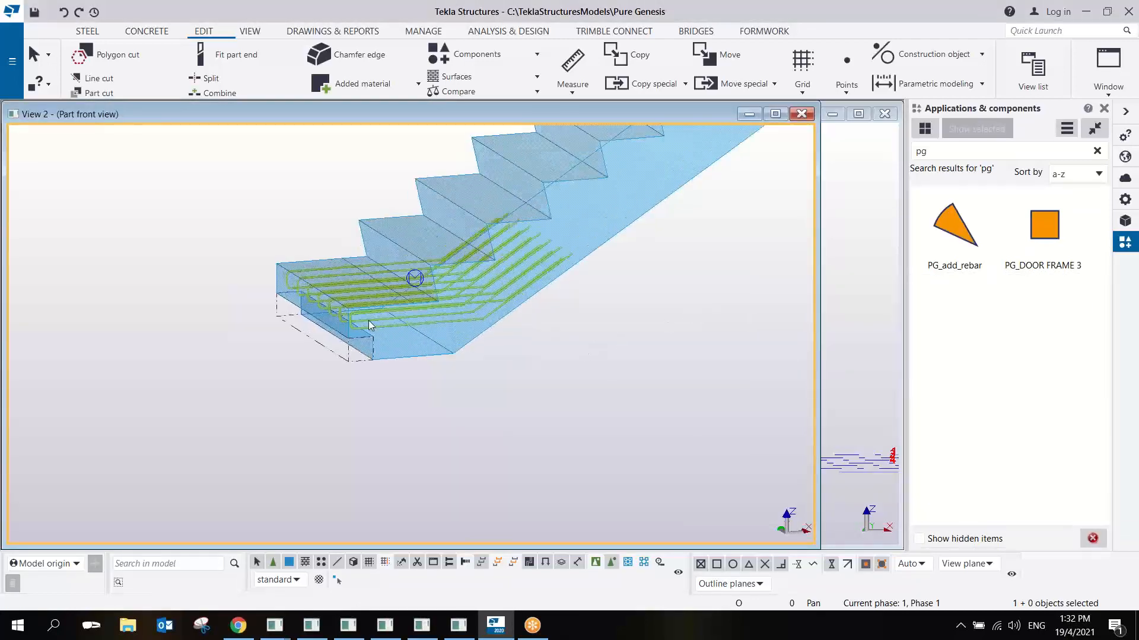
left_click(478, 351)
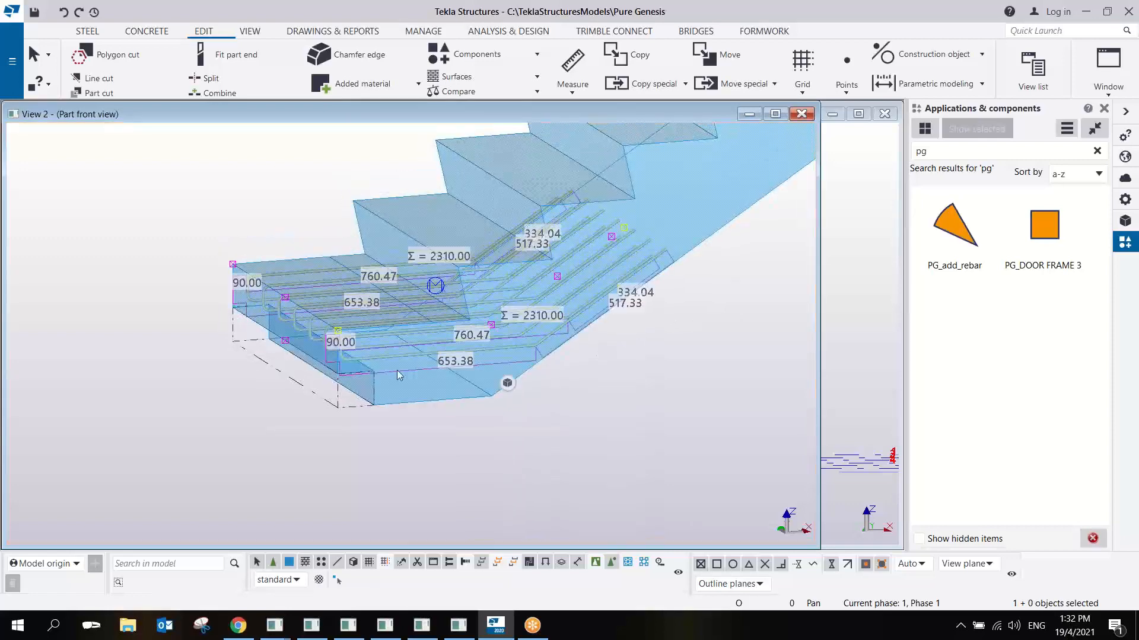
left_click(348, 406, "shift")
scroll(347, 403, "down", 2)
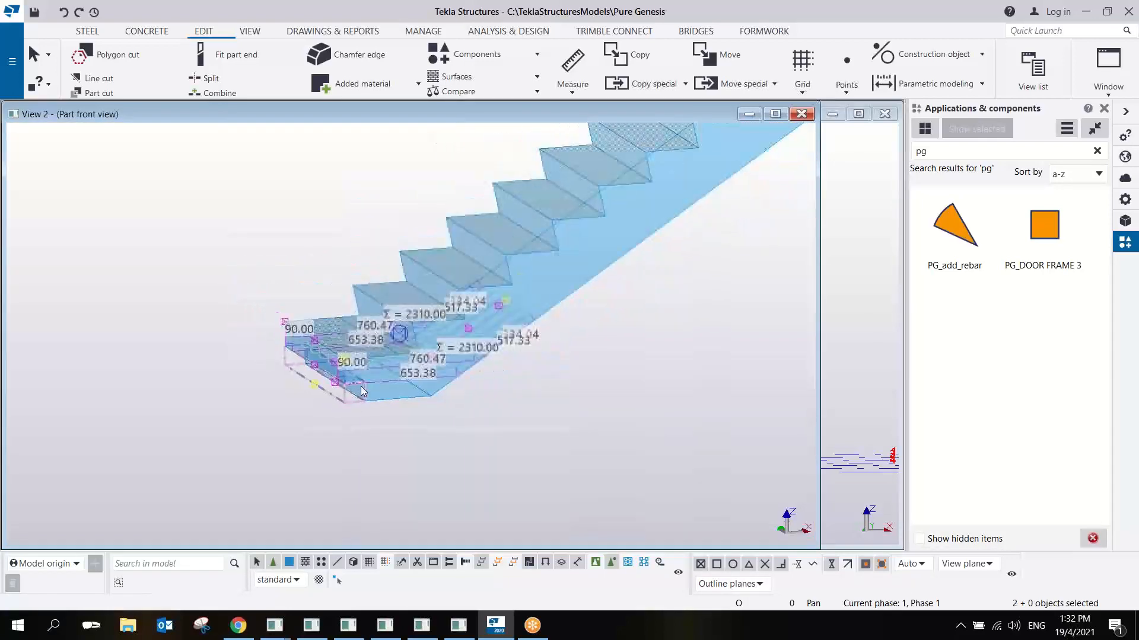
left_click(1065, 132)
left_click(1035, 215)
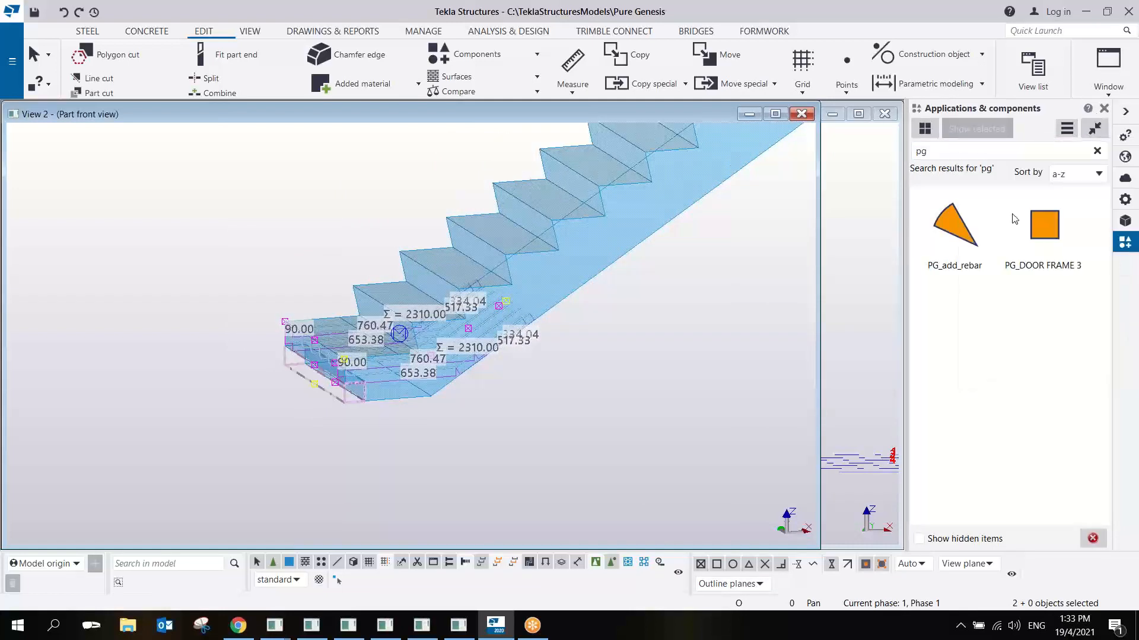
left_click(771, 318)
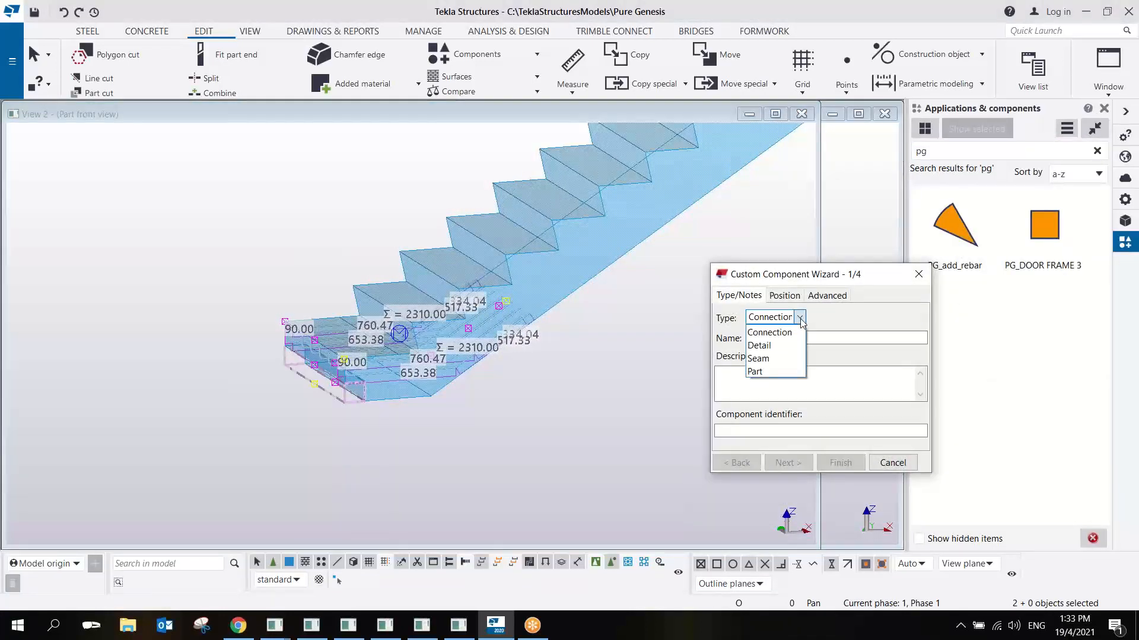
left_click(787, 346)
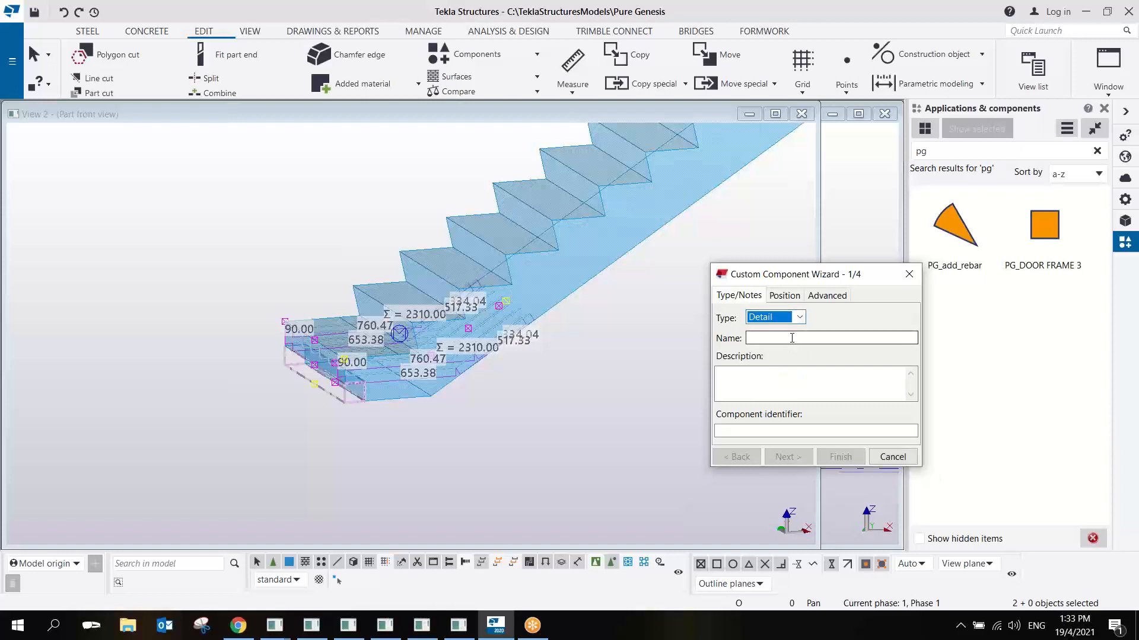
left_click(792, 339)
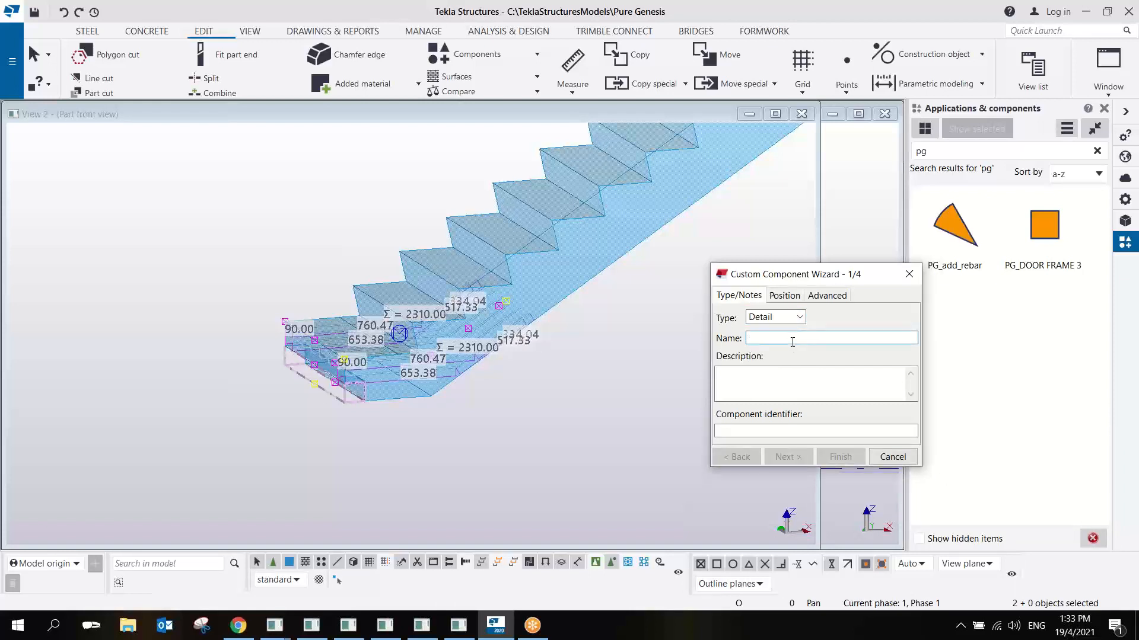
type("PG_Stair_C")
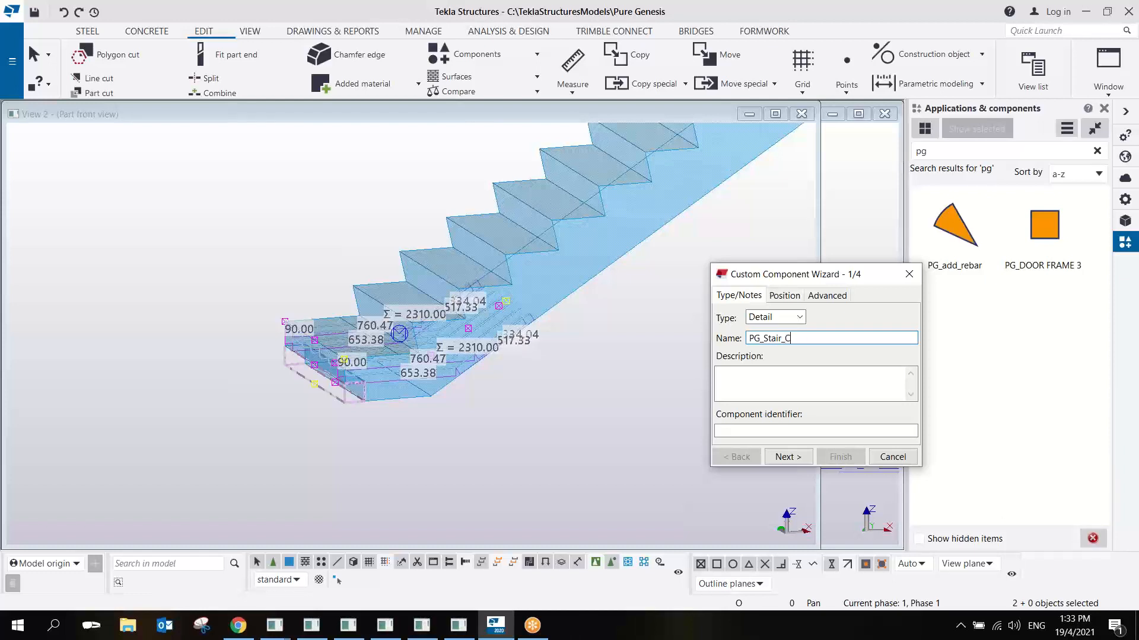
type("ut_Rebar")
- Set the custom component's up direction to +z
left_click(784, 296)
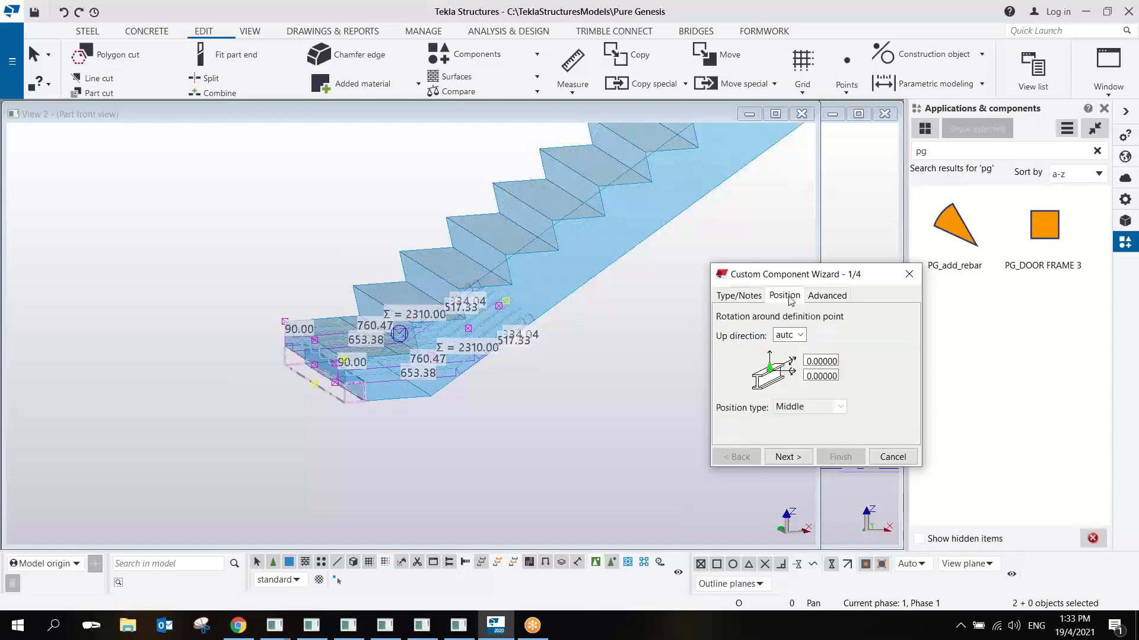
left_click(796, 336)
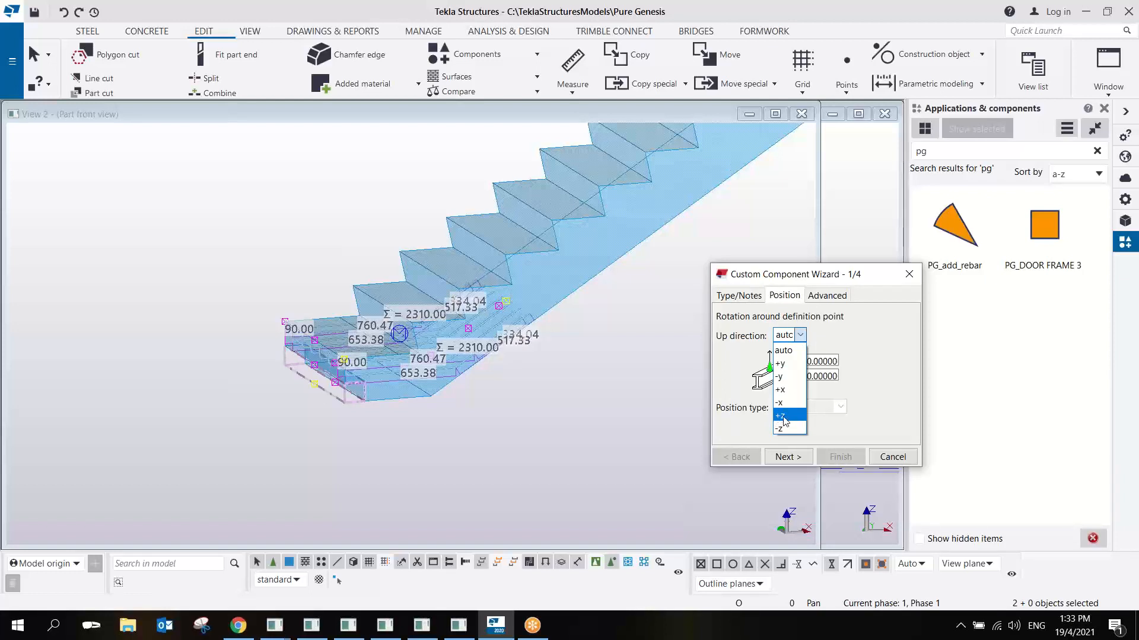
left_click(784, 419)
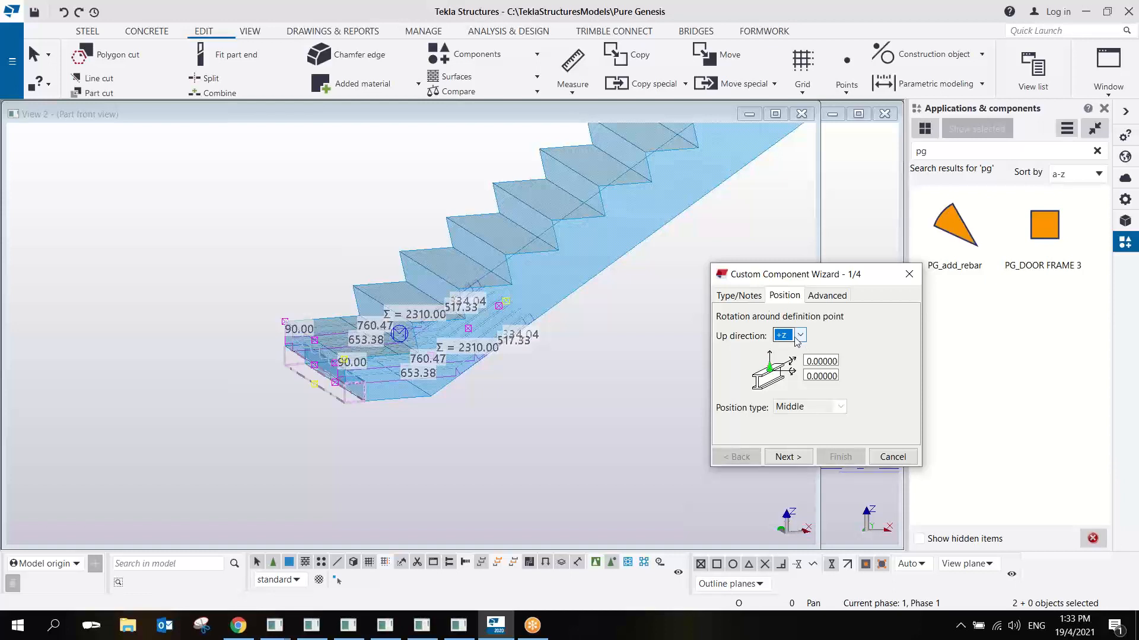
left_click(754, 299)
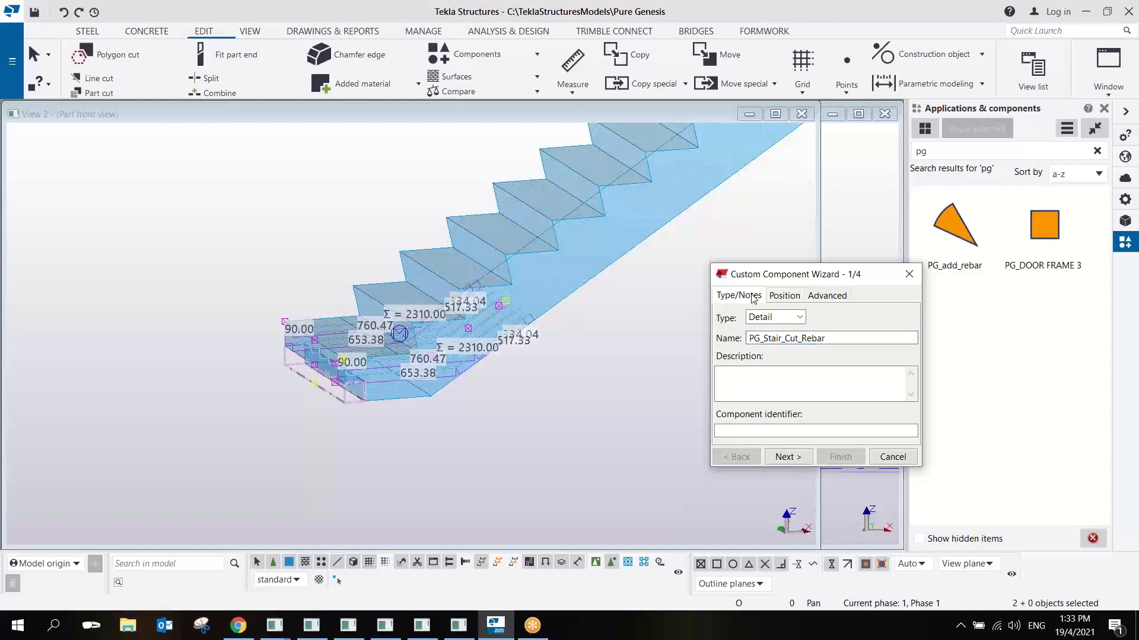
left_click(781, 300)
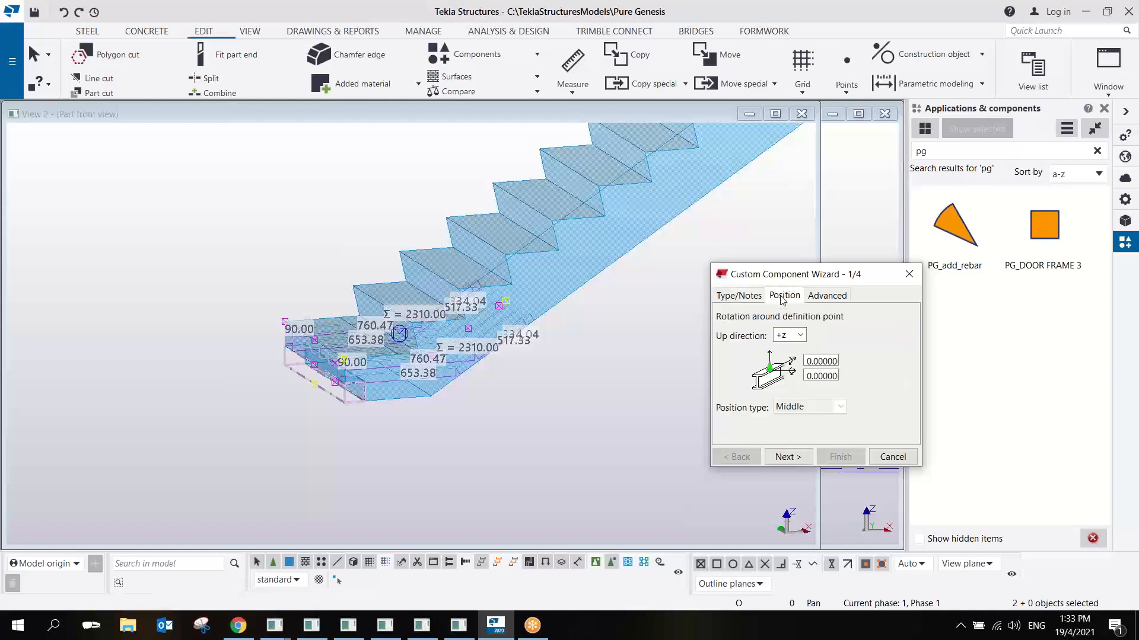
- Use the selected rebar group and part cut as the component objects and the stair as the main part
left_click(787, 457)
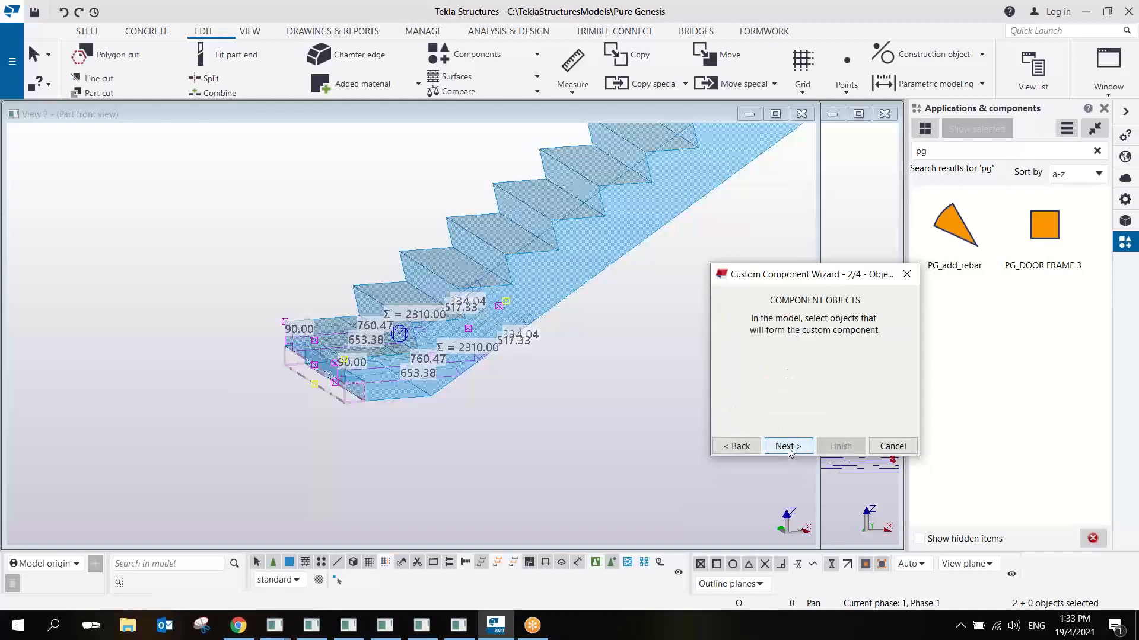
left_click(787, 446)
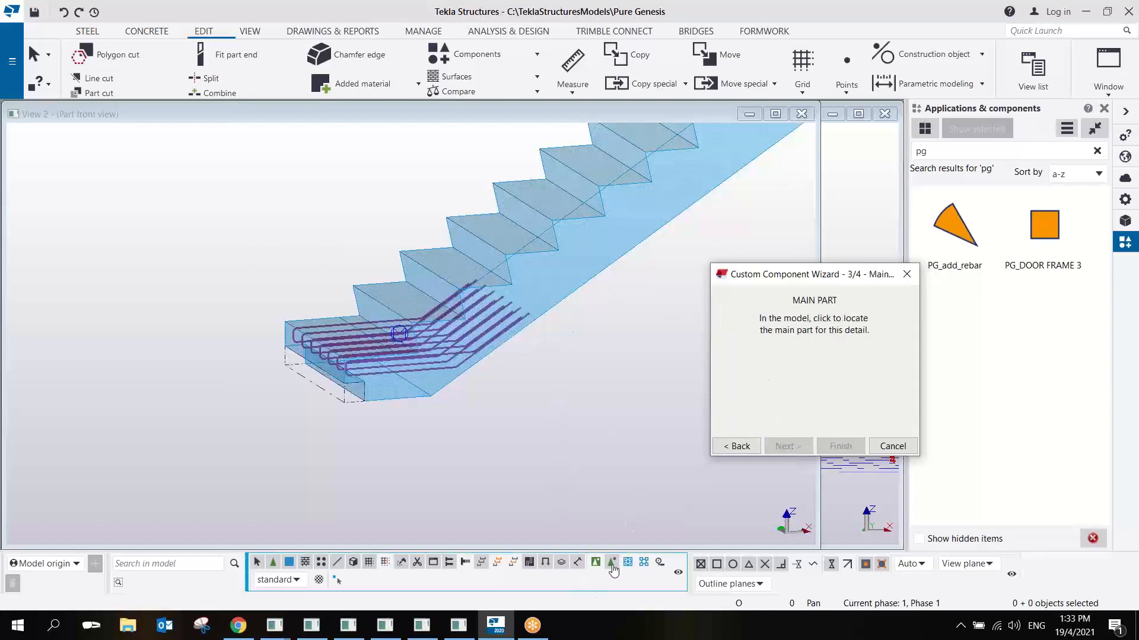
left_click(844, 28)
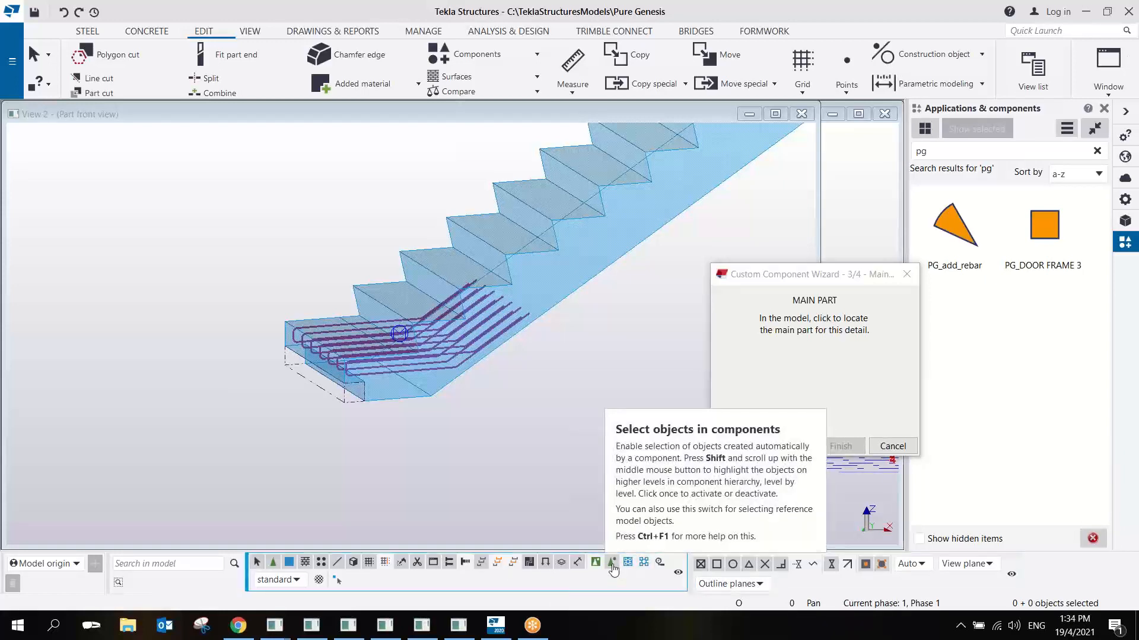
left_click(568, 298)
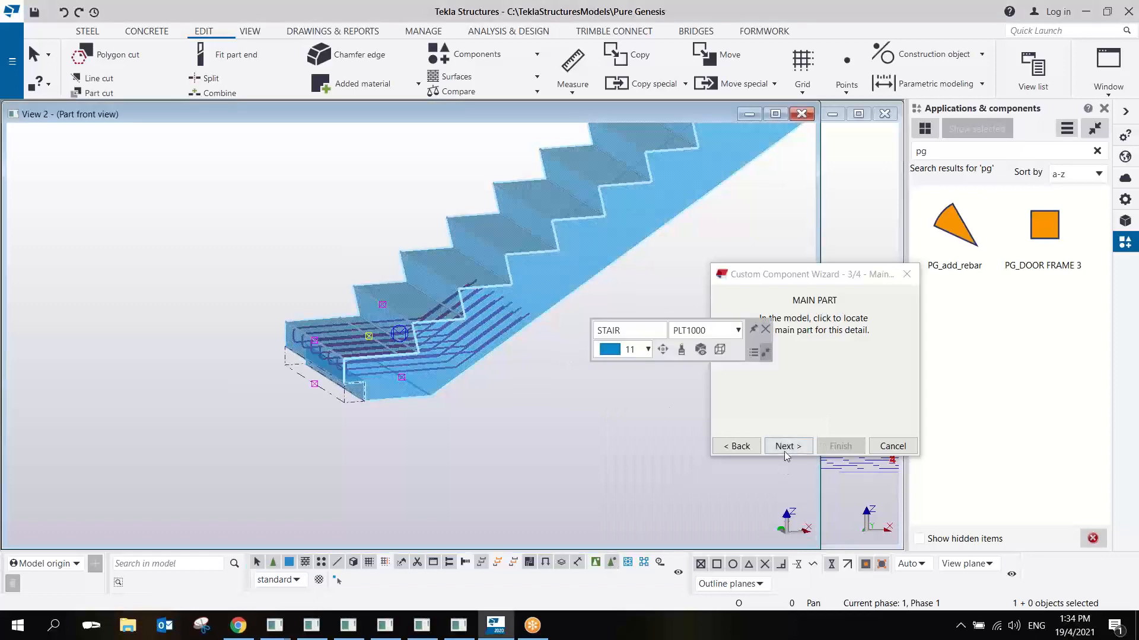
left_click(782, 446)
- Position the detail by a reference point at the corner of the cut on the stair's lower end and finish the component
scroll(291, 356, "up", 3)
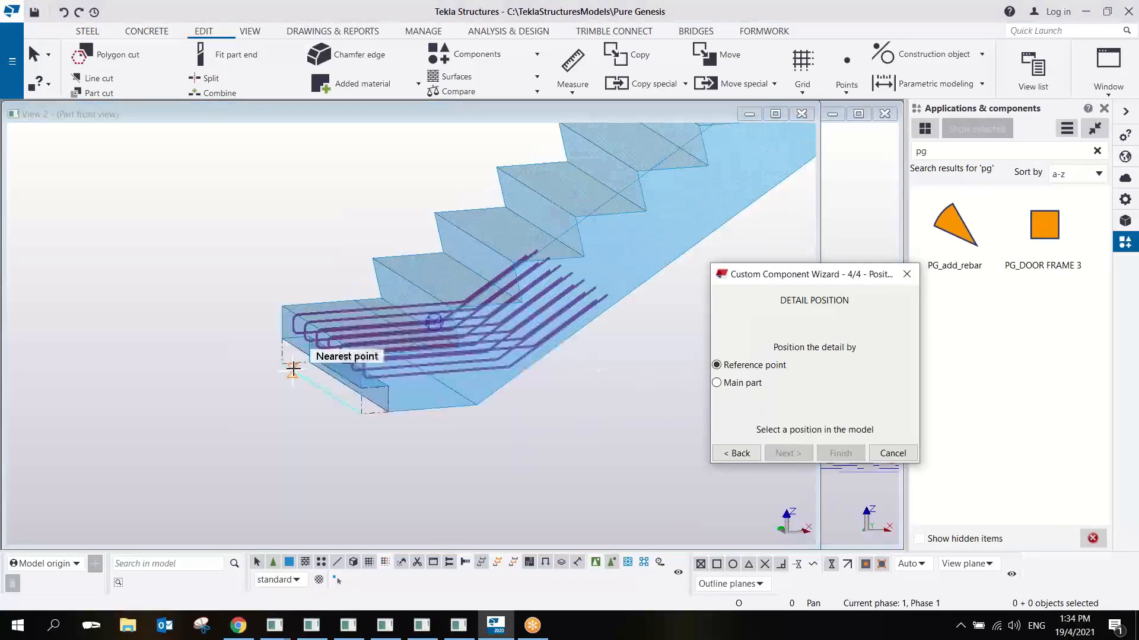
middle_click_drag(350, 335, 424, 343, "ctrl")
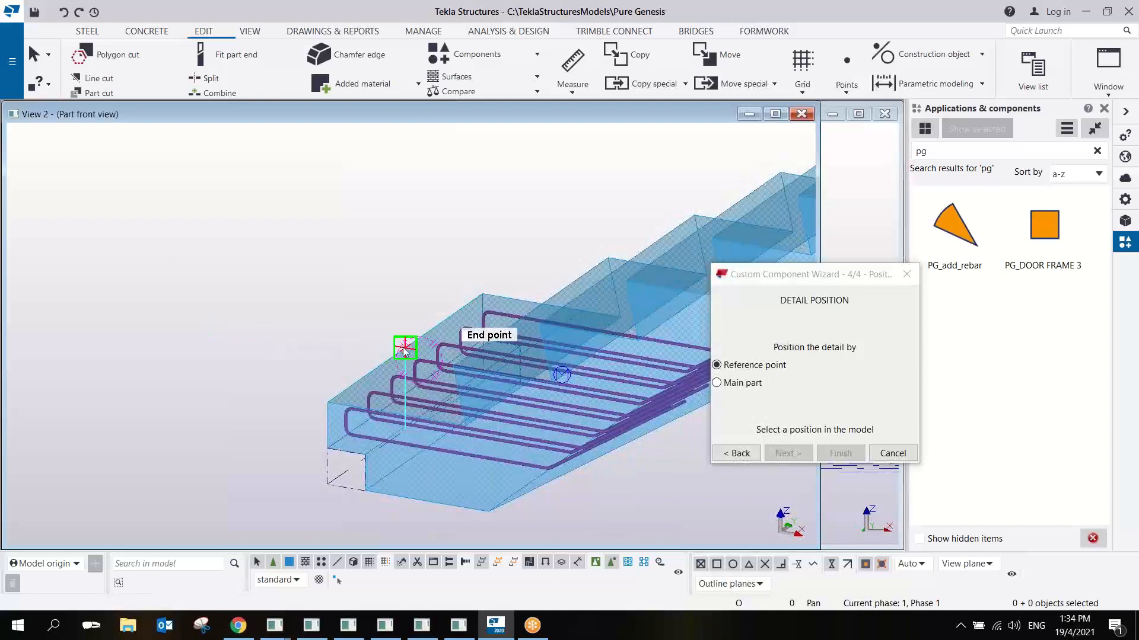
left_click(404, 350)
left_click(846, 456)
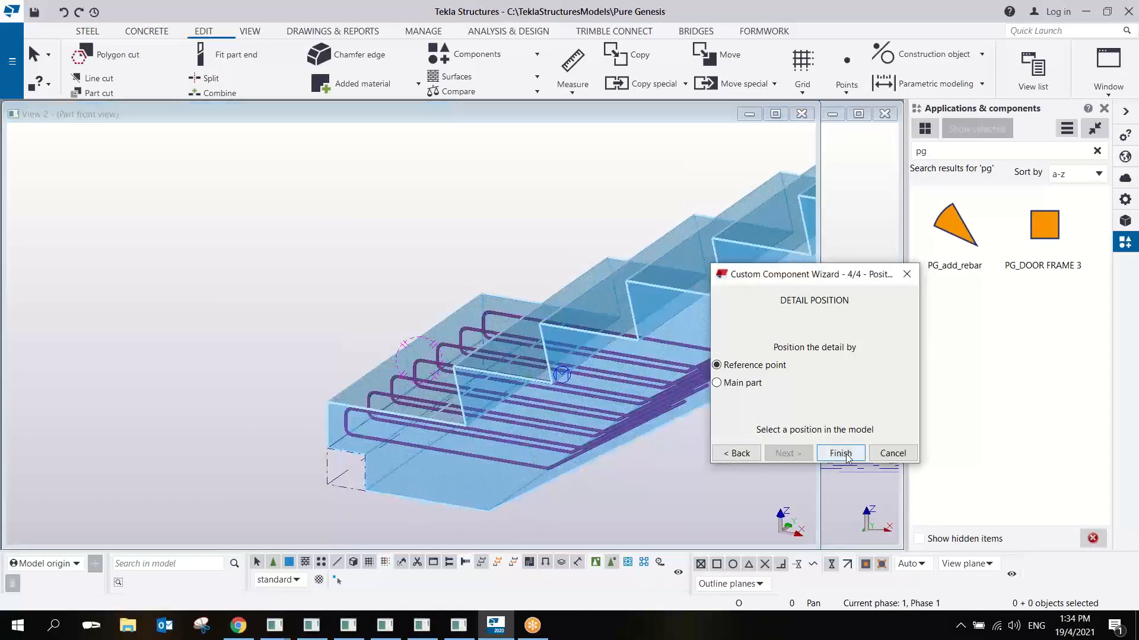
- Widen the part front view window and open the stair detail component for editing in the custom component editor
scroll(491, 400, "down", 2)
middle_click_drag(491, 400, 518, 356, "ctrl")
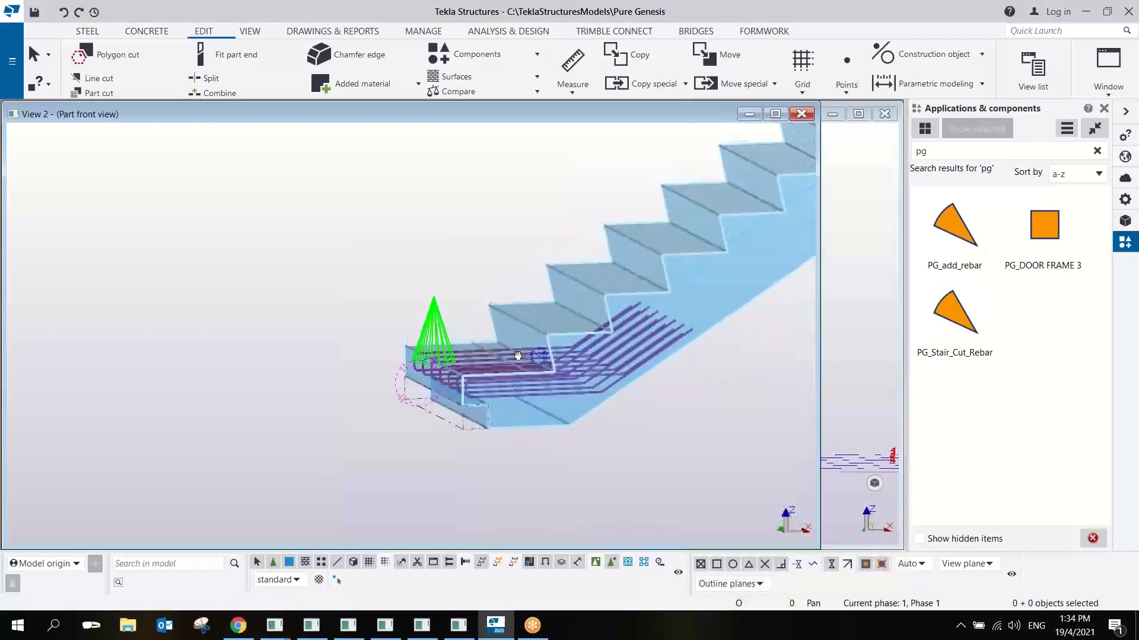
scroll(447, 335, "up", 3)
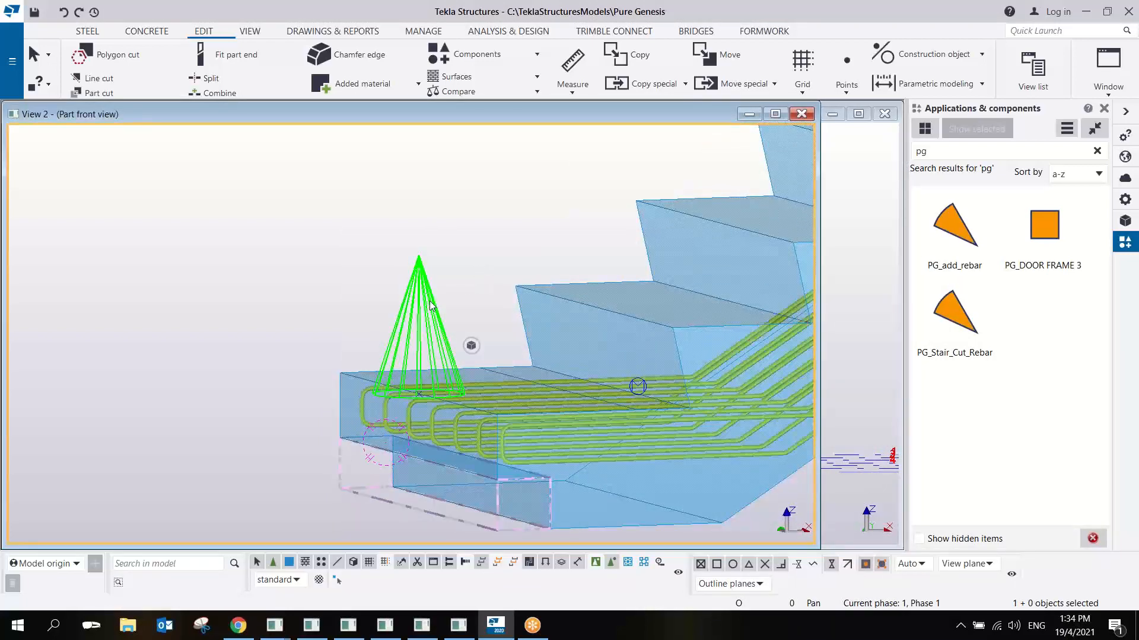
scroll(430, 301, "down", 3)
scroll(428, 309, "up", 2)
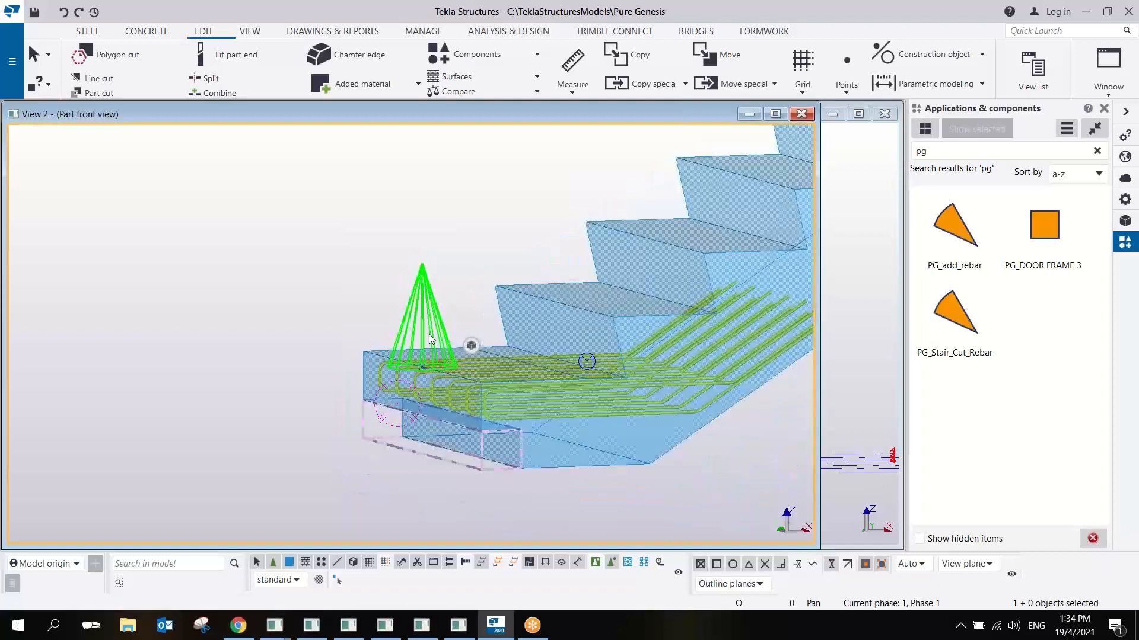
scroll(429, 333, "down", 1)
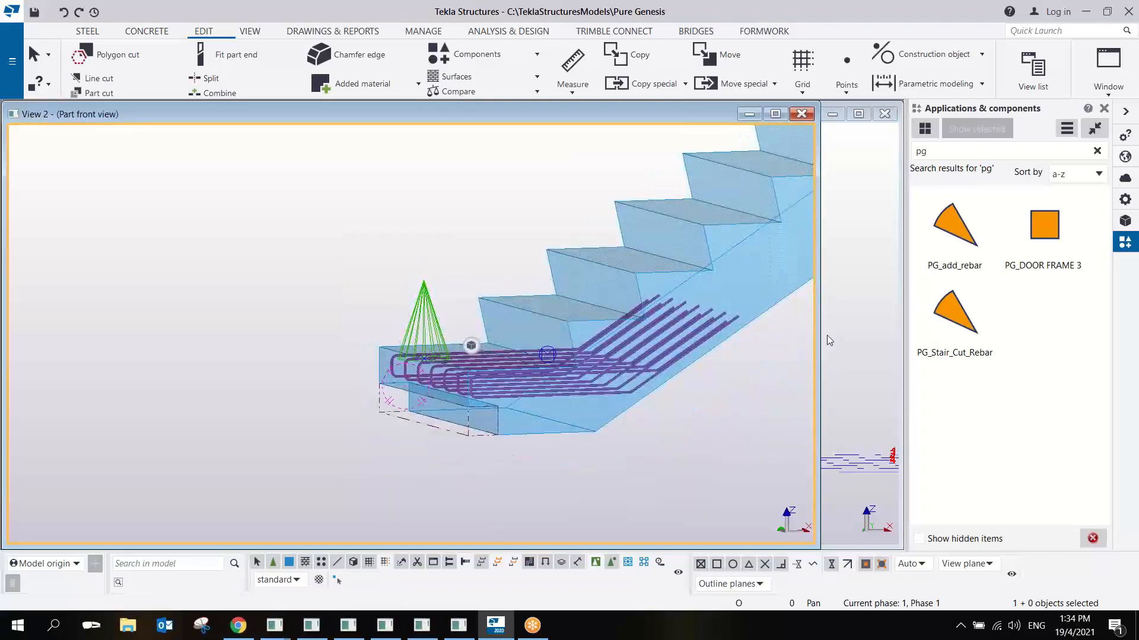
left_click_drag(817, 323, 901, 323)
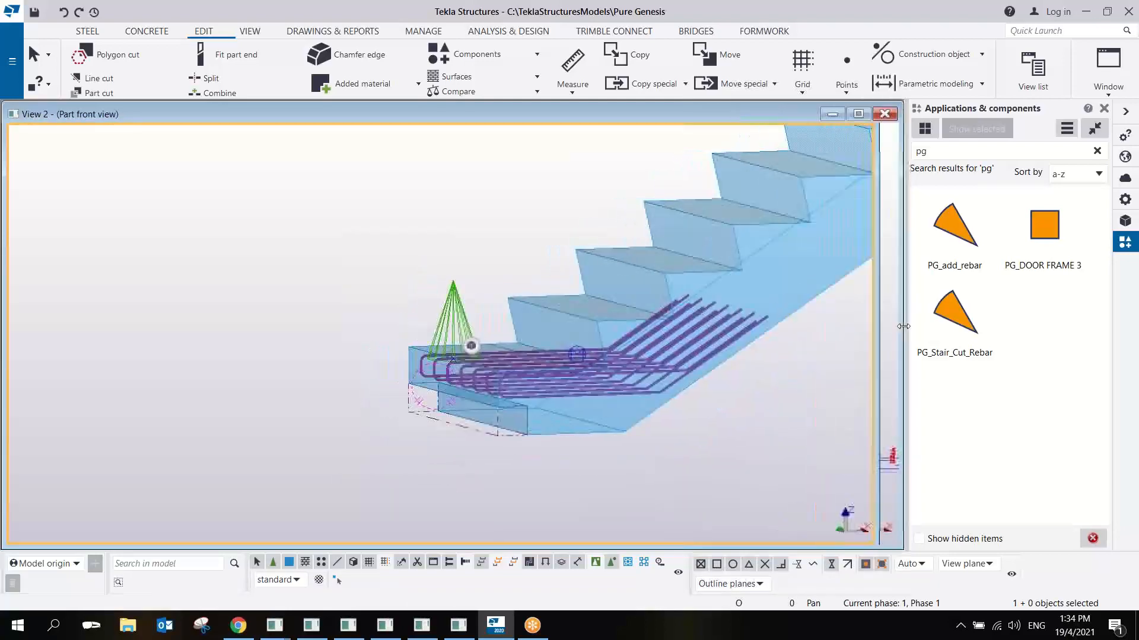
right_click(461, 303)
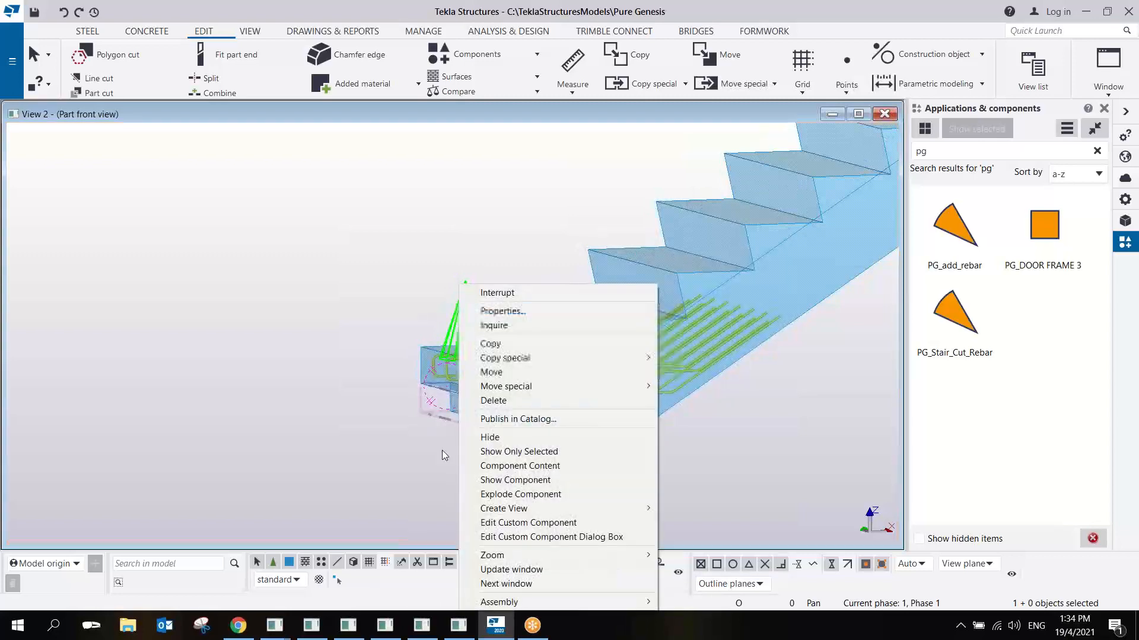
left_click(554, 523)
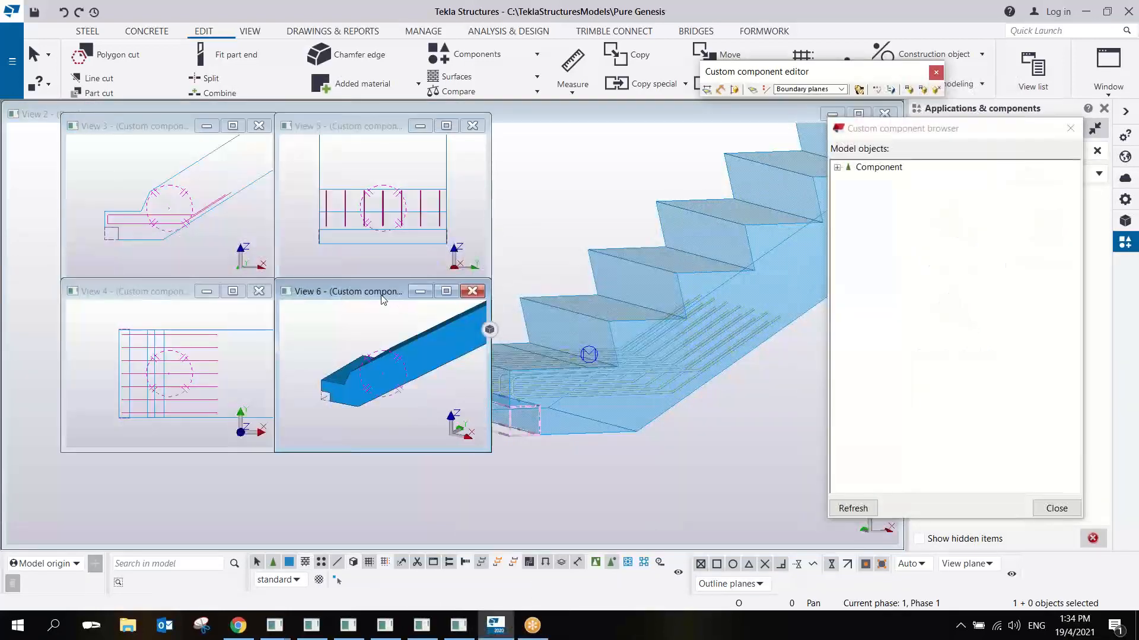
- Enlarge the custom component editor's front view and display the component's variables
left_click_drag(263, 240, 386, 294)
left_click(252, 245)
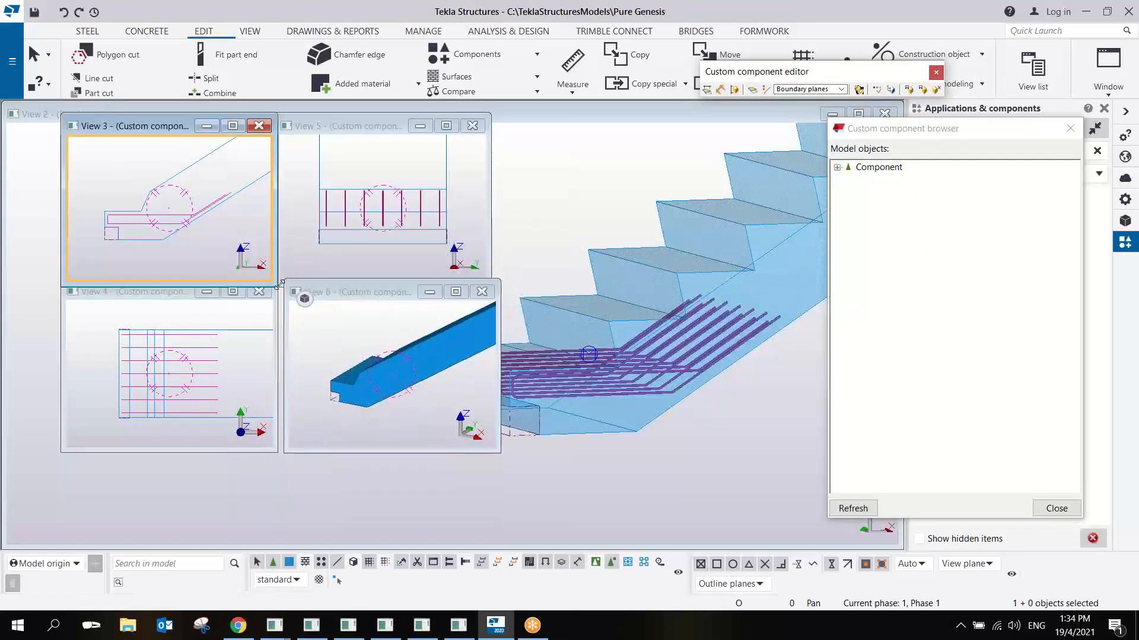
left_click_drag(278, 285, 807, 348)
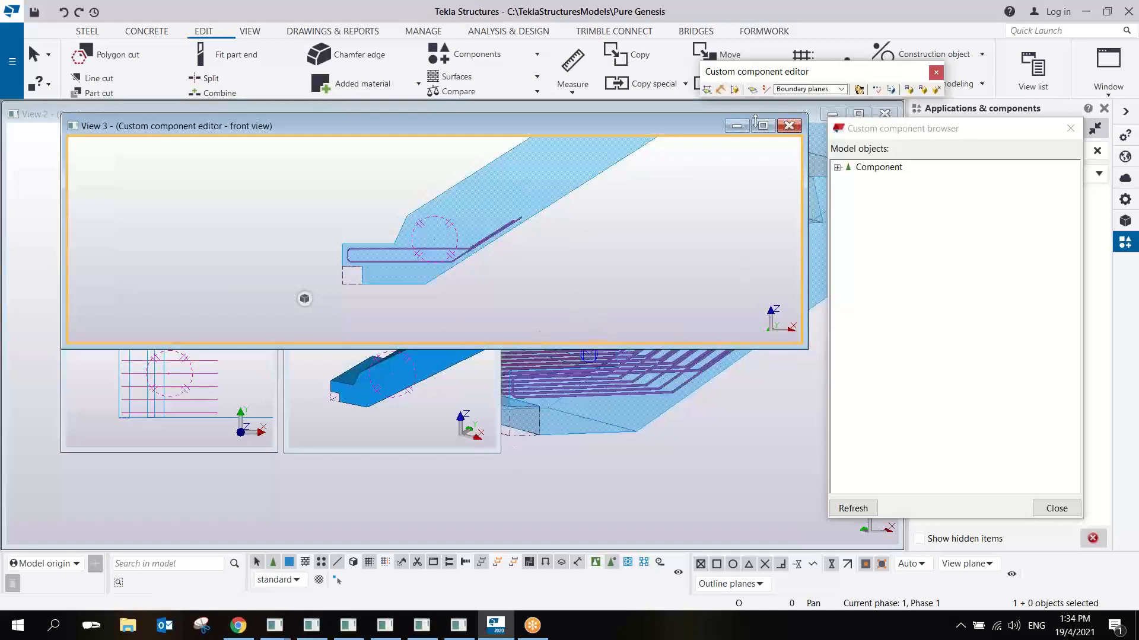
left_click(877, 89)
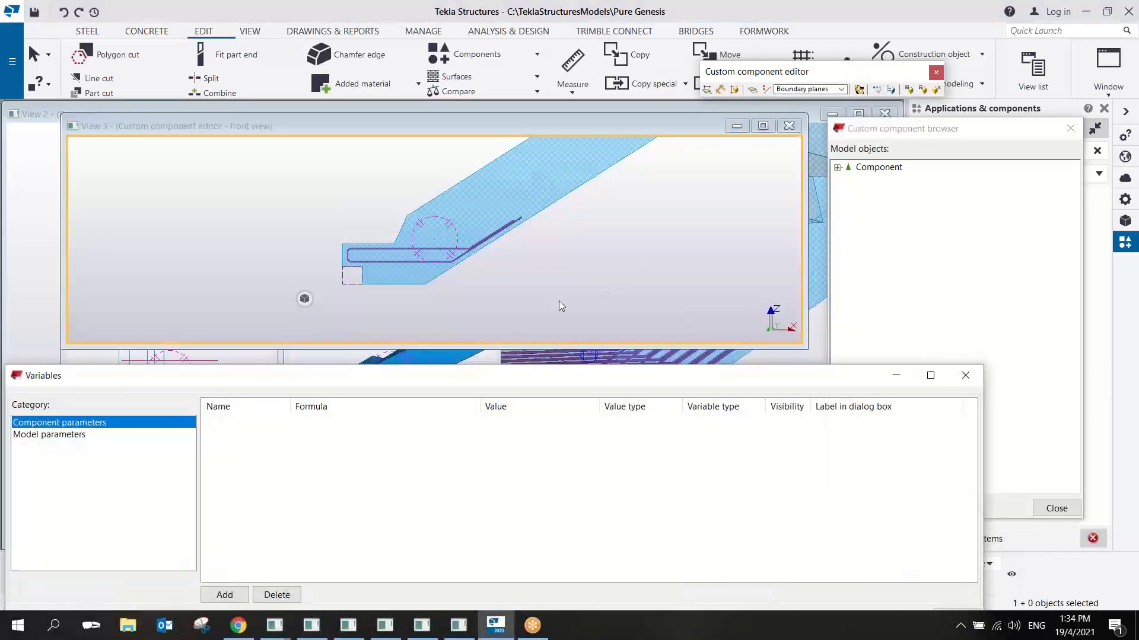
- Select the part cut together with the rebar group to display their handles at the stair's lower end
middle_click_drag(373, 261, 578, 269)
scroll(417, 258, "up", 3)
left_click(282, 179)
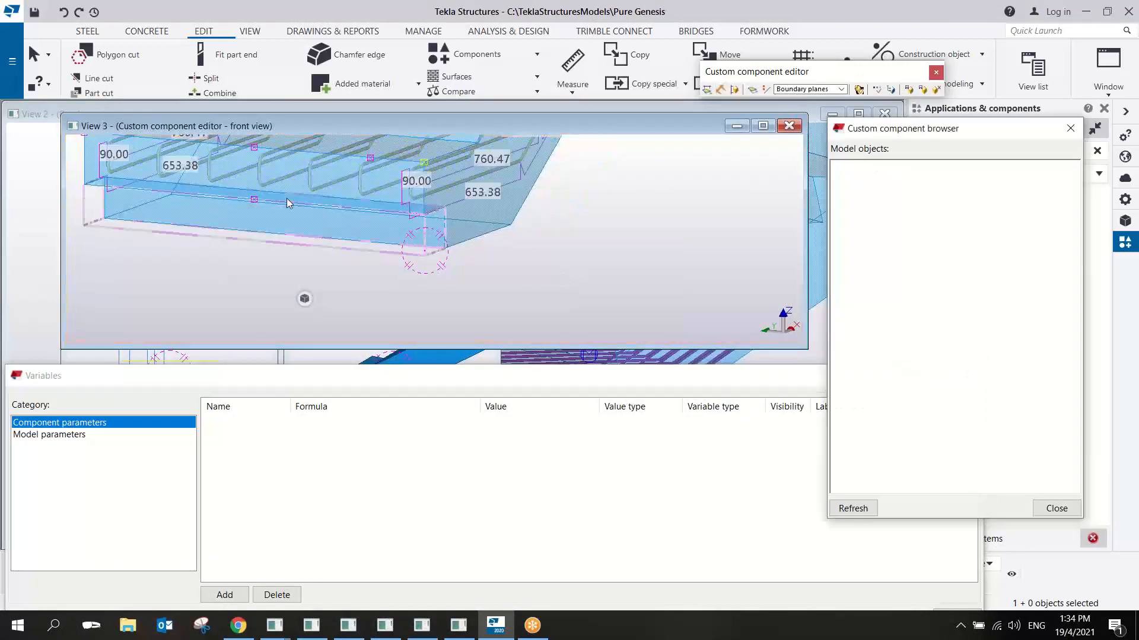
scroll(307, 240, "down", 3)
mouse_move(290, 205)
middle_mouse_down()
mouse_move(308, 240)
mouse_move(300, 202)
middle_mouse_up()
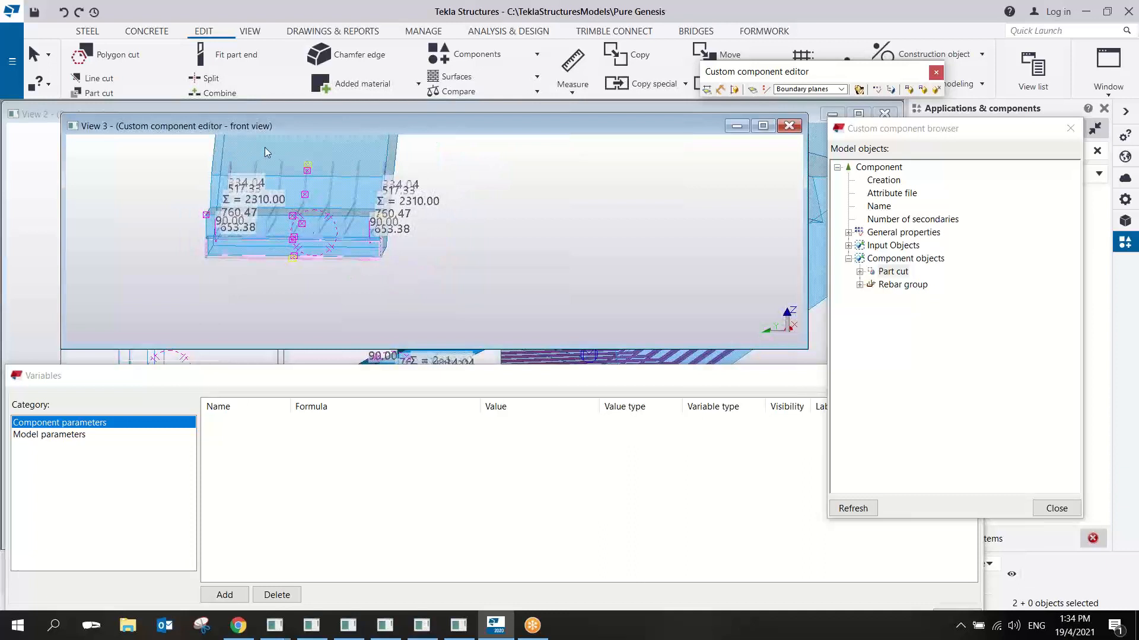
- Bind the part cut and rebar handles along the middle of the stair's width to the stair's center plane
left_click_drag(265, 147, 329, 296)
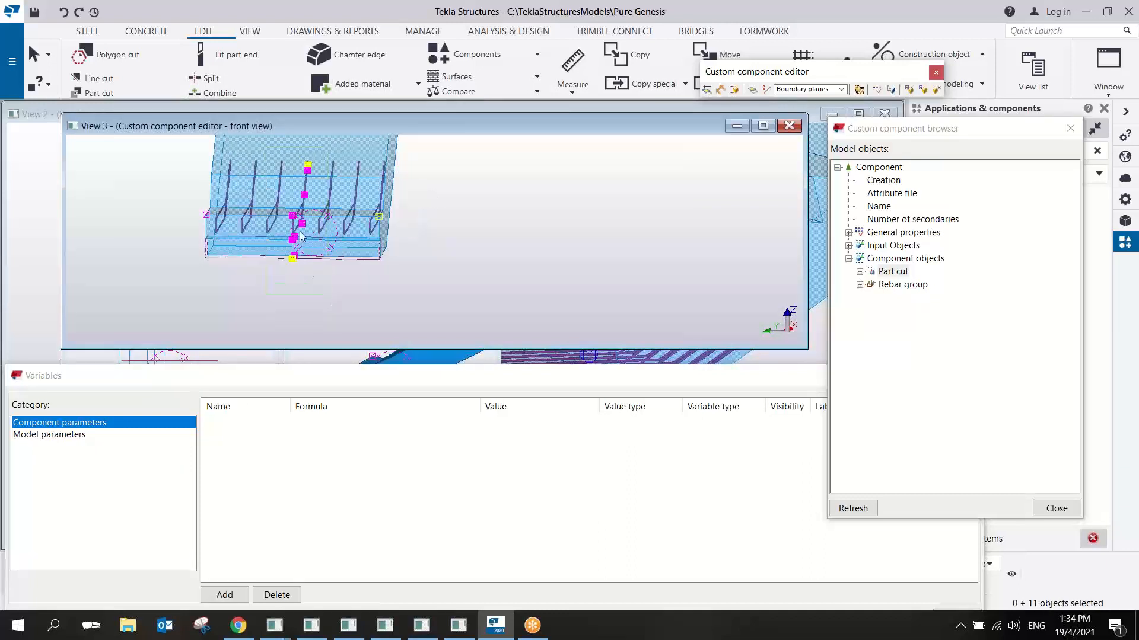
right_click(318, 210)
left_click(401, 422)
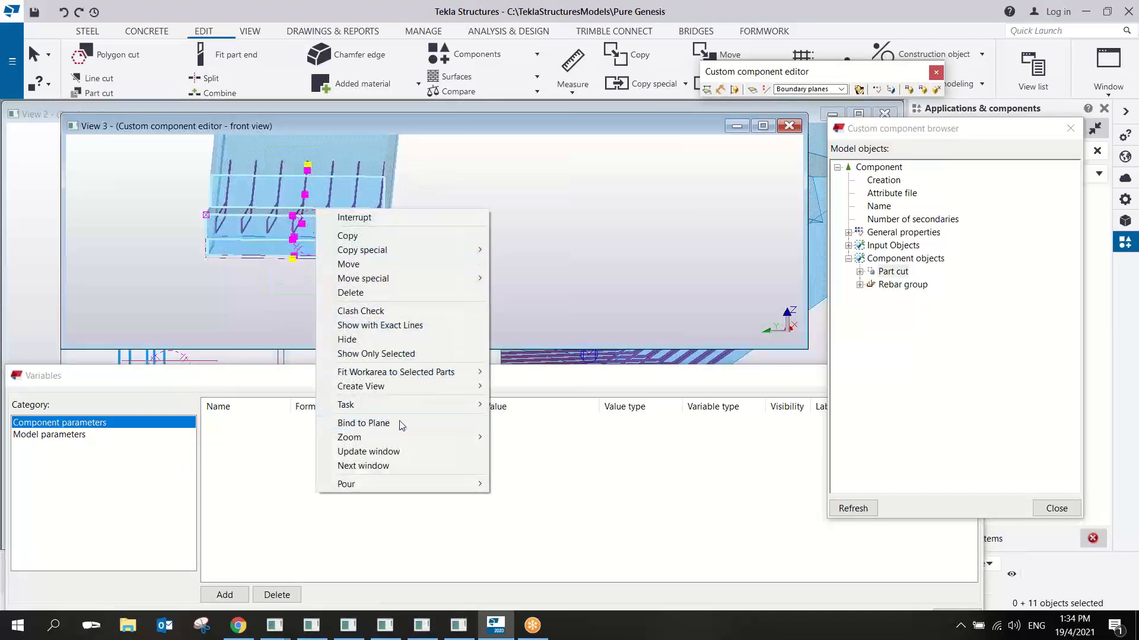
left_click(842, 90)
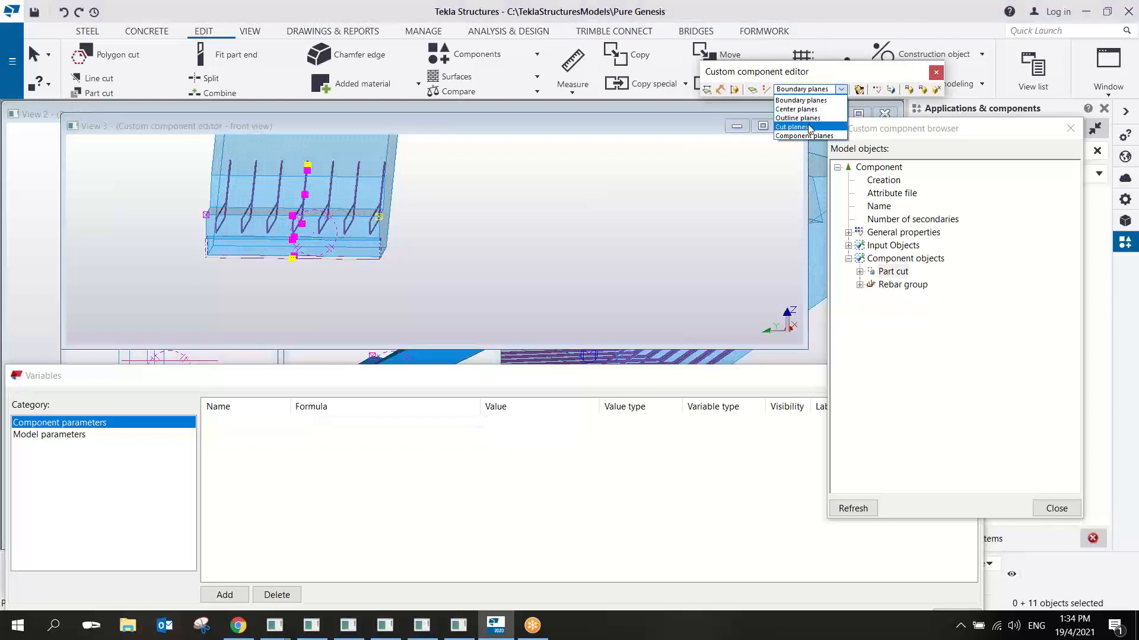
left_click(798, 109)
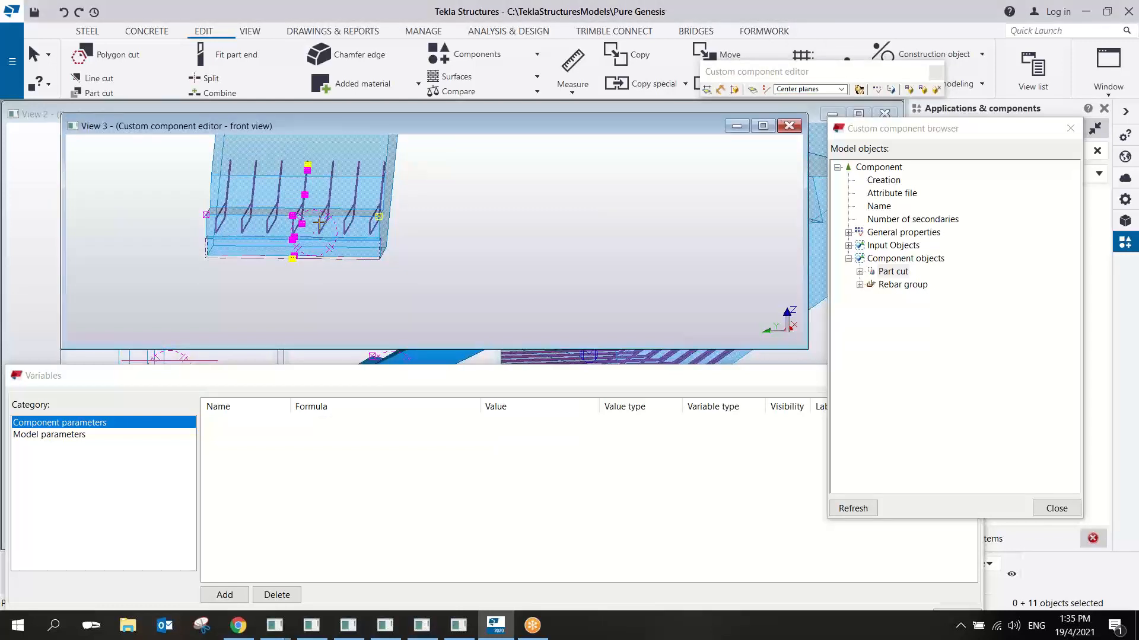
middle_click_drag(319, 223, 217, 219, "ctrl")
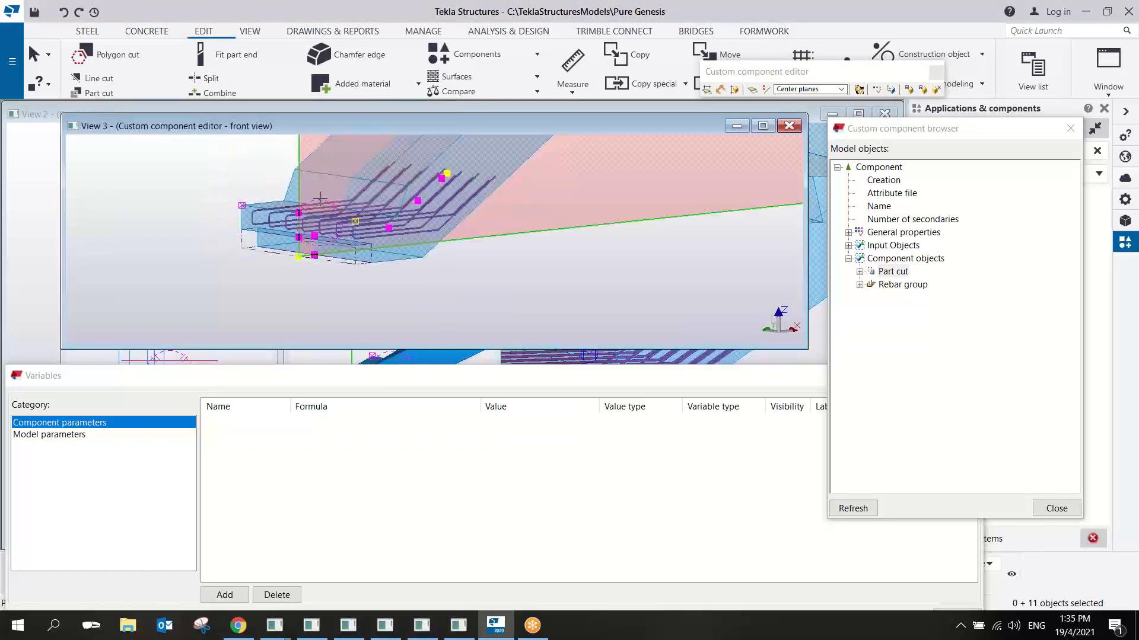
left_click(329, 165)
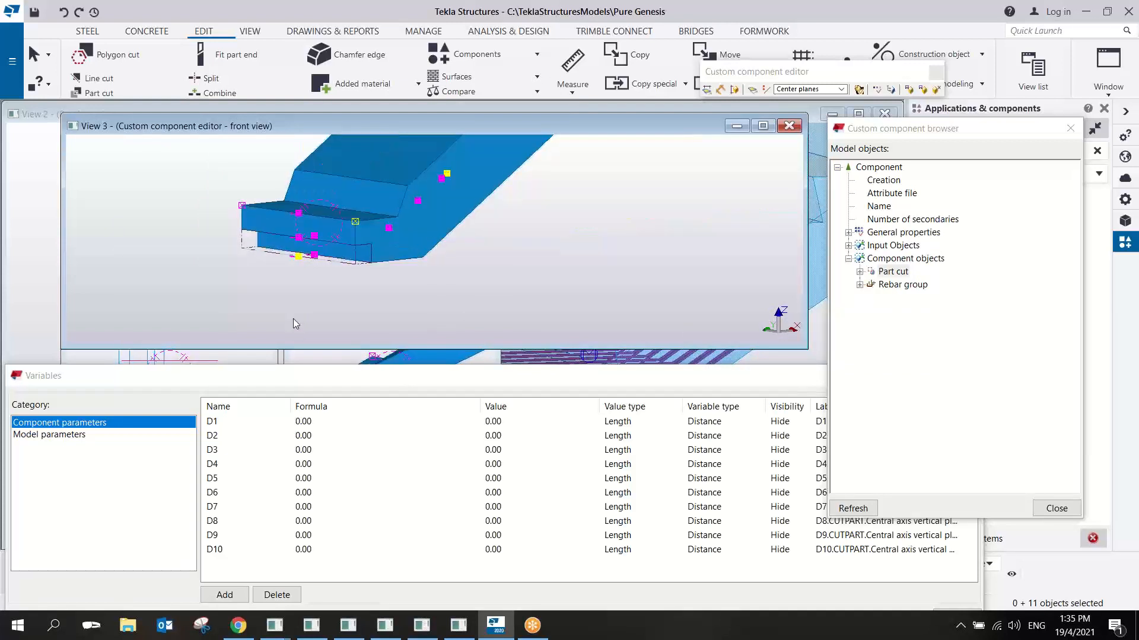
right_click(549, 226)
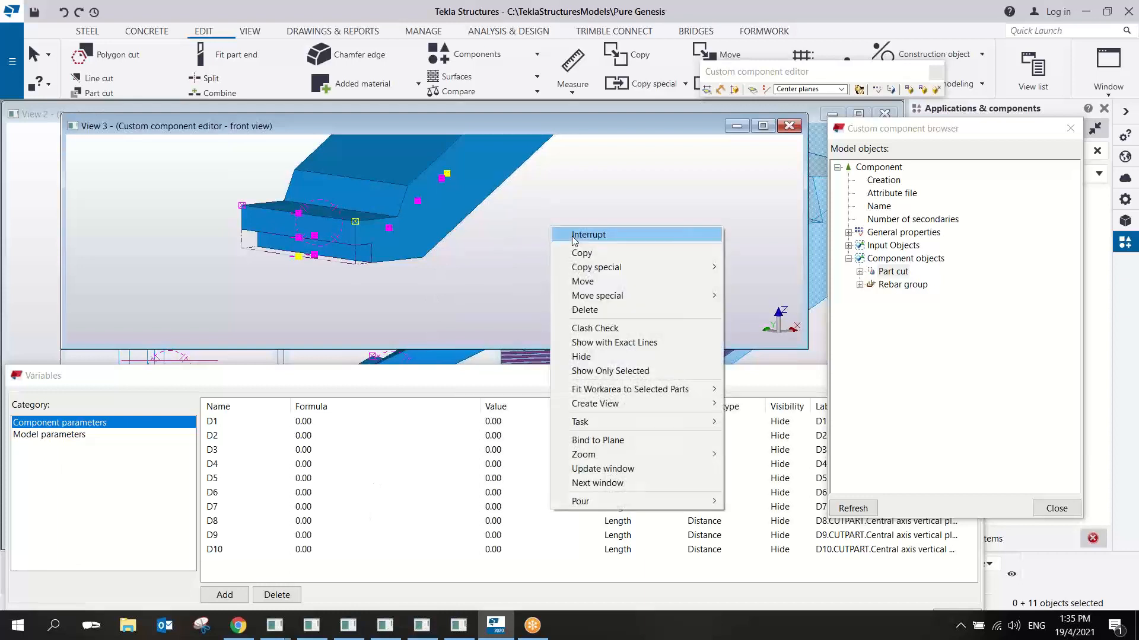
left_click(573, 236)
- Bind the part cut and rebar handles on the stair's lower end face to the vertical boundary plane of that face
scroll(476, 277, "down", 2)
middle_click_drag(429, 263, 341, 262, "ctrl")
scroll(369, 242, "up", 2)
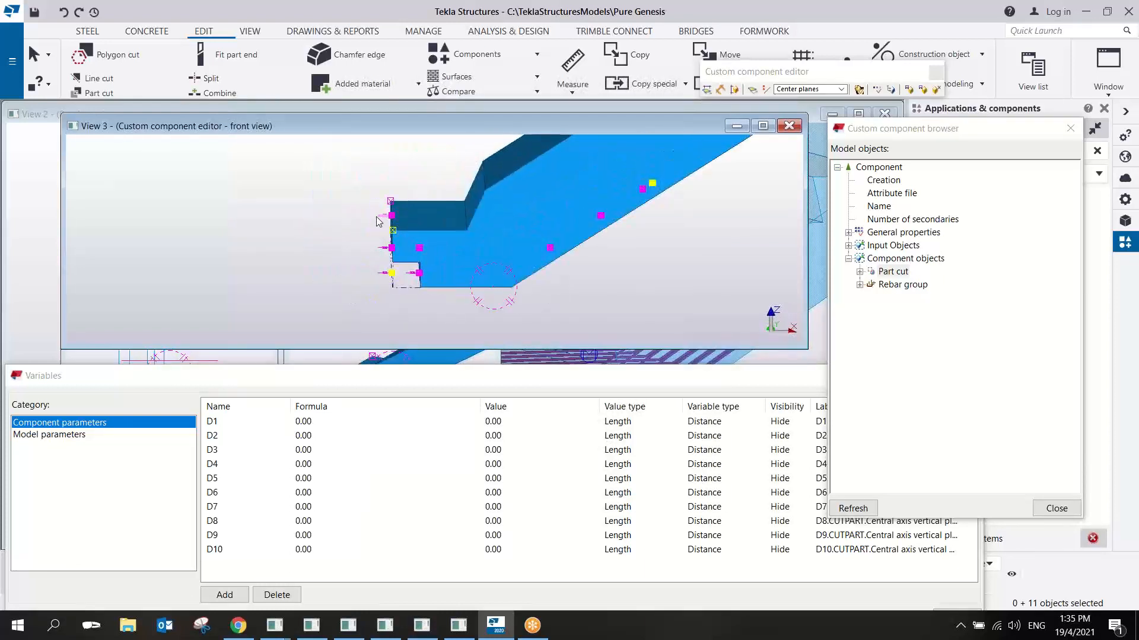
left_click_drag(367, 181, 399, 332)
right_click(393, 243)
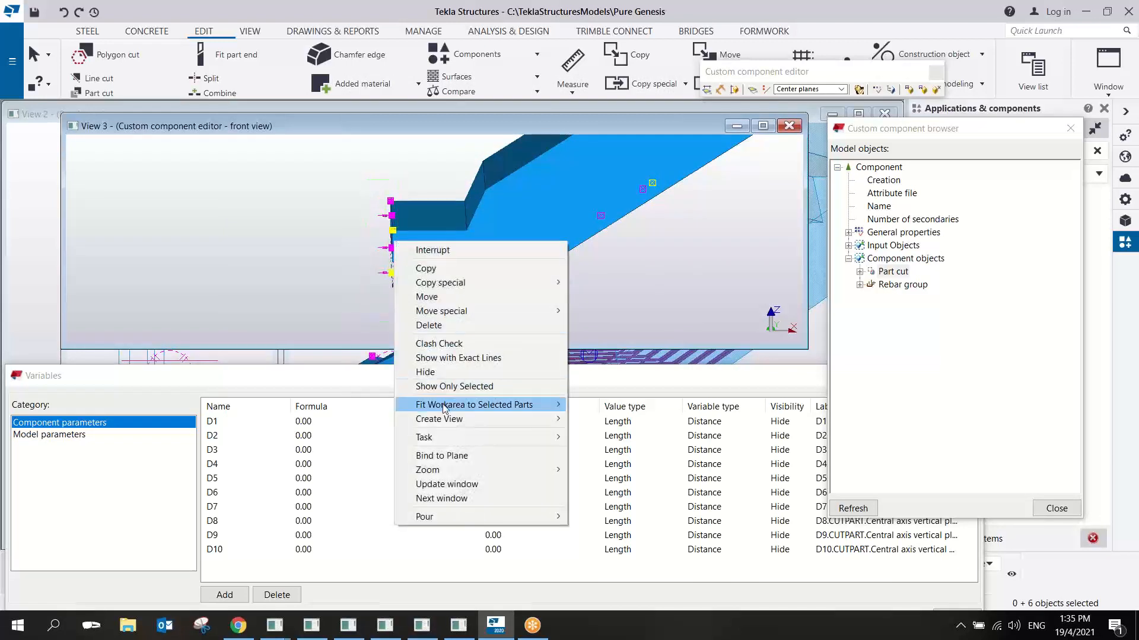
left_click(464, 456)
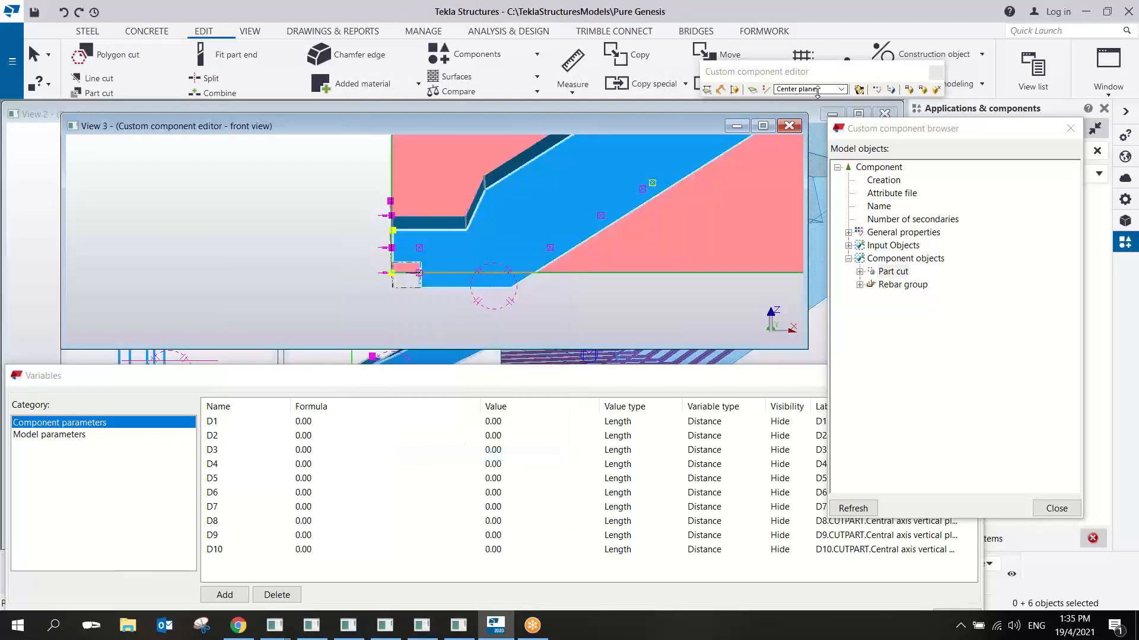
left_click(817, 89)
left_click(817, 101)
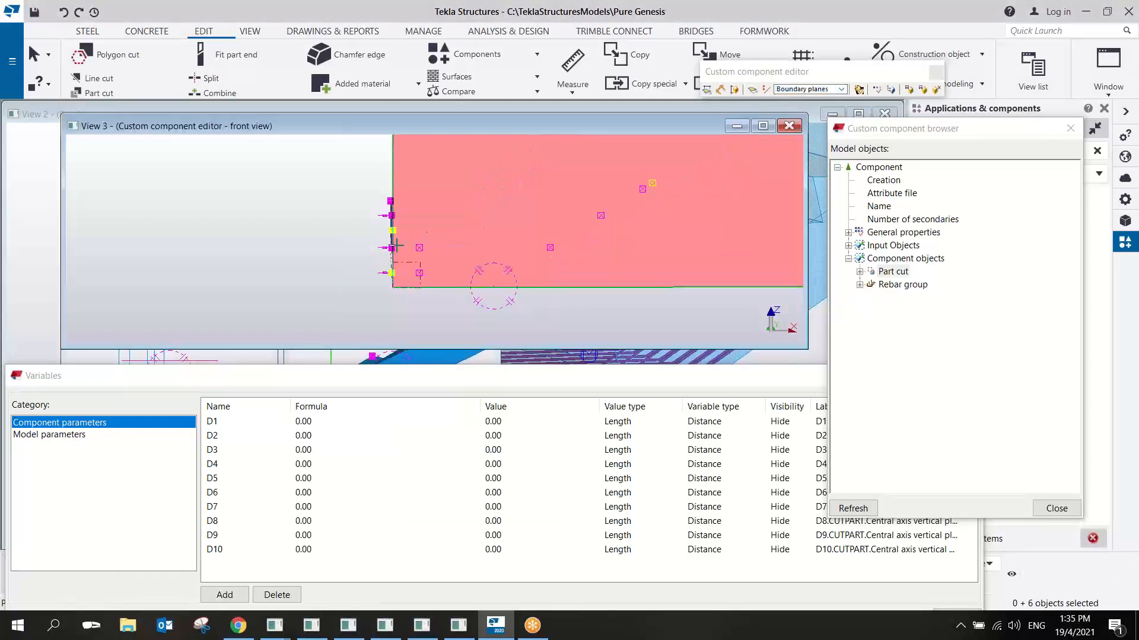
middle_click_drag(361, 225, 416, 238, "ctrl")
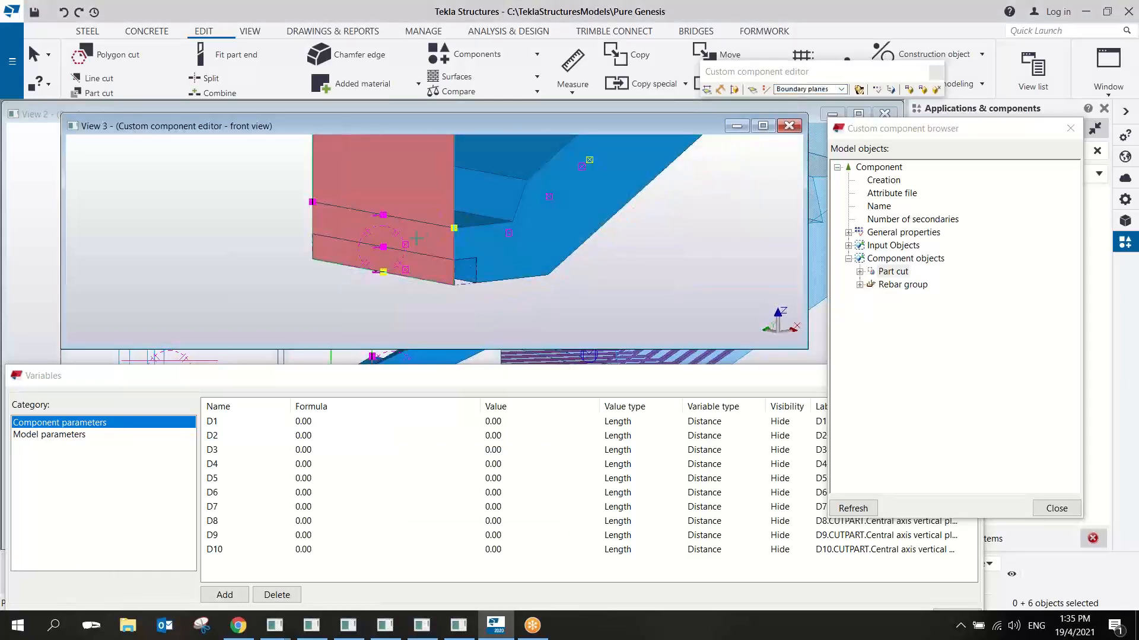
left_click(417, 237)
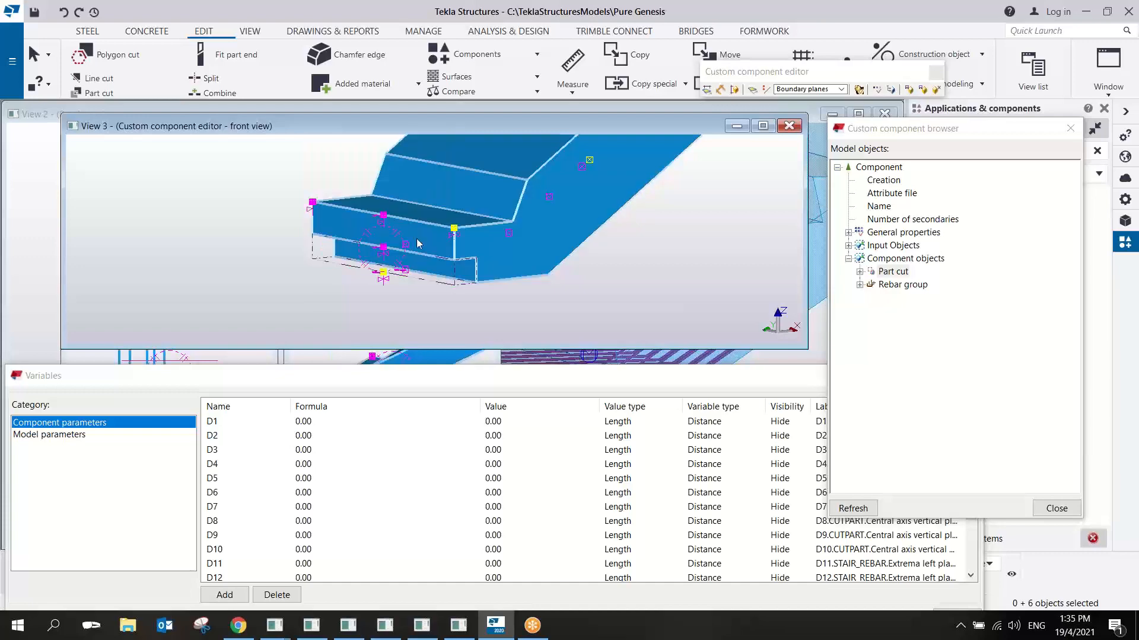
left_click(405, 270)
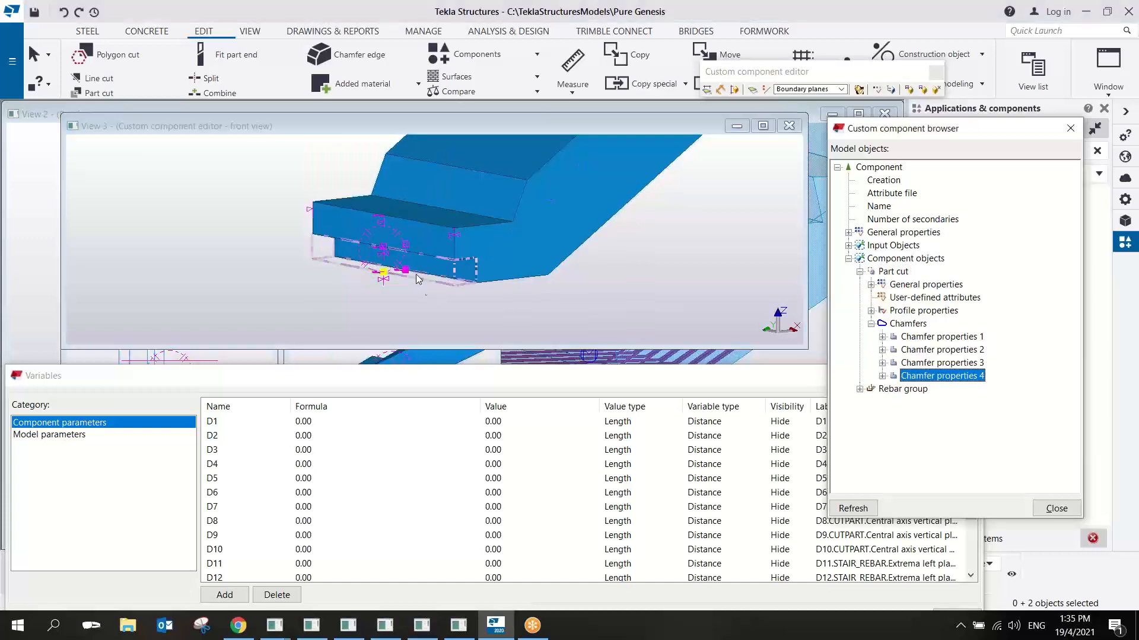
right_click(415, 275)
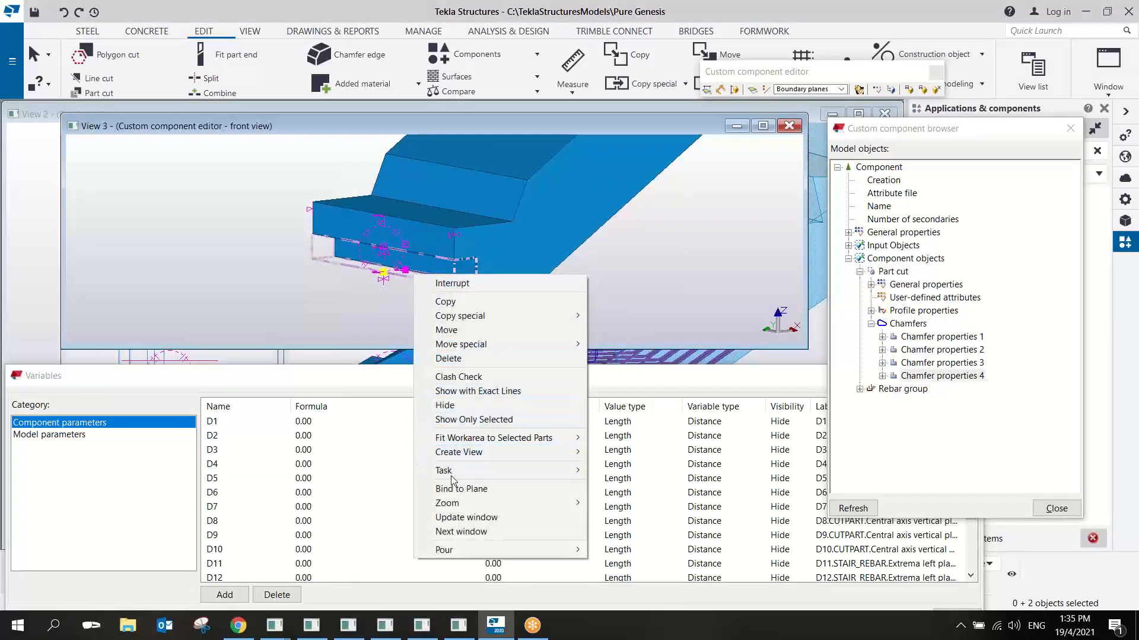
mouse_move(453, 472)
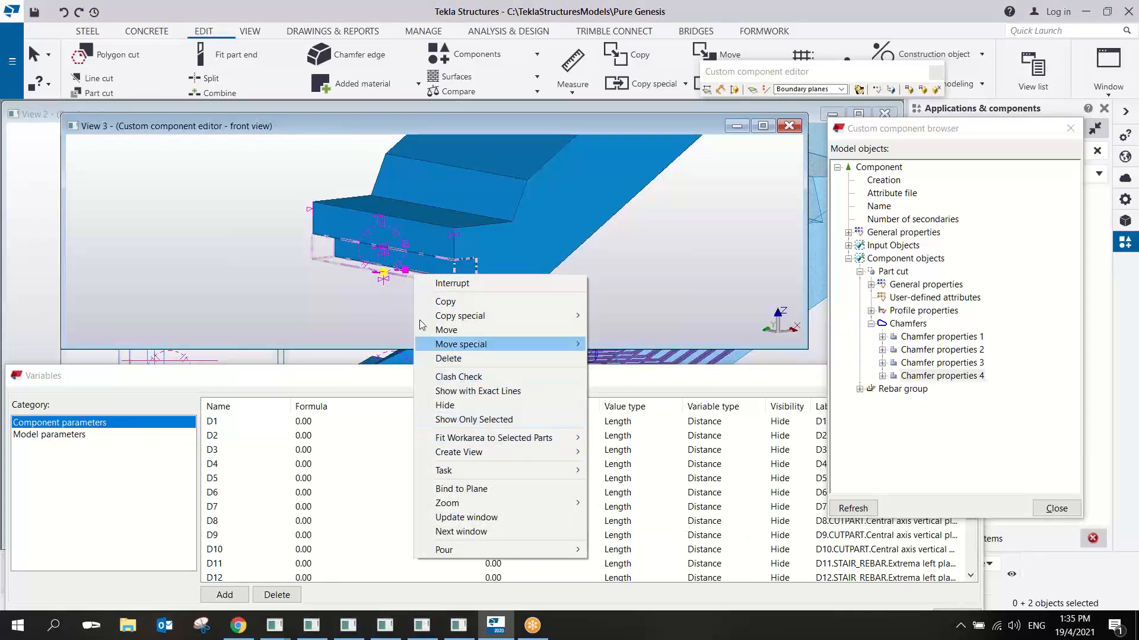
left_click(405, 286)
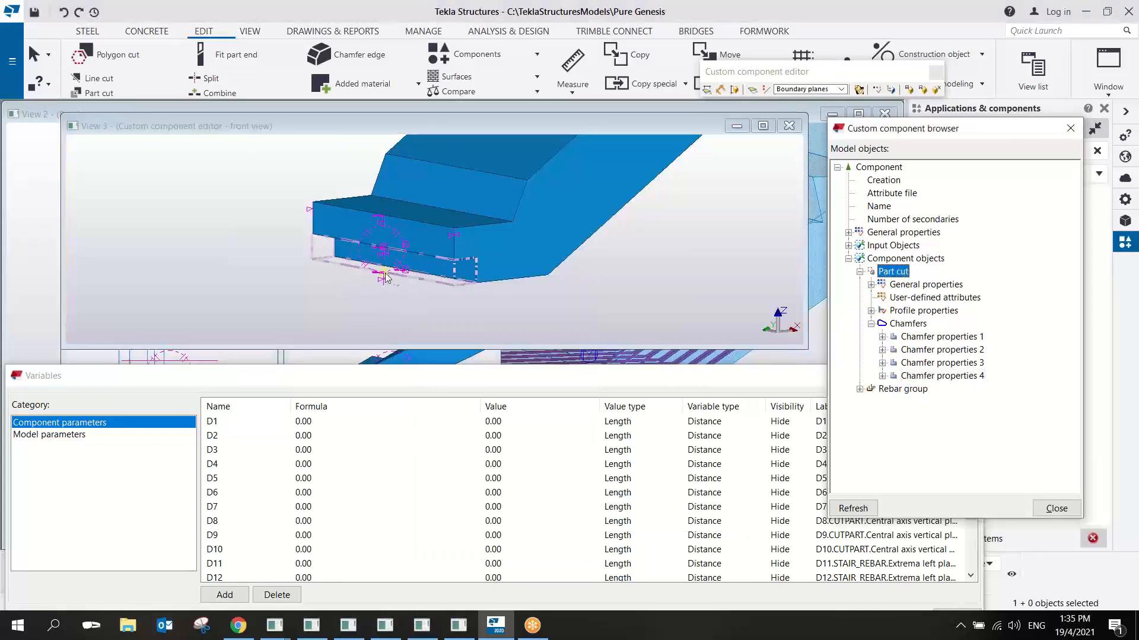
- Bind the two lower handles of the part cut to the boundary plane at the stair's underside
left_click_drag(360, 258, 453, 302)
right_click(403, 270)
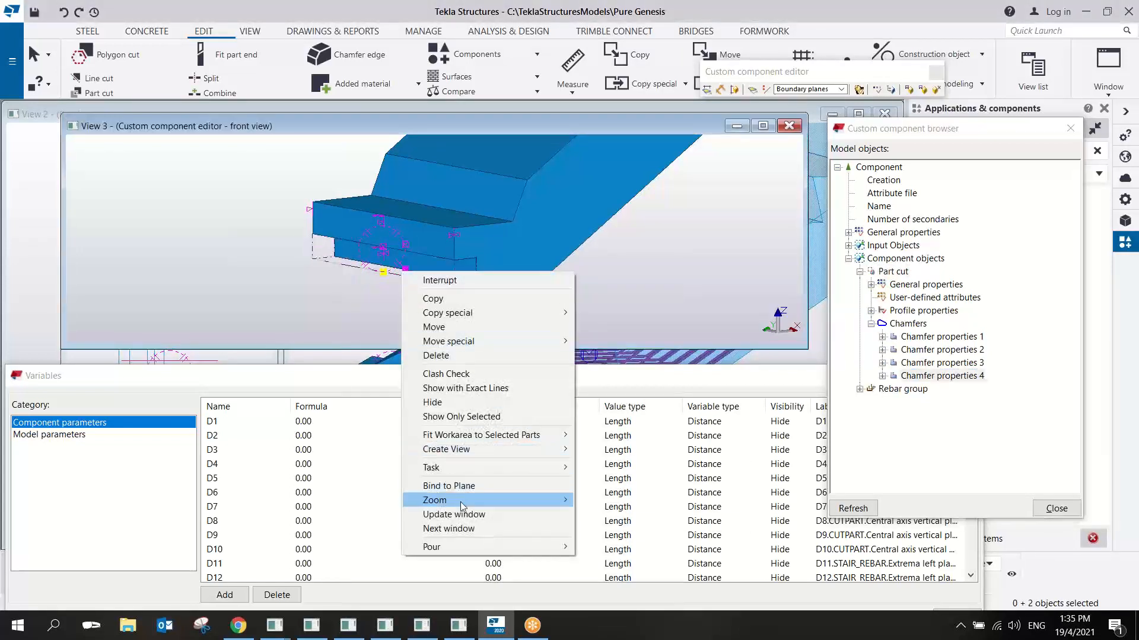
left_click(449, 486)
middle_click_drag(504, 261, 476, 193, "ctrl")
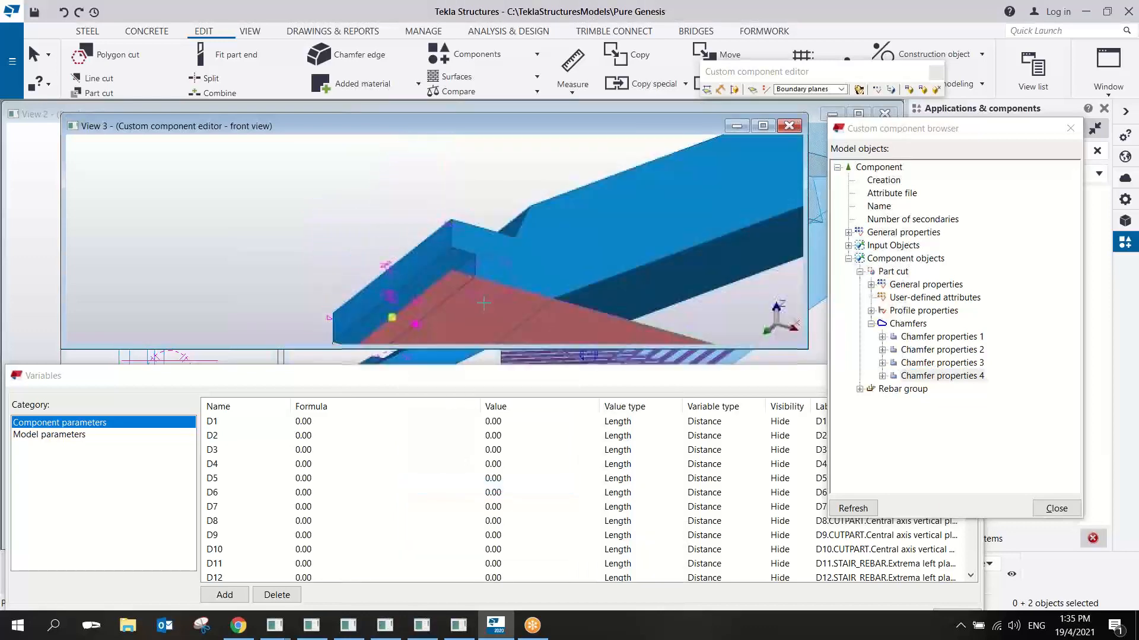
left_click(483, 314)
right_click(401, 210)
left_click(415, 222)
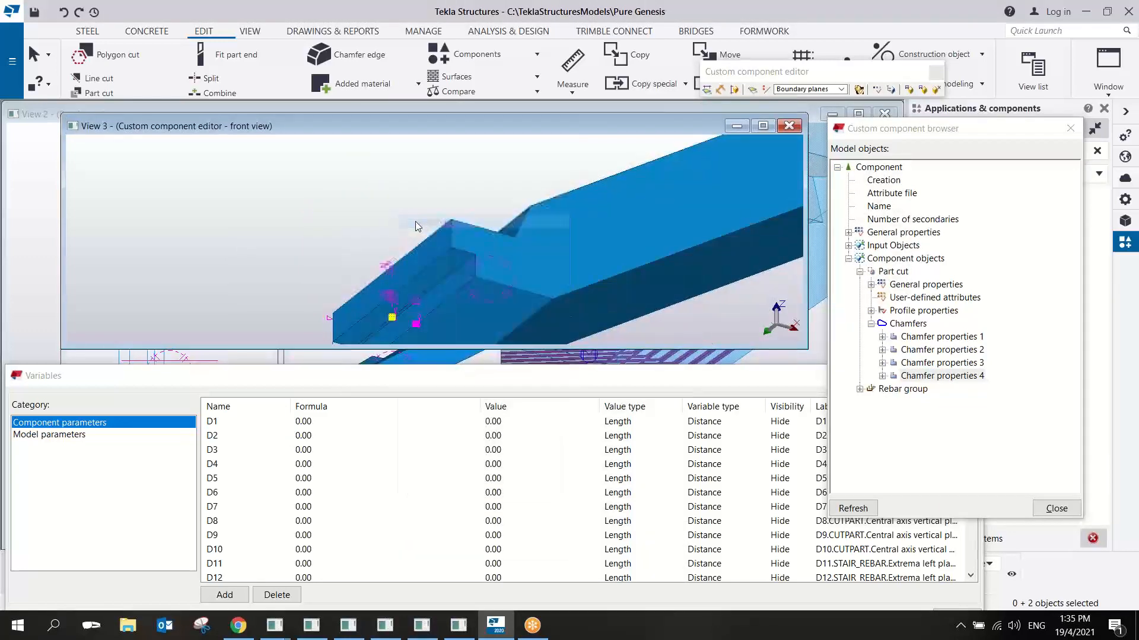
- Bind the rebar group's range handle at one side of the stair to the boundary plane of that side face
left_click(424, 264)
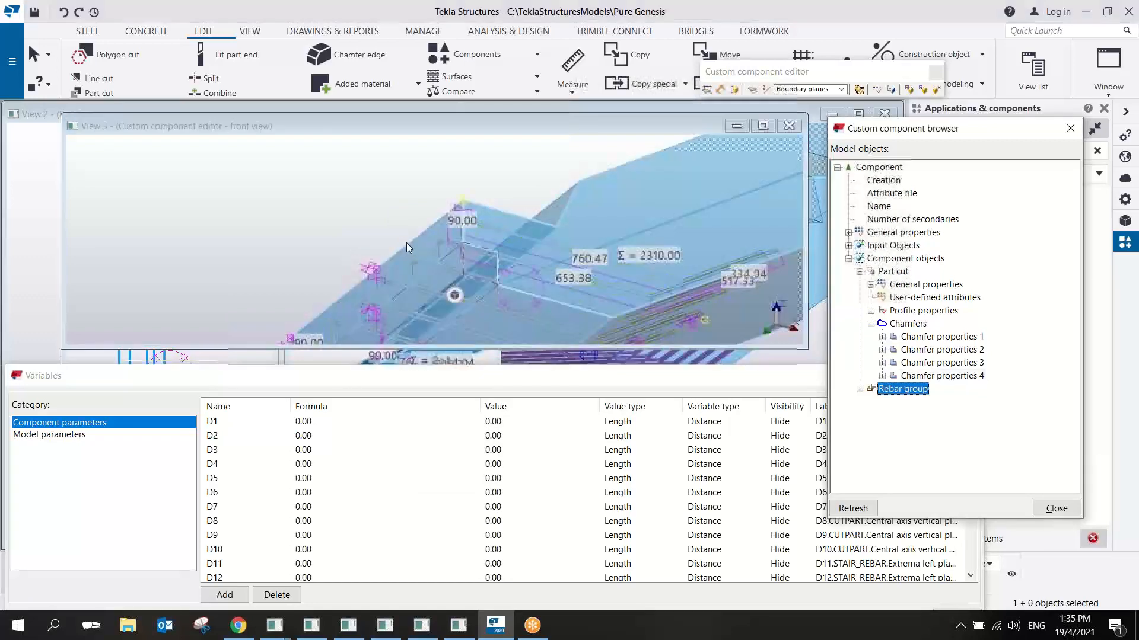
middle_click_drag(407, 243, 474, 247, "ctrl")
right_click(482, 239)
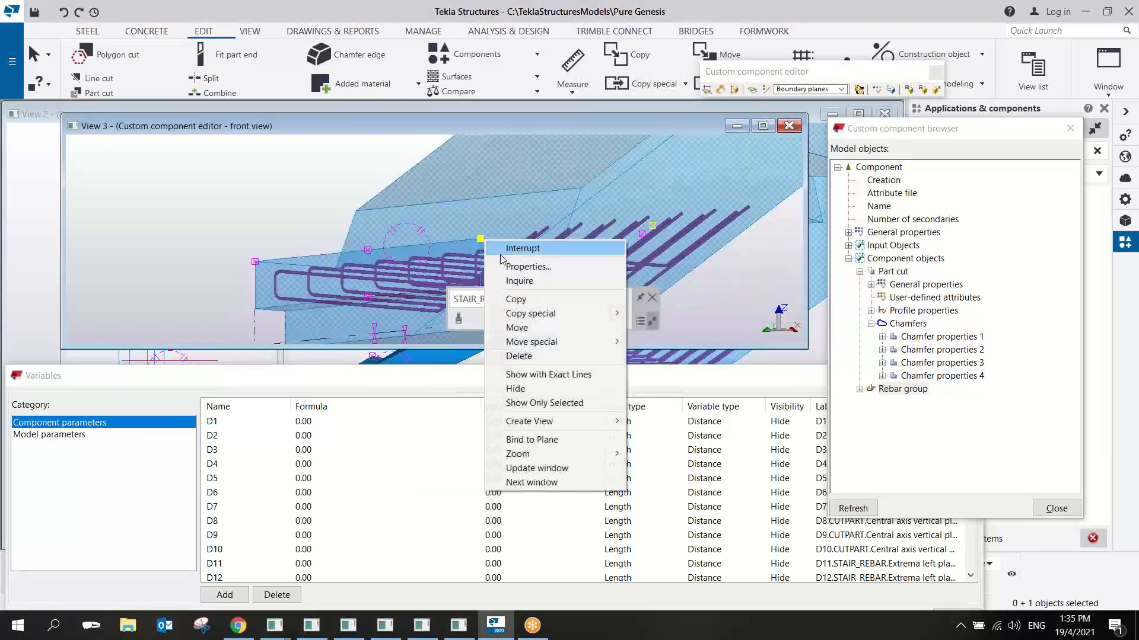
left_click(543, 440)
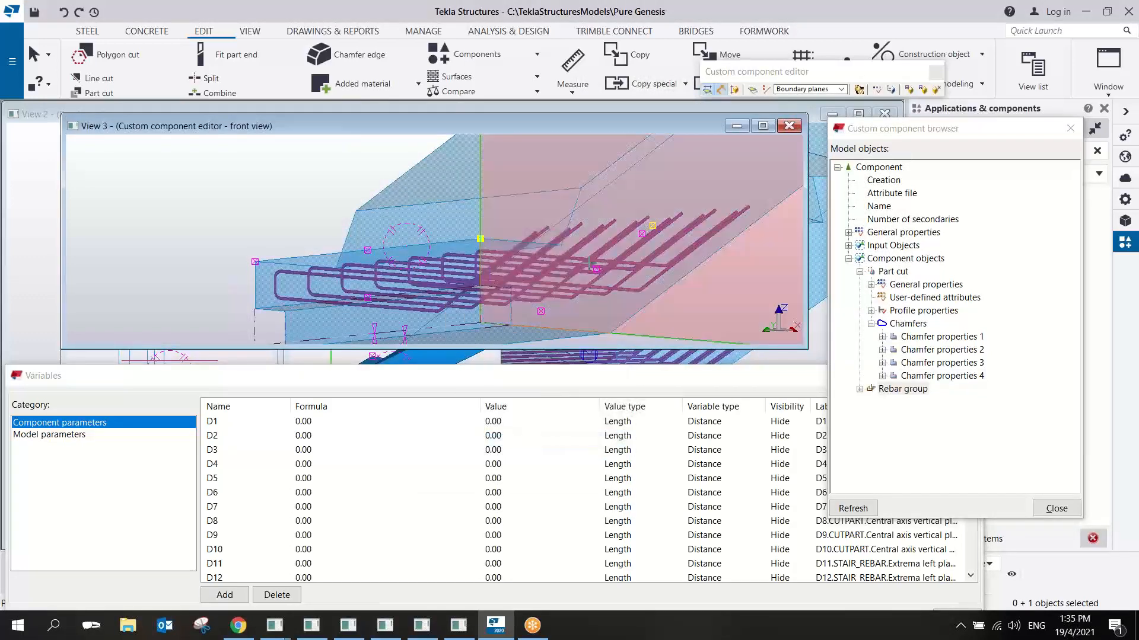
middle_click_drag(414, 277, 648, 315, "ctrl")
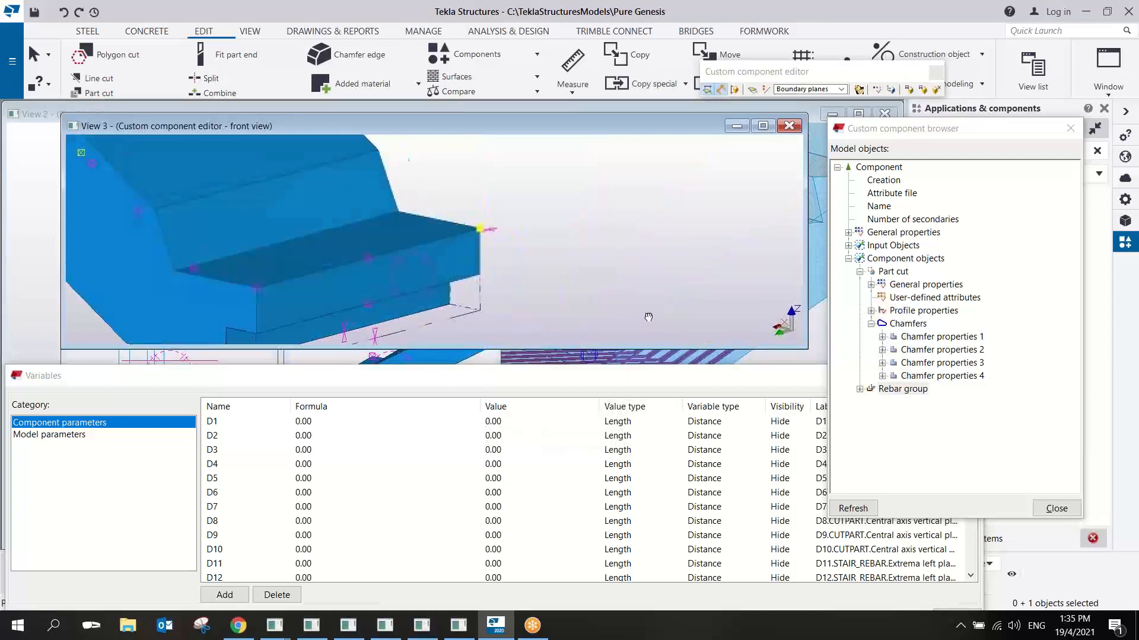
right_click(592, 257)
left_click(607, 266)
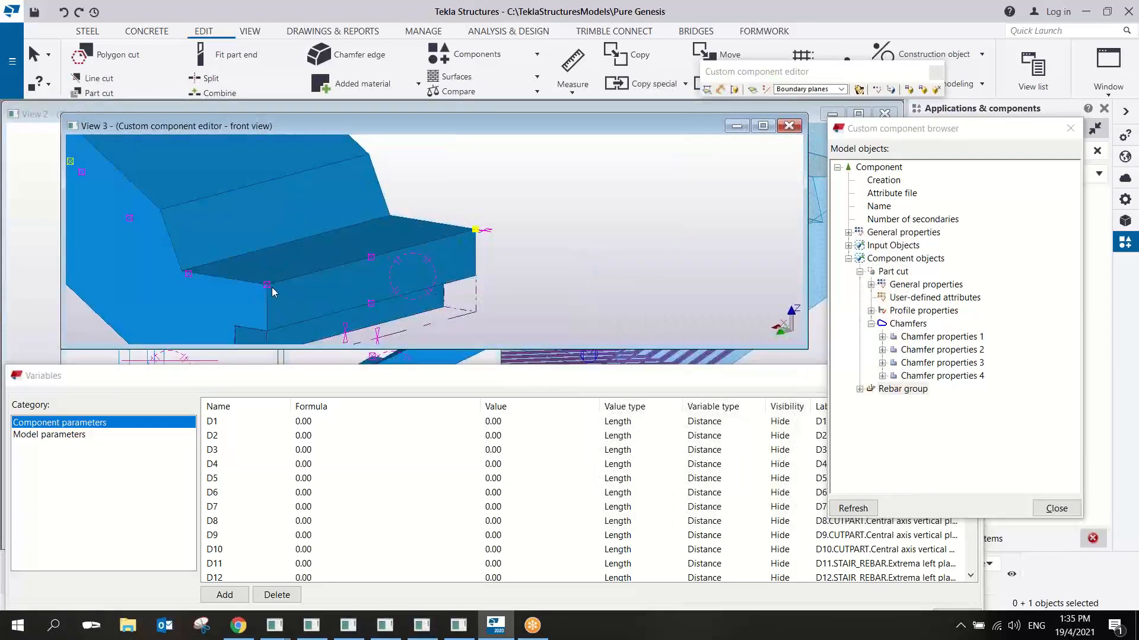
- Bind the rebar group's opposite range handle to the boundary plane of the stair's other side face
right_click(270, 286)
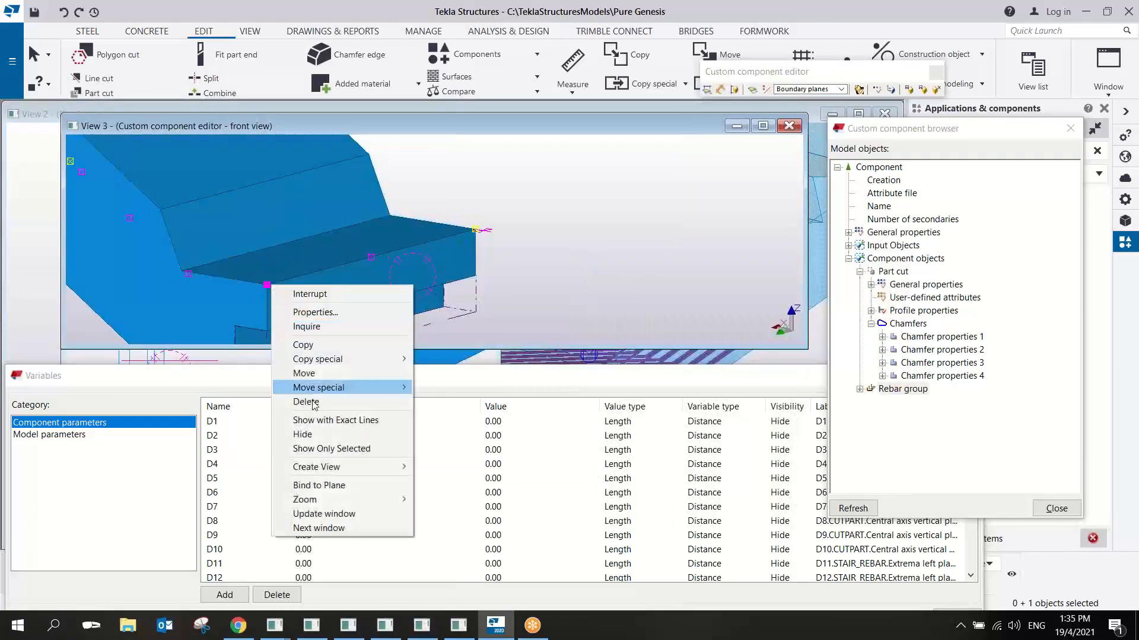
left_click(319, 485)
left_click(192, 320)
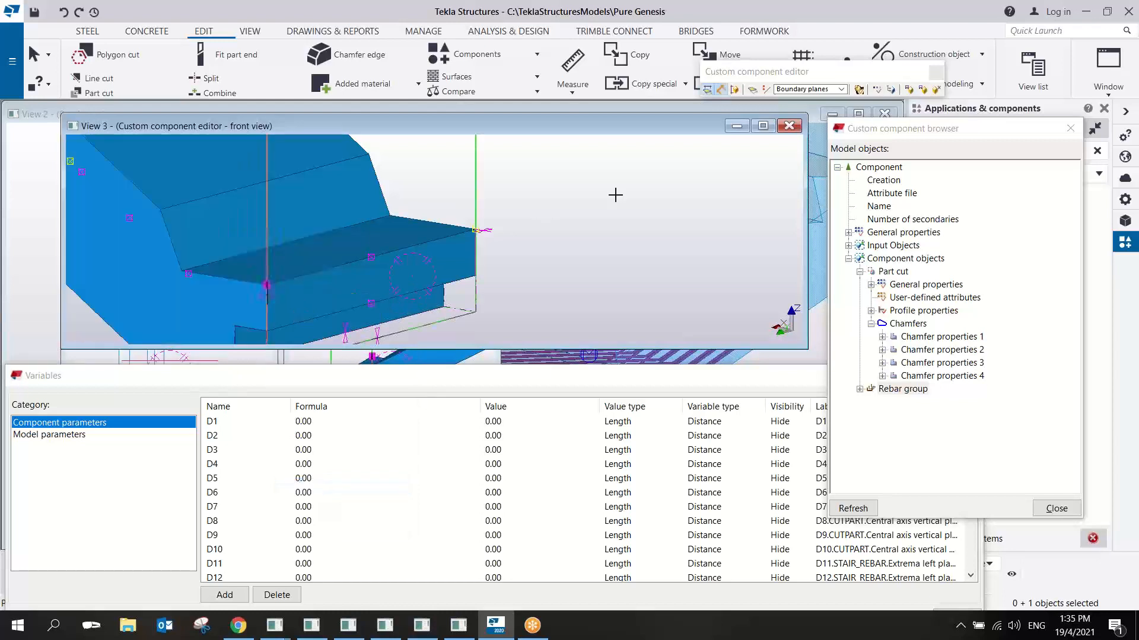
right_click(529, 180)
left_click(551, 189)
- Bind the part cut's two upper handles to the boundary plane at the stair's underside
scroll(531, 226, "down", 2)
middle_click_drag(531, 226, 326, 252, "ctrl")
middle_click_drag(520, 191, 493, 243)
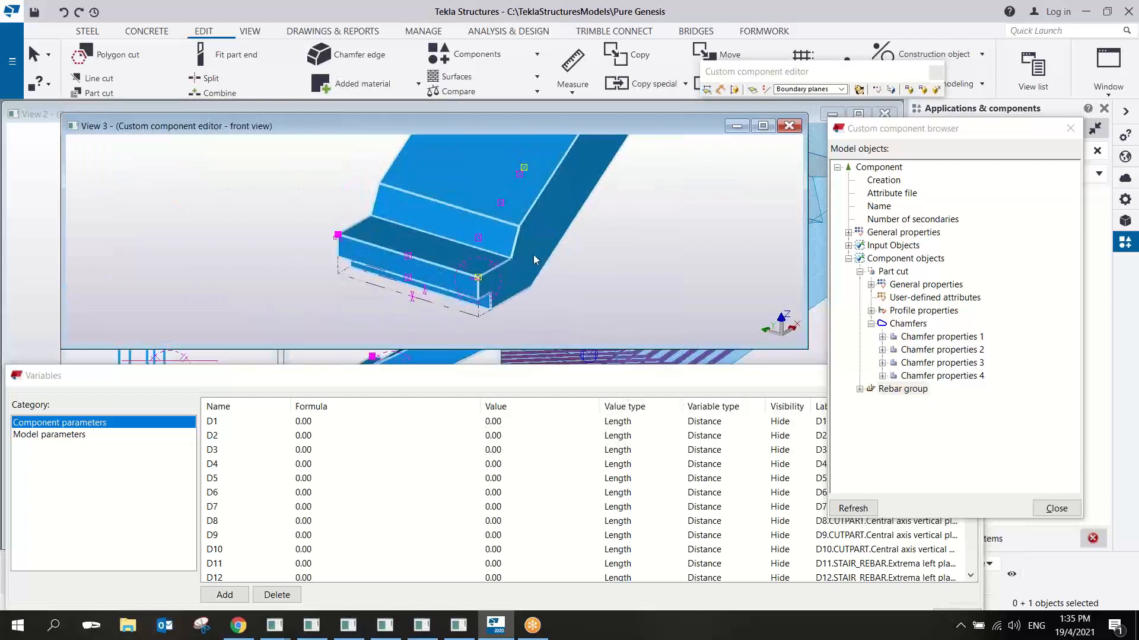
scroll(532, 254, "up", 2)
scroll(420, 246, "down", 1)
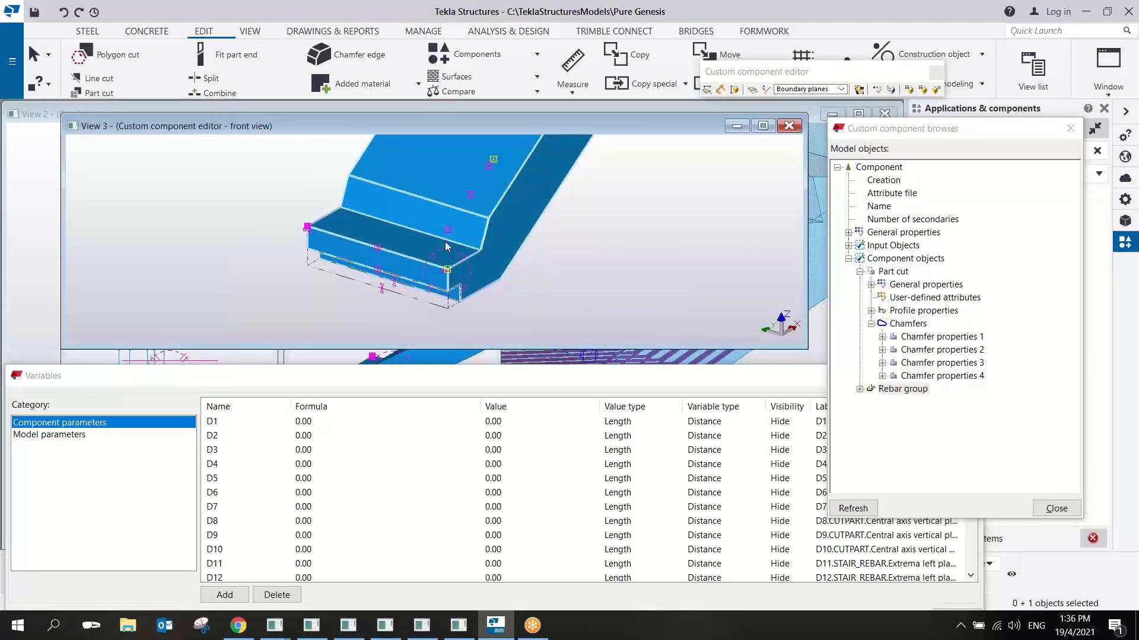
scroll(403, 264, "up", 3)
scroll(388, 286, "up", 1)
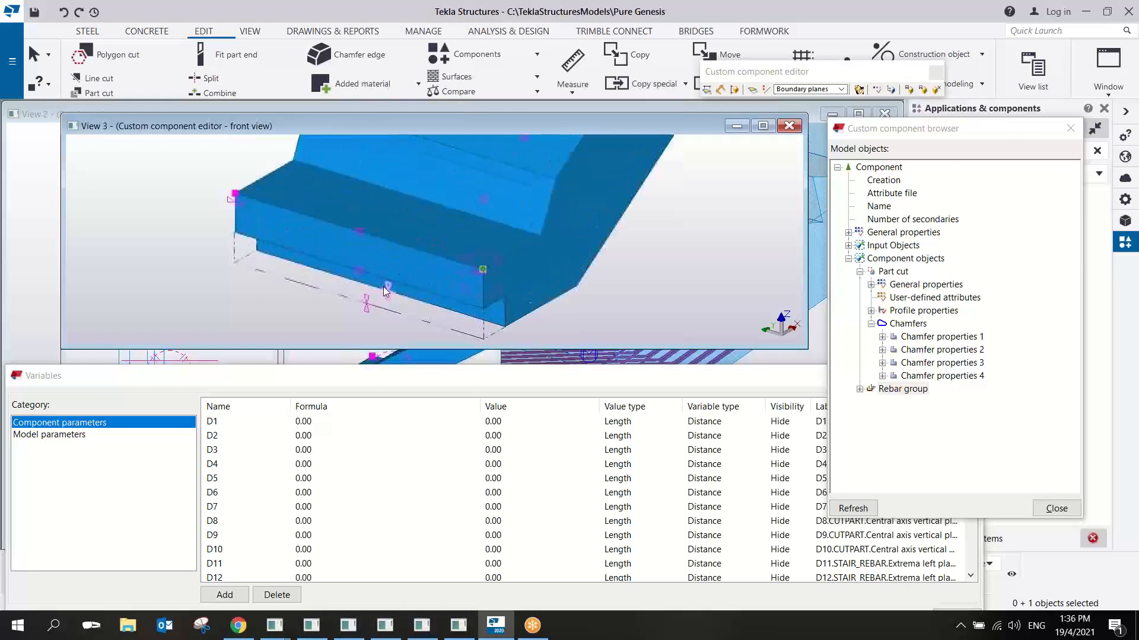
middle_click_drag(388, 289, 379, 271)
left_click(381, 291)
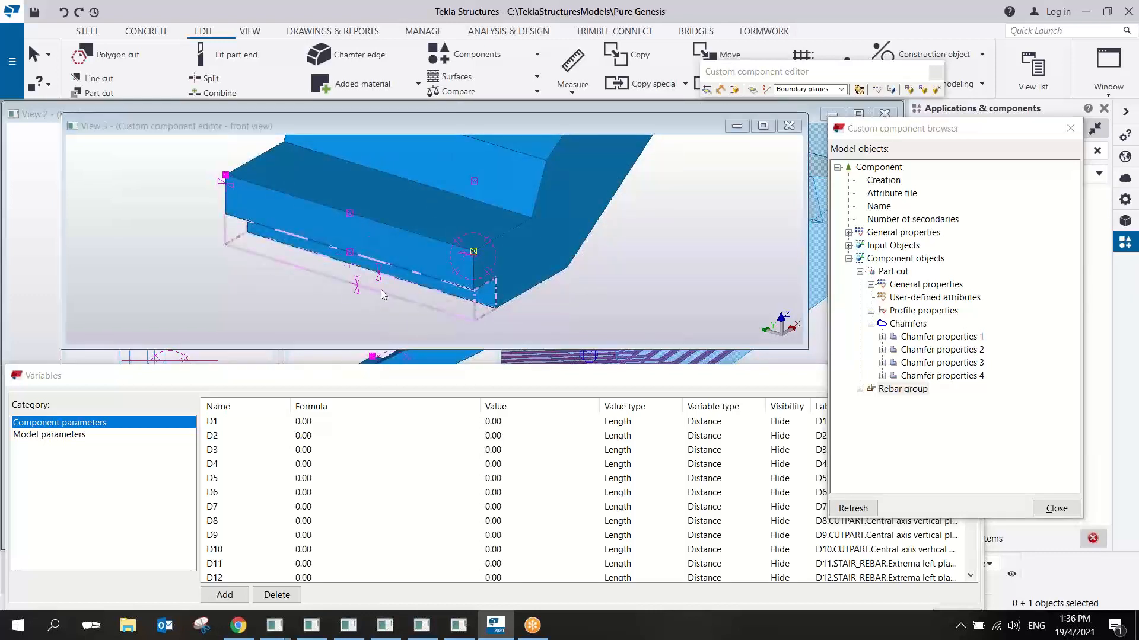
middle_click_drag(373, 290, 326, 219, "ctrl")
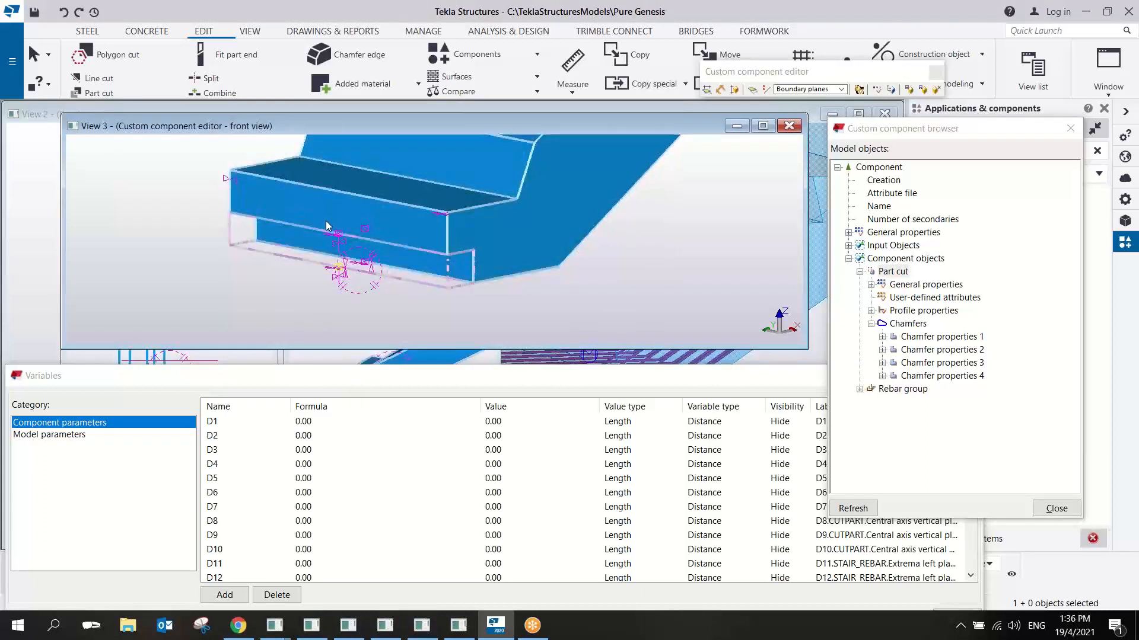
left_click_drag(325, 219, 387, 243, "alt")
right_click(368, 233)
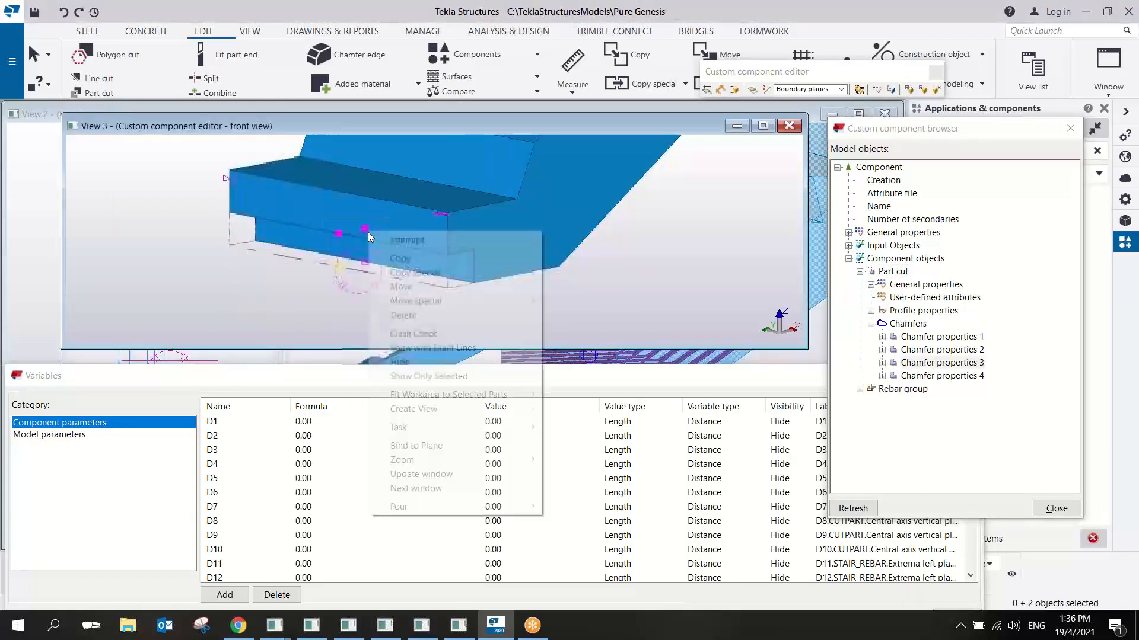
left_click(434, 447)
middle_click_drag(482, 315, 456, 207, "ctrl")
left_click(437, 203)
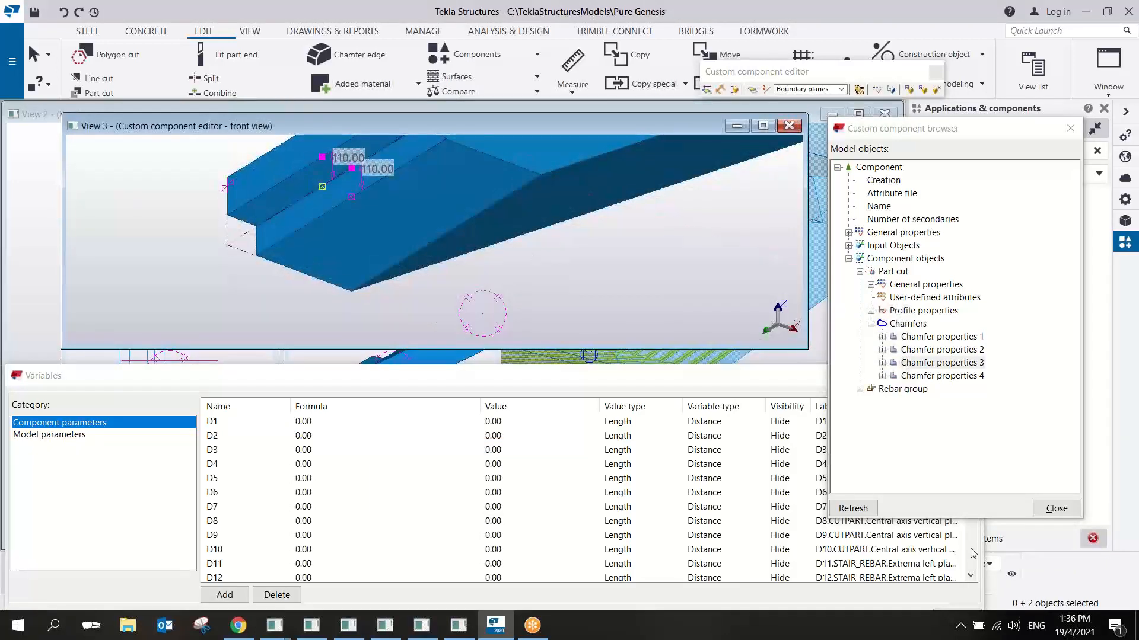
- Add a length parameter P1 to the component variables with the formula 110
left_click_drag(779, 379, 764, 342)
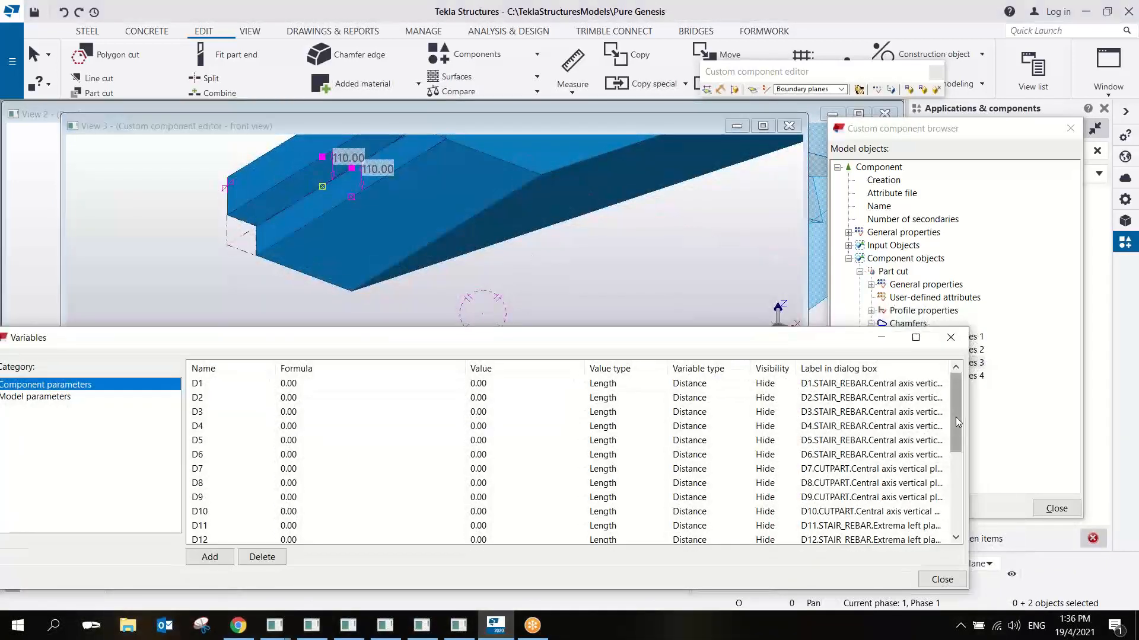
left_click_drag(955, 421, 955, 495)
left_click(209, 558)
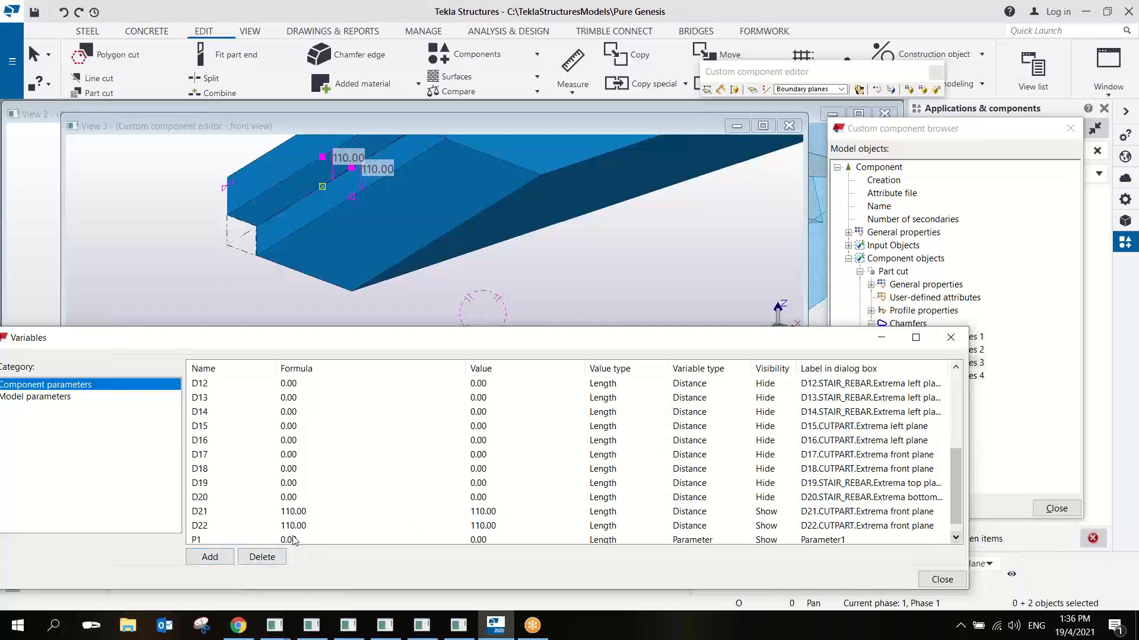
left_click(294, 540)
left_click_drag(319, 524, 265, 523)
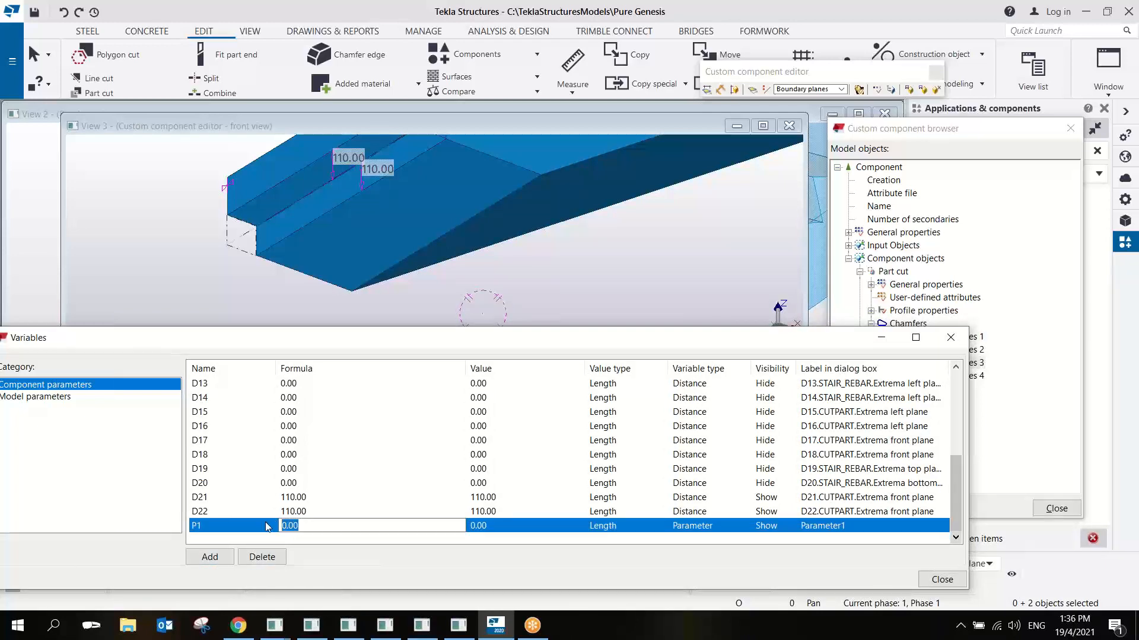
type("110")
- Set the formulas of the cut's underside distances D21 and D22 to =P1
double_click(306, 500)
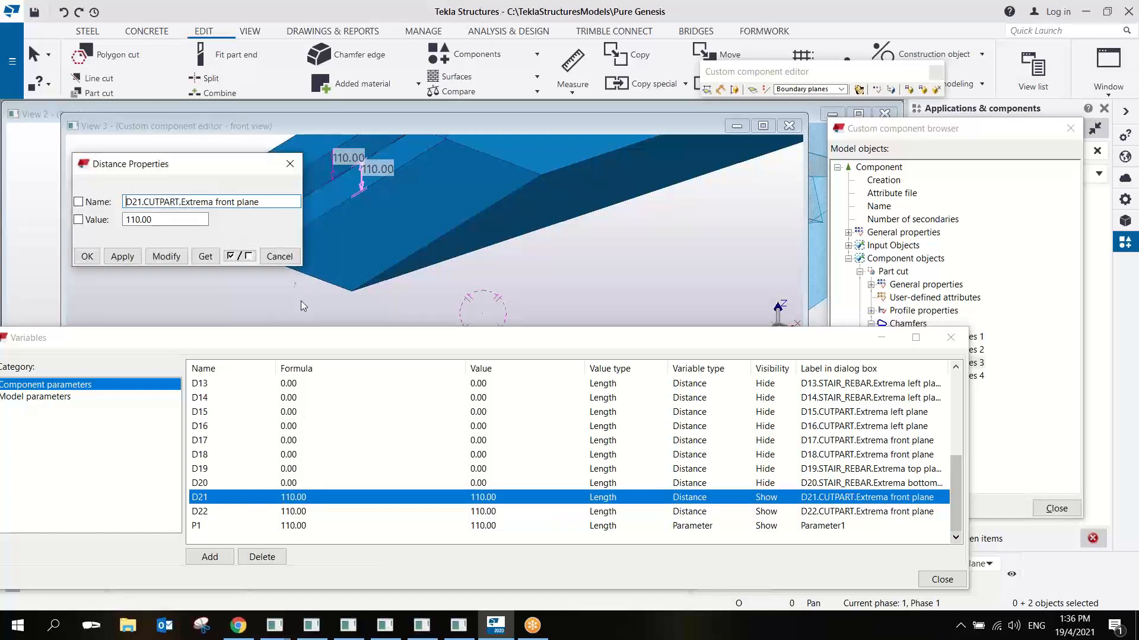
left_click(280, 256)
left_click(317, 497)
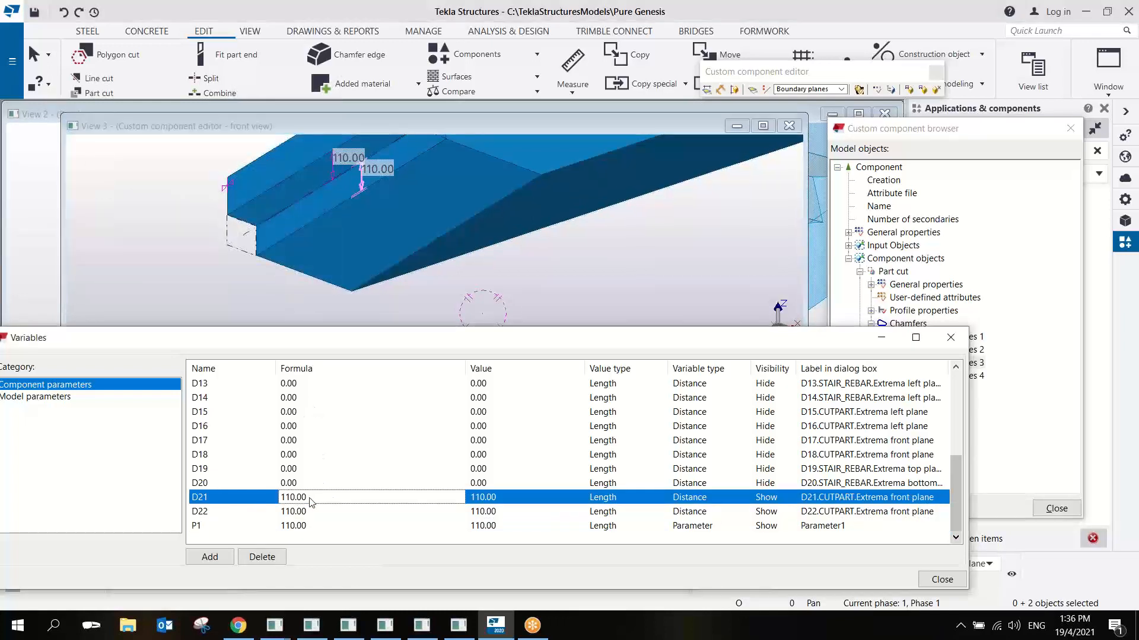
type("=")
left_click_drag(304, 502, 281, 502)
left_click(290, 513)
key("ctrl+v")
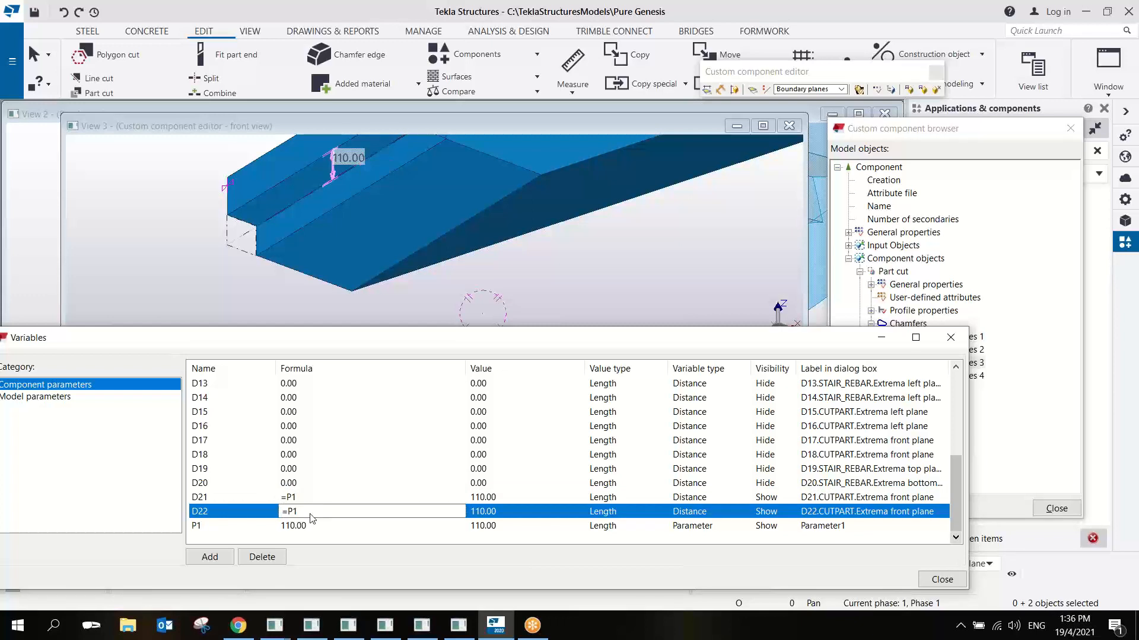
- Set the visibility of D21 and D22 to Hide and label parameter P1 "Cut Height"
left_click(768, 502)
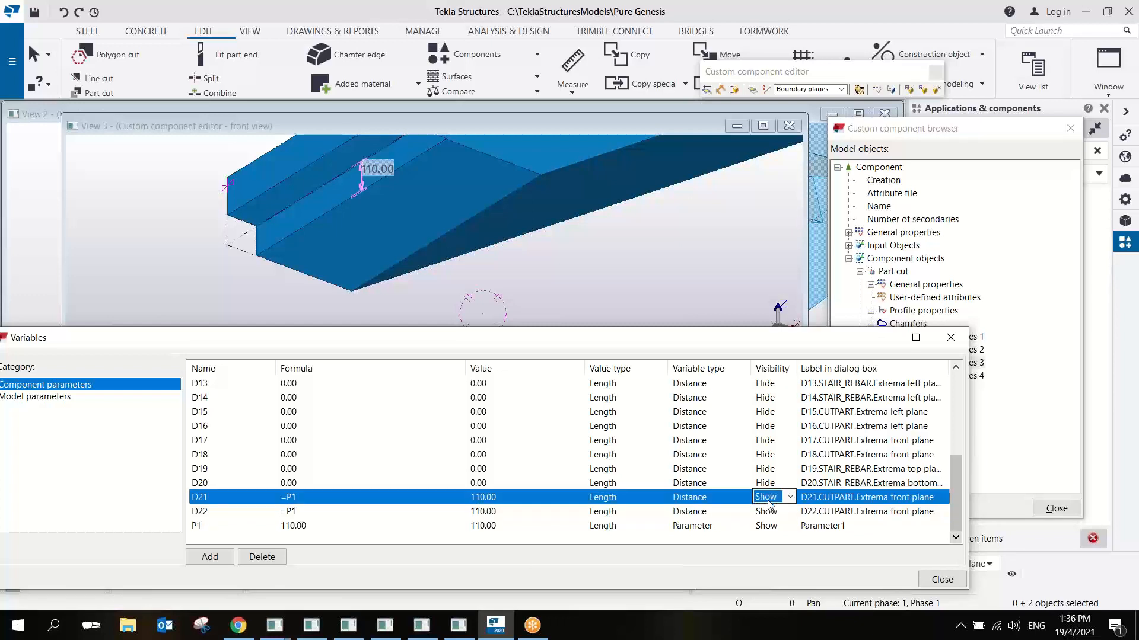
key("h")
left_click(768, 513)
key("h")
left_click(839, 529)
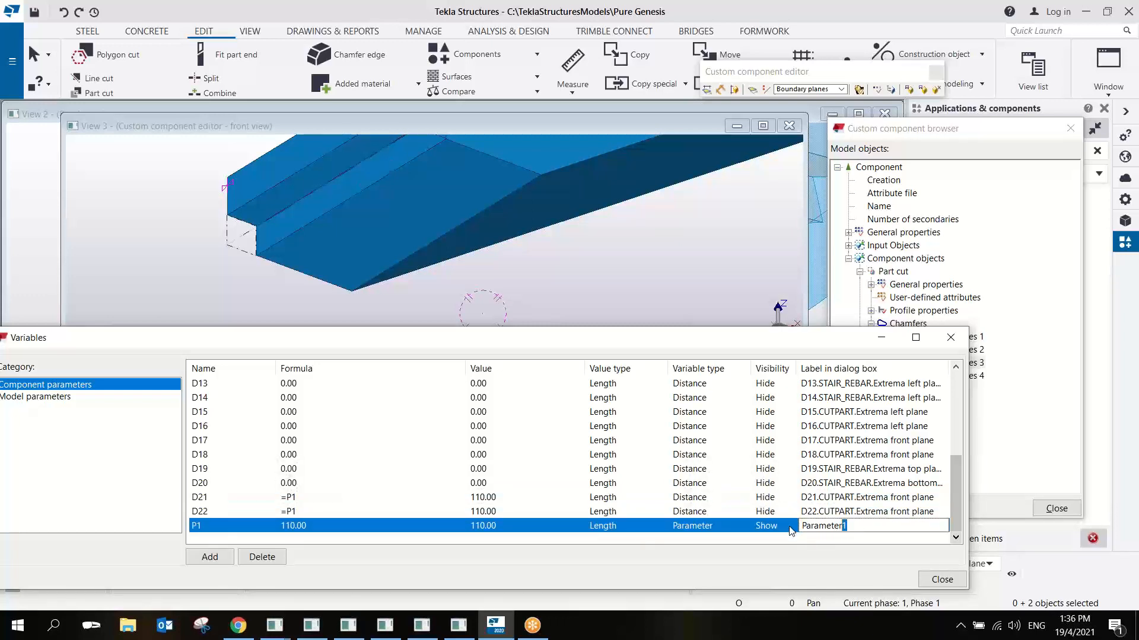
type("Cut Height")
left_click(418, 456)
right_click(422, 248)
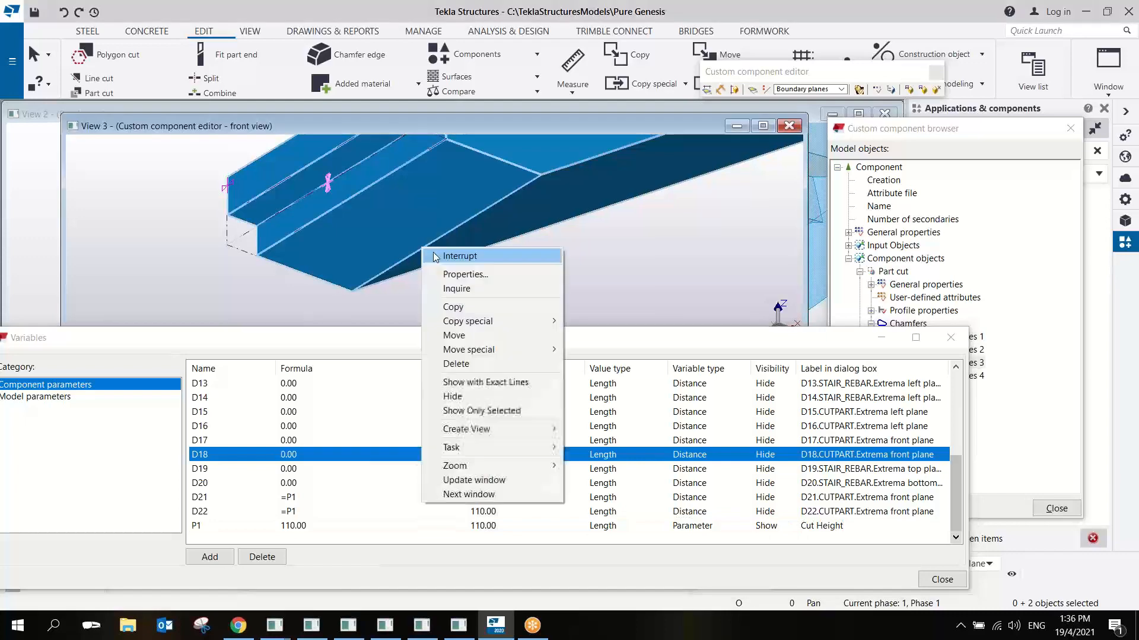
left_click(435, 256)
- Bind the part cut's two inner handles to the boundary plane of the stair's lower end face
left_click(231, 252)
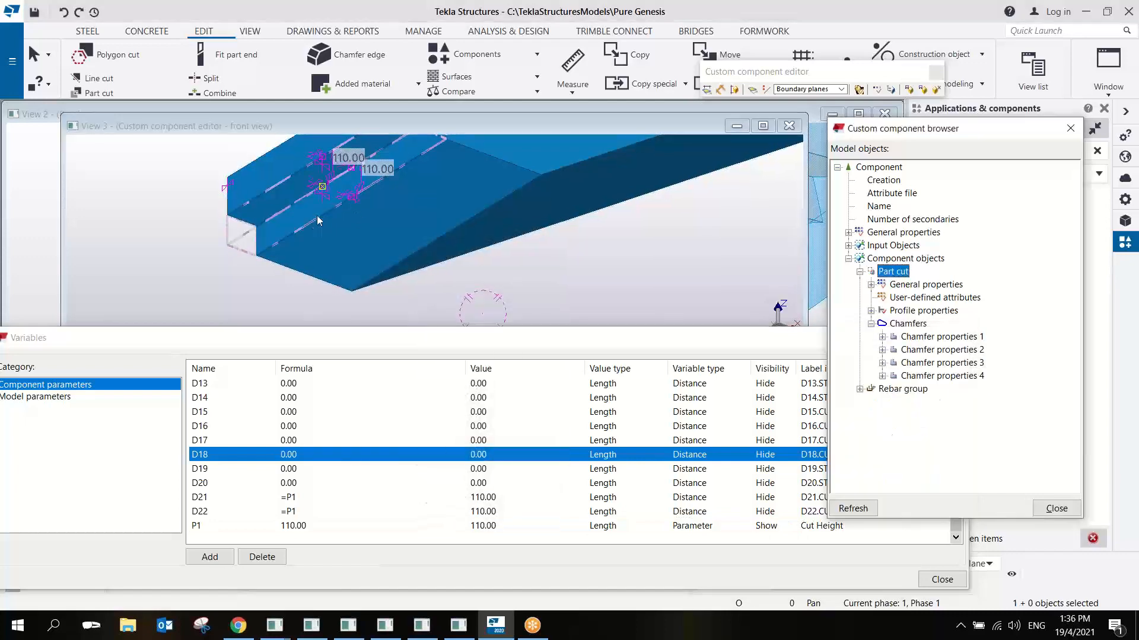
scroll(320, 225, "up", 2)
left_click_drag(314, 223, 340, 296, "alt")
right_click(334, 254)
left_click(380, 469)
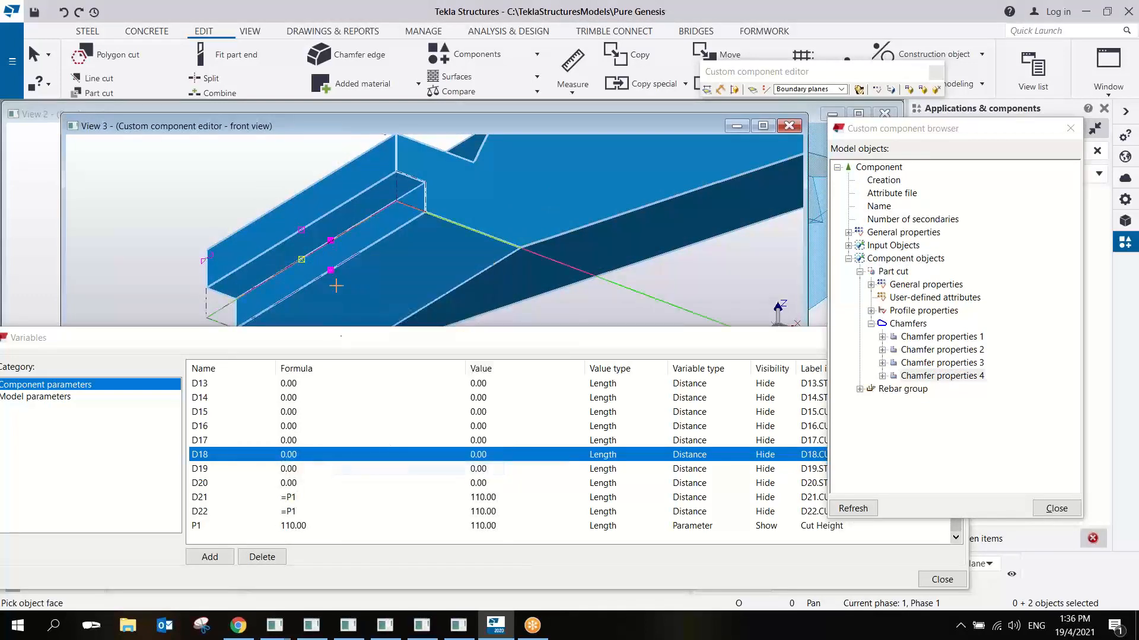
left_click(336, 285)
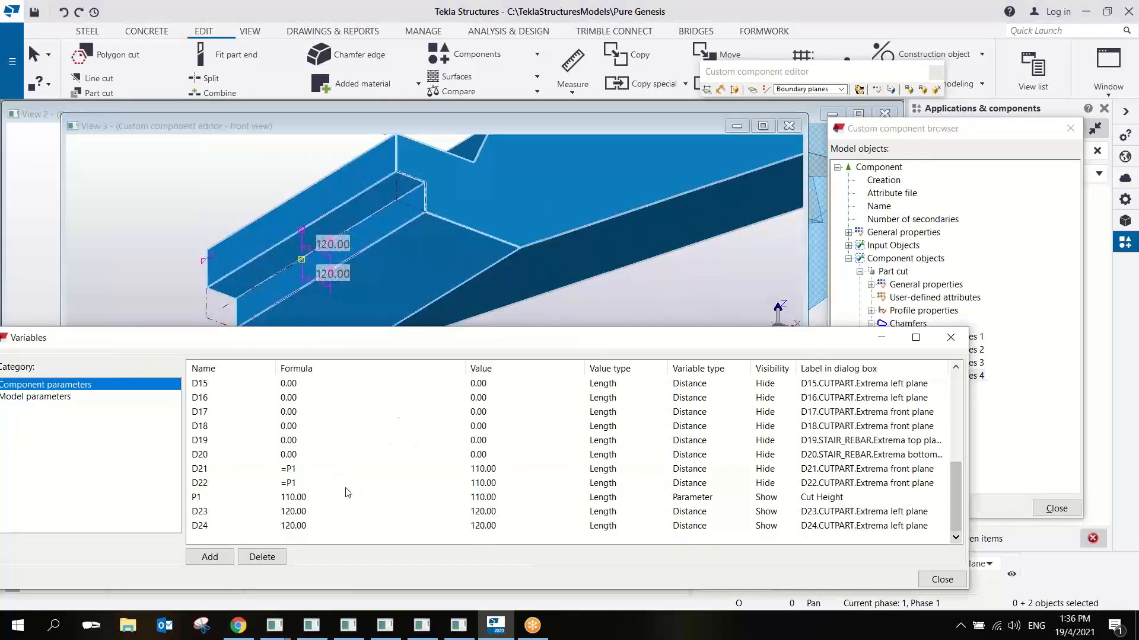
- Add a length parameter P2 to the component variables with the formula 120
left_click(209, 557)
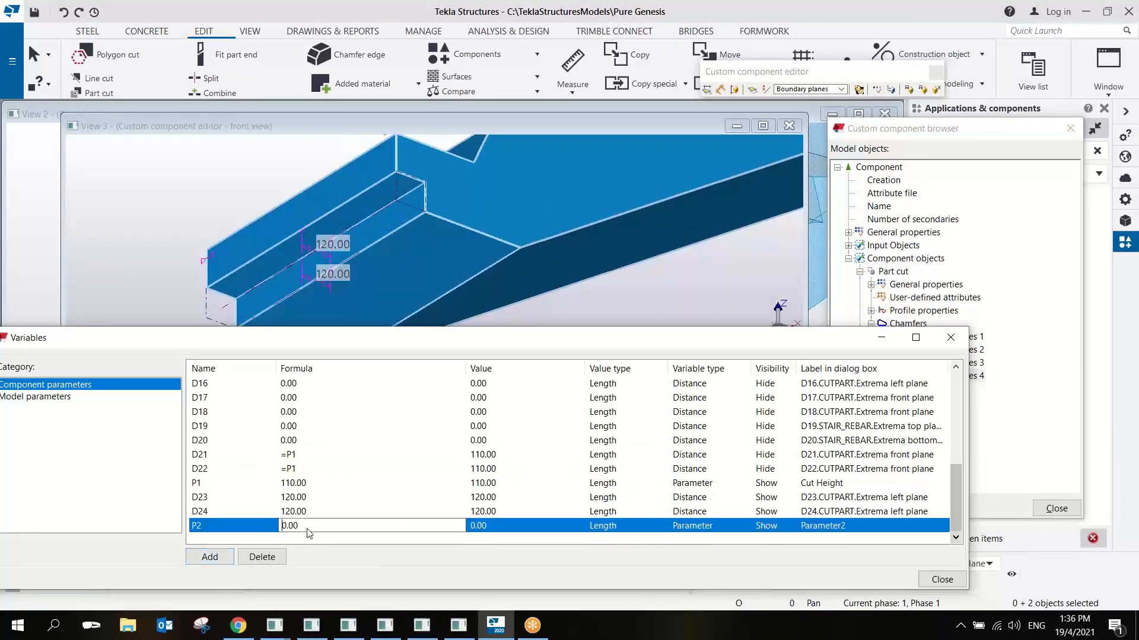
left_click_drag(307, 529, 252, 534)
type("120")
- Set the formulas of the cut's end-face distances D23 and D24 to =P2
left_click(306, 500)
double_click(306, 500)
type("=")
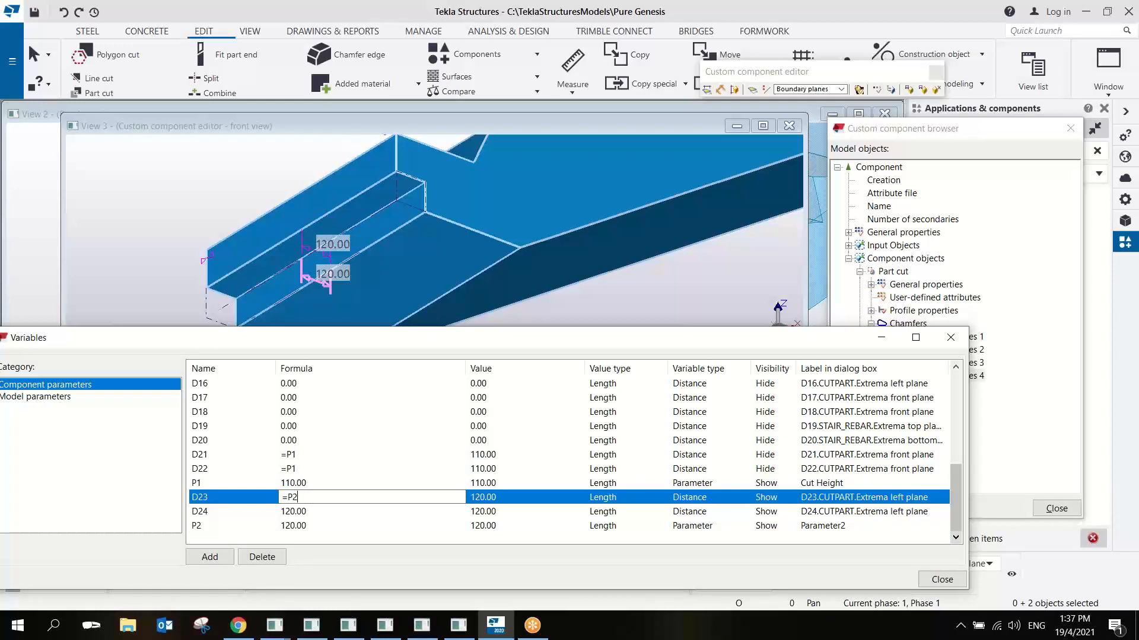
type("P2")
left_click_drag(307, 500, 282, 500)
key("ctrl+c")
left_click(301, 513)
key("ctrl+v")
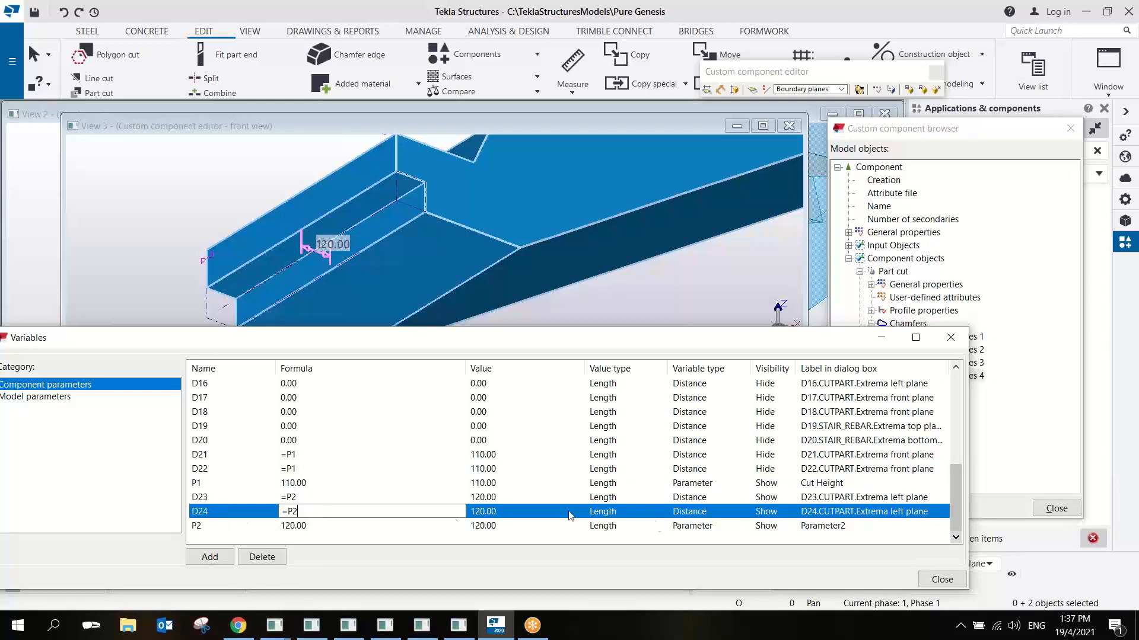
- Set the visibility of D23 and D24 to Hide and label parameter P2 "Cut Width"
left_click(764, 500)
left_click(772, 515)
left_click(772, 514)
left_click(778, 527)
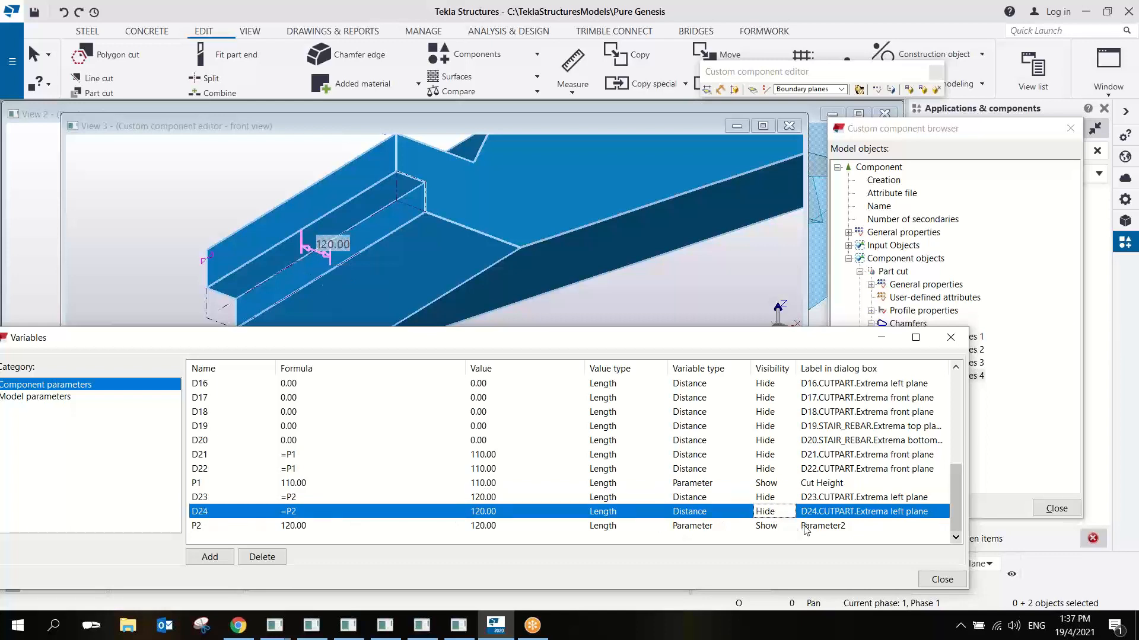
left_click(805, 530)
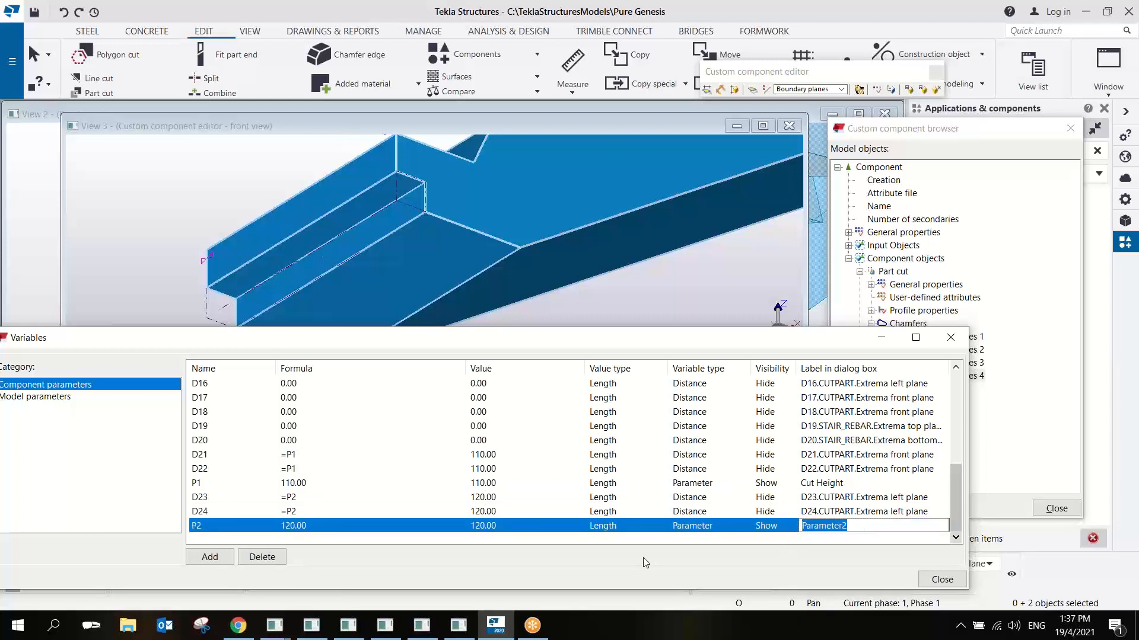
type("Cut Width")
key("Return")
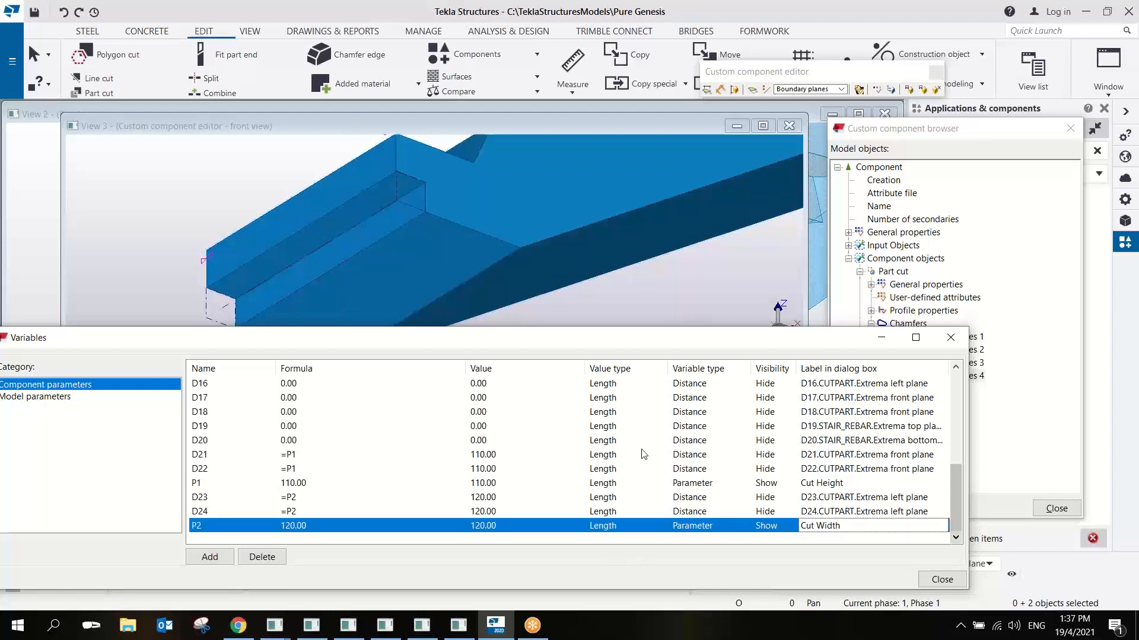
right_click(481, 225)
left_click(514, 234)
- Examine the cut at the stair's lower end, checking how the stair and the part cut are bound
scroll(510, 237, "down", 5)
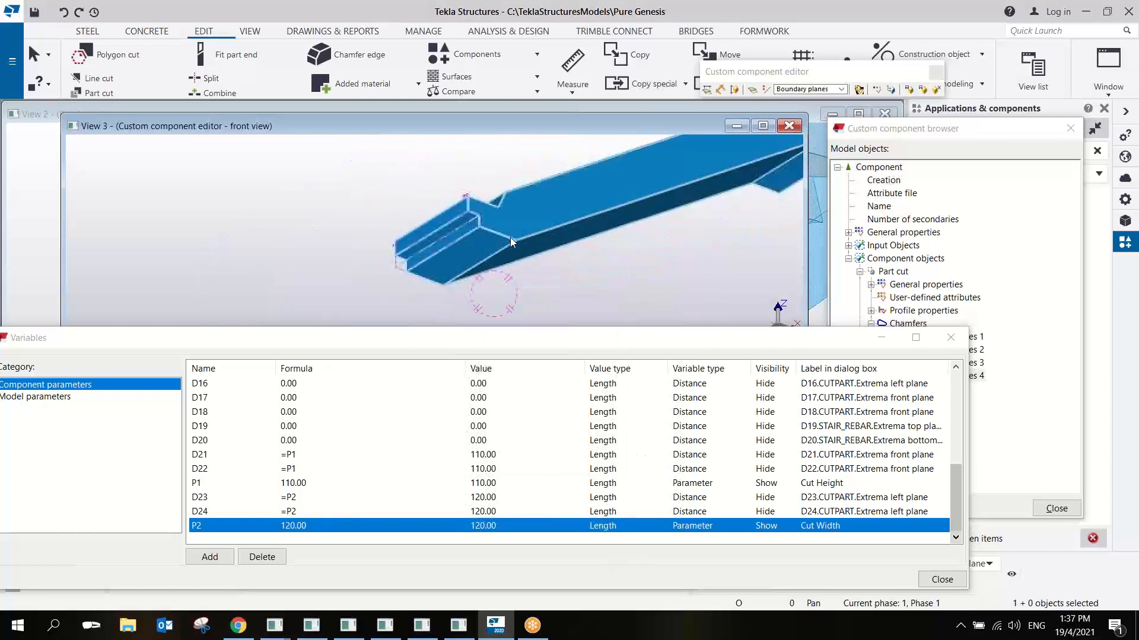
scroll(474, 217, "up", 5)
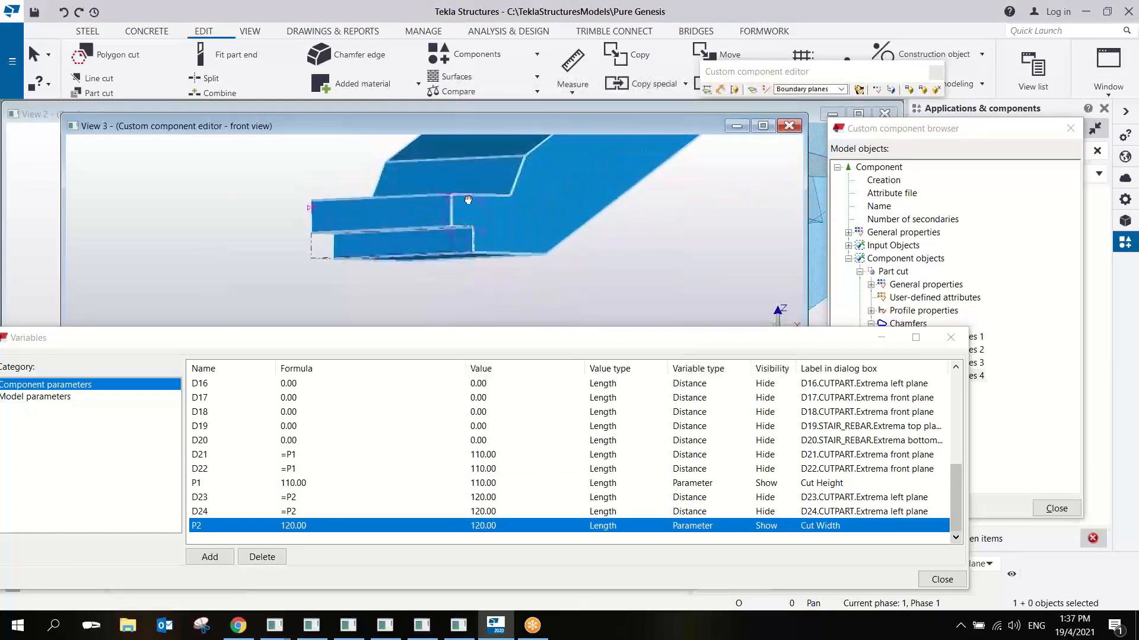
scroll(436, 226, "up", 1)
middle_click_drag(436, 226, 441, 214, "ctrl")
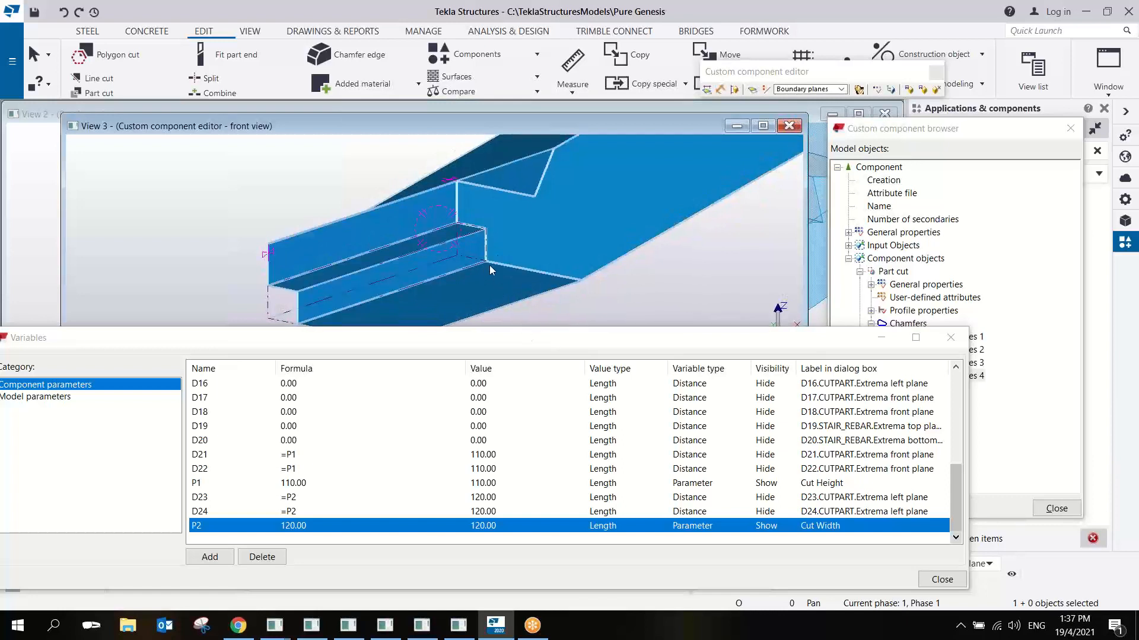
middle_click_drag(496, 253, 493, 268)
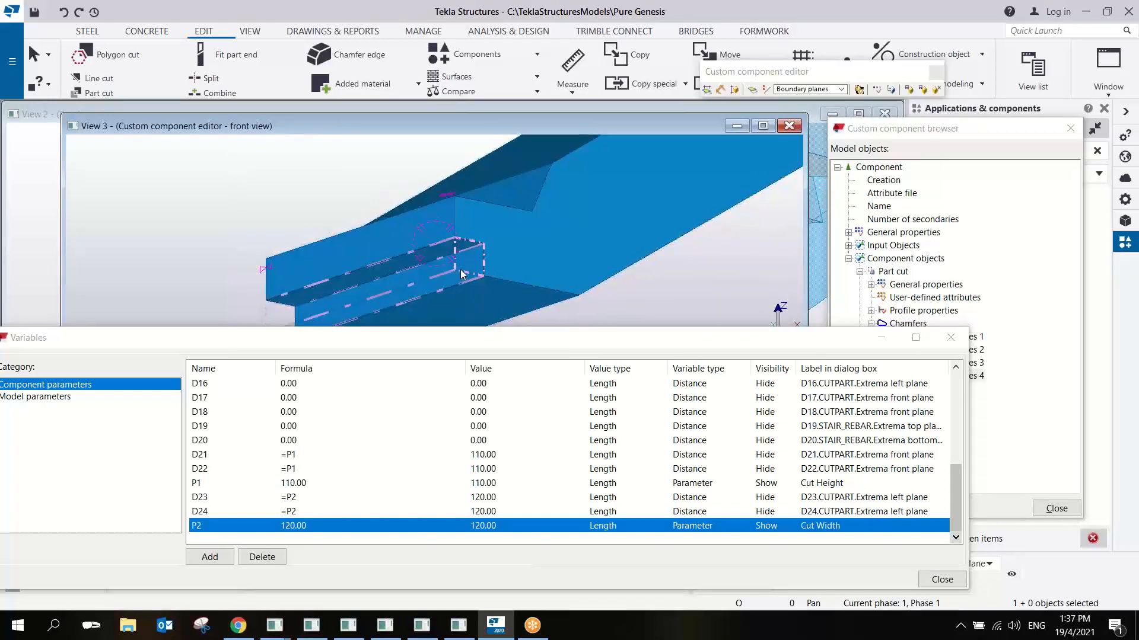
middle_click_drag(435, 252, 442, 245)
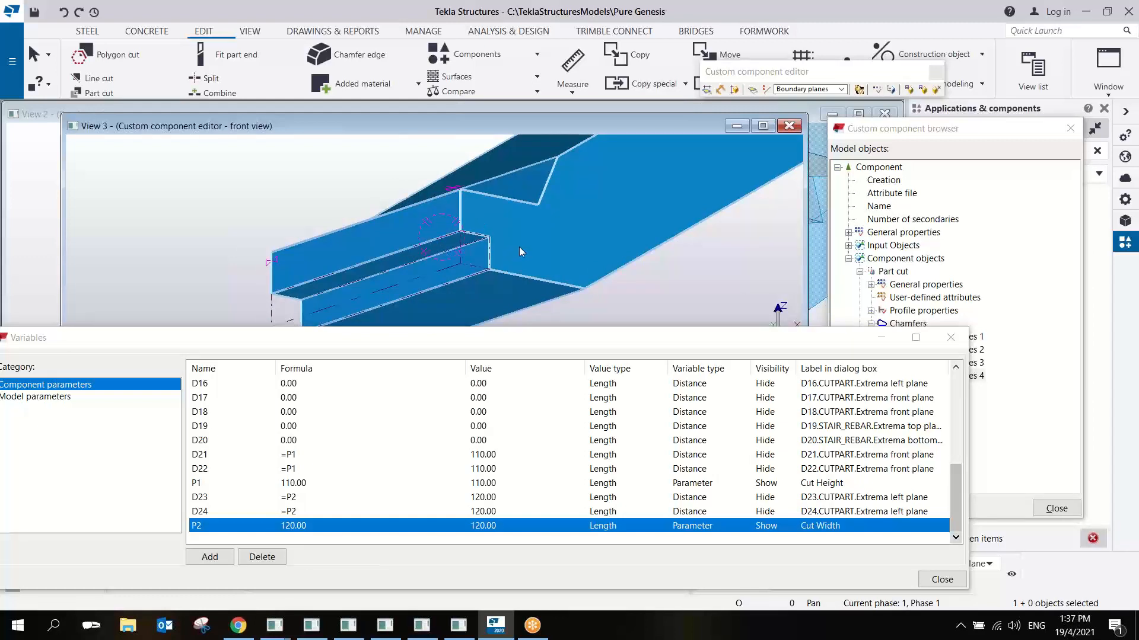
left_click(536, 248)
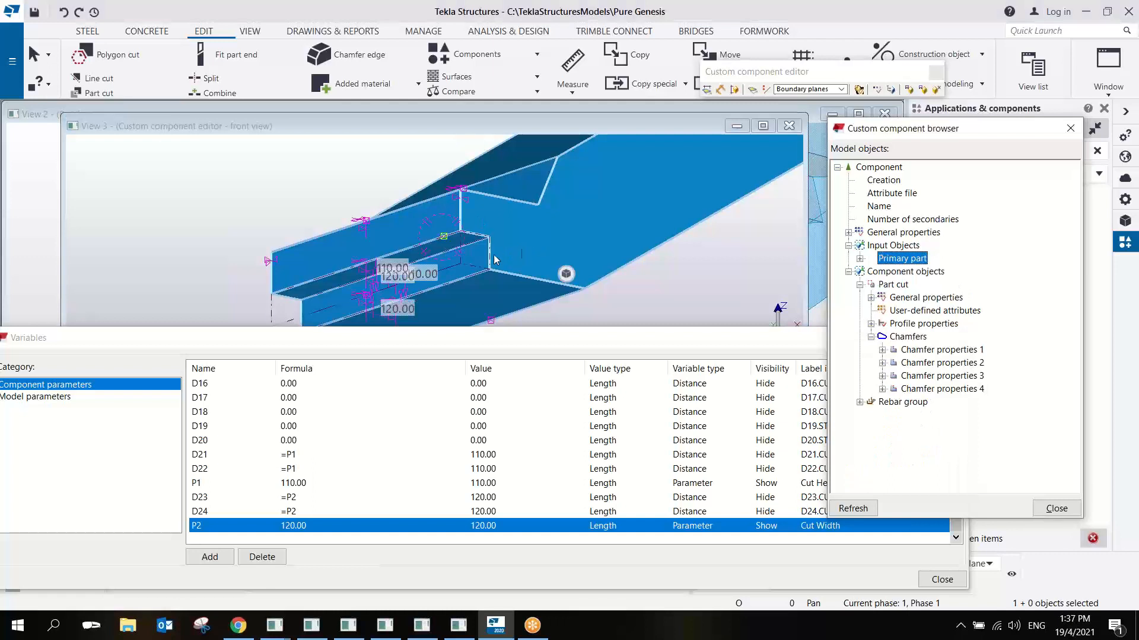
left_click(465, 264)
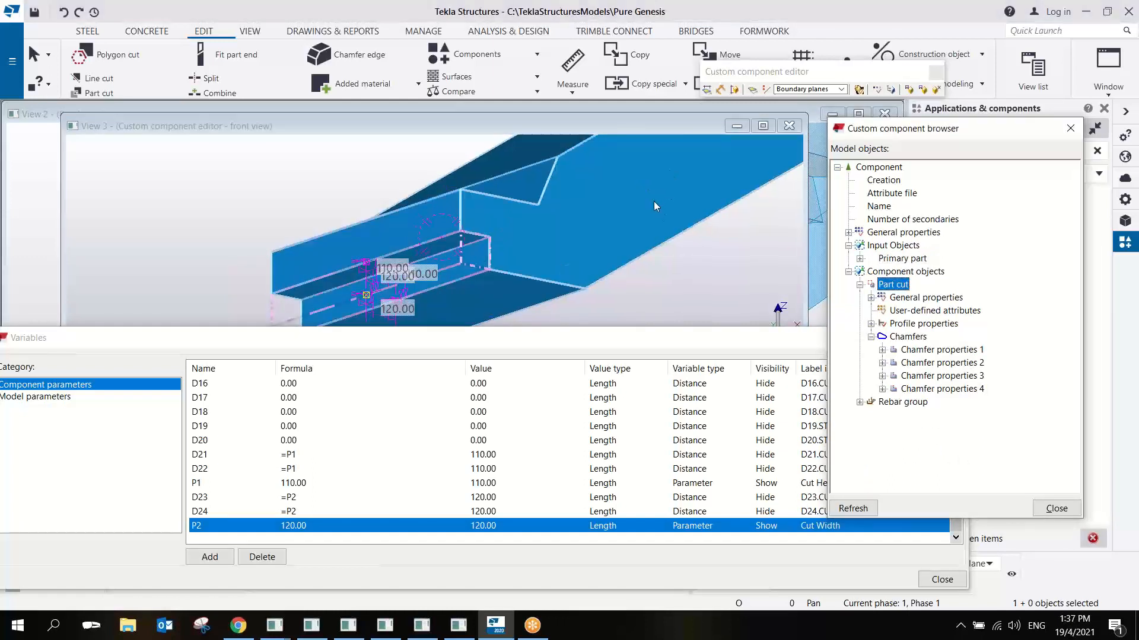
- Select the stair and expand its primary part in the component browser to show the contour plate
scroll(567, 226, "down", 3)
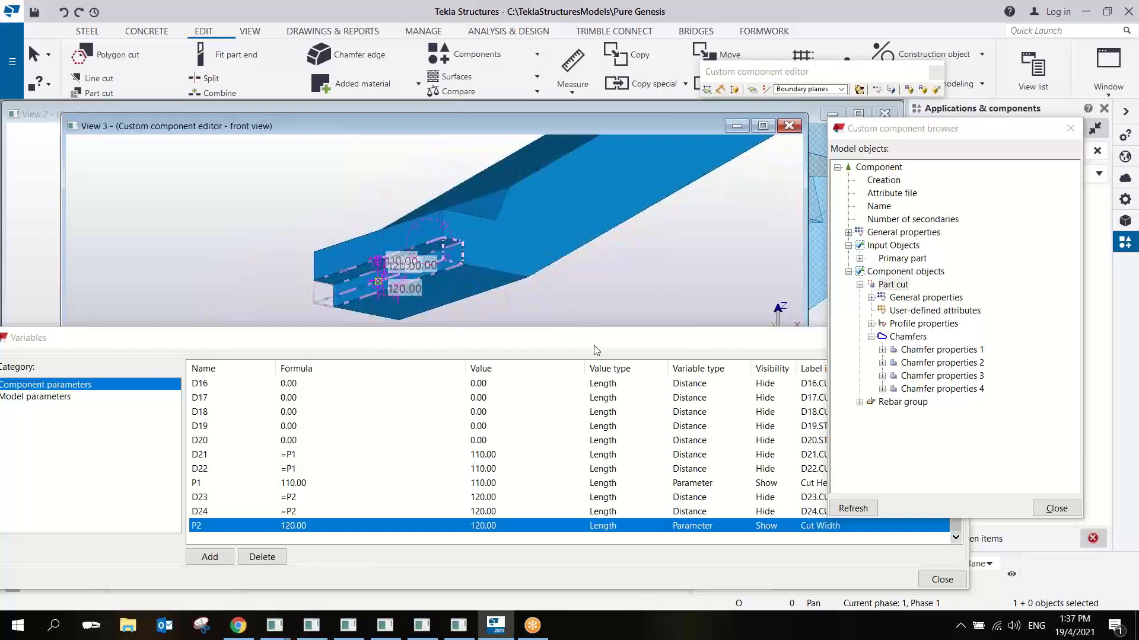
left_click_drag(596, 350, 579, 369)
left_click(551, 194)
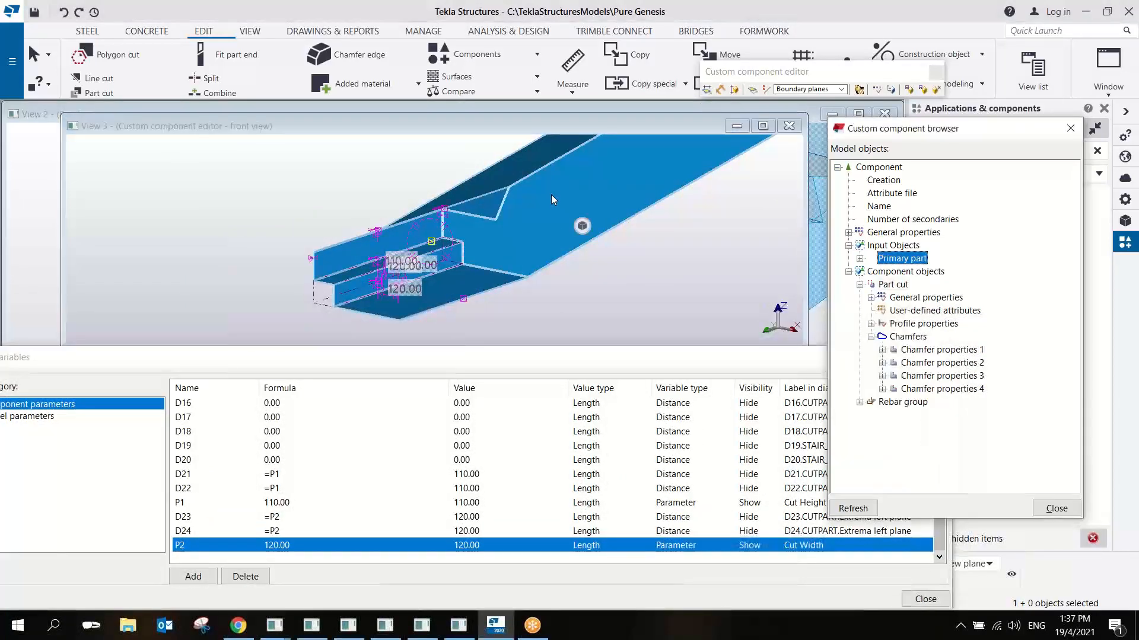
left_click(860, 258)
key("Escape")
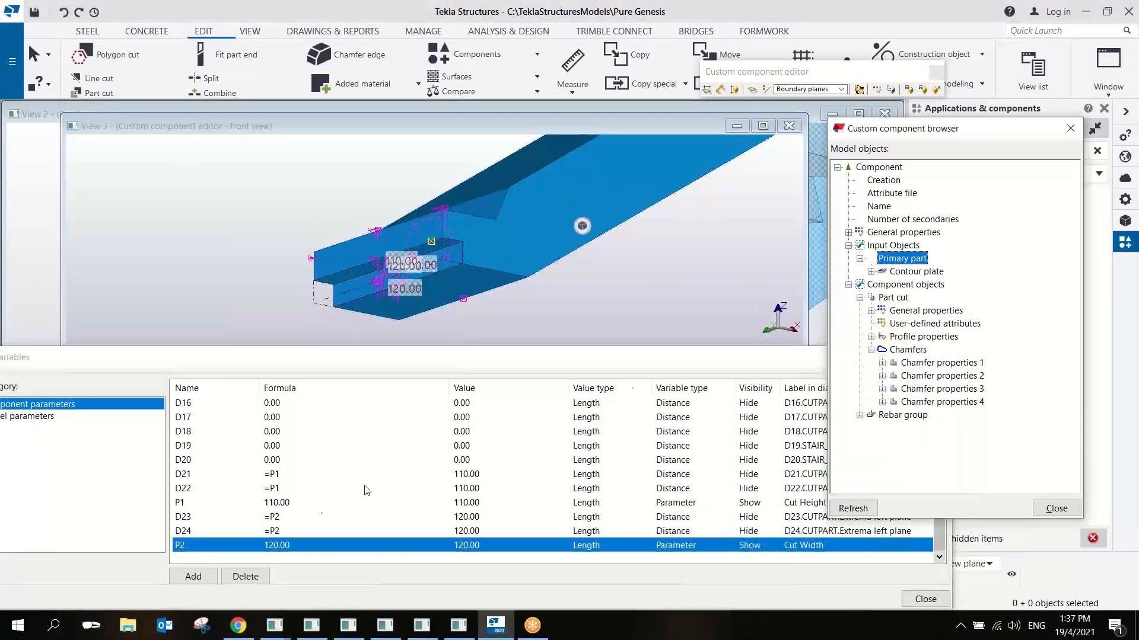
- Add parameter P3 and set its formula to 1000, copied from the Width in the primary contour plate's profile properties
left_click(209, 578)
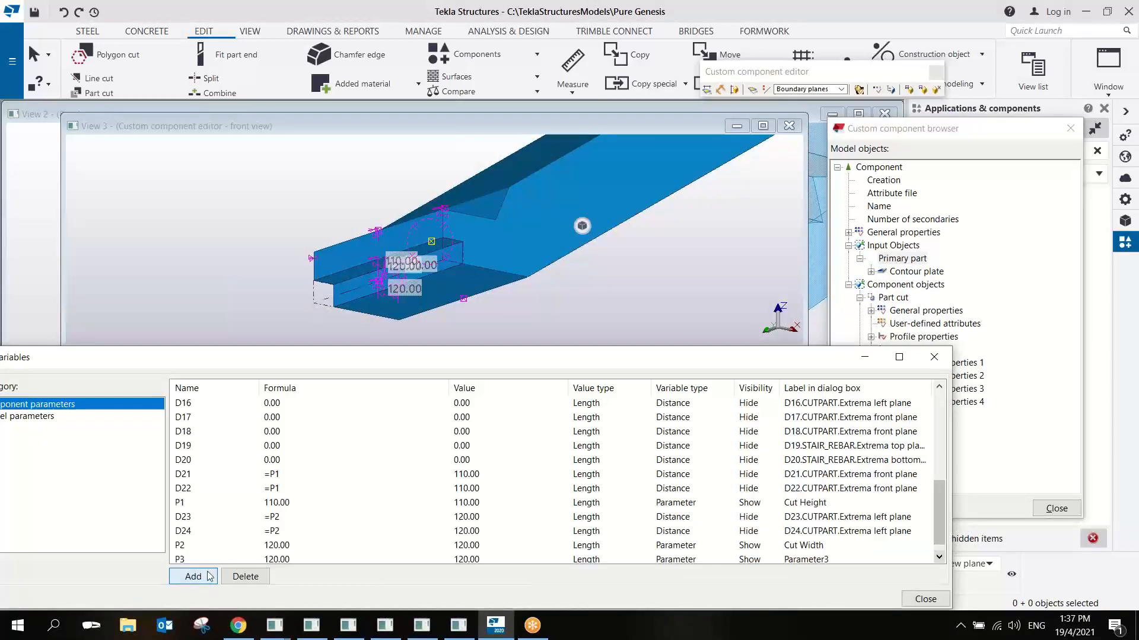
left_click(871, 272)
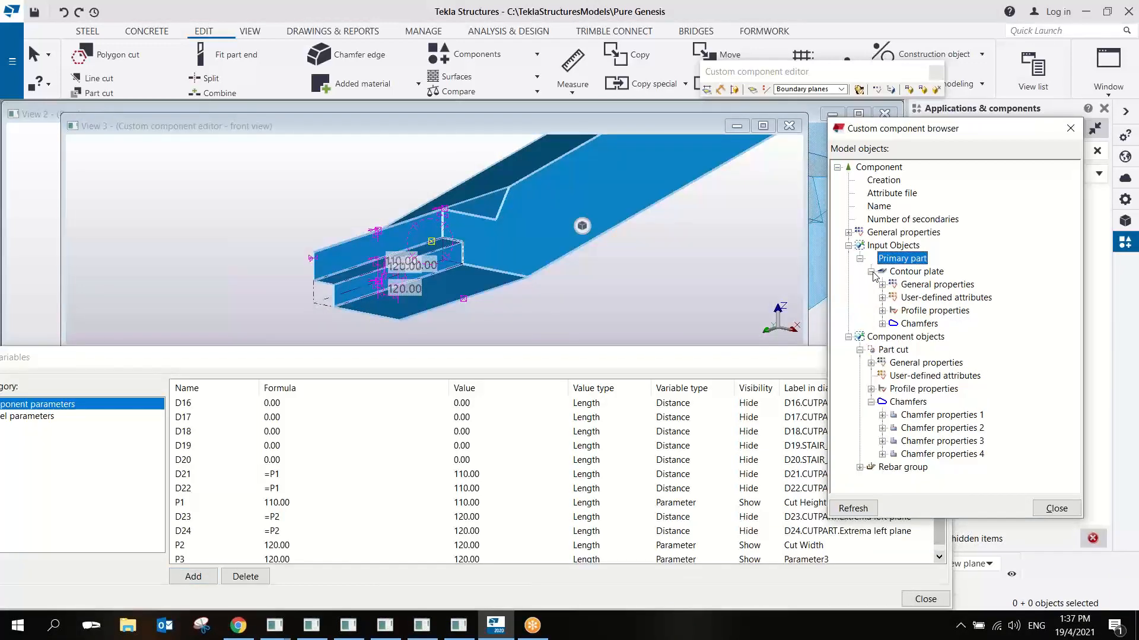
left_click(882, 312)
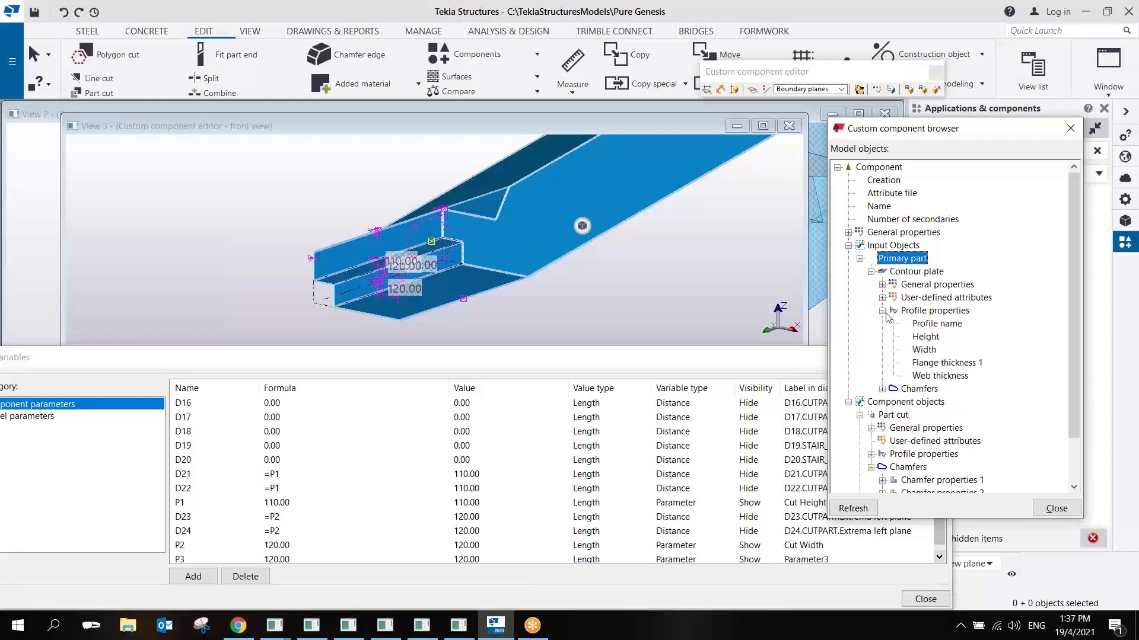
right_click(931, 351)
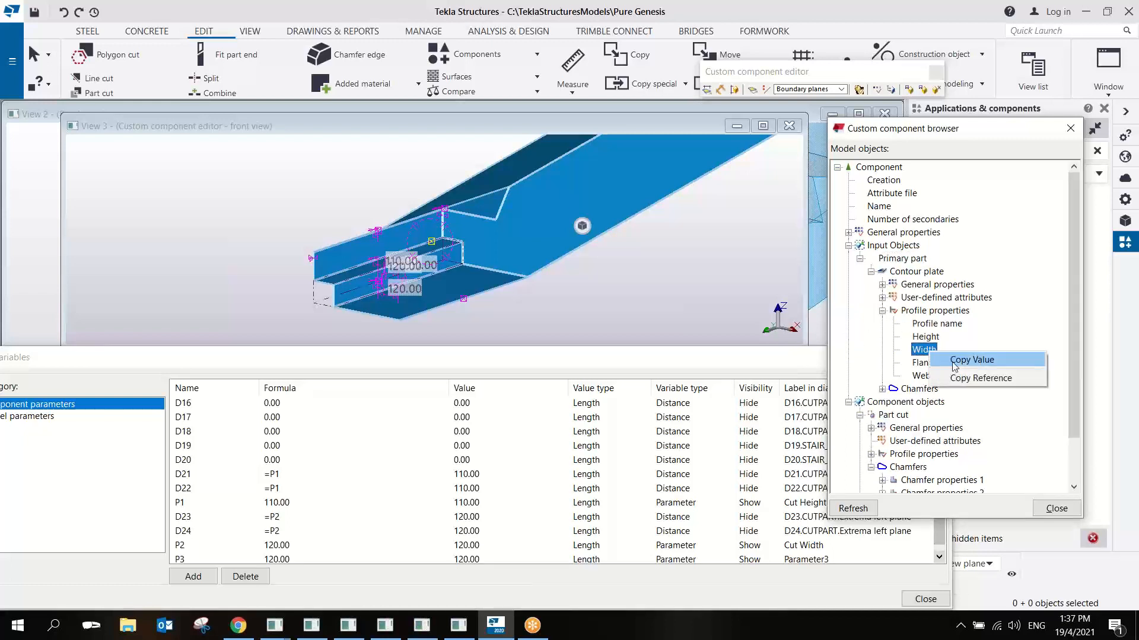
left_click(967, 362)
left_click(296, 559)
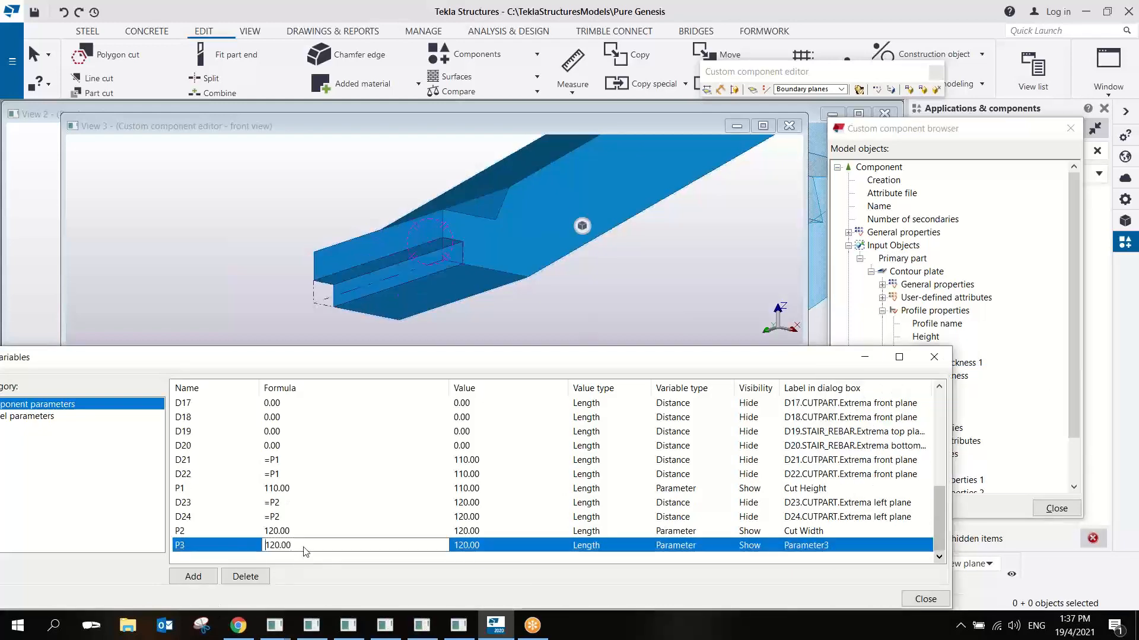
left_click(305, 548)
type("1000")
left_click(334, 517)
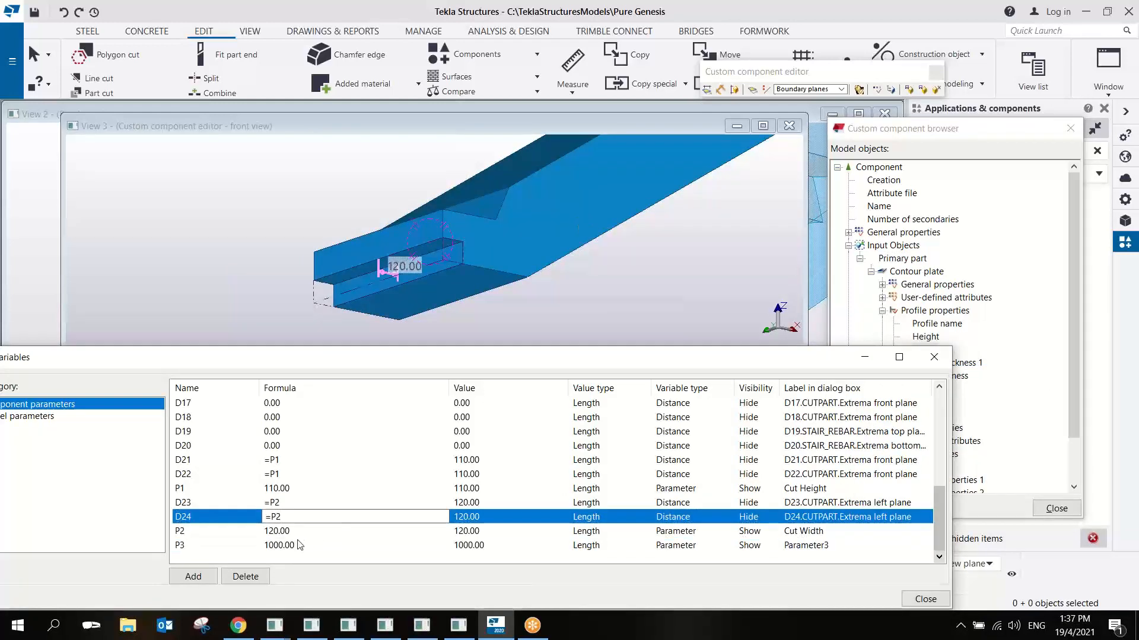
- Set P3's formula to = followed by the copied reference of the contour plate's profile Width, and set its visibility to Hide
left_click(999, 344)
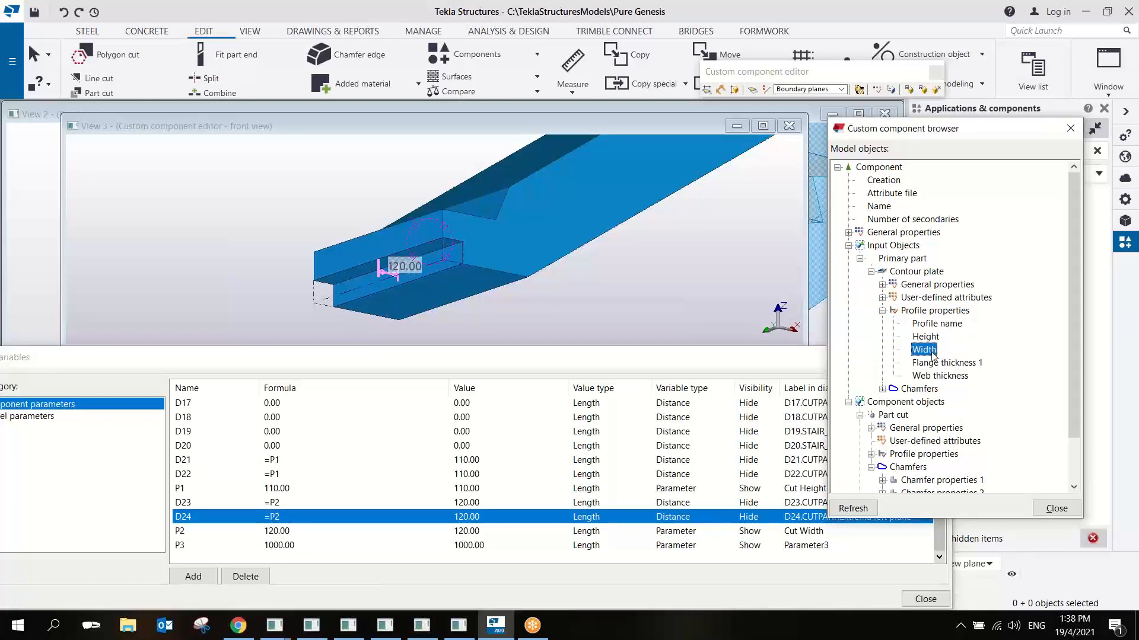
right_click(932, 354)
left_click(975, 378)
left_click(294, 547)
left_click_drag(296, 547, 217, 563)
type("=")
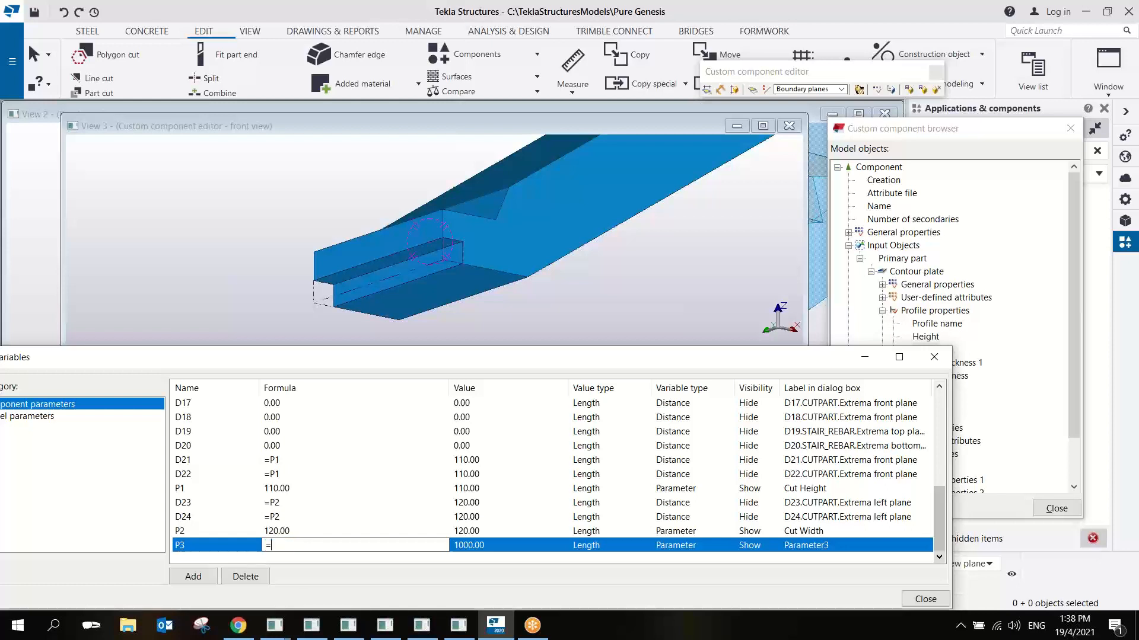
type("P")
key("ctrl+v")
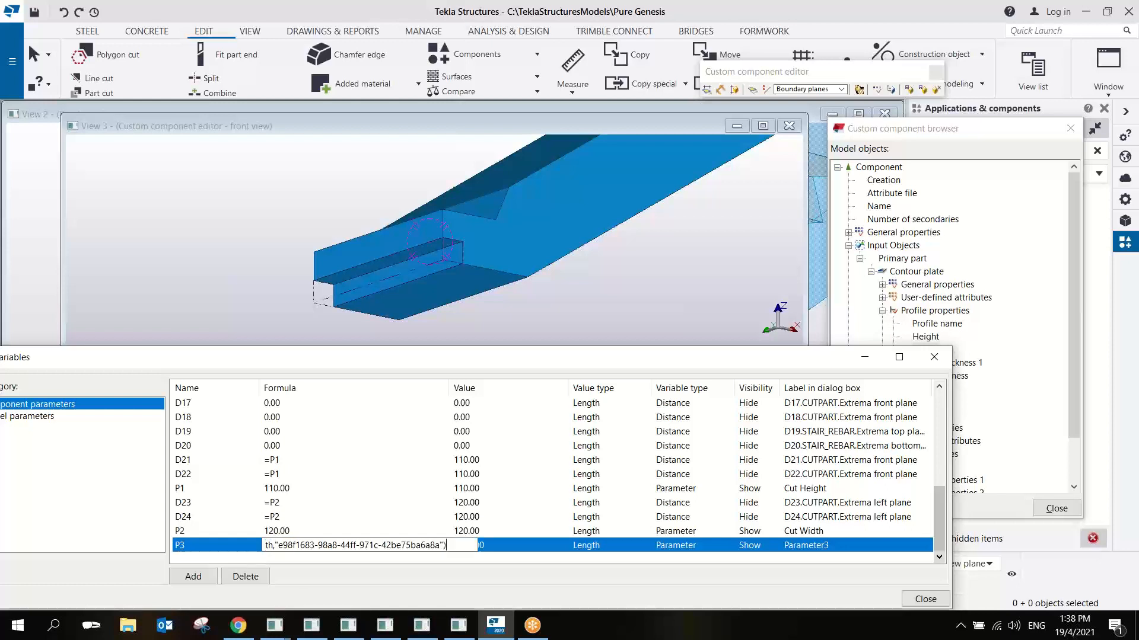
left_click(403, 490)
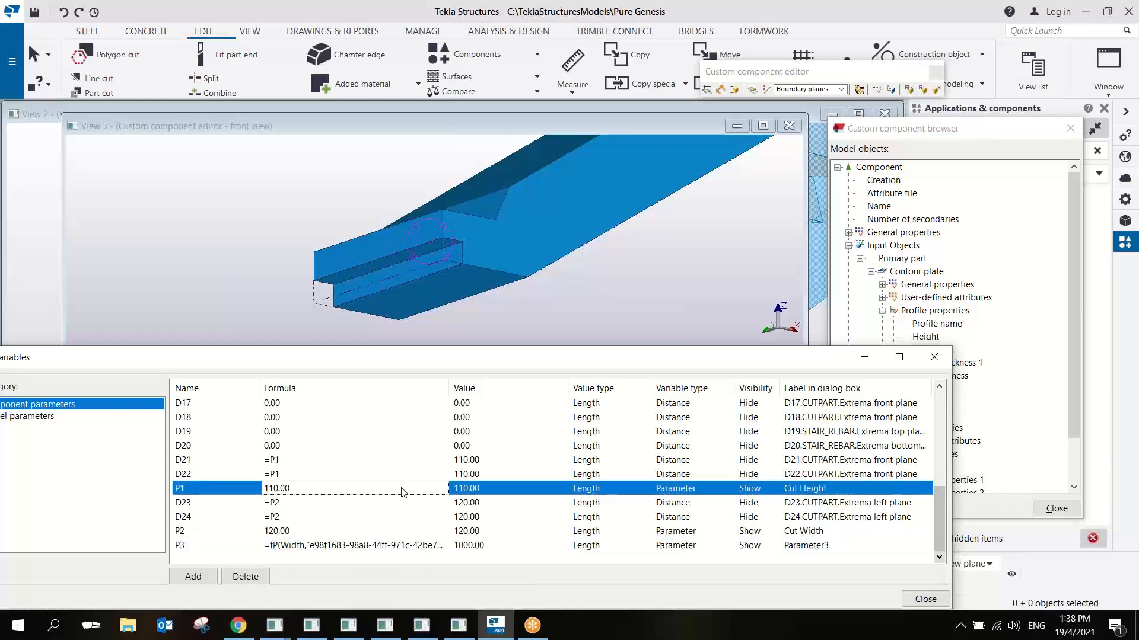
left_click(752, 546)
left_click(749, 546)
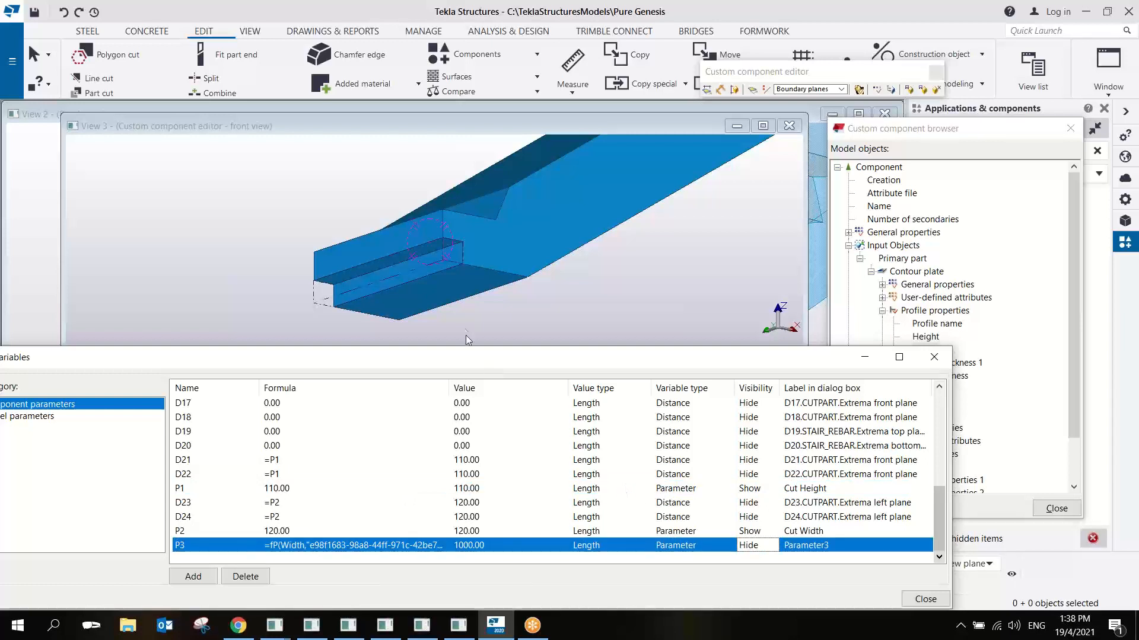
- Add parameter P4 and set its value type to Profile
left_click(434, 260)
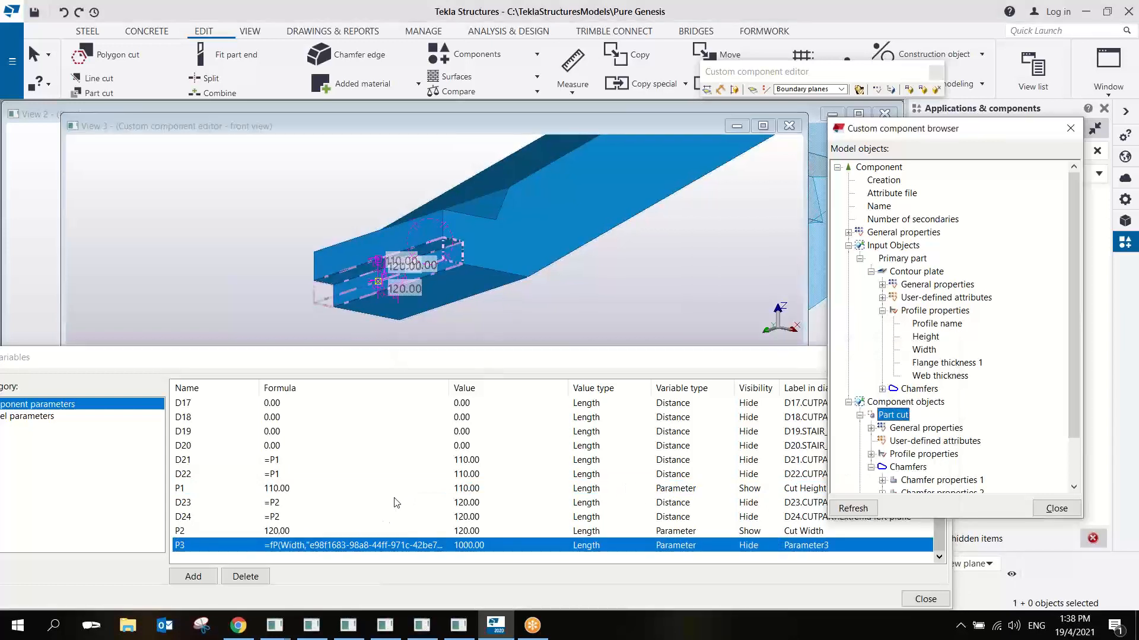
left_click(196, 577)
left_click(583, 546)
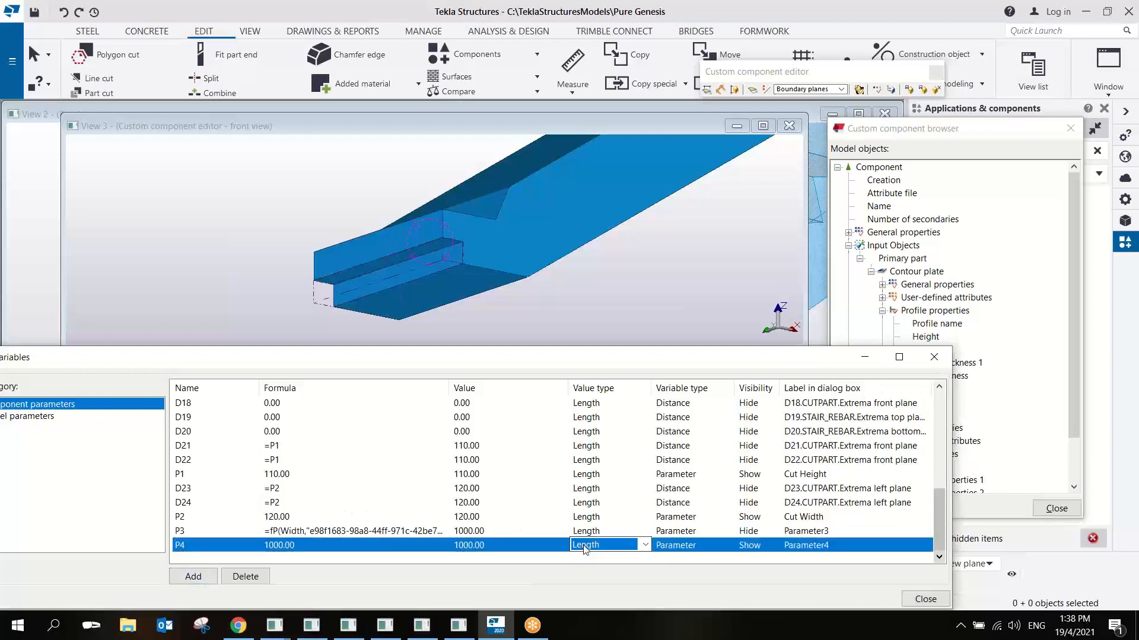
key("p")
- Set P4's formula to ="BL"+int(P3) and its visibility to Hide
left_click(297, 544)
left_click_drag(296, 543, 227, 560)
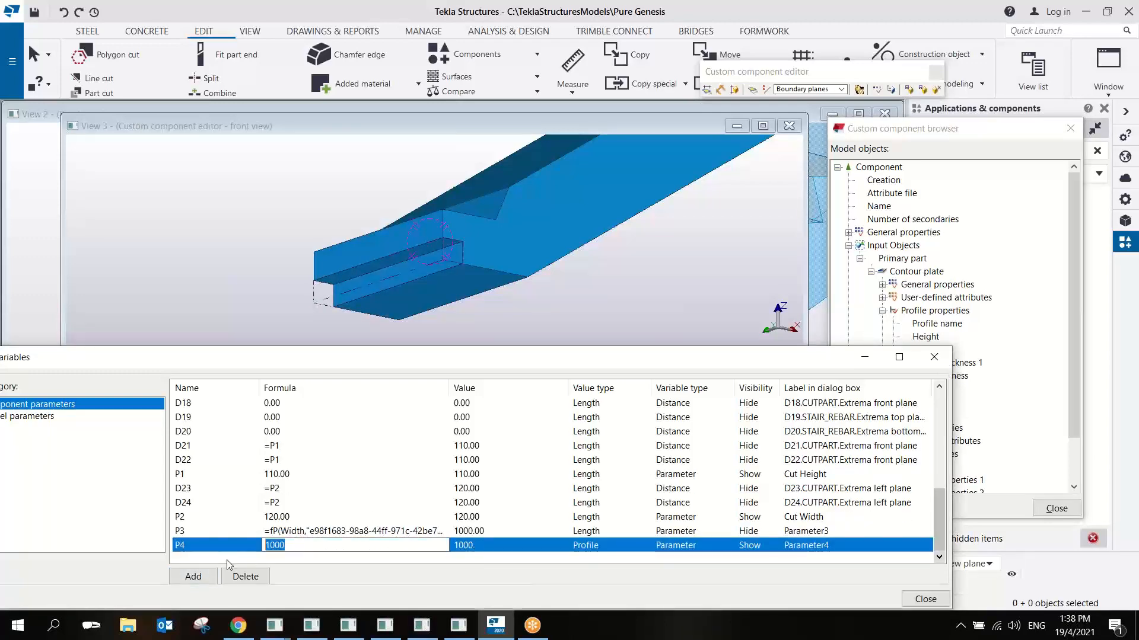
type("=\"BL\"+int(P3")
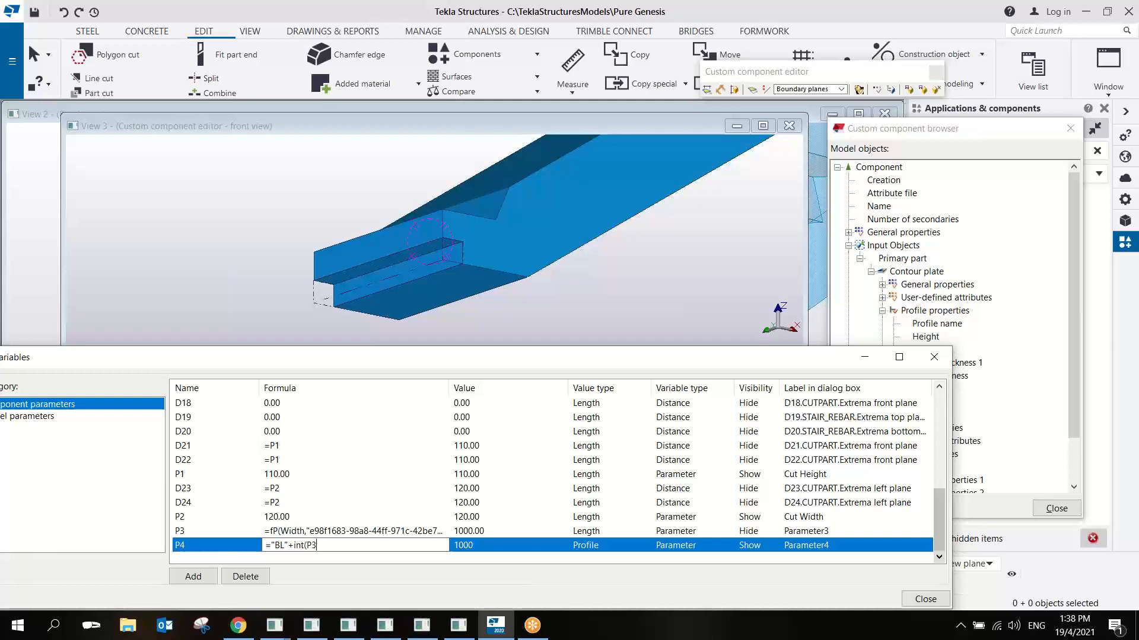
key("Return")
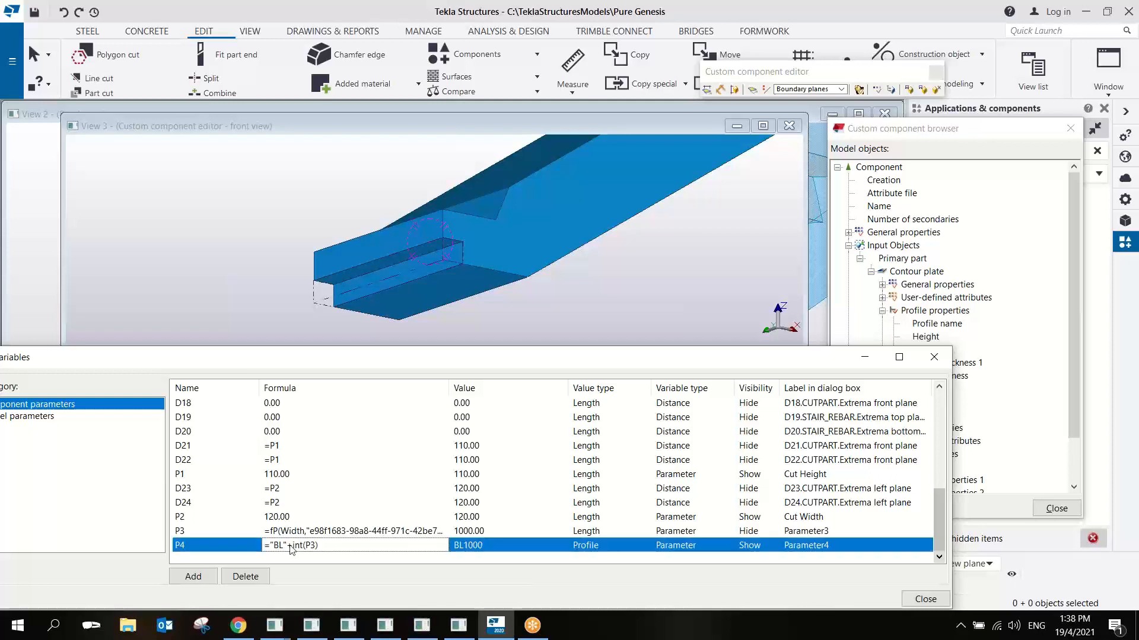
double_click(754, 550)
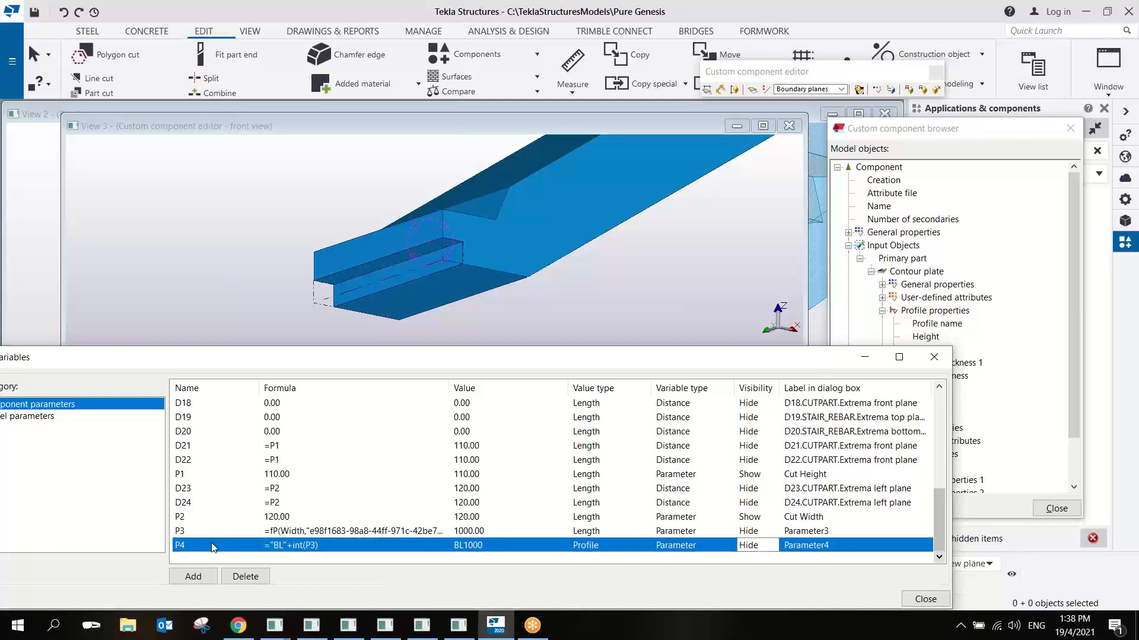
- Refresh the component browser and select the part cut at the stair's lower end
left_click(190, 546)
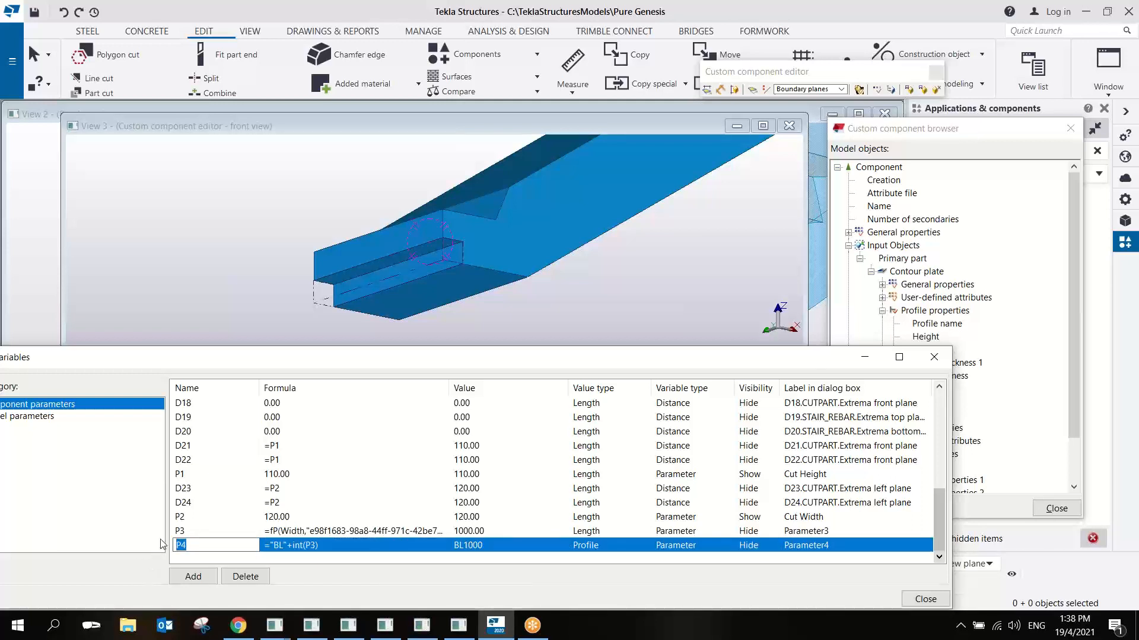
left_click(439, 262)
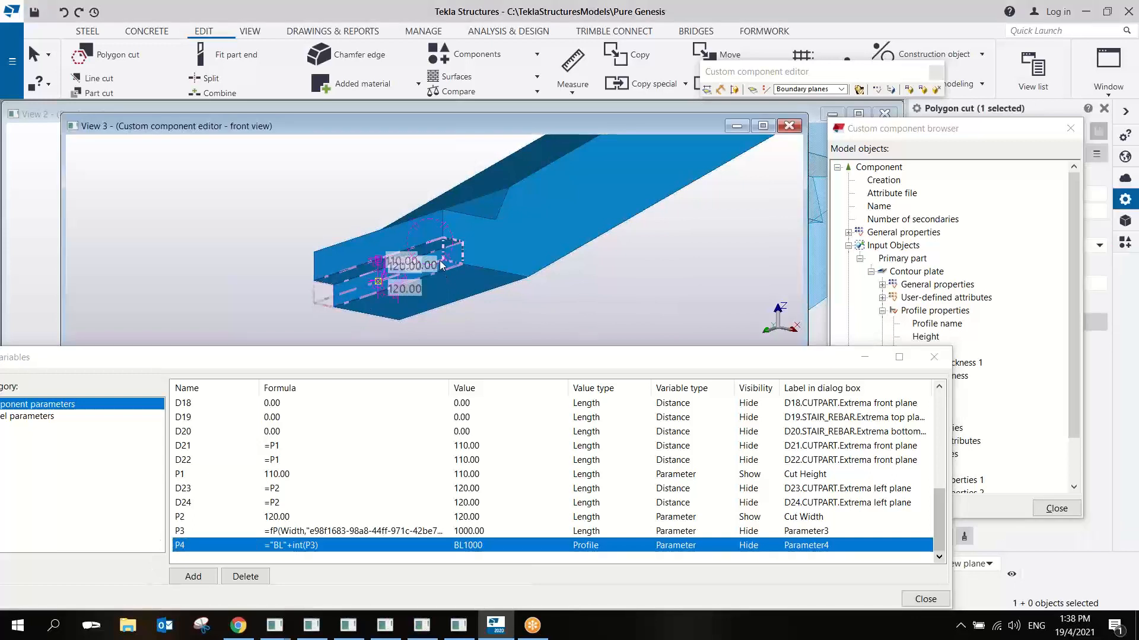
left_click(987, 249)
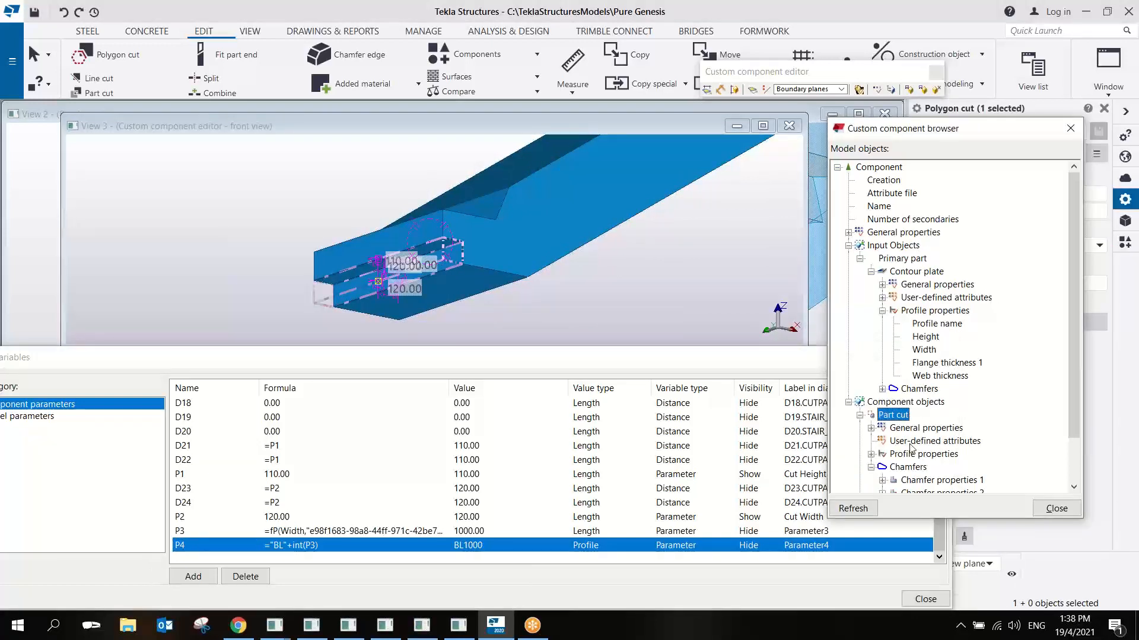
left_click(847, 511)
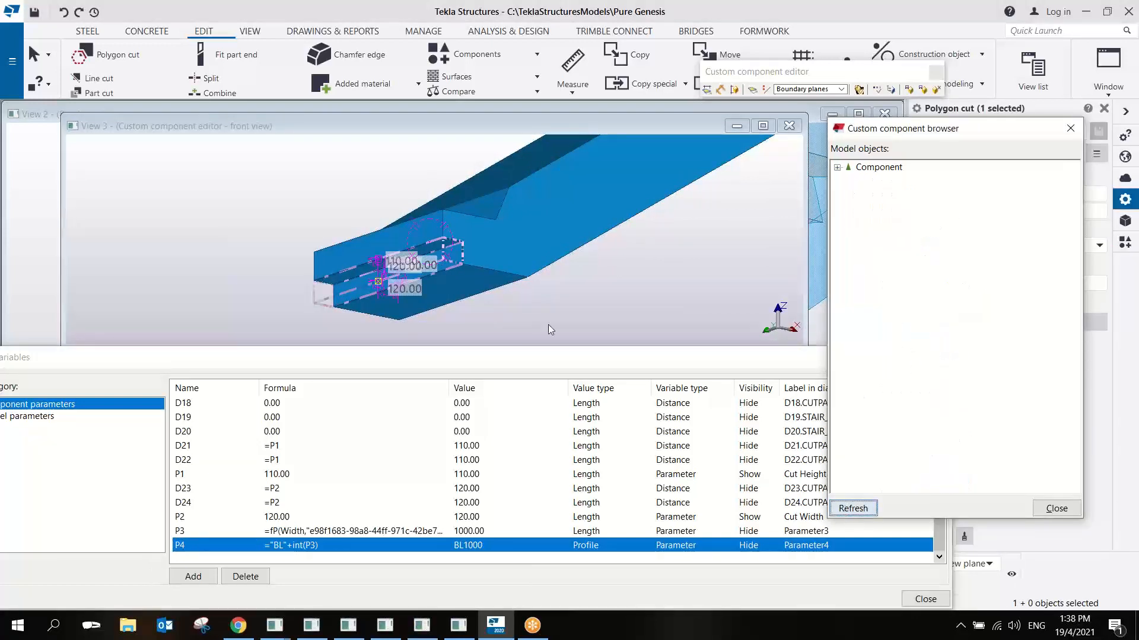
left_click(450, 263)
left_click(454, 274)
left_click(446, 261)
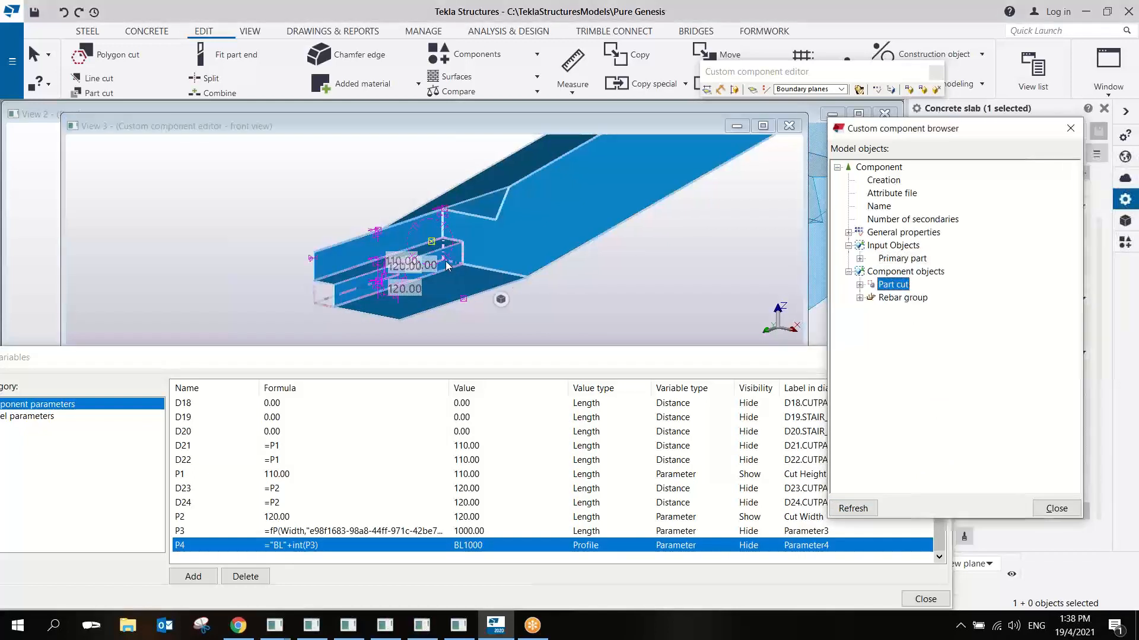
- Link the Profile in the part cut's general properties to parameter P4
left_click(859, 285)
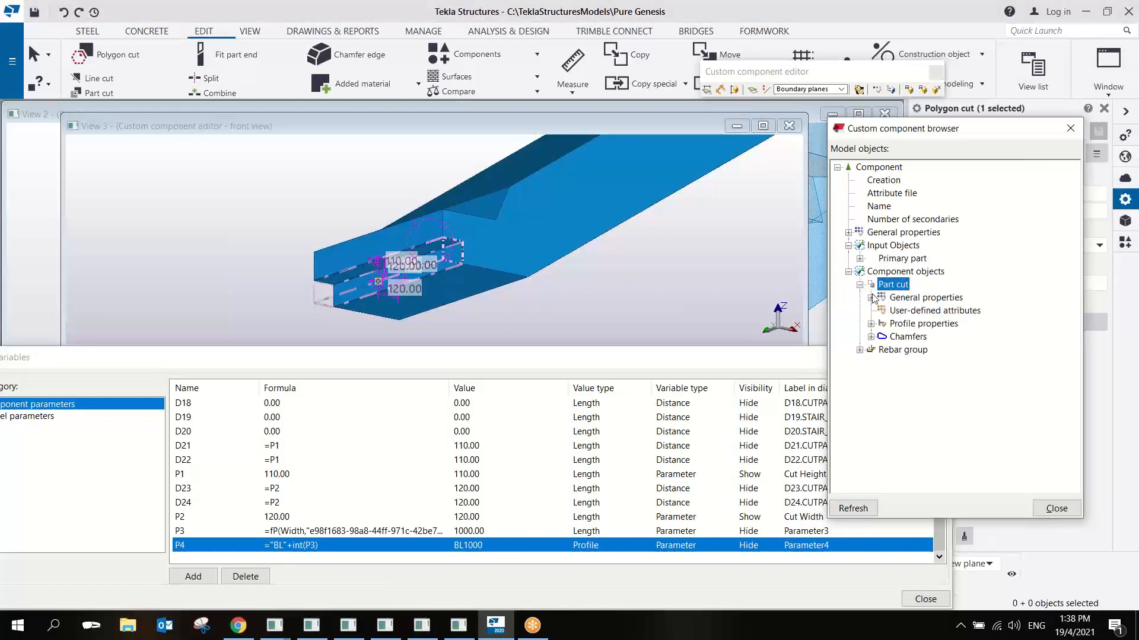
left_click(871, 298)
left_click(925, 284)
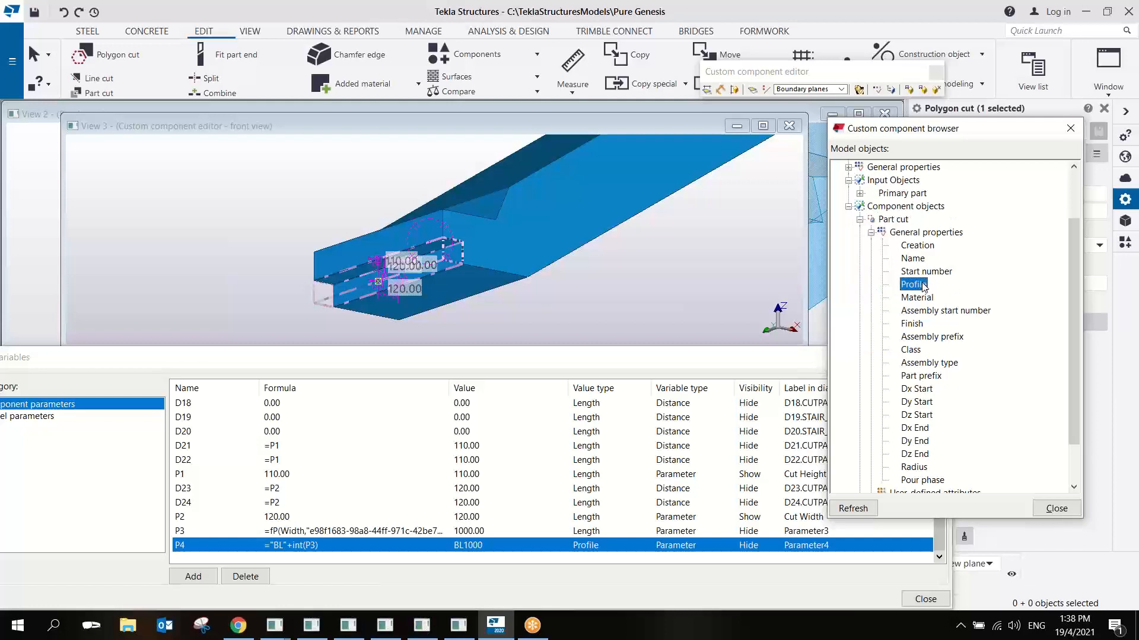
right_click(926, 285)
left_click(946, 293)
type("P4")
key("Return")
- Examine how far the cut extends across the stair's width at its lower end
scroll(574, 261, "down", 3)
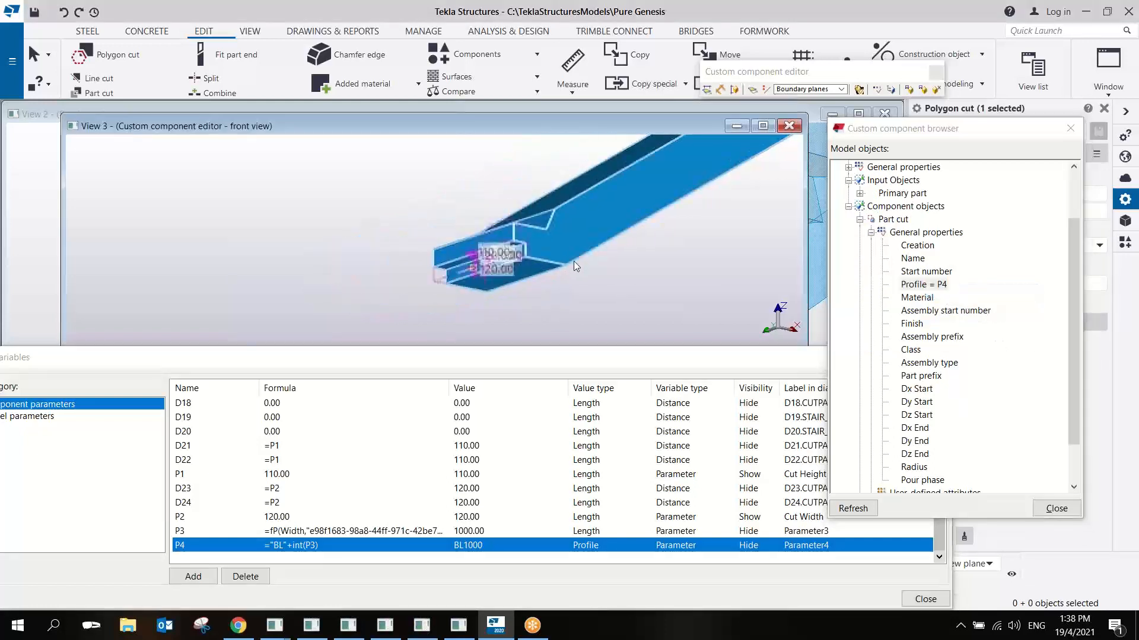
middle_click_drag(574, 261, 602, 273, "ctrl")
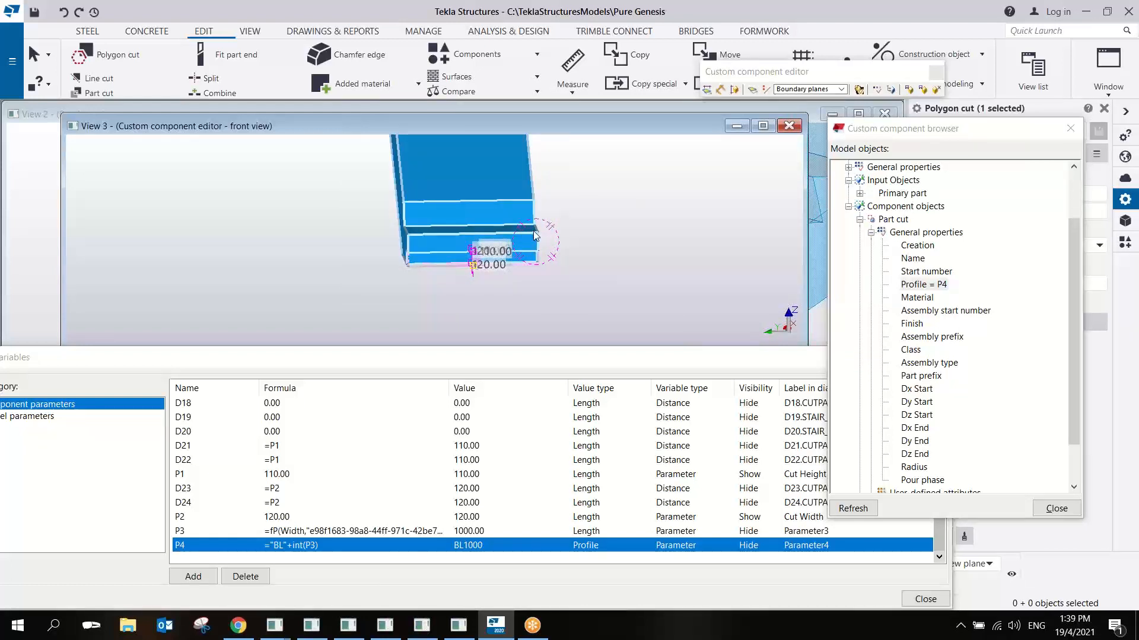
scroll(462, 269, "up", 2)
middle_click_drag(505, 262, 441, 249, "ctrl")
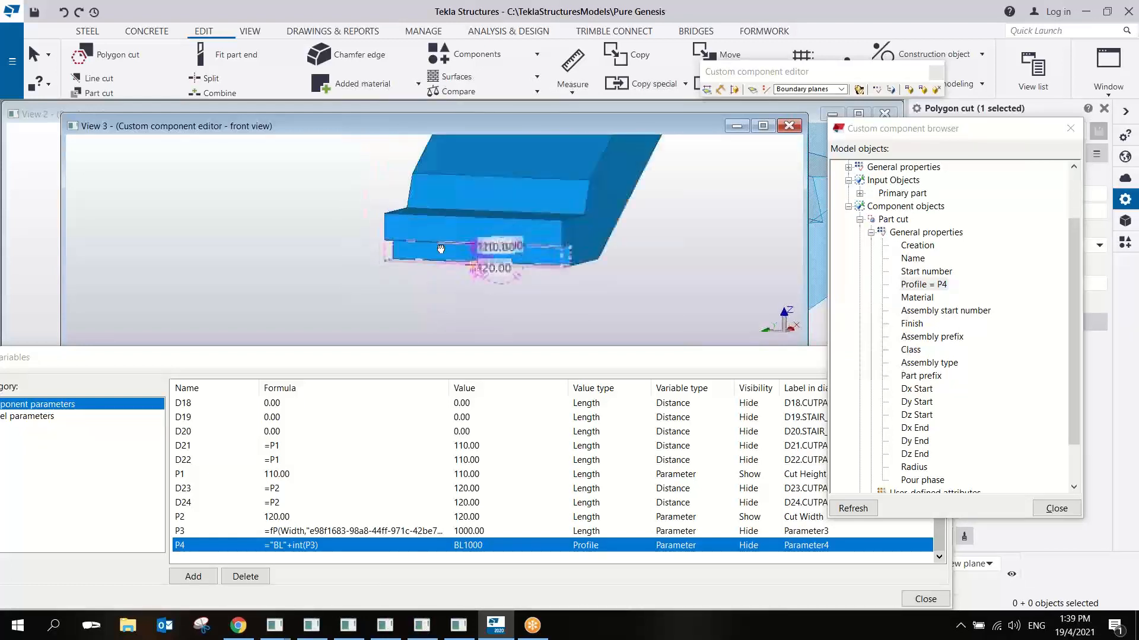
scroll(538, 255, "up", 2)
scroll(615, 264, "down", 3)
left_click(633, 260)
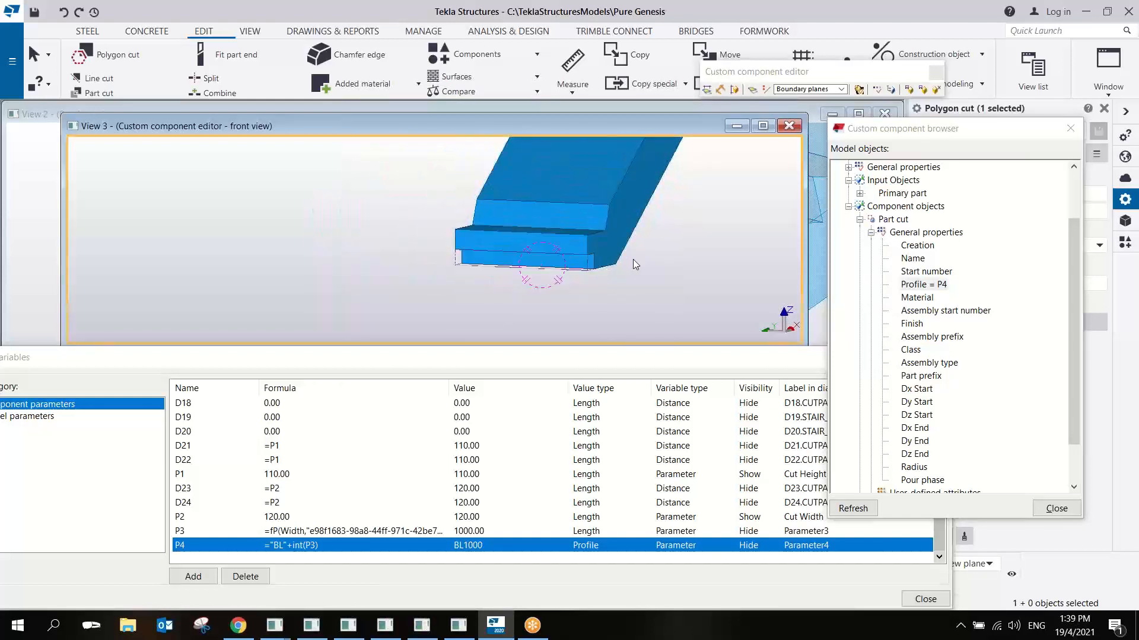
middle_click_drag(643, 263, 436, 285)
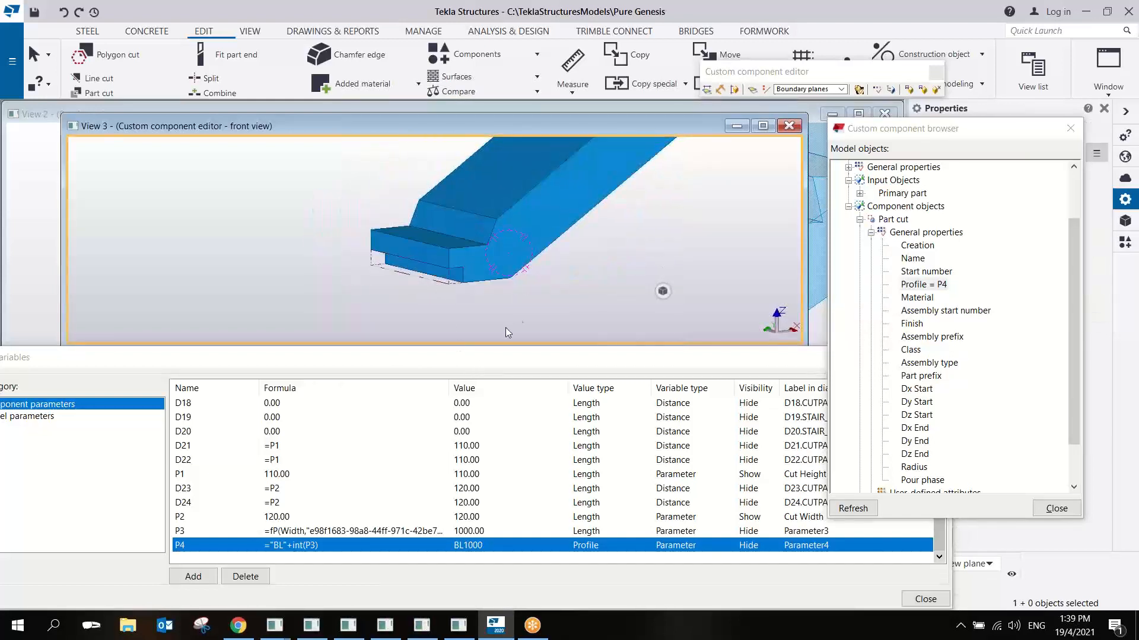
- Display the stair as transparent, select the rebar group inside it and move the component browser clear of the view
key("ctrl+2")
scroll(500, 260, "up", 4)
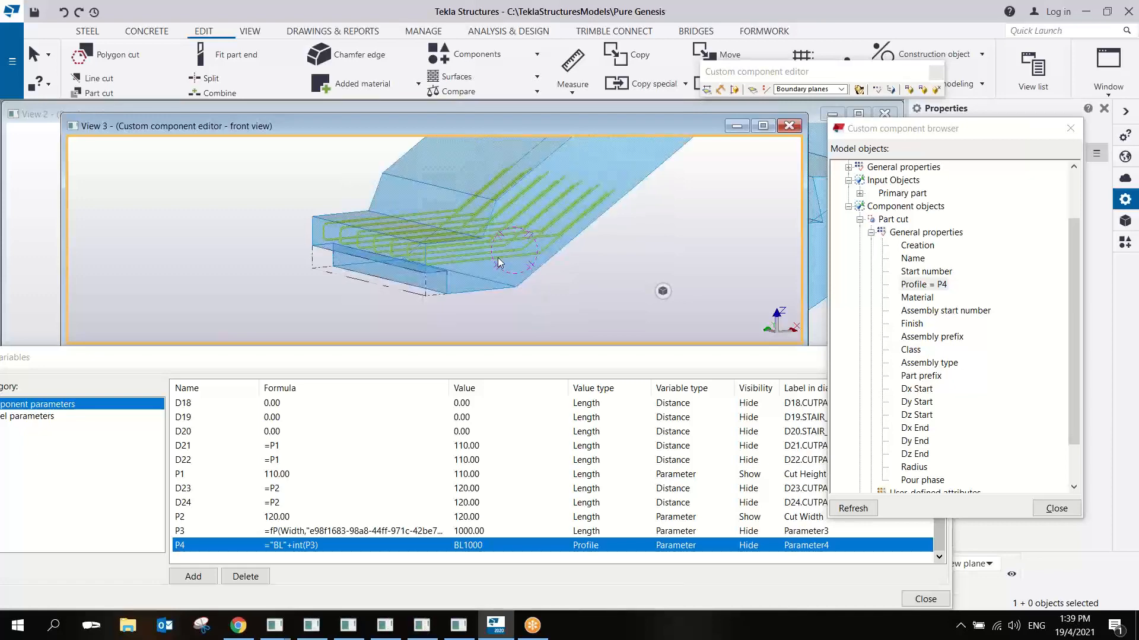
left_click(500, 255)
middle_click_drag(499, 255, 564, 262, "ctrl")
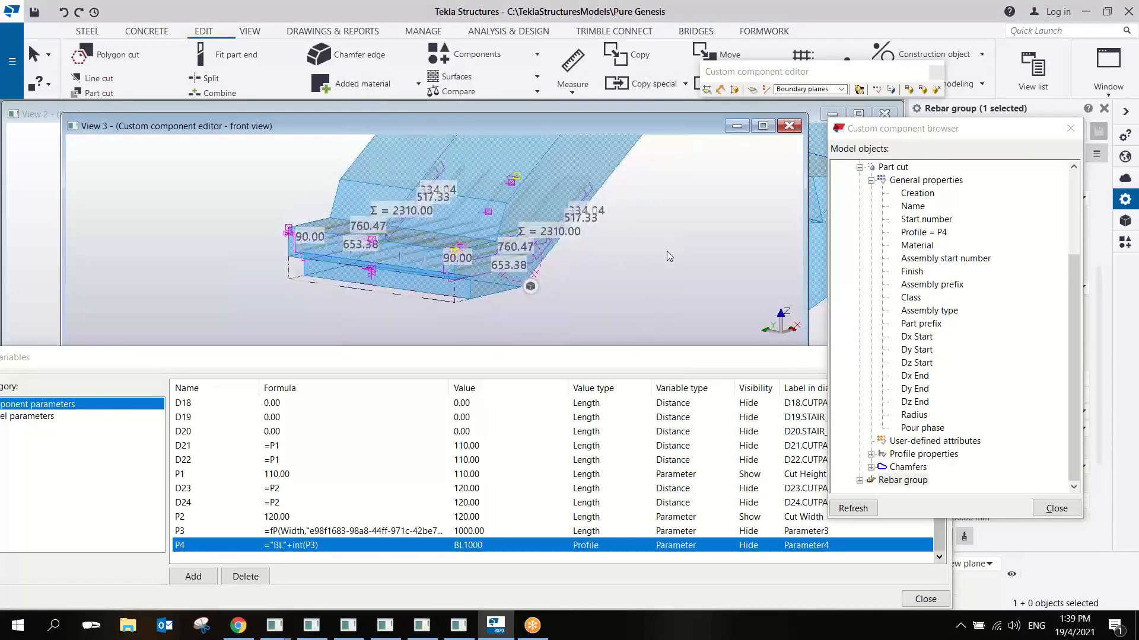
left_click_drag(968, 128, 985, 96)
left_click(599, 297)
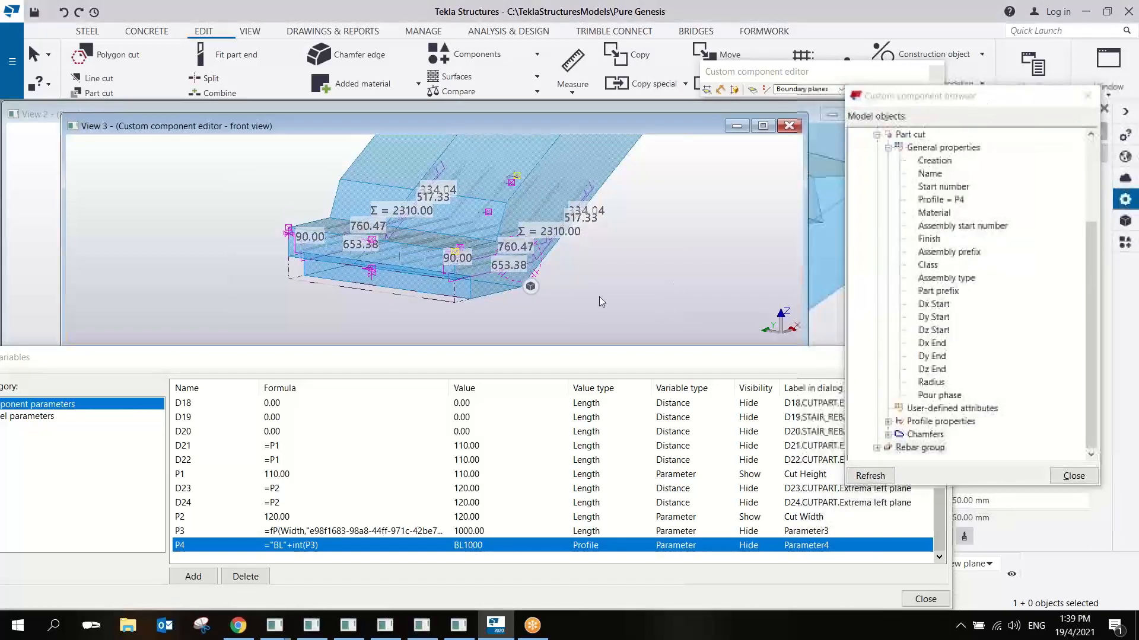
- Select the rebar group and inspect its handle points around the stair's lower end
scroll(376, 235, "up", 5)
left_click(437, 255)
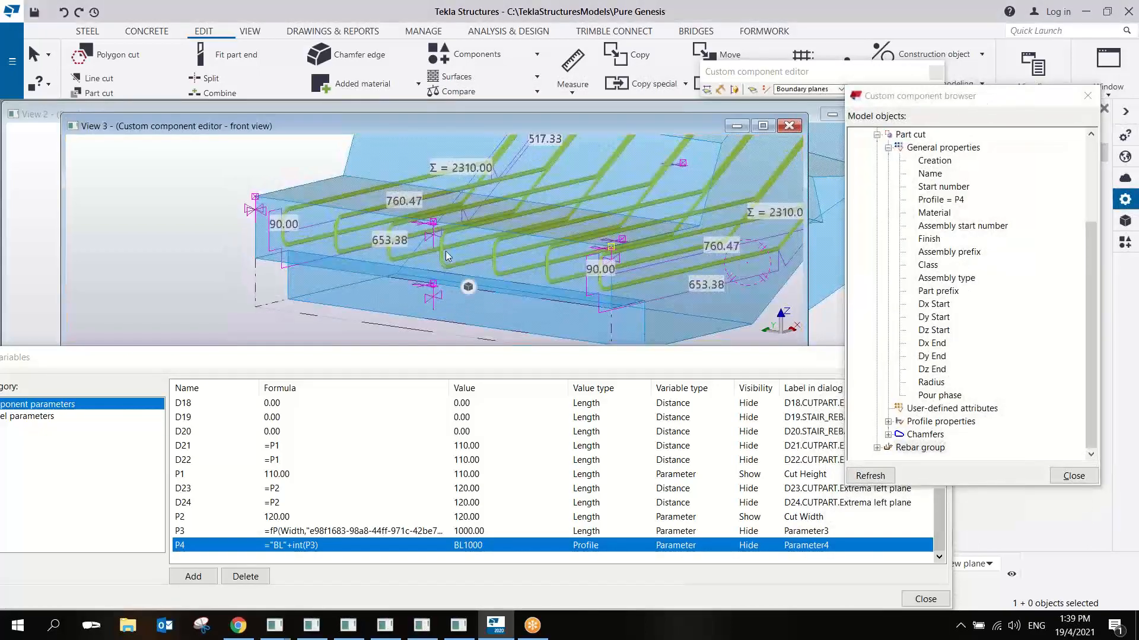
mouse_move(439, 256)
middle_mouse_down("ctrl")
mouse_move(389, 258)
mouse_move(393, 239)
mouse_move(443, 233)
mouse_move(400, 231)
mouse_move(401, 252)
mouse_move(529, 233)
middle_mouse_up("ctrl")
scroll(401, 251, "down", 3)
middle_click_drag(506, 236, 501, 236, "ctrl")
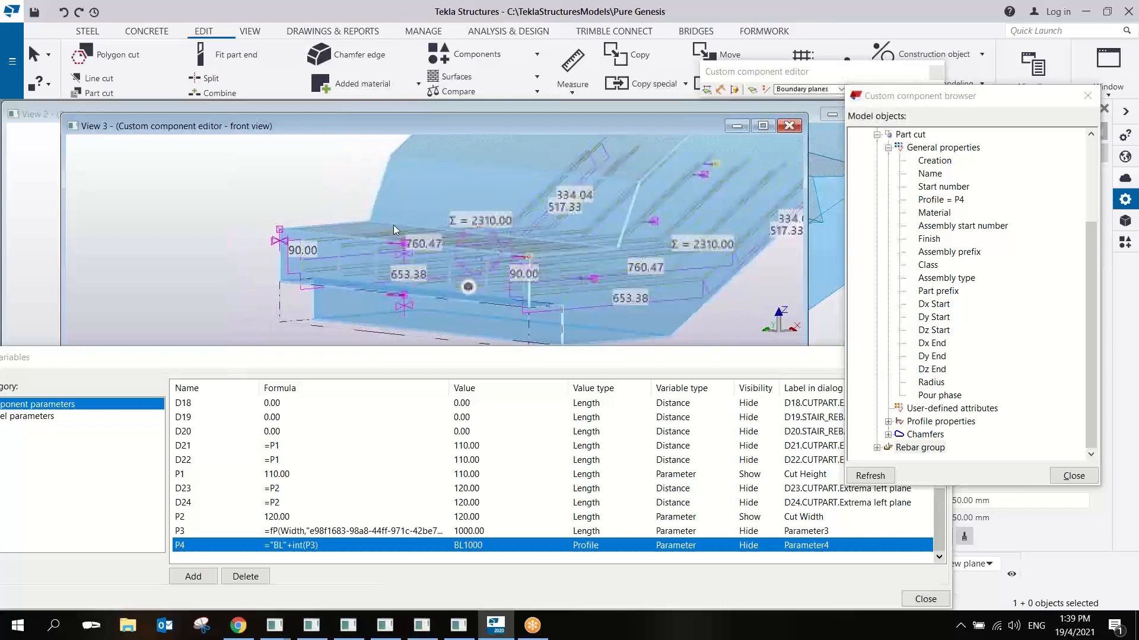
left_click_drag(691, 262, 690, 261)
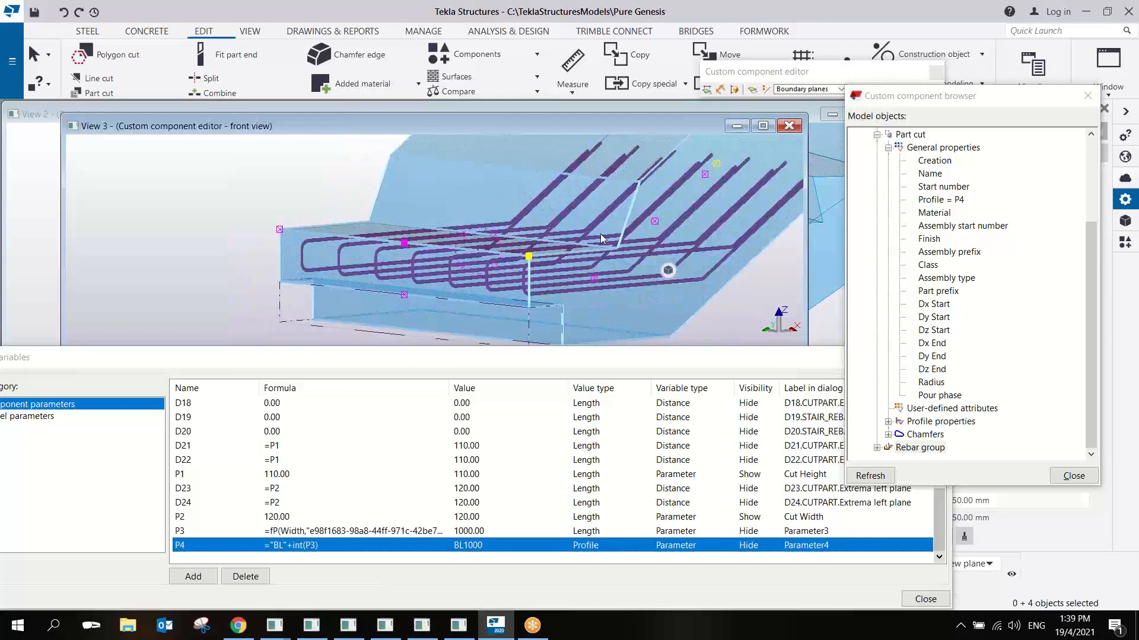
- Bind the two handles of the rebar group's upper leg to the outline plane on top of the stair's lower landing
left_click_drag(361, 208, 694, 244)
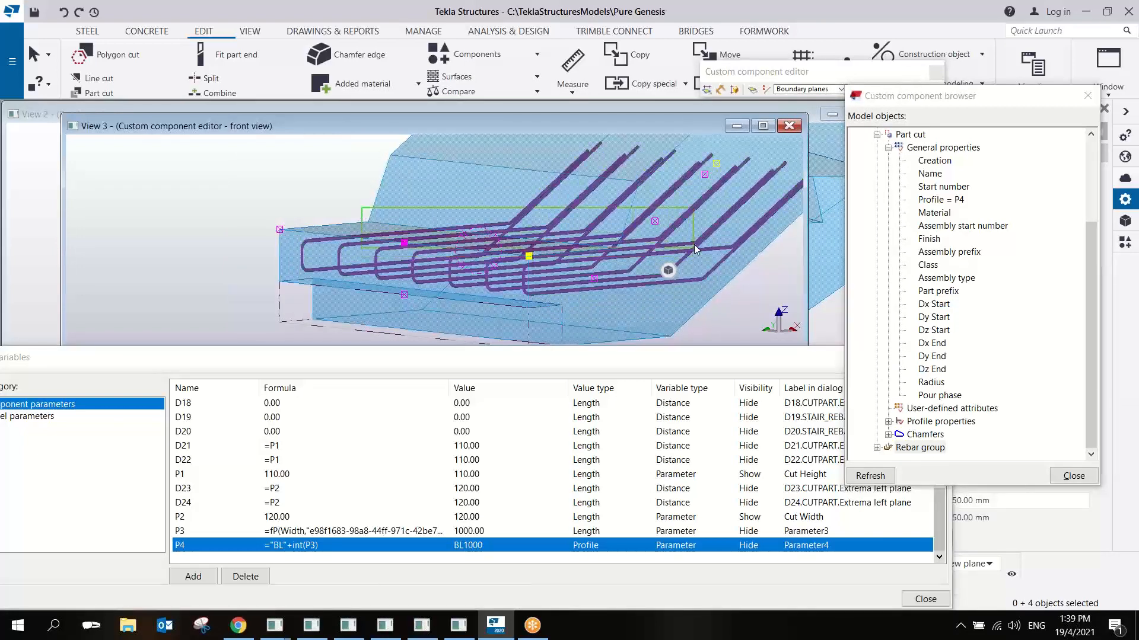
left_click(516, 228)
middle_click_drag(514, 230, 488, 271, "ctrl")
left_click(613, 250, "ctrl")
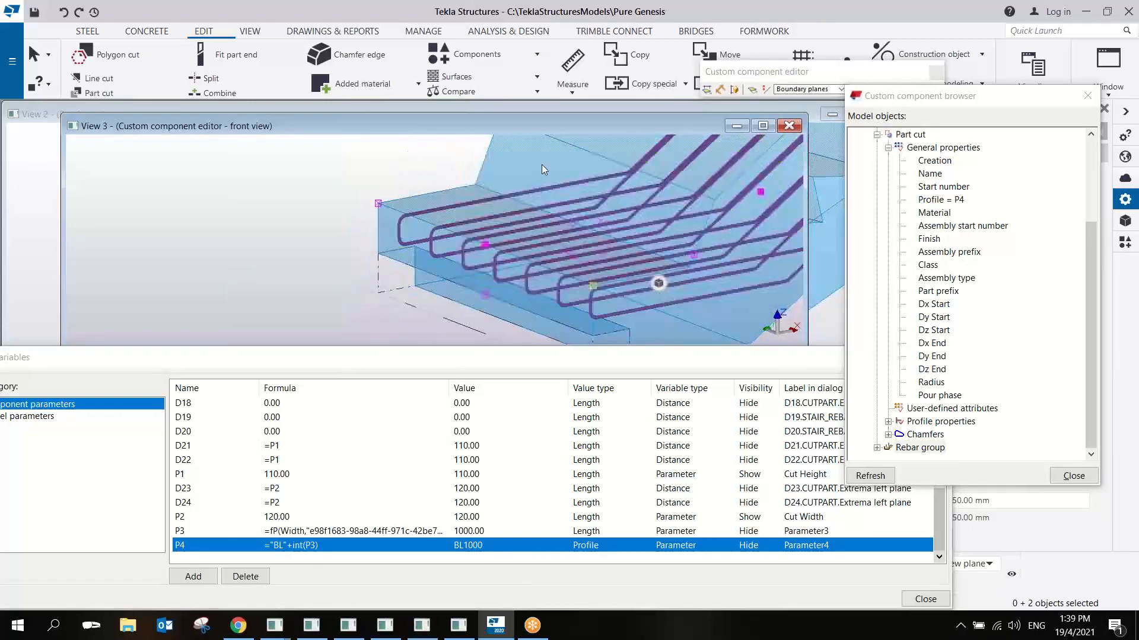
left_click(810, 89)
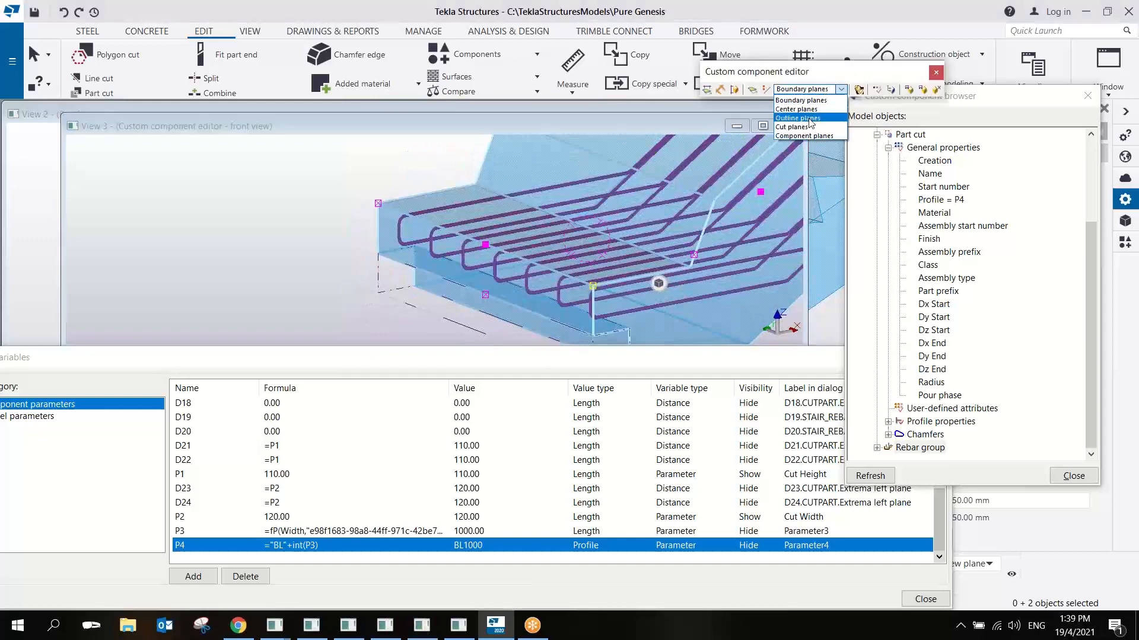
left_click(801, 118)
right_click(499, 256)
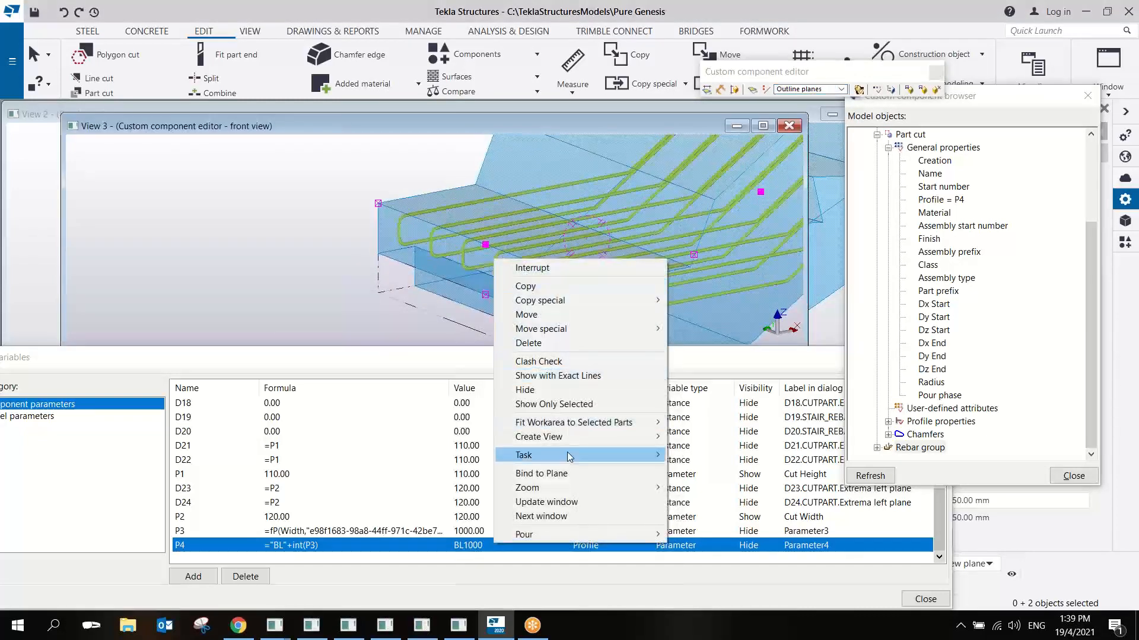
left_click(563, 474)
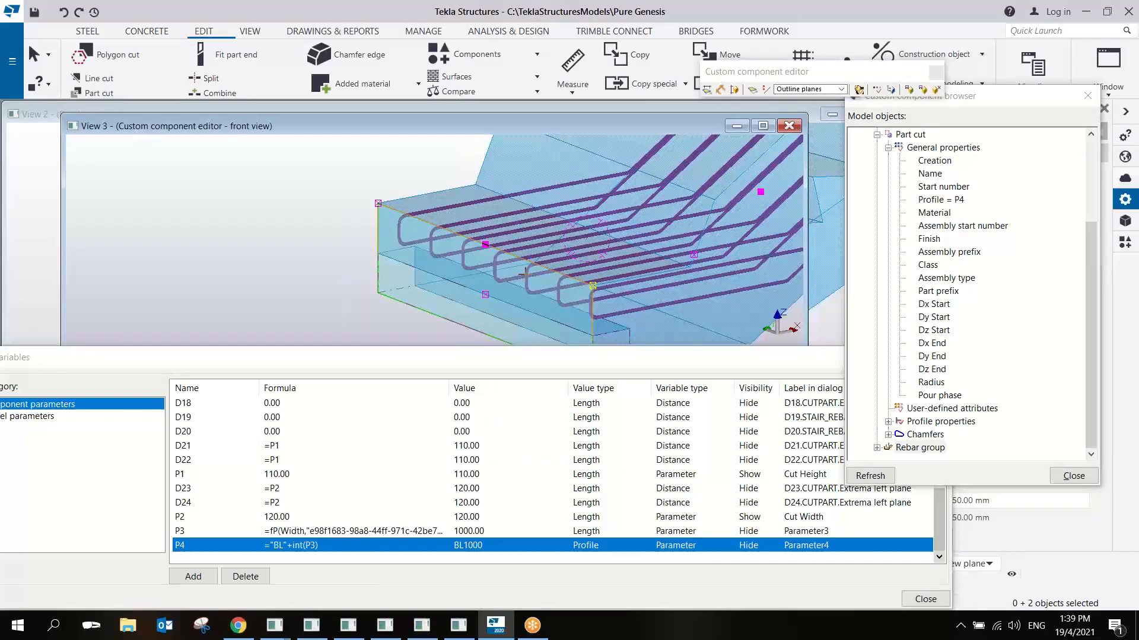
key("ctrl+4")
left_click(518, 231)
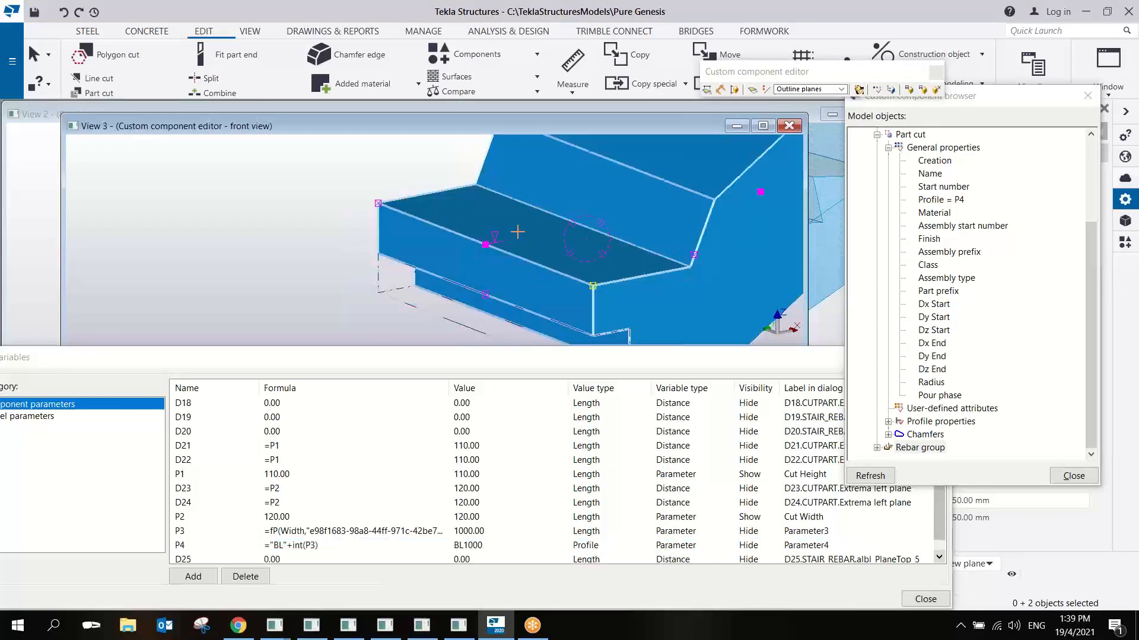
right_click(505, 185)
left_click(526, 192)
- Bind the two handles of the rebar group's lower leg to the horizontal cut plane beneath the landing's end
scroll(501, 219, "down", 1)
middle_click_drag(623, 253, 483, 189)
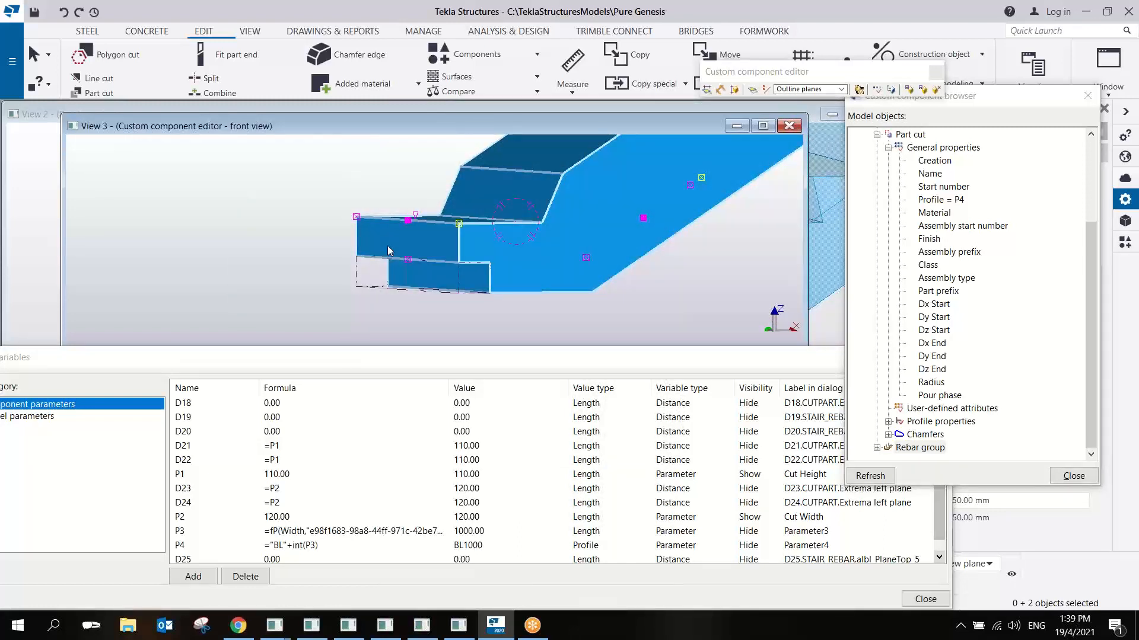
scroll(526, 261, "up", 2)
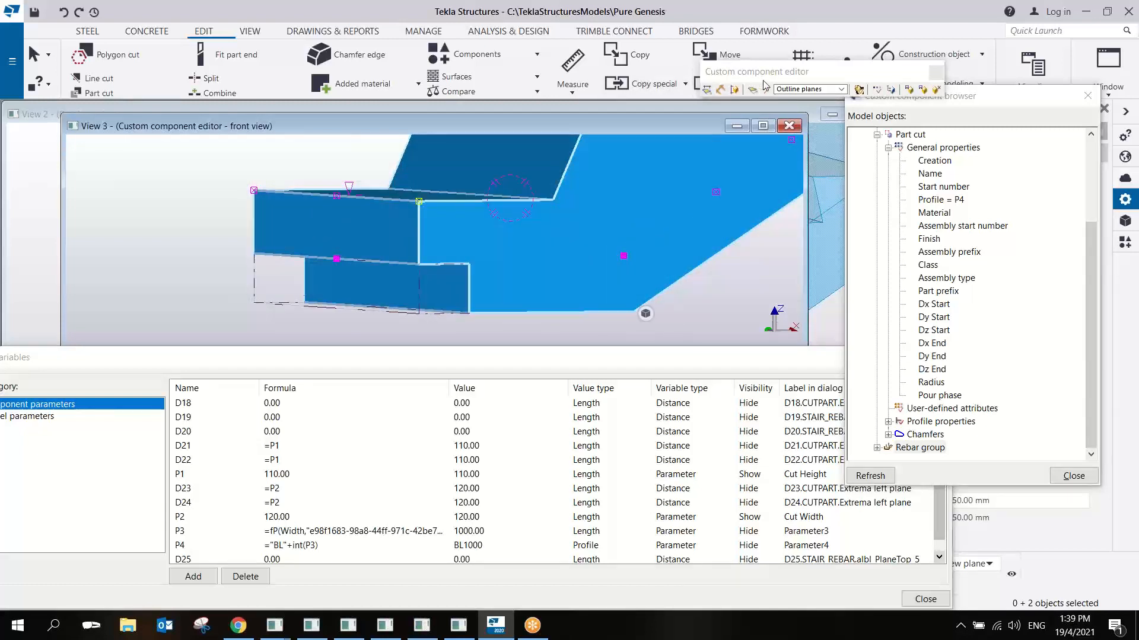
left_click(810, 89)
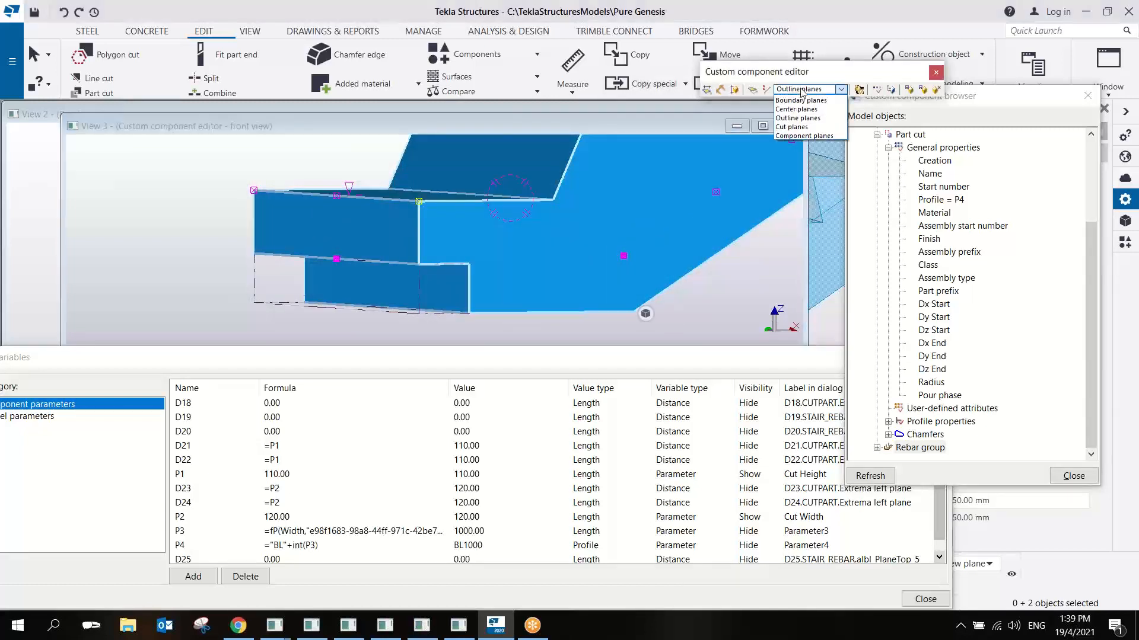
left_click(793, 127)
right_click(626, 255)
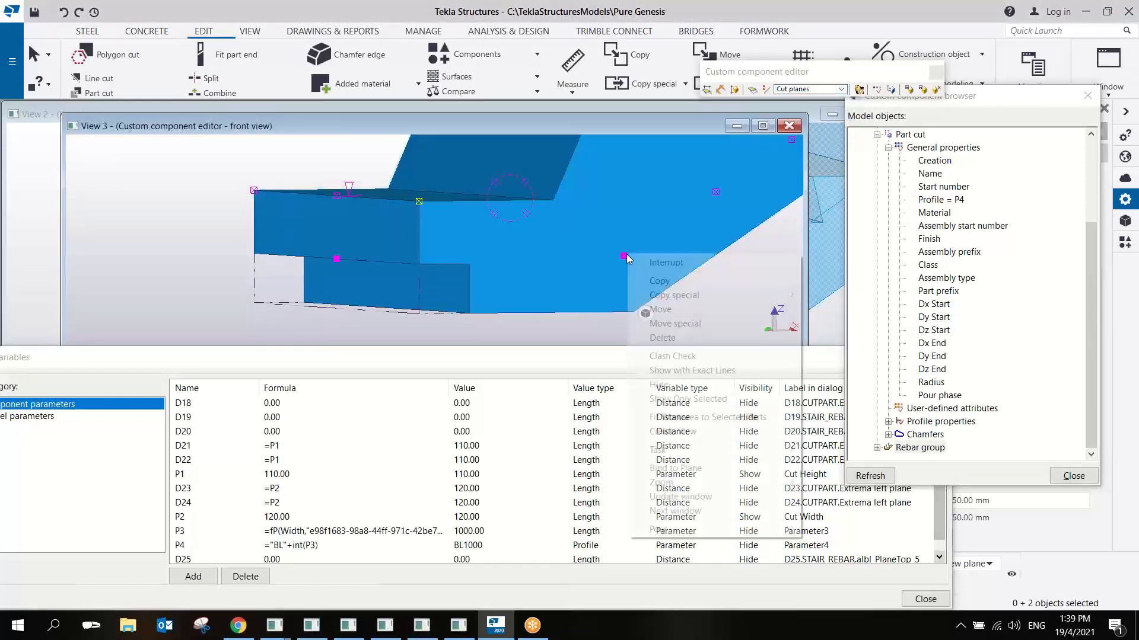
left_click(676, 468)
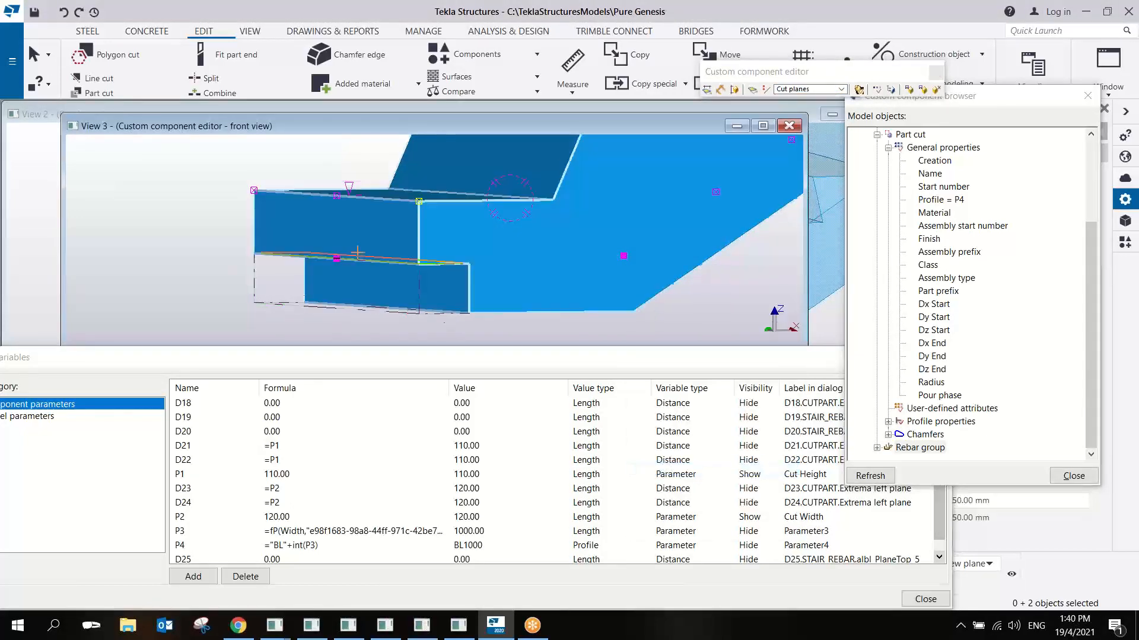
middle_click_drag(373, 238, 402, 215, "ctrl")
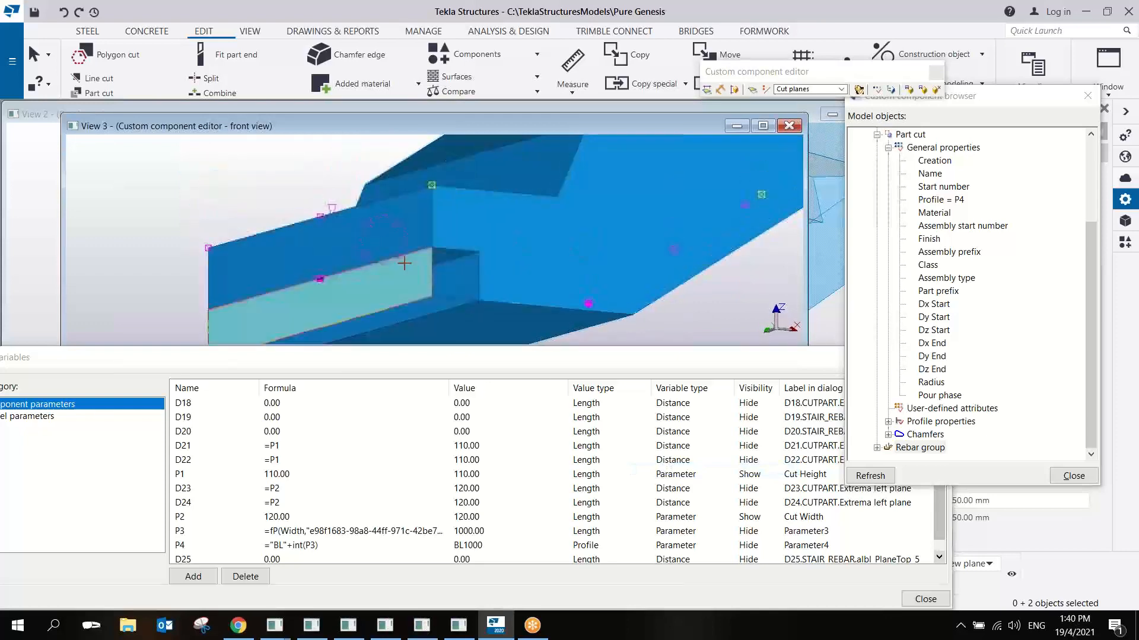
middle_click_drag(404, 263, 451, 299, "ctrl")
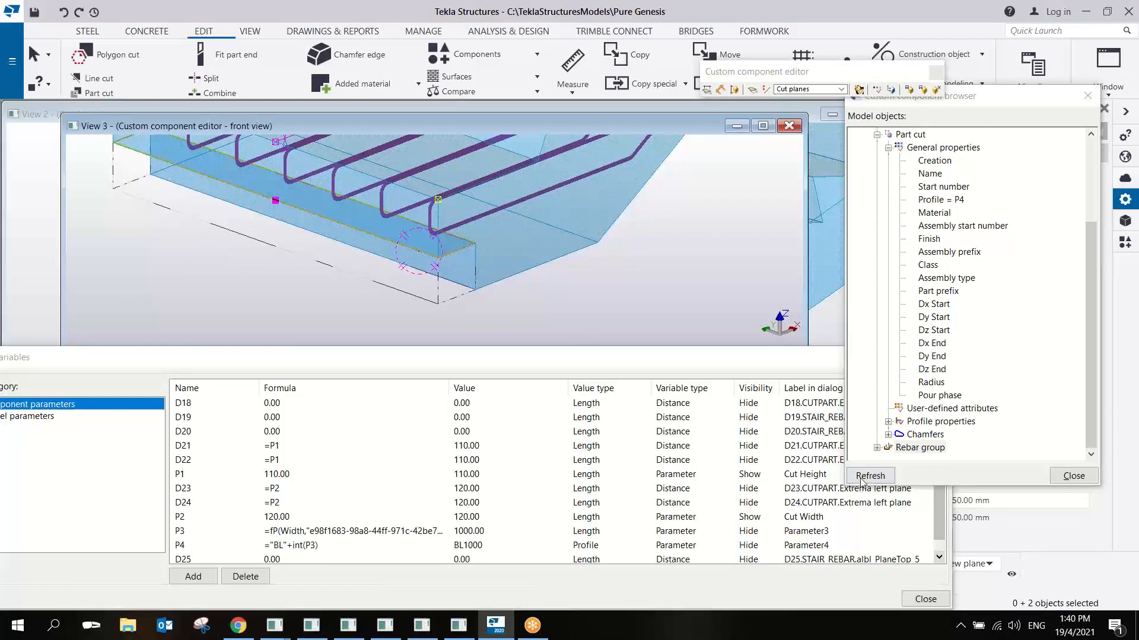
left_click_drag(939, 519, 941, 539)
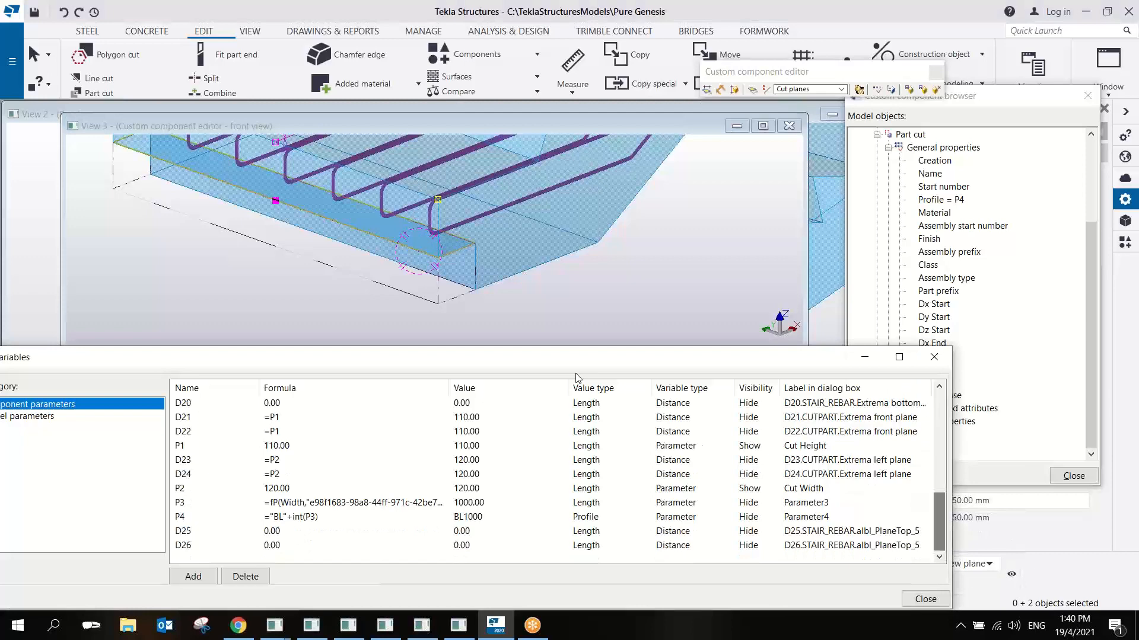
left_click(411, 248)
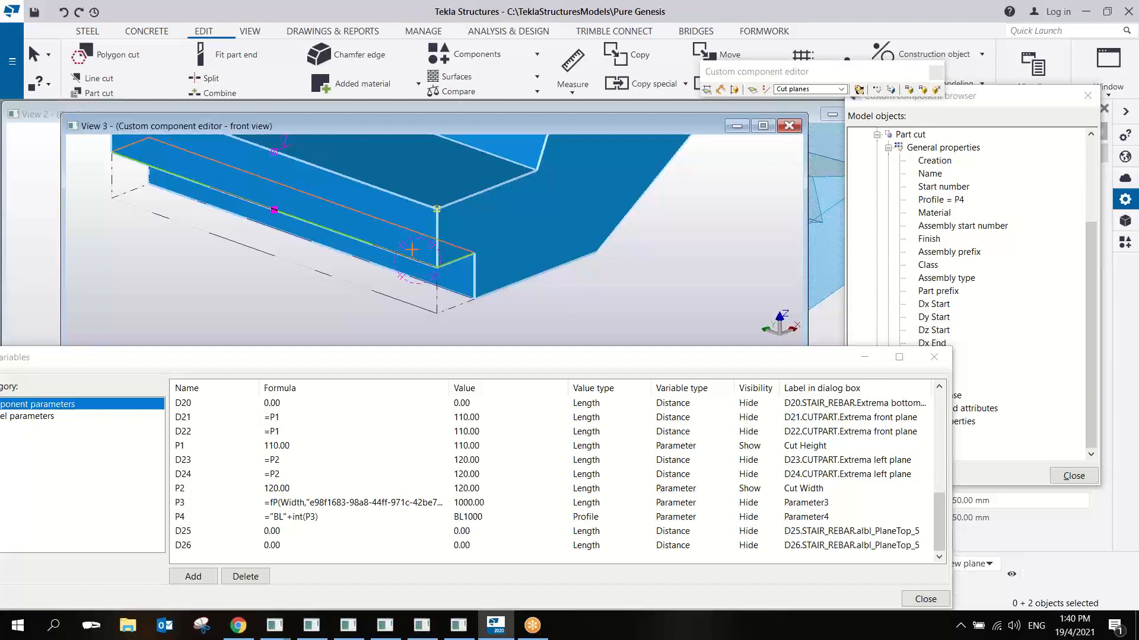
left_click(412, 250)
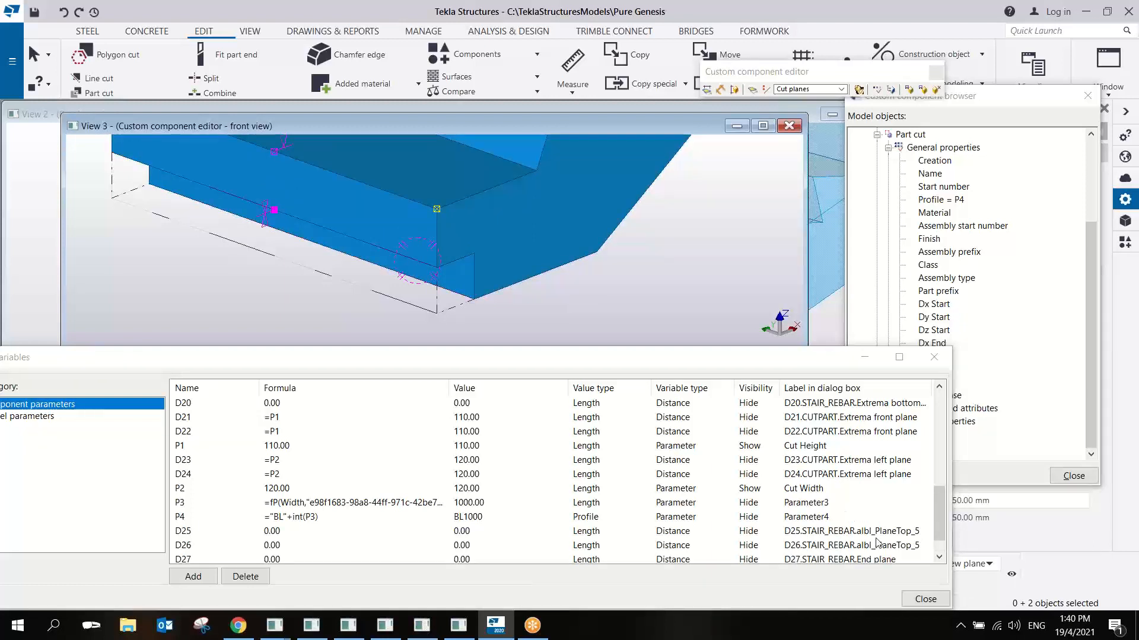
scroll(878, 543, "down", 1)
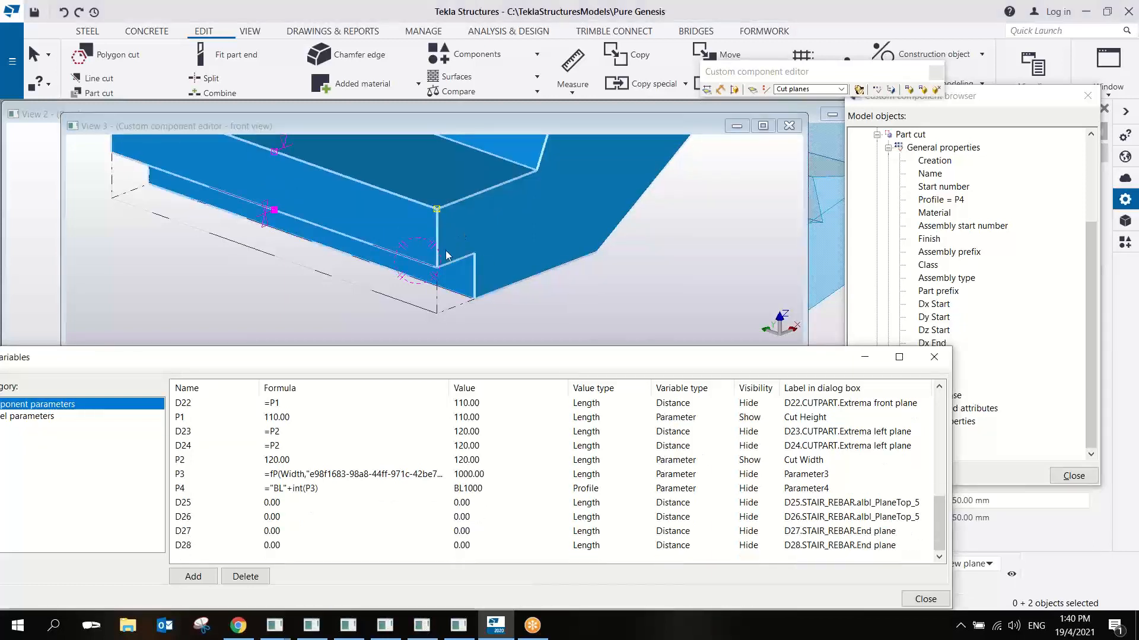
- Examine the rebar group's handles and bindings against the cut and the sloping underside, in 3D and in the flat front view
scroll(447, 256, "down", 3)
middle_click_drag(446, 256, 382, 267, "ctrl")
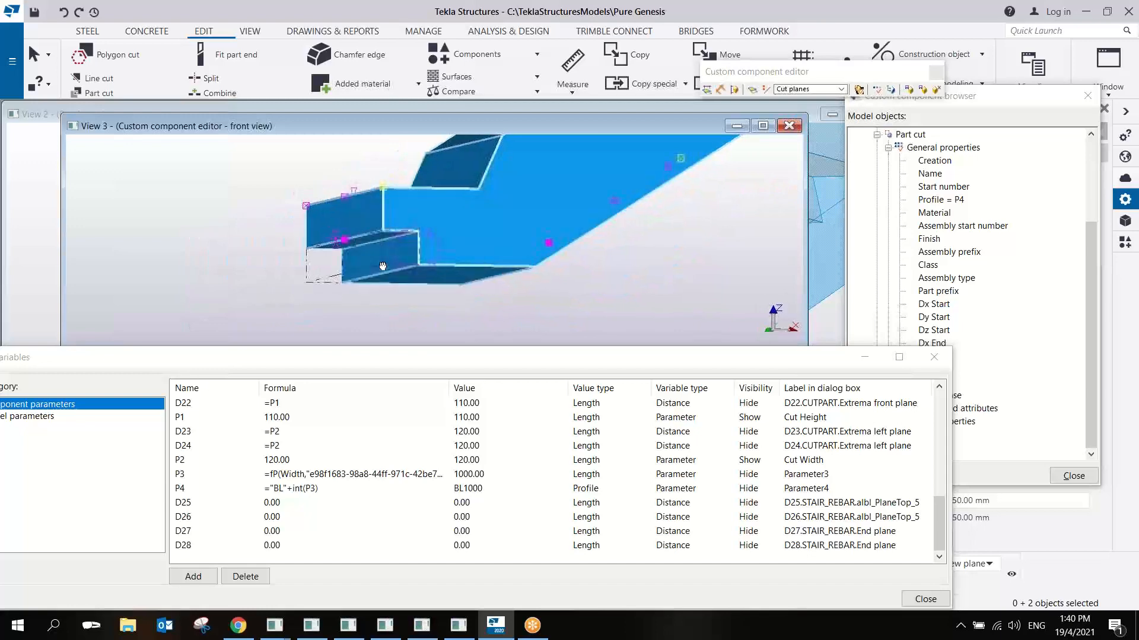
scroll(383, 267, "up", 5)
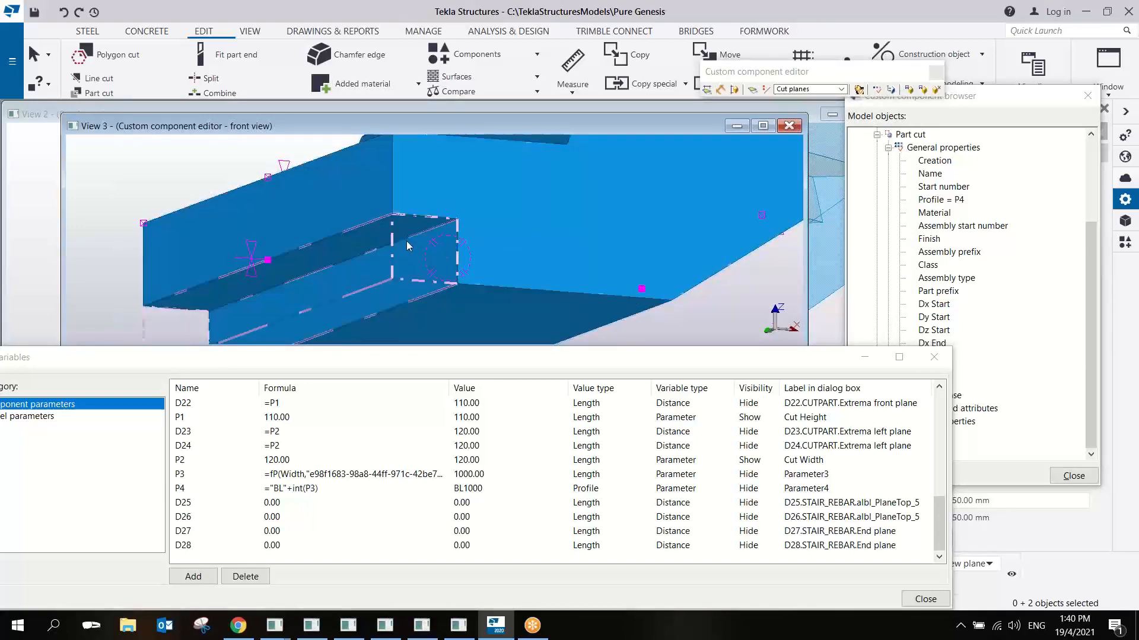
scroll(406, 241, "down", 5)
key("ctrl+2")
scroll(394, 236, "up", 3)
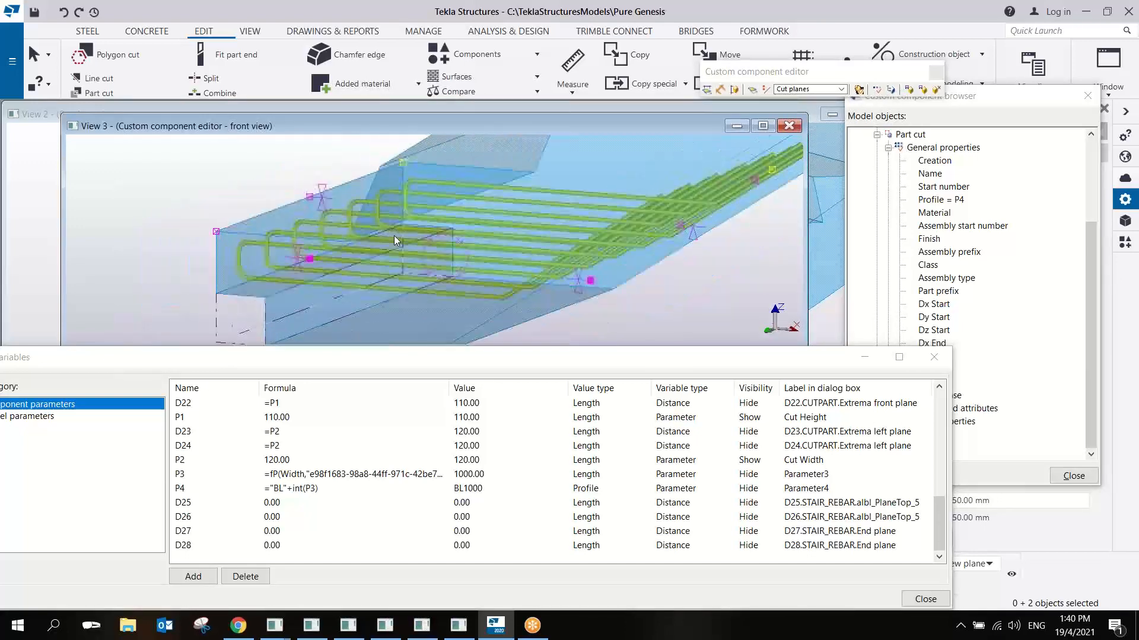
middle_click_drag(394, 236, 558, 272, "ctrl")
key("ctrl+p")
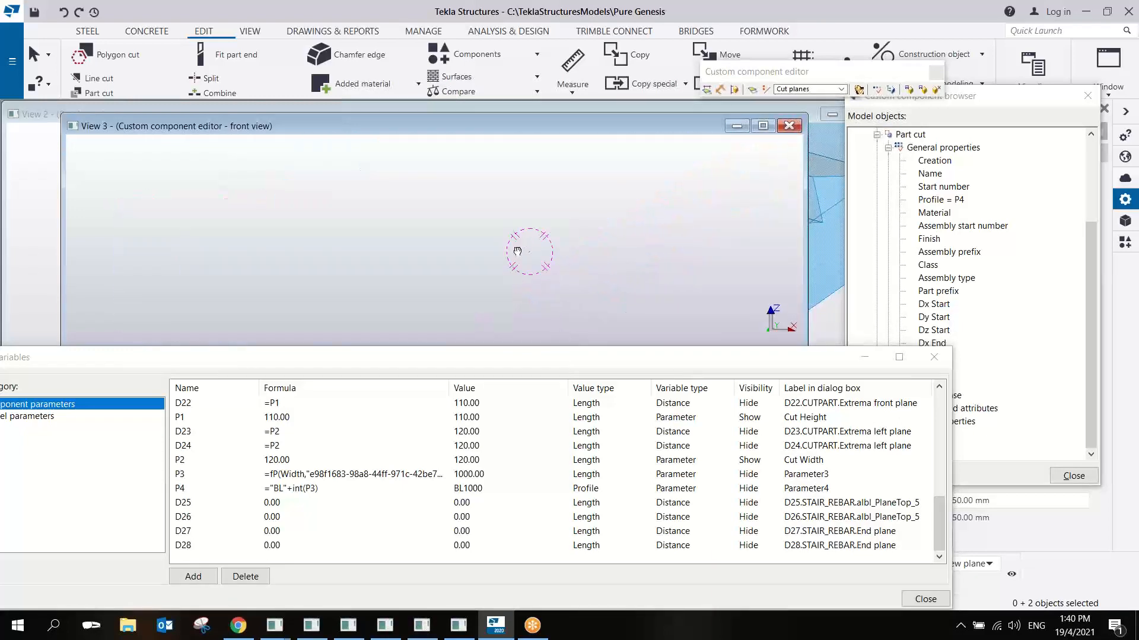
scroll(531, 279, "down", 3)
scroll(478, 258, "up", 6)
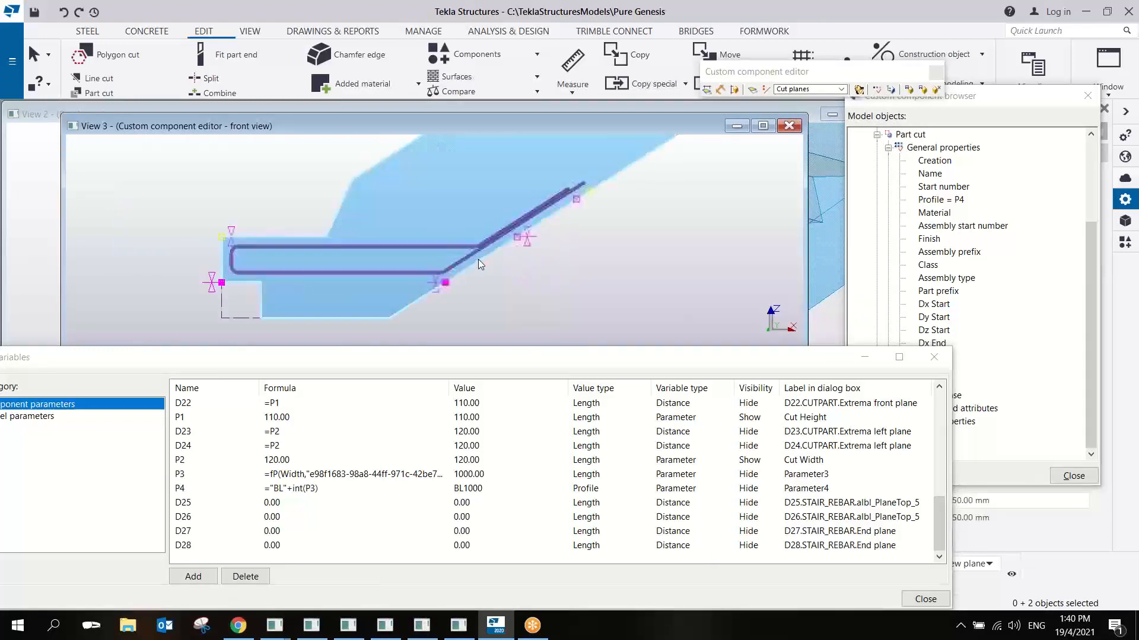
middle_click_drag(468, 266, 501, 278)
scroll(521, 287, "down", 2)
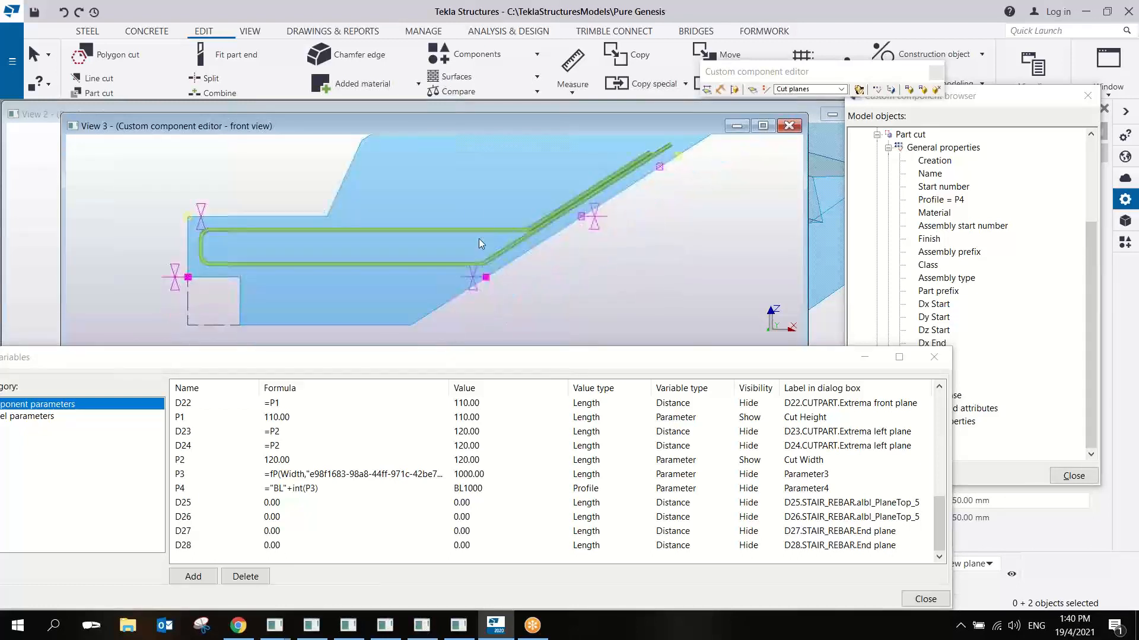
middle_click_drag(517, 203, 455, 224)
scroll(445, 214, "down", 4)
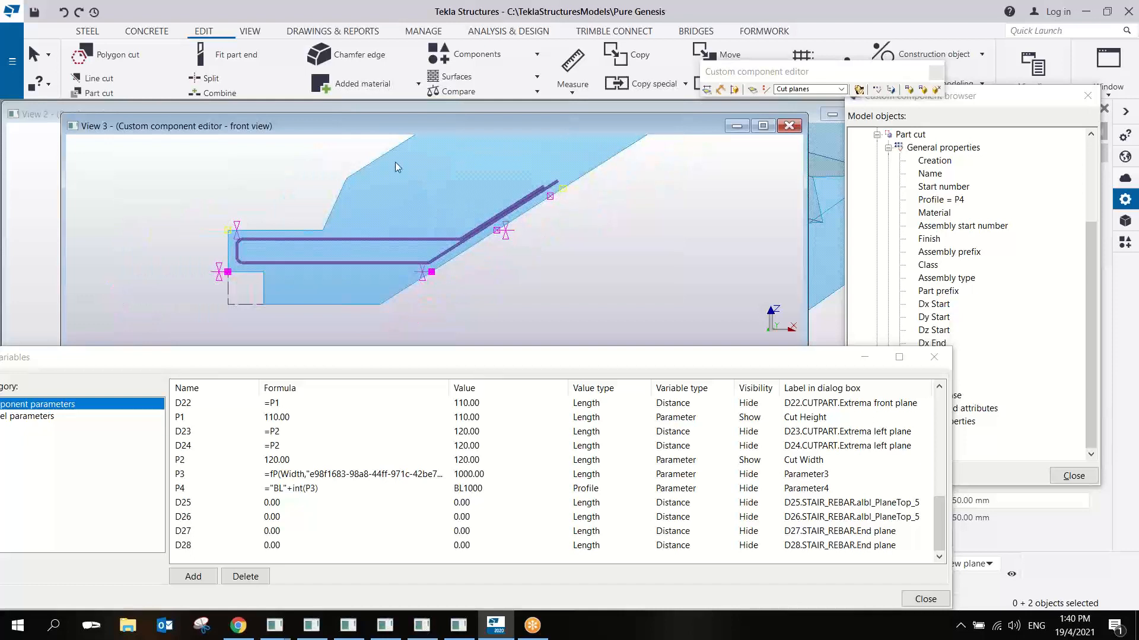
- Bind the rebar group's four handles along the slope to the outline plane of the stair's inclined underside
left_click_drag(391, 156, 616, 321)
right_click(536, 221)
left_click(585, 435)
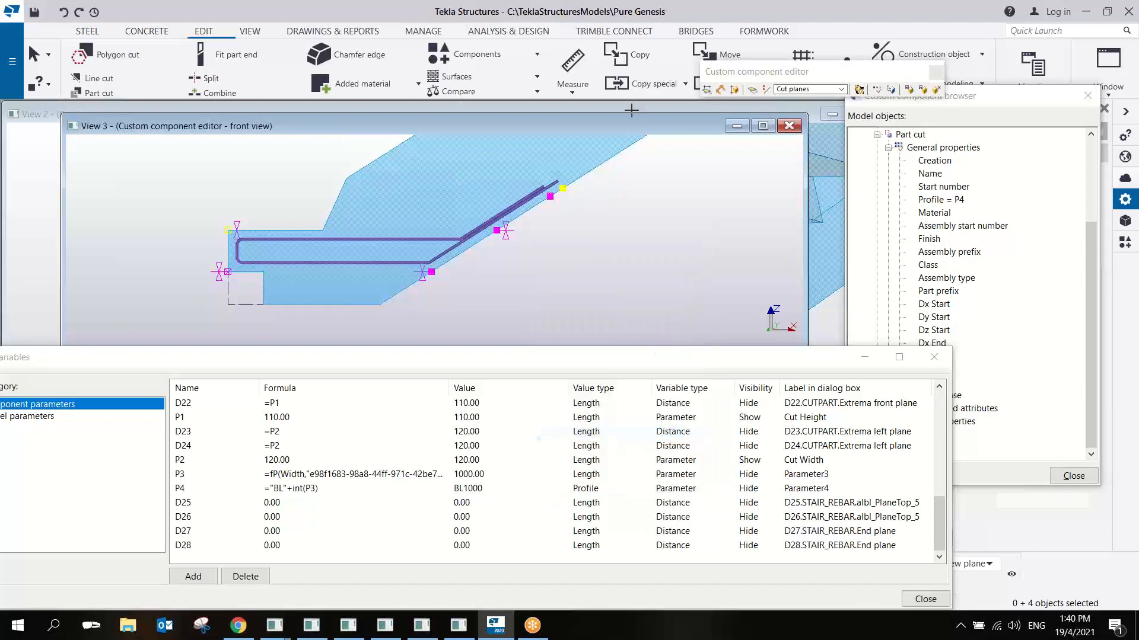
left_click(841, 89)
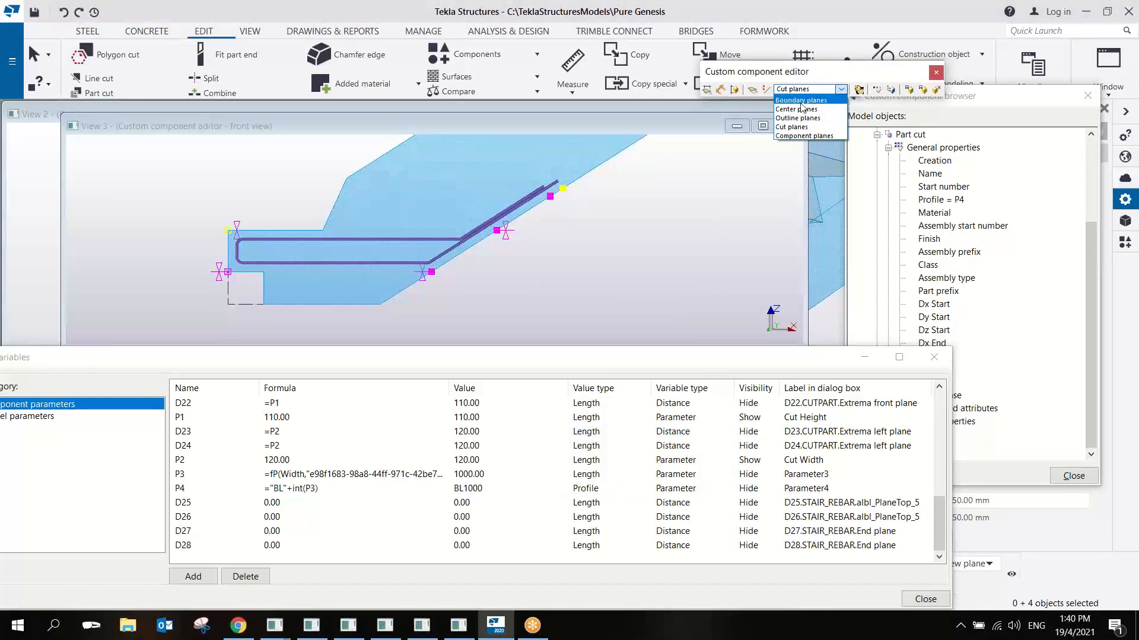
left_click(800, 118)
middle_click_drag(529, 253, 497, 214)
key("ctrl+4")
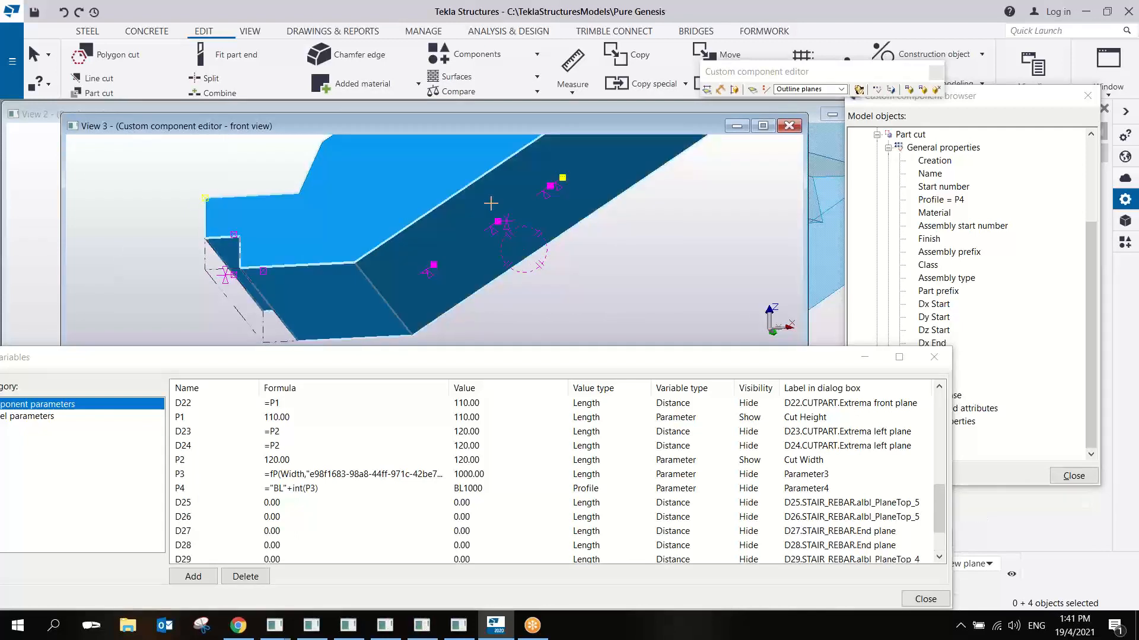
scroll(925, 497, "down", 2)
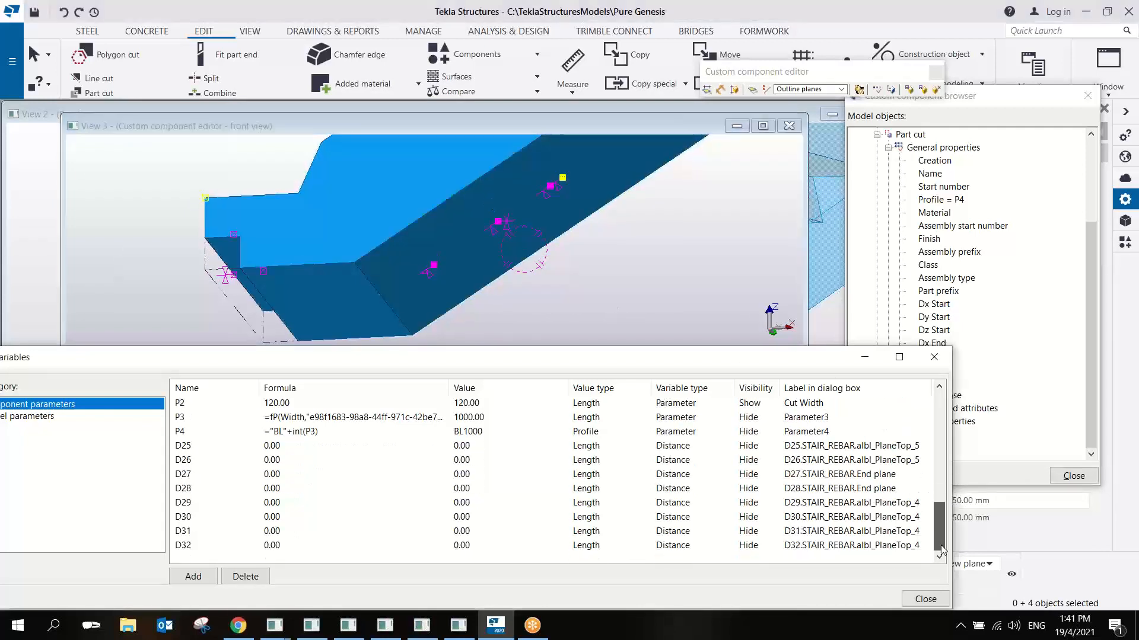
- Return to the flat front view with the stair transparent and select the rebar group beside the inclined underside
key("ctrl+p")
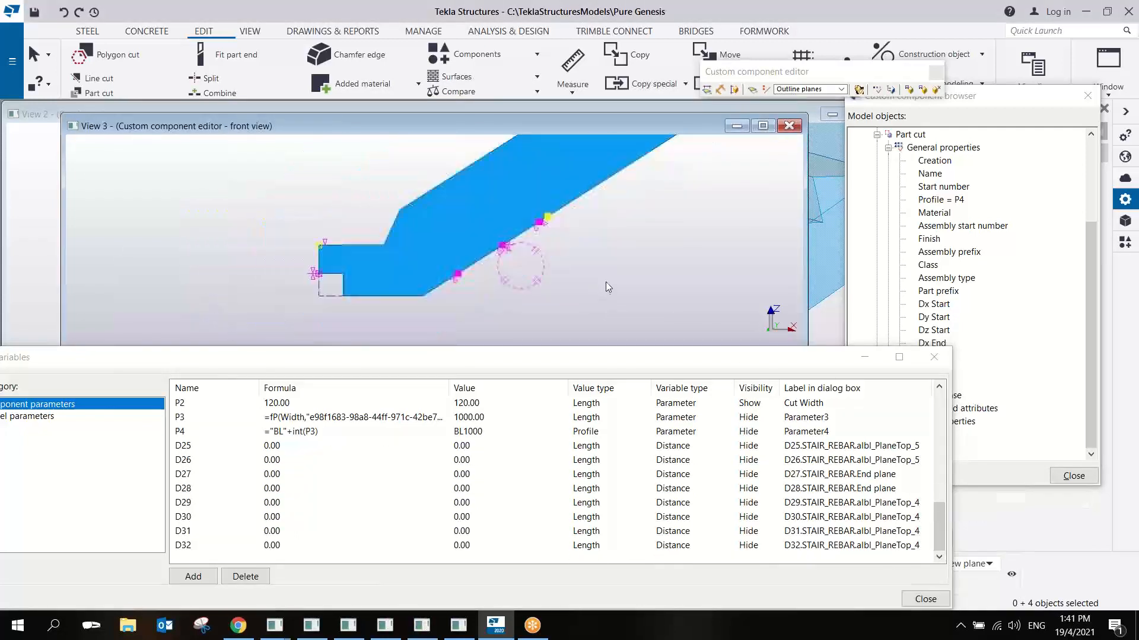
middle_click_drag(542, 220, 565, 222)
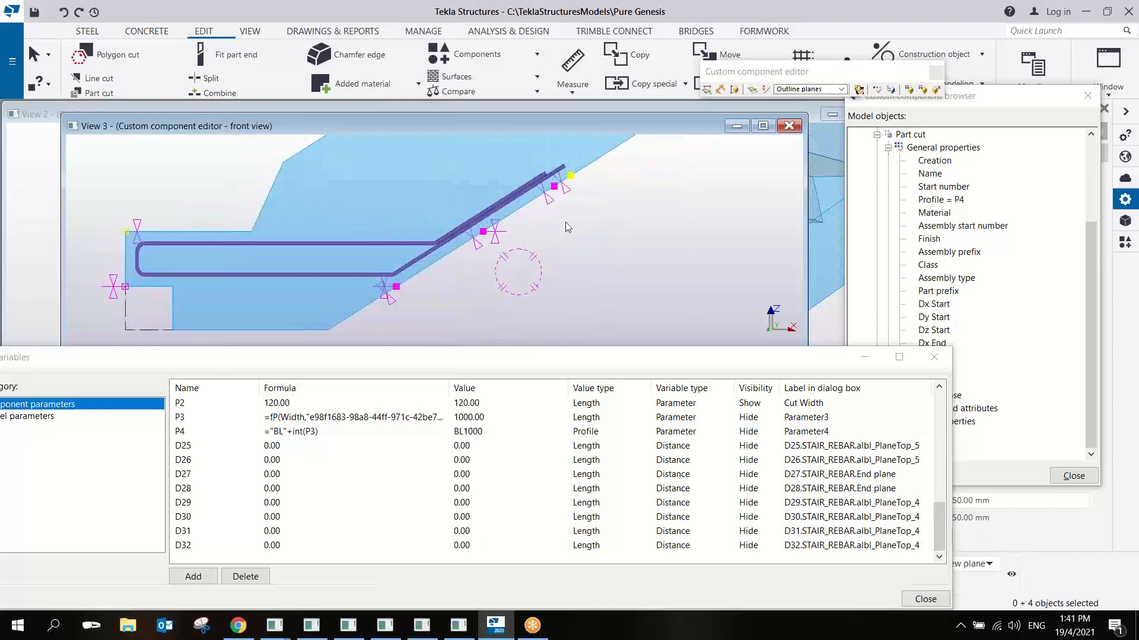
scroll(468, 231, "up", 2)
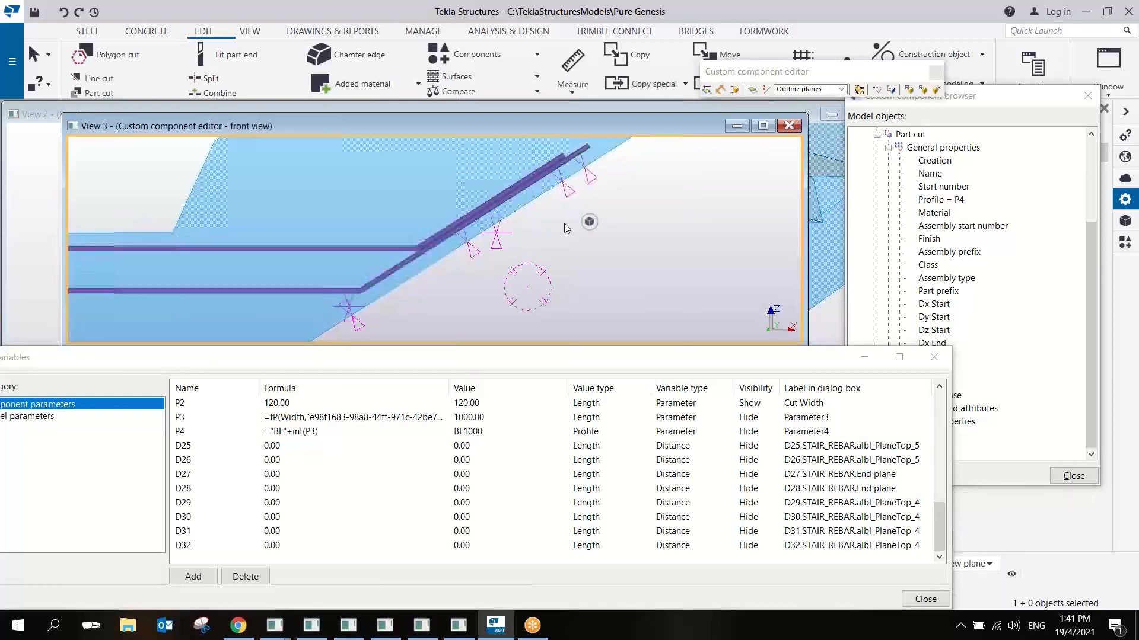
left_click(457, 239)
left_click(411, 247)
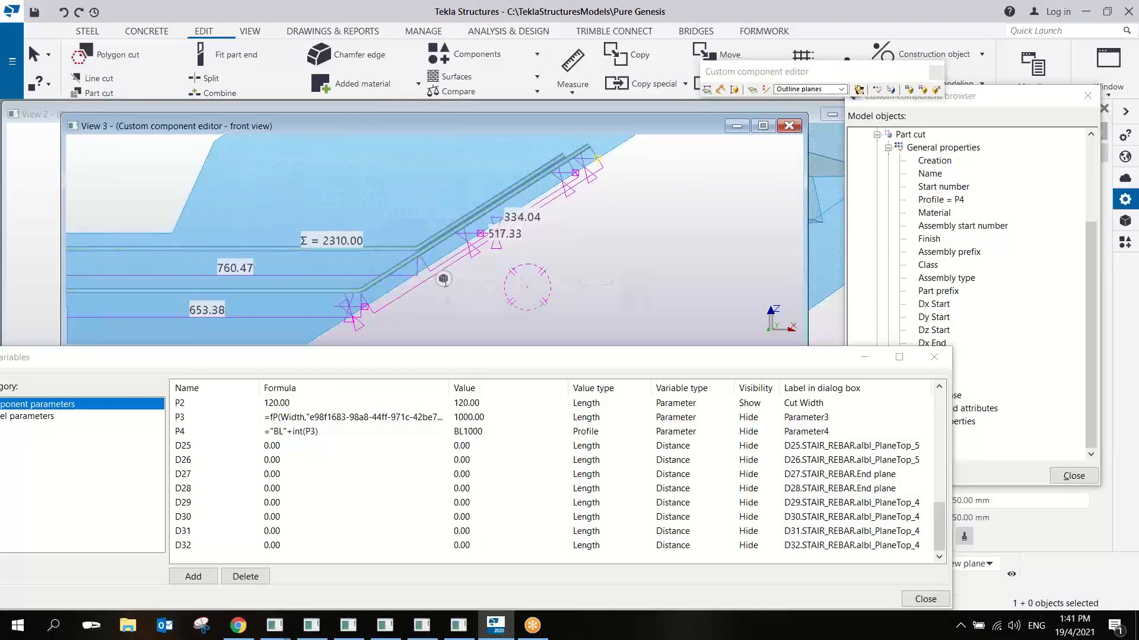
- Move the lower bar's upper end handle down along the inclined underside, shortening its sloping leg to about 193 mm
left_click(606, 238)
left_click(419, 254)
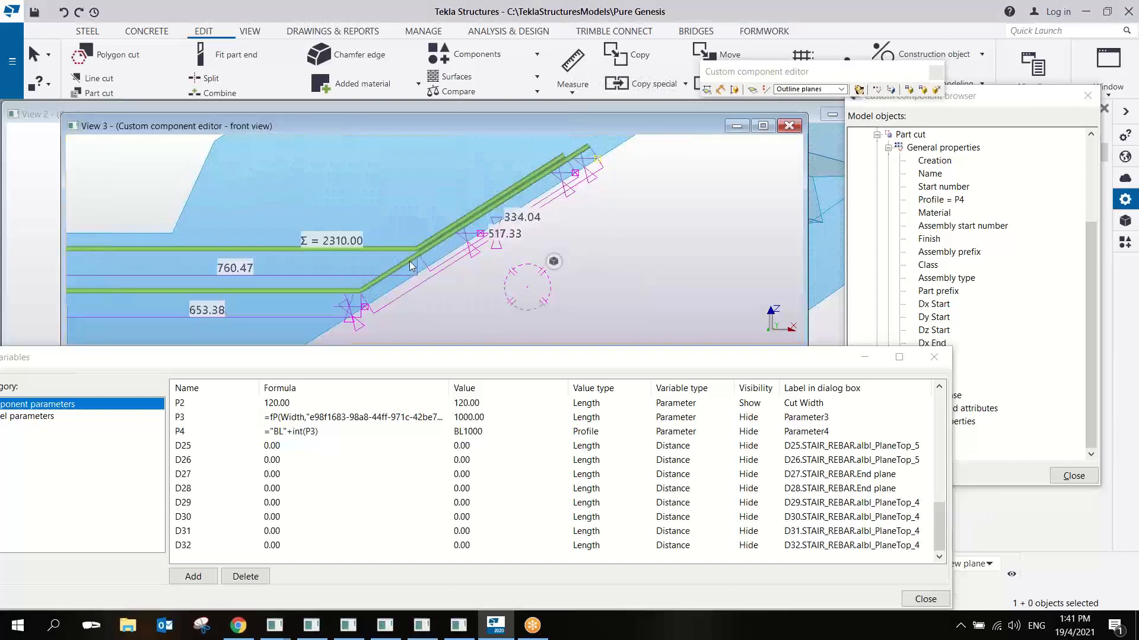
middle_click_drag(461, 254, 533, 251)
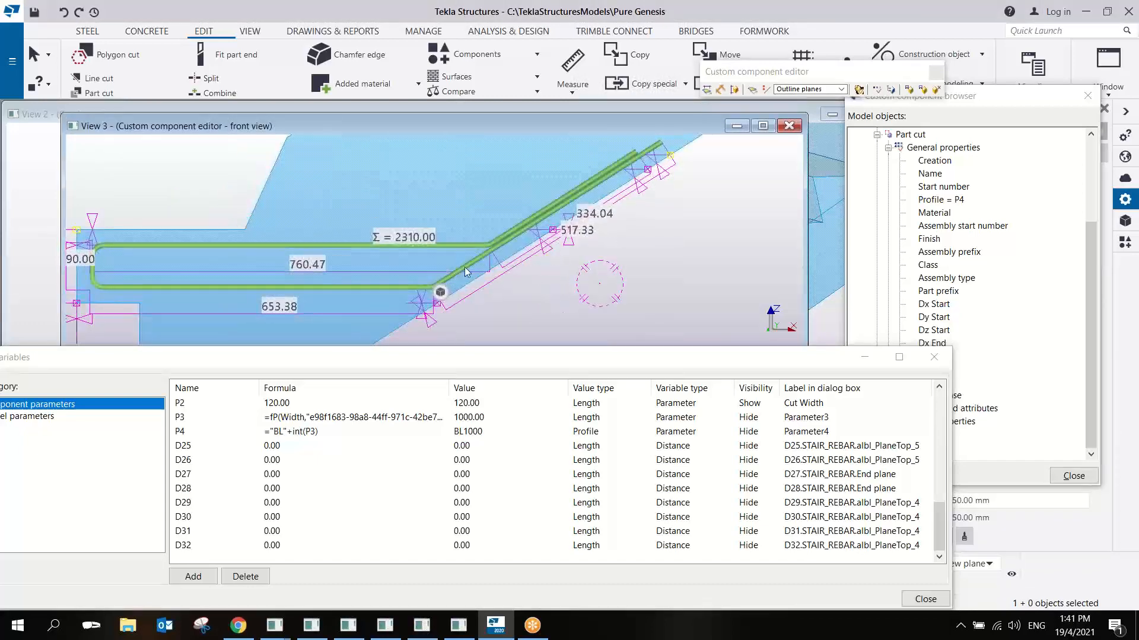
right_click(672, 163)
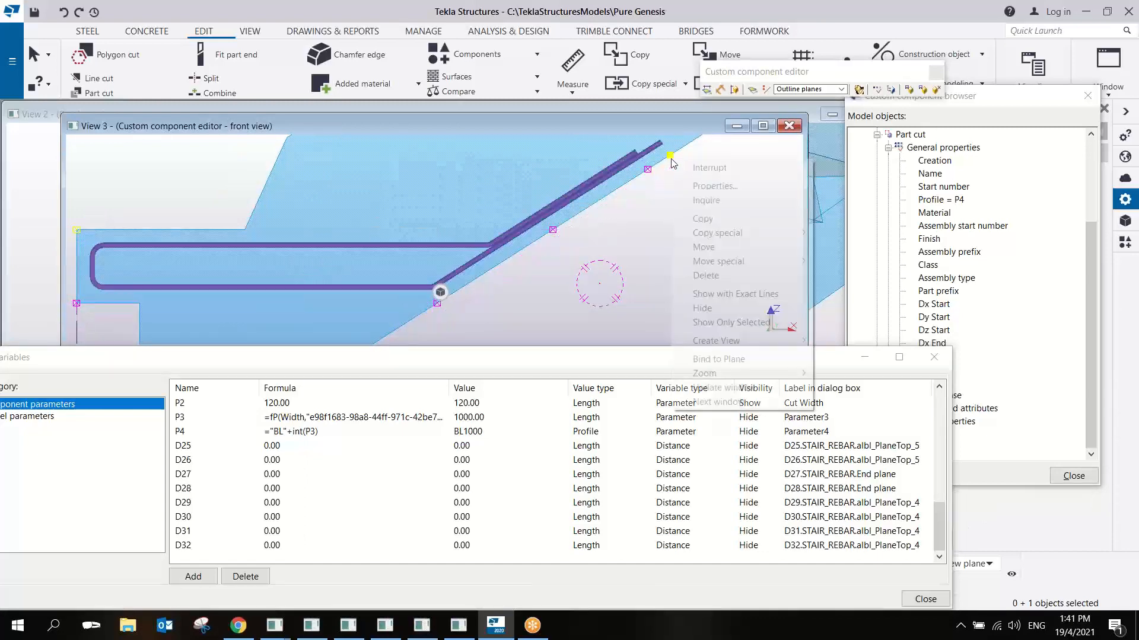
left_click(711, 247)
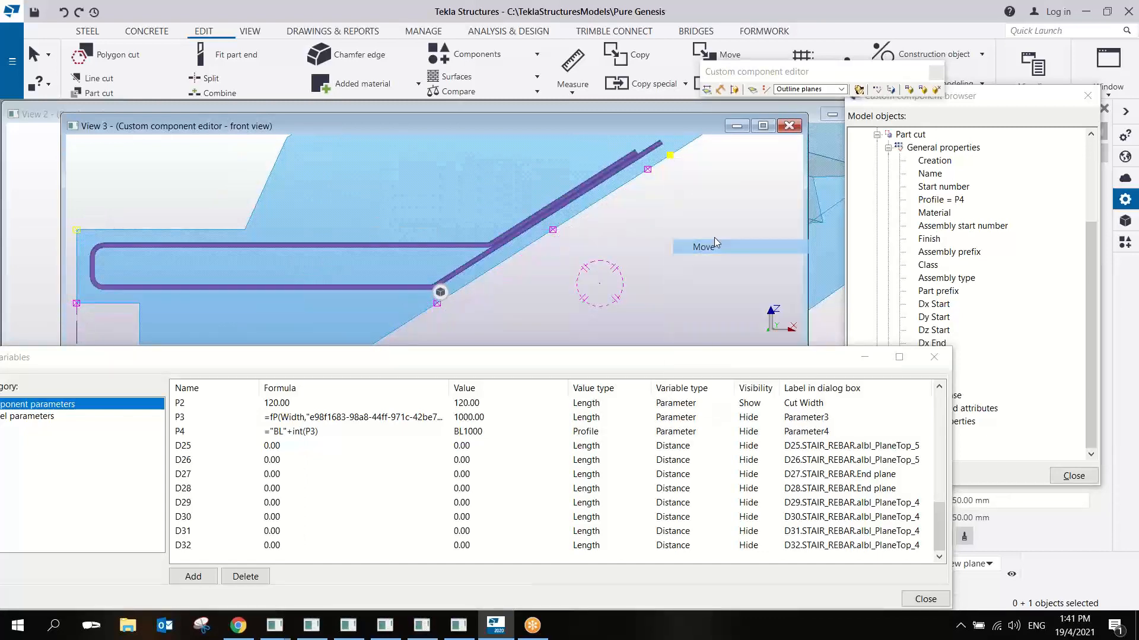
left_click(669, 154)
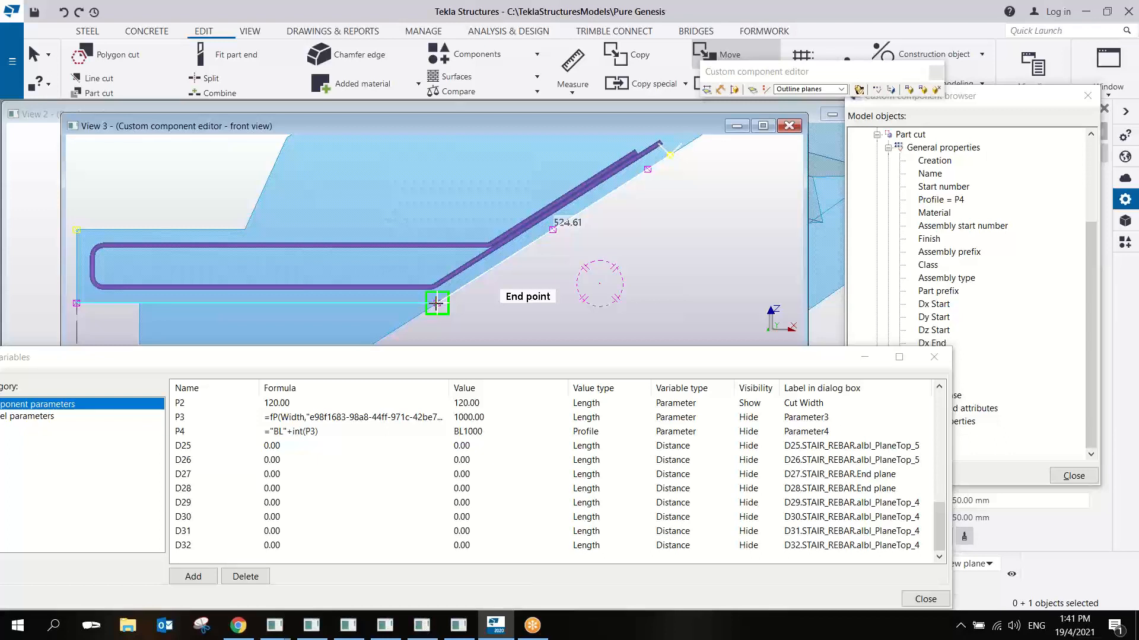
type("324.61")
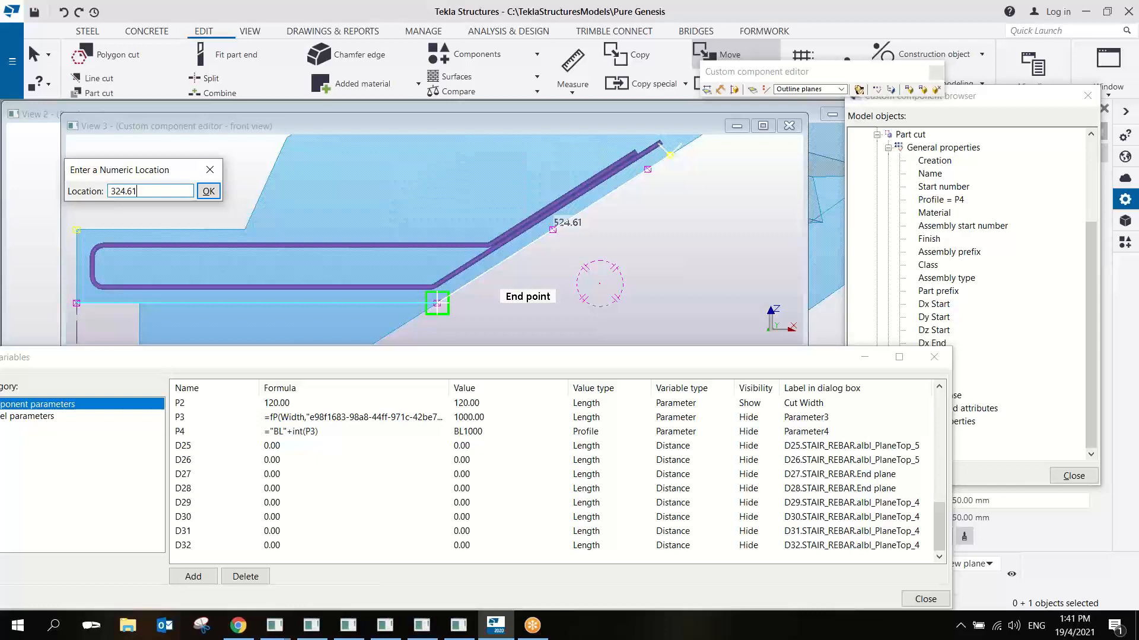
key("Return")
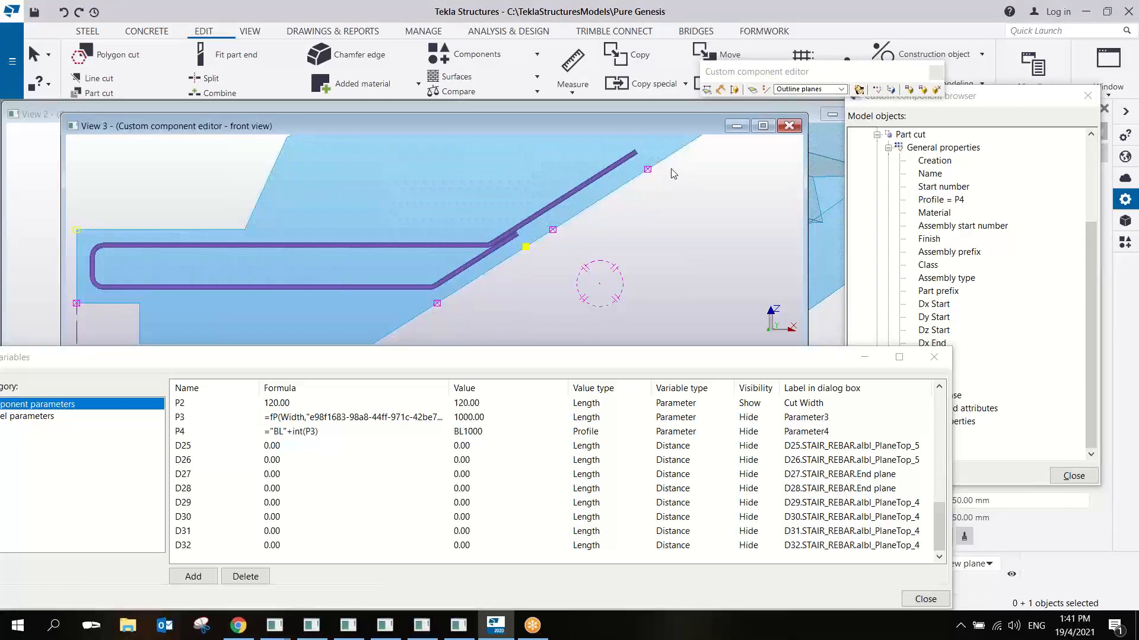
- Move the upper bar's end handle down the slope toward the adjacent handle, shortening its sloping leg to about 220 mm
right_click(646, 172)
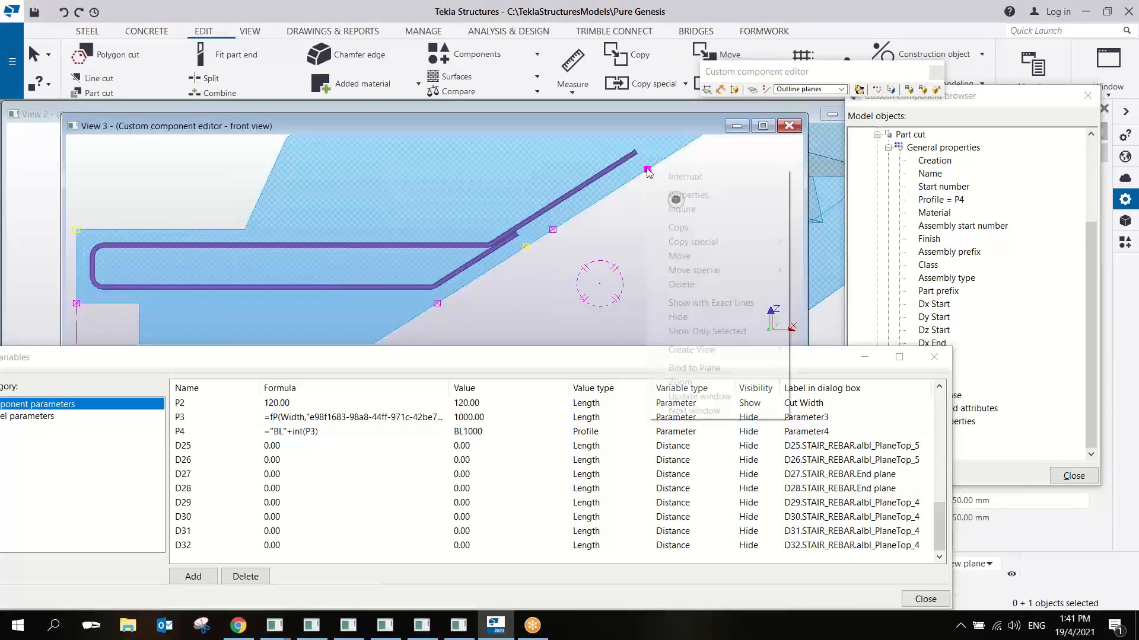
left_click(682, 256)
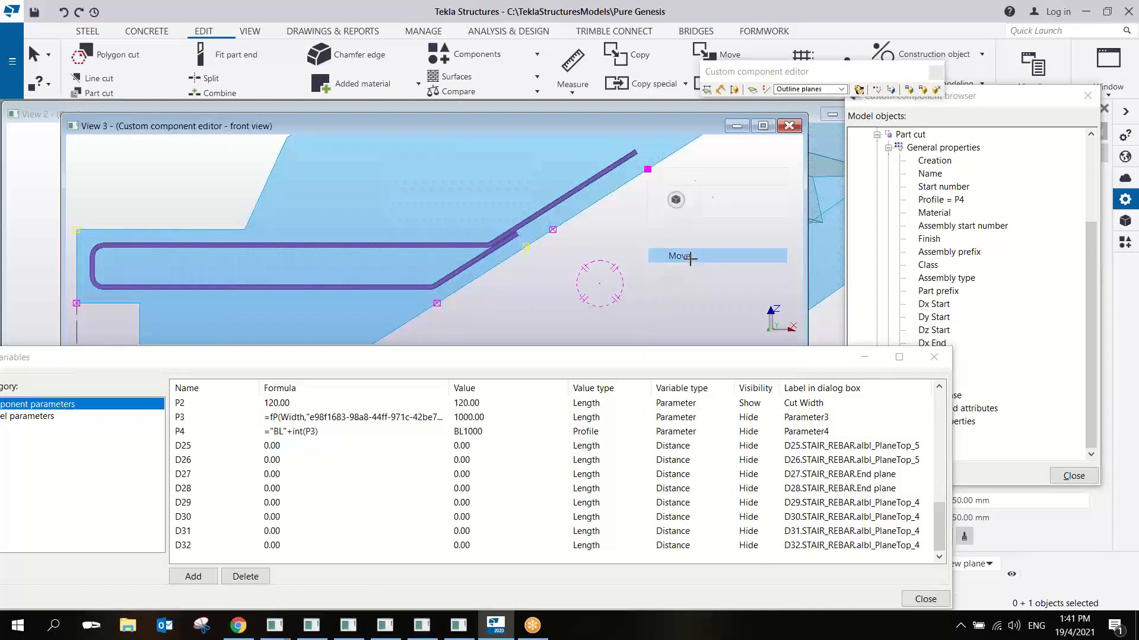
left_click(647, 170)
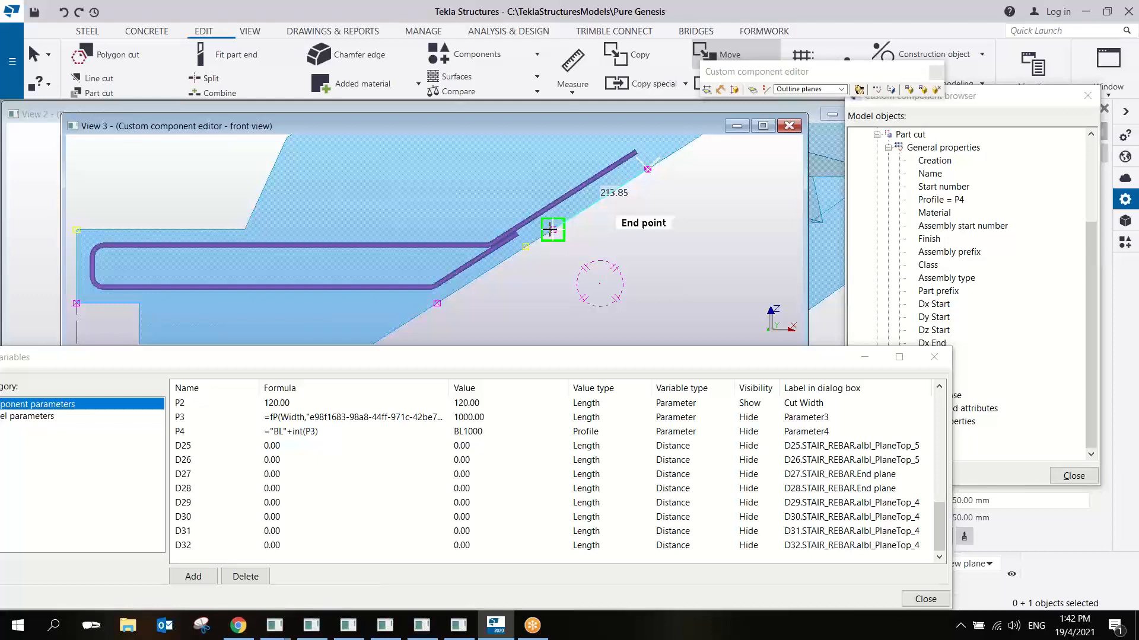
type("112")
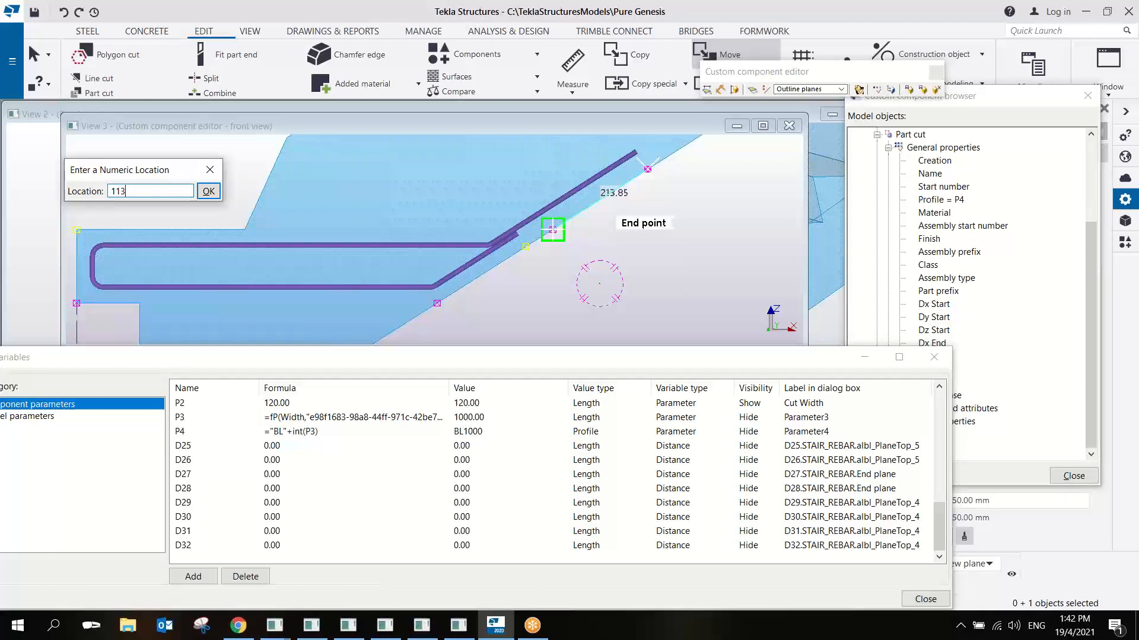
key("Return")
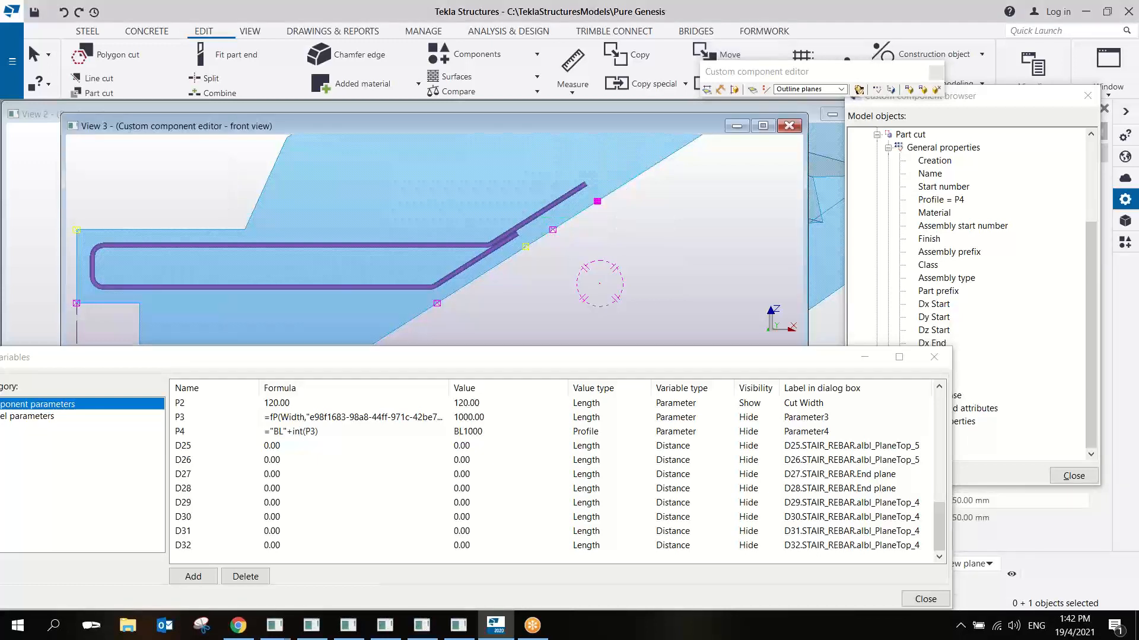
right_click(654, 208)
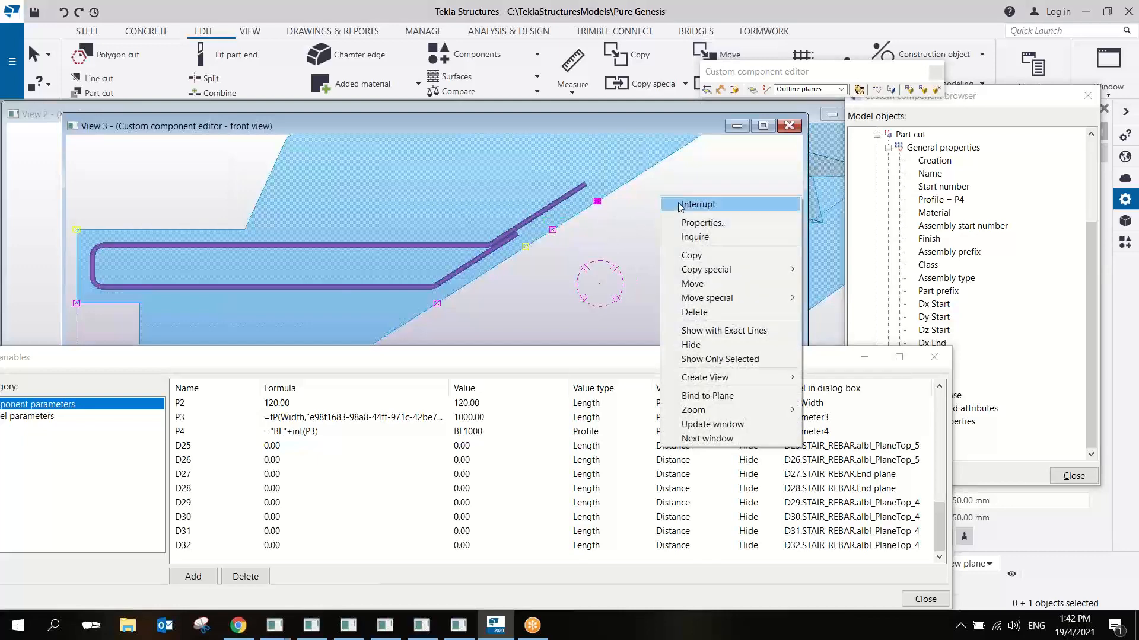
left_click(680, 204)
- Measure the lower bar's sloping leg from its free end to its bend, placing the dimension below the stair
scroll(662, 223, "down", 1)
left_click(600, 240)
middle_click_drag(569, 229, 462, 250)
scroll(484, 218, "up", 2)
scroll(399, 284, "down", 2)
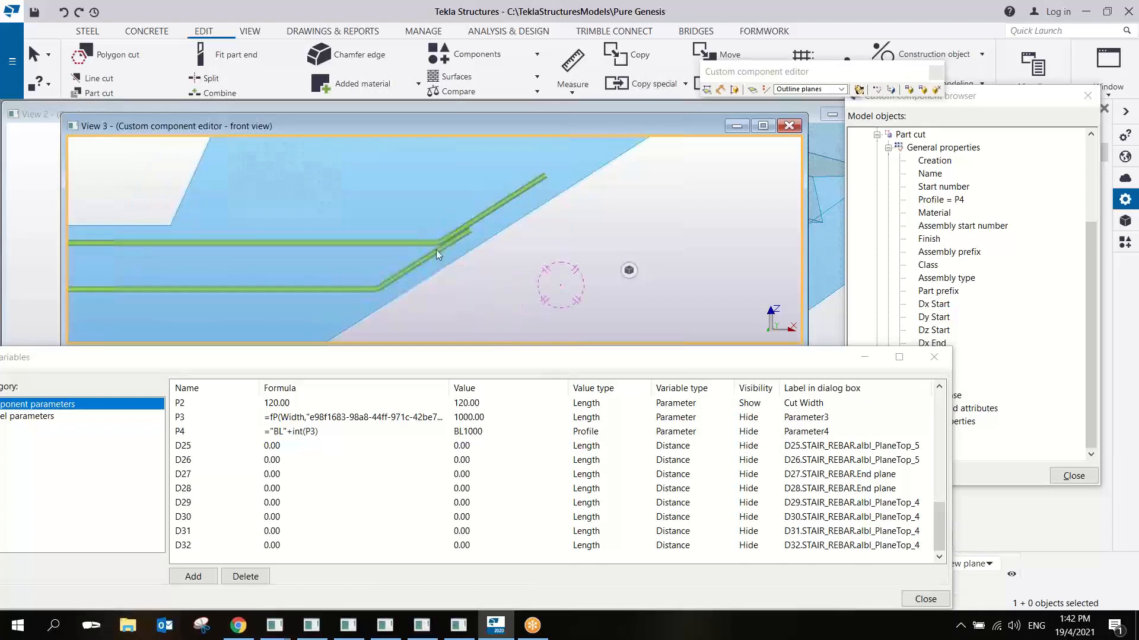
left_click(572, 64)
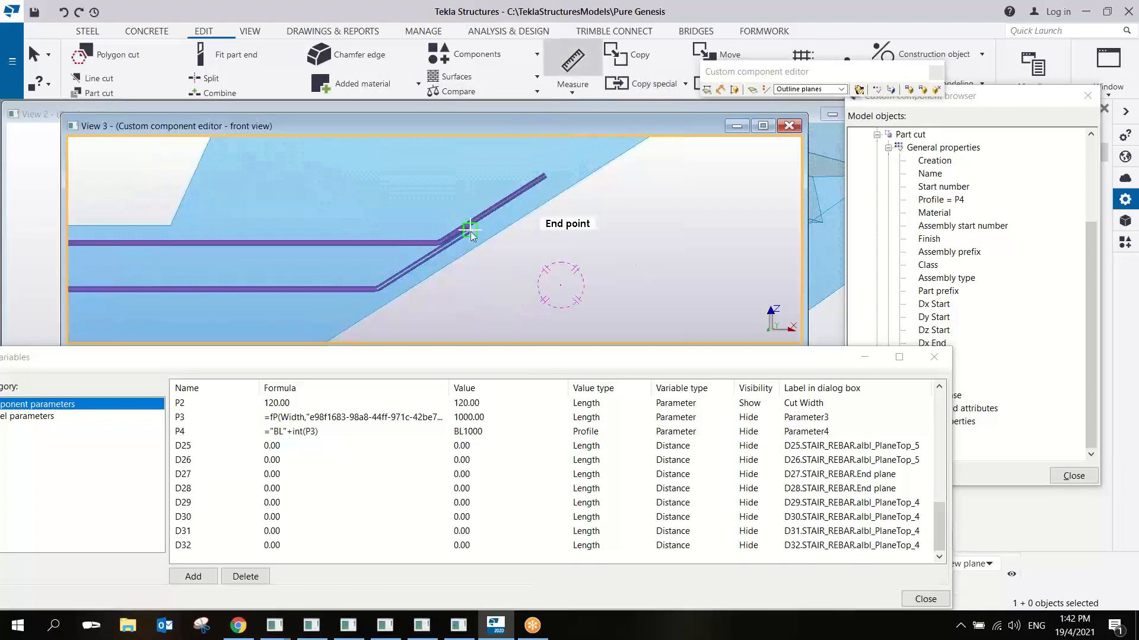
left_click(470, 231)
left_click(379, 290)
left_click(450, 334)
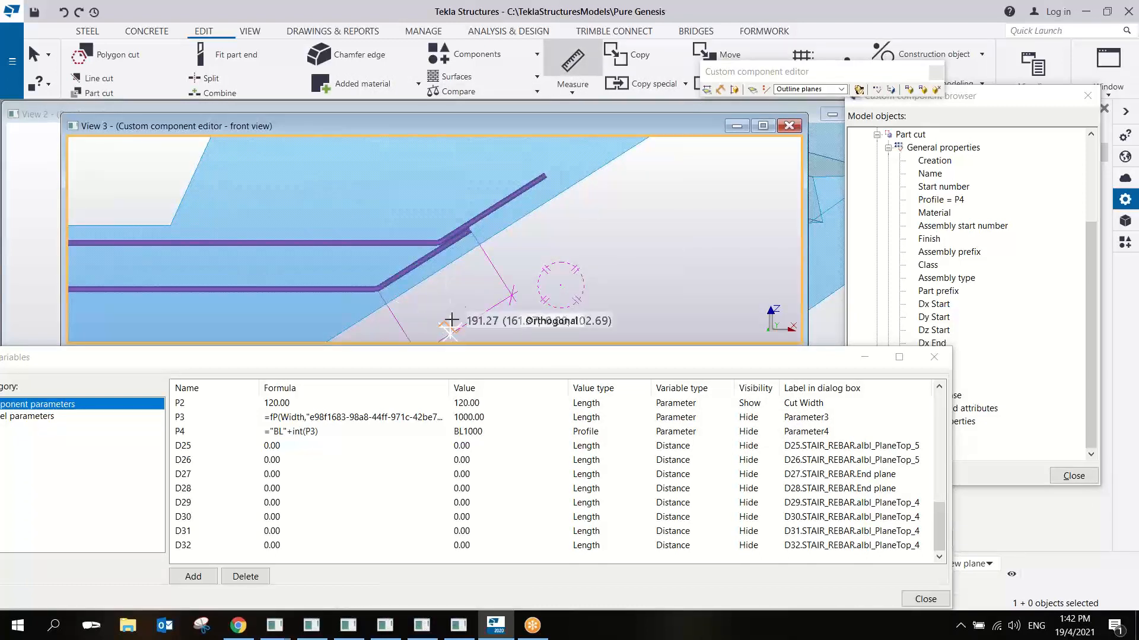
- Measure the upper bar's sloping leg from its free end to its bend and end the measuring
middle_click_drag(479, 277, 506, 259)
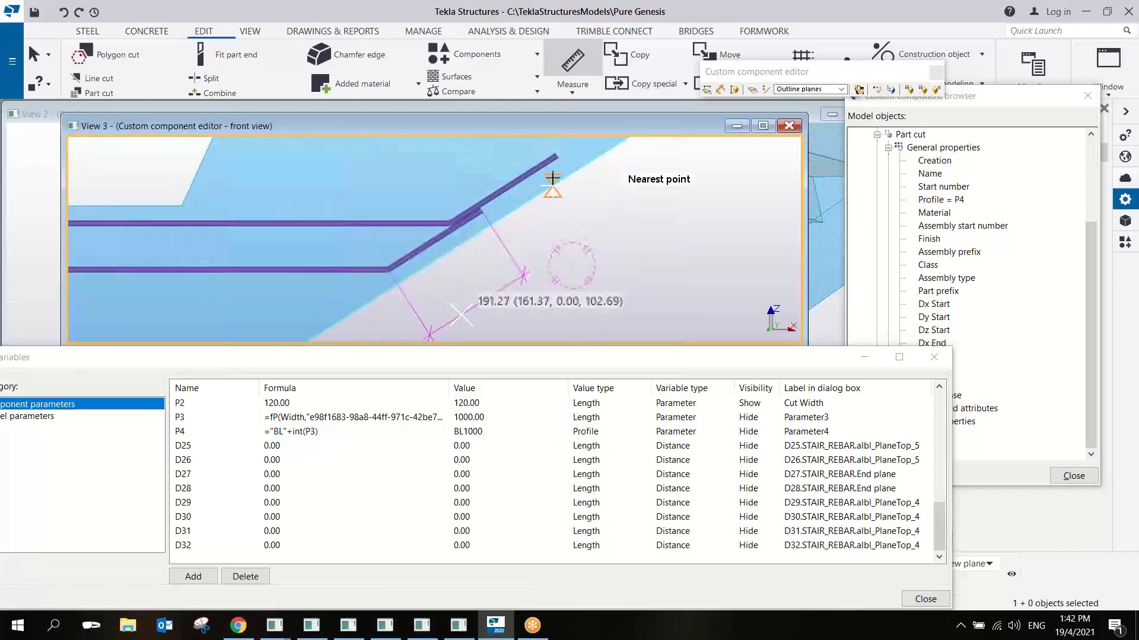
left_click(556, 155)
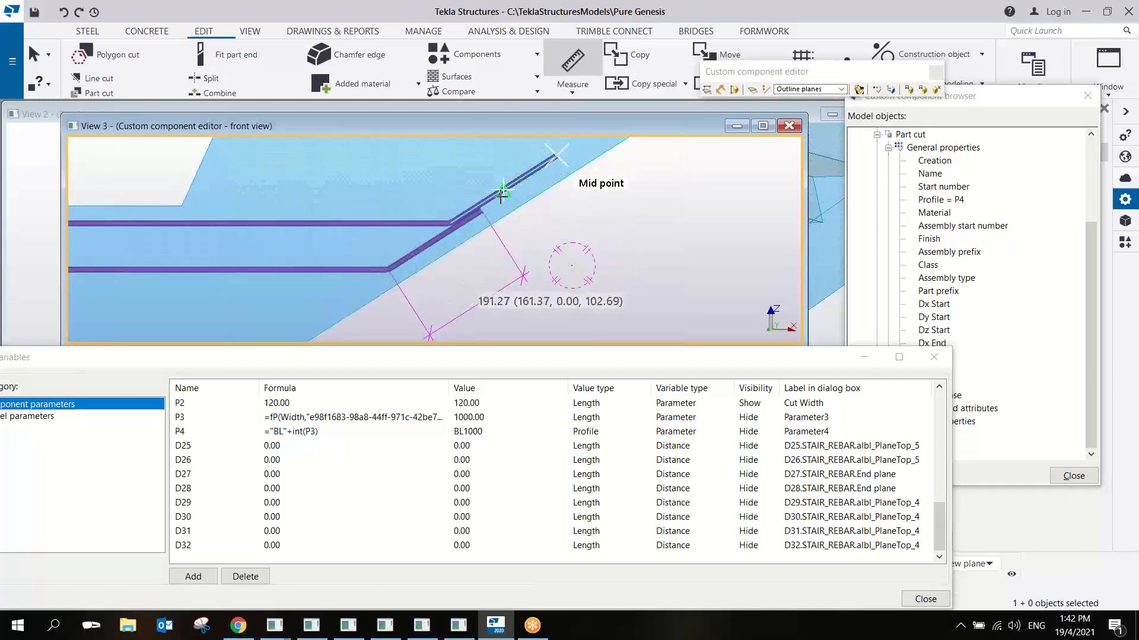
left_click(452, 224)
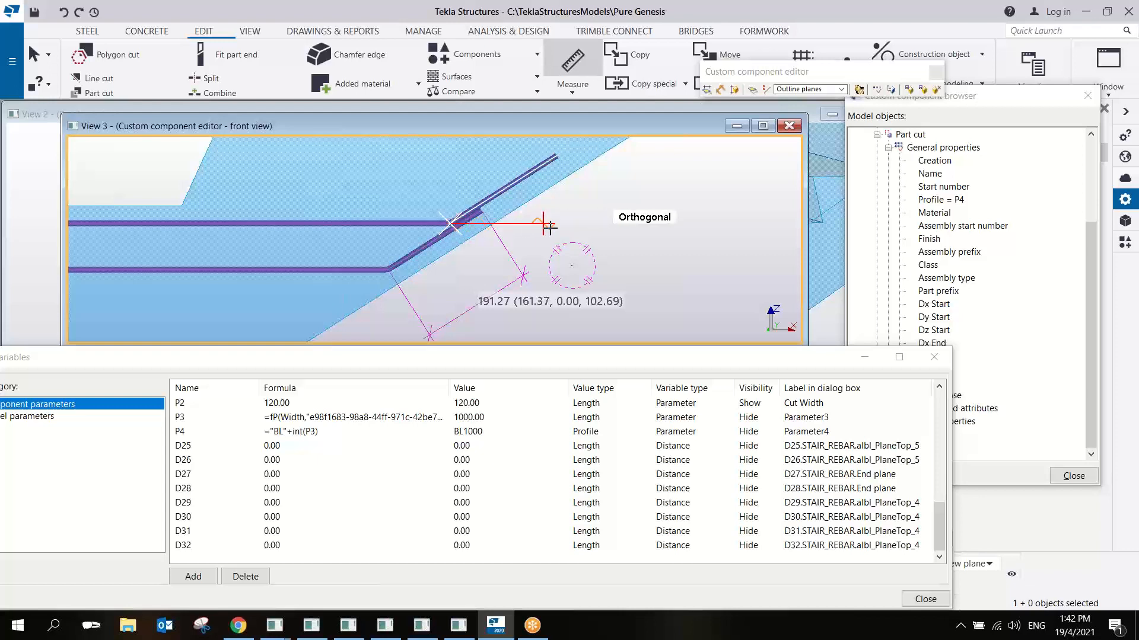
left_click(589, 243)
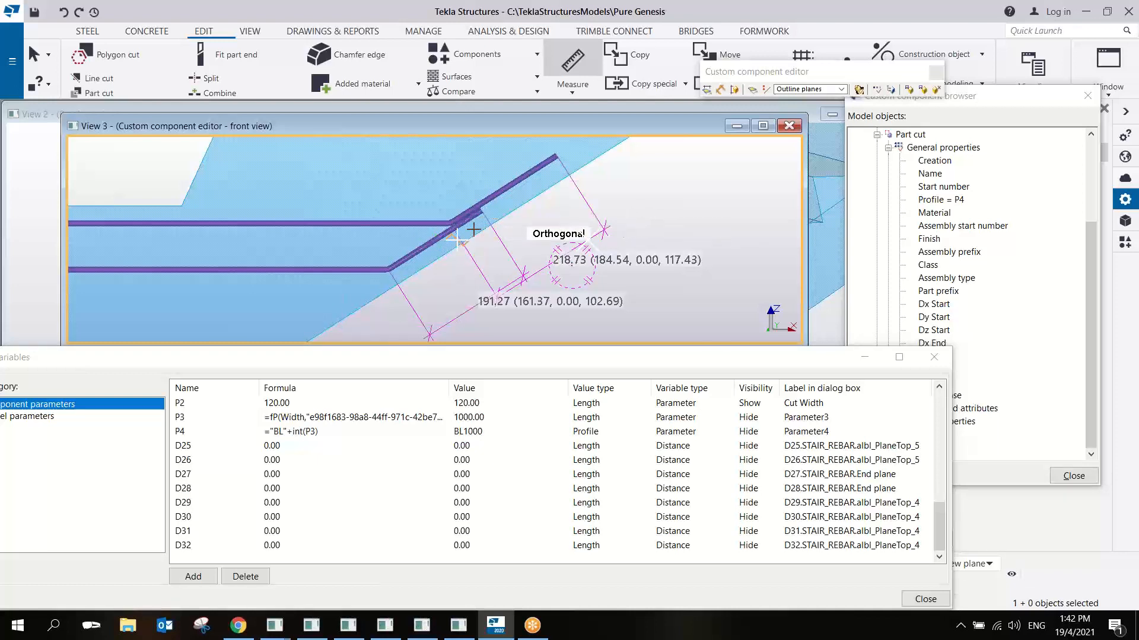
right_click(633, 209)
left_click(659, 218)
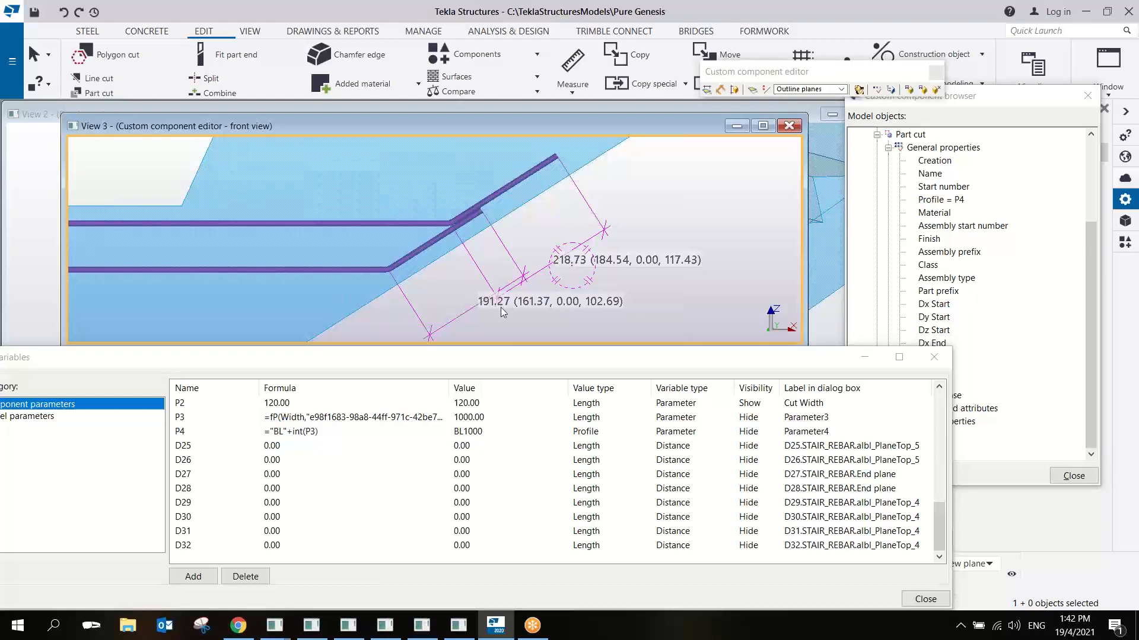
- Check the rebar group's leg dimensions, switch to Calculator and compute 218.73 - 191.27
left_click(503, 188)
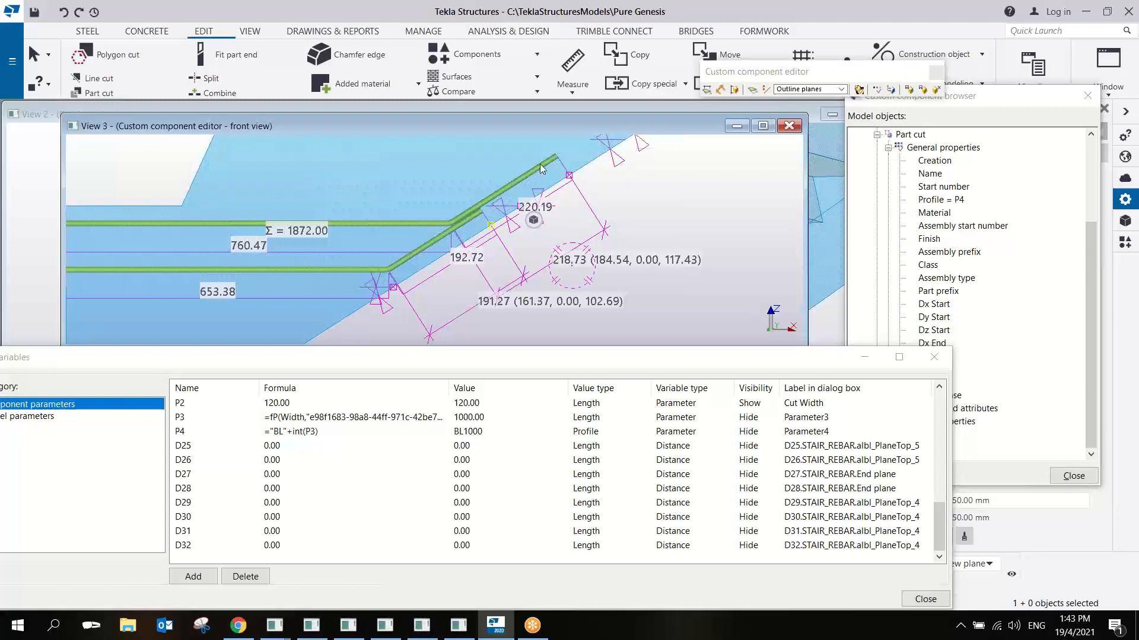
scroll(561, 221, "up", 1)
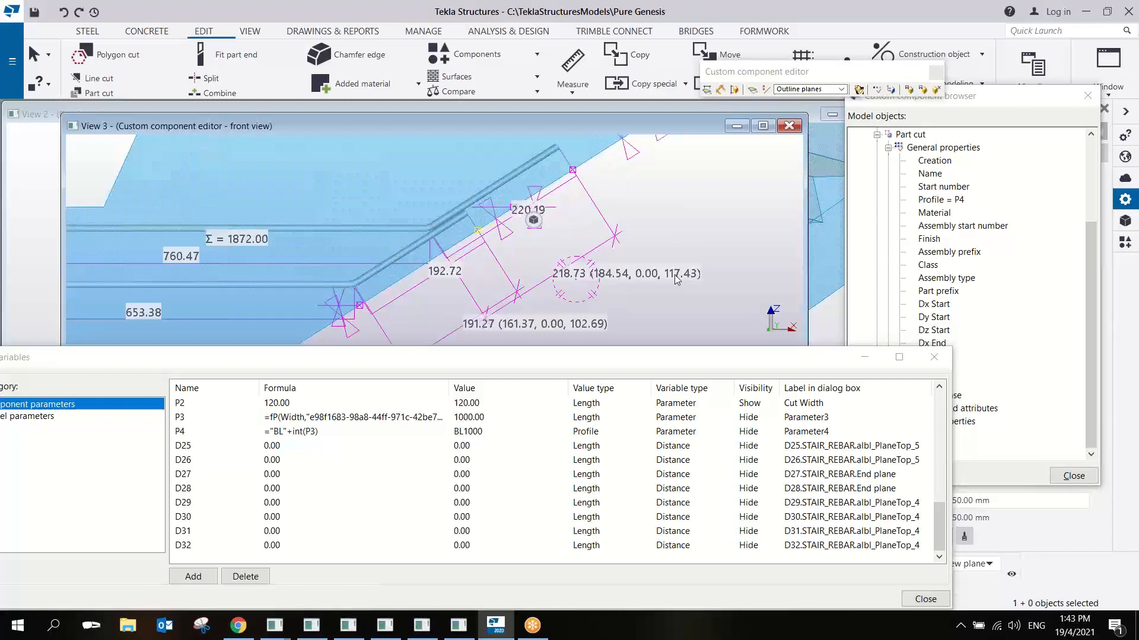
key("XF86Calculator")
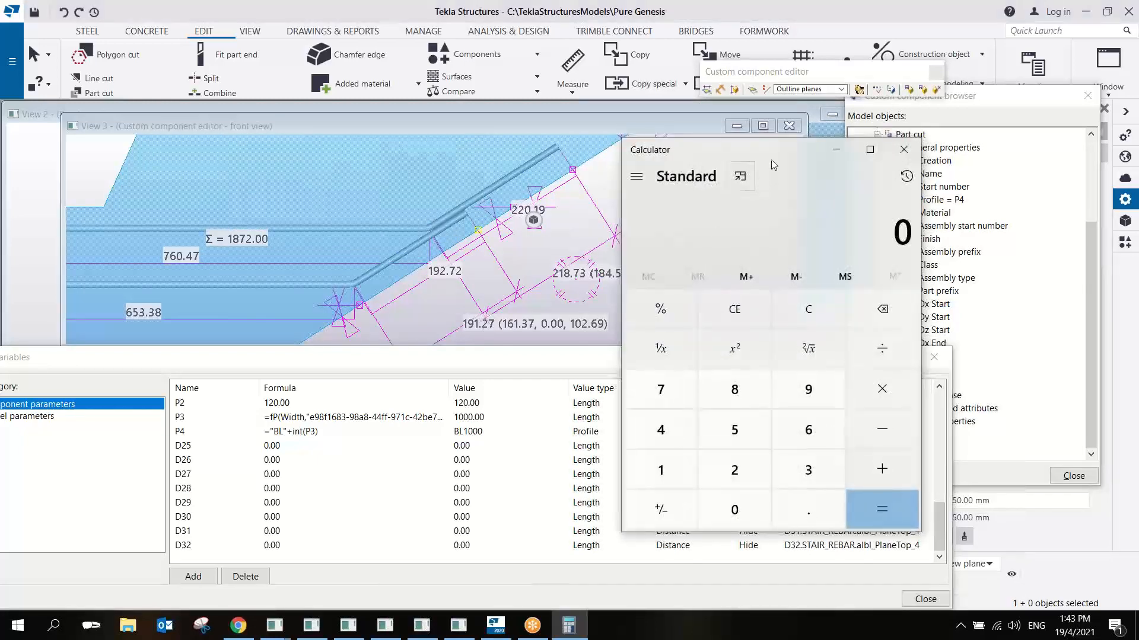
left_click_drag(781, 154, 836, 176)
type("2")
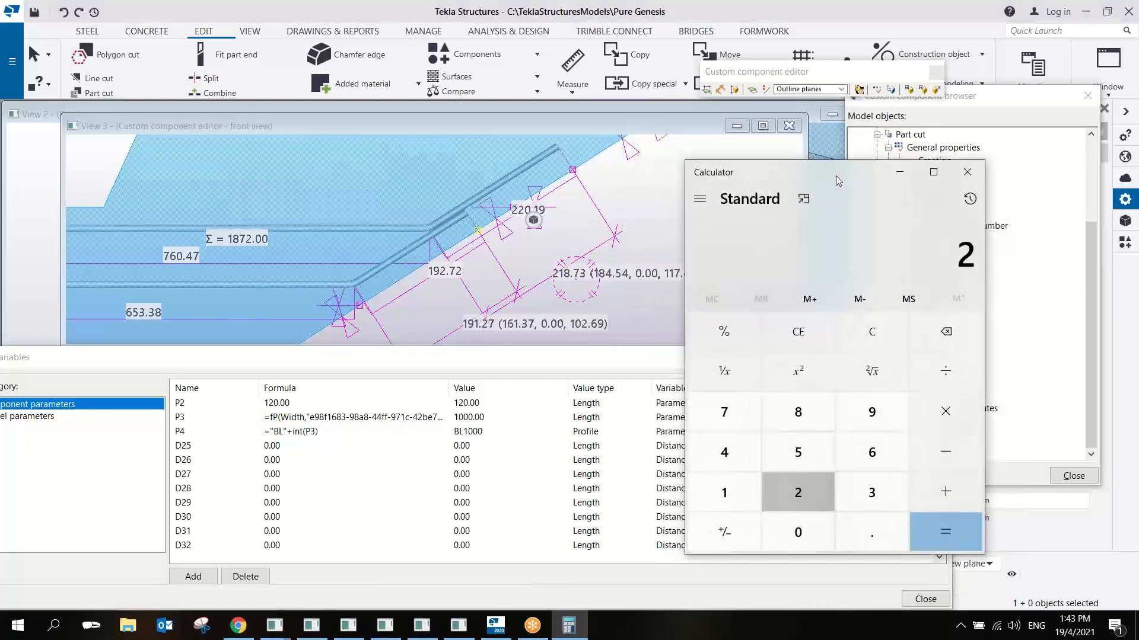
type("18.")
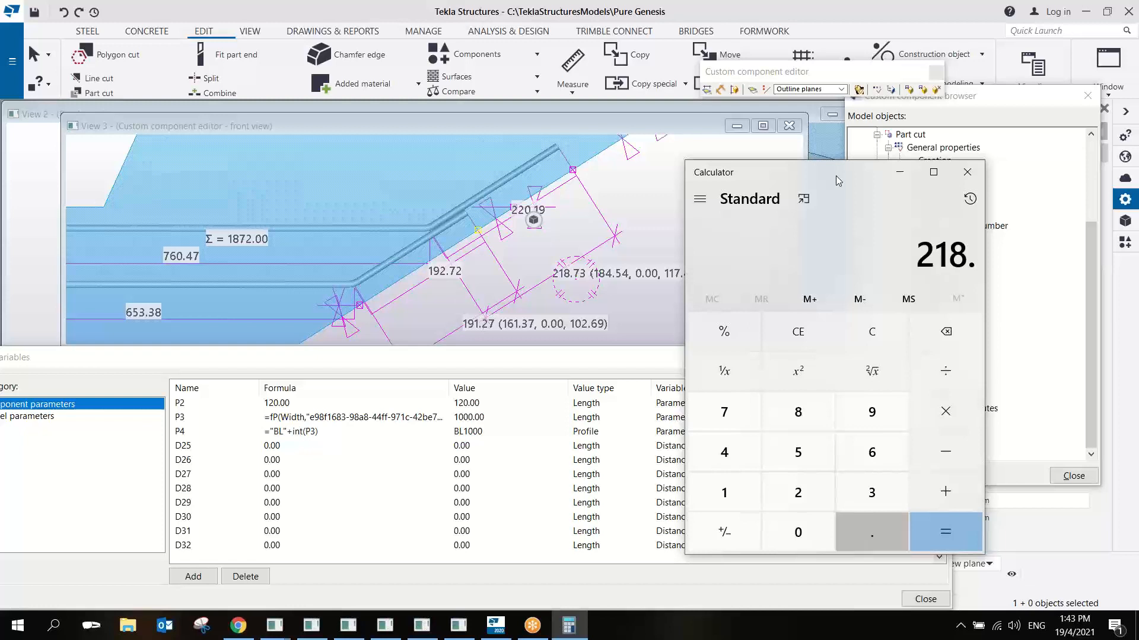
type("73 ")
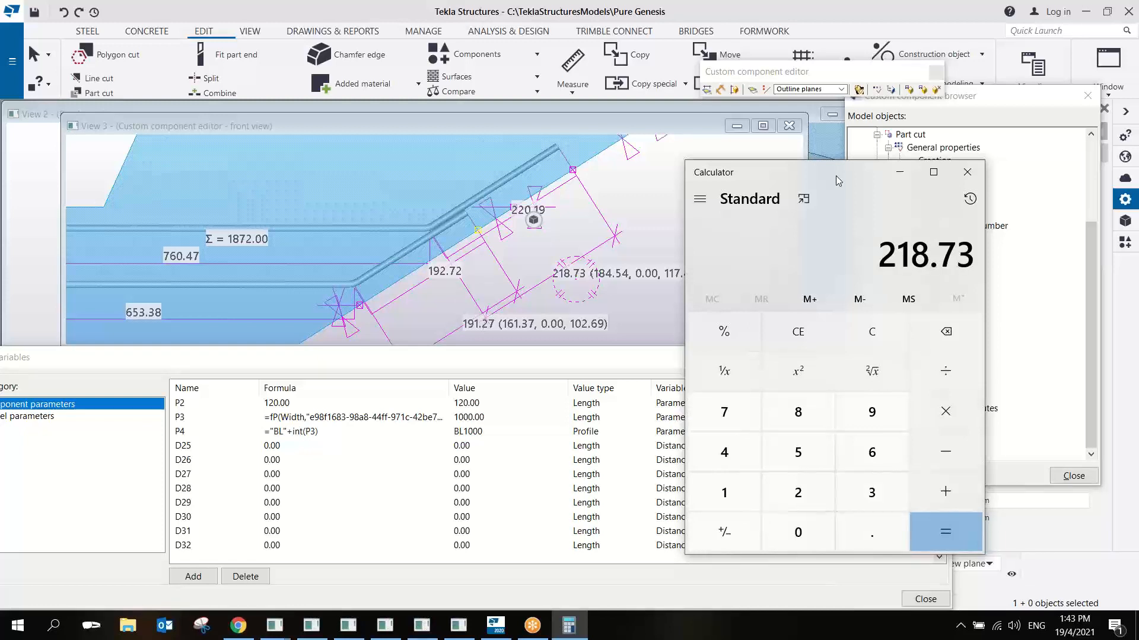
type("- 191")
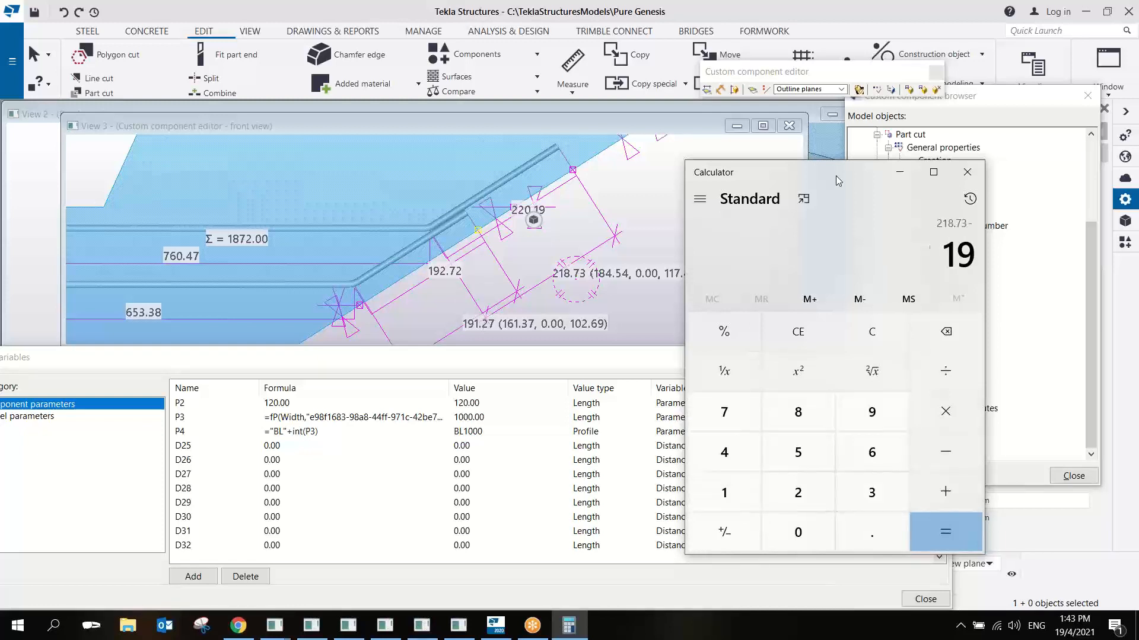
type(".27")
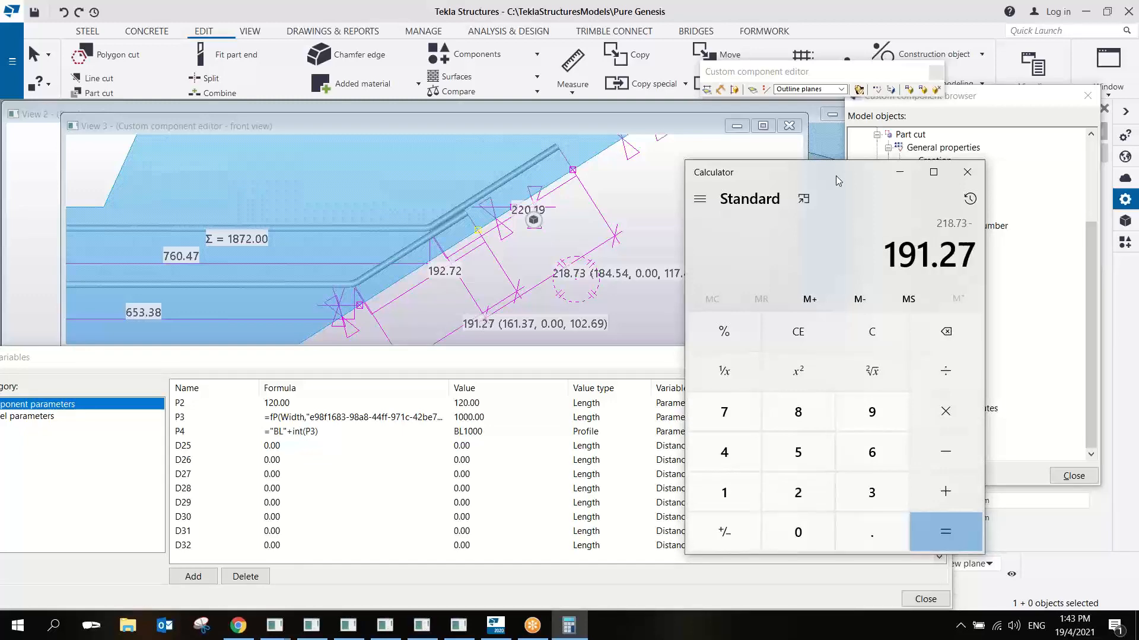
key("Return")
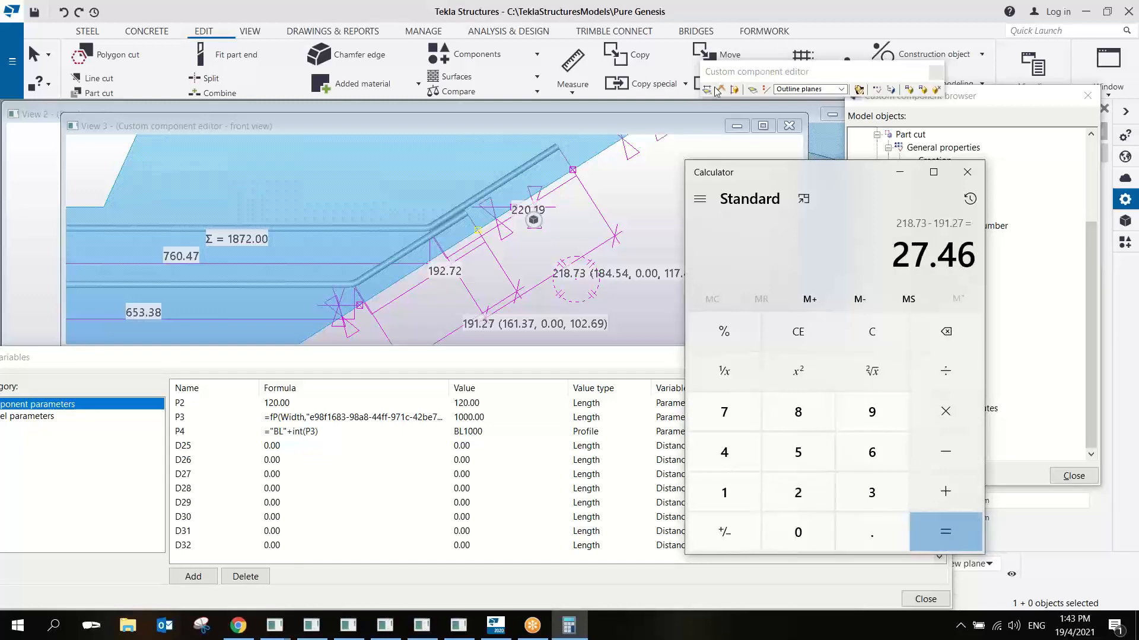
- Move the upper bar's end handle 27.46 mm down the slope toward the adjacent handle
right_click(577, 175)
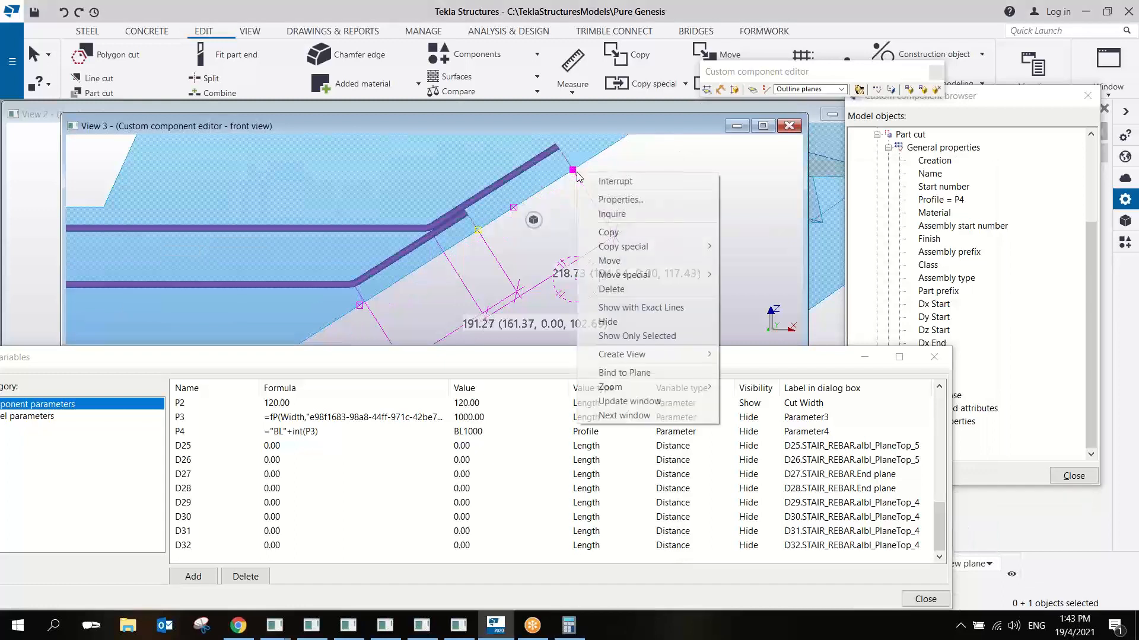
left_click(611, 261)
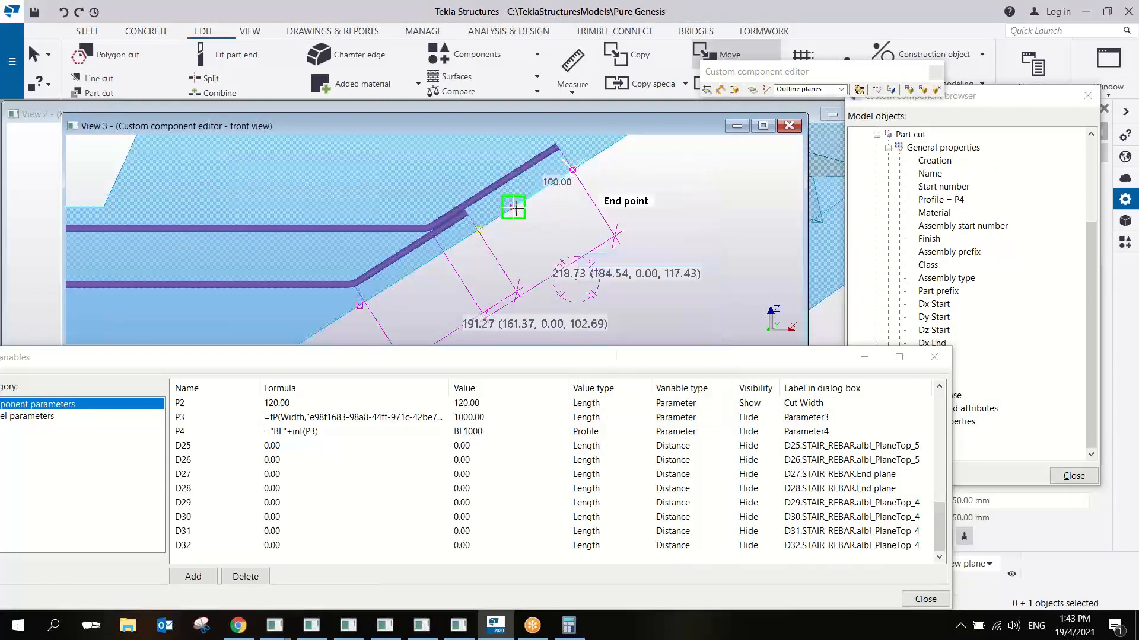
type("27.46")
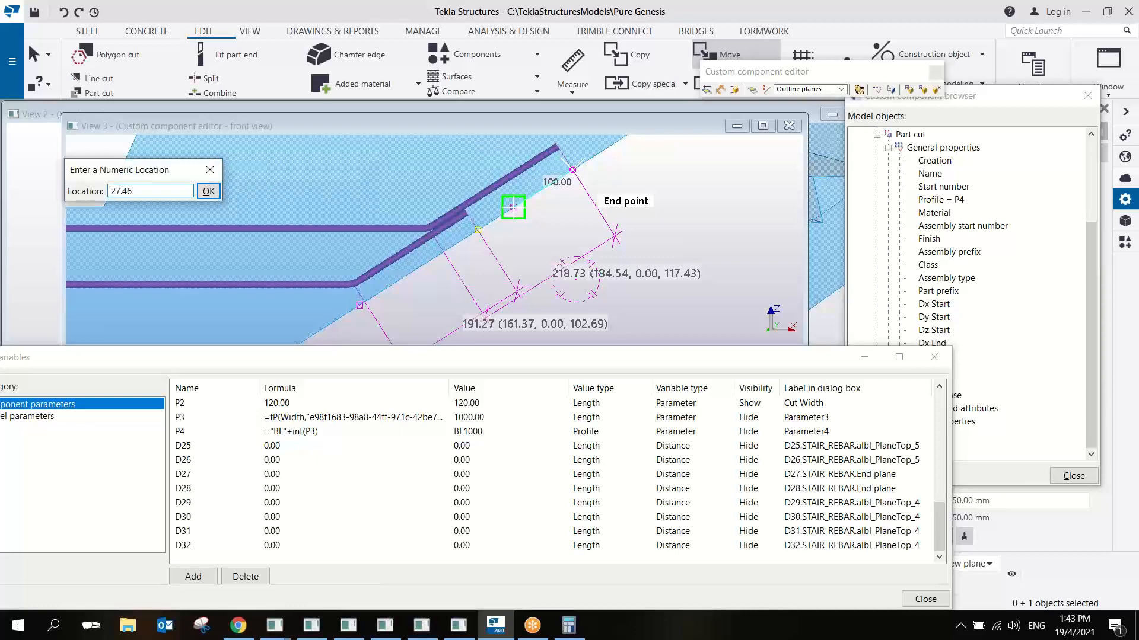
key("Return")
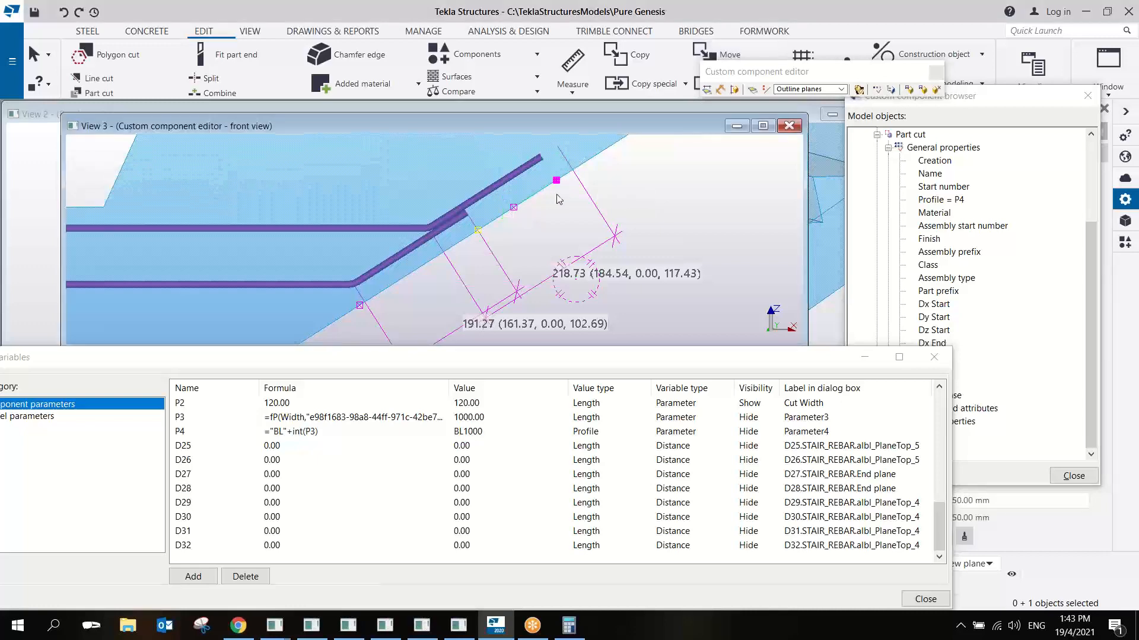
right_click(629, 184)
left_click(646, 192)
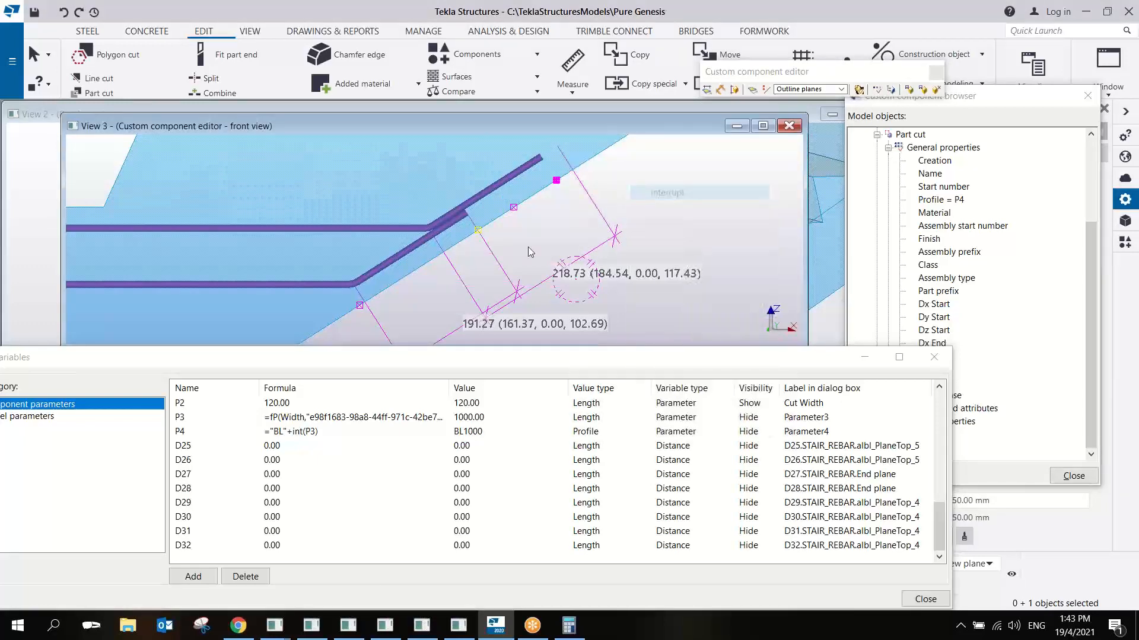
- Close the component variables list and redraw the front view to clear the temporary measurements
scroll(528, 247, "down", 3)
scroll(463, 251, "up", 2)
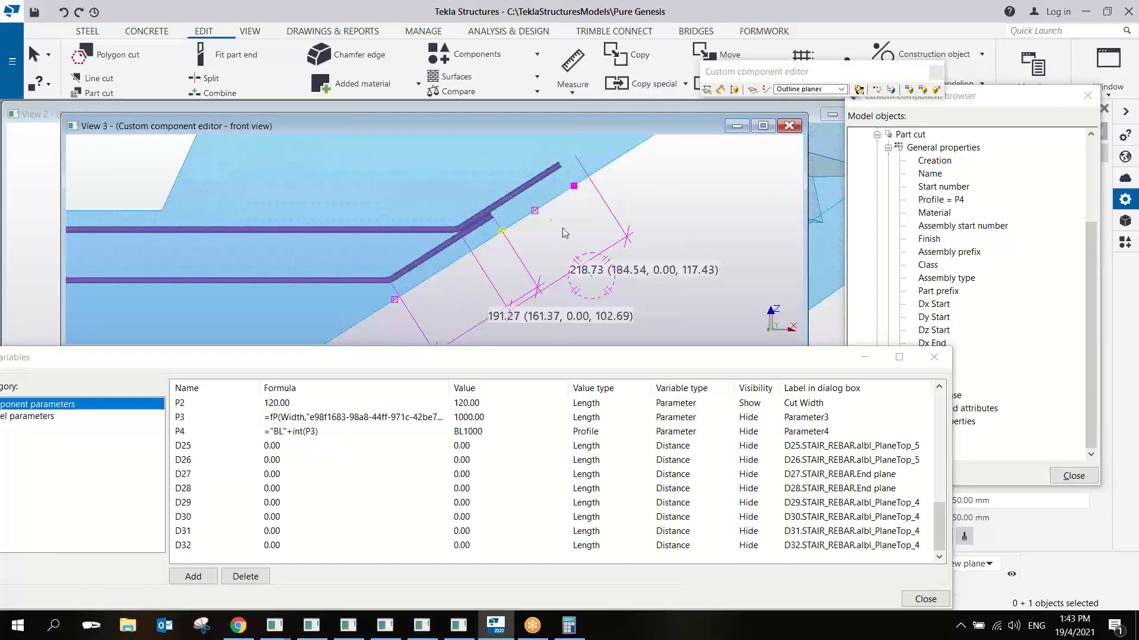
scroll(501, 203, "down", 4)
scroll(500, 202, "down", 1)
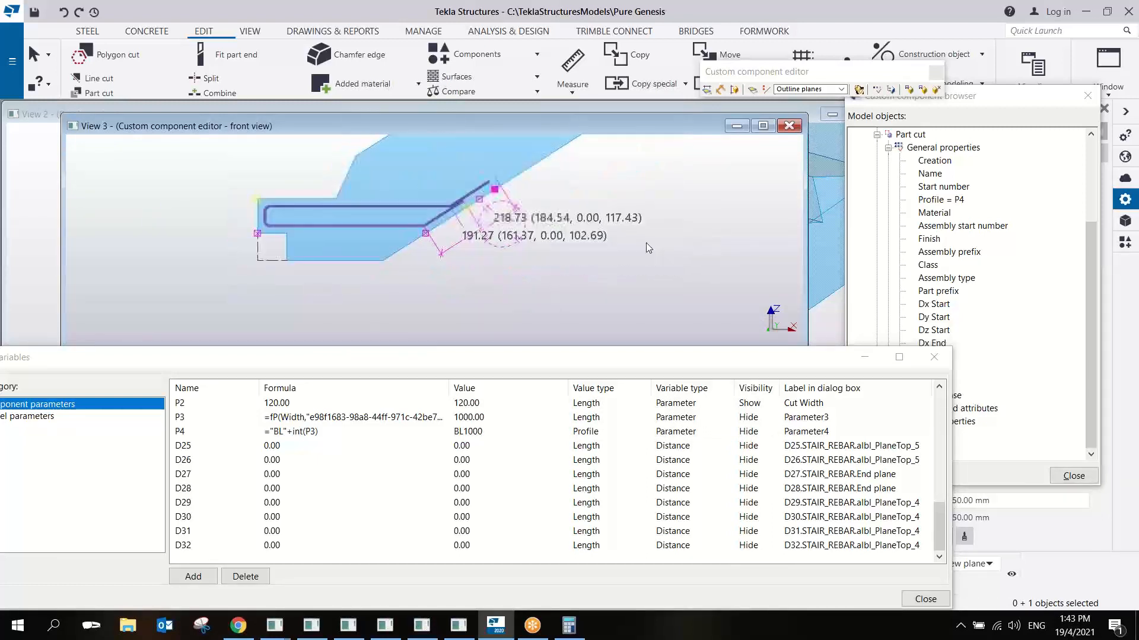
left_click(934, 358)
right_click(599, 188)
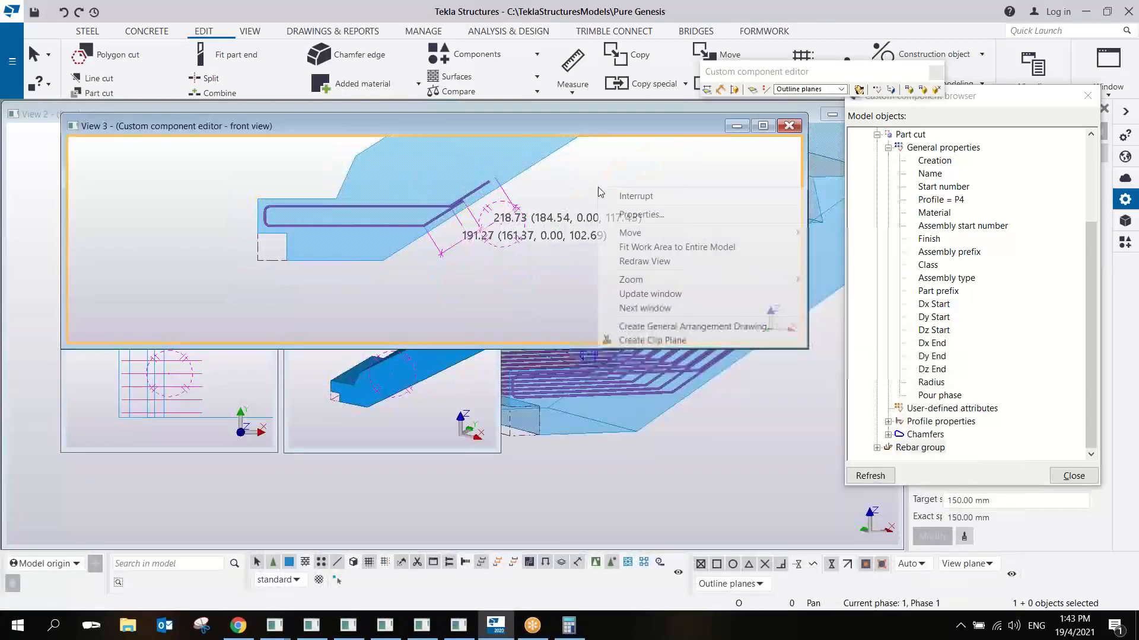
left_click(630, 259)
scroll(446, 215, "up", 4)
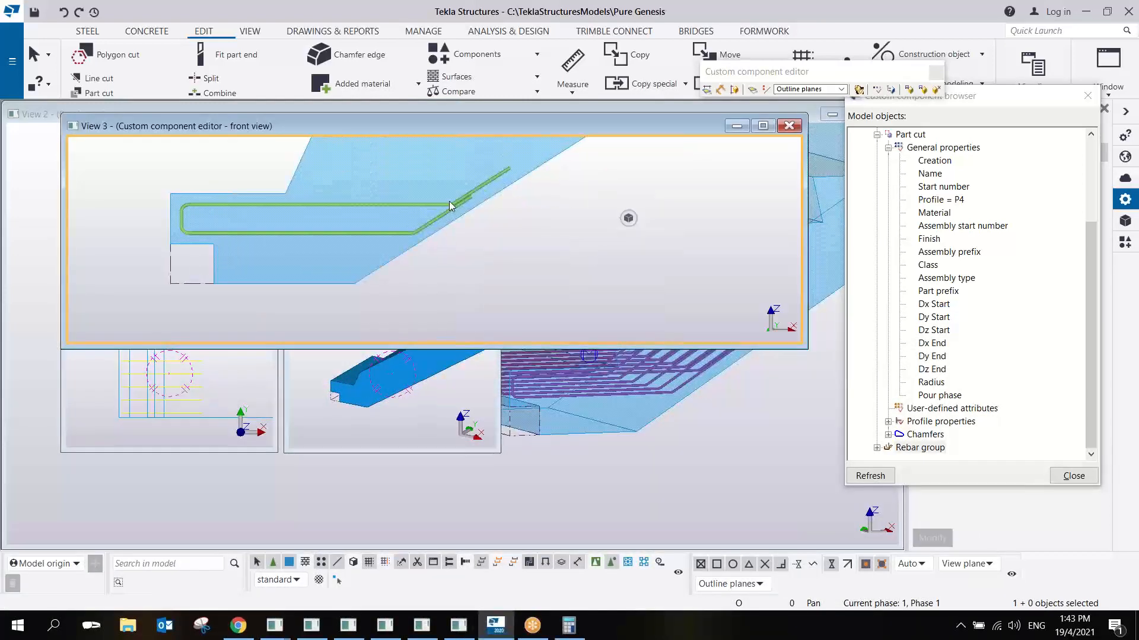
- Select the rebar group and compare the dimensions of its upper and lower sloping legs
left_click(451, 205)
scroll(518, 185, "up", 4)
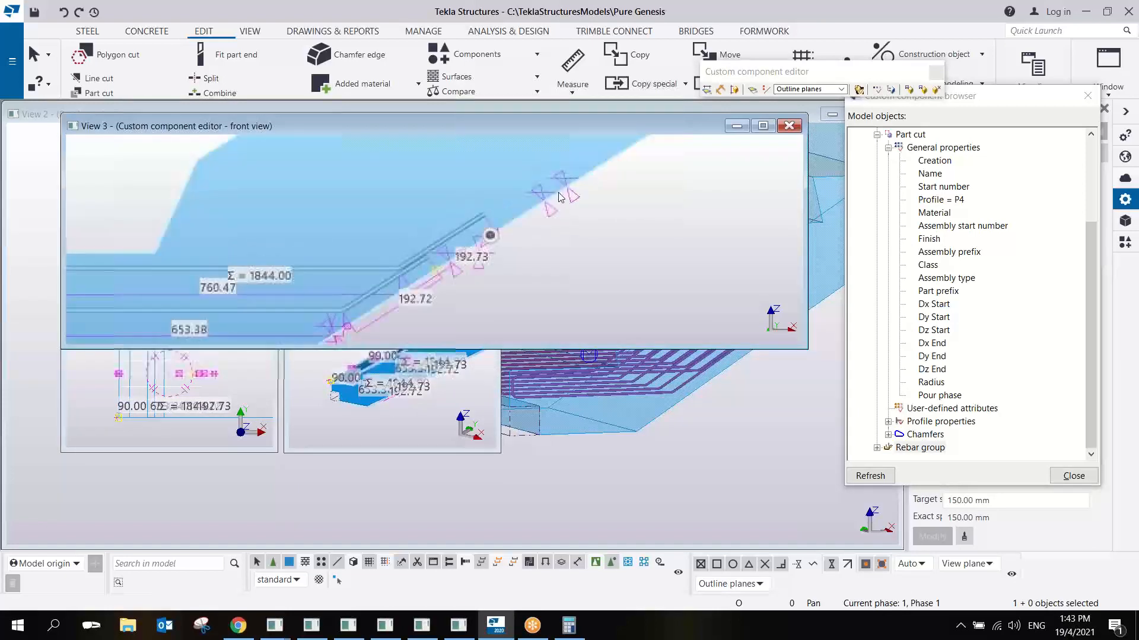
scroll(560, 211, "down", 4)
middle_click_drag(511, 257, 474, 241)
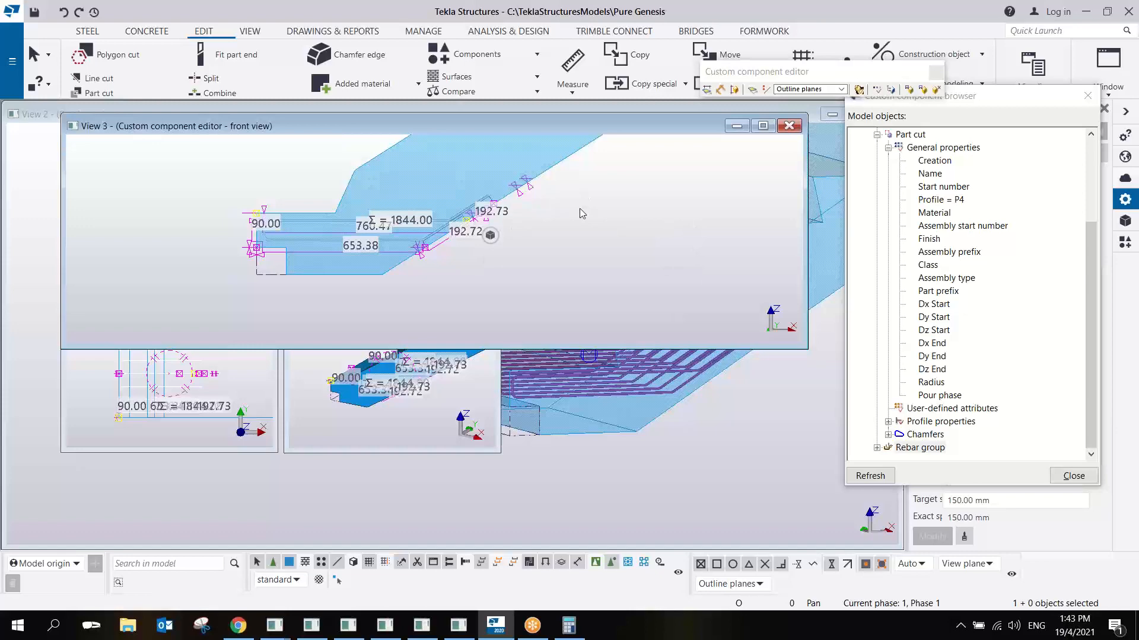
- Close the custom component editor with the changes saved and examine the updated rebar in the stair model
left_click(937, 91)
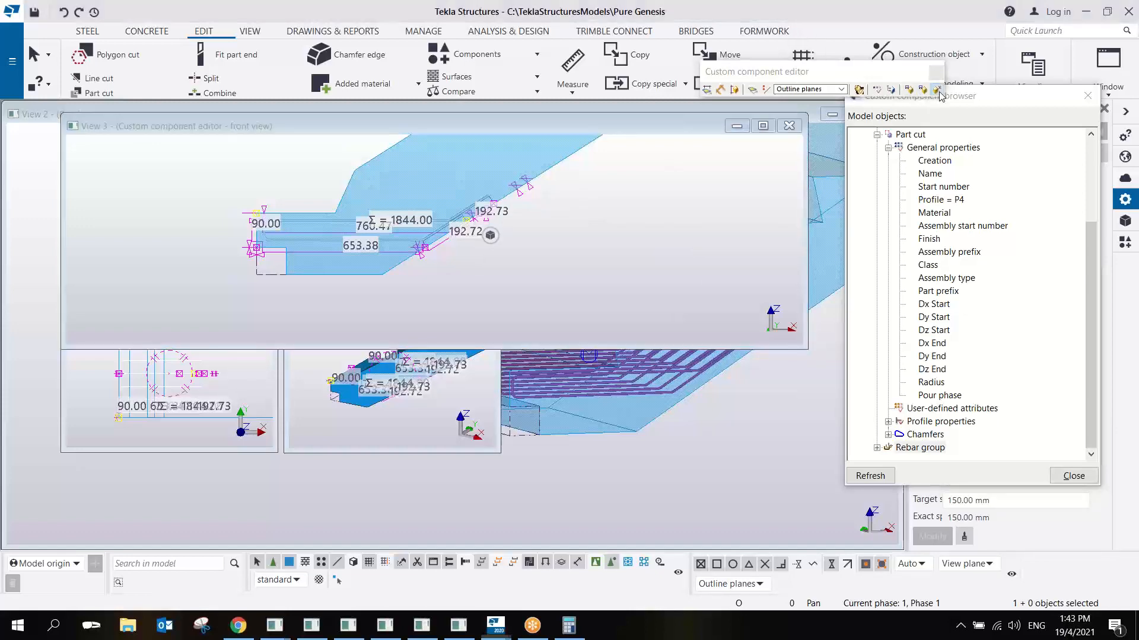
left_click(514, 343)
scroll(647, 379, "up", 5)
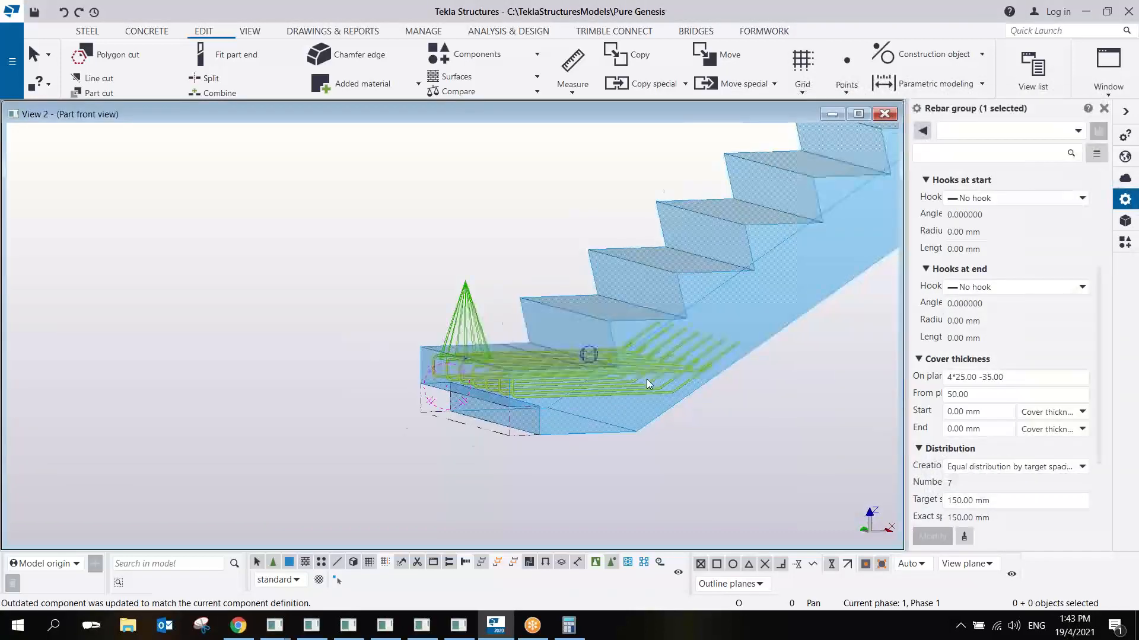
middle_click_drag(614, 352, 614, 317, "ctrl")
scroll(628, 318, "down", 3)
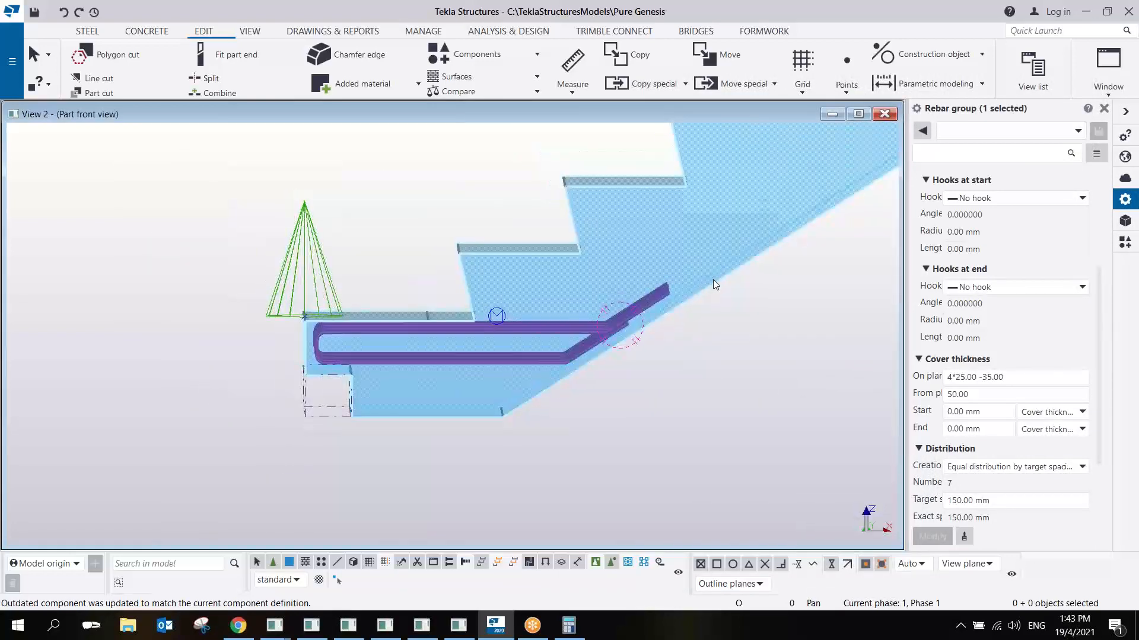
- Enable component selection, open the concrete stairs properties and set the flight's slab thickness to 200 mm
left_click(713, 279)
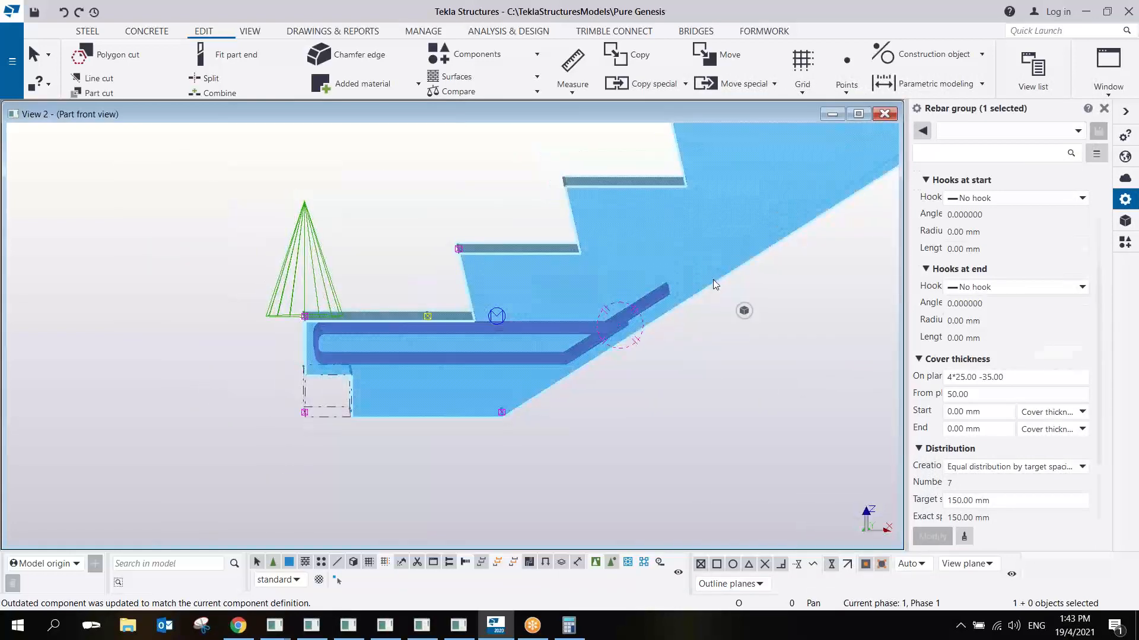
left_click(596, 562)
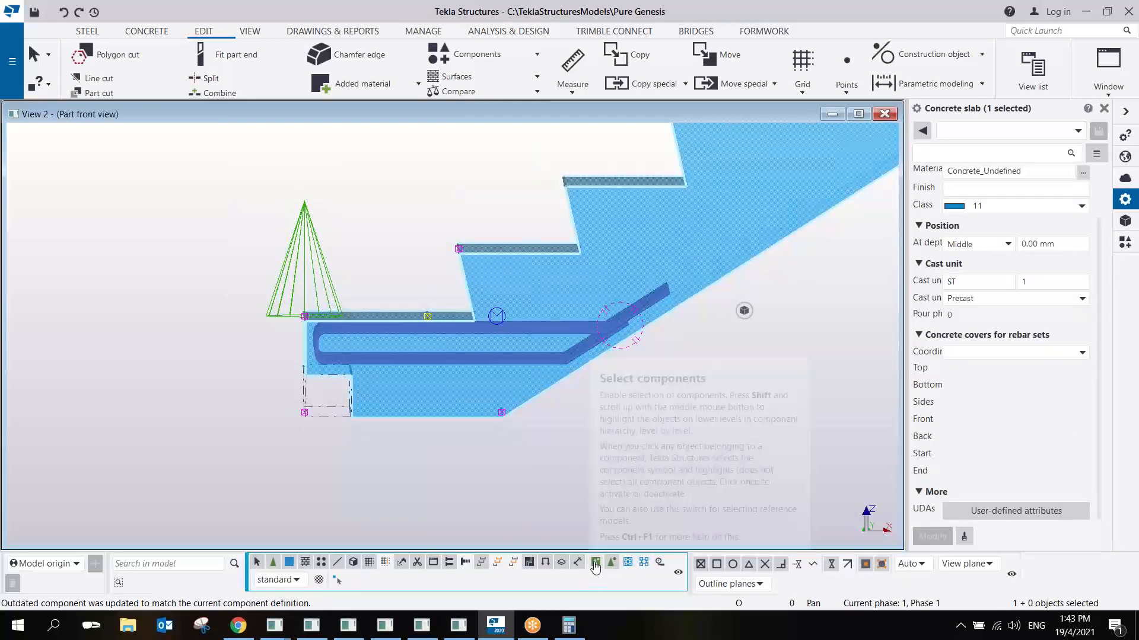
double_click(726, 274)
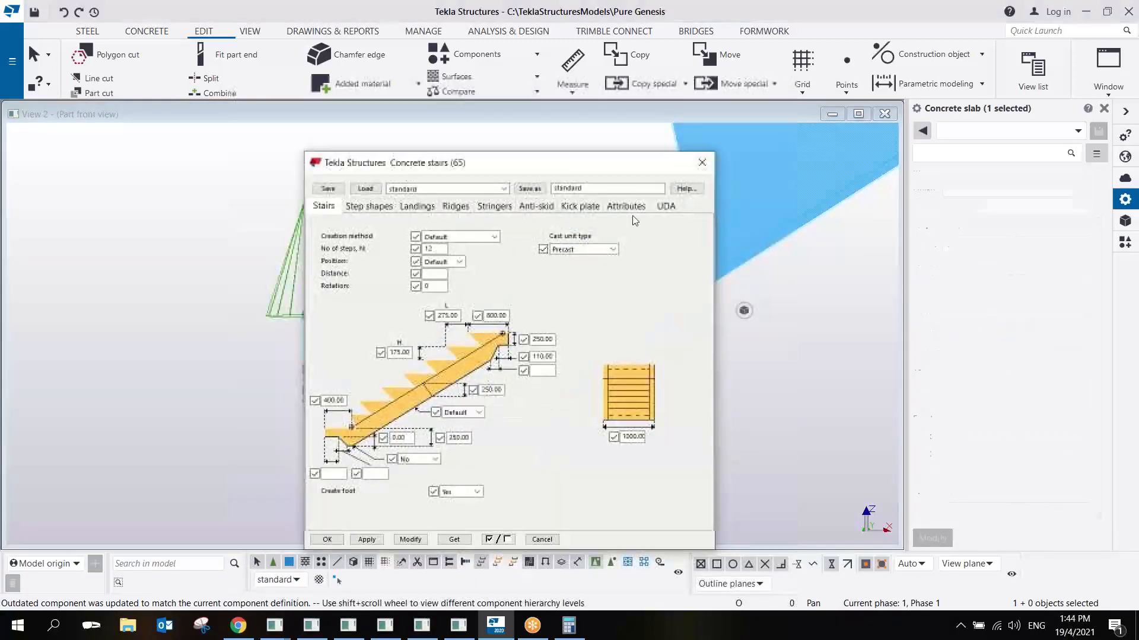
left_click_drag(576, 168, 957, 169)
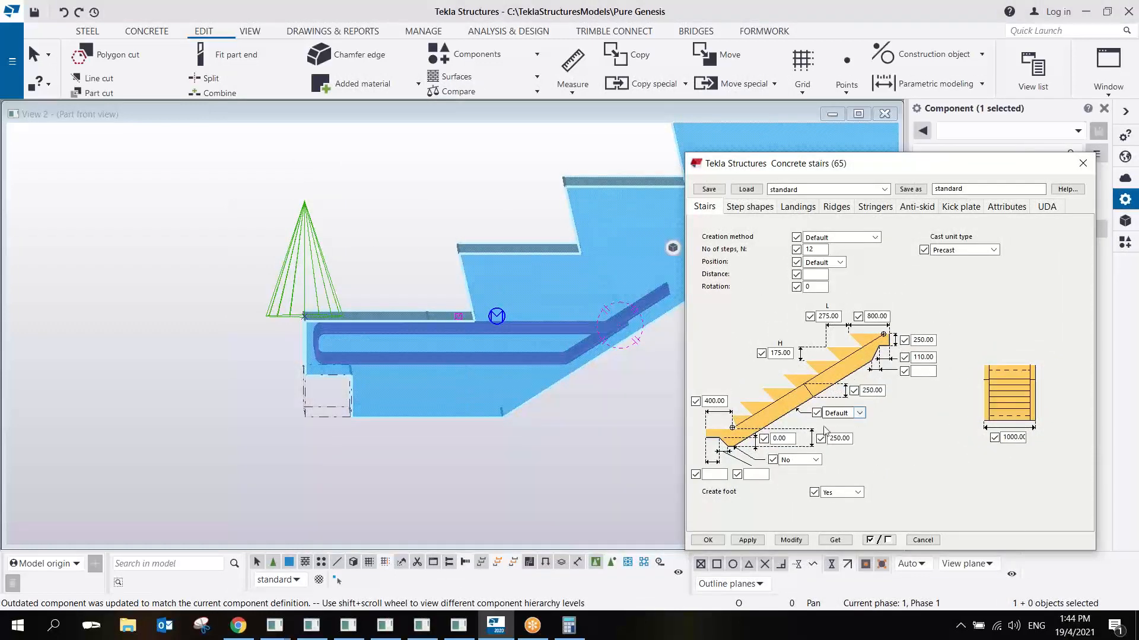
double_click(874, 390)
left_click(790, 540)
scroll(602, 318, "down", 2)
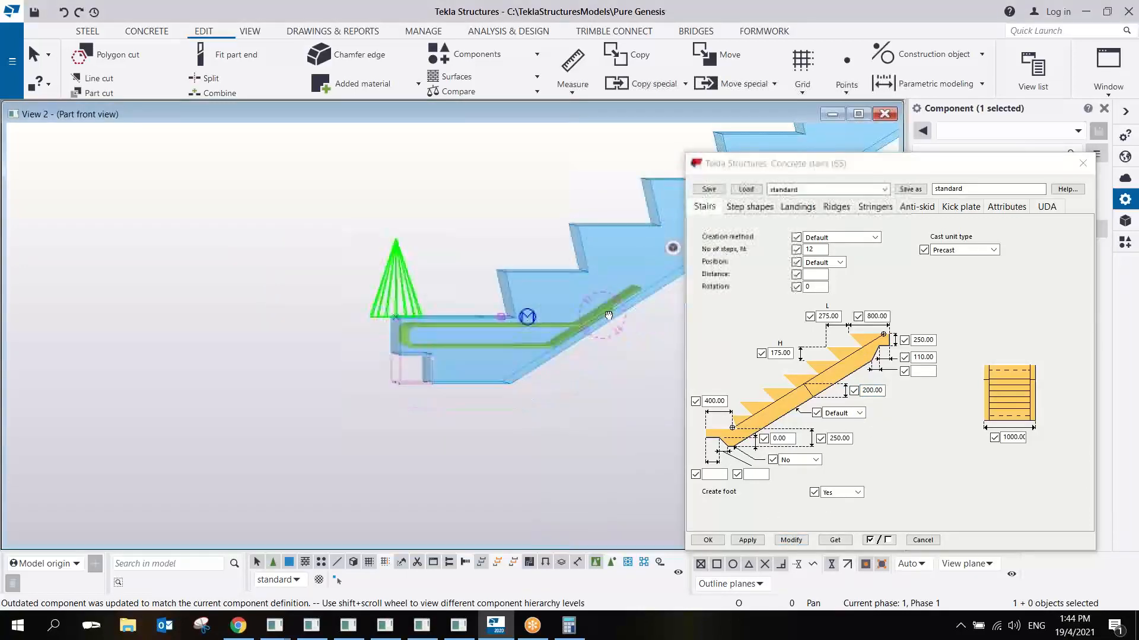
- Set the stair width to 1500 mm, apply it and check the rebar distribution across the stair end
middle_click_drag(603, 301, 670, 366, "ctrl")
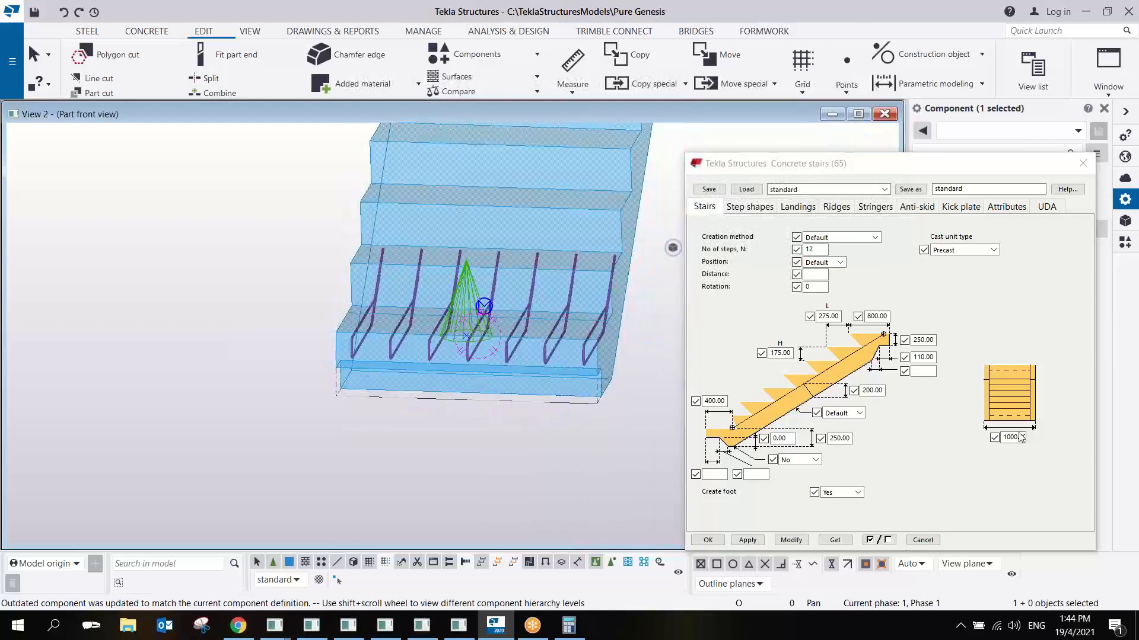
double_click(1015, 438)
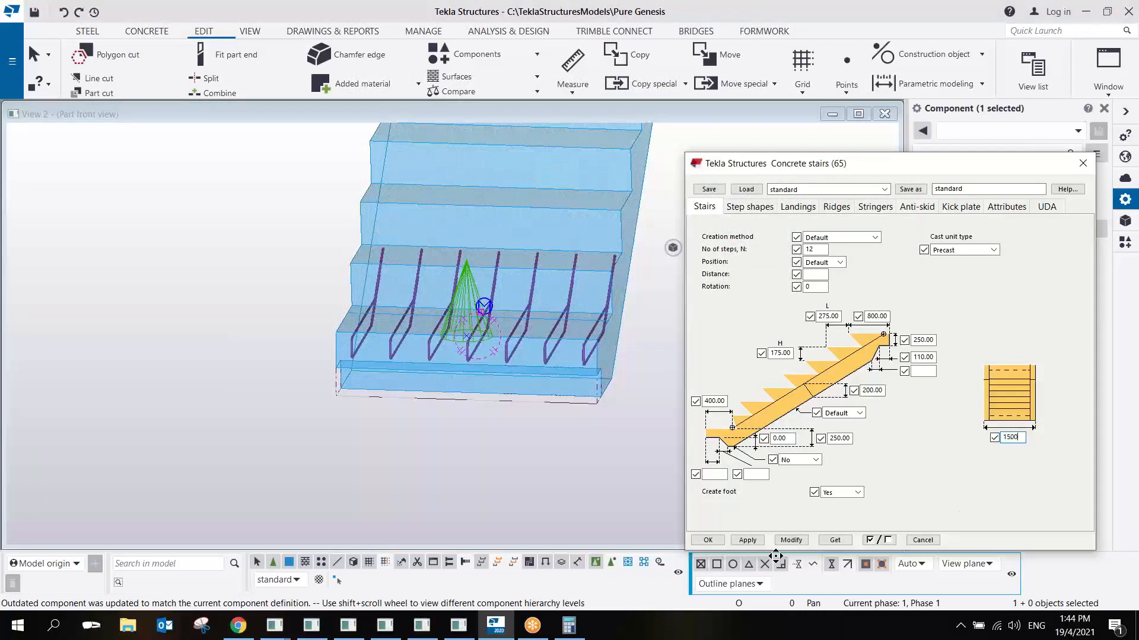
left_click(791, 540)
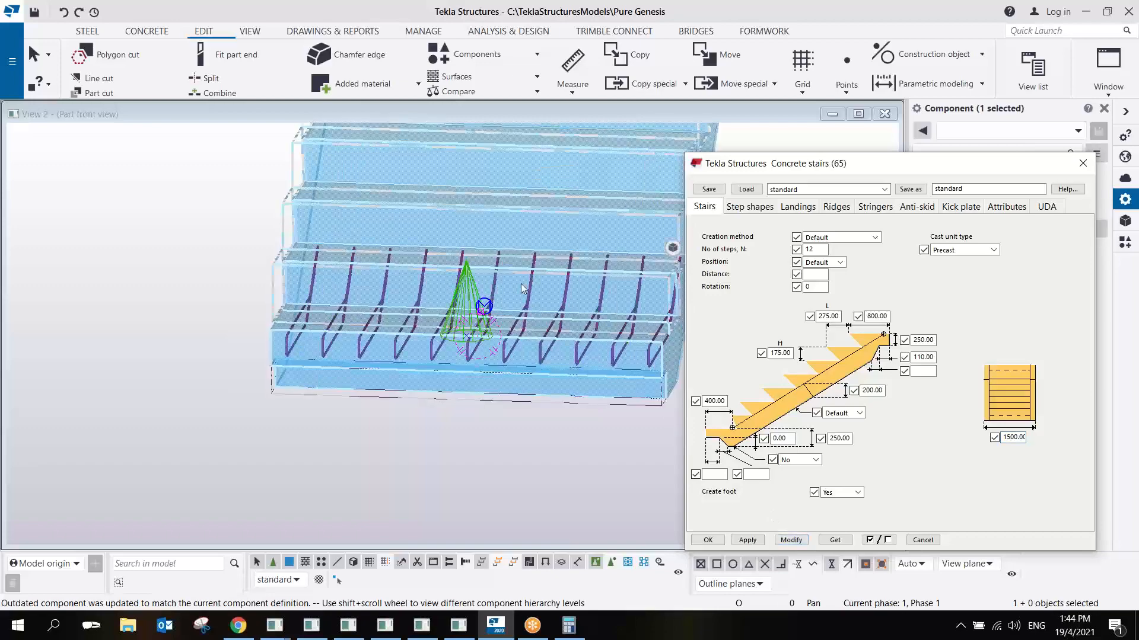
middle_click_drag(573, 341, 411, 378, "ctrl")
scroll(409, 379, "up", 3)
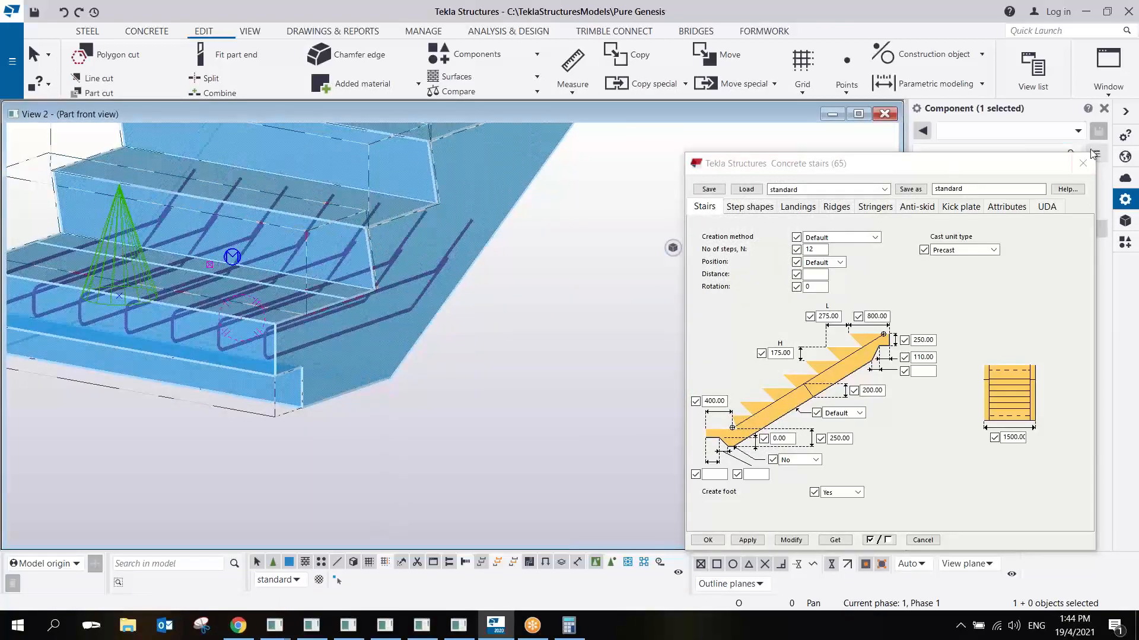
- Close the stair properties and inspect the end cut and rebar group from below and from the side
middle_click_drag(578, 342, 506, 377, "ctrl")
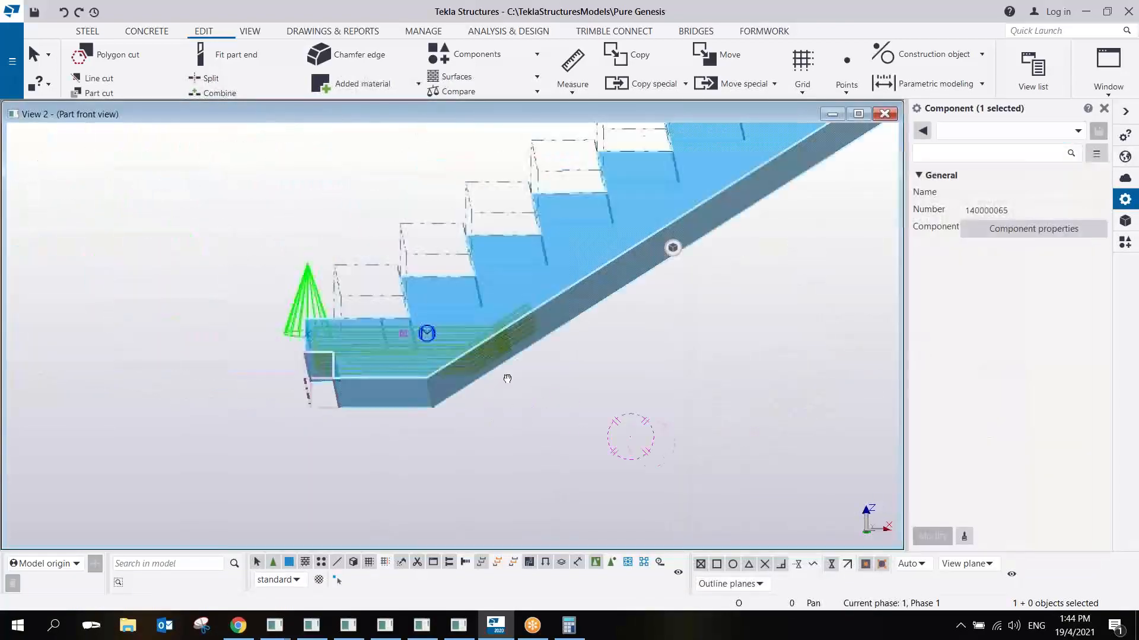
middle_click_drag(482, 298, 549, 387, "ctrl")
middle_click_drag(452, 371, 377, 283)
scroll(377, 283, "up", 4)
scroll(289, 302, "up", 3)
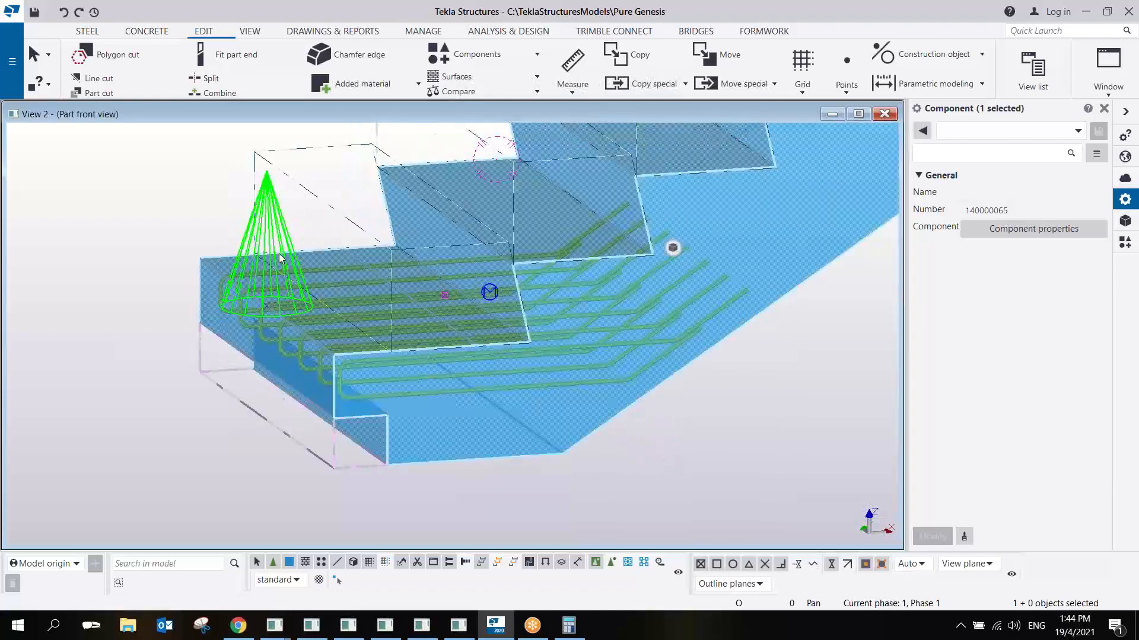
right_click(276, 230)
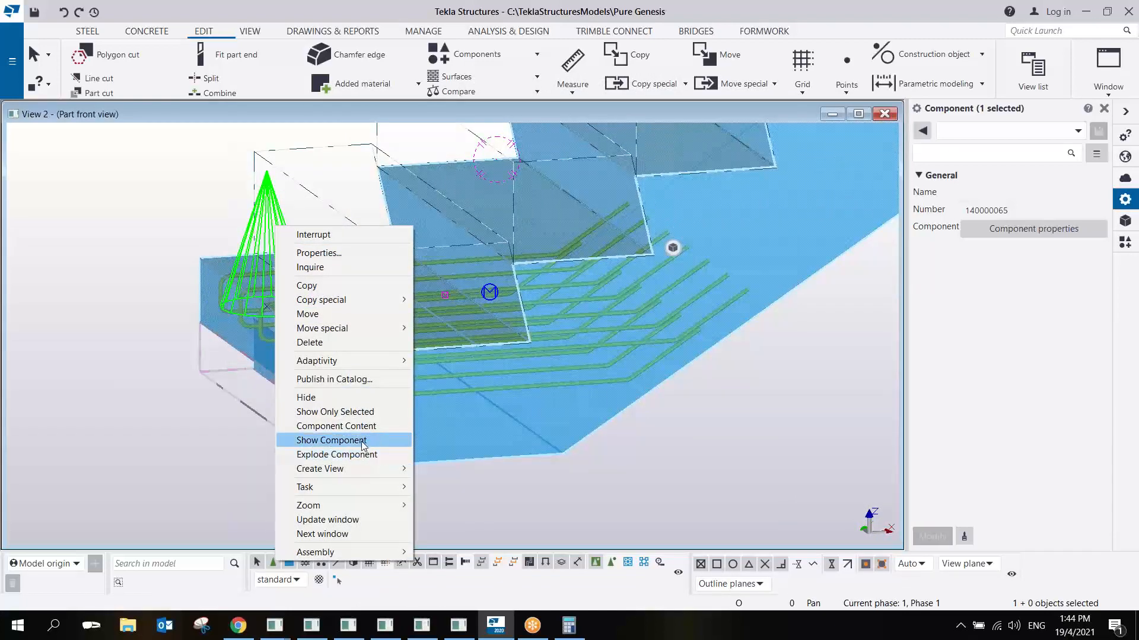
left_click(849, 32)
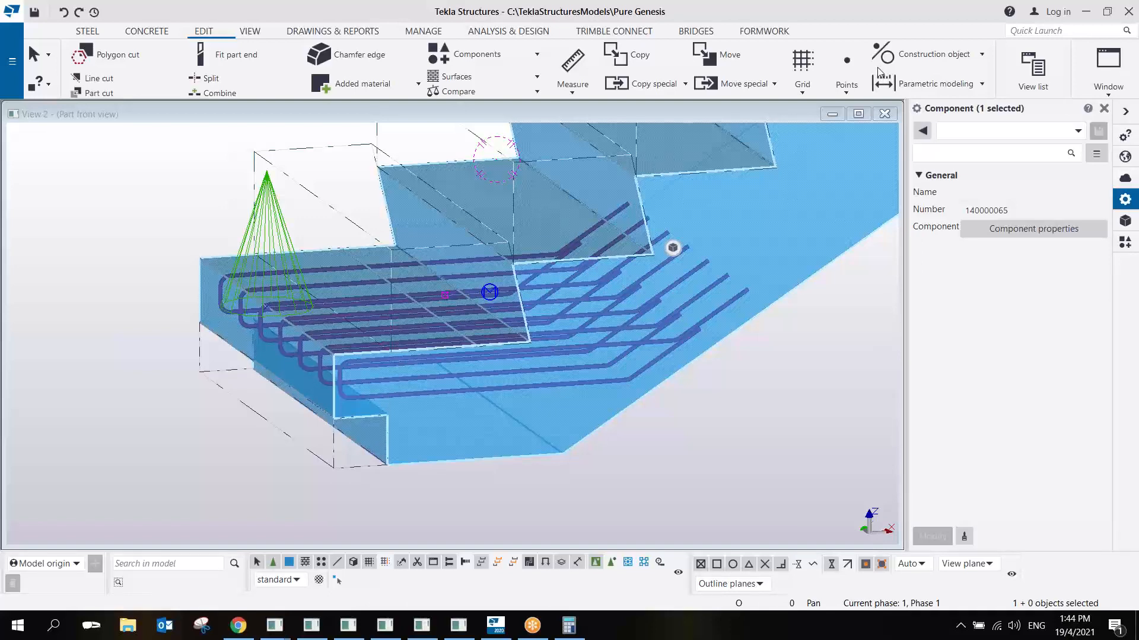
- Open the PG_Stair_Cut_Rebar component for editing and enlarge the editor's perspective view
middle_click_drag(692, 362, 533, 361)
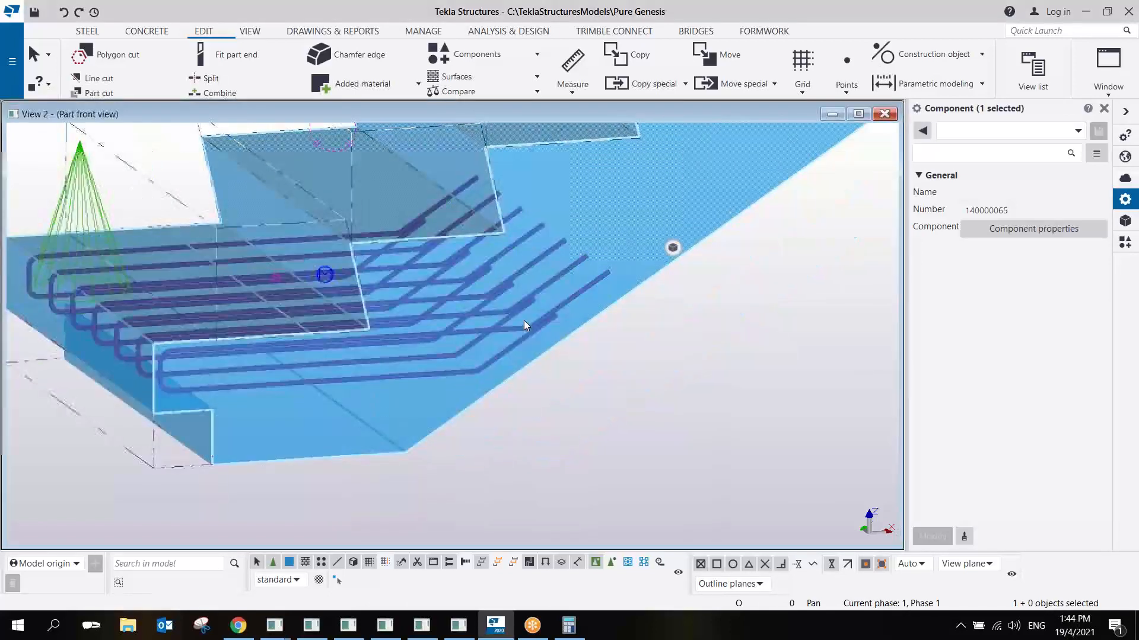
right_click(525, 331)
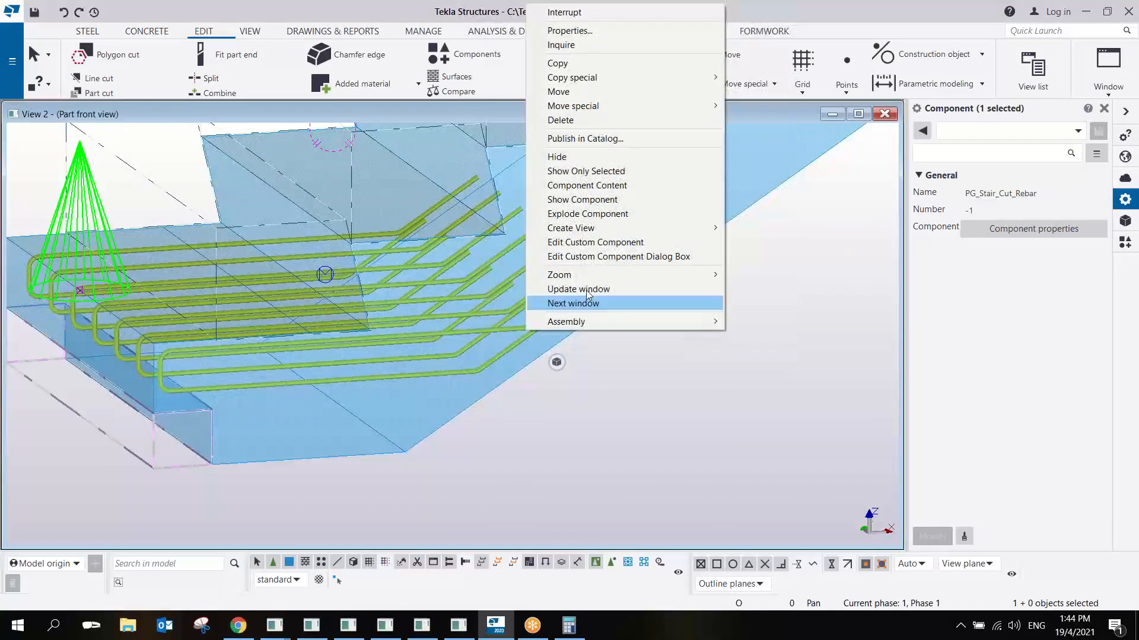
left_click(617, 242)
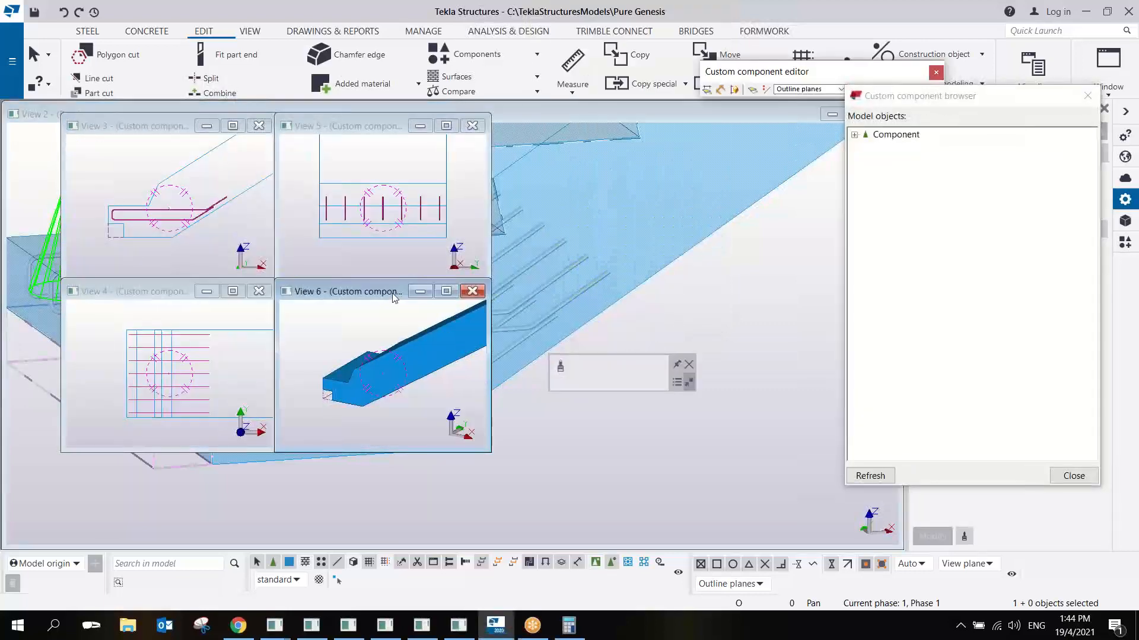
left_click_drag(392, 293, 195, 128)
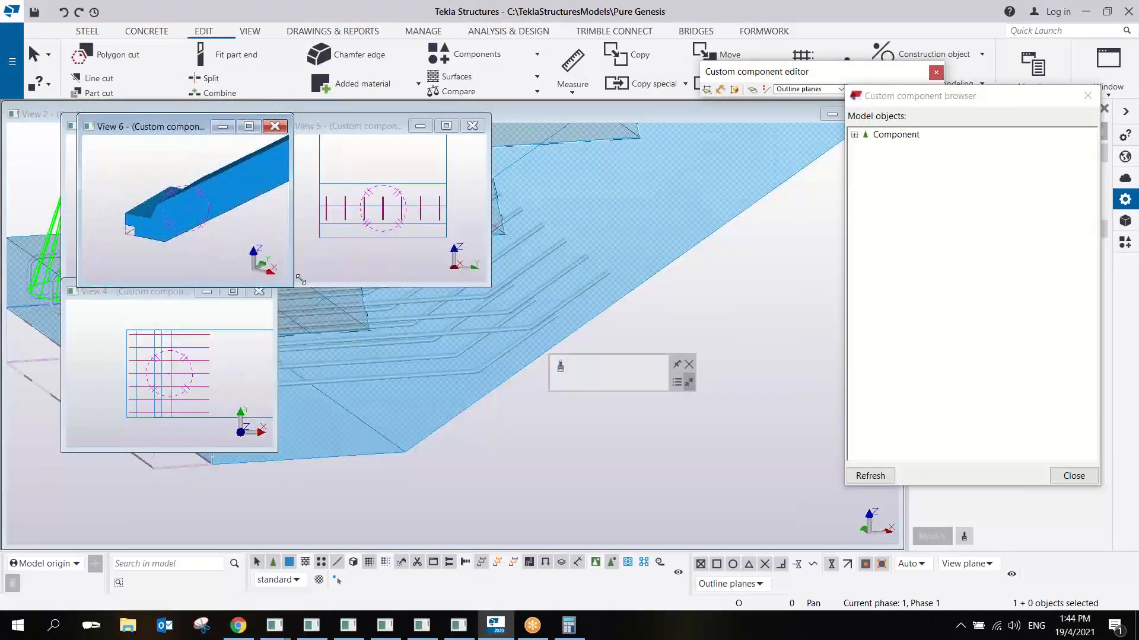
left_click_drag(289, 283, 841, 339)
- Open the component's variables list and go to the end of its component parameters
left_click_drag(895, 104, 886, 108)
left_click(876, 90)
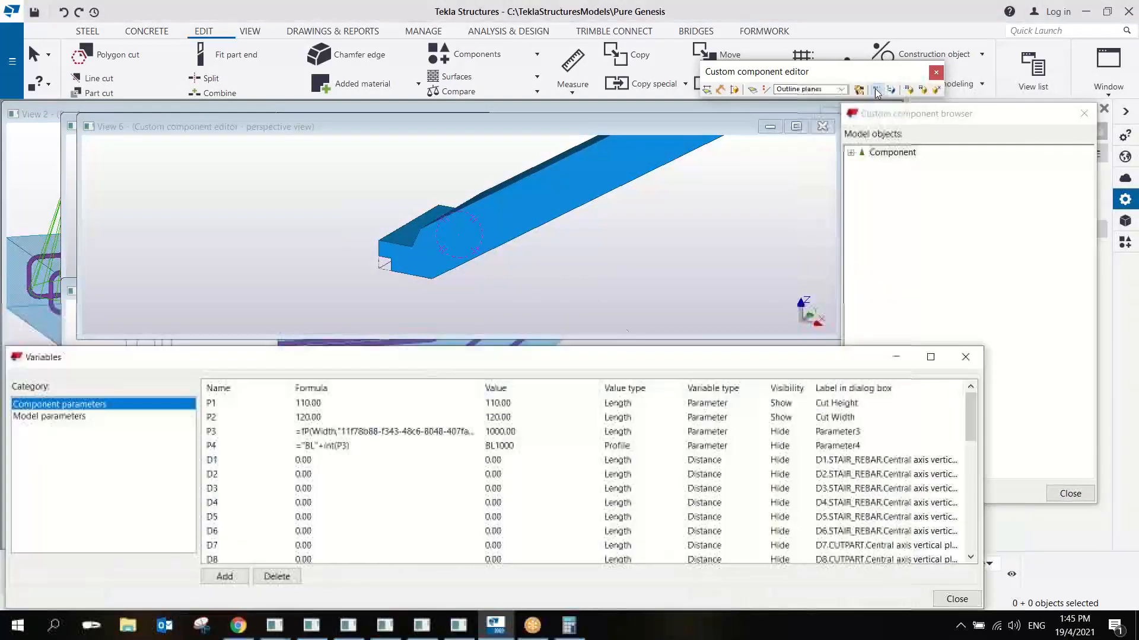
left_click_drag(973, 408, 974, 528)
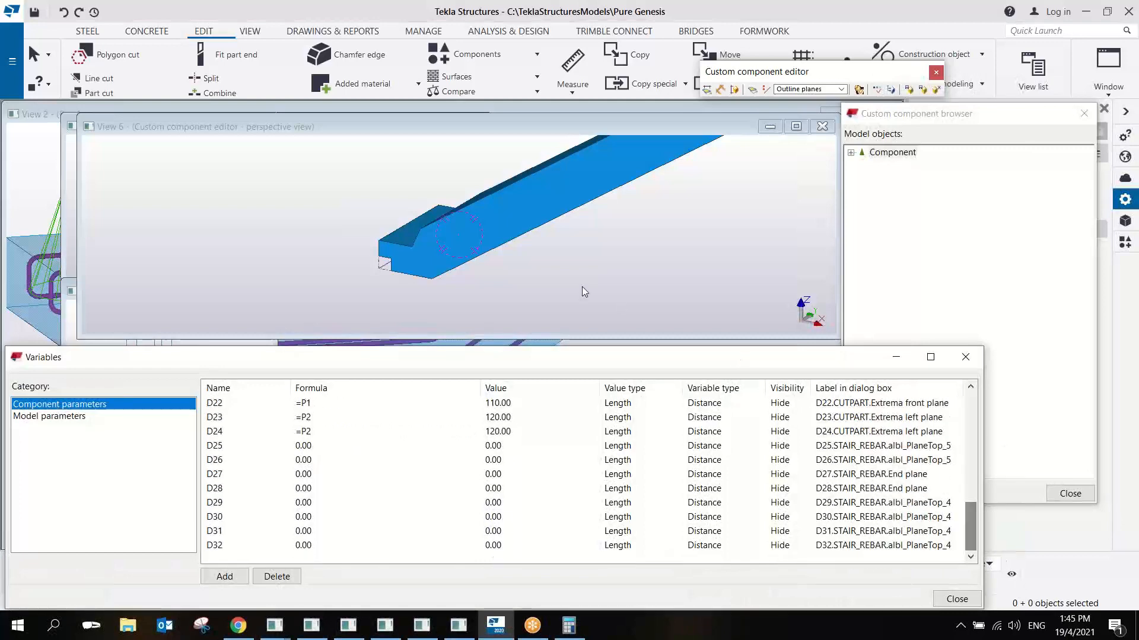
- Display the stair transparently in the perspective view so the rebar group inside its end can be seen
left_click(566, 273)
key("ctrl+2")
middle_click_drag(529, 261, 614, 219, "ctrl")
scroll(528, 272, "up", 2)
scroll(528, 272, "up", 2)
middle_click_drag(528, 272, 499, 323)
scroll(516, 229, "down", 4)
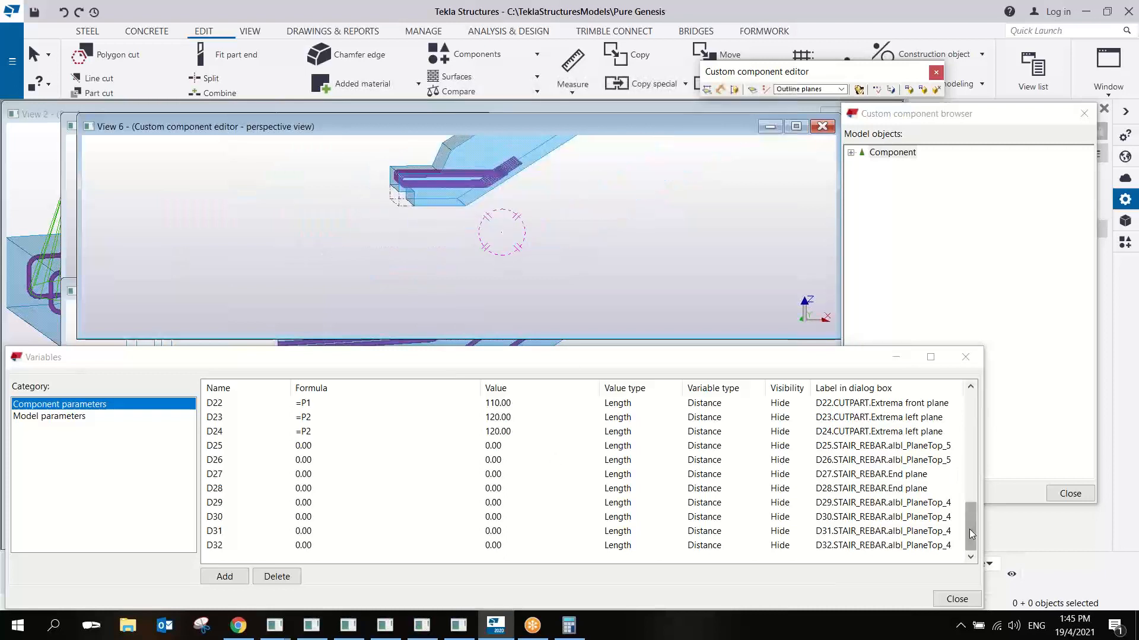
- Add a length parameter with the formula 650 and label it Lapping Length
left_click(229, 579)
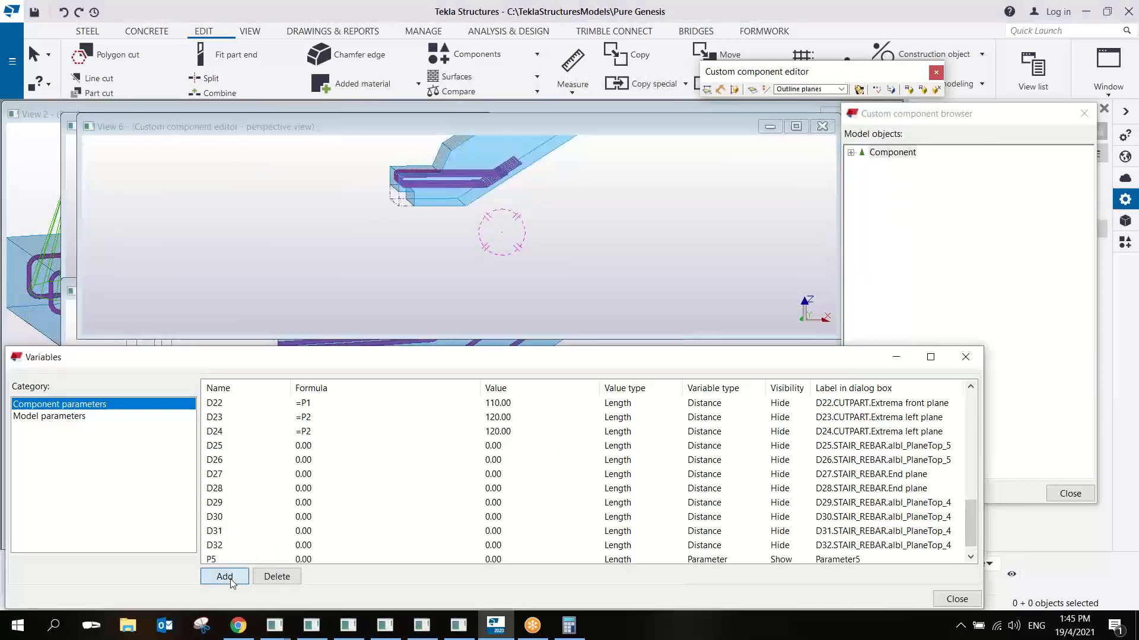
left_click(307, 560)
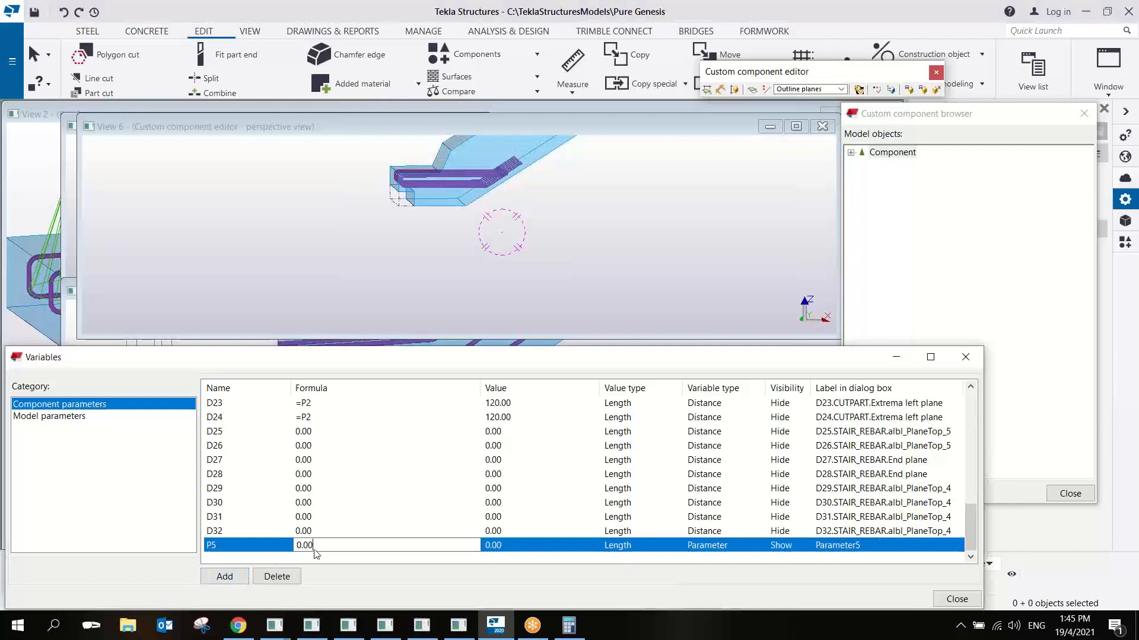
double_click(314, 548)
type("650")
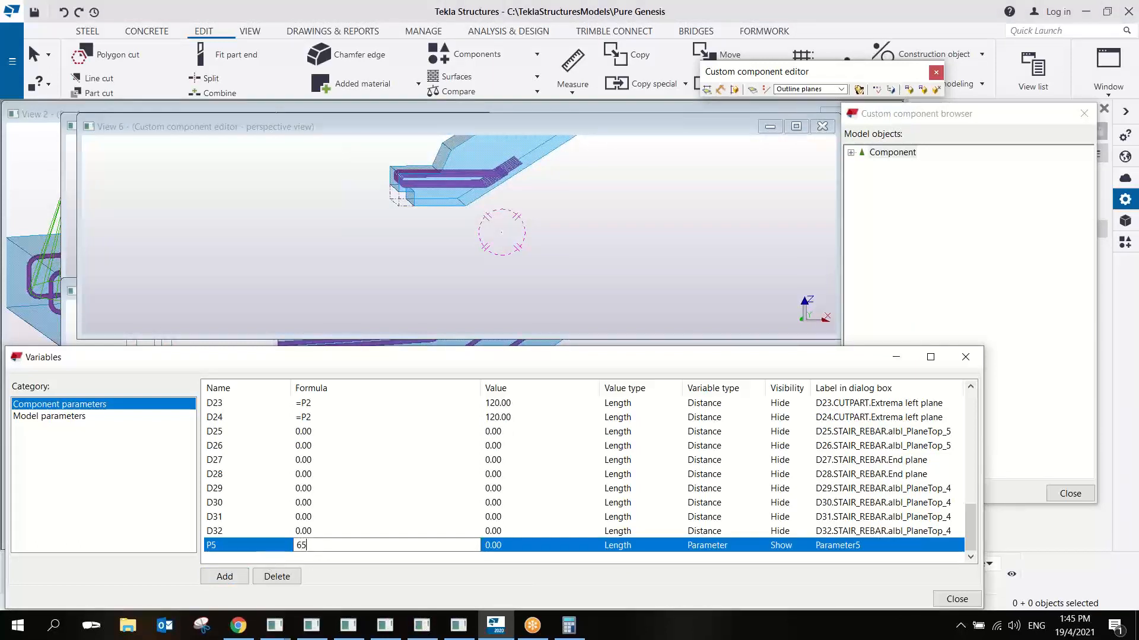
left_click(821, 545)
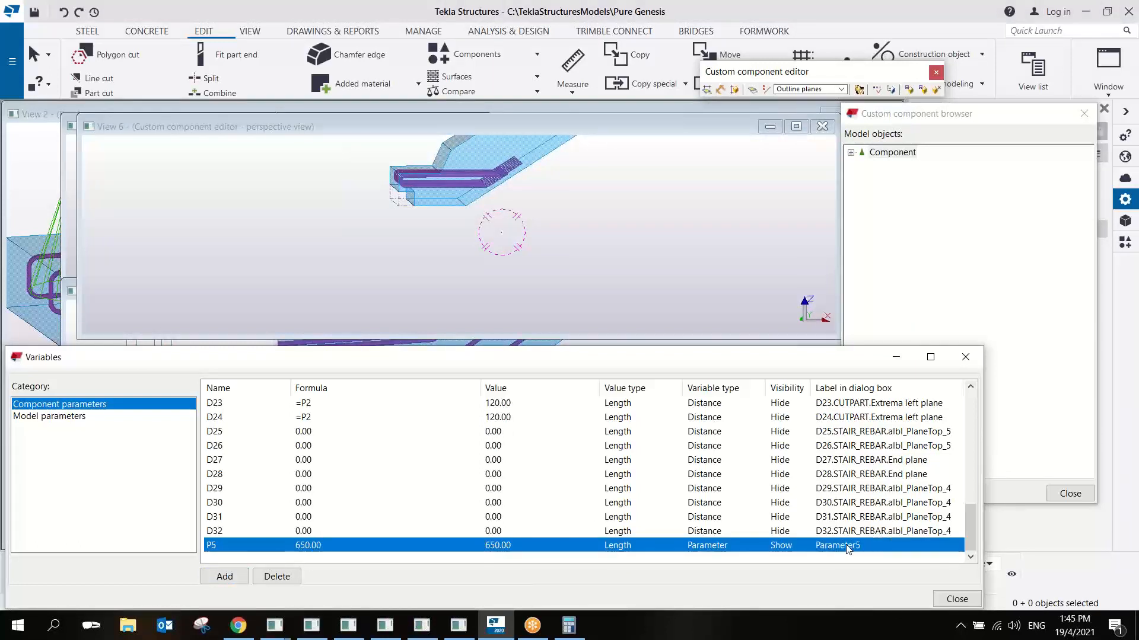
double_click(820, 545)
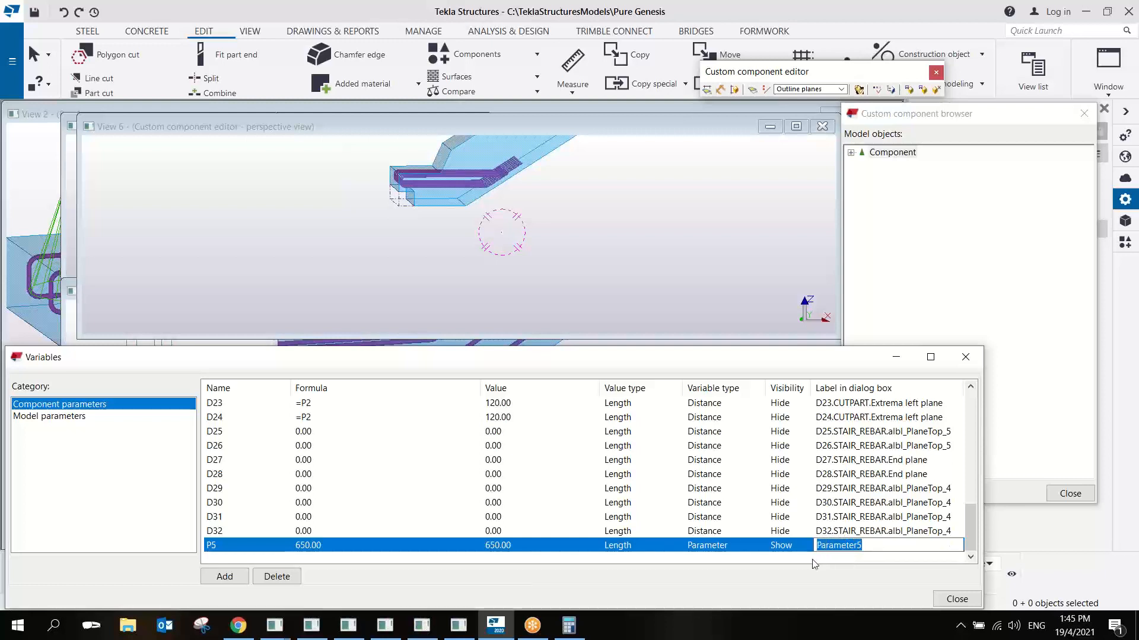
type("Lapping Length")
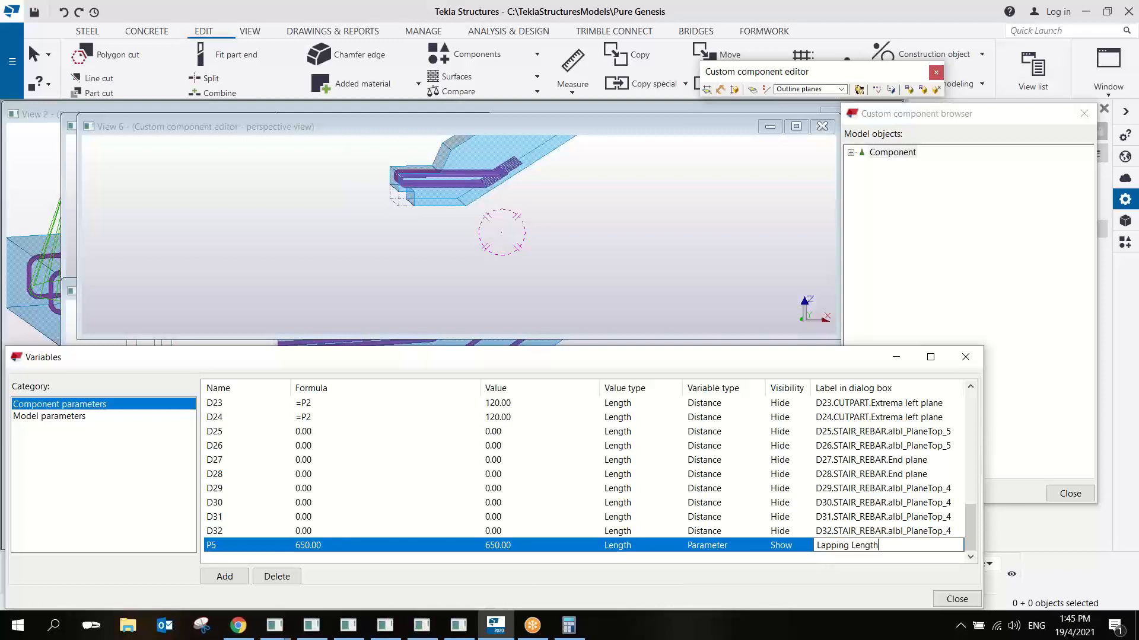
key("Return")
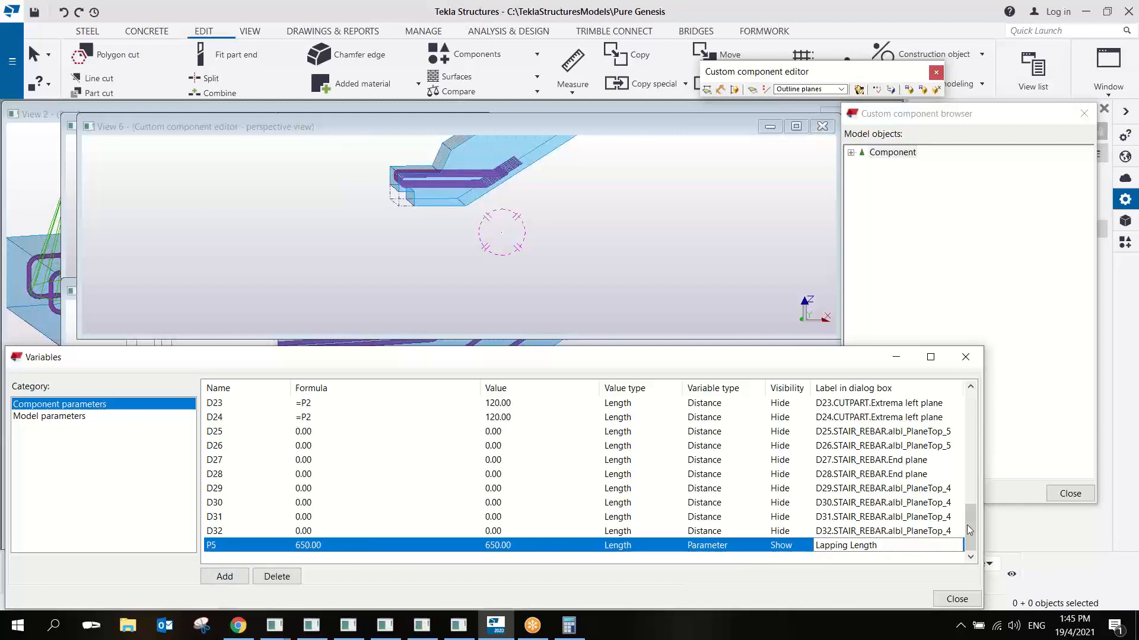
- Add two more component parameters and set the visibility of both to Hide
left_click(225, 576)
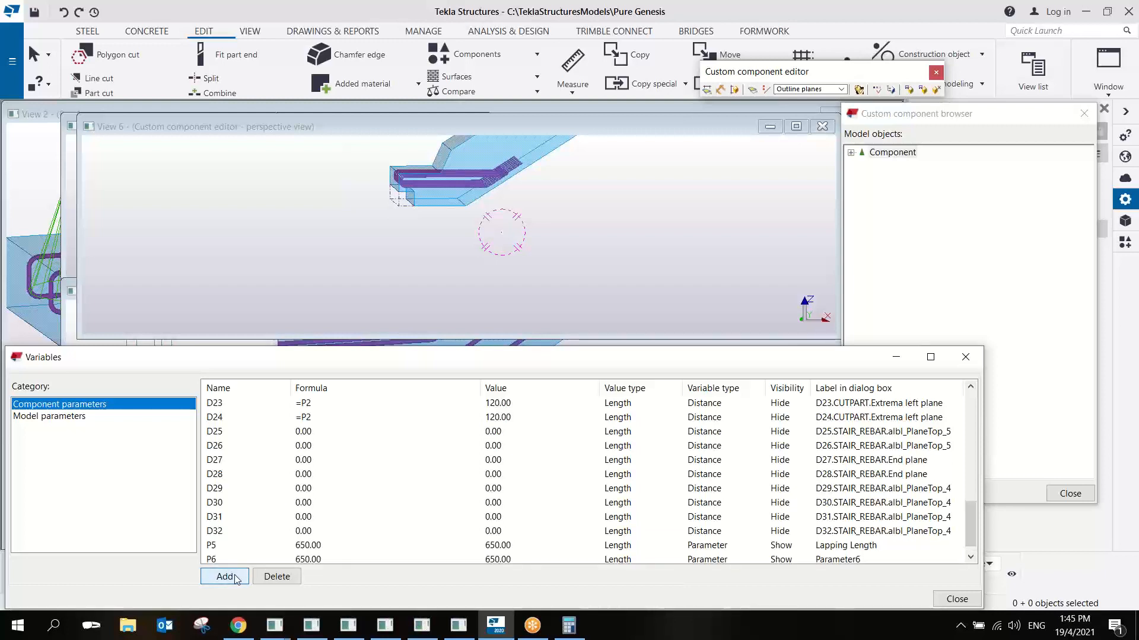
left_click(235, 578)
scroll(970, 525, "down", 1)
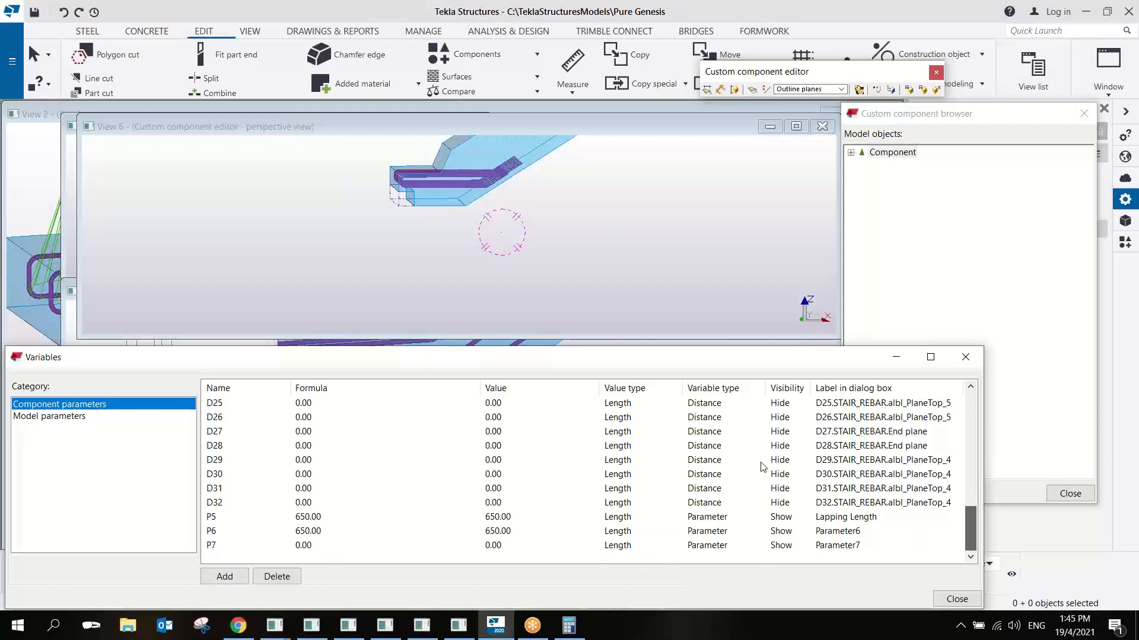
left_click(788, 535)
key("h")
left_click(788, 544)
key("h")
- Select the stair rebar group in the perspective view and look at the dimensions along its sloping legs
middle_click_drag(589, 266, 594, 299)
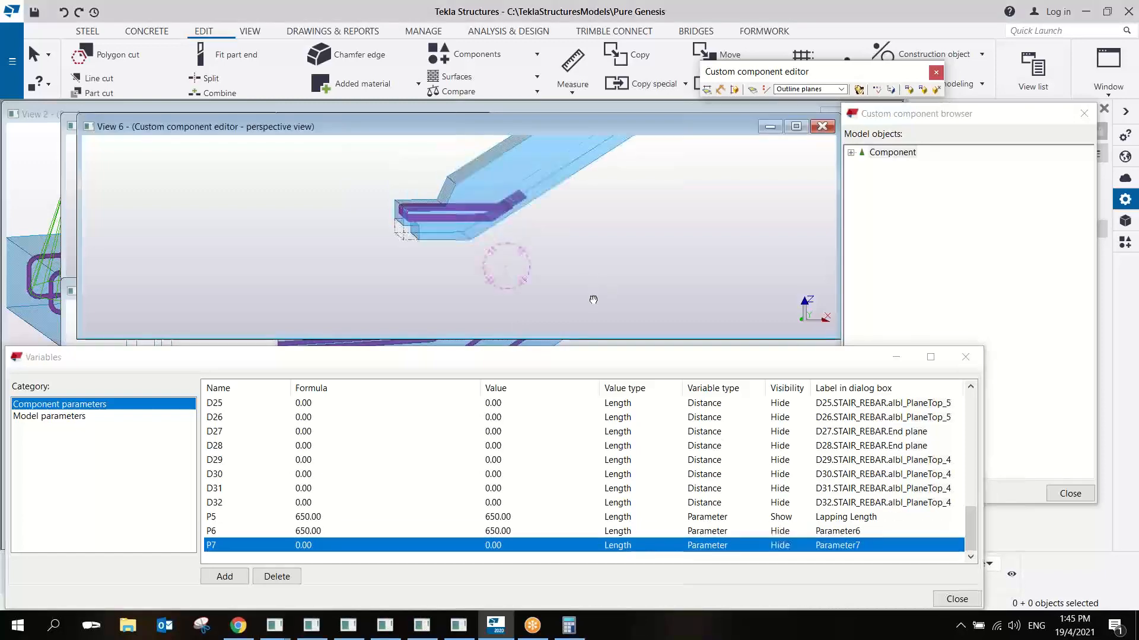
scroll(513, 241, "up", 5)
left_click(500, 219)
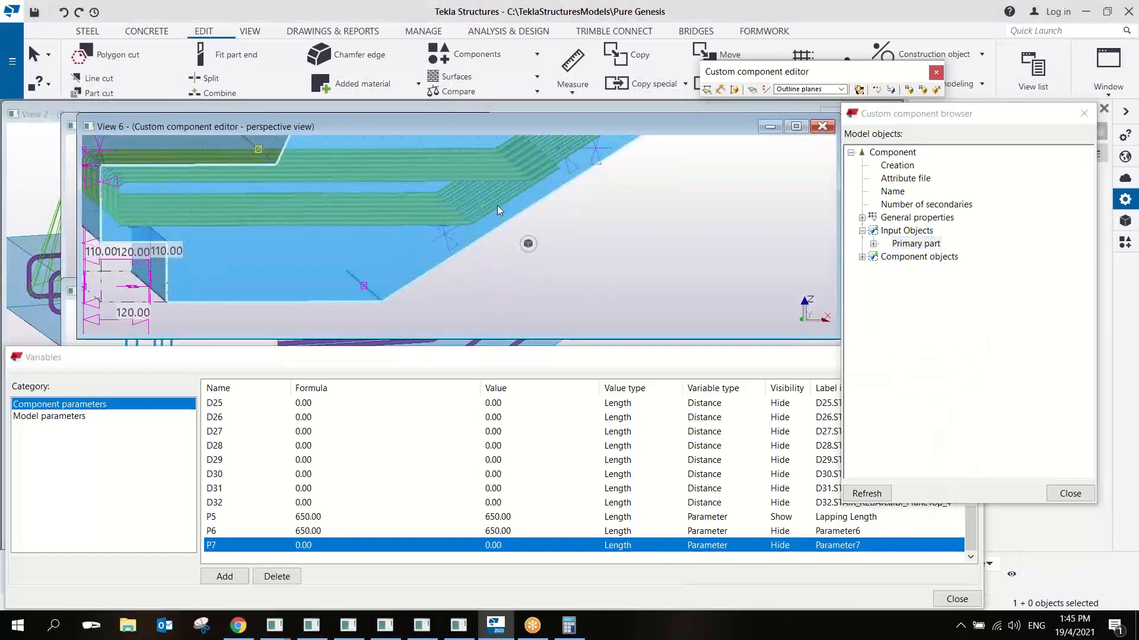
left_click(497, 206)
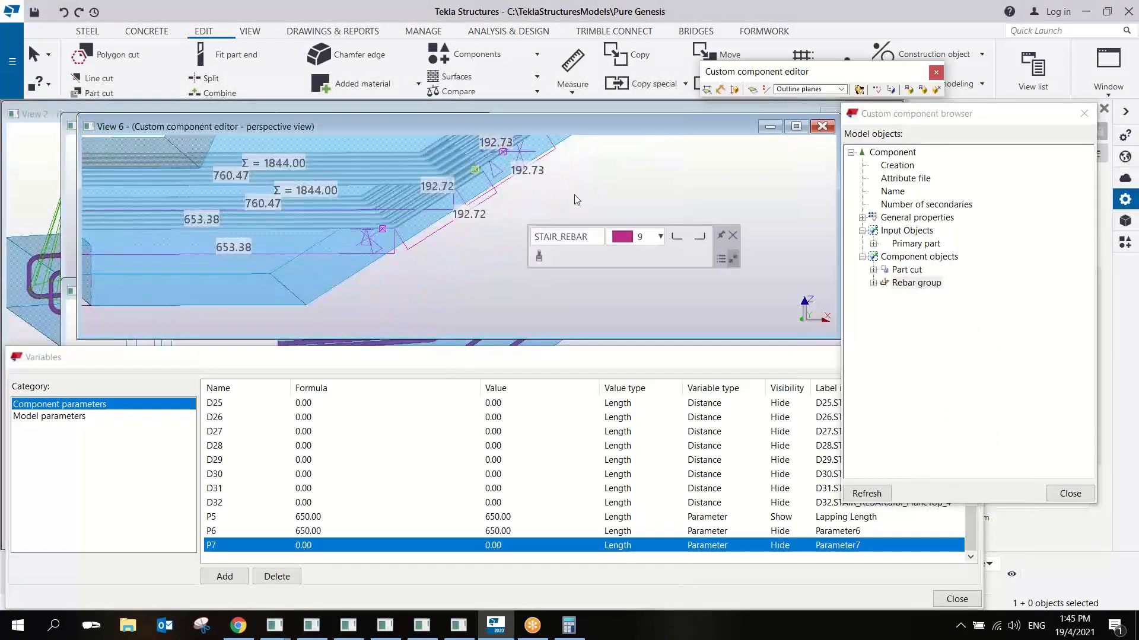
mouse_move(574, 200)
middle_mouse_down("ctrl")
mouse_move(442, 208)
mouse_move(397, 231)
mouse_move(400, 216)
mouse_move(461, 266)
mouse_move(477, 299)
middle_mouse_up("ctrl")
scroll(412, 215, "up", 1)
middle_click_drag(540, 254, 575, 219)
middle_click_drag(403, 244, 551, 245)
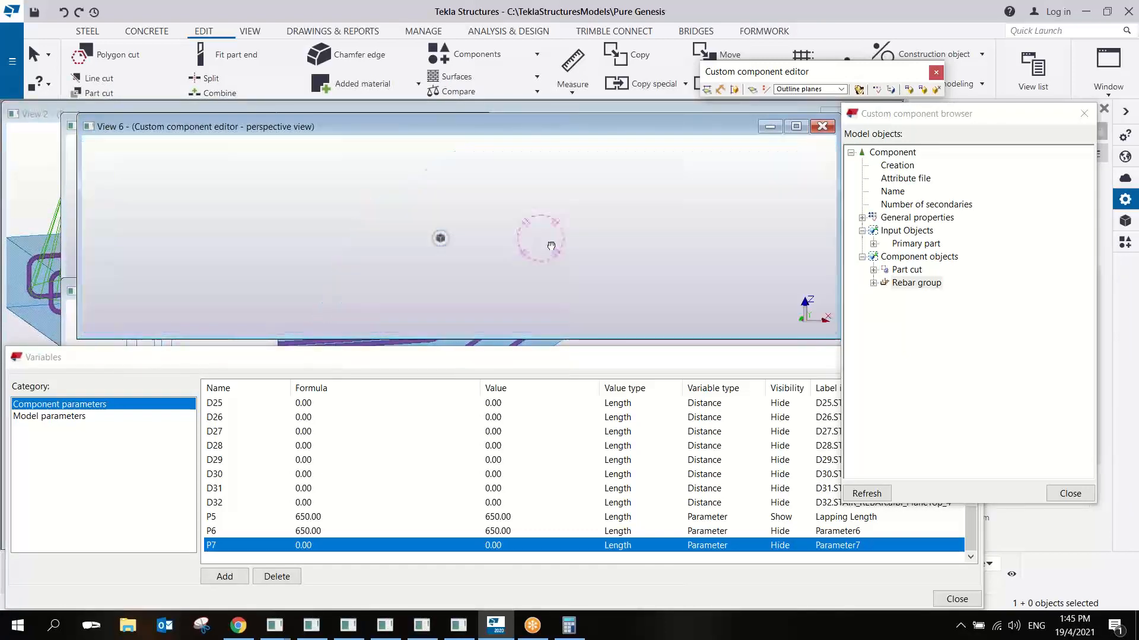
- Inspect the rebar group in plan and 3D, checking its leg dimensions and the end handle of the upper sloping leg
key("ctrl+p")
scroll(505, 260, "up", 2)
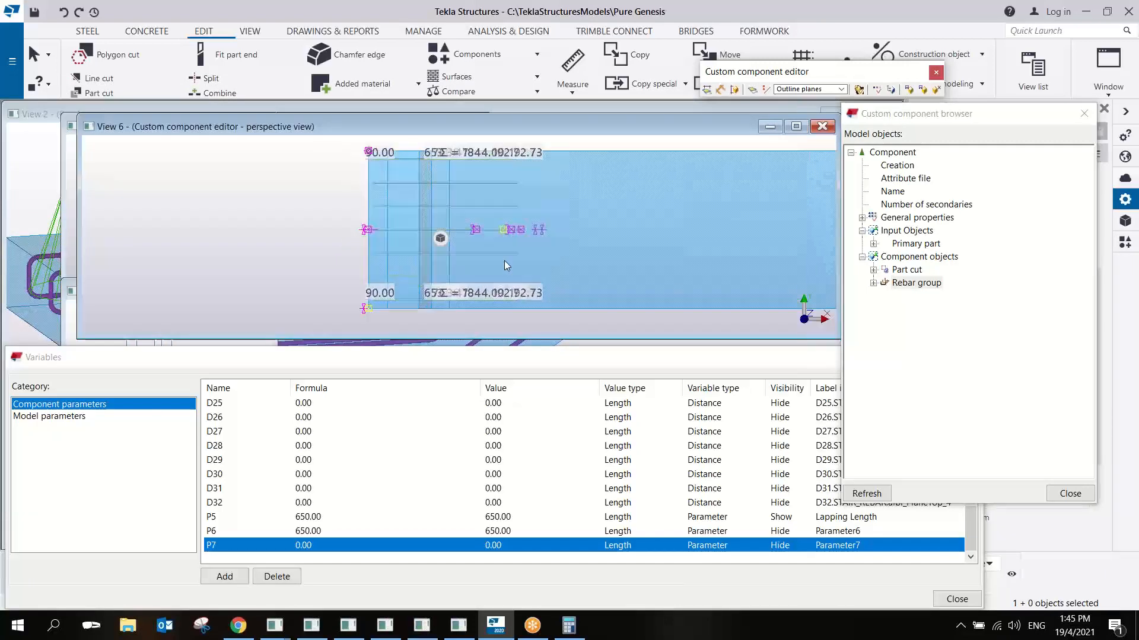
key("ctrl+p")
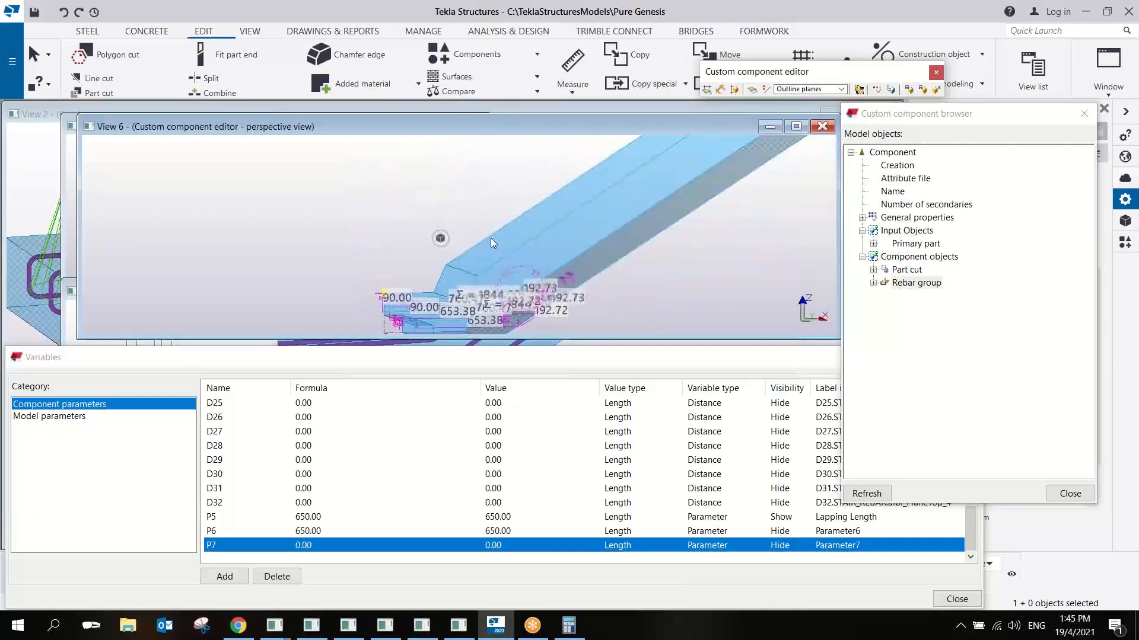
scroll(546, 300, "up", 4)
scroll(552, 268, "up", 2)
mouse_move(551, 271)
middle_mouse_down()
mouse_move(568, 204)
mouse_move(554, 221)
mouse_move(566, 237)
mouse_move(623, 249)
mouse_move(557, 241)
mouse_move(586, 244)
mouse_move(585, 273)
middle_mouse_up()
scroll(581, 268, "down", 5)
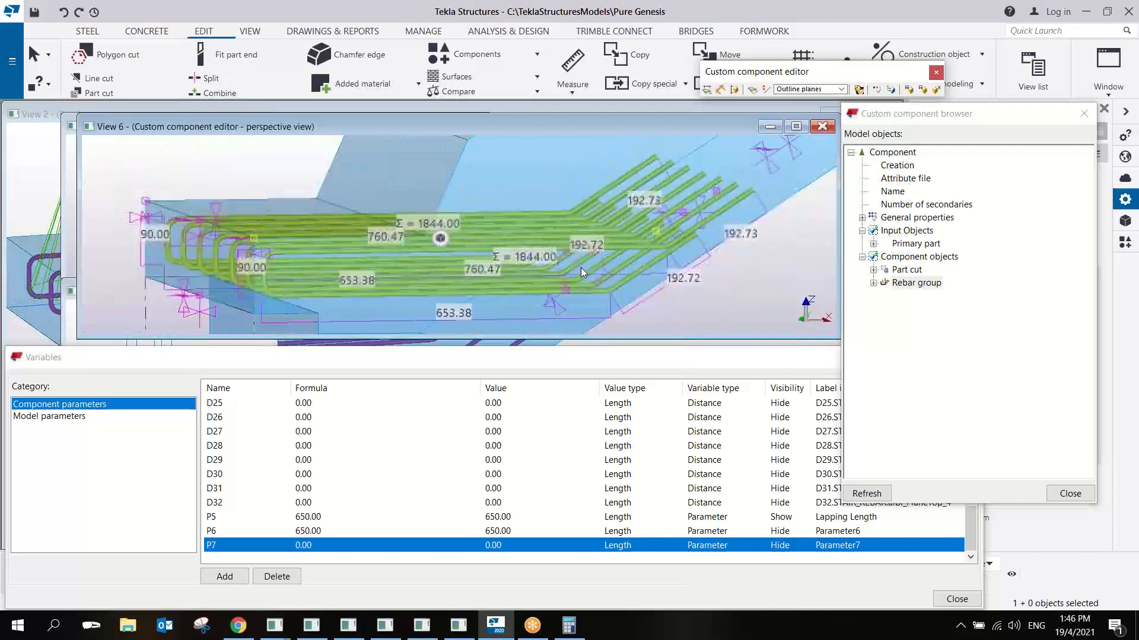
scroll(651, 237, "up", 5)
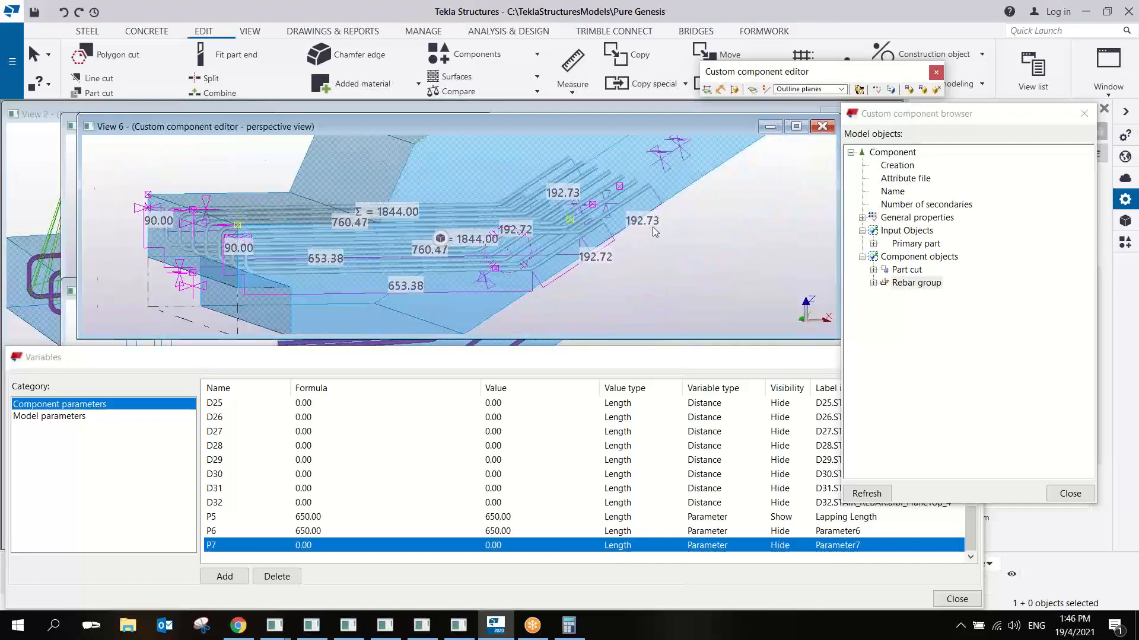
middle_click_drag(636, 212, 590, 168)
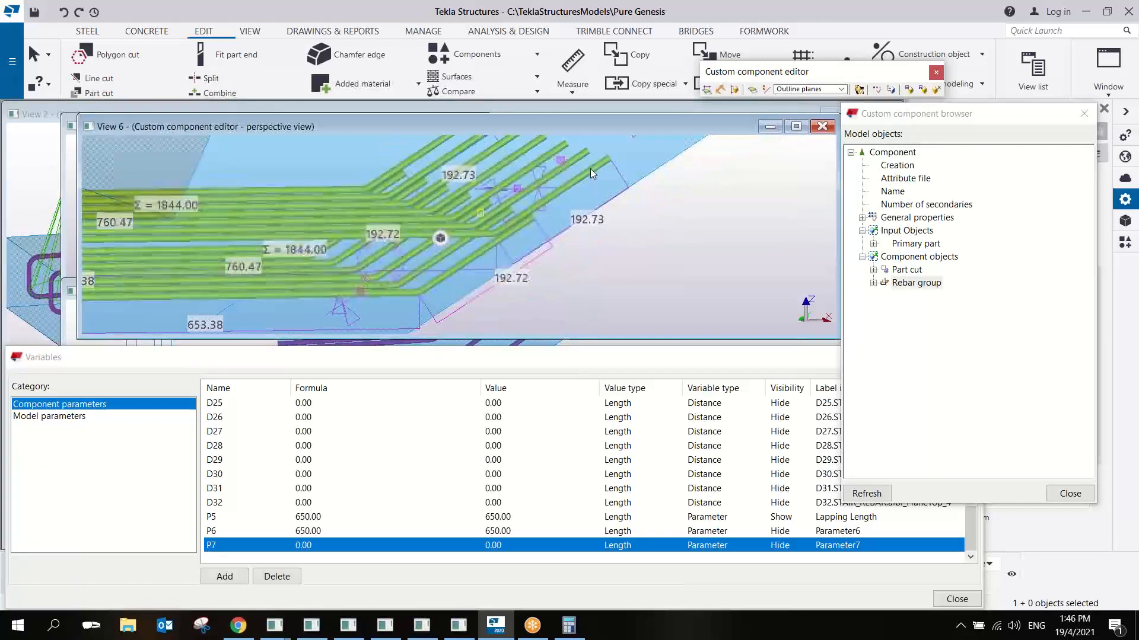
left_click(561, 160)
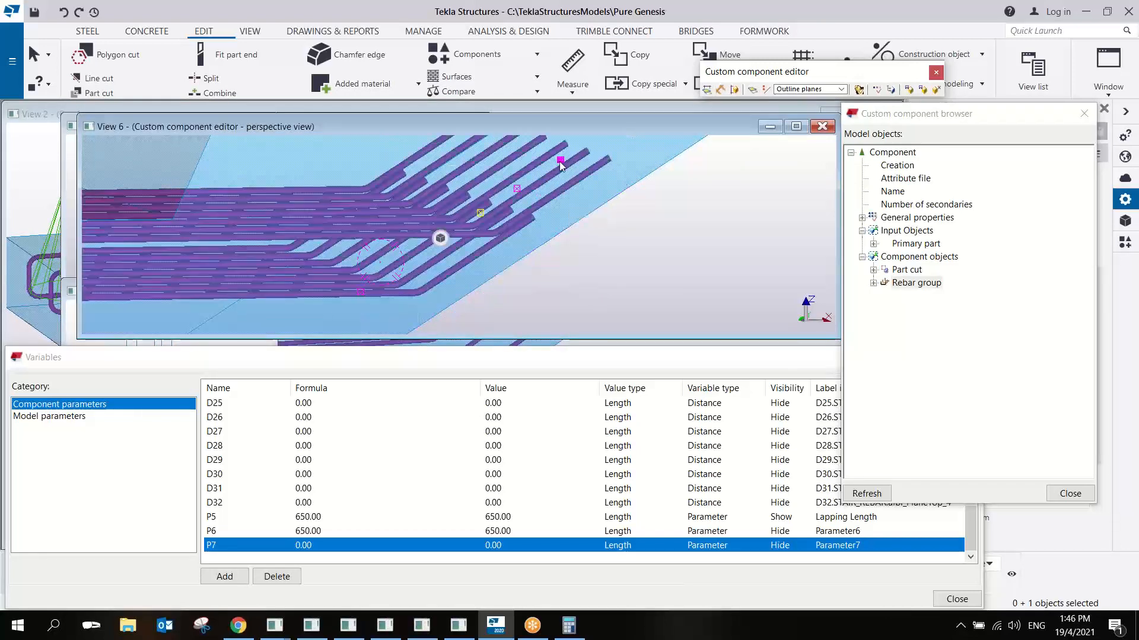
key("ctrl+p")
scroll(528, 230, "up", 2)
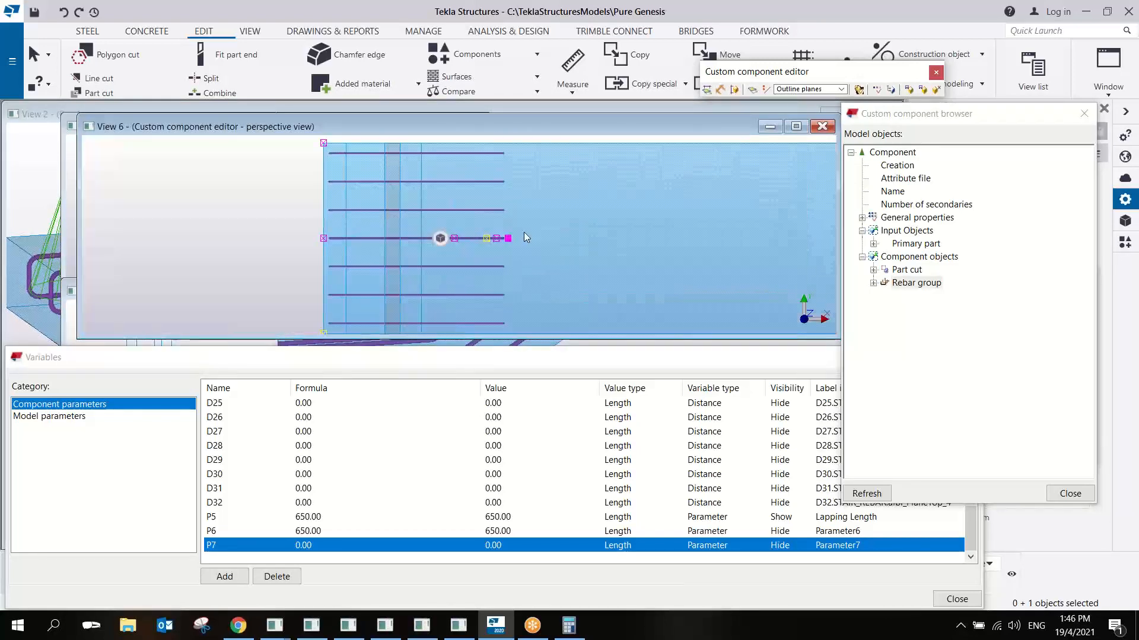
- Enlarge the component editor's front view and select the rebar group to show its dimensions at the sloping legs
key("ctrl+Tab")
left_click(215, 247)
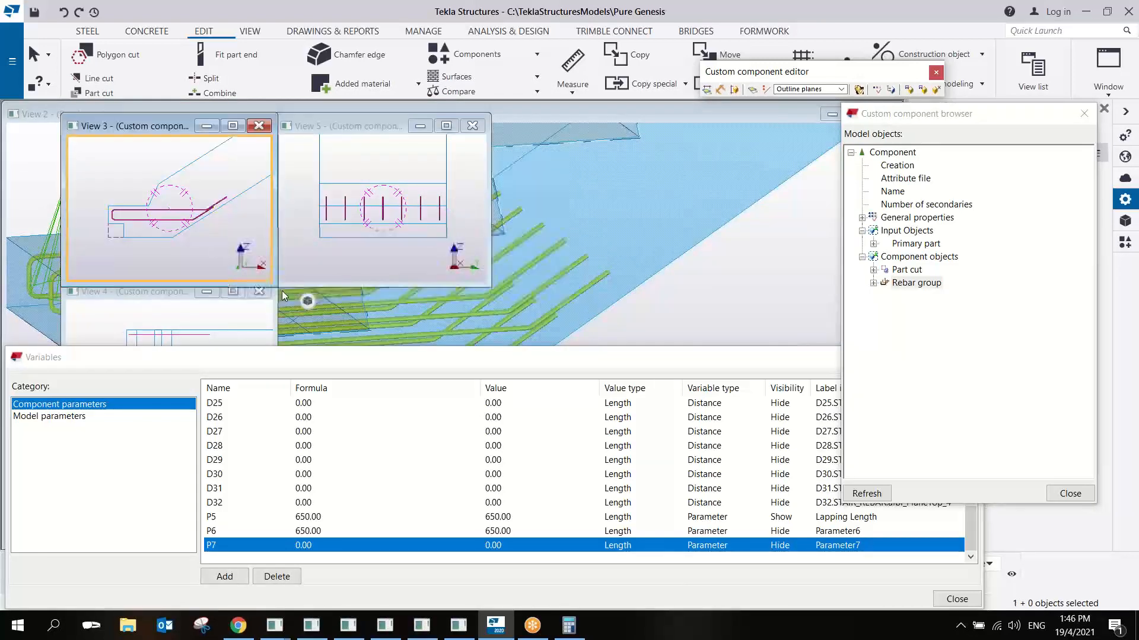
left_click_drag(277, 286, 825, 396)
scroll(491, 262, "up", 2)
scroll(491, 262, "up", 2)
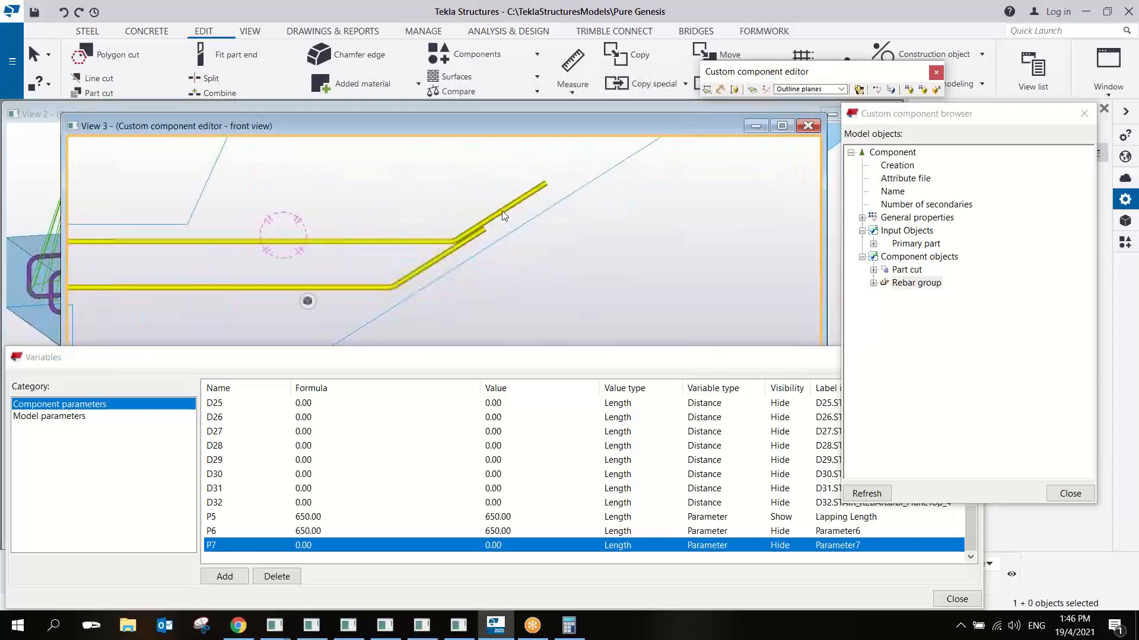
left_click(503, 213)
scroll(533, 229, "up", 2)
scroll(534, 225, "up", 1)
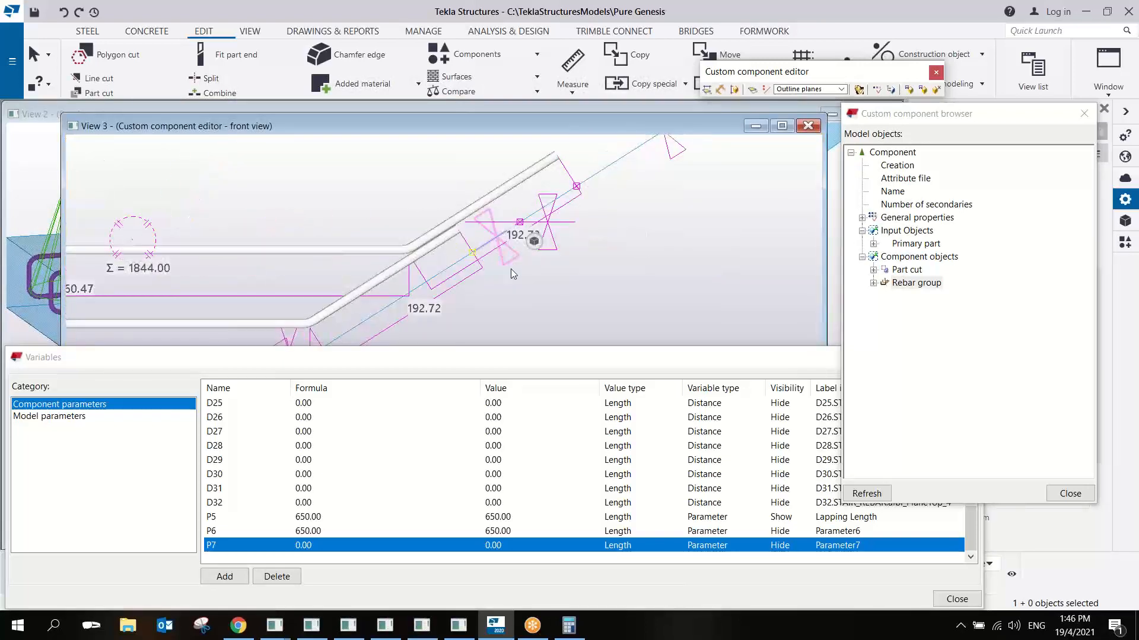
middle_click_drag(511, 269, 538, 243)
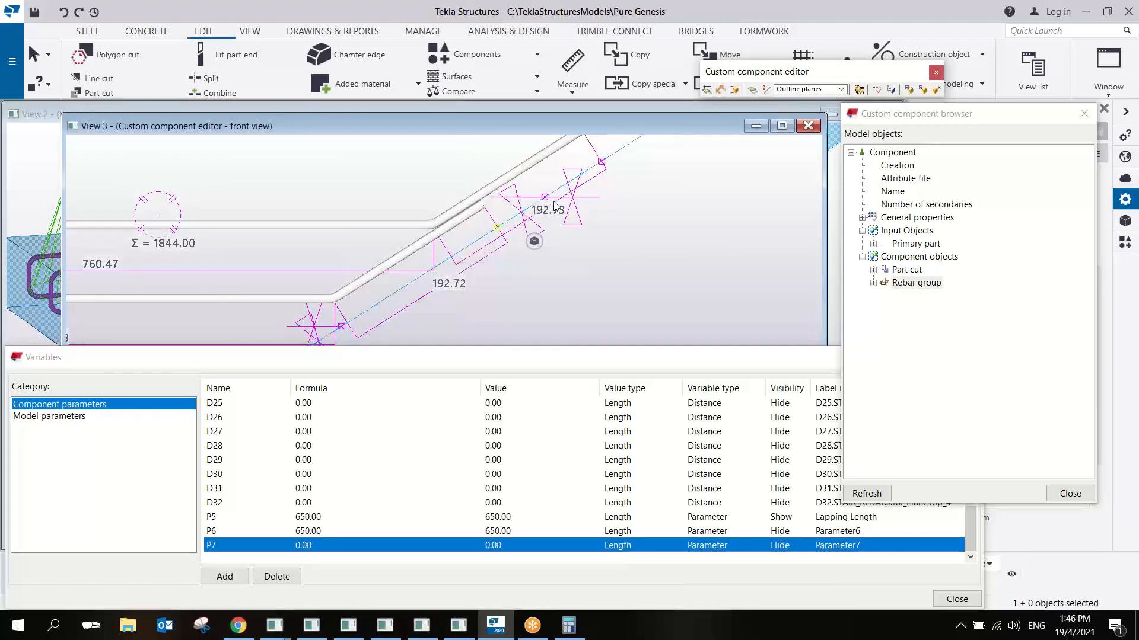
- Measure the lengths of the upper and lower sloping rebar legs in the front view
middle_click_drag(562, 188, 565, 211)
left_click(577, 64)
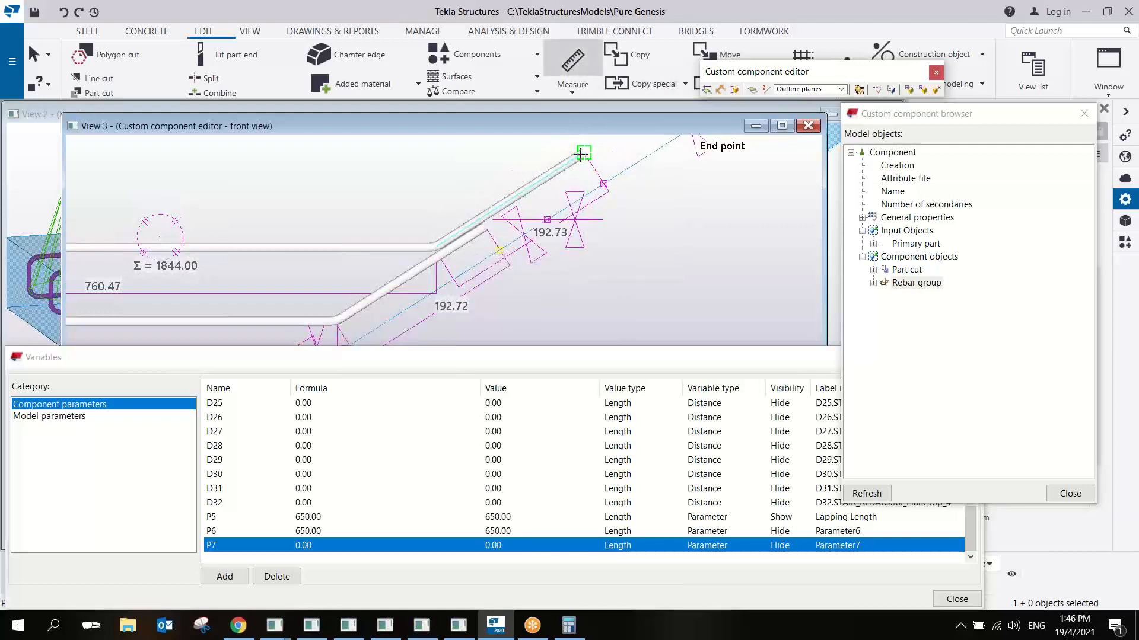
left_click(435, 249)
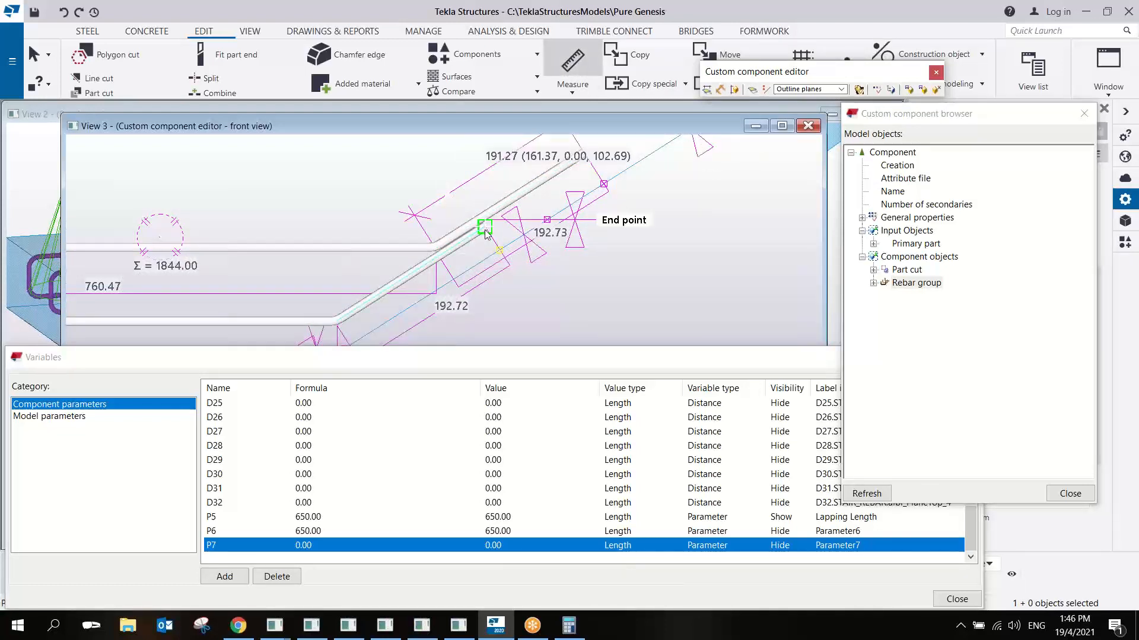
left_click(341, 320)
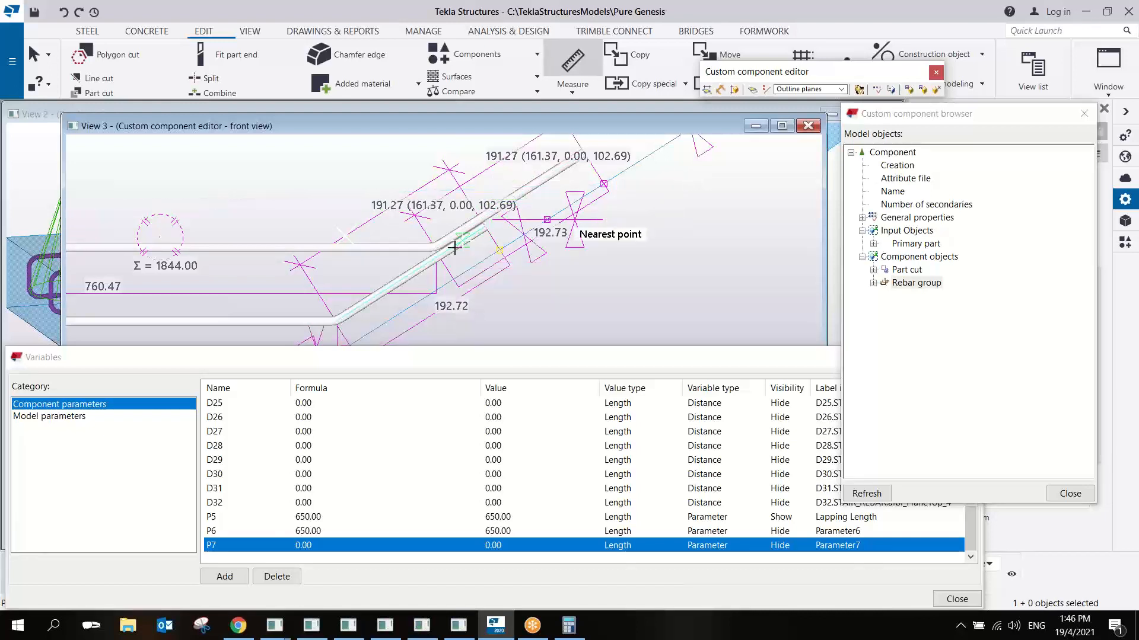
right_click(653, 211)
left_click(676, 218)
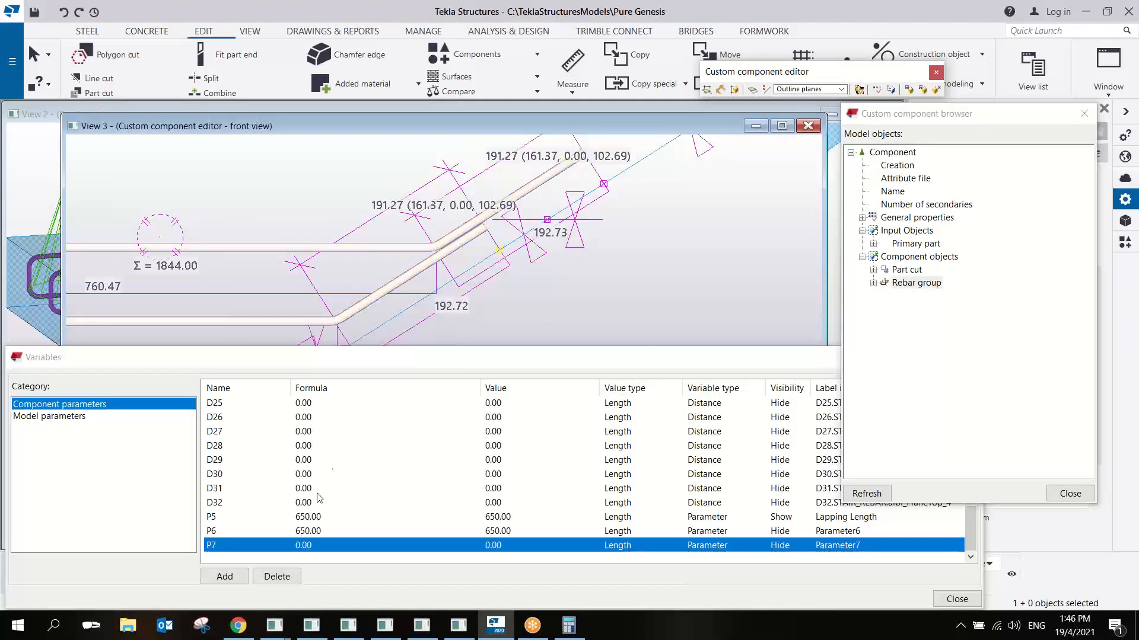
- Delete the unused parameter P7 and set the formula of parameter P6 to 191.27
left_click(277, 575)
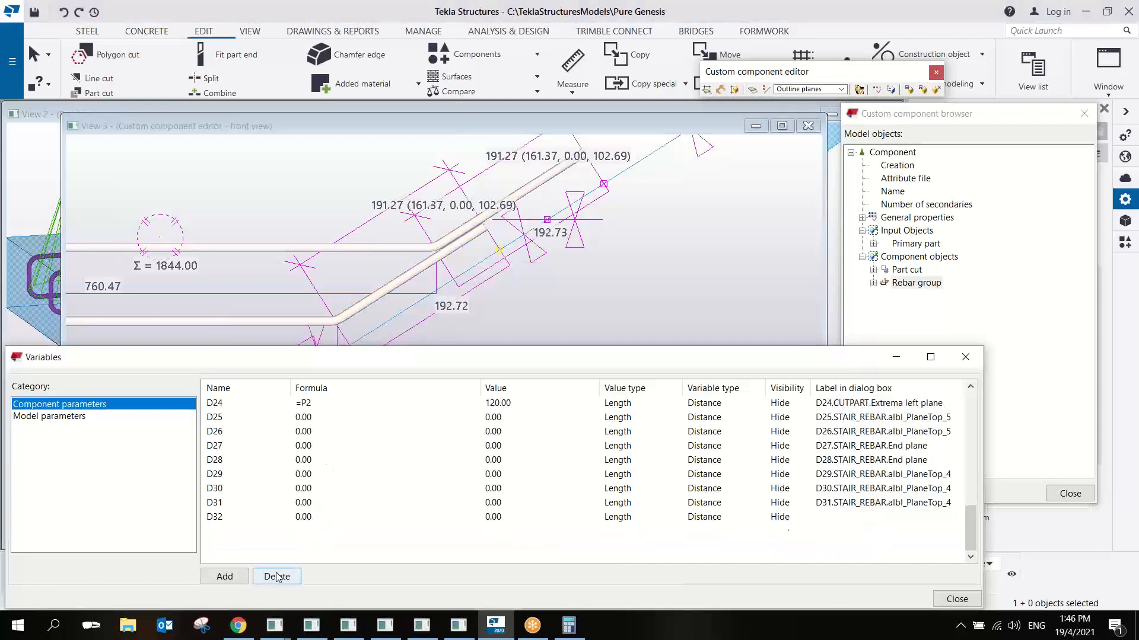
left_click(318, 547)
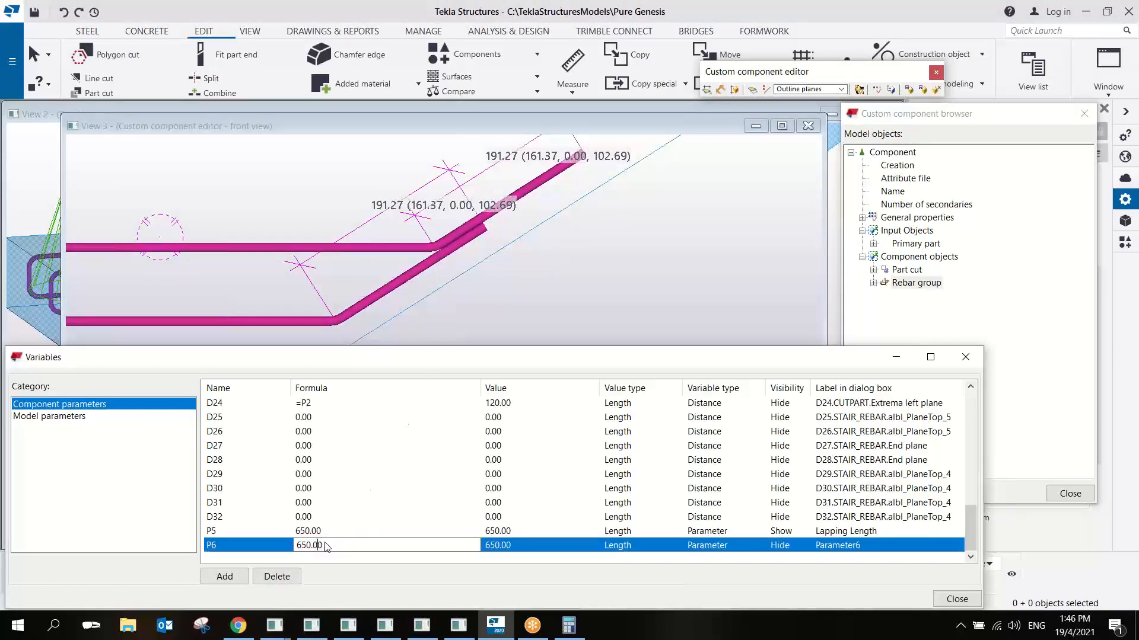
type("191")
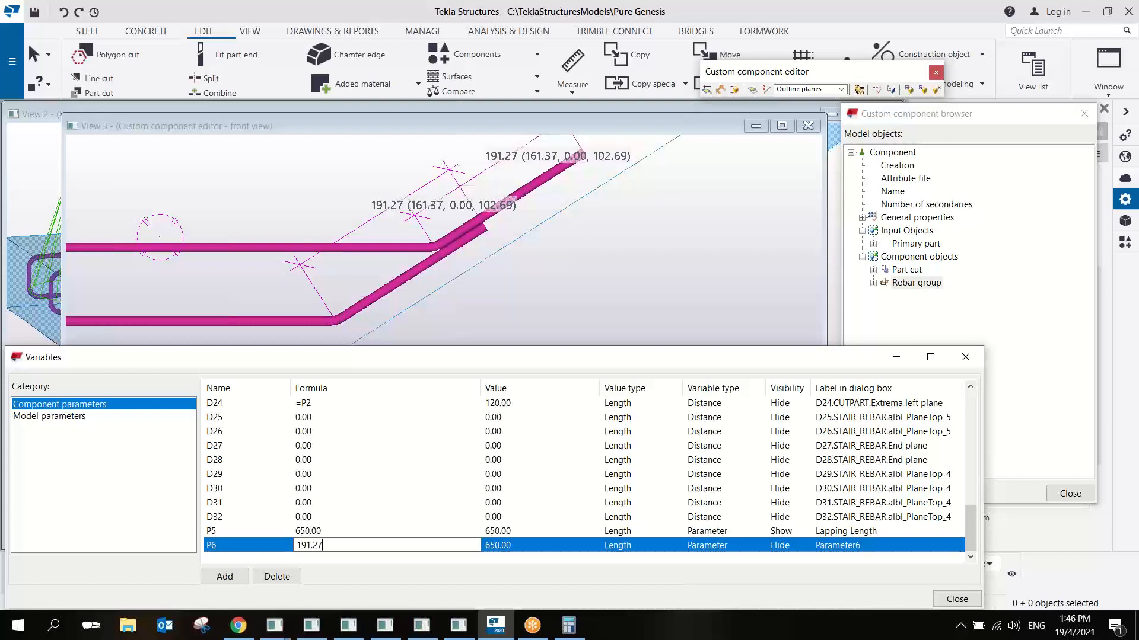
type(".27")
key("Return")
- Add a length parameter P7 with the formula =P5-P6 and set its visibility to Hide
left_click(224, 577)
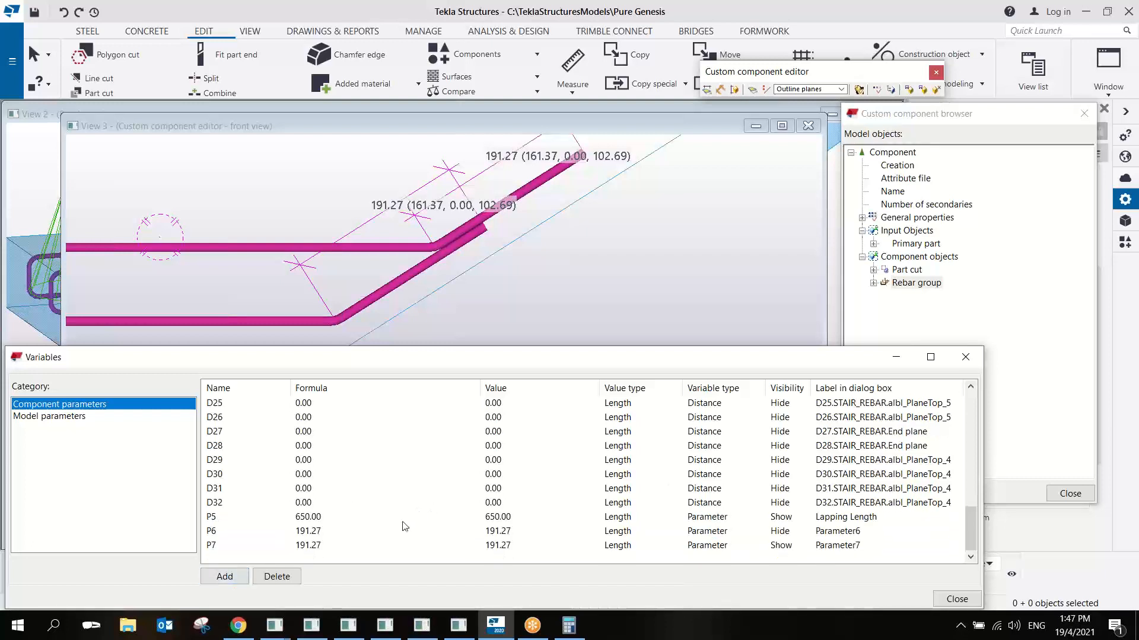
left_click(323, 545)
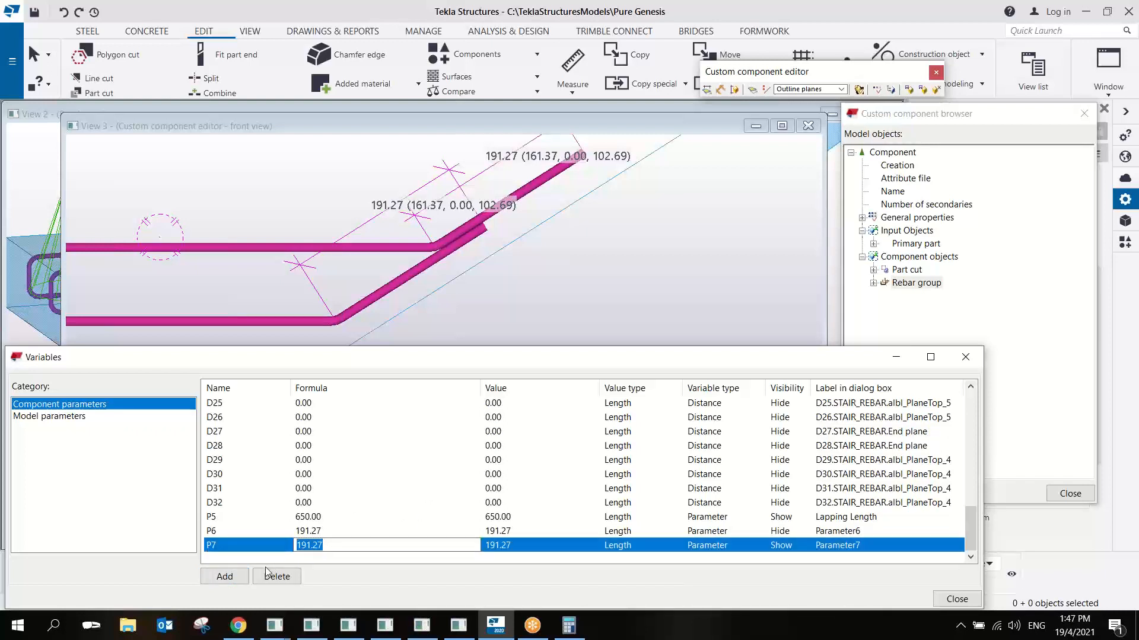
type("=")
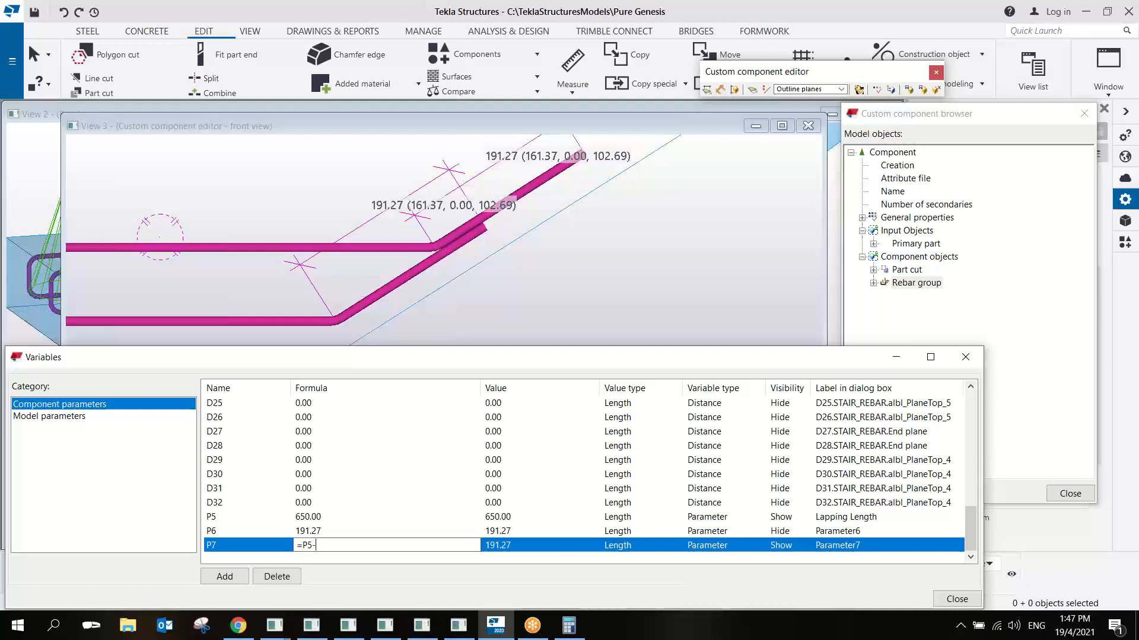
type("P5-19")
key("BackSpace")
key("Return")
double_click(785, 545)
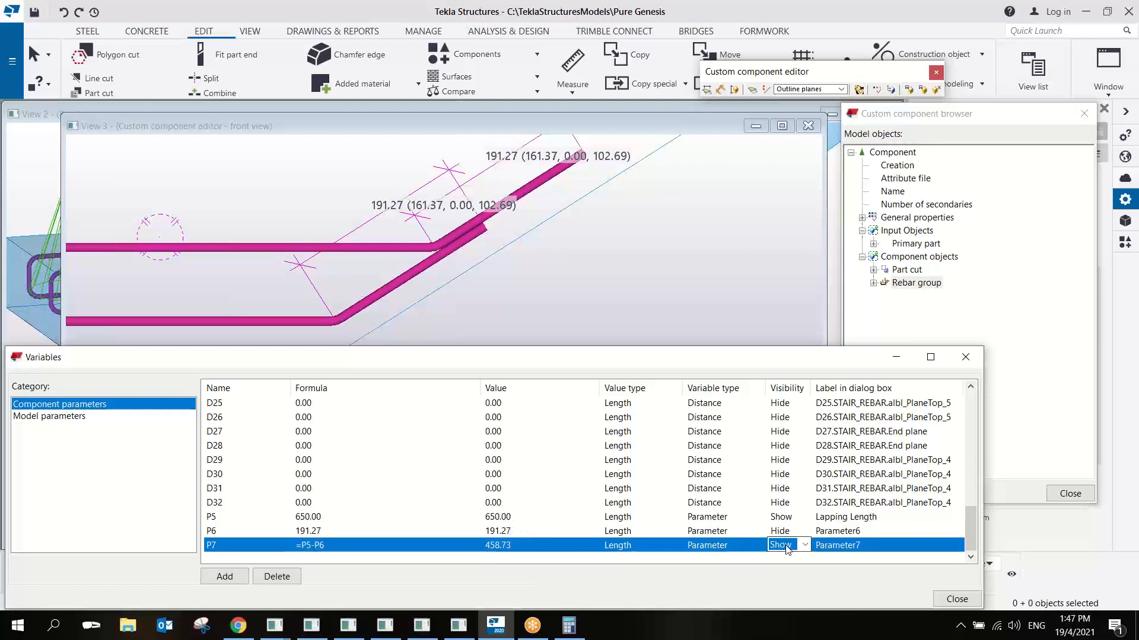
- Link the rebar group's Start property to the variable with the equation P7
left_click(220, 546)
middle_click_drag(557, 200, 507, 206)
scroll(504, 208, "down", 3)
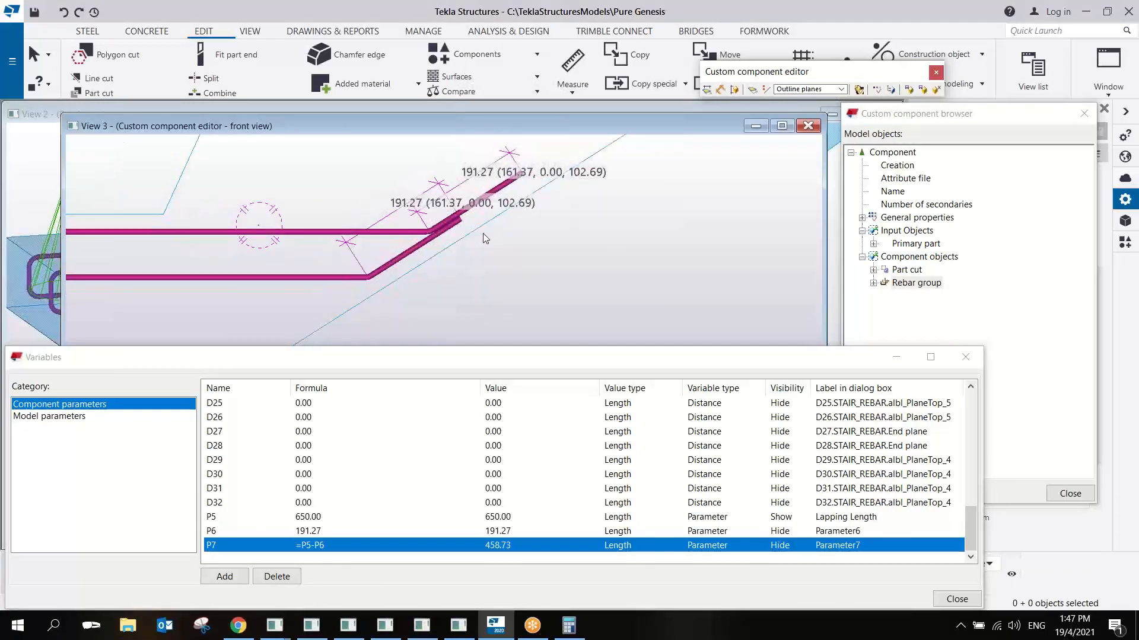
left_click(452, 232)
left_click(1019, 309)
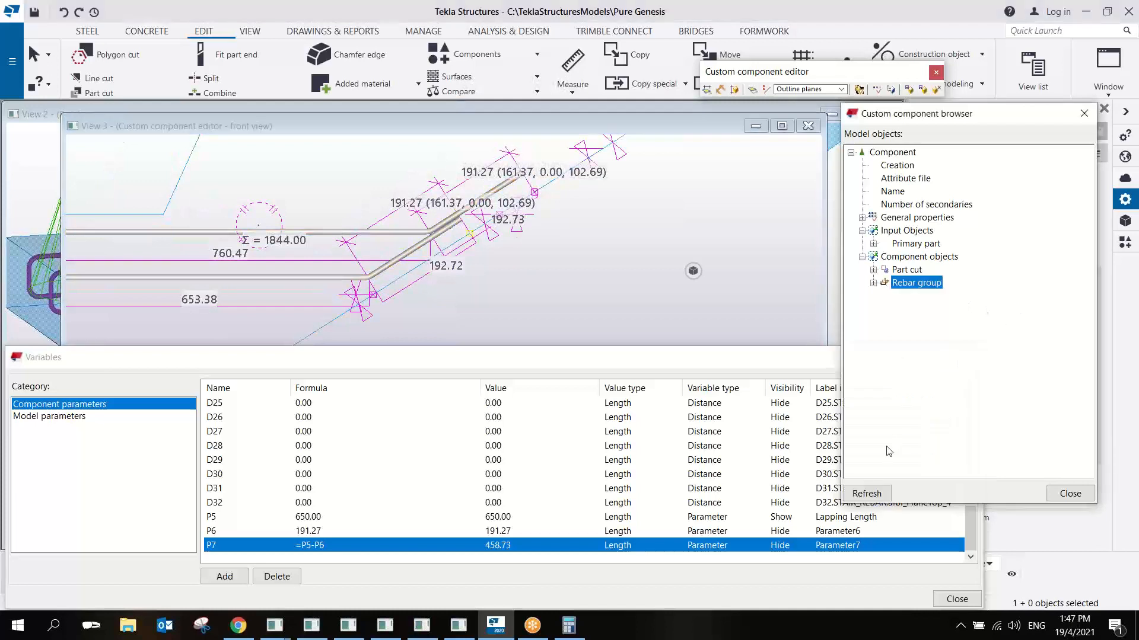
left_click(873, 283)
left_click(885, 296)
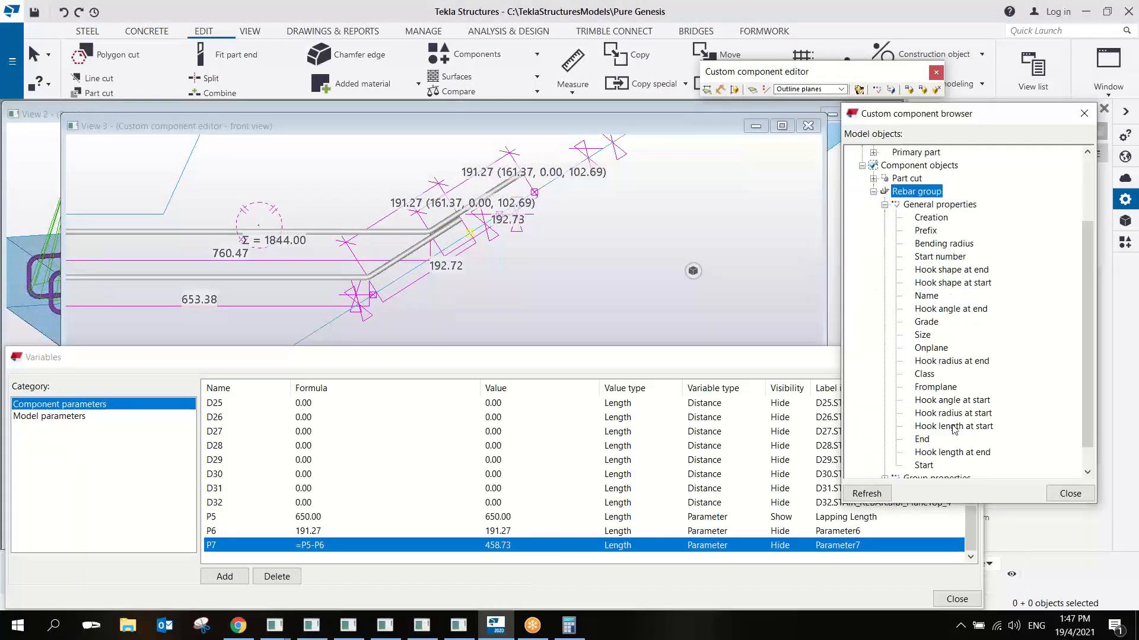
right_click(929, 466)
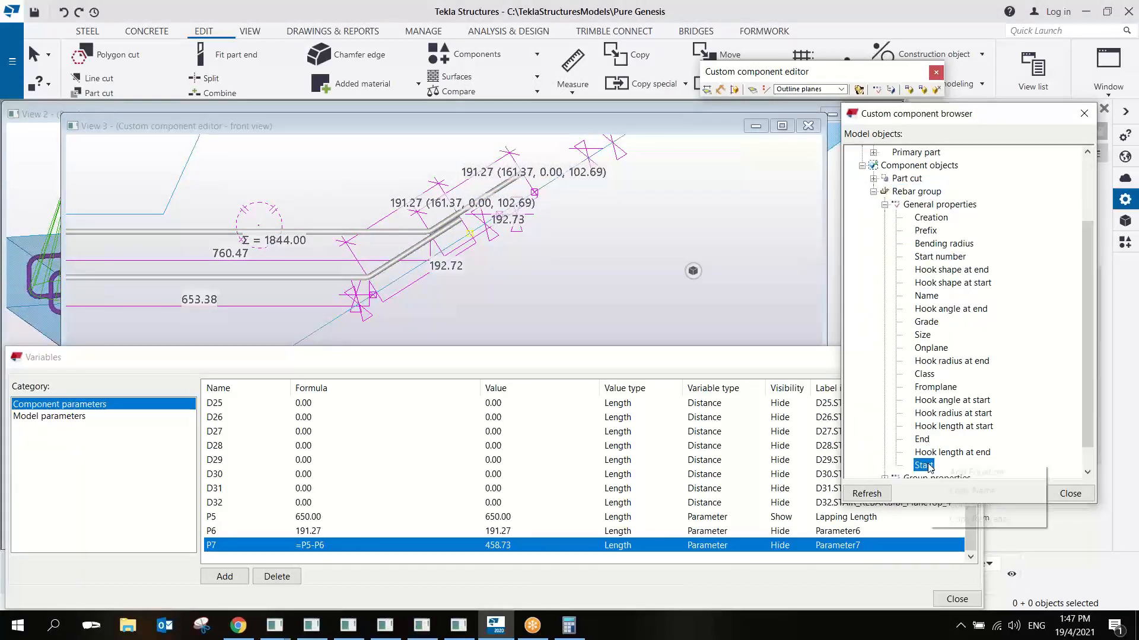
left_click(948, 472)
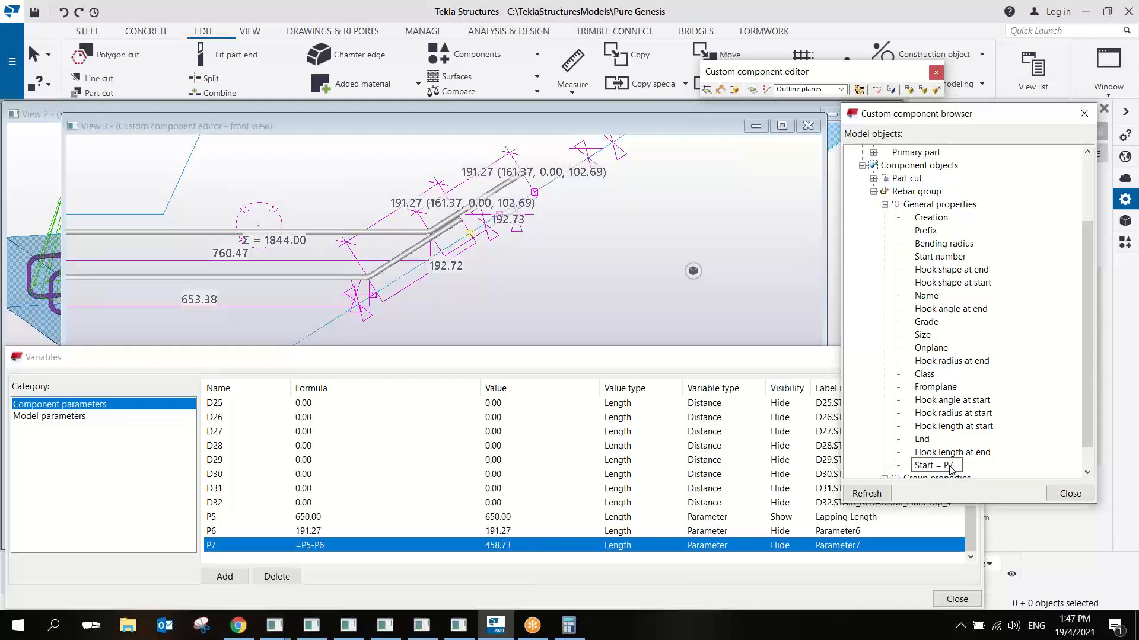
- Add the equation P7 to the rebar group's End property and check the legs in the front view
left_click(925, 440)
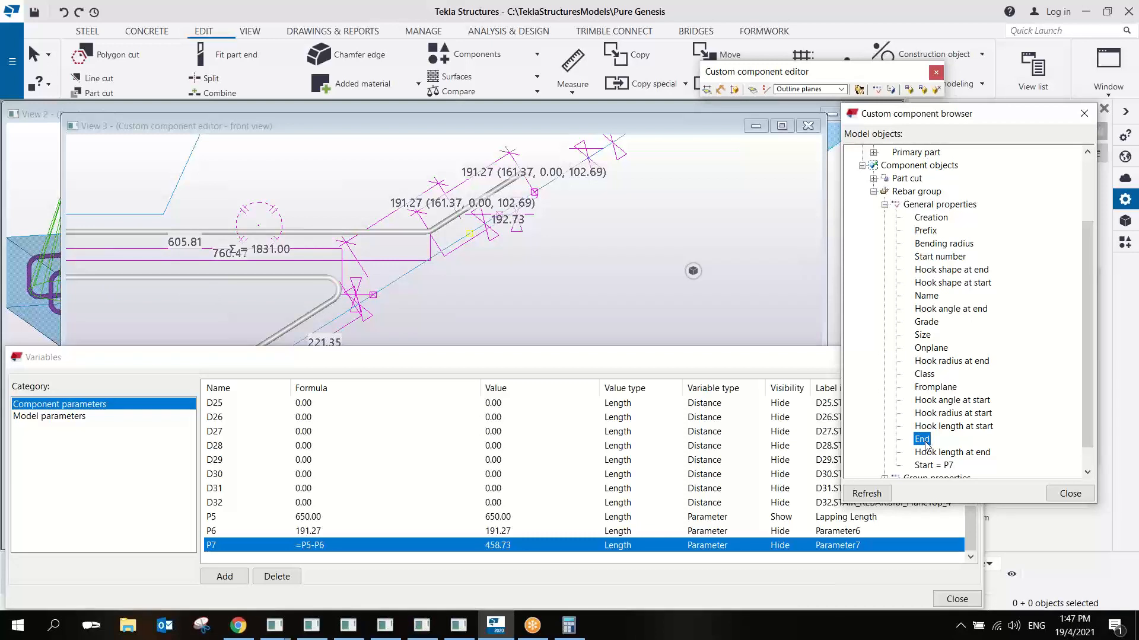
right_click(925, 445)
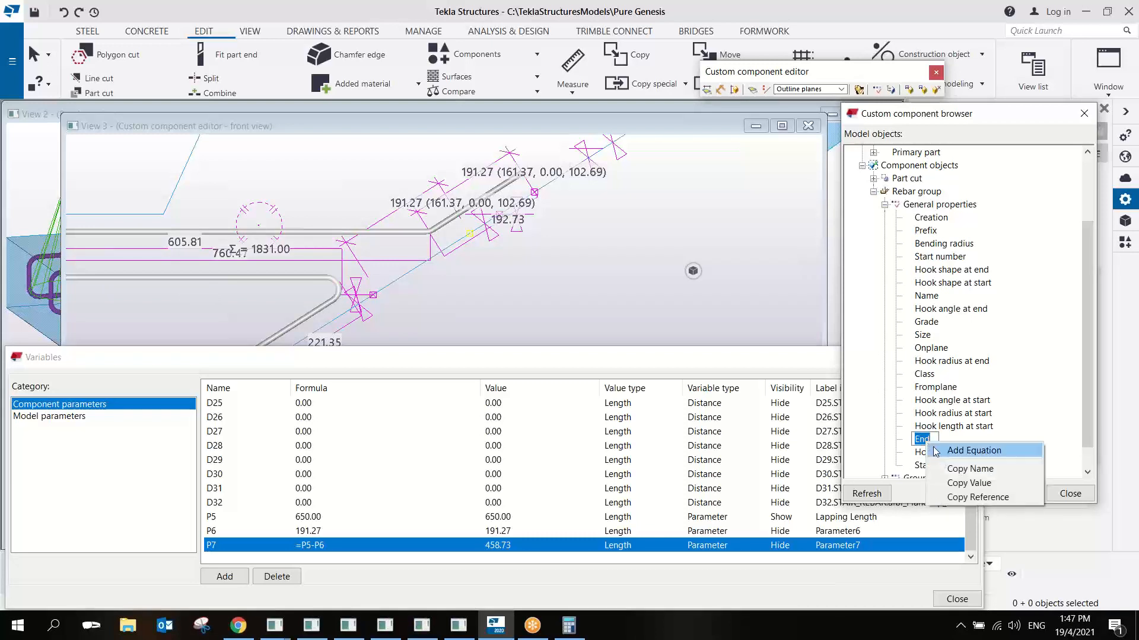
left_click(945, 449)
type("P7")
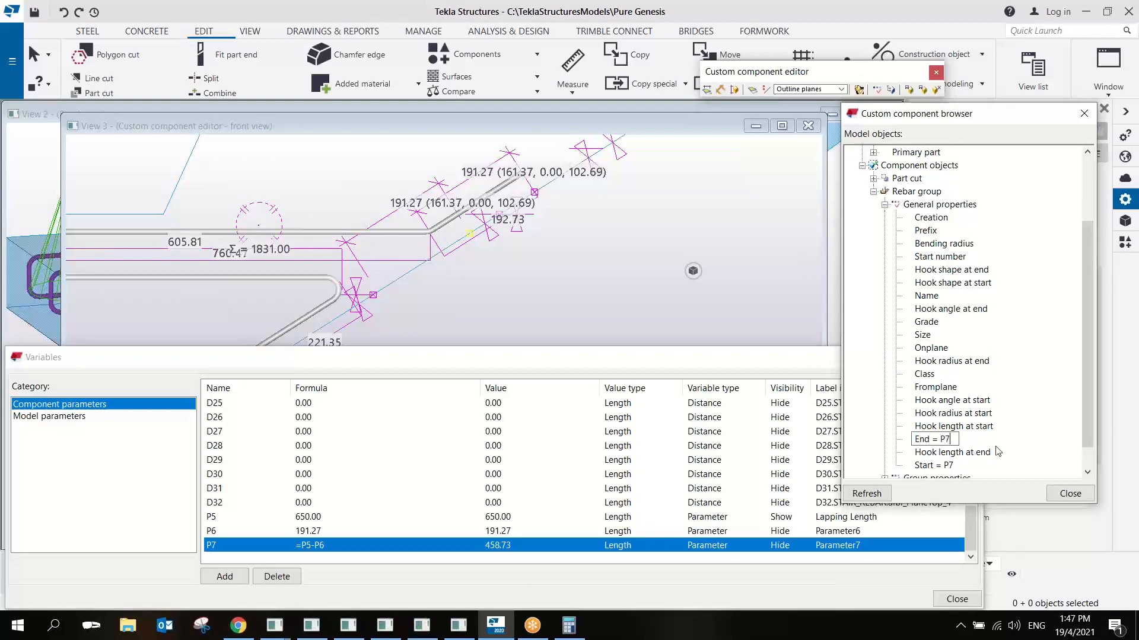
key("Return")
middle_click_drag(445, 259, 517, 222)
scroll(517, 222, "down", 3)
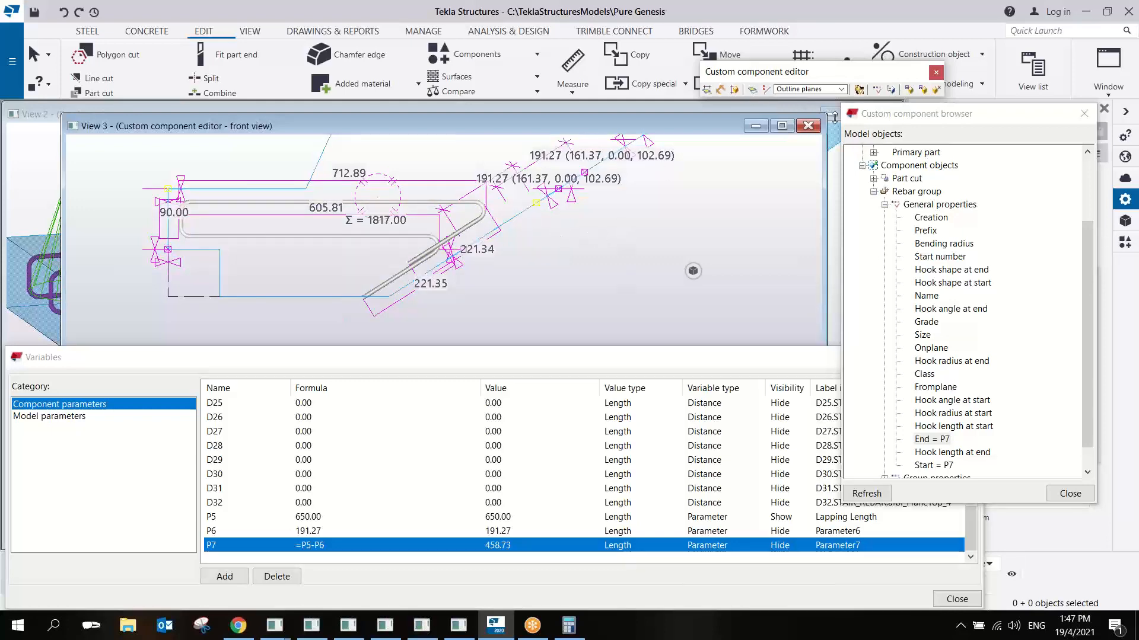
- Close the custom component editor, saving the changes and replacing all occurrences of PG_Stair_Cut_Rebar in the model
left_click(936, 90)
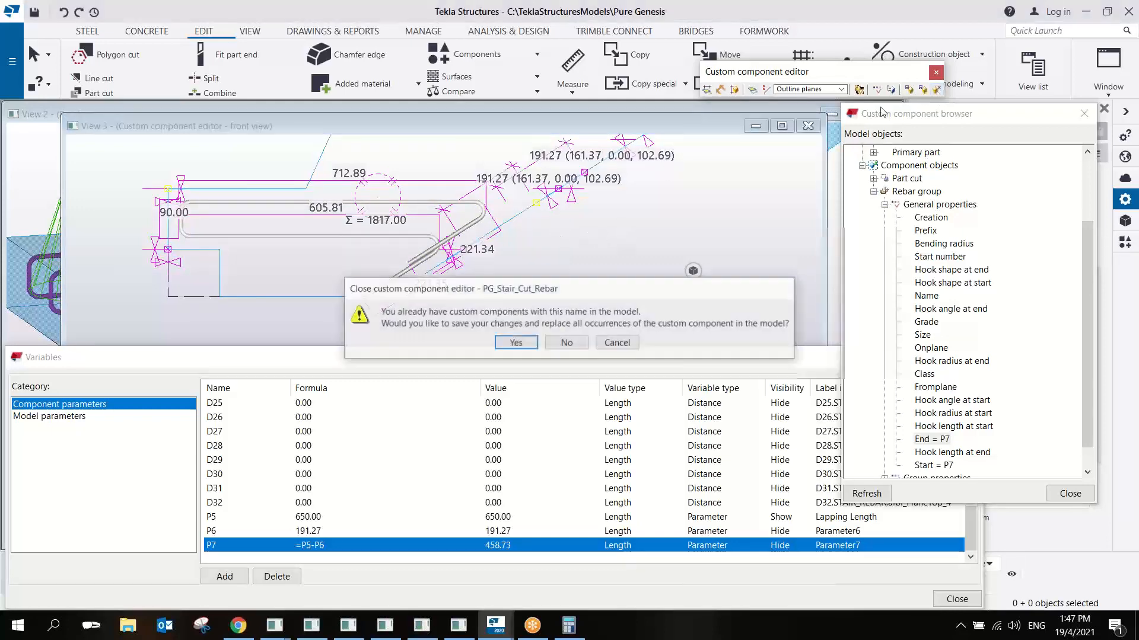
left_click(512, 345)
left_click(557, 373)
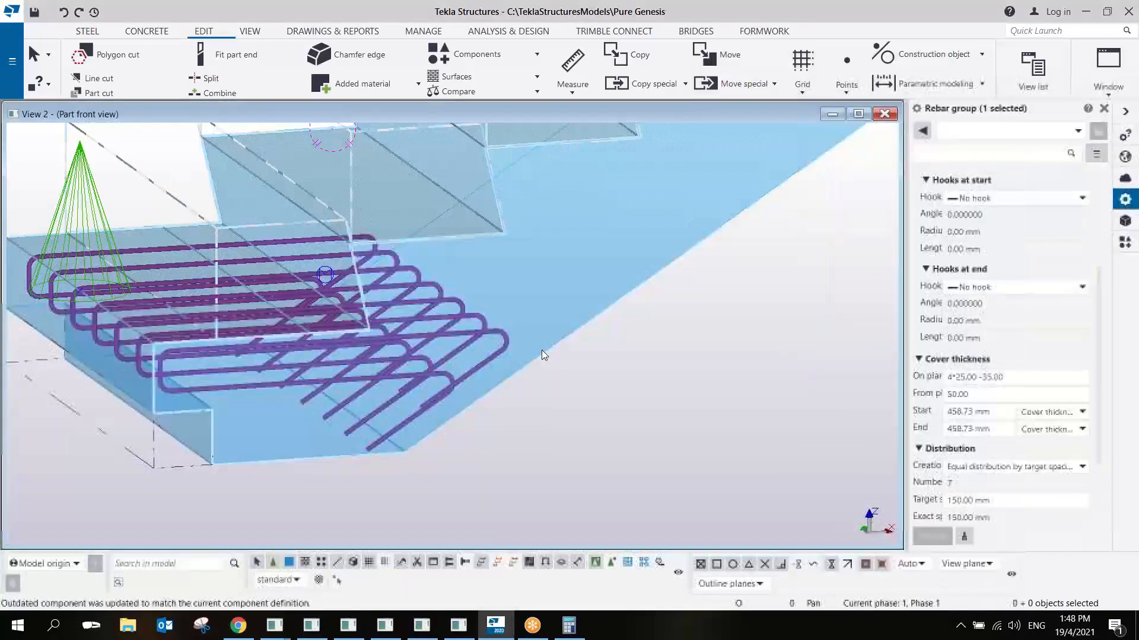
middle_click_drag(447, 386, 463, 330)
scroll(433, 341, "down", 3)
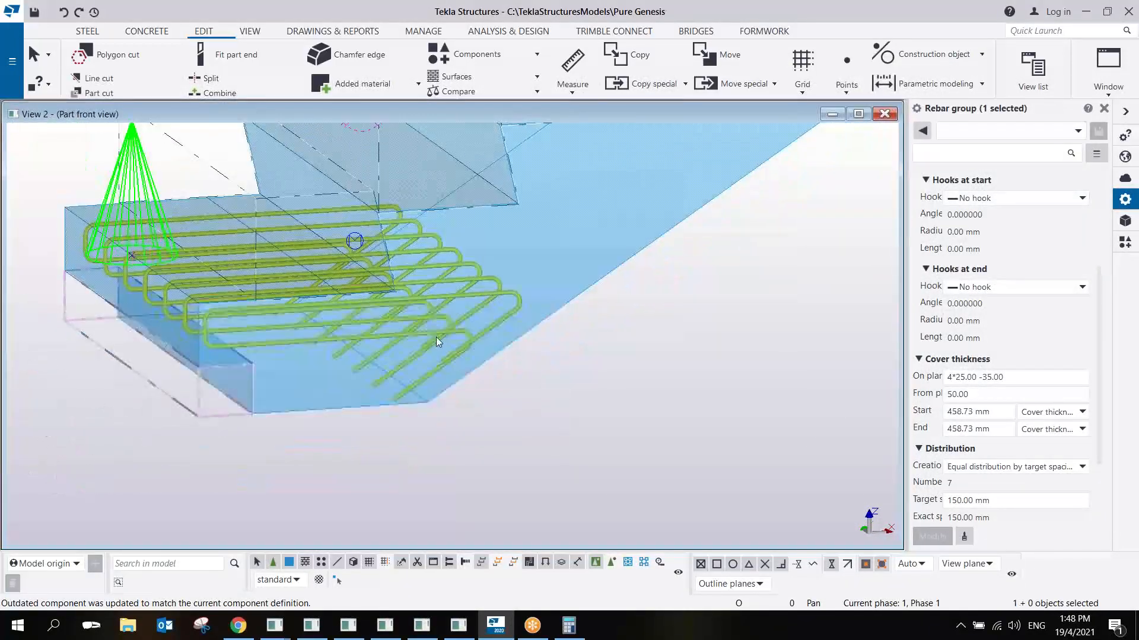
- Apply a Lapping Length of 650 to the placed PG_Stair_Cut_Rebar component, change it to -650, apply again and close its properties
double_click(436, 337)
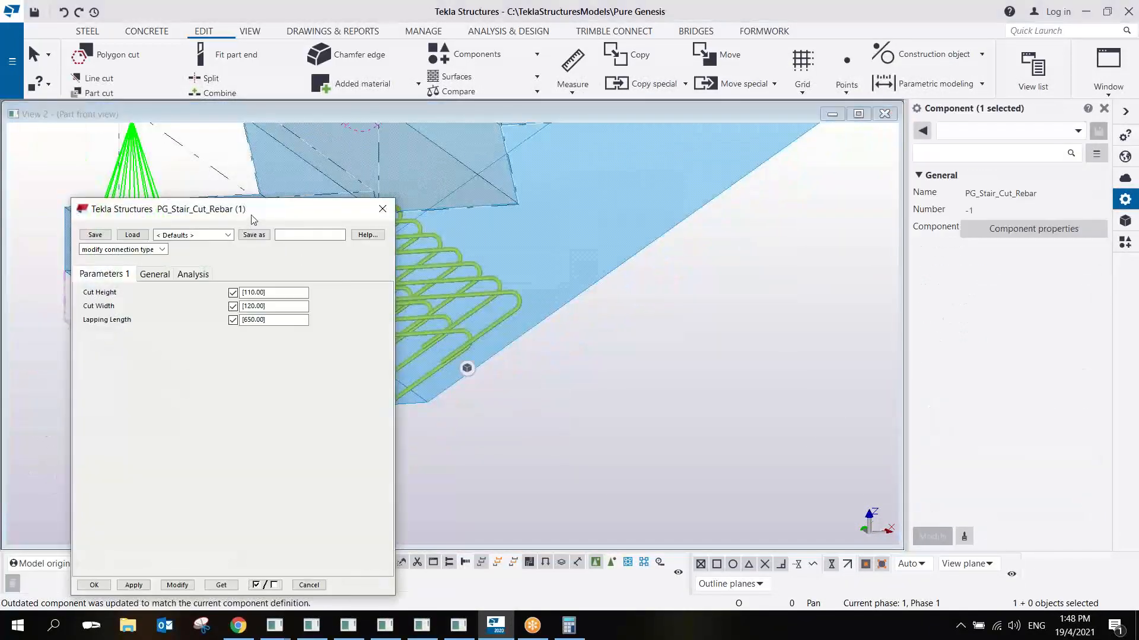
left_click_drag(254, 219, 755, 201)
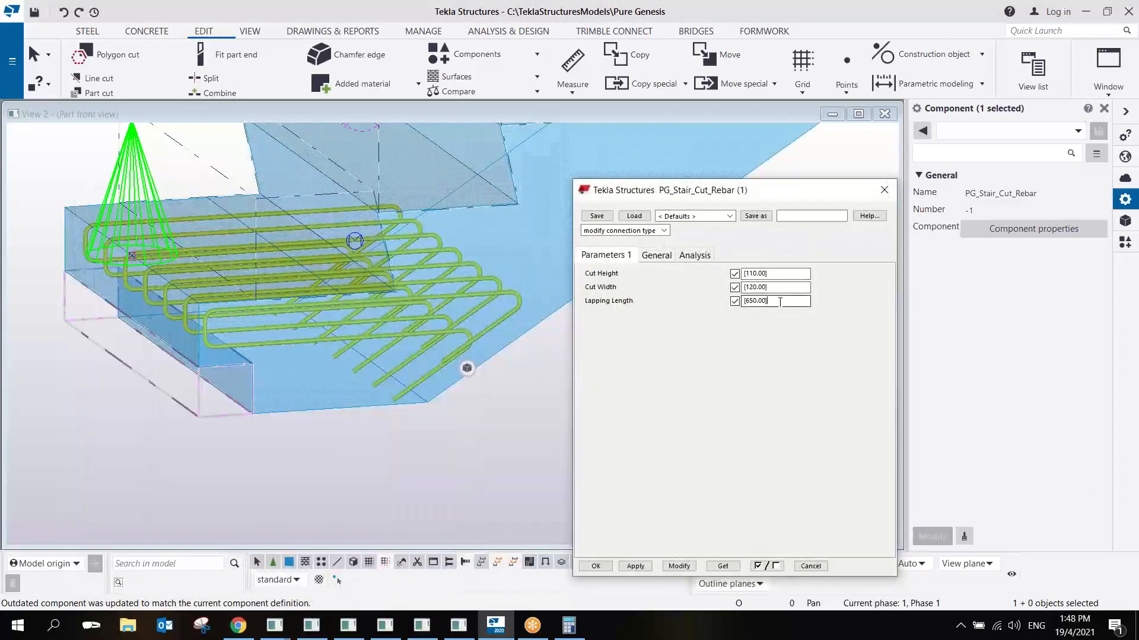
double_click(779, 302)
type("650")
left_click(679, 566)
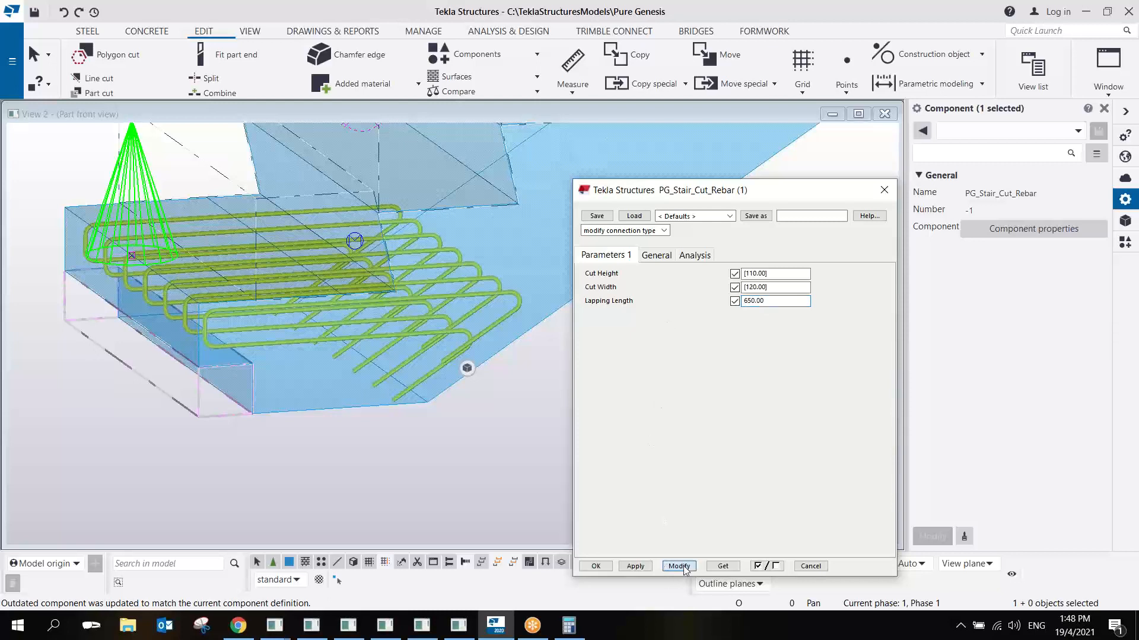
left_click(744, 302)
type("-")
left_click(679, 566)
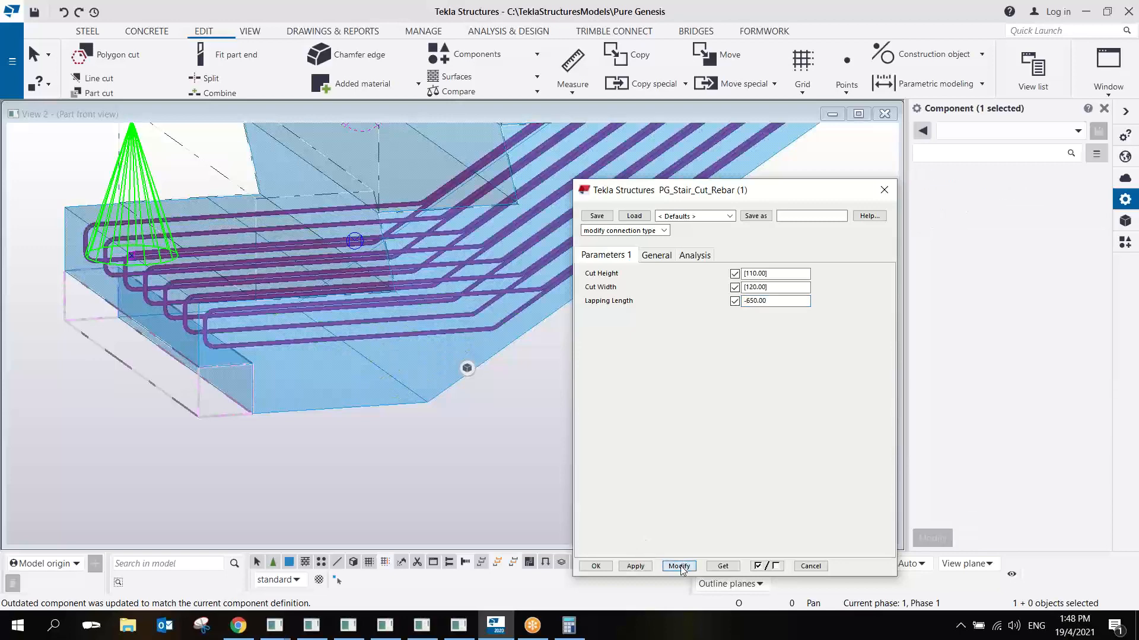
scroll(315, 378, "down", 5)
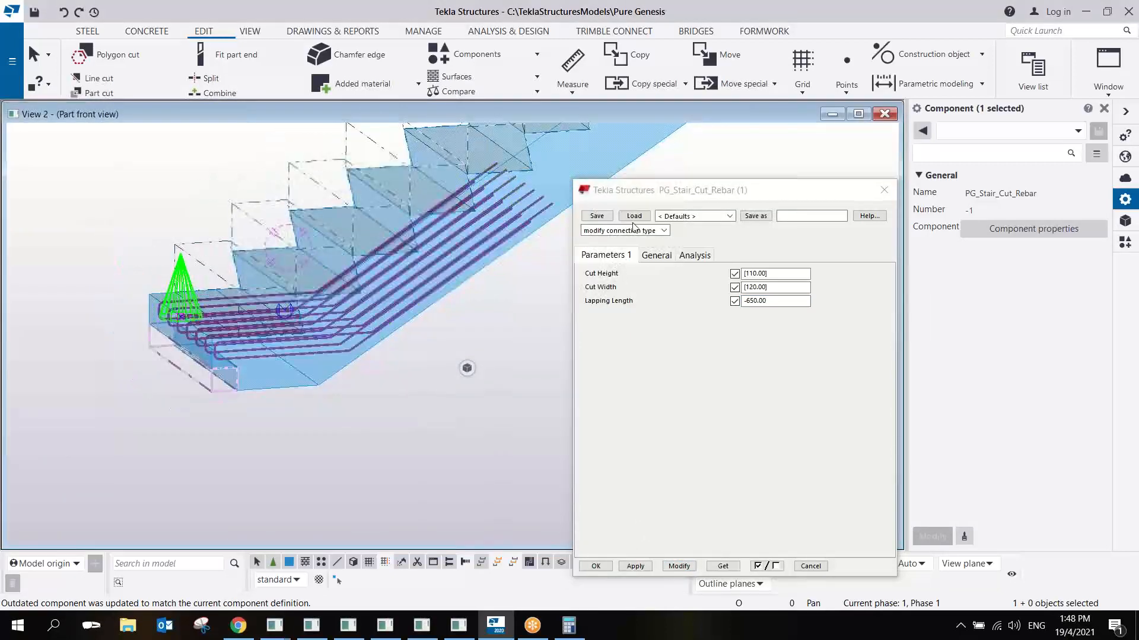
left_click(884, 190)
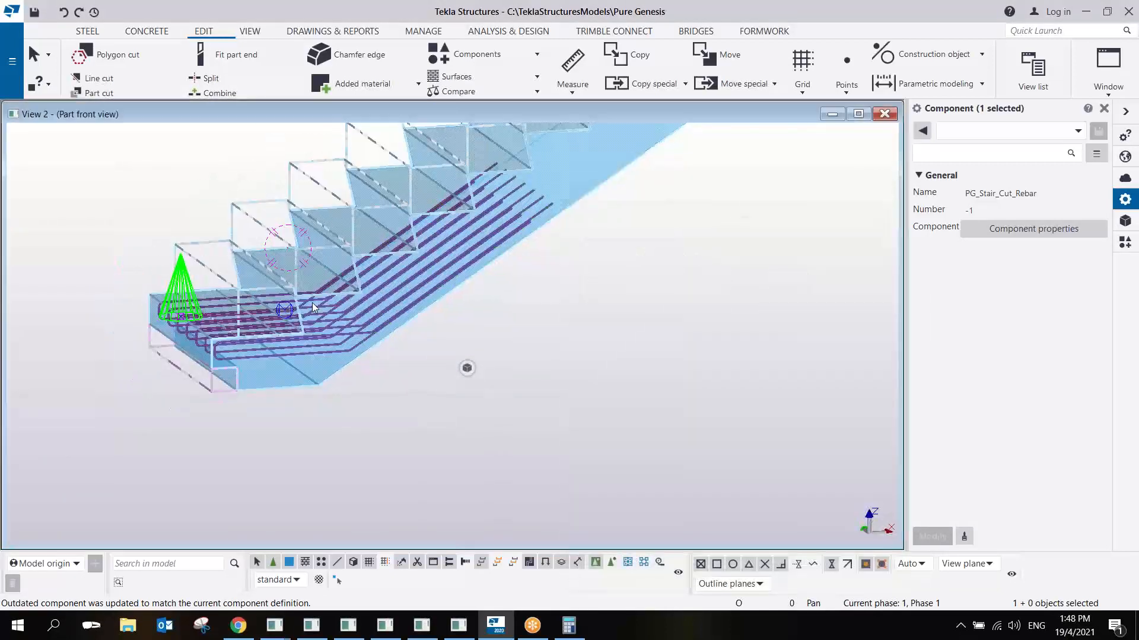
- Reopen the stair component in the custom component editor and display its variables
right_click(197, 297)
left_click(611, 335)
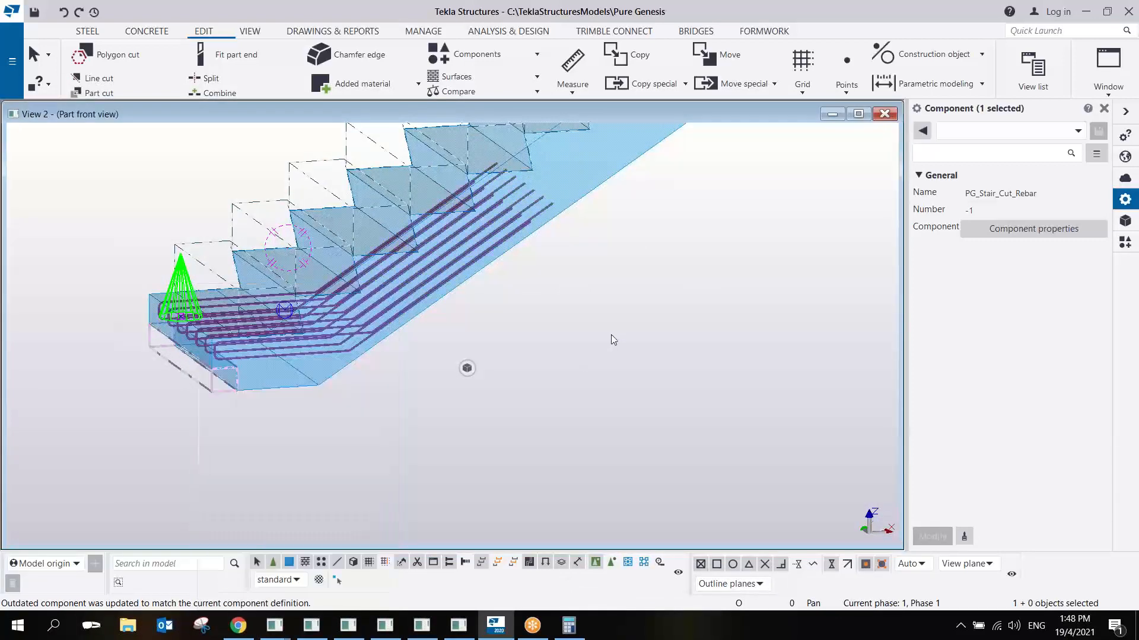
right_click(188, 288)
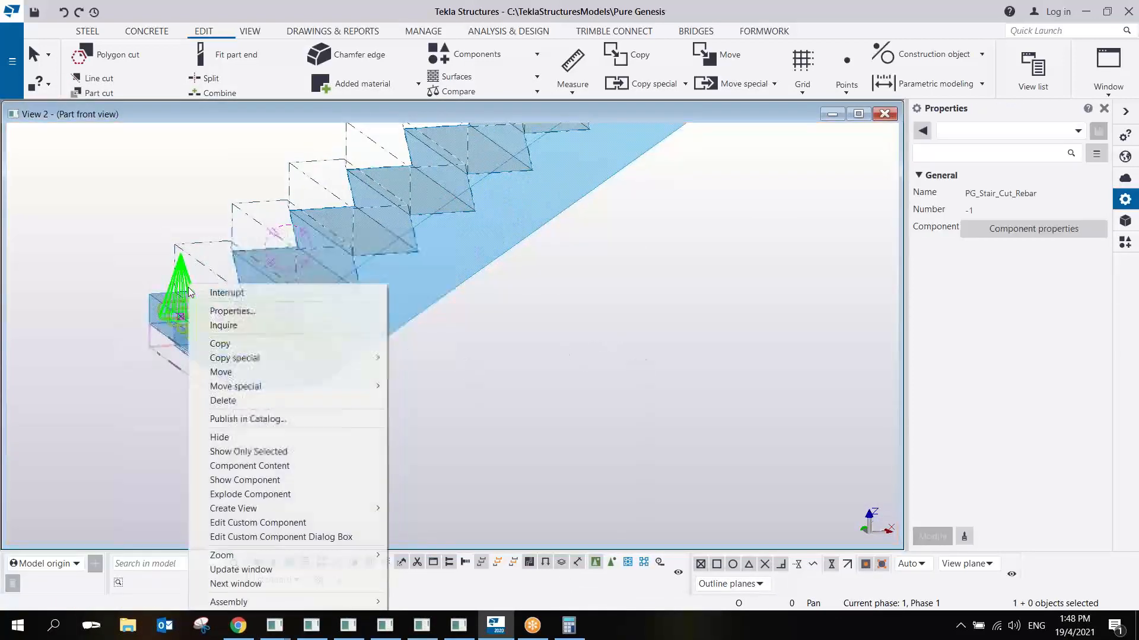
left_click(258, 522)
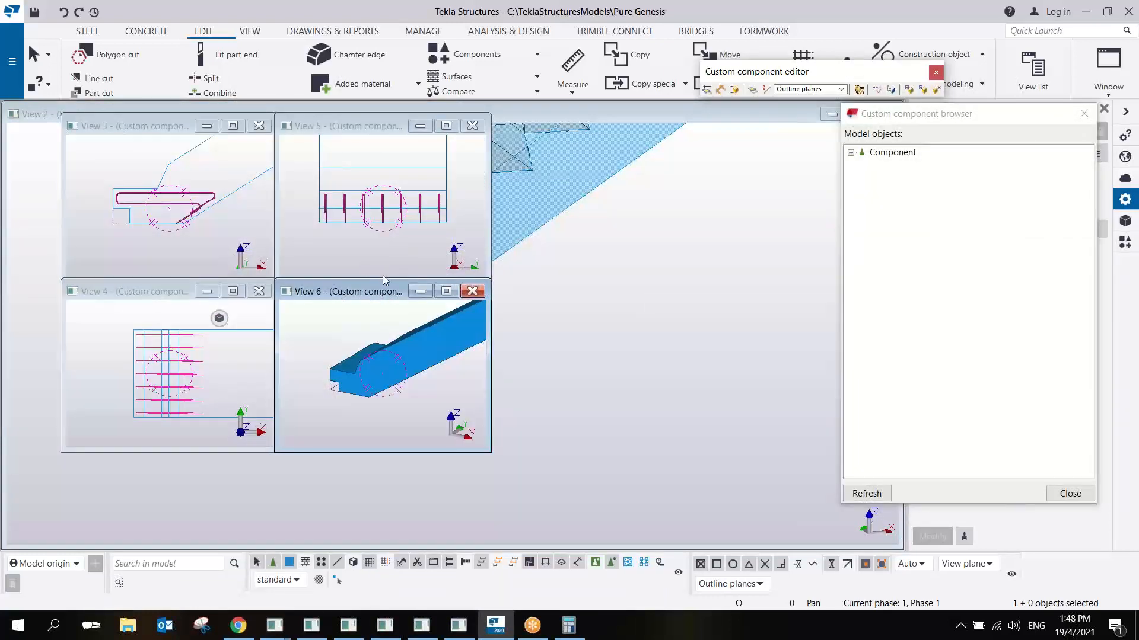
left_click_drag(368, 288, 288, 134)
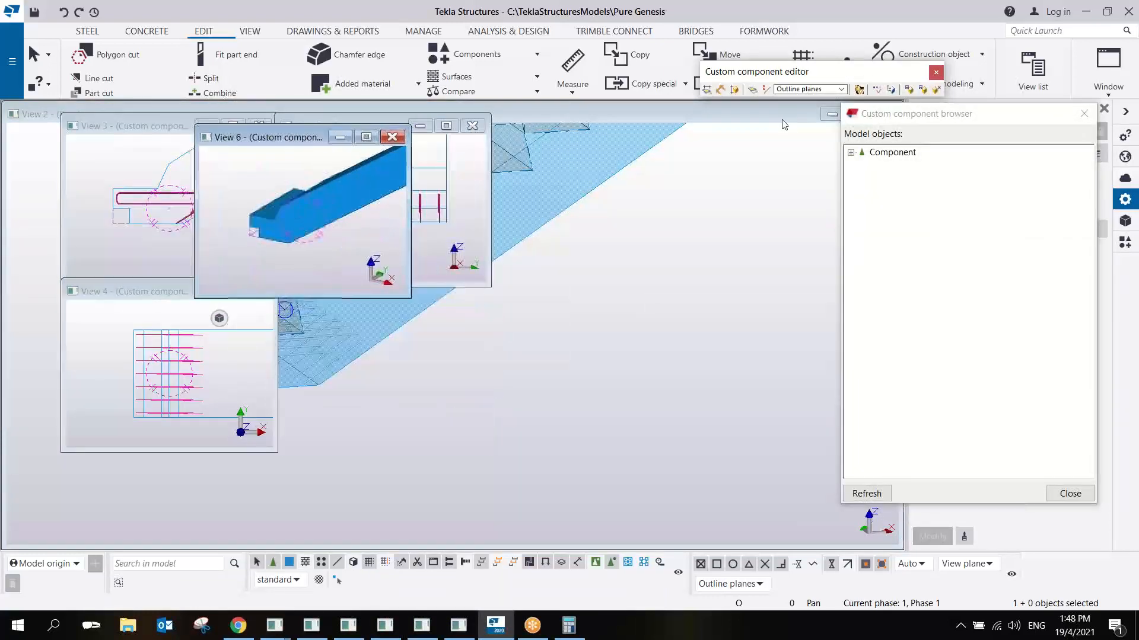
left_click(858, 89)
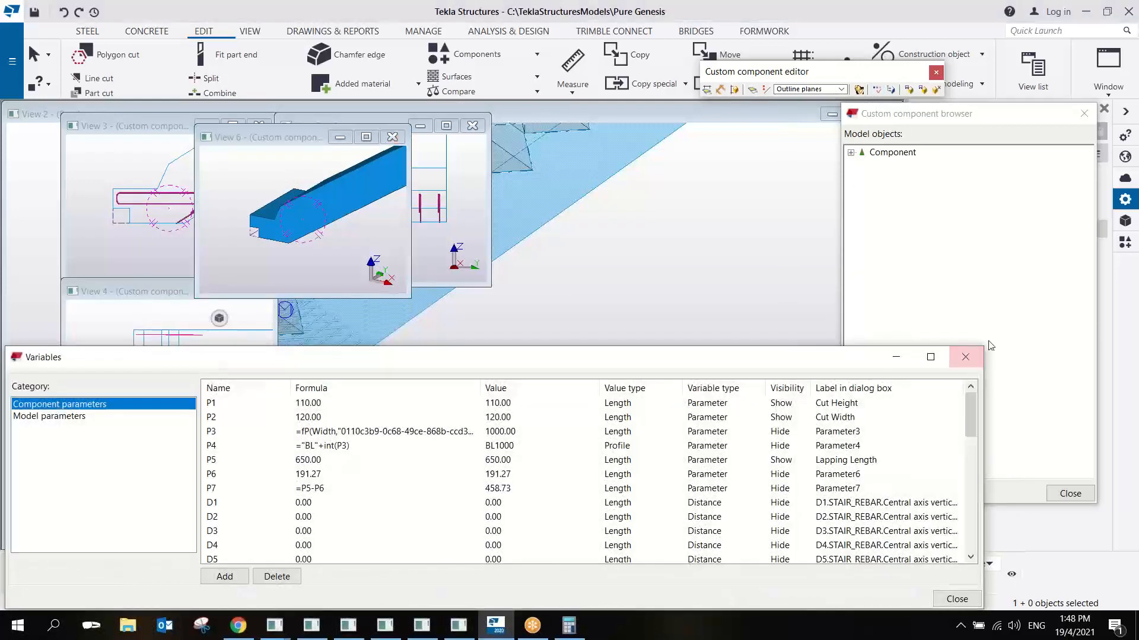
- Enlarge the perspective view with the parts shown transparent, select the rebar group, expand its properties and review the variables
left_click(329, 215)
key("ctrl+2")
left_click_drag(413, 304, 804, 355)
left_click(522, 216)
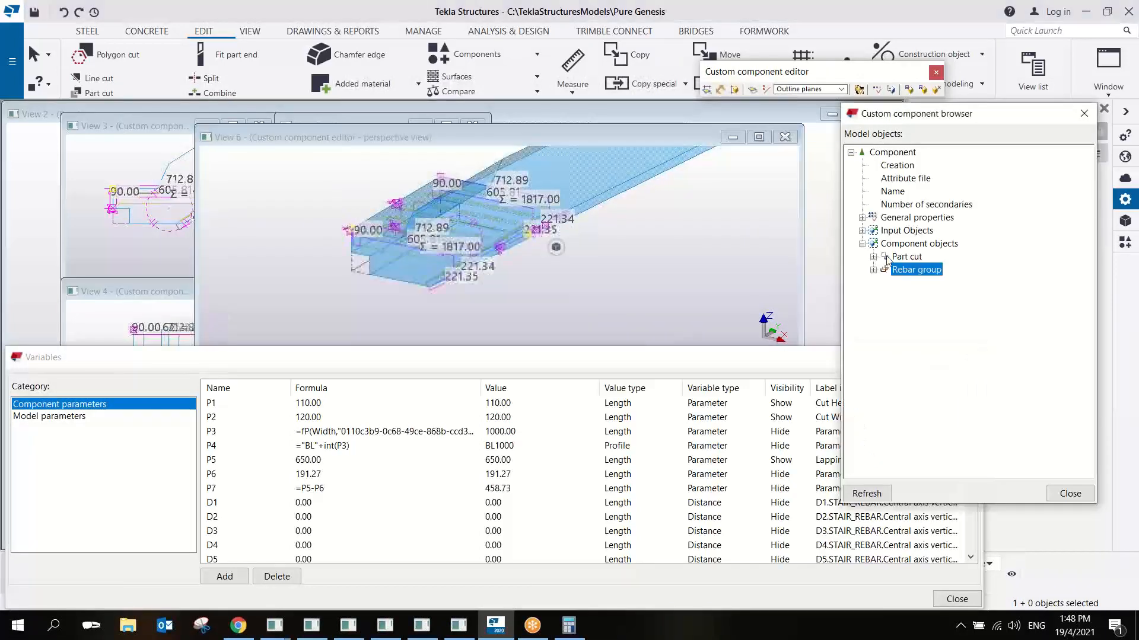
left_click(873, 270)
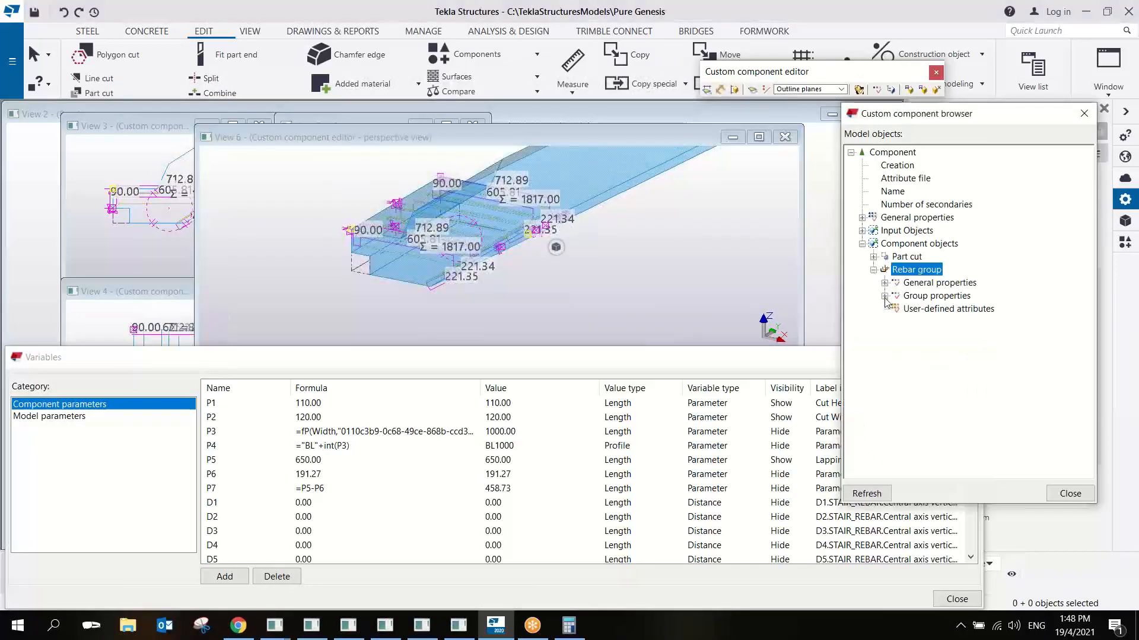
left_click(534, 491)
scroll(534, 491, "down", 4)
scroll(534, 491, "up", 4)
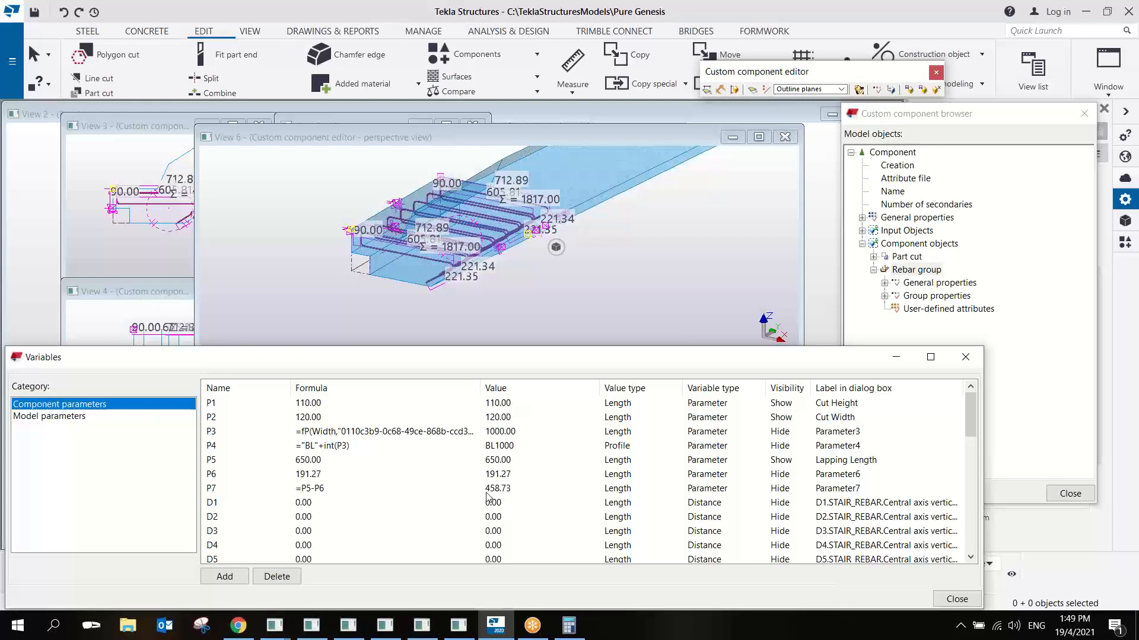
- Change the End equation in the rebar group's general properties to -P7
left_click(884, 283)
scroll(949, 415, "down", 1)
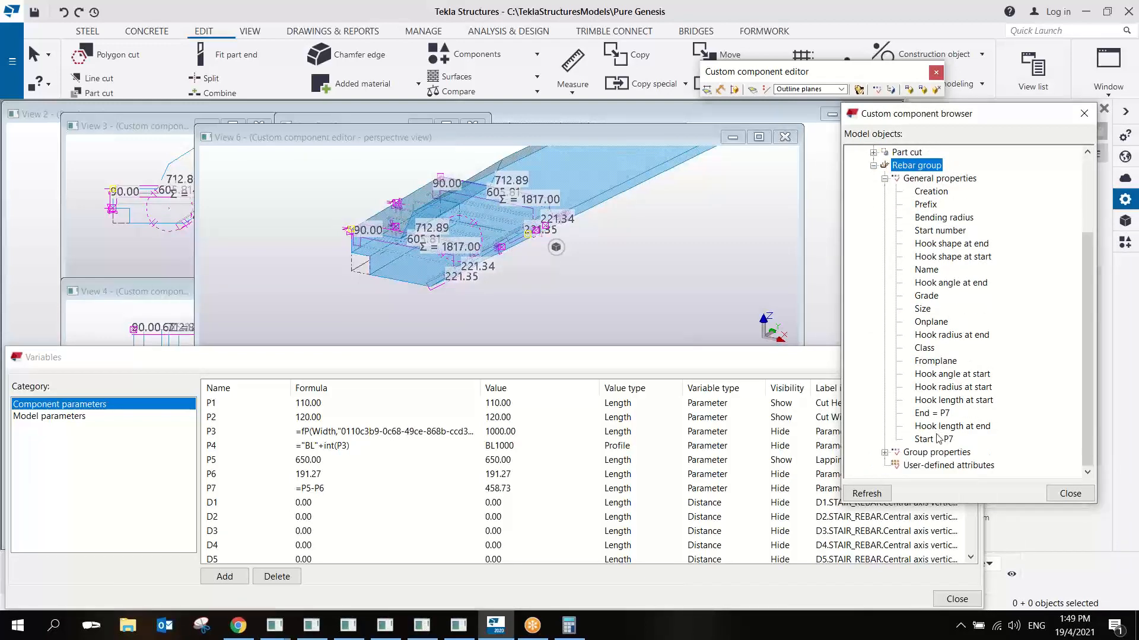
left_click(946, 414)
left_click(942, 415)
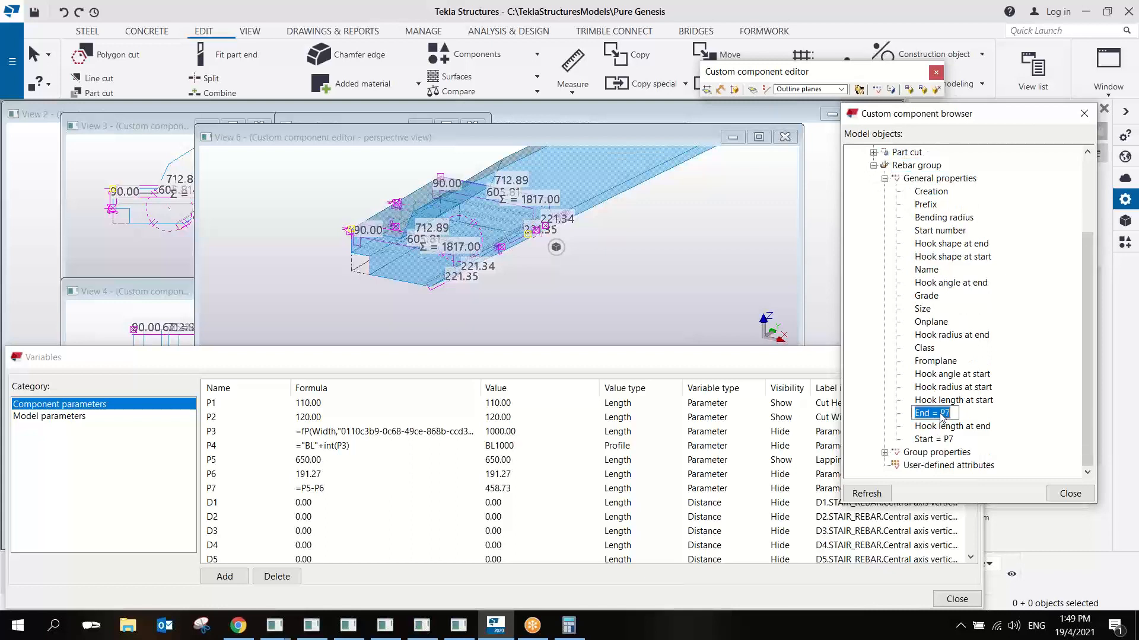
type("-")
- Change the Start equation in the rebar group's general properties to -P7
left_click(946, 441)
left_click(946, 442)
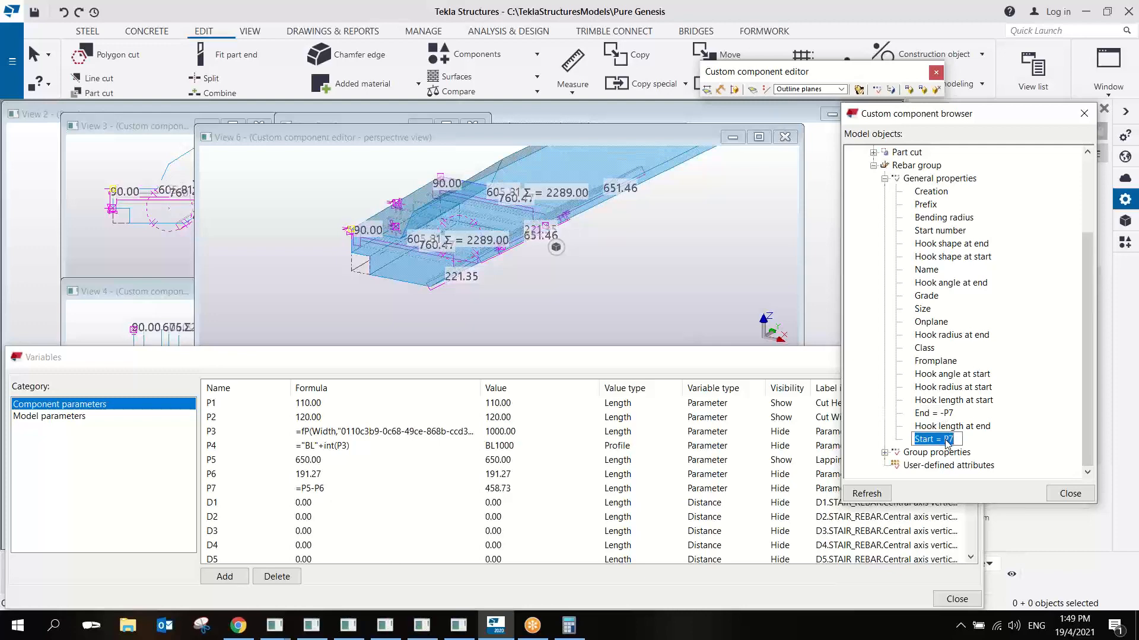
type("-")
key("Return")
left_click(635, 240)
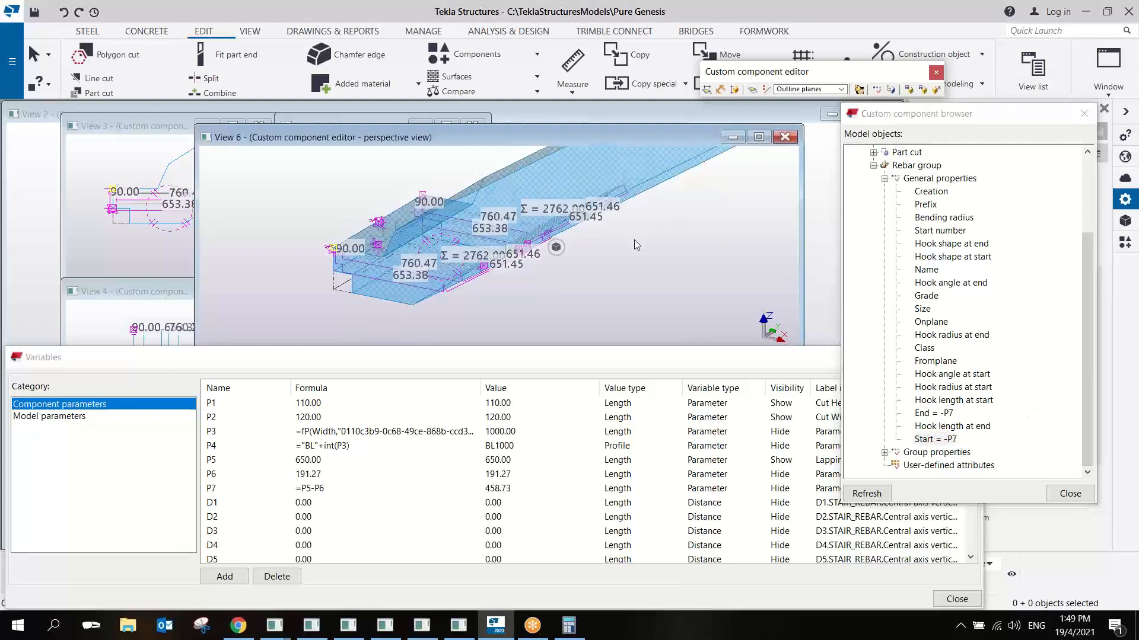
- Enlarge the front view of the component editor and measure the sloping legs of the upper and lower bars
left_click(164, 174)
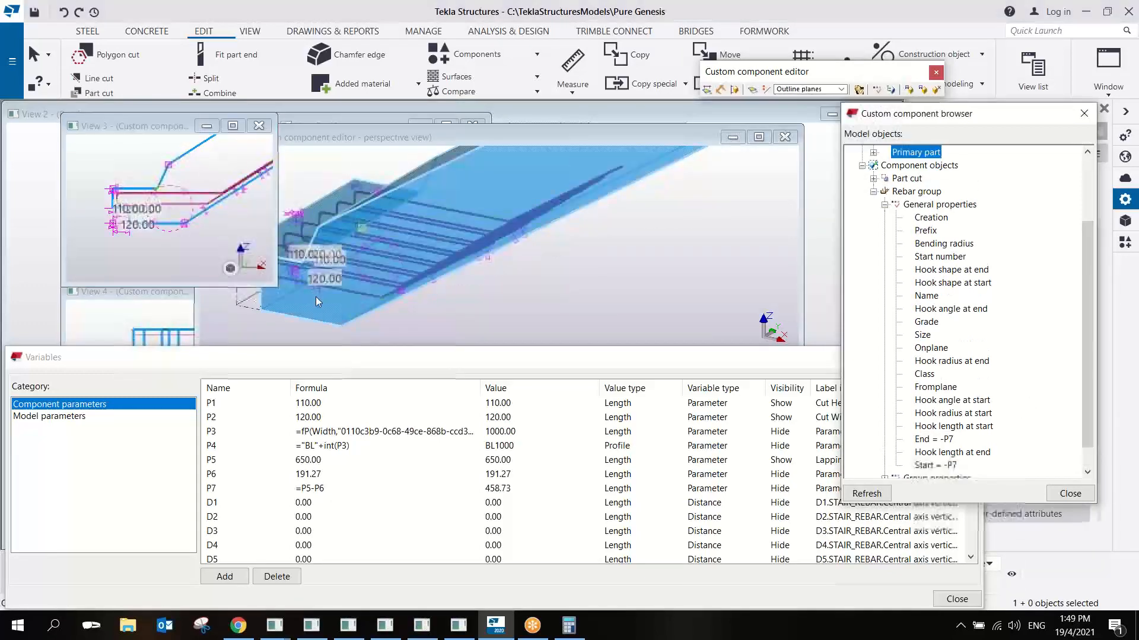
left_click_drag(271, 283, 753, 346)
scroll(667, 269, "up", 4)
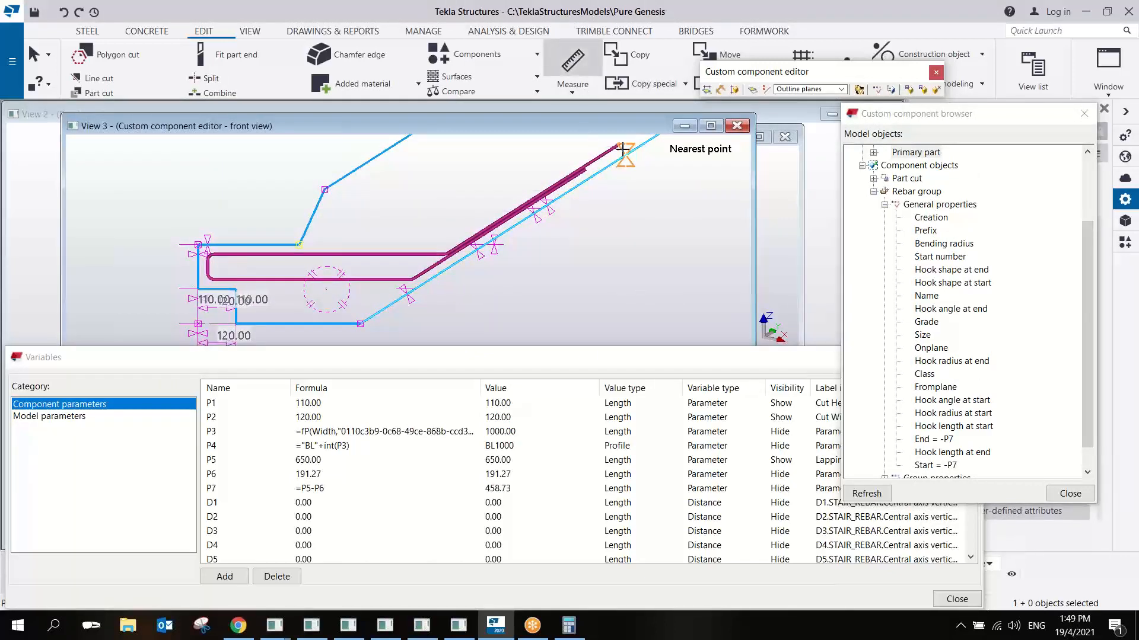
left_click(446, 255)
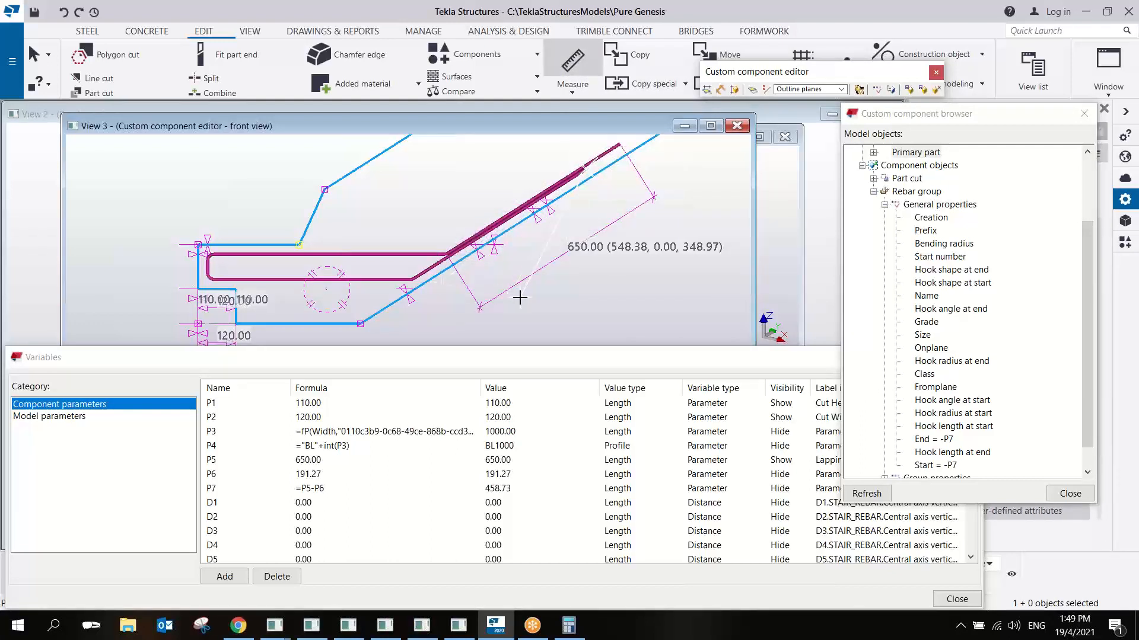
left_click(415, 279)
left_click(480, 307)
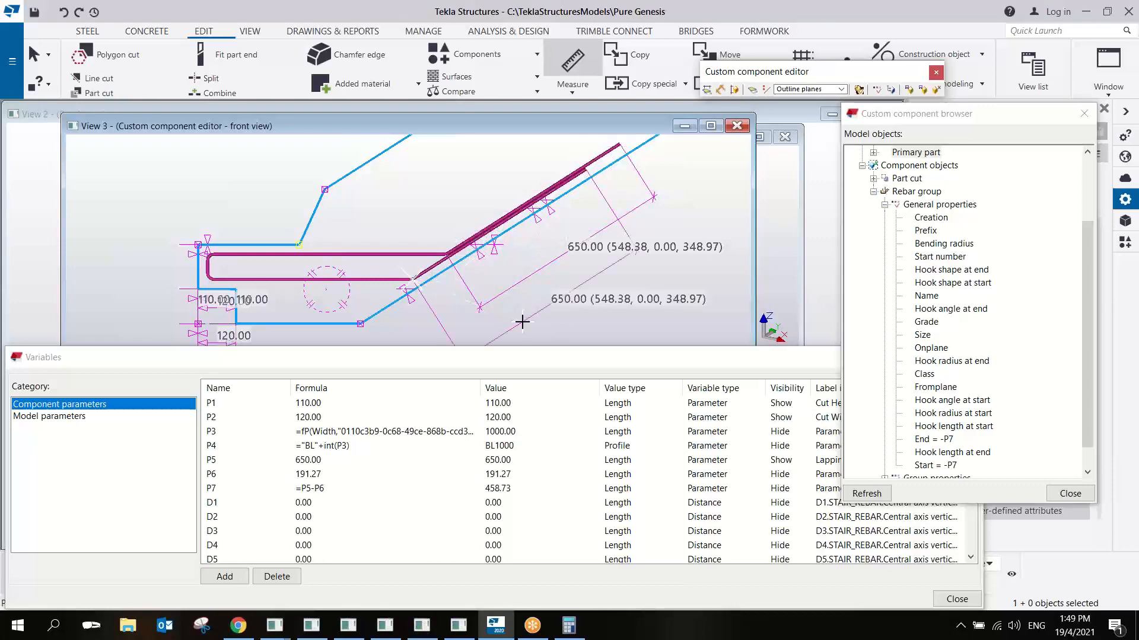
right_click(531, 227)
left_click(593, 246)
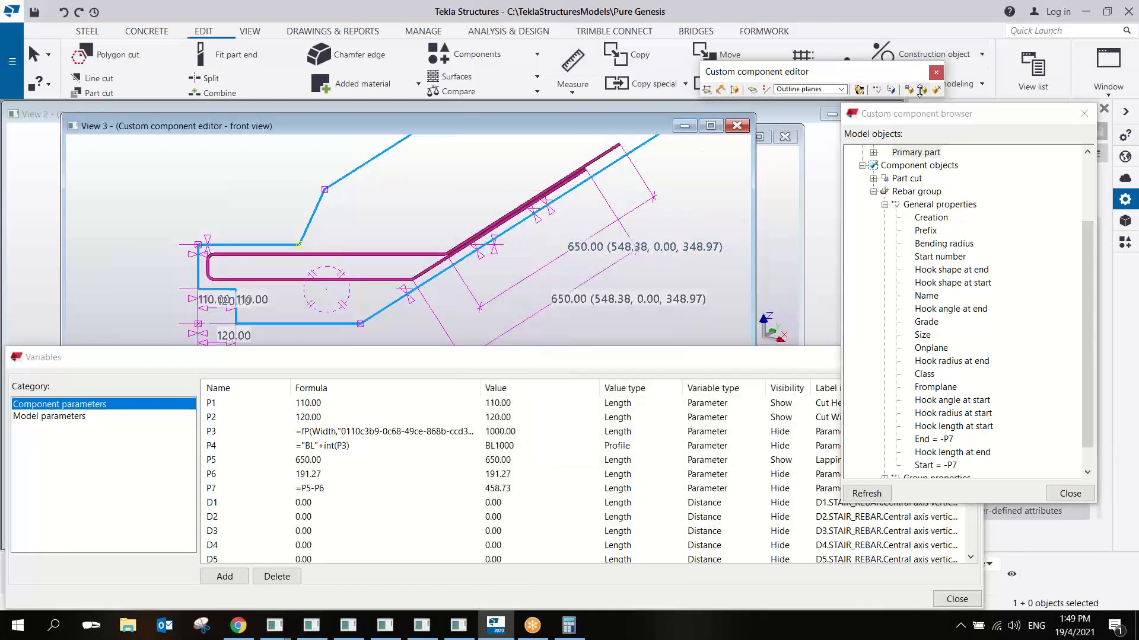
- Save the changes to PG_Stair_Cut_Rebar, replacing all its occurrences in the model, and close the custom component editor
left_click(937, 90)
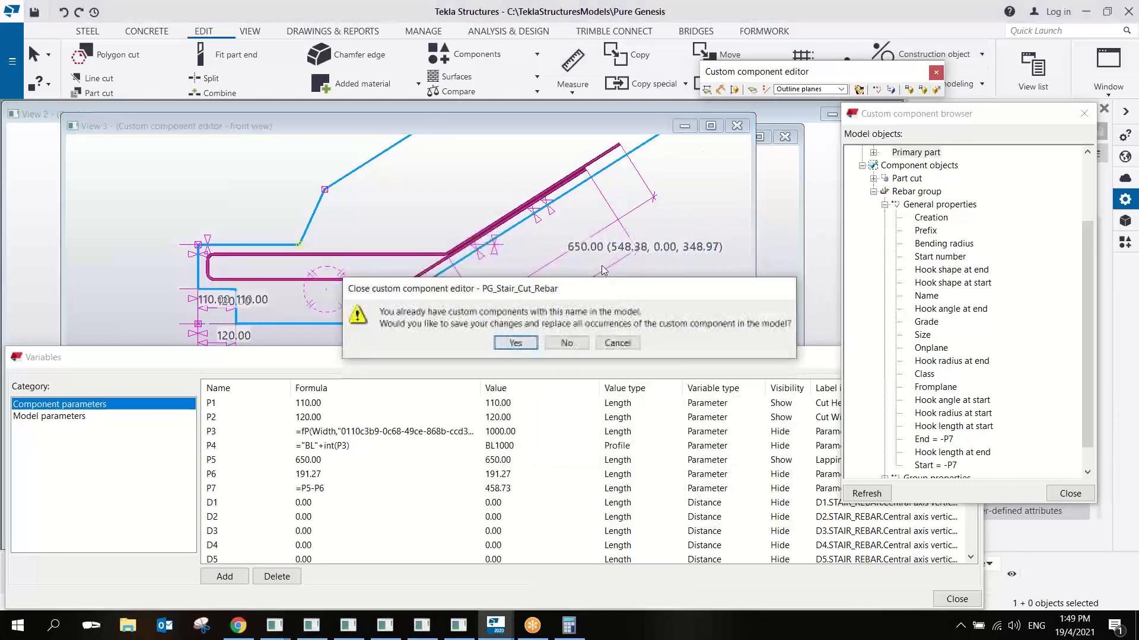
left_click(515, 343)
left_click(567, 373)
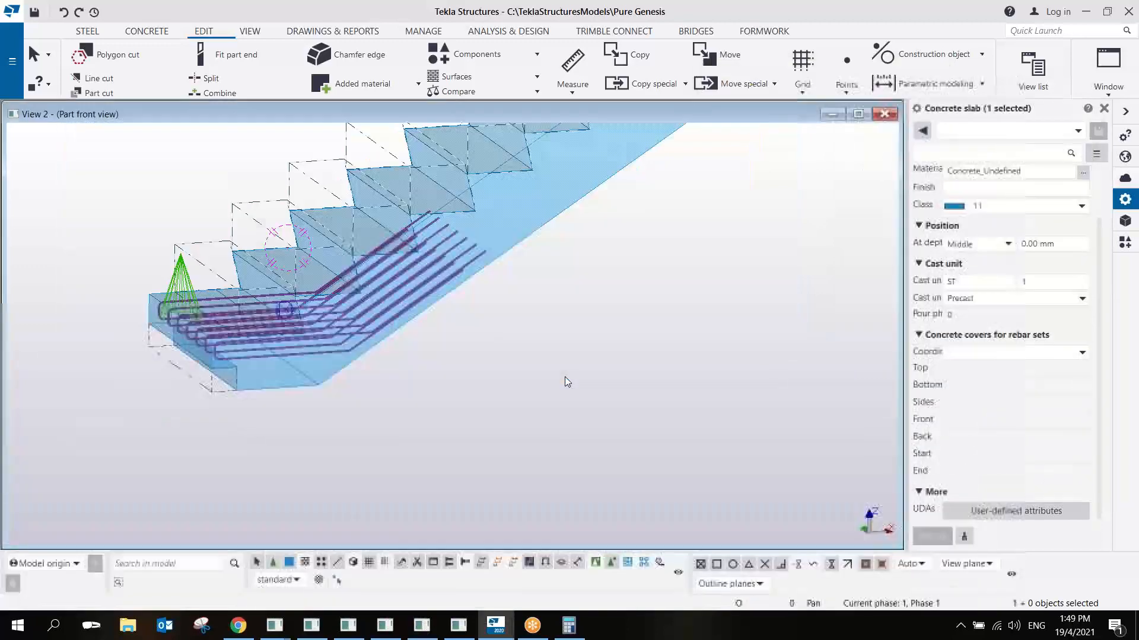
scroll(450, 325, "up", 5)
mouse_move(423, 291)
middle_mouse_down("ctrl")
mouse_move(406, 306)
mouse_move(419, 288)
mouse_move(418, 299)
middle_mouse_up("ctrl")
middle_click_drag(298, 330, 386, 312)
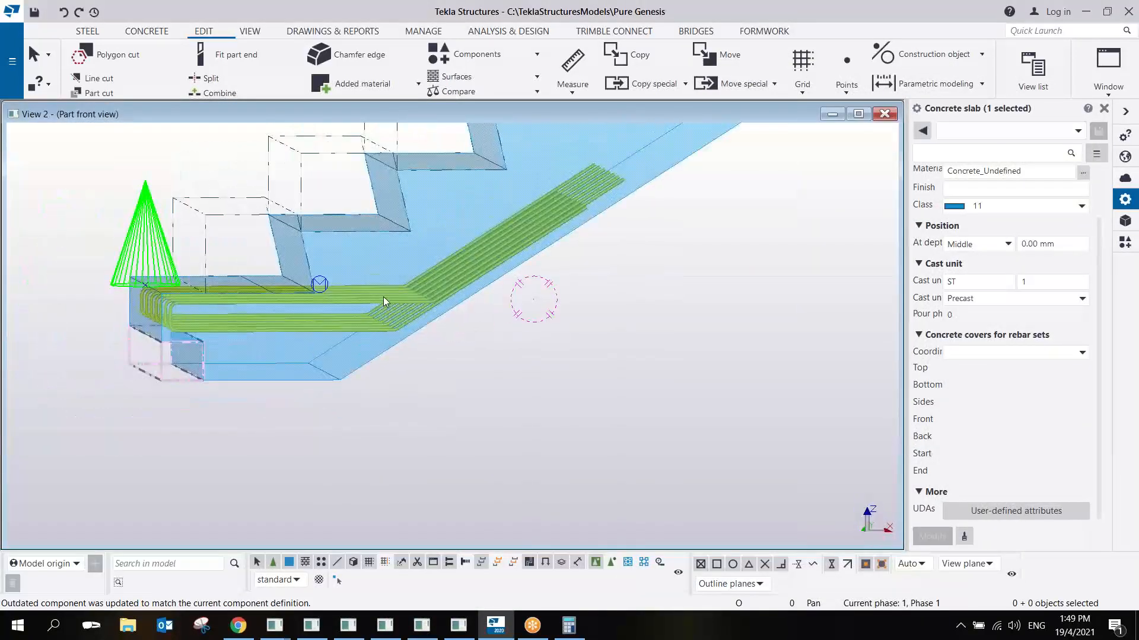
- Review the placed PG_Stair_Cut_Rebar component's parameters alongside its rebar in the model and close its properties
double_click(383, 297)
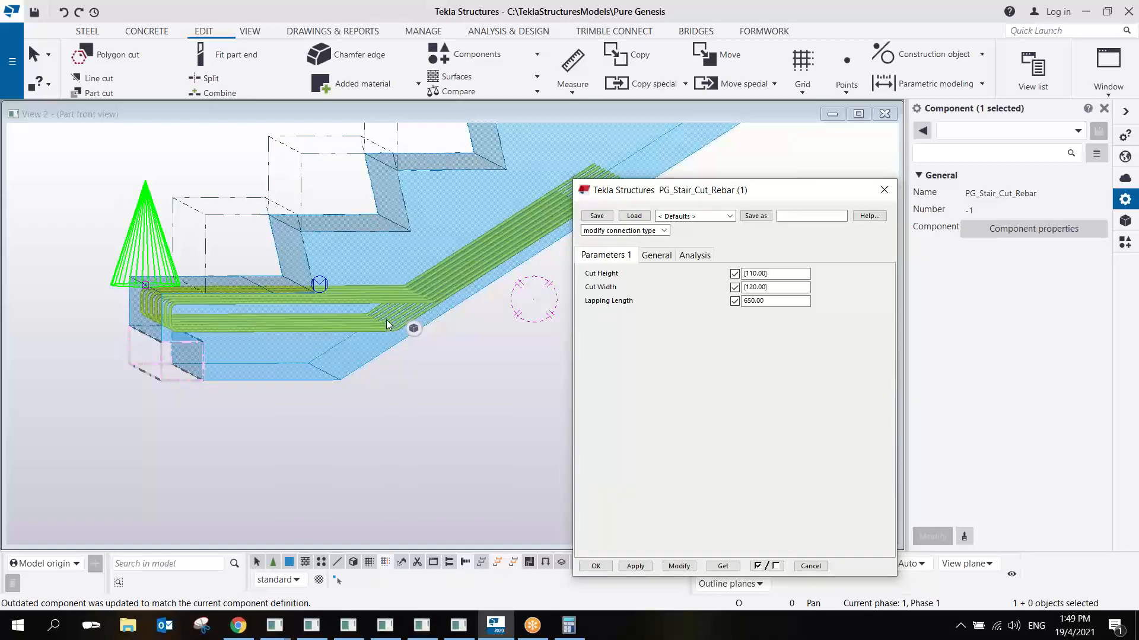
left_click_drag(743, 191, 802, 197)
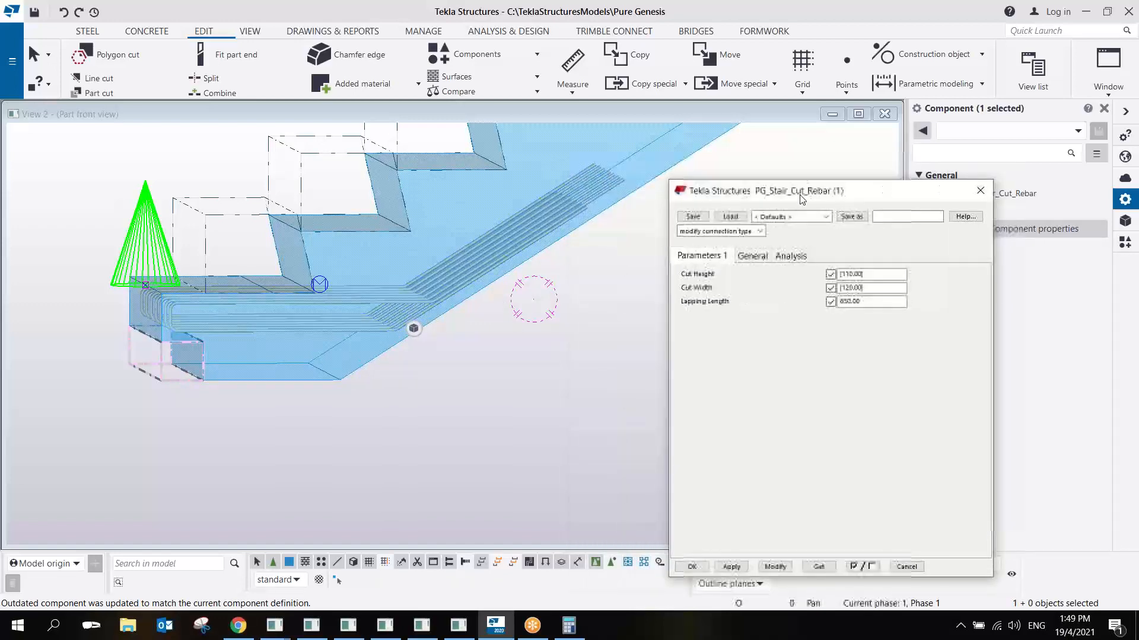
scroll(268, 308, "up", 2)
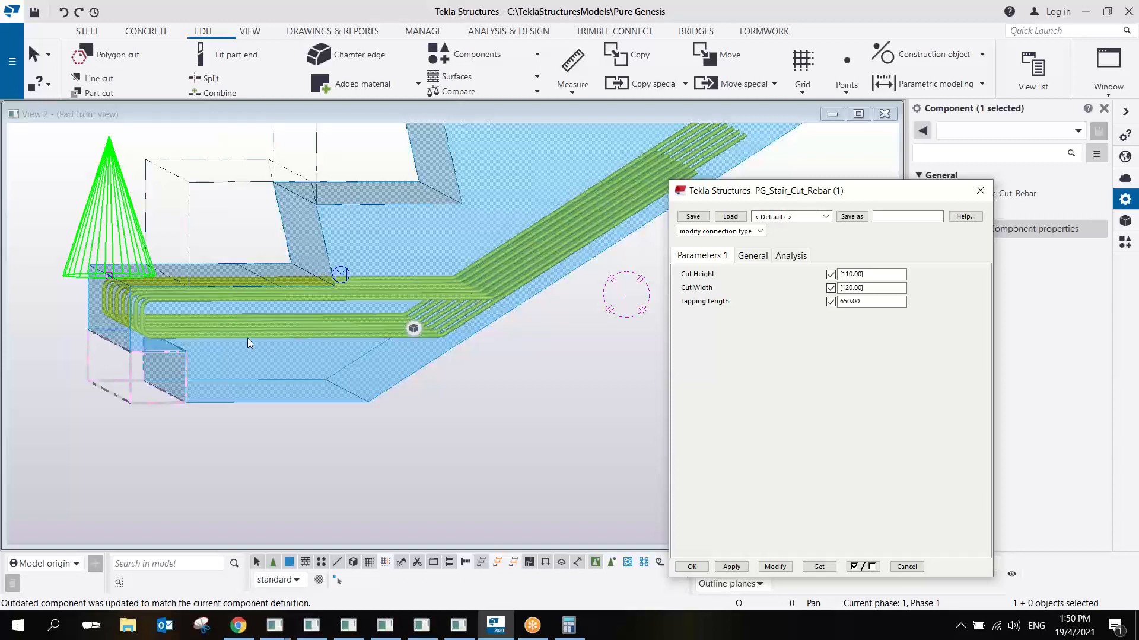
middle_click_drag(358, 330, 437, 342)
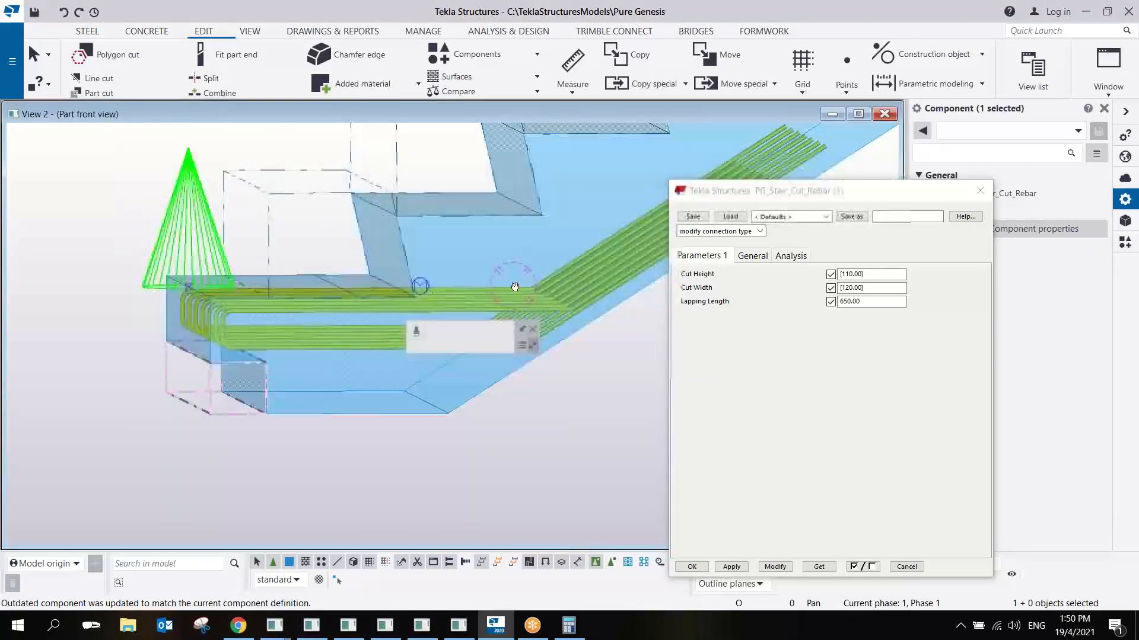
mouse_move(515, 287)
middle_mouse_down("ctrl")
mouse_move(535, 302)
mouse_move(518, 297)
middle_mouse_up("ctrl")
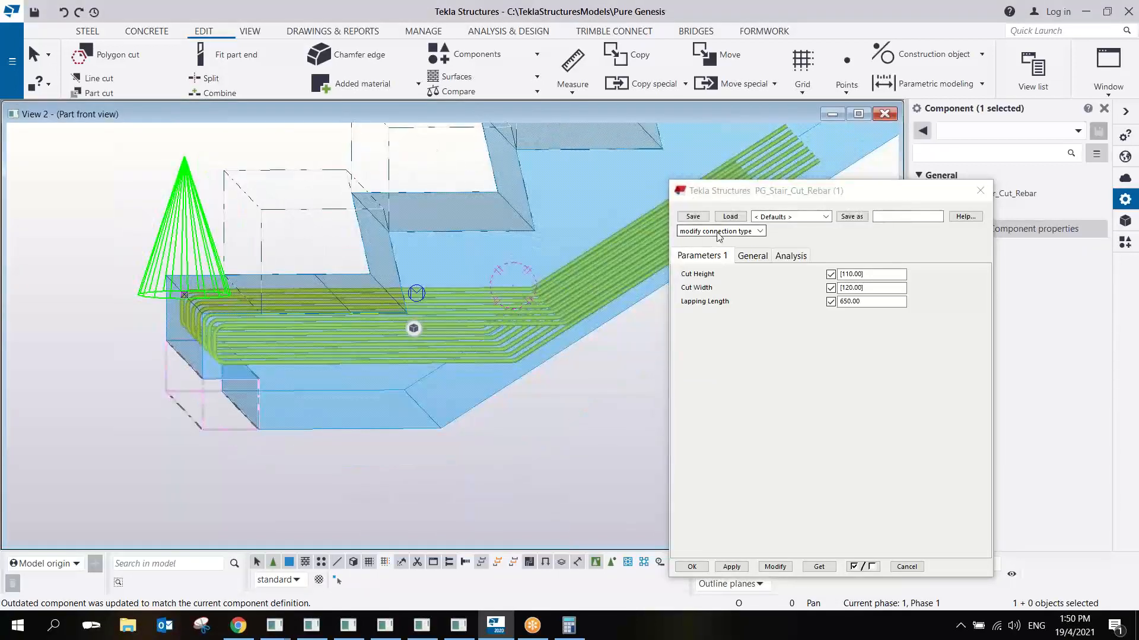
left_click(755, 247)
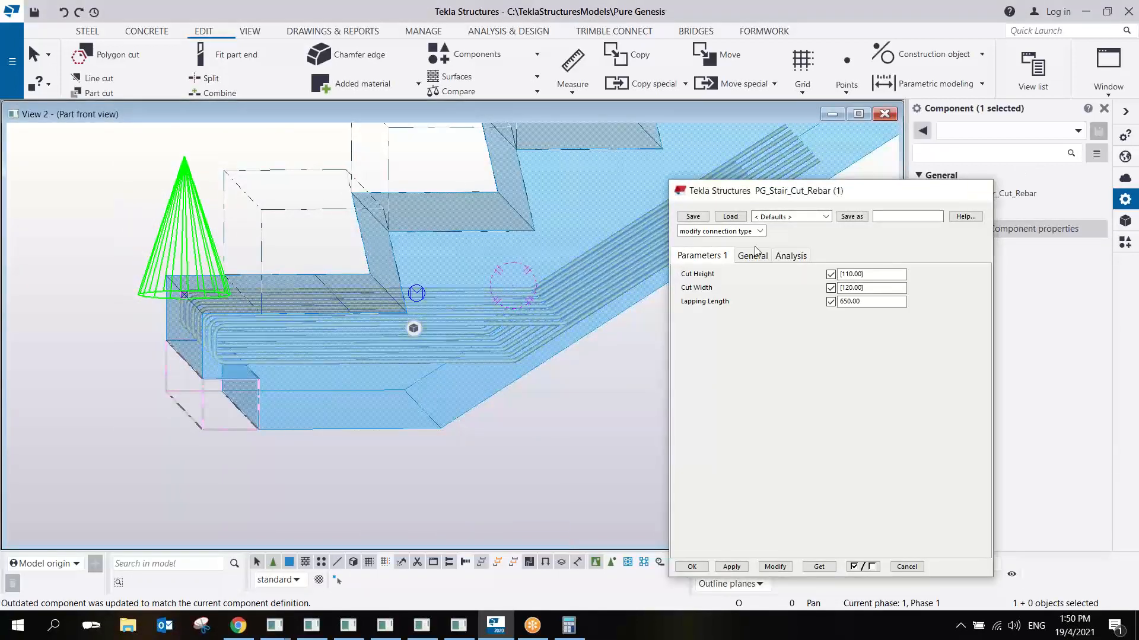
key("Escape")
- Switch the model view to a flat side view of the flight and open the concrete stairs' properties
middle_click_drag(585, 282, 509, 300)
scroll(511, 298, "down", 3)
middle_click_drag(624, 269, 532, 285)
key("ctrl+p")
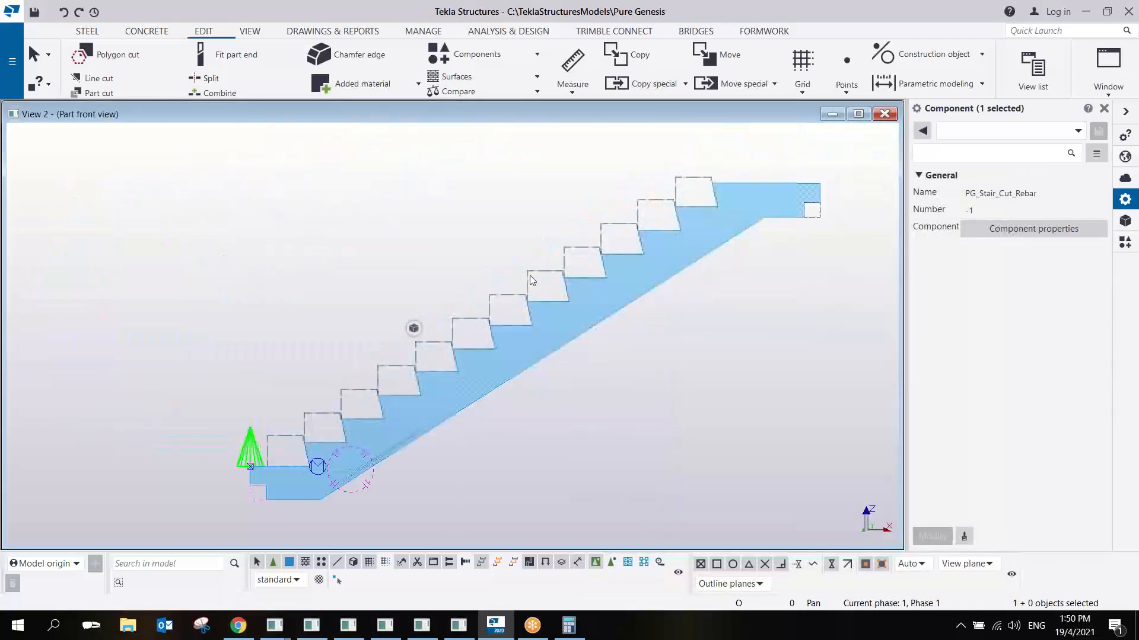
scroll(508, 405, "up", 1)
middle_click_drag(508, 404, 549, 267)
scroll(537, 274, "up", 1)
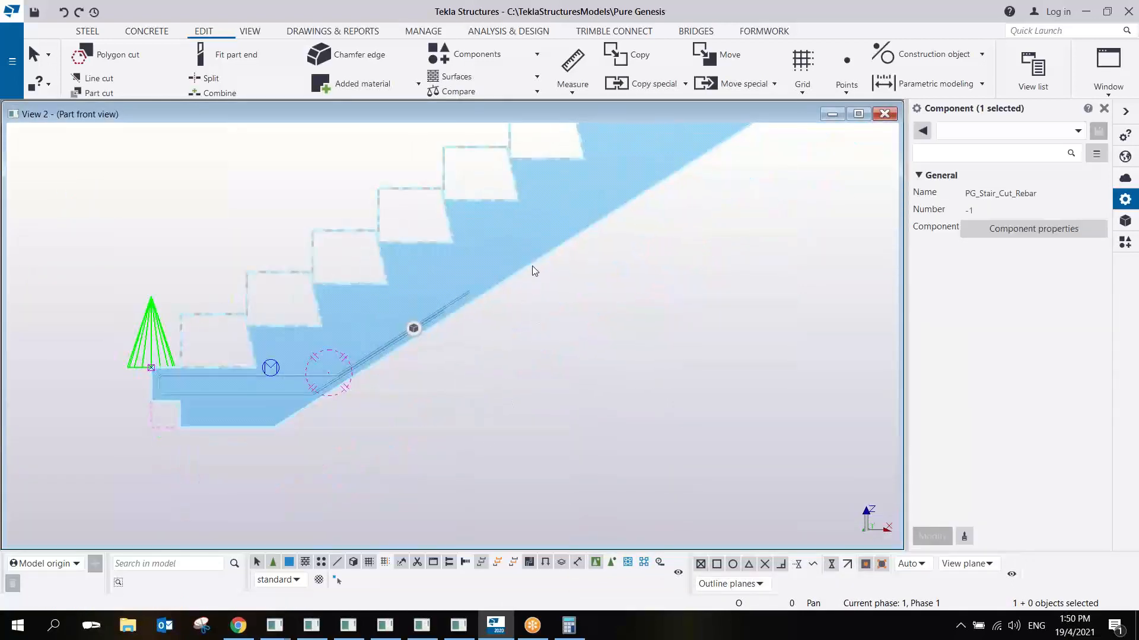
double_click(532, 262)
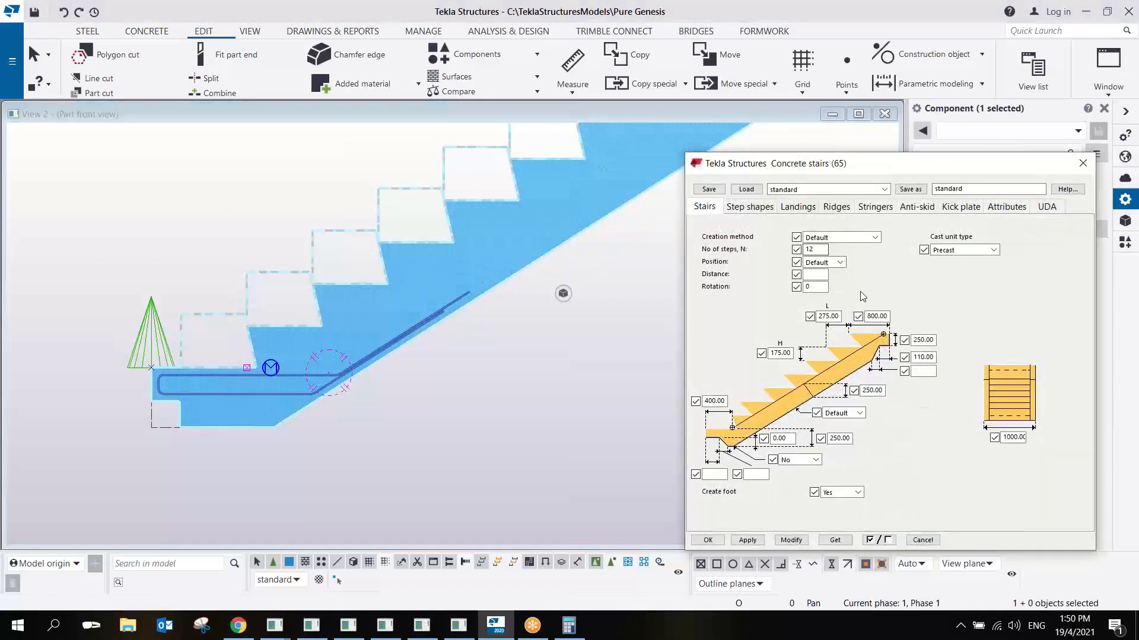
- Set the concrete stairs' step height H to 275, modify the stairs and examine how the sloping rebar legs follow
double_click(788, 353)
left_click(772, 354)
type("2")
left_click(791, 540)
scroll(401, 301, "up", 2)
scroll(401, 303, "up", 1)
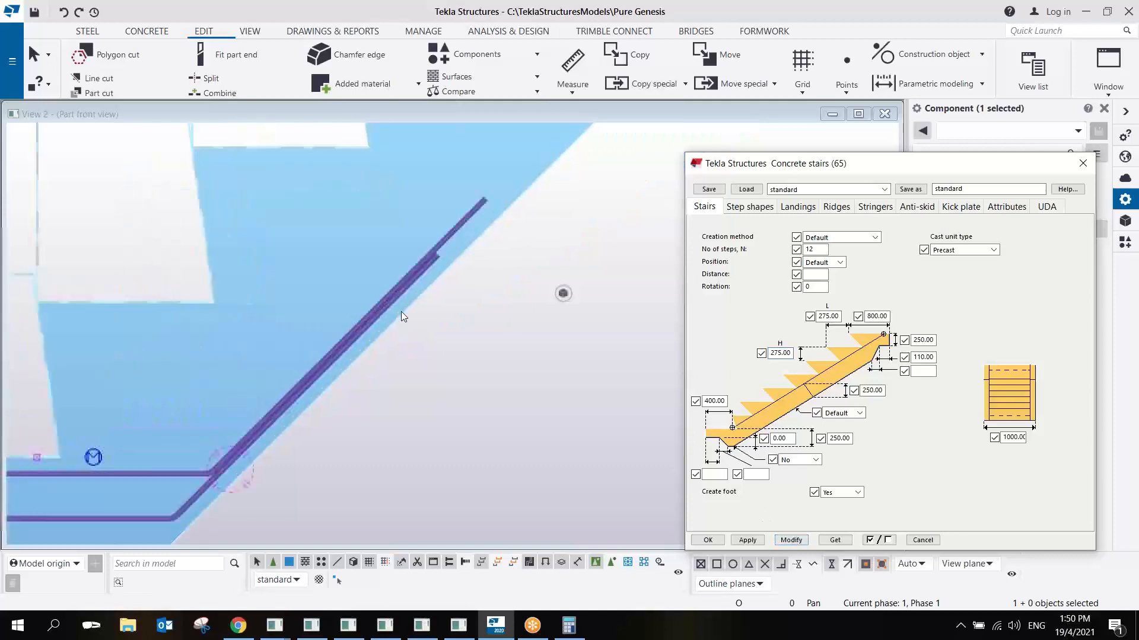
scroll(412, 351, "down", 3)
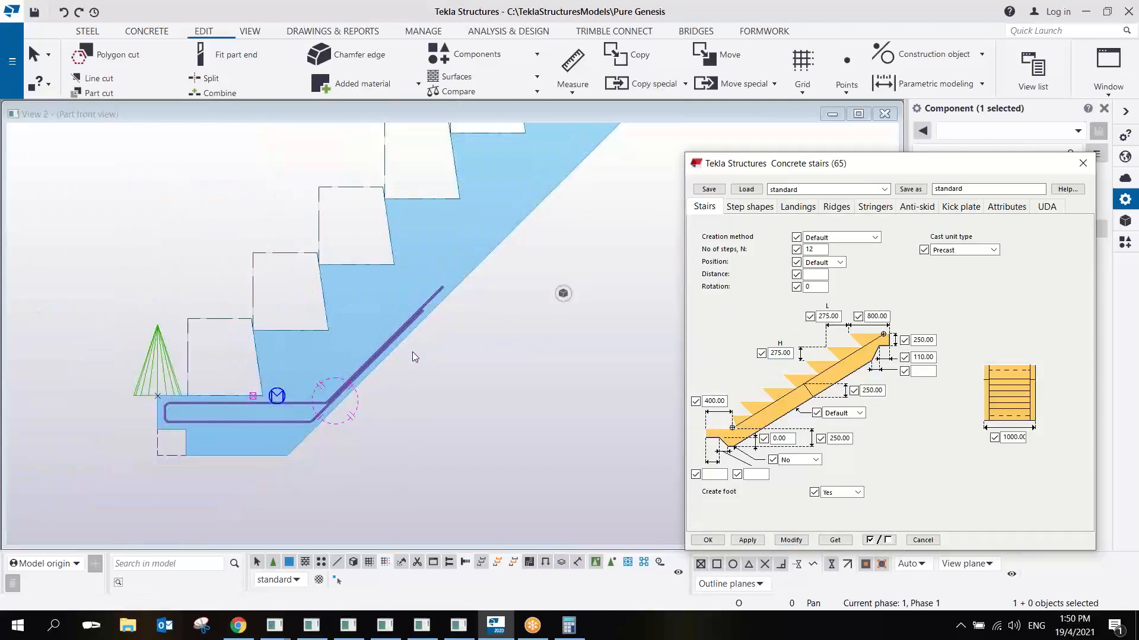
scroll(412, 351, "down", 1)
scroll(534, 358, "up", 1)
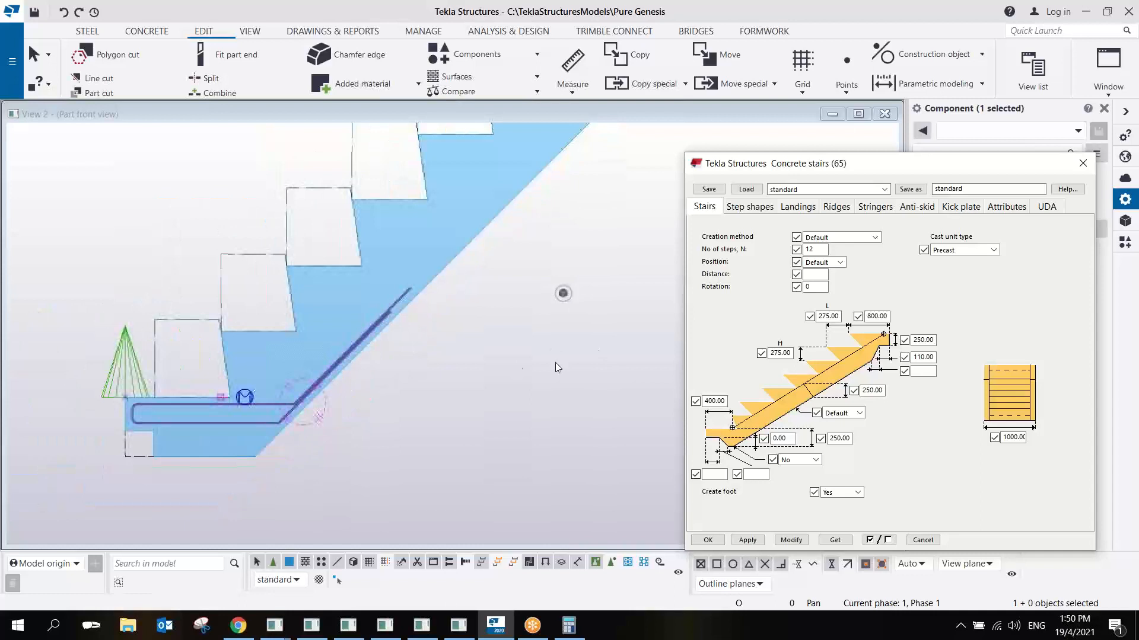
- Set the concrete stairs' step height H back to 175 and modify the stairs
left_click(772, 353)
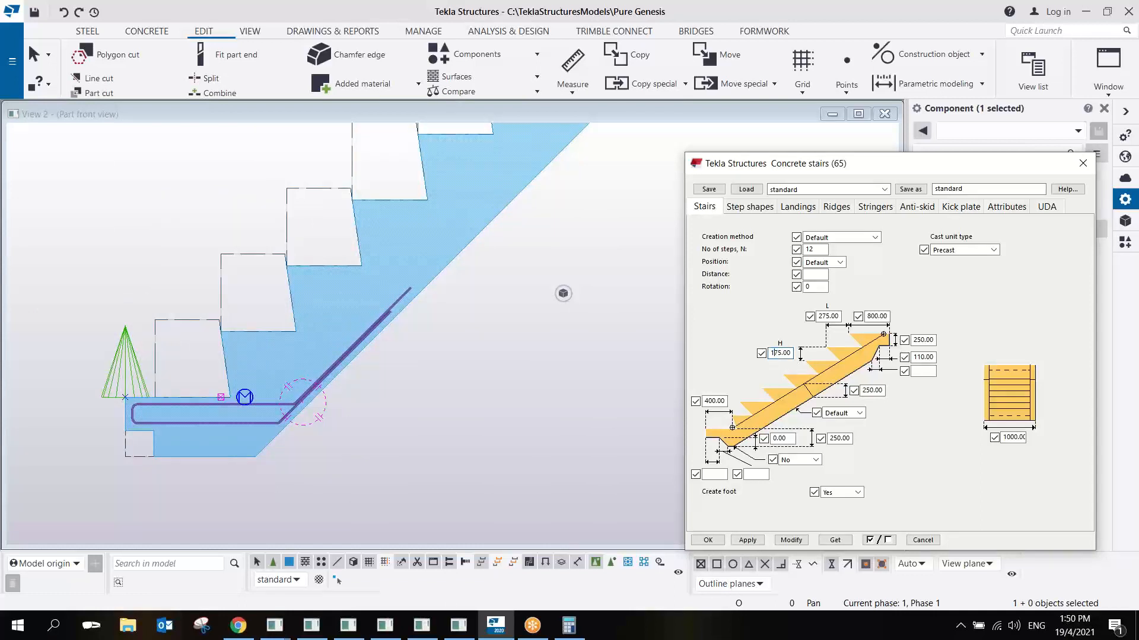
left_click(791, 540)
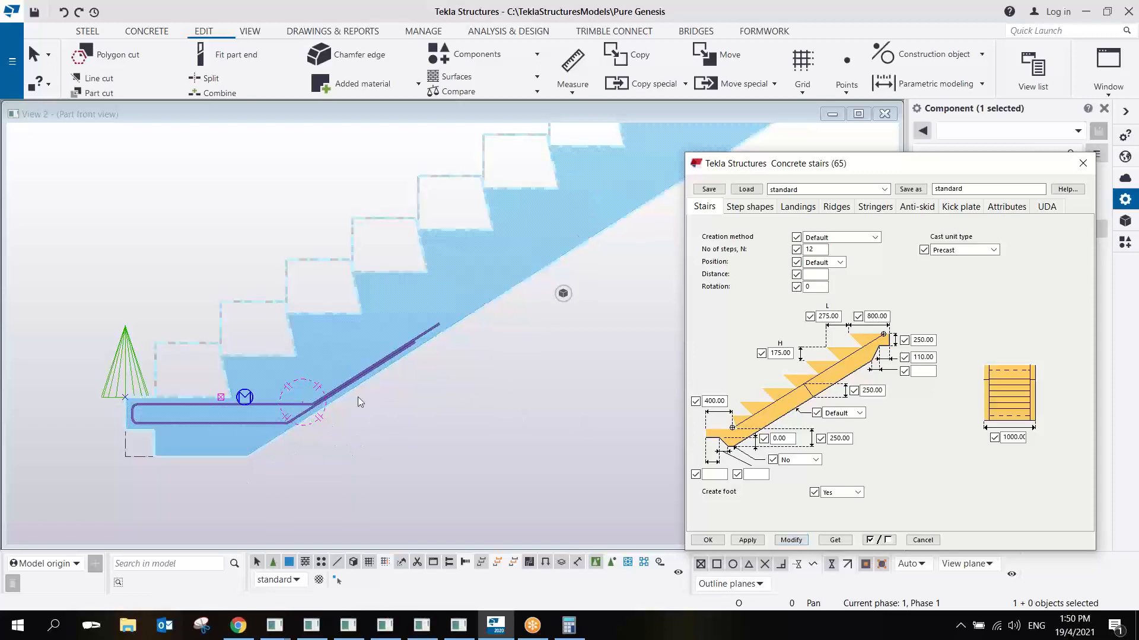
scroll(354, 400, "up", 3)
left_click(393, 345)
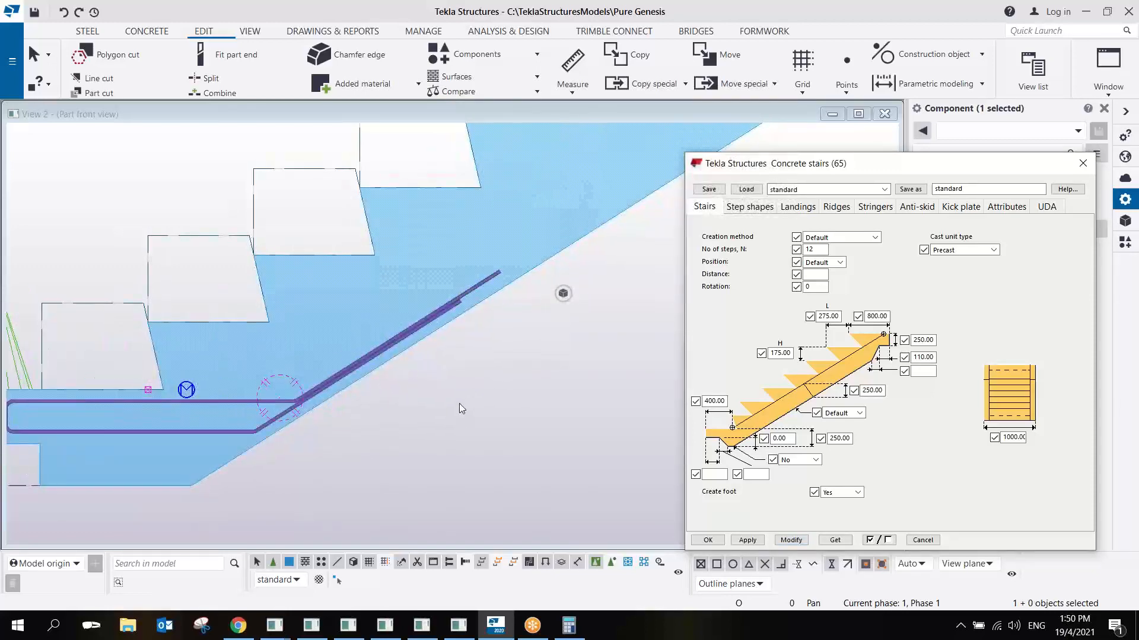
- Examine the upper landing, its end notch and the sloping underside of the flight in 3D and in side view
scroll(459, 408, "down", 2)
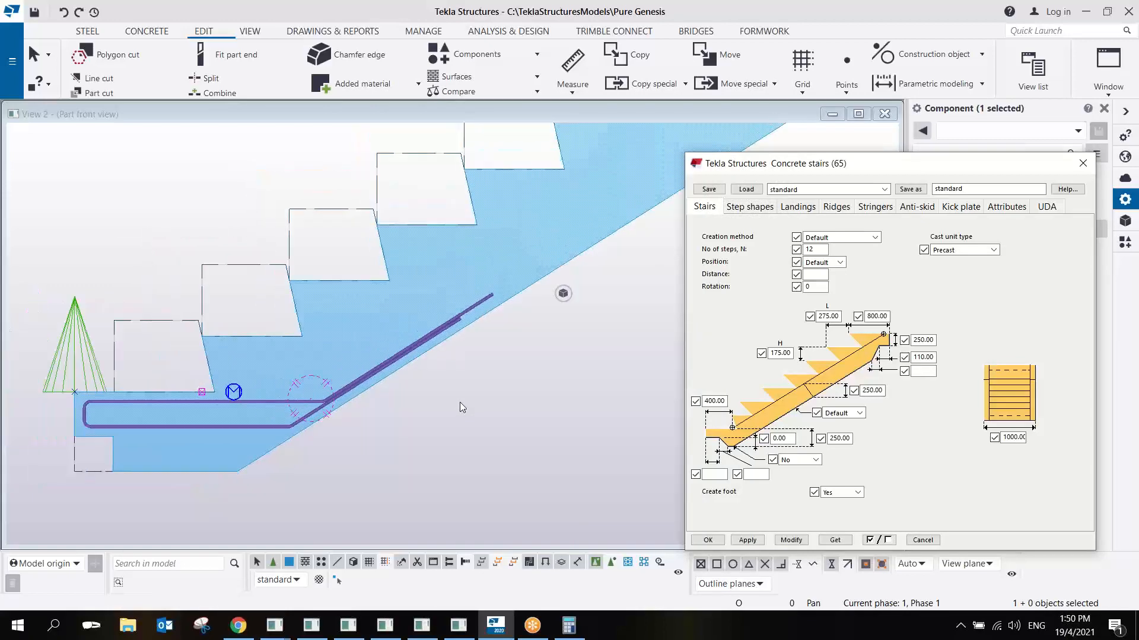
middle_click_drag(459, 336, 301, 393)
scroll(301, 394, "down", 4)
scroll(379, 356, "up", 2)
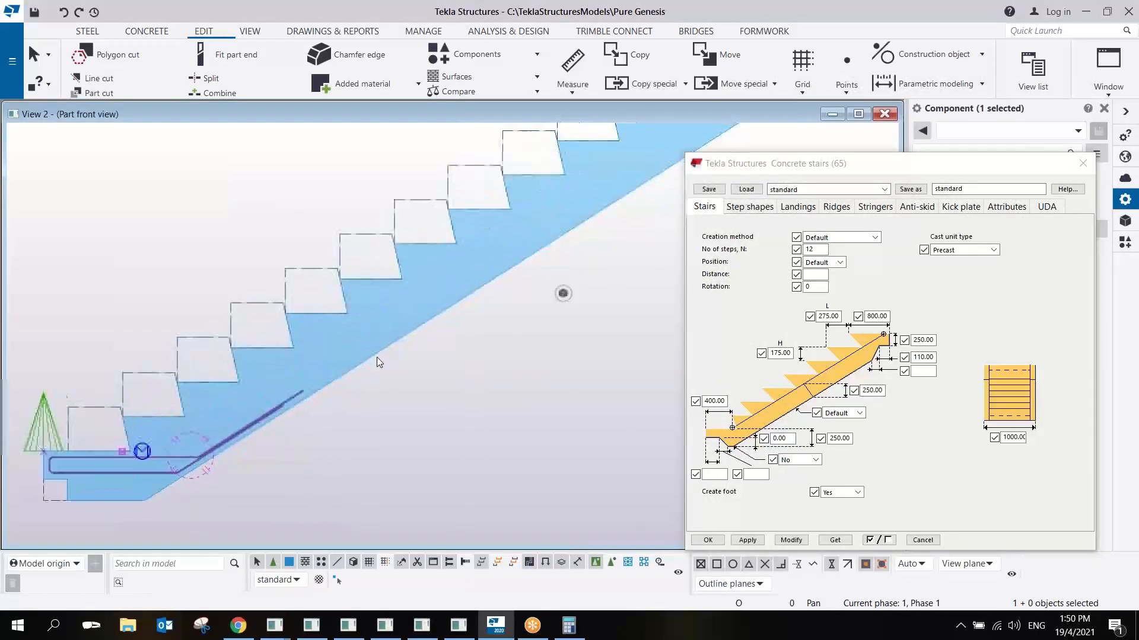
middle_click_drag(376, 357, 87, 458)
scroll(364, 295, "up", 1)
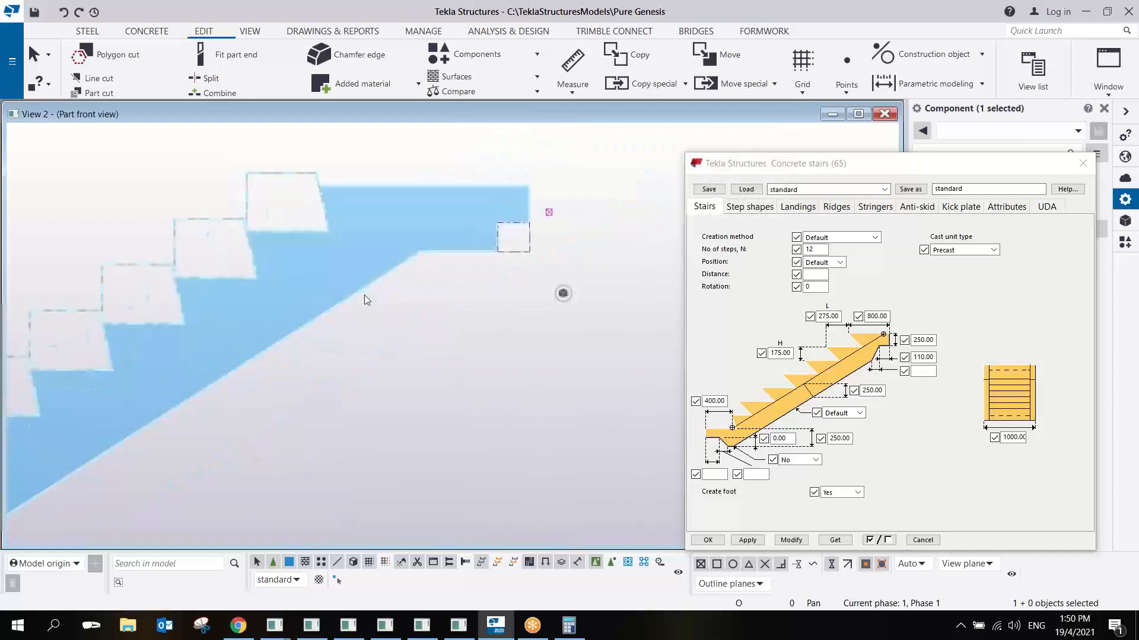
middle_click_drag(364, 294, 393, 322)
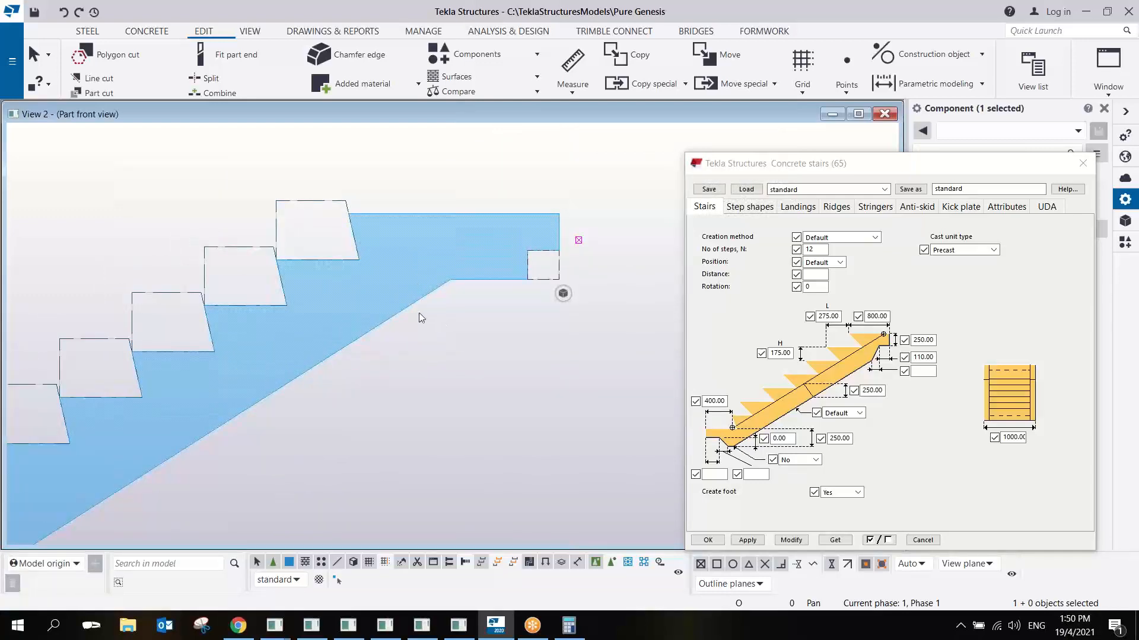
middle_click_drag(383, 335, 401, 288, "ctrl")
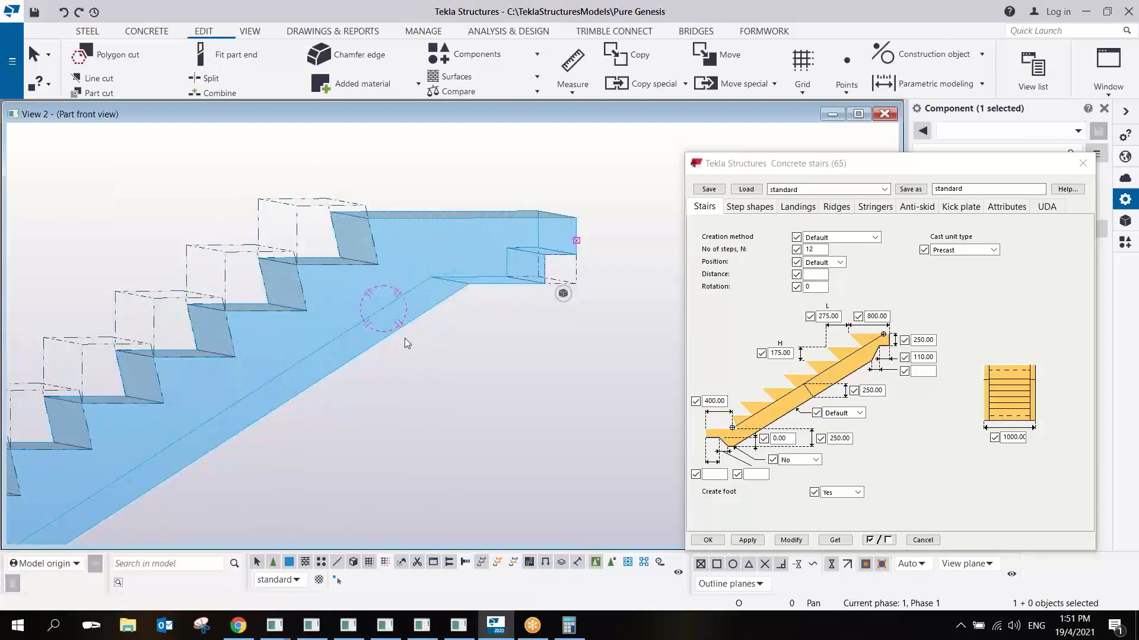
middle_click_drag(404, 338, 391, 349)
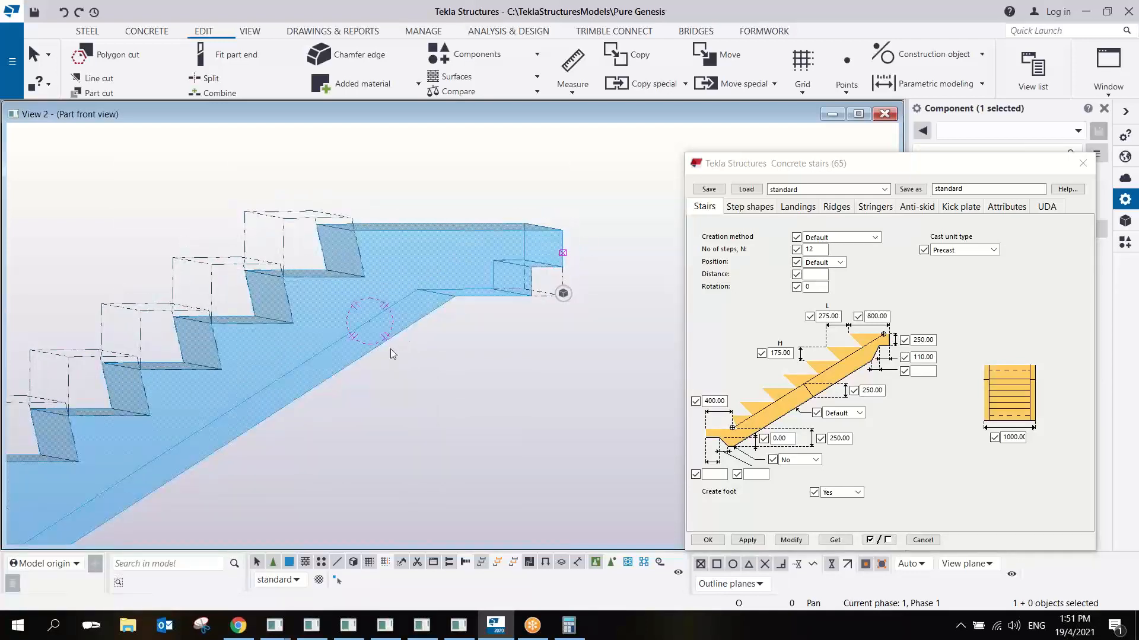
key("ctrl+p")
middle_click_drag(527, 283, 267, 327)
scroll(460, 255, "up", 8)
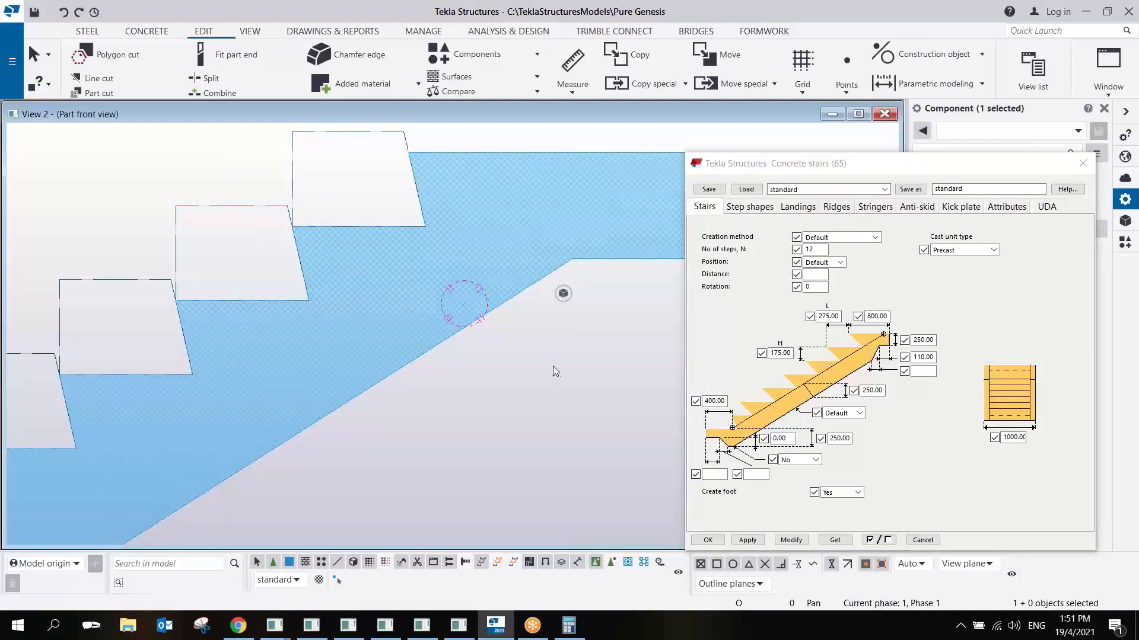
- Point out the stair thickness value in the properties and inspect the cut outline of the topmost step
double_click(871, 390)
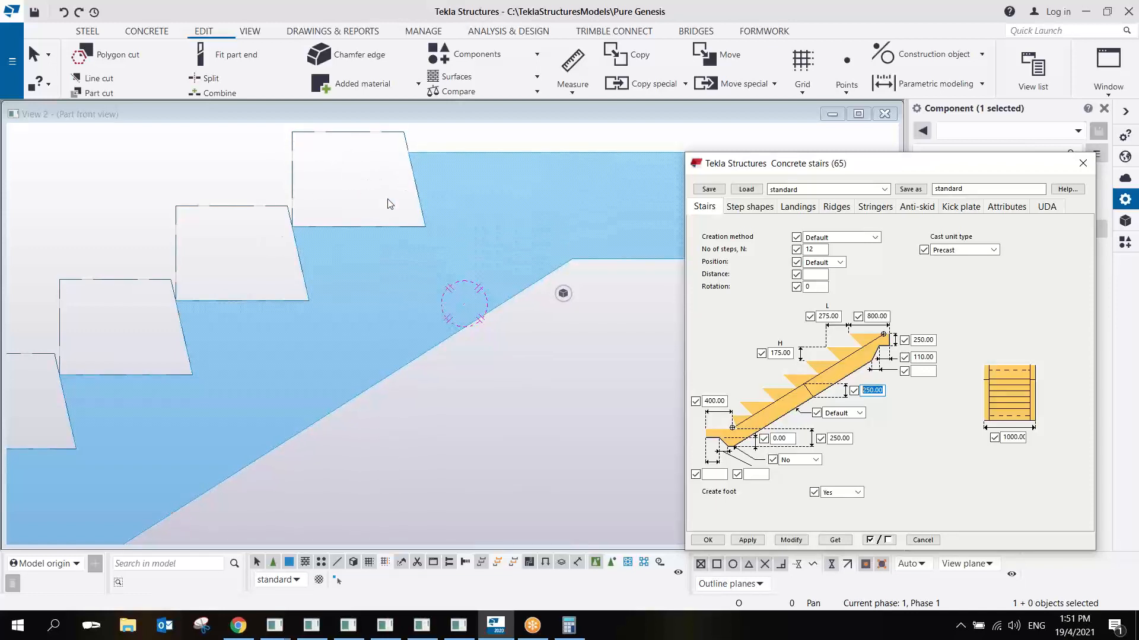
middle_click_drag(386, 194, 406, 239)
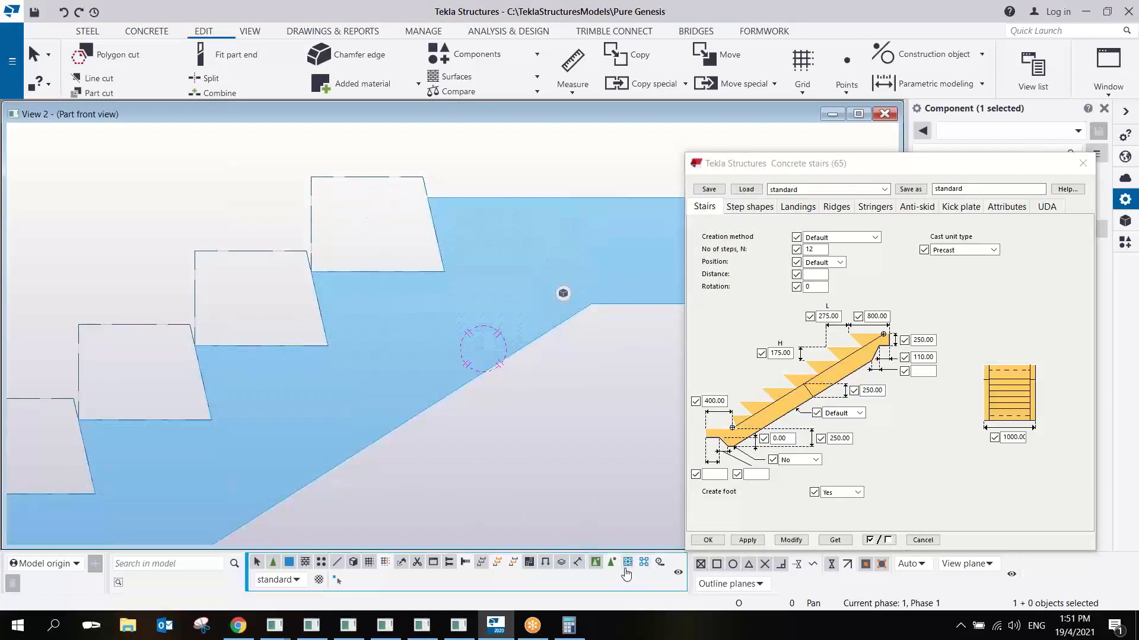
left_click(374, 179)
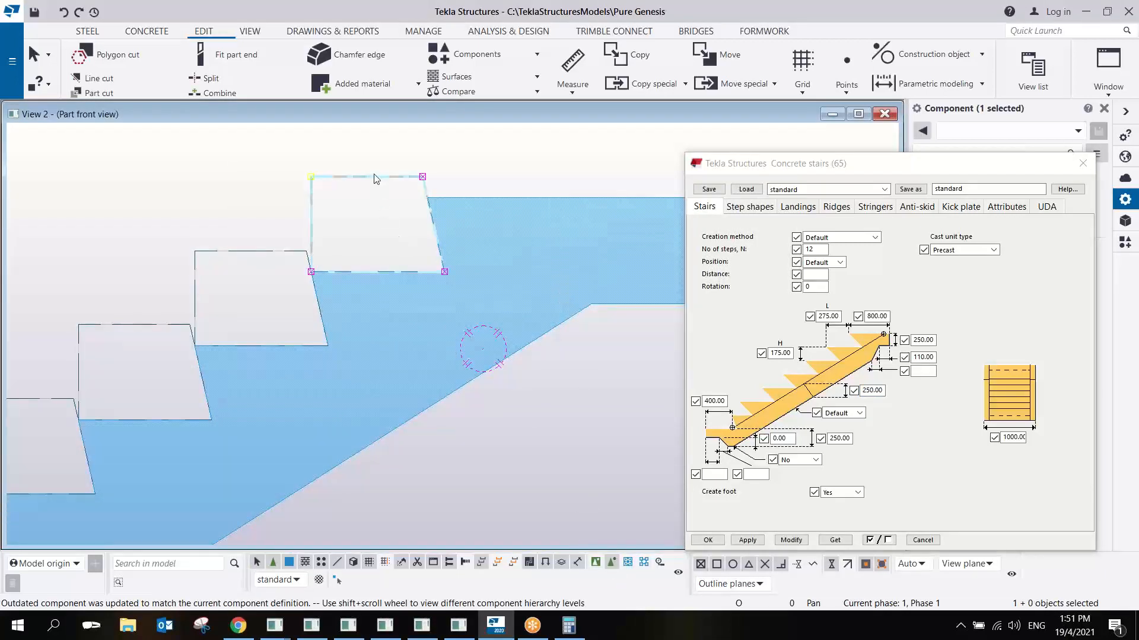
key("Delete")
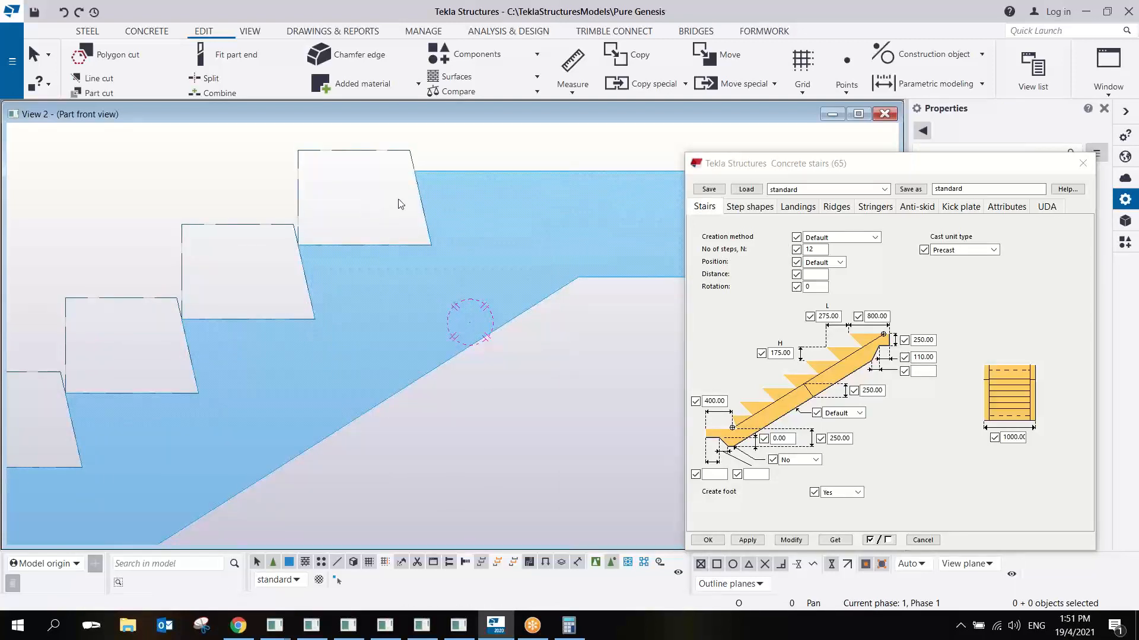
- Examine the lower corner of the topmost step cut against the sloping underside of the flight in side view
scroll(443, 280, "down", 4)
scroll(421, 224, "up", 5)
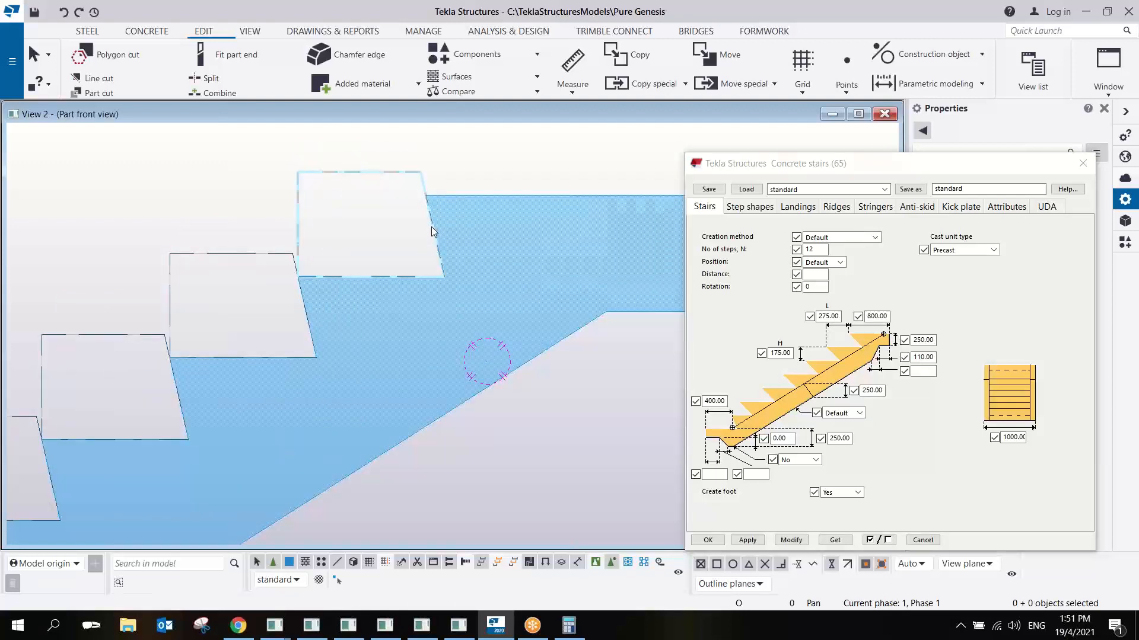
scroll(432, 227, "down", 2)
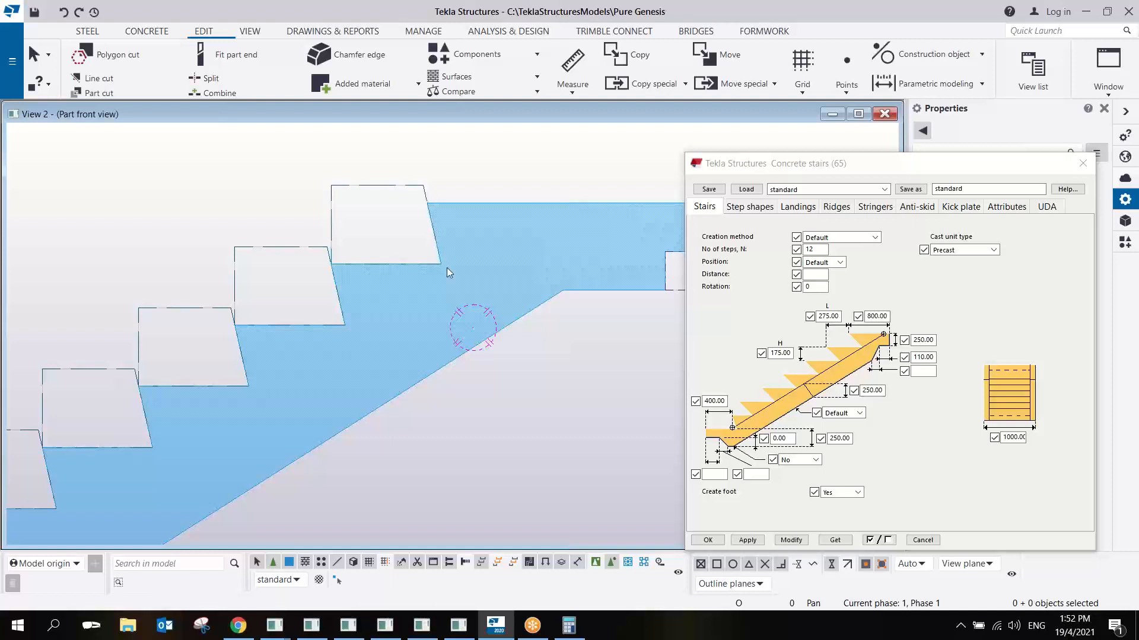
scroll(432, 271, "up", 4)
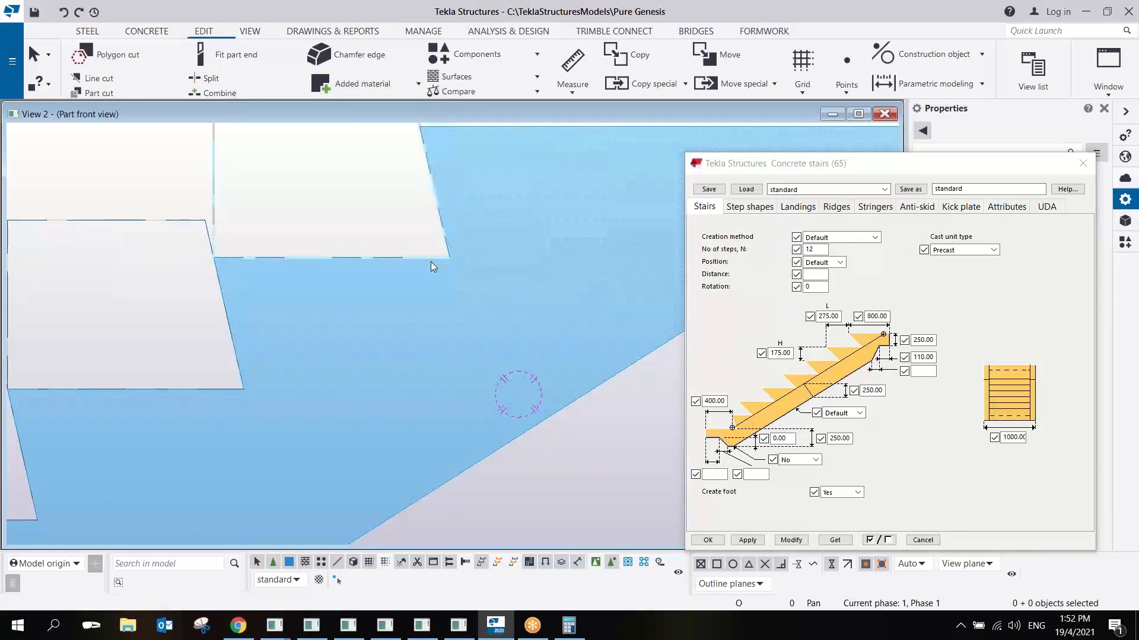
scroll(447, 262, "down", 2)
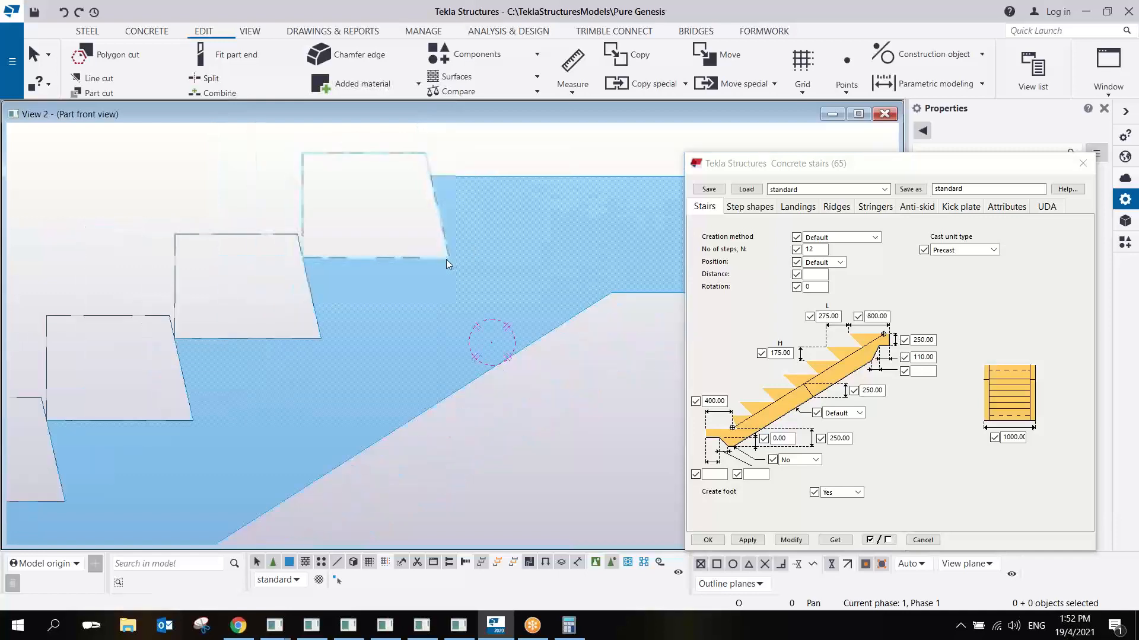
scroll(445, 263, "down", 4)
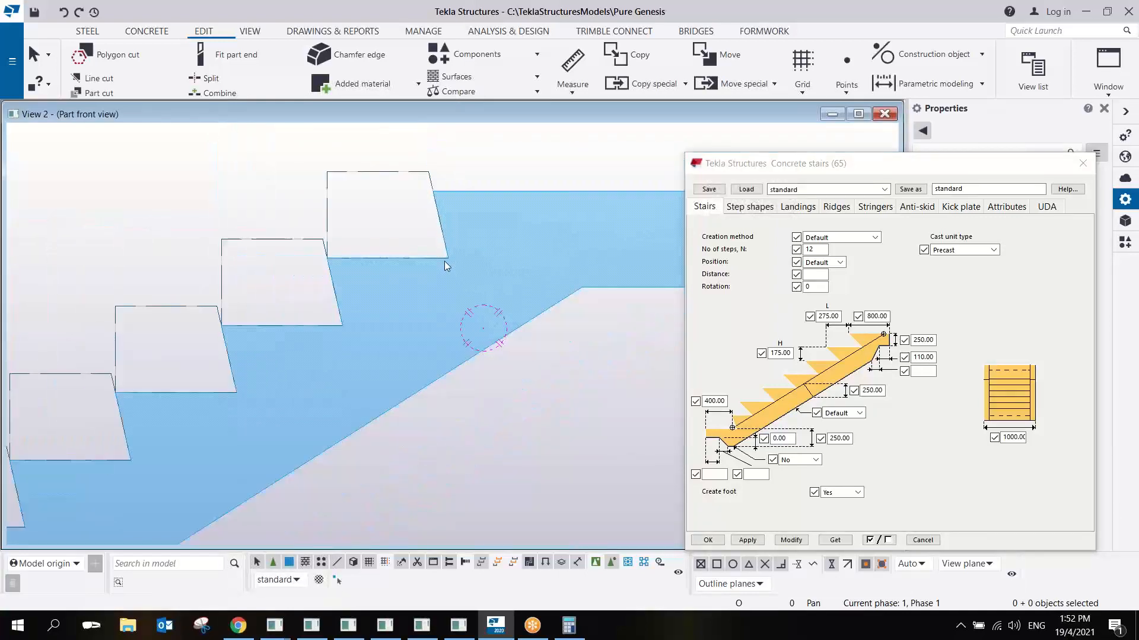
scroll(414, 251, "down", 3)
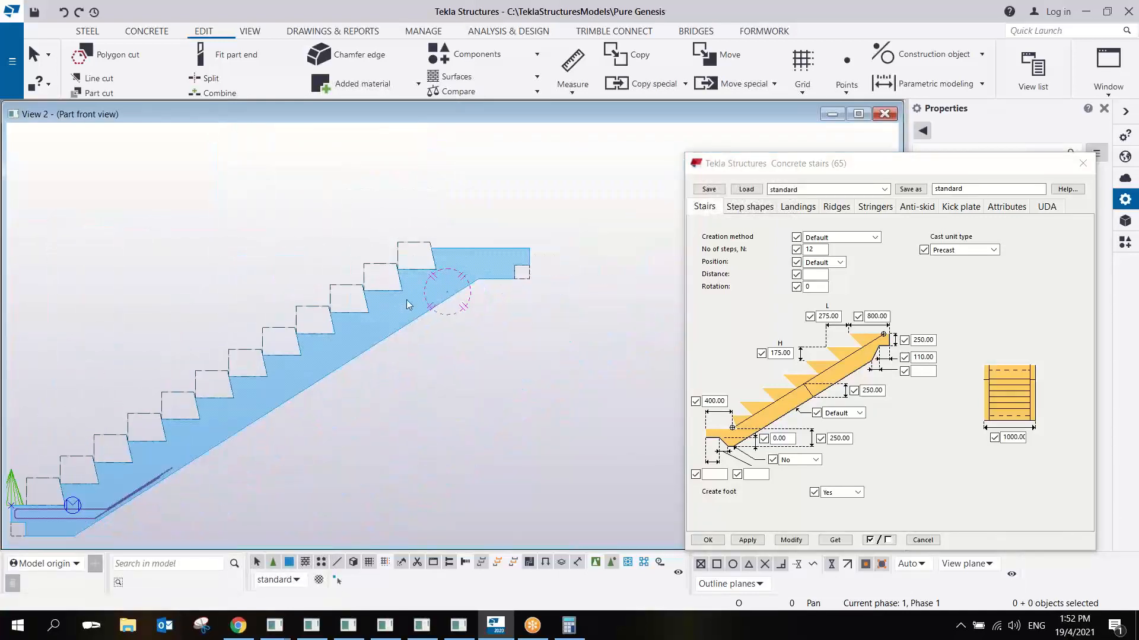
- Open the PG_Stair_Cut_Rebar detail in the custom component editor and inspect the flight and upper landing in the perspective view
middle_click_drag(407, 300, 601, 248)
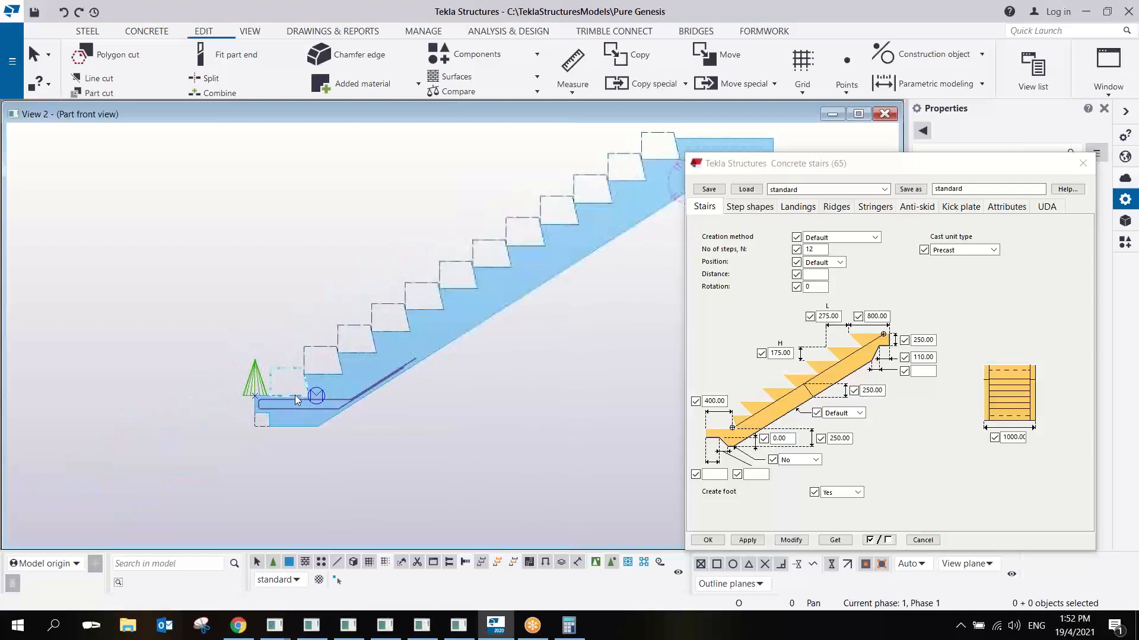
right_click(259, 380)
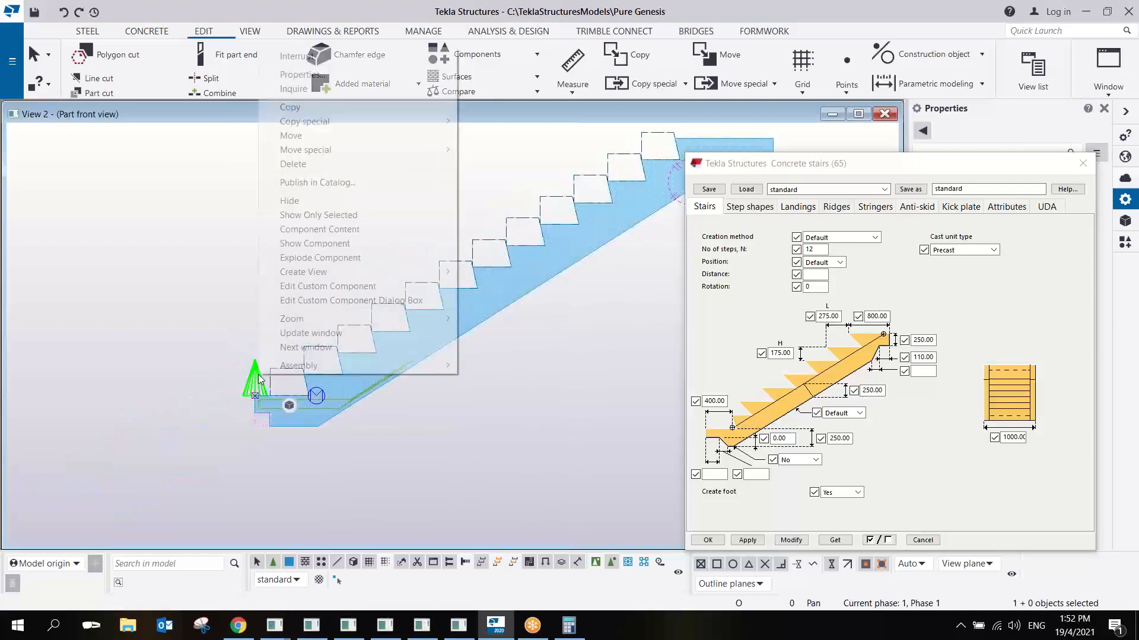
left_click(368, 287)
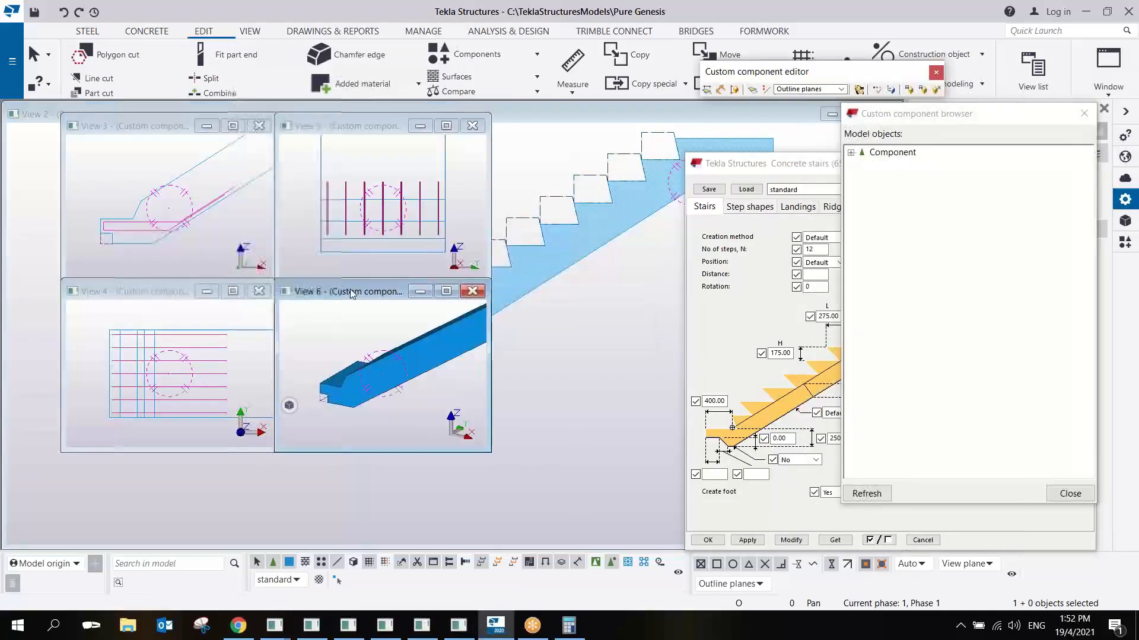
left_click_drag(237, 210, 160, 136)
left_click_drag(300, 298, 666, 412)
middle_click_drag(522, 240, 415, 296)
scroll(414, 296, "down", 2)
middle_click_drag(503, 237, 592, 191, "ctrl")
scroll(475, 211, "up", 3)
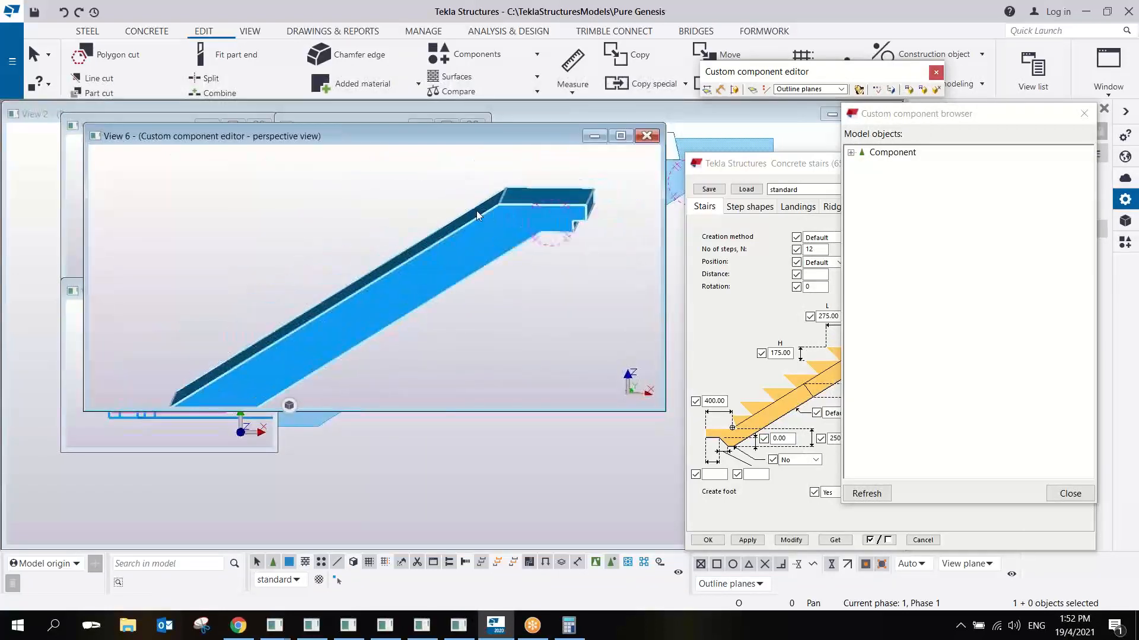
middle_click_drag(475, 211, 531, 212)
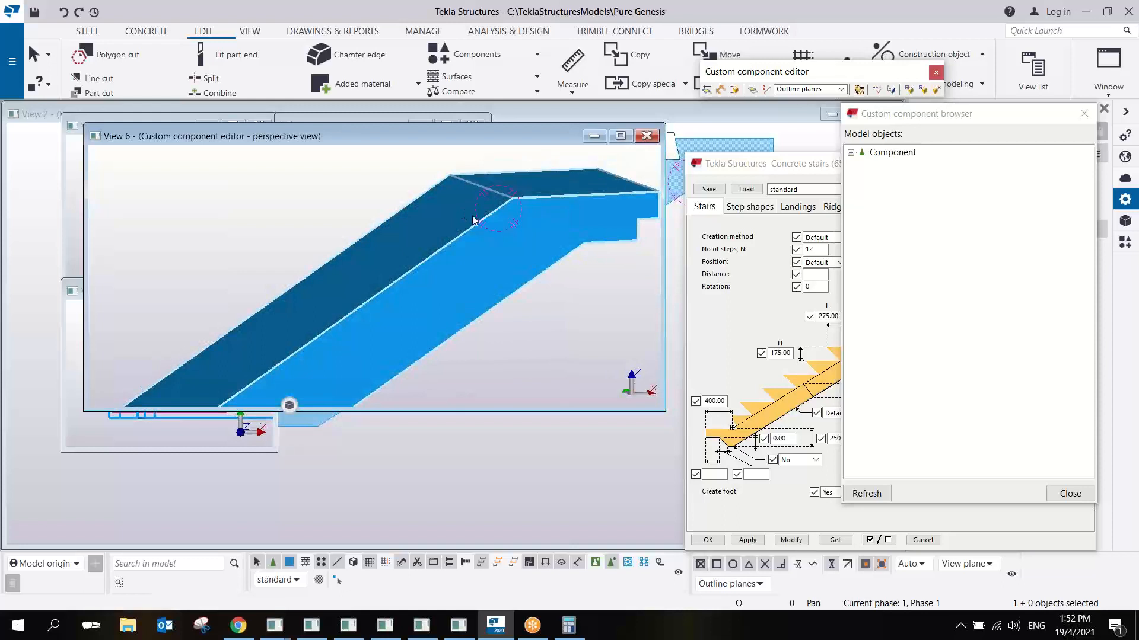
scroll(489, 224, "up", 2)
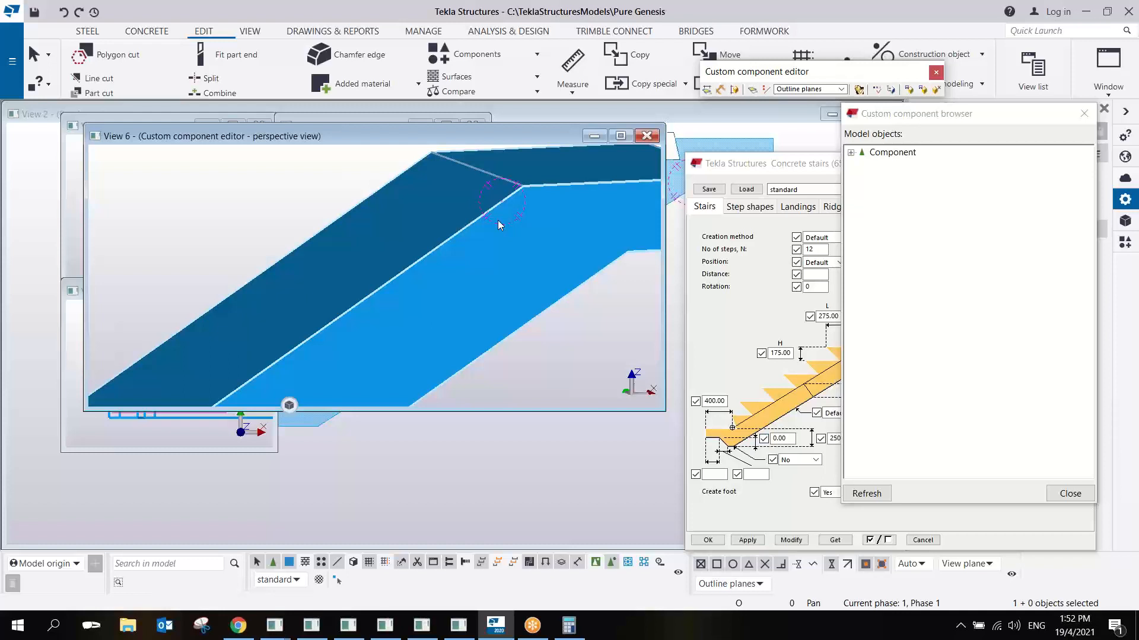
- Close the custom component editor, saving PG_Stair_Cut_Rebar and replacing all its occurrences in the model
left_click(647, 136)
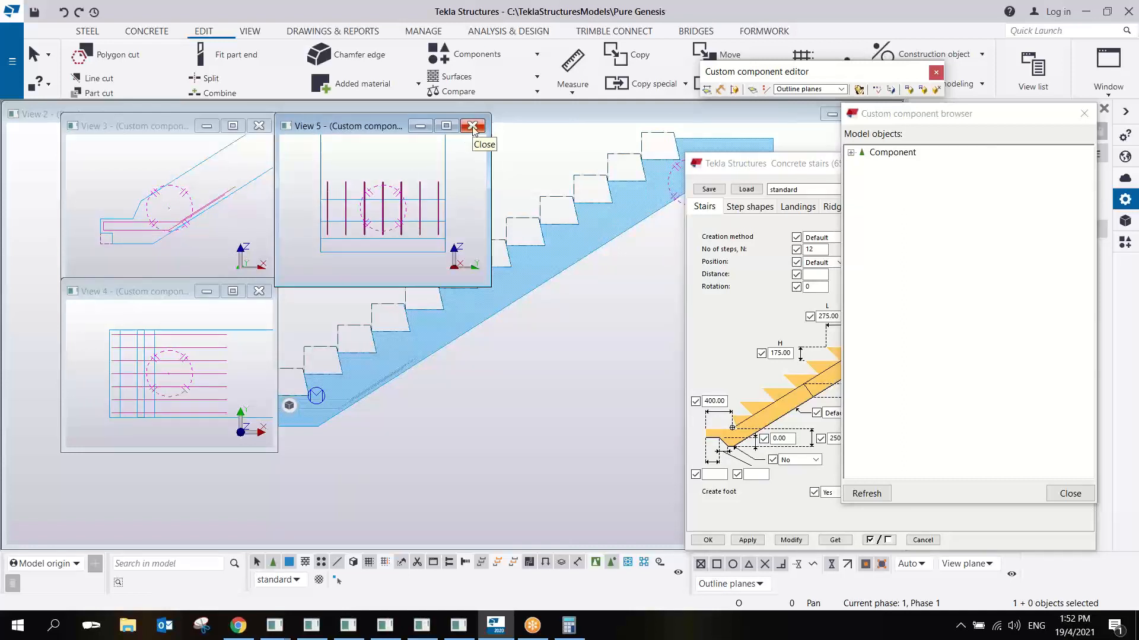
left_click(472, 129)
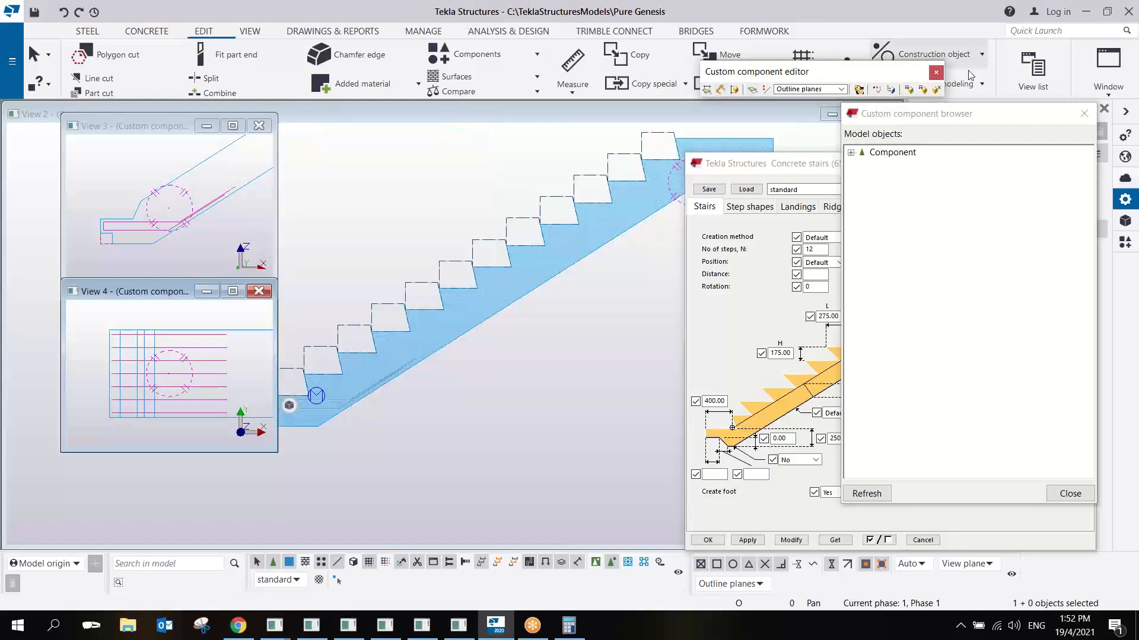
left_click(934, 89)
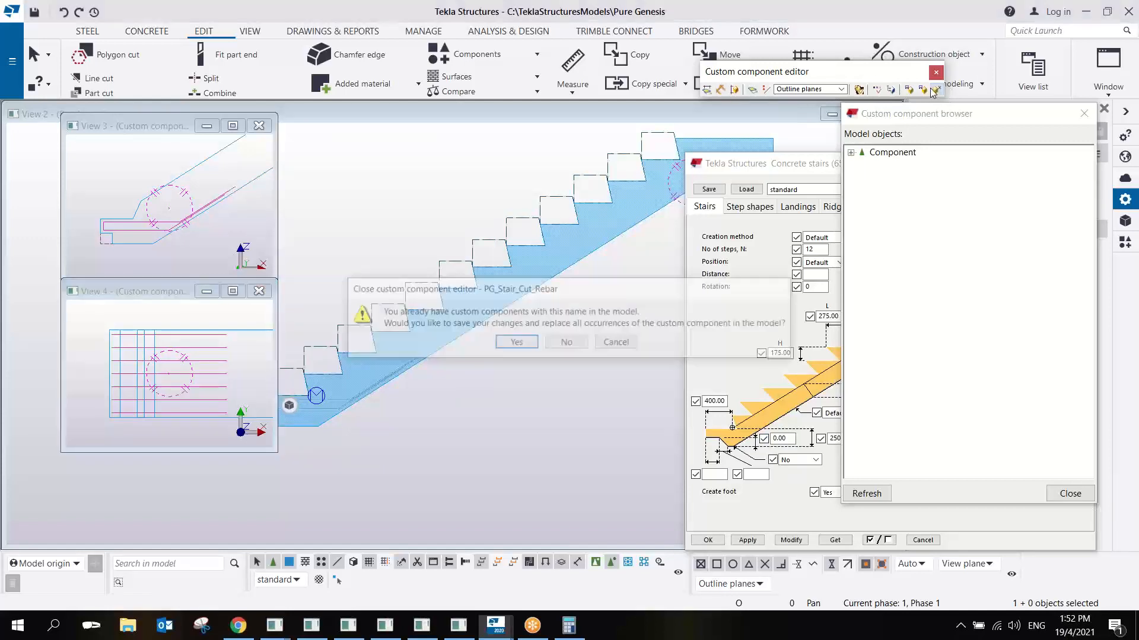
left_click(515, 343)
left_click(567, 373)
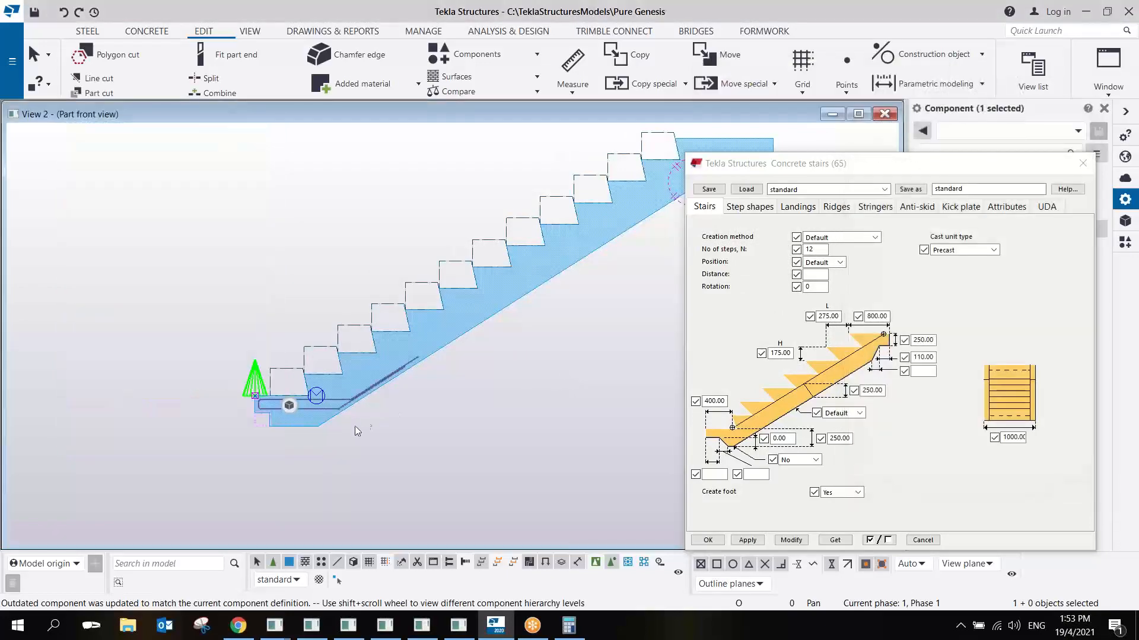
- Close the Concrete stairs (65) settings and open the Applications & components catalog
scroll(354, 426, "up", 5)
middle_click_drag(357, 401, 383, 405, "ctrl")
scroll(404, 371, "down", 5)
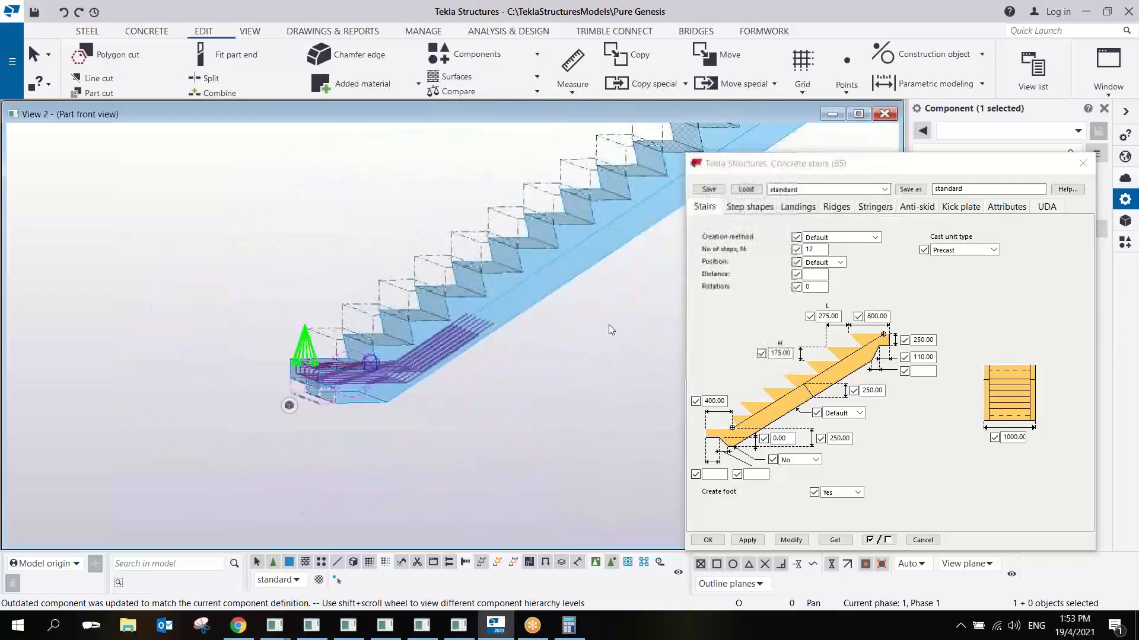
left_click(1083, 165)
left_click(1083, 165)
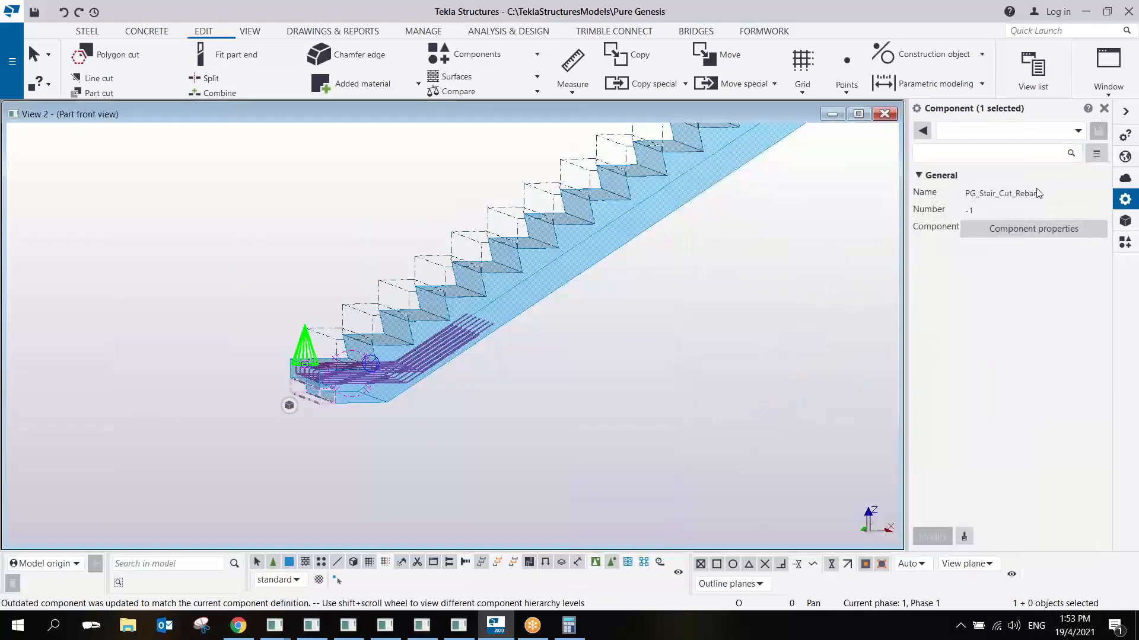
left_click(1123, 244)
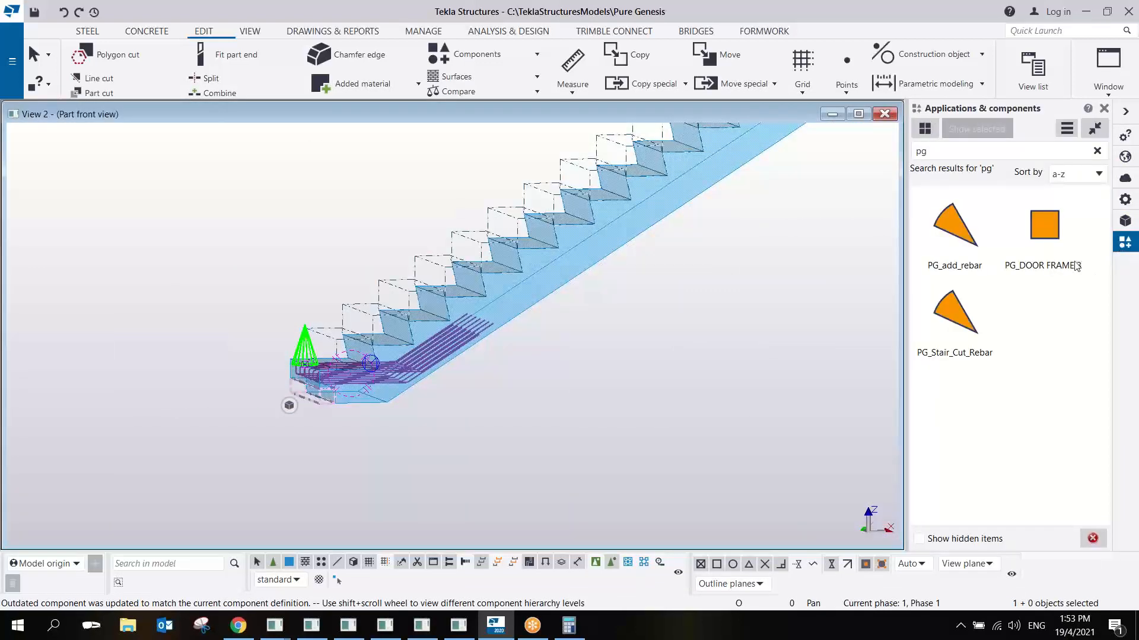
left_click(982, 235)
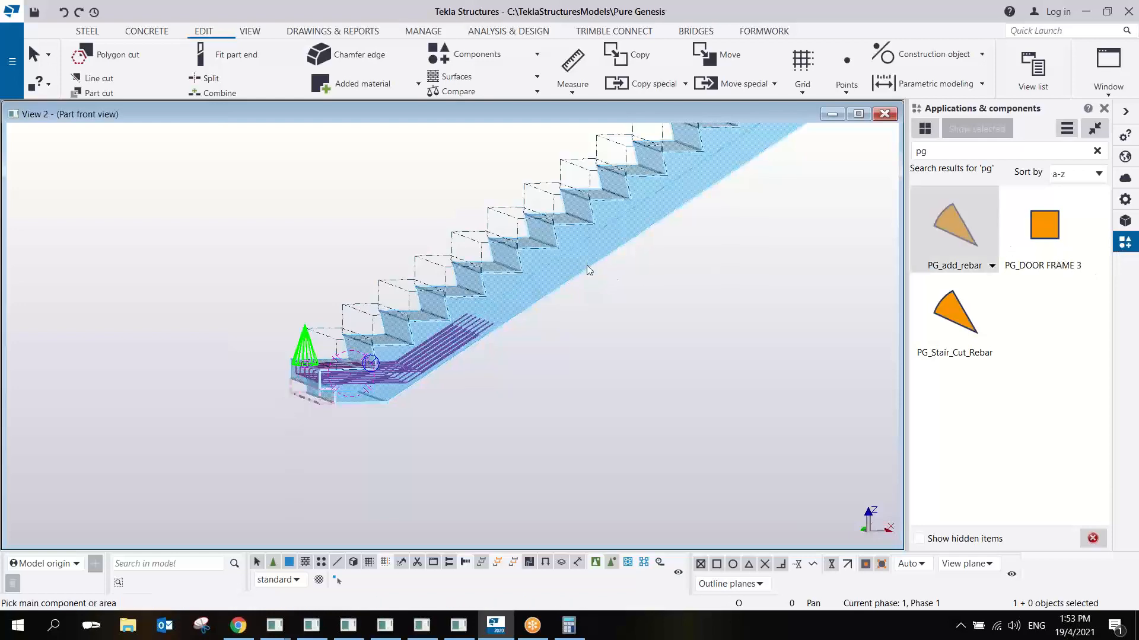
left_click(588, 270)
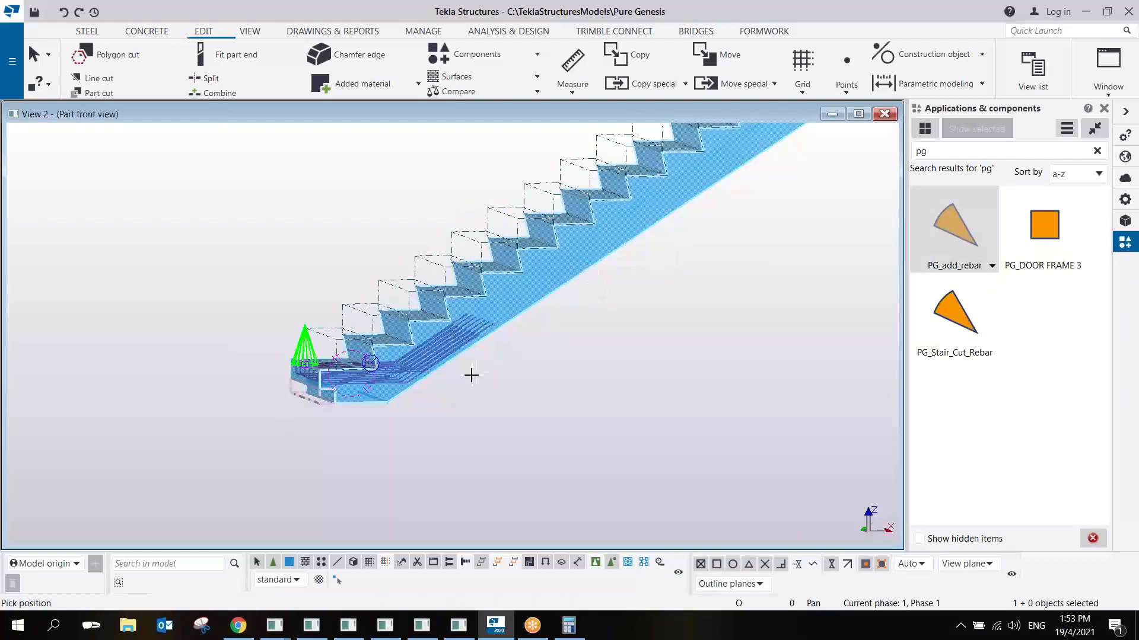
scroll(471, 376, "up", 2)
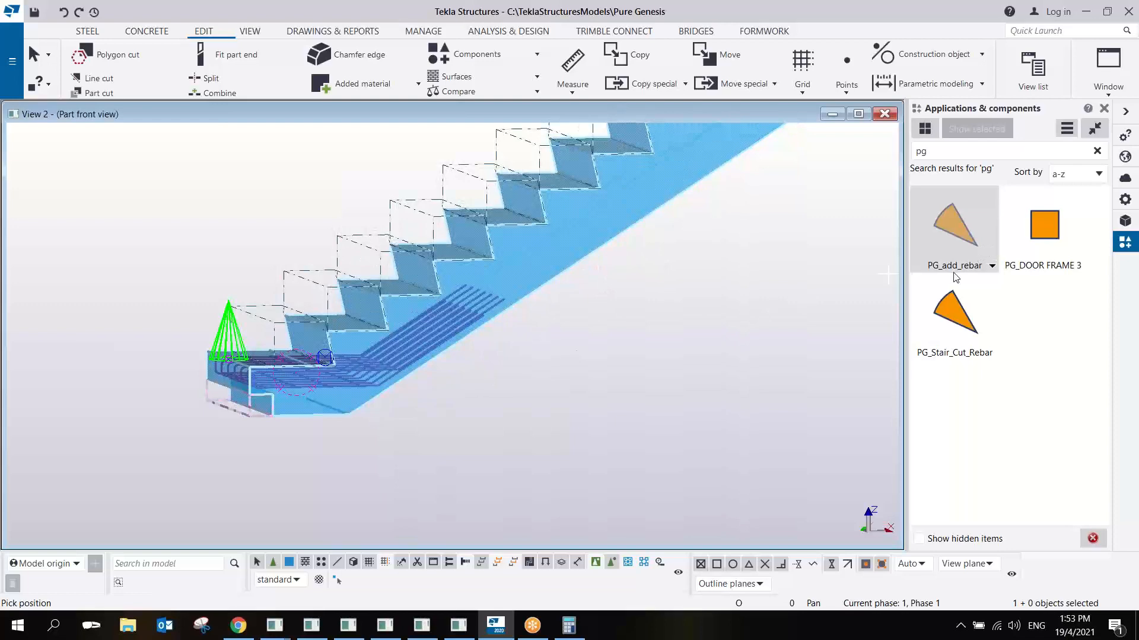
right_click(726, 238)
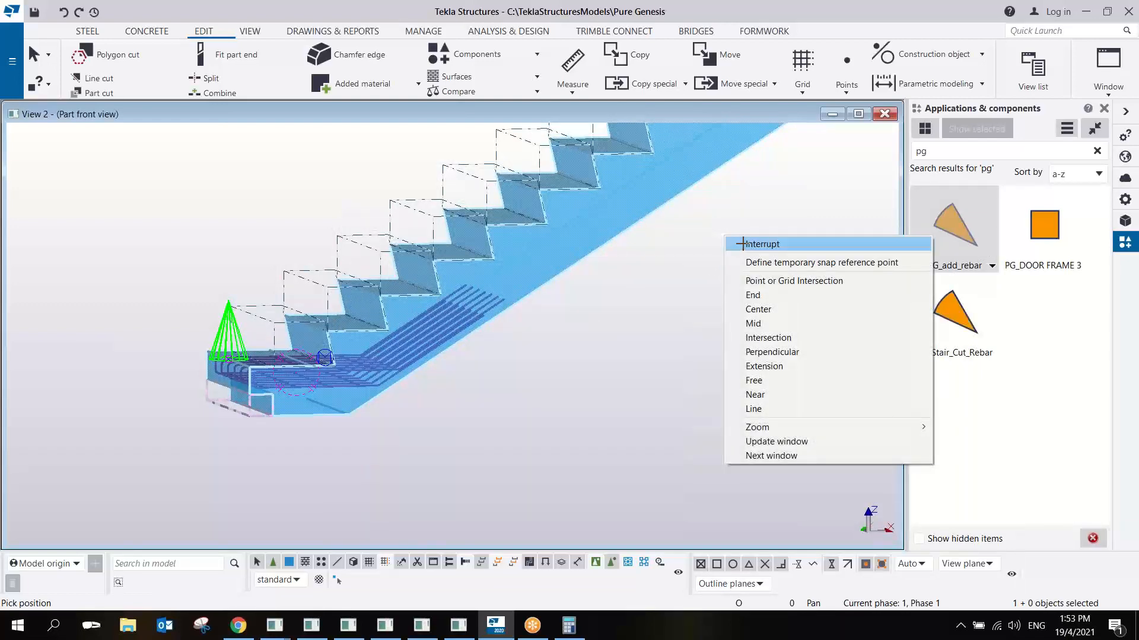
left_click(742, 244)
- Search the component catalog for "stair" and find the stairMainbar detail
scroll(647, 332, "down", 2)
scroll(638, 333, "down", 3)
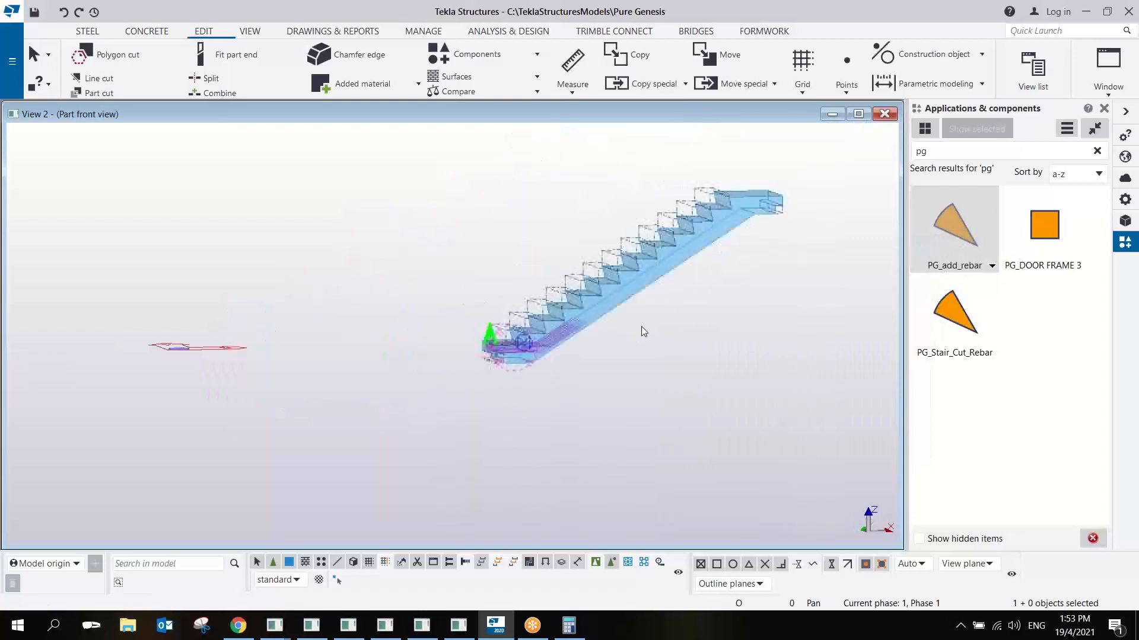
scroll(660, 310, "up", 3)
scroll(661, 314, "down", 2)
left_click(930, 153)
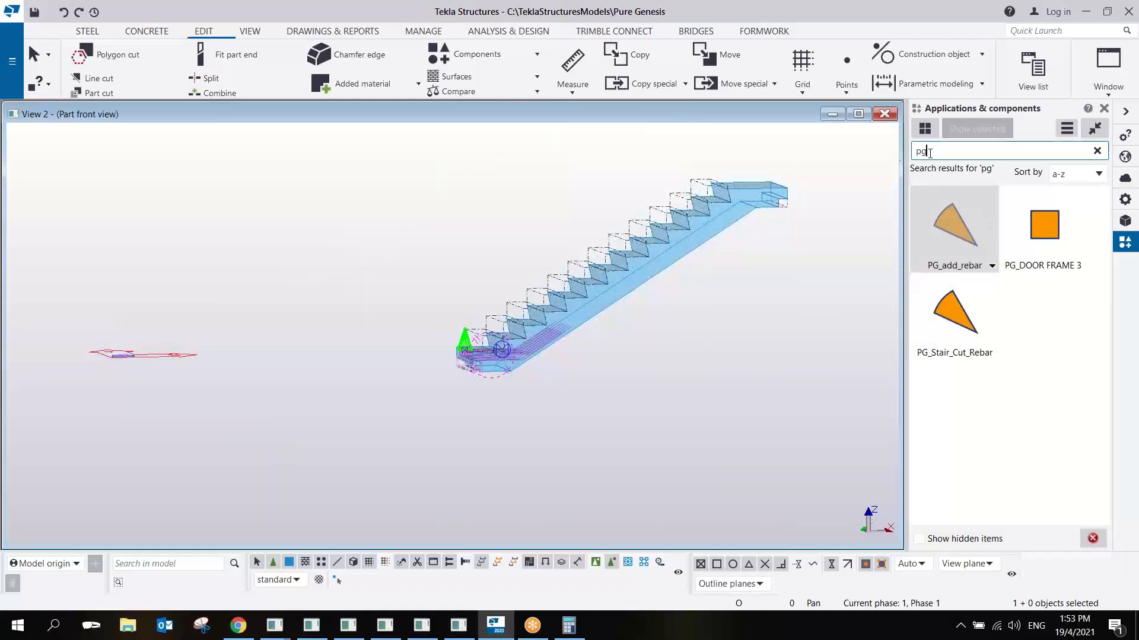
double_click(929, 153)
type("stair")
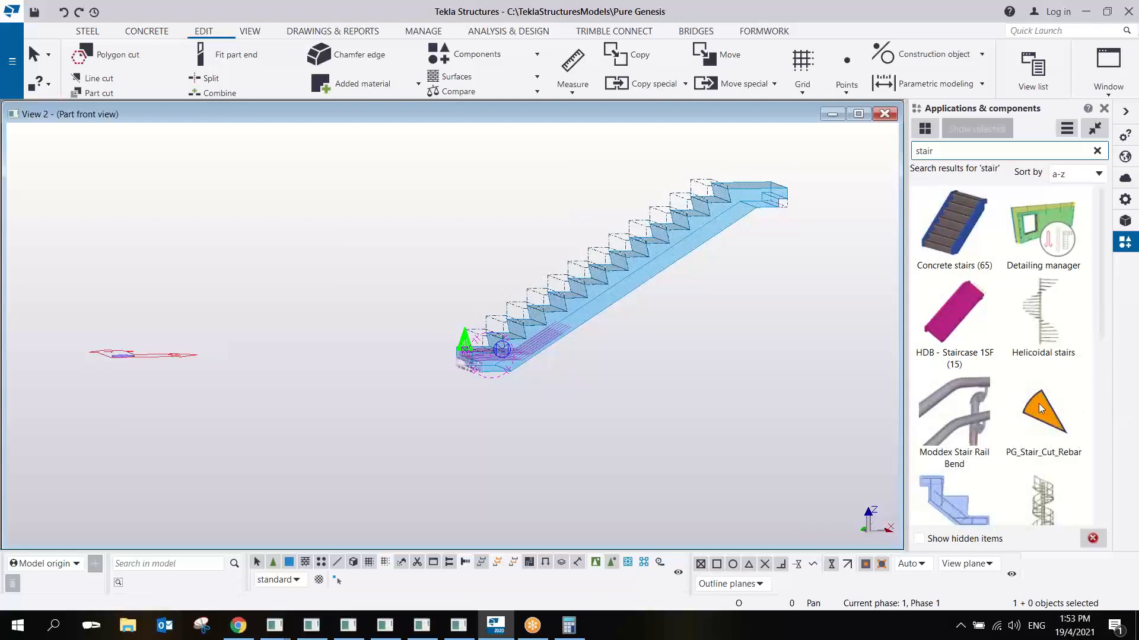
scroll(1038, 405, "down", 3)
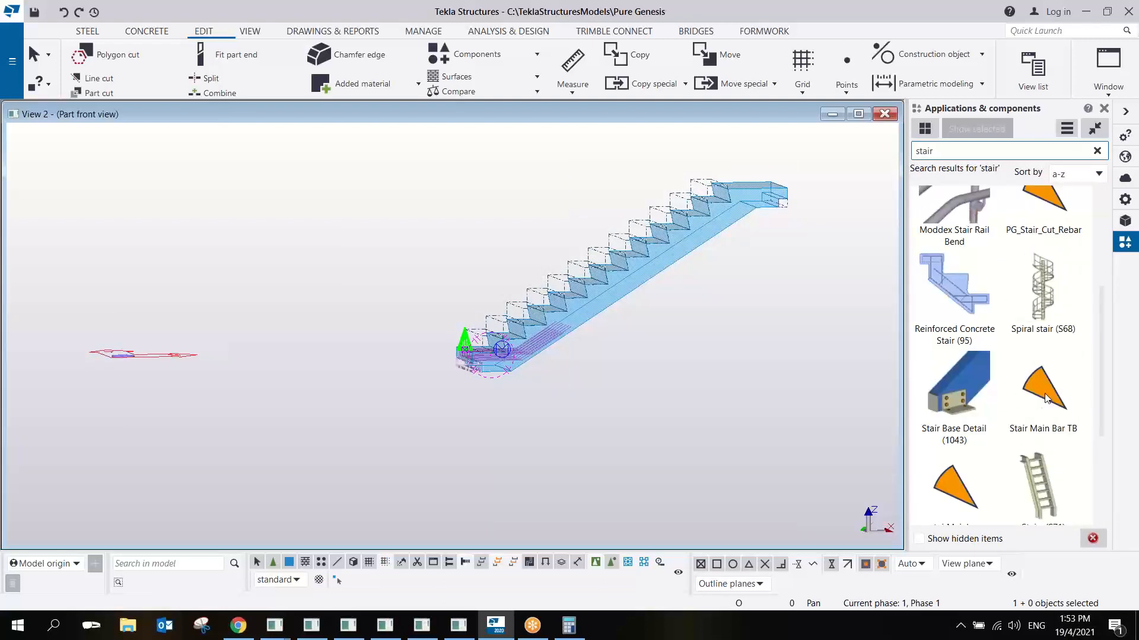
scroll(1046, 398, "down", 1)
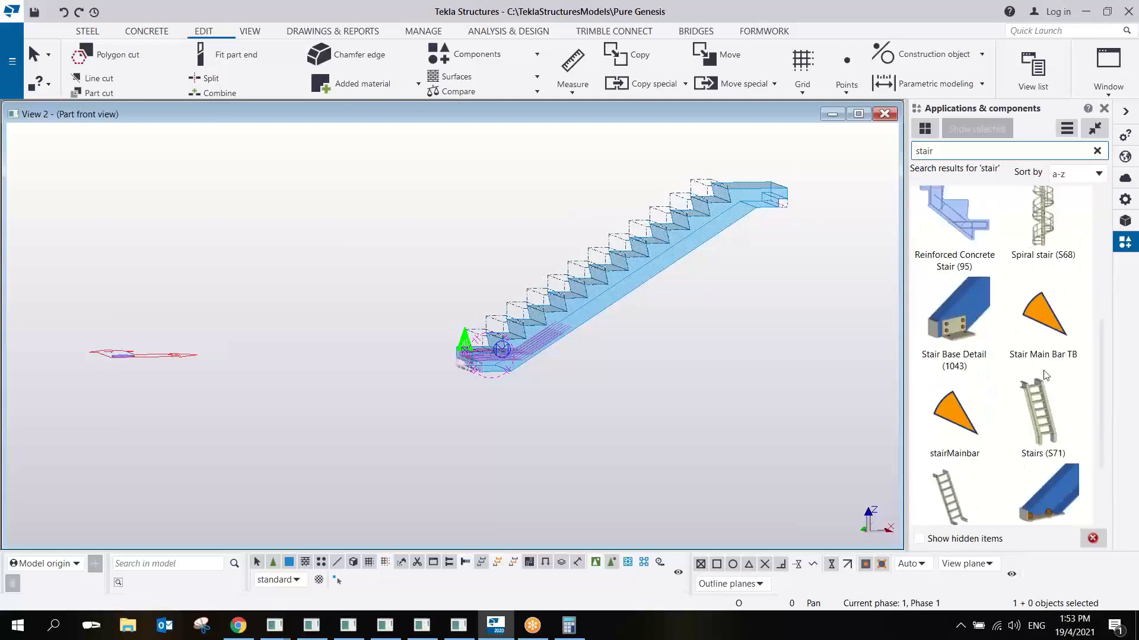
- Apply the stairMainbar detail to the concrete stair at the end point near the bottom bend of the flight, and end the command
left_click(956, 425)
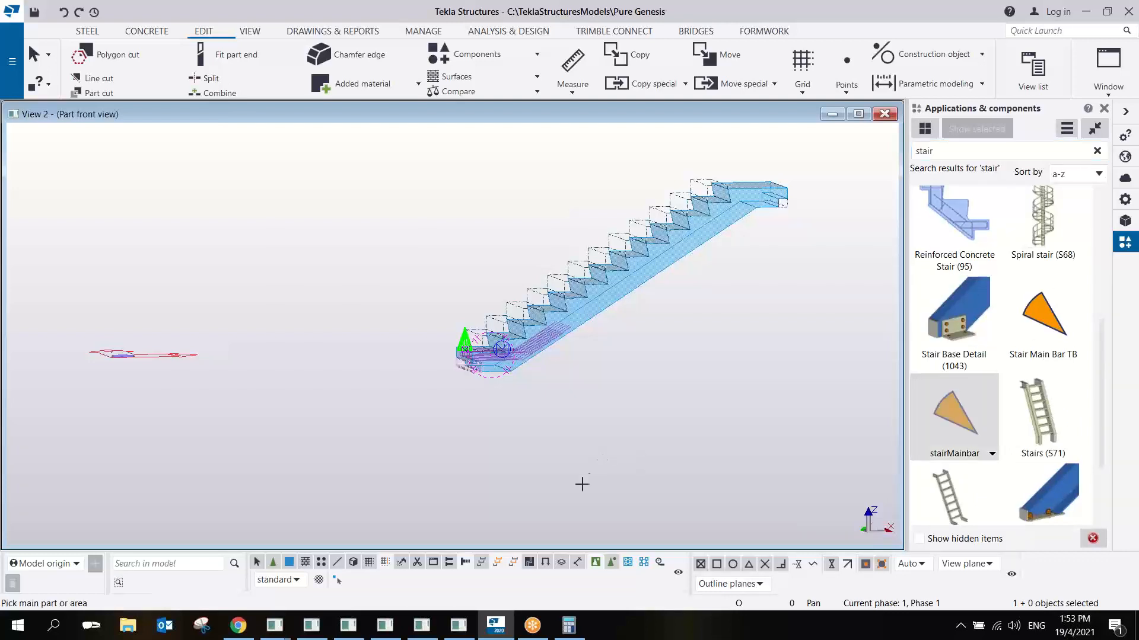
left_click(610, 308)
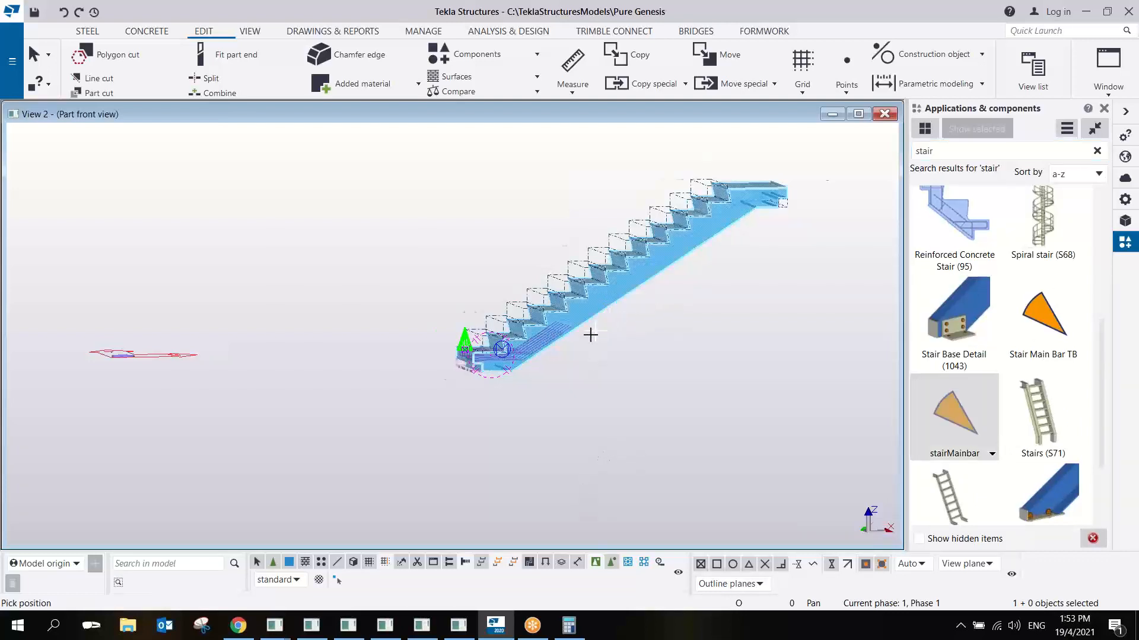
scroll(589, 330, "up", 2)
scroll(456, 424, "up", 2)
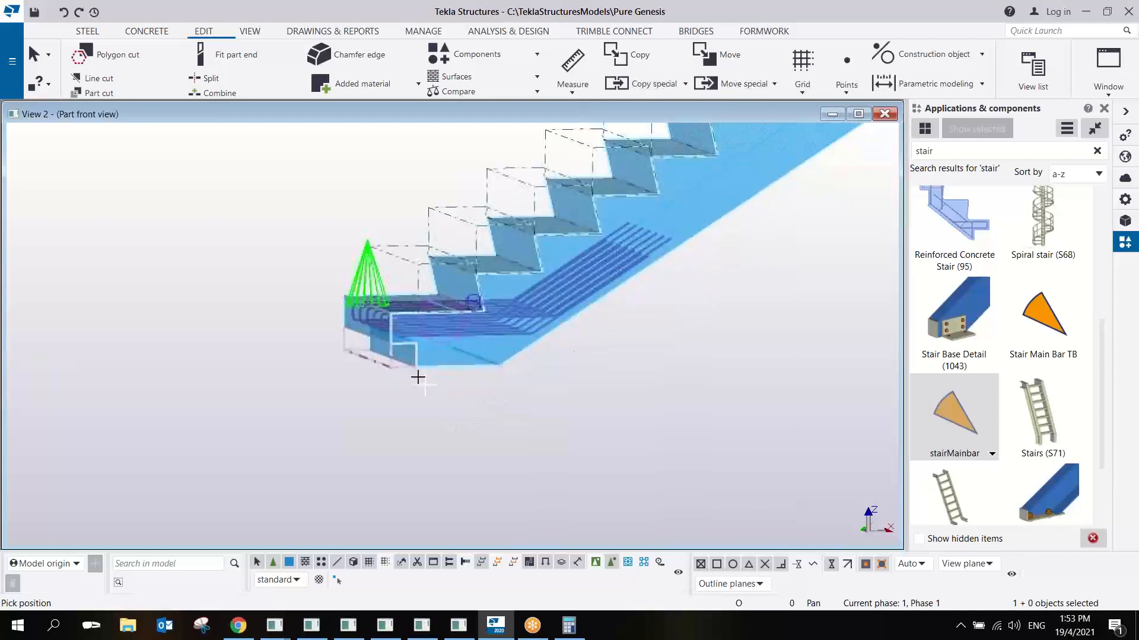
left_click(474, 351)
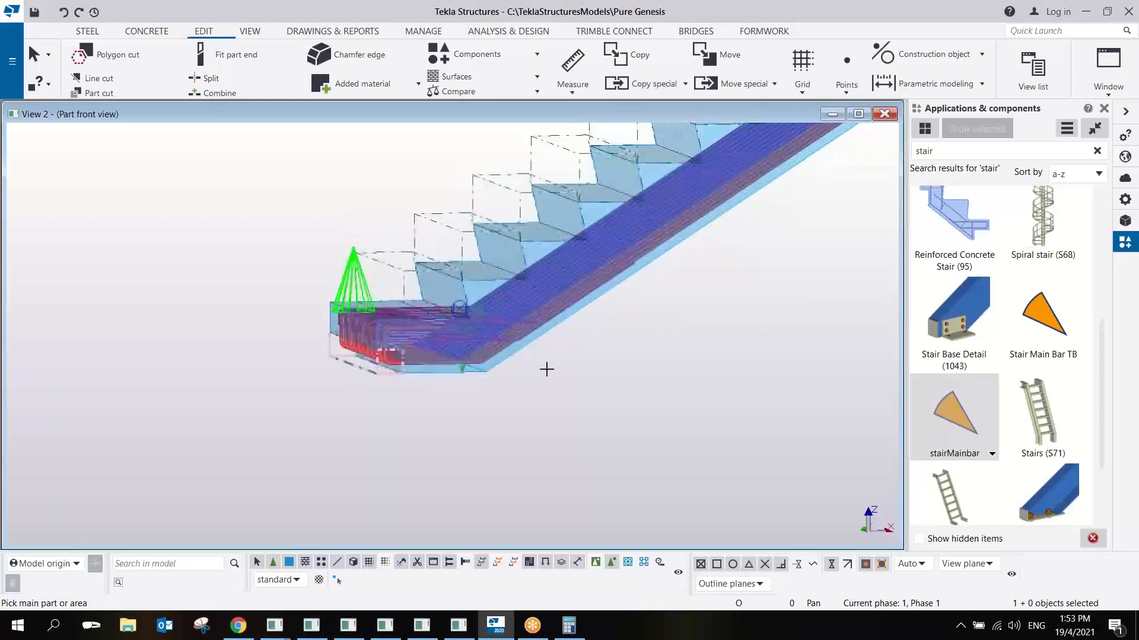
scroll(593, 338, "up", 2)
right_click(610, 331)
left_click(628, 338)
- Examine how the main bars and the cut rebars meet at the lower landing notch in side view
scroll(618, 361, "down", 2)
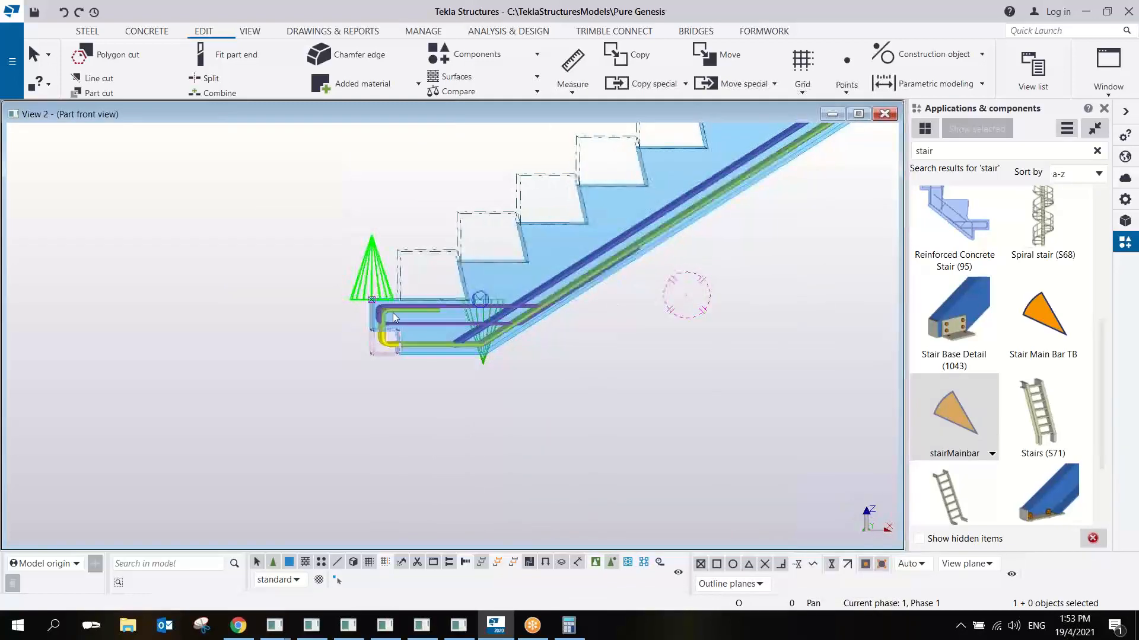
scroll(371, 364, "up", 3)
scroll(371, 364, "up", 3)
scroll(457, 403, "up", 1)
scroll(455, 404, "down", 3)
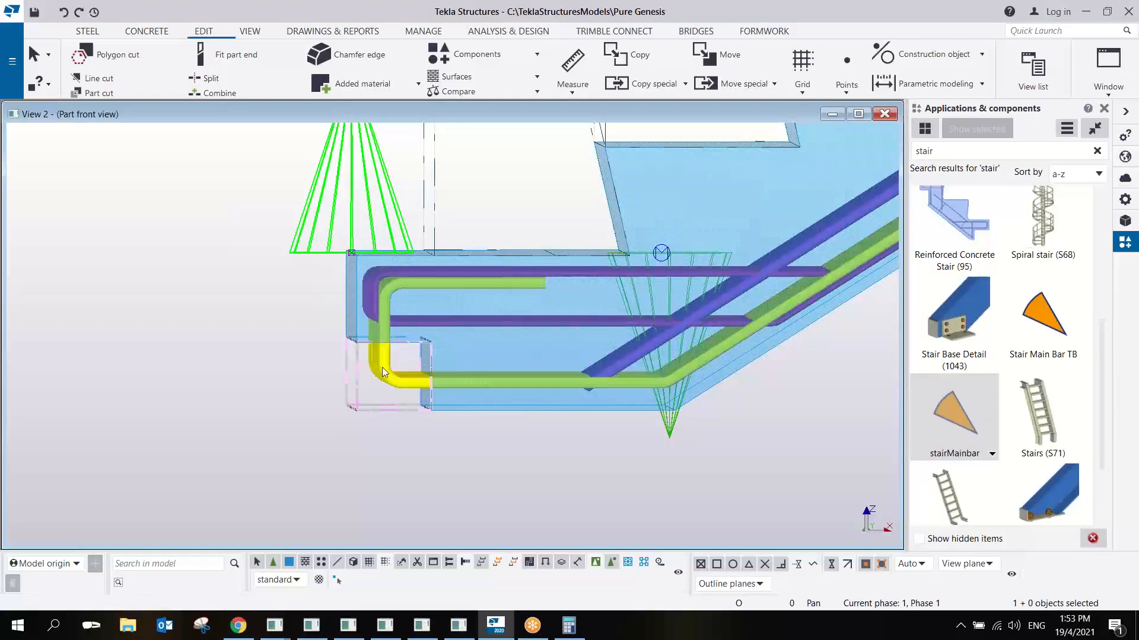
scroll(404, 379, "down", 5)
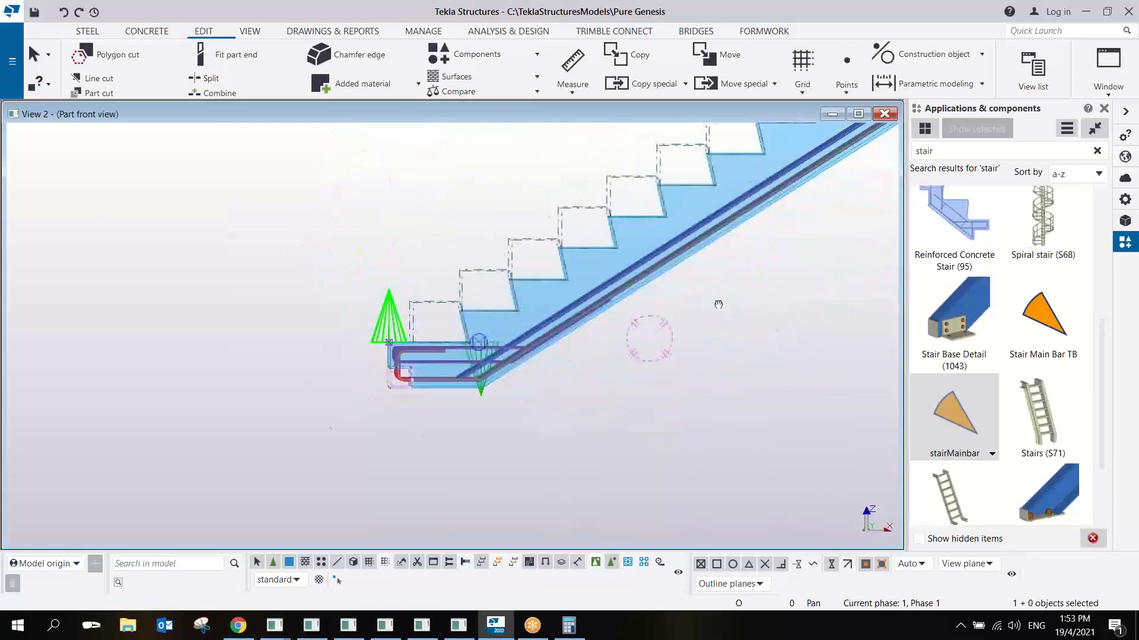
- Examine how the main bars and the cut rebars meet at the upper landing notch, from the side and at an angle
scroll(681, 244, "up", 8)
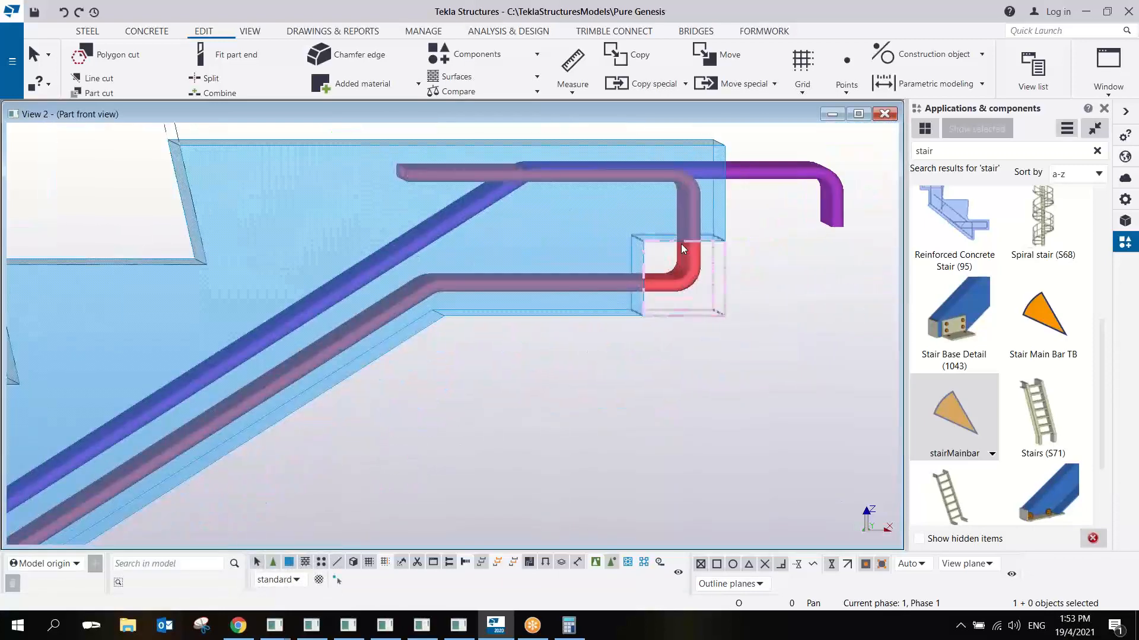
scroll(681, 245, "down", 7)
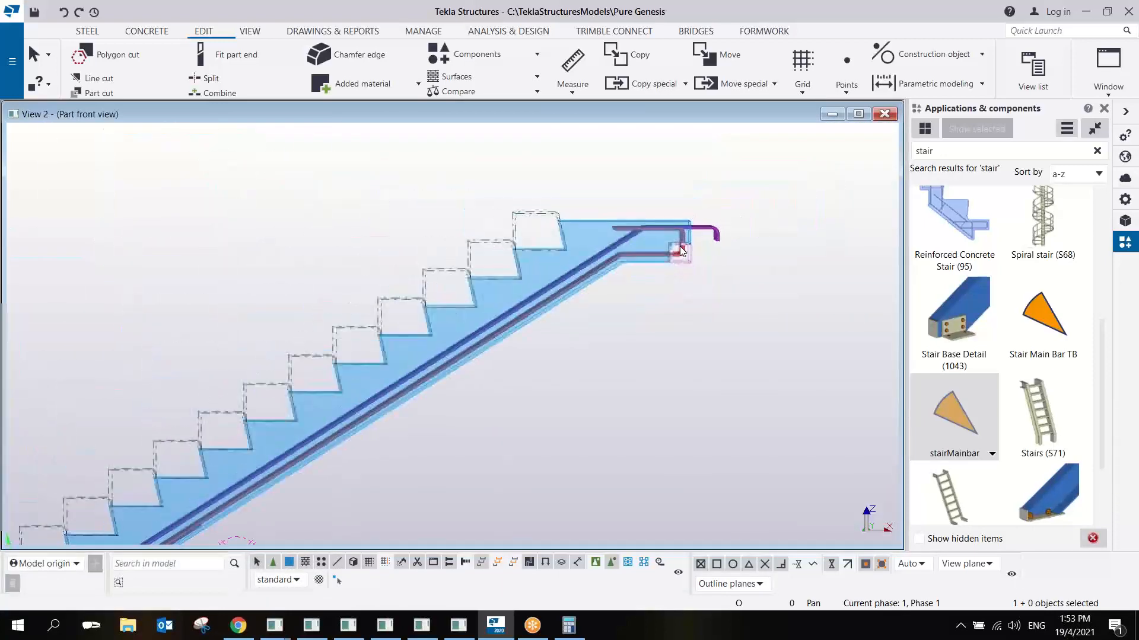
scroll(681, 250, "up", 7)
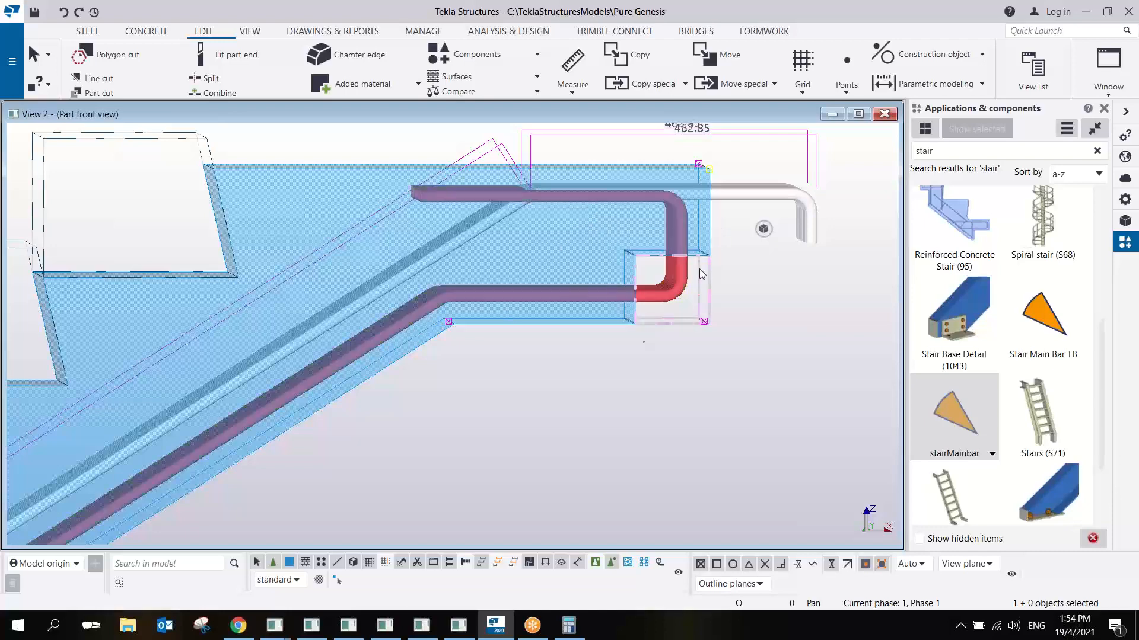
middle_click_drag(614, 314, 623, 321, "ctrl")
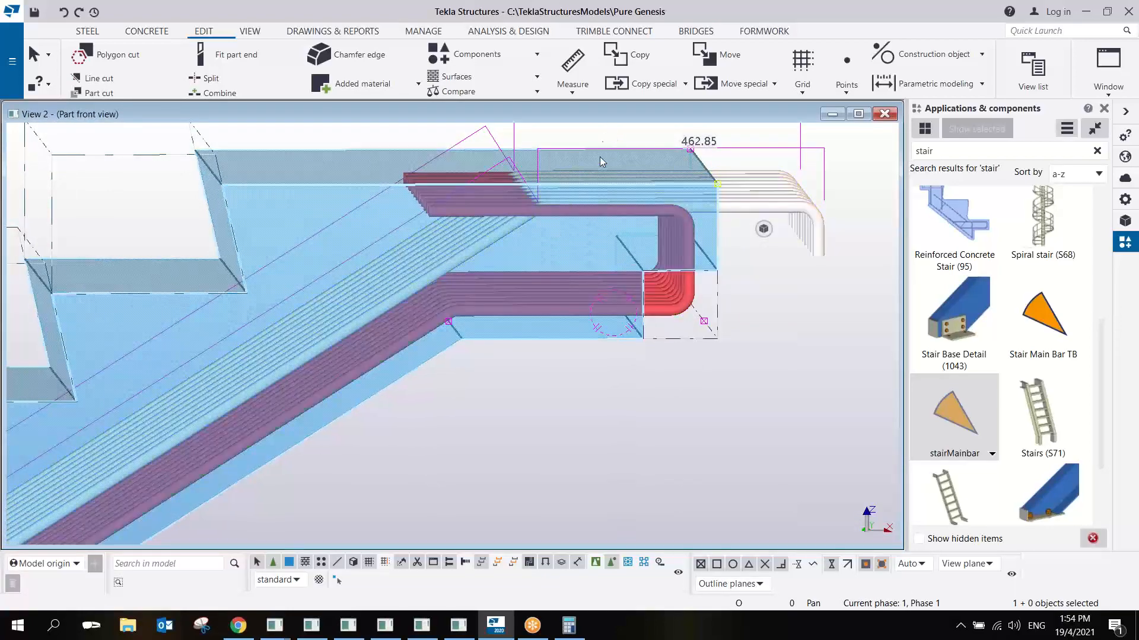
middle_click_drag(579, 250, 565, 334)
scroll(564, 304, "down", 2)
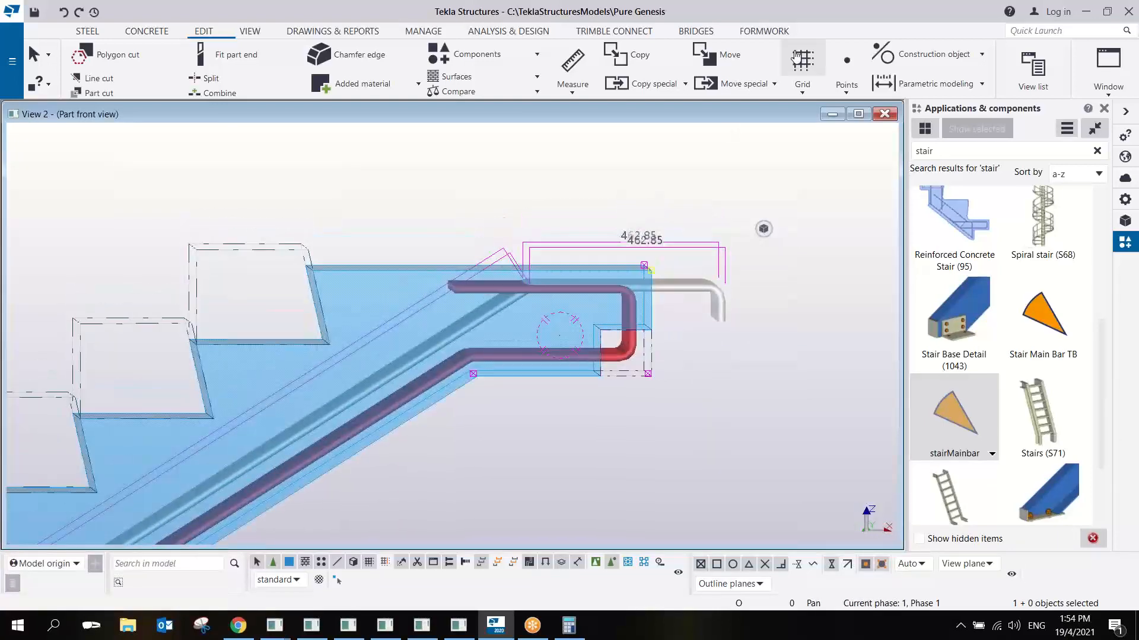
left_click(760, 13)
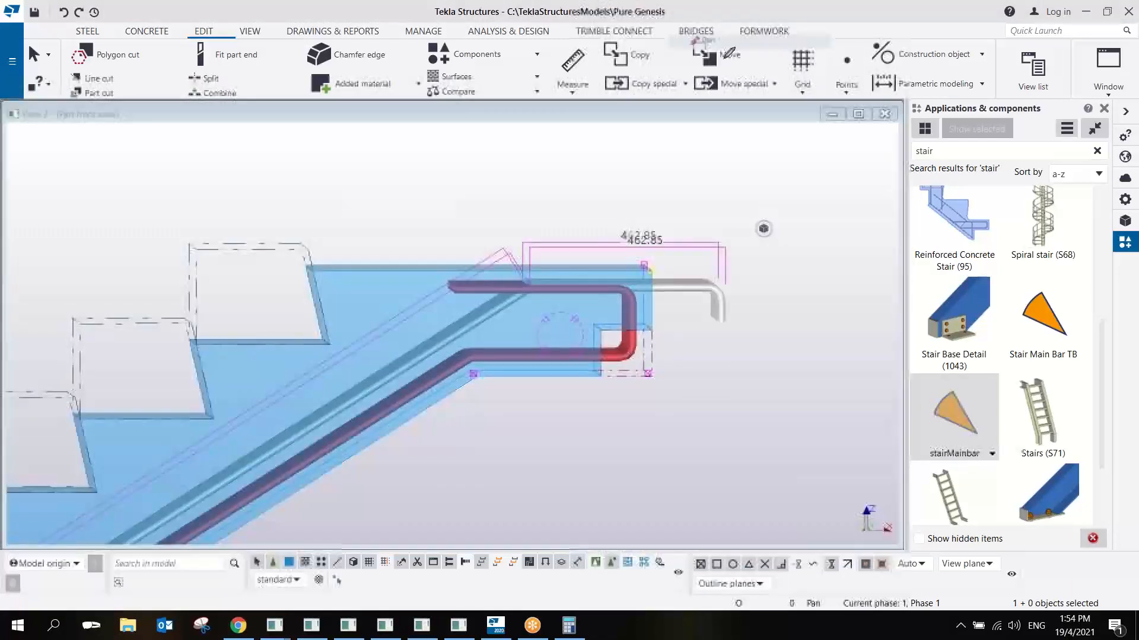
left_click_drag(477, 363, 479, 366)
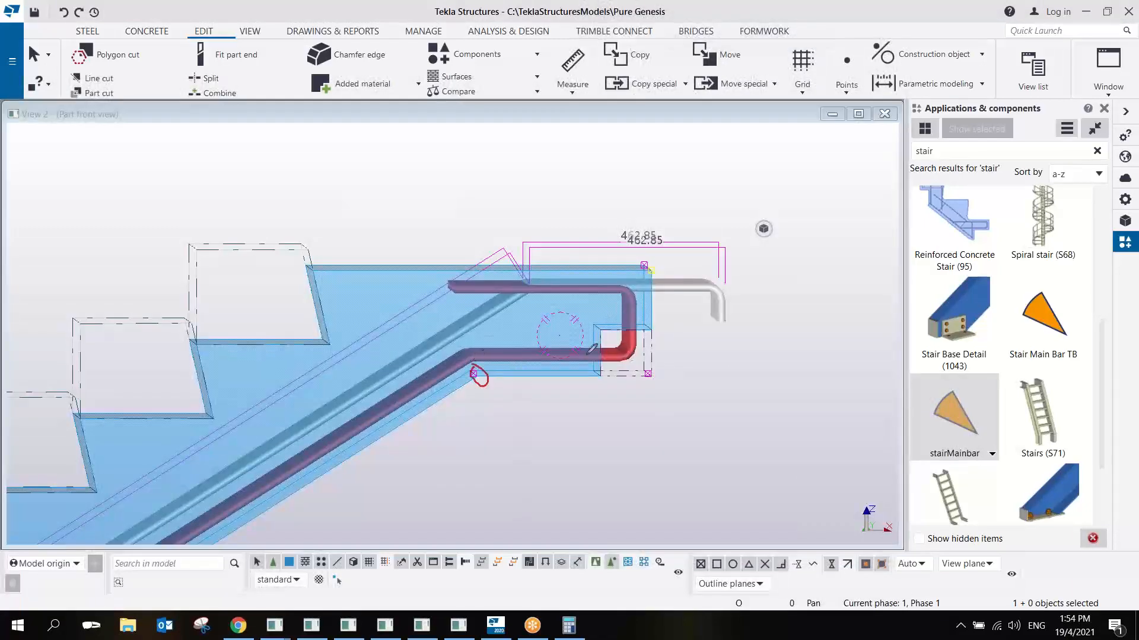
left_click_drag(644, 359, 639, 374)
mouse_move(666, 363)
left_mouse_down()
mouse_move(705, 264)
mouse_move(598, 261)
left_mouse_up()
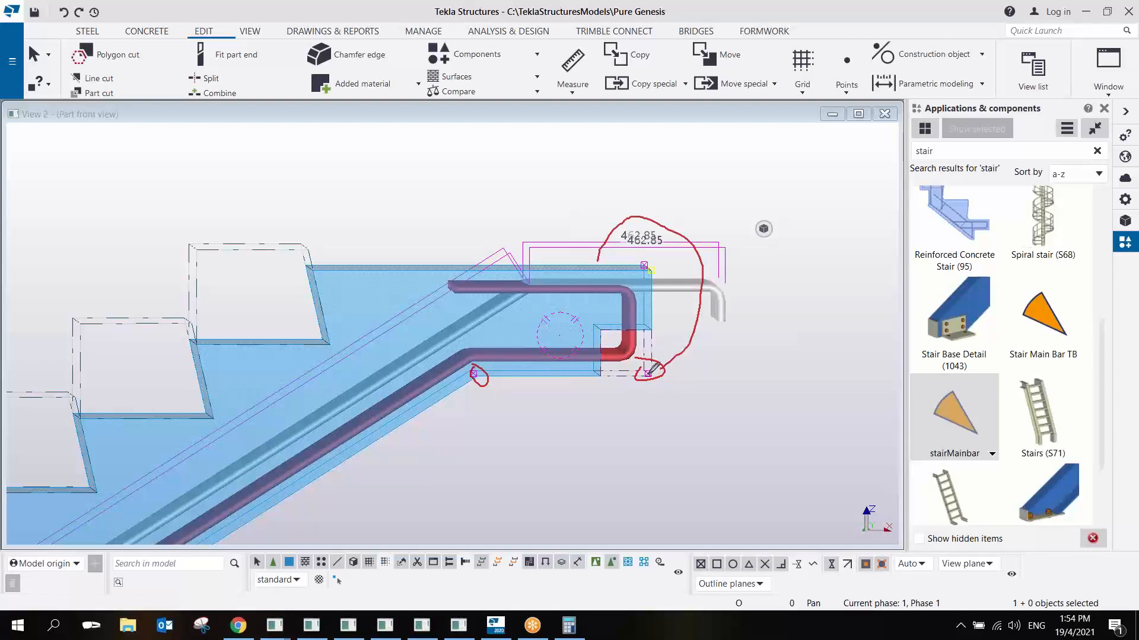
mouse_move(660, 367)
left_mouse_down()
mouse_move(638, 266)
mouse_move(576, 287)
left_mouse_up()
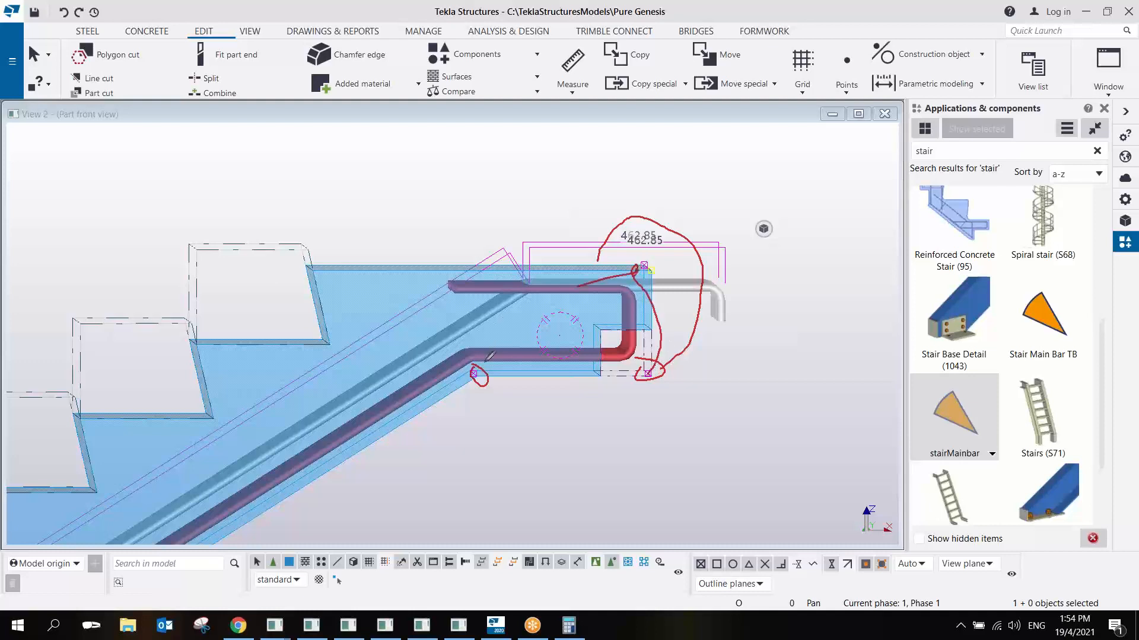
left_click_drag(474, 373, 527, 271)
left_click(666, 280)
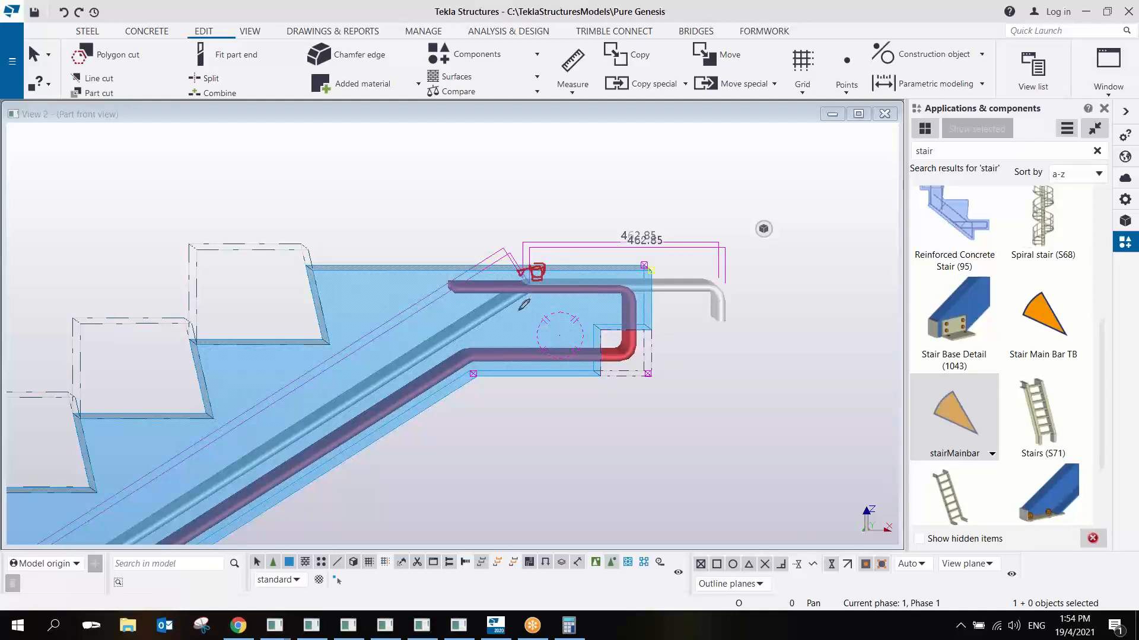
mouse_move(523, 294)
left_mouse_down()
mouse_move(453, 343)
mouse_move(554, 329)
mouse_move(522, 323)
mouse_move(522, 337)
mouse_move(512, 314)
left_mouse_up()
left_click_drag(520, 303, 527, 312)
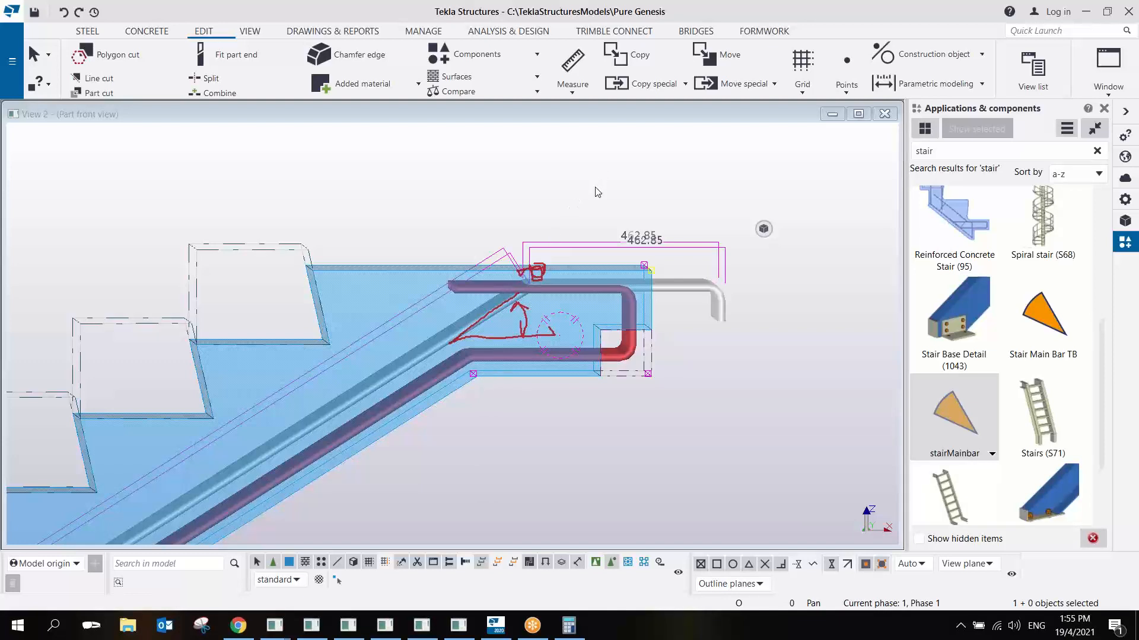
- Open the properties of the top main bar rebar group that extends past the upper landing, at its on-plane cover thickness
left_click(682, 285)
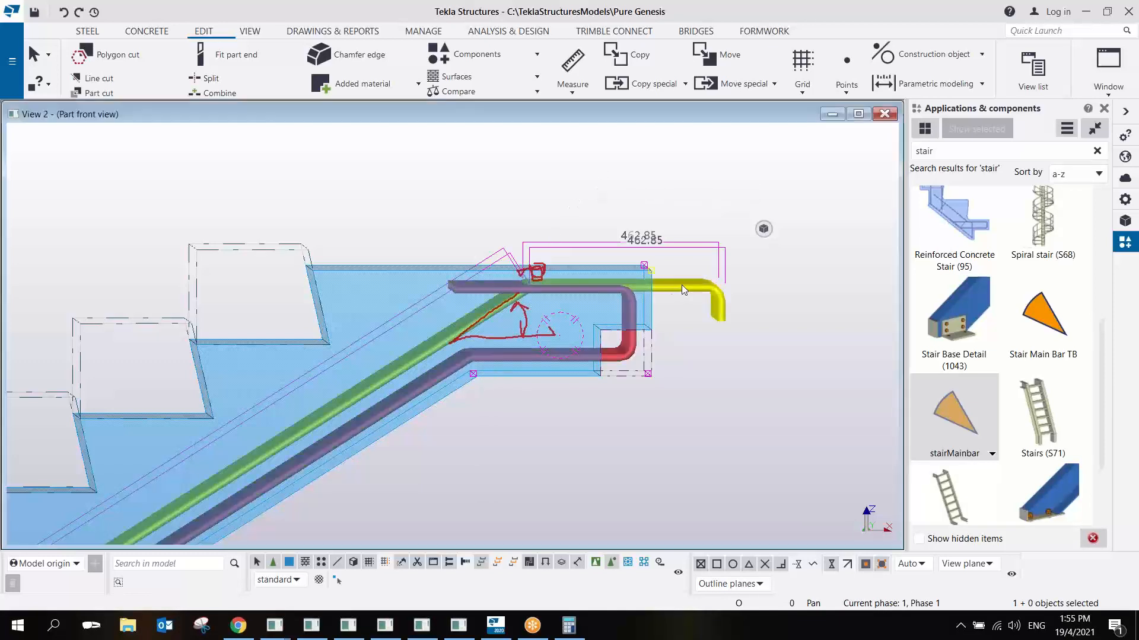
double_click(682, 285)
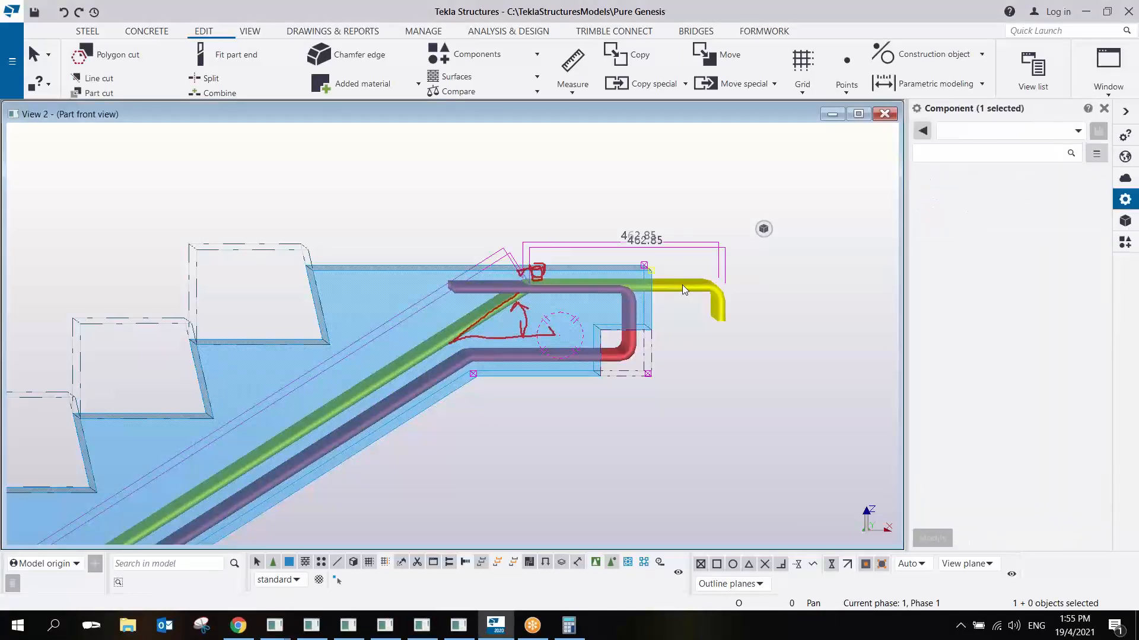
left_click(1021, 375)
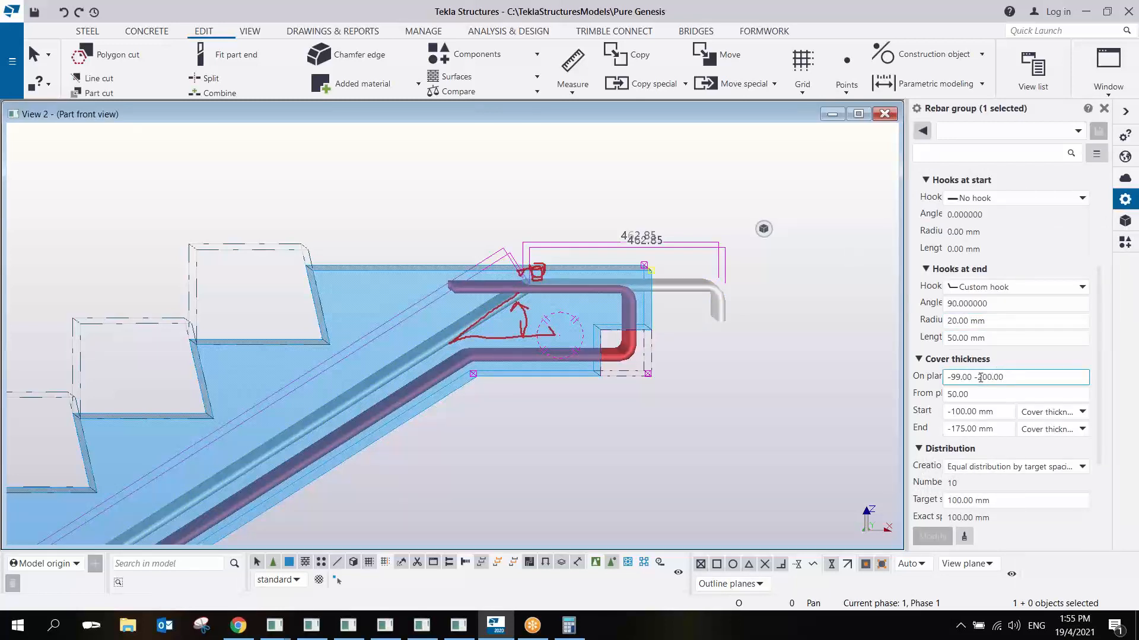
- Set the first on-plane cover thickness value of the top main bar group to 0 mm, keeping -200 mm as the second
double_click(972, 377)
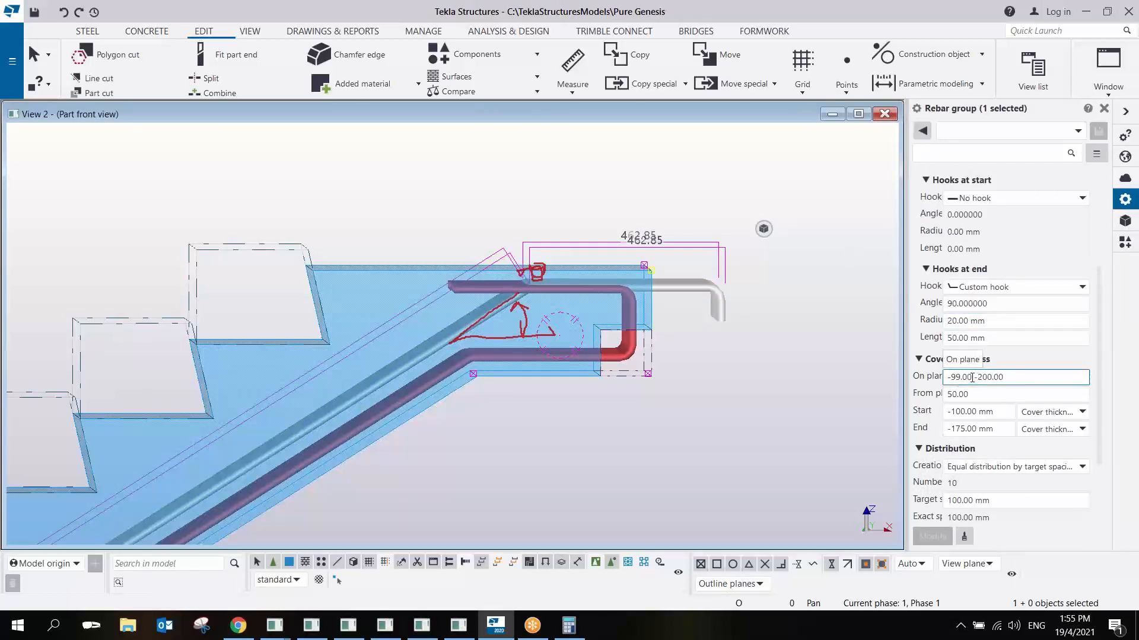
type("0")
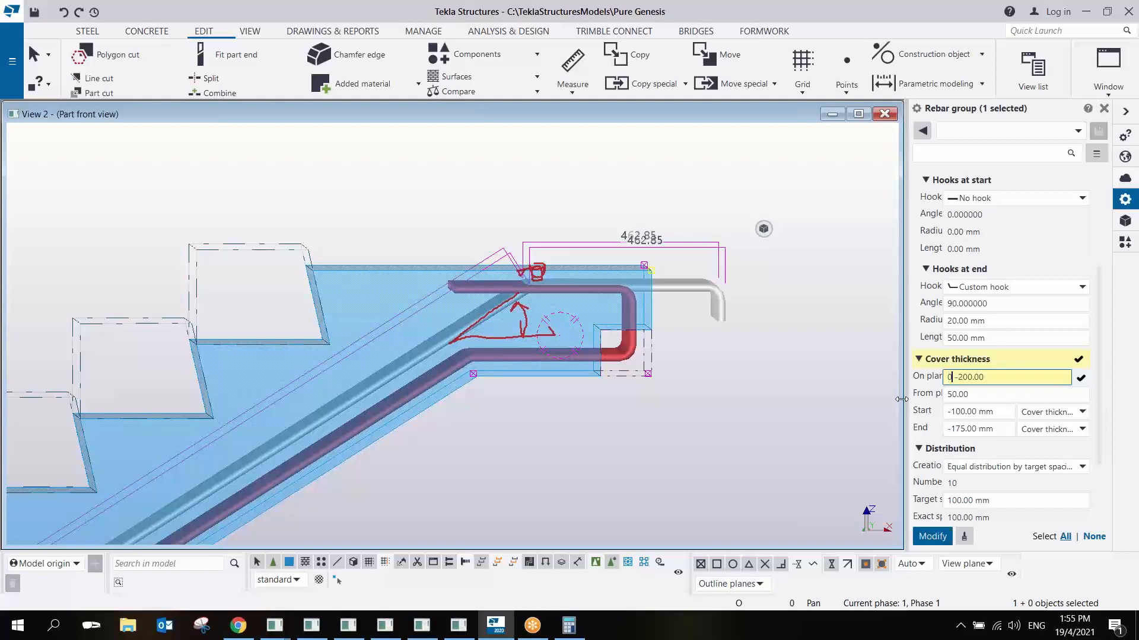
key("Return")
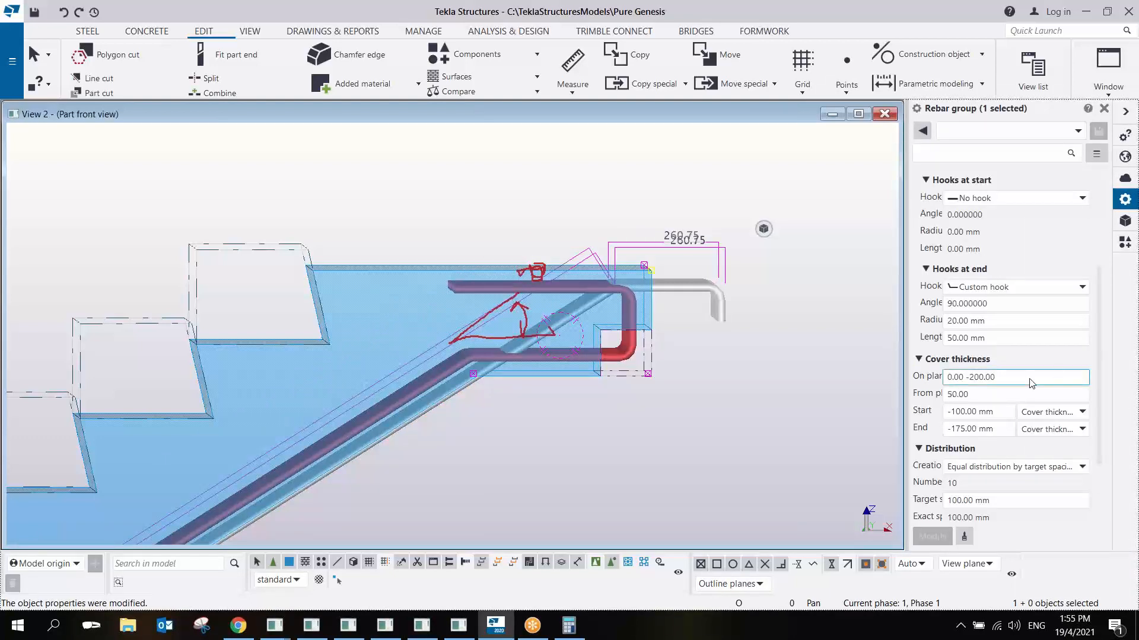
- Set the first on-plane cover thickness value of the top main bar group to -100 mm
left_click_drag(959, 378, 949, 378)
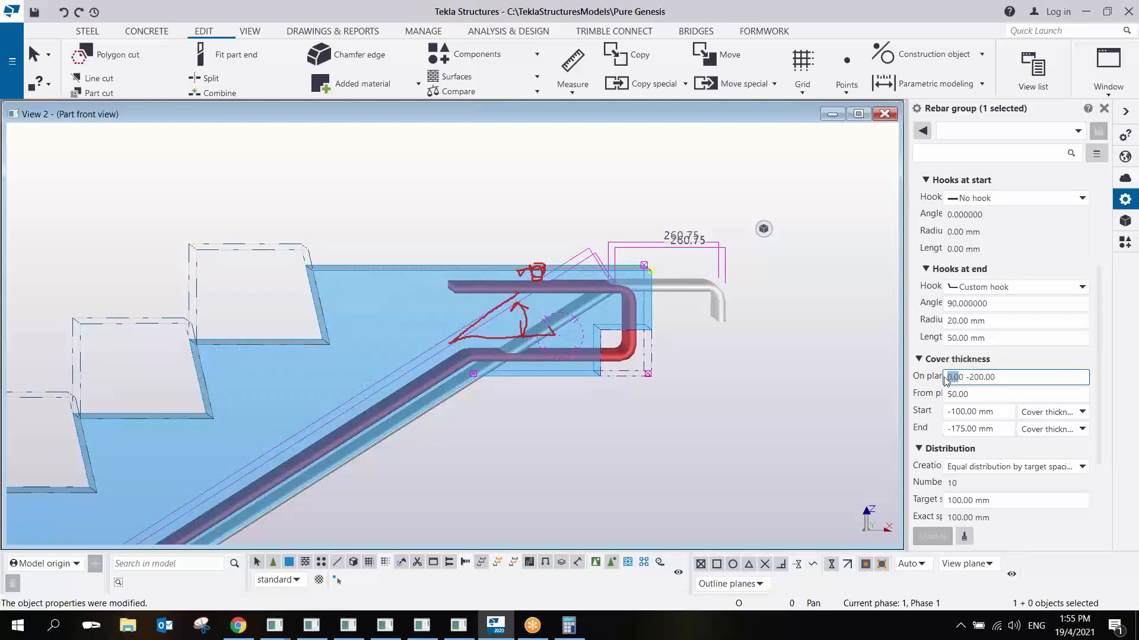
type("-10")
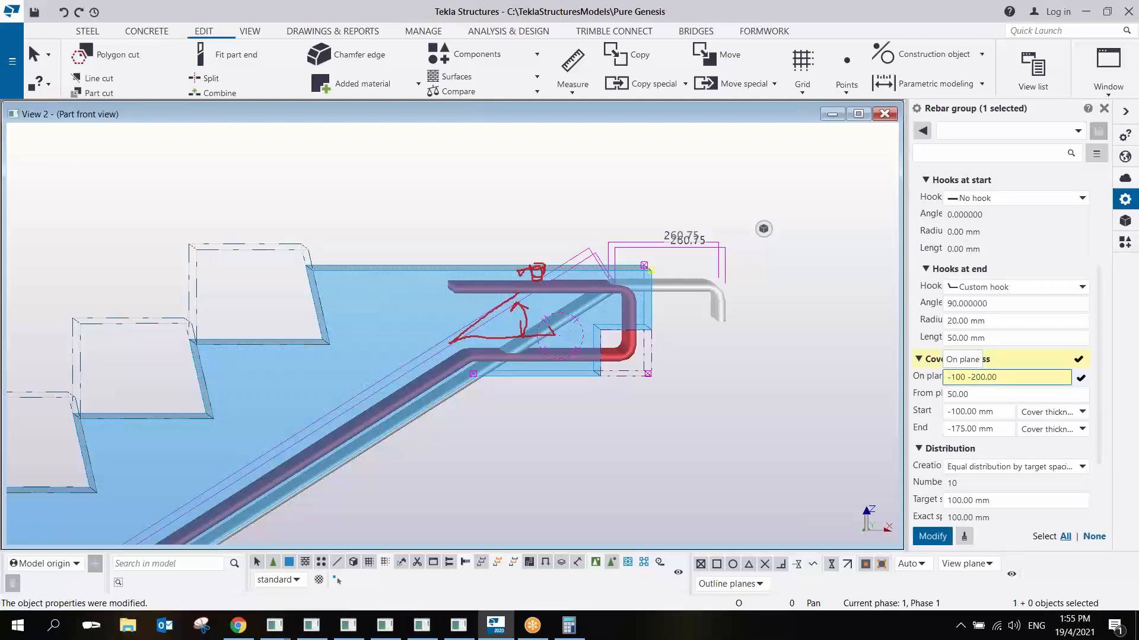
key("Return")
- Examine the bend point and slope of the top main bars relative to the upper landing from several angles
scroll(510, 261, "up", 2)
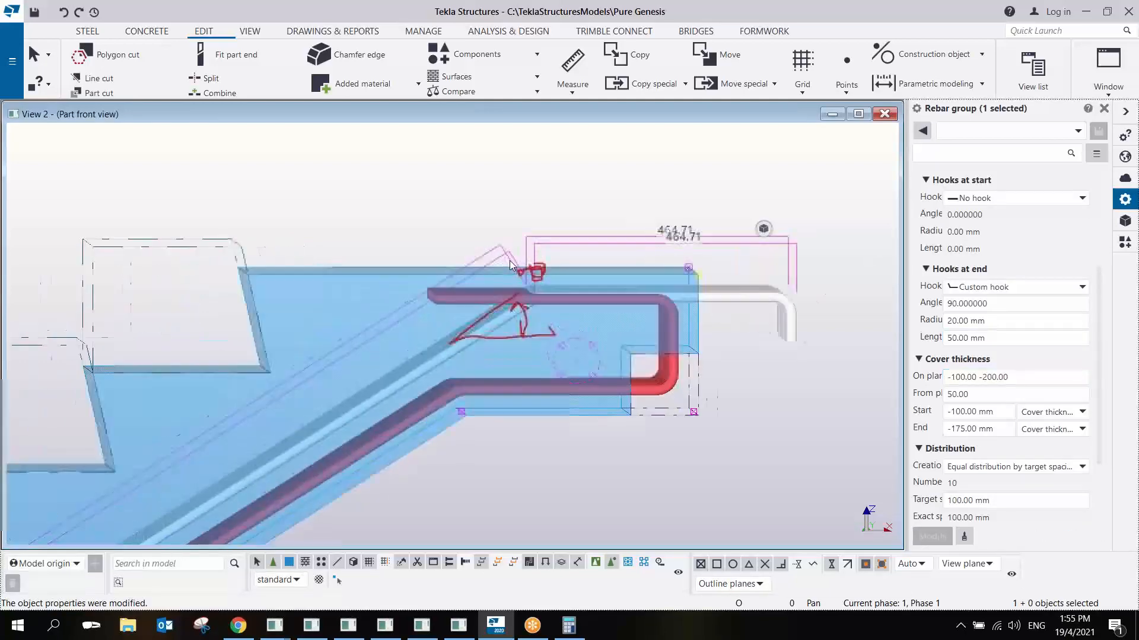
middle_click_drag(510, 261, 532, 318, "ctrl")
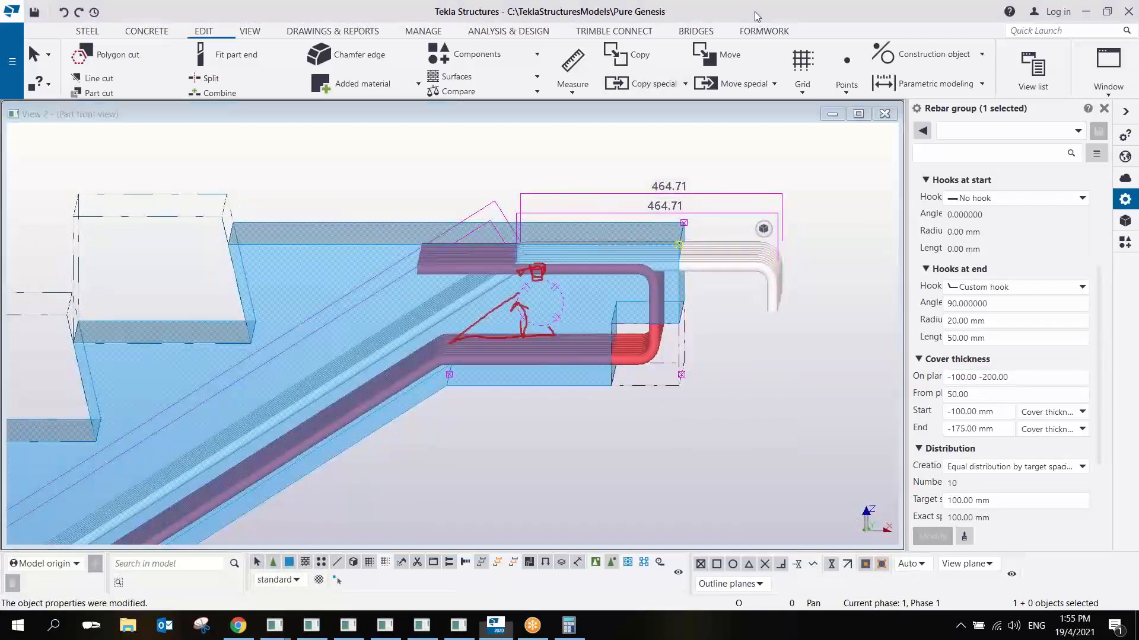
left_click(715, 108)
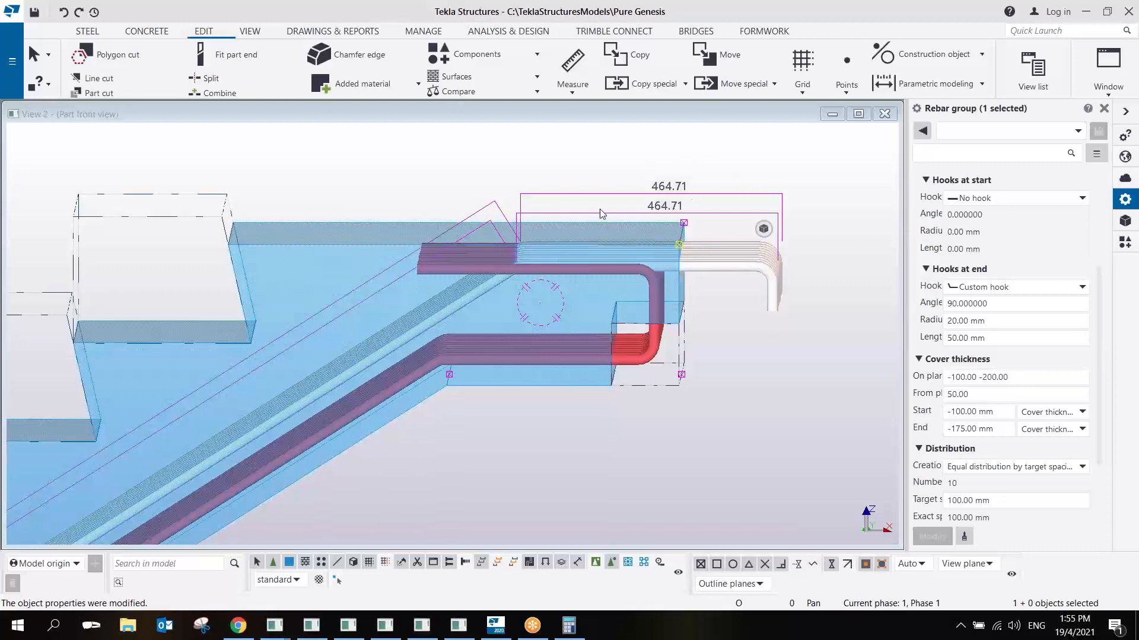
scroll(554, 236, "down", 4)
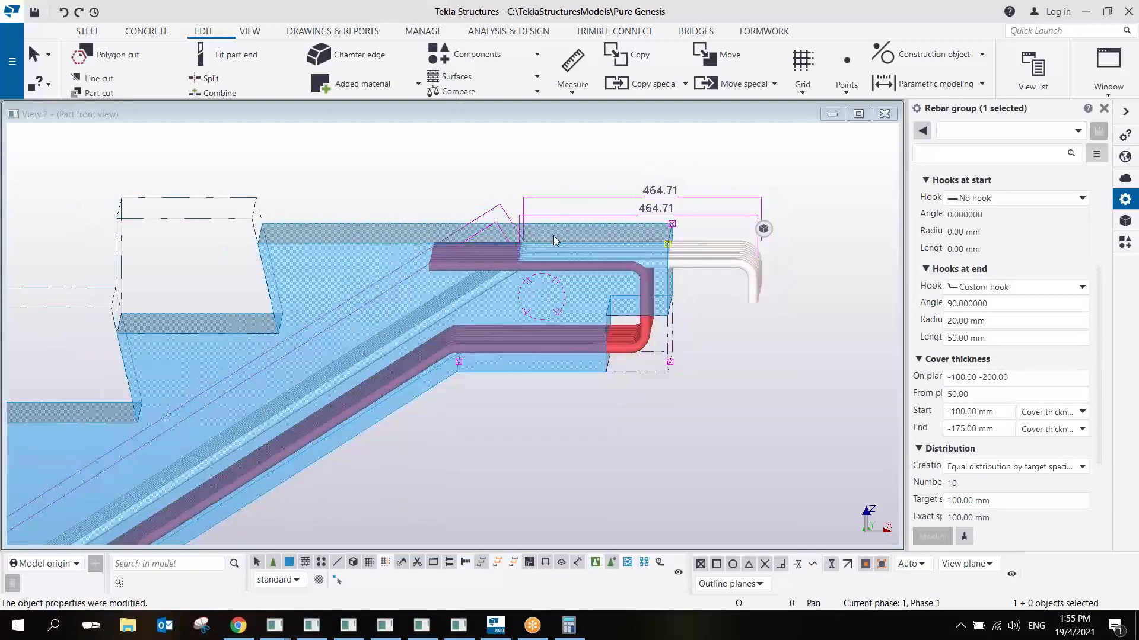
scroll(539, 265, "up", 1)
middle_click_drag(540, 265, 529, 275, "ctrl")
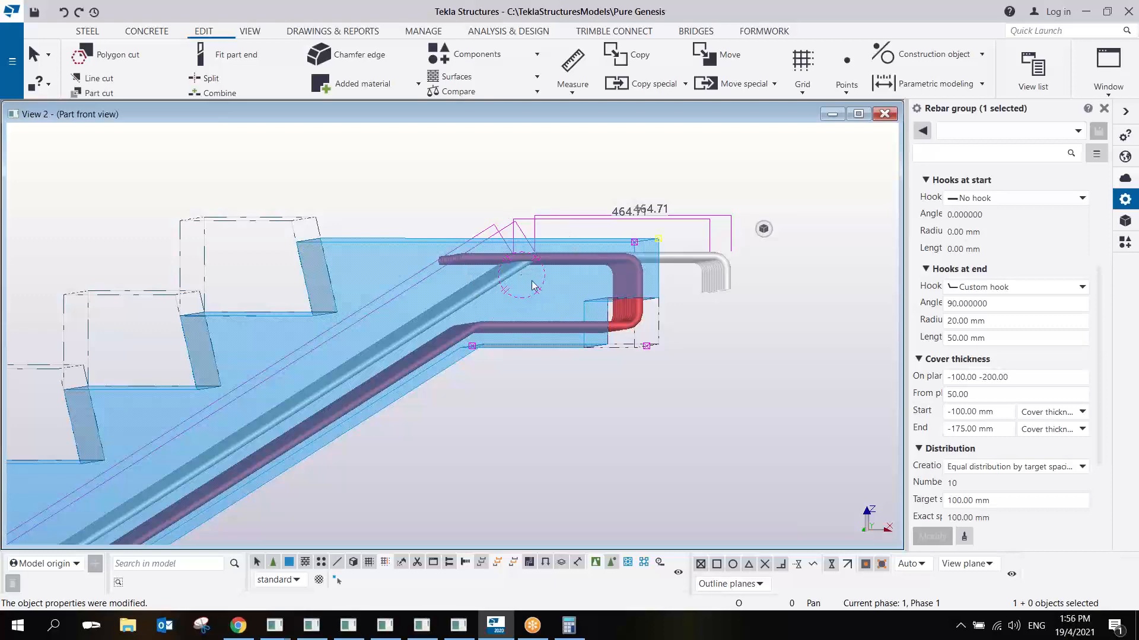
scroll(490, 326, "up", 2)
scroll(496, 281, "down", 3)
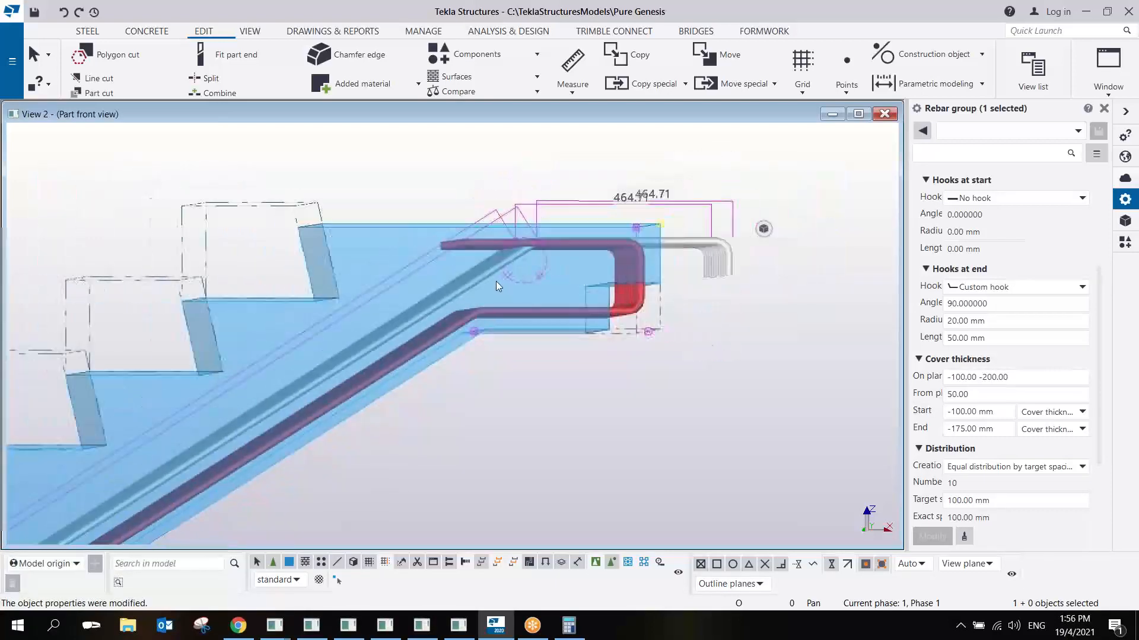
scroll(508, 287, "down", 3)
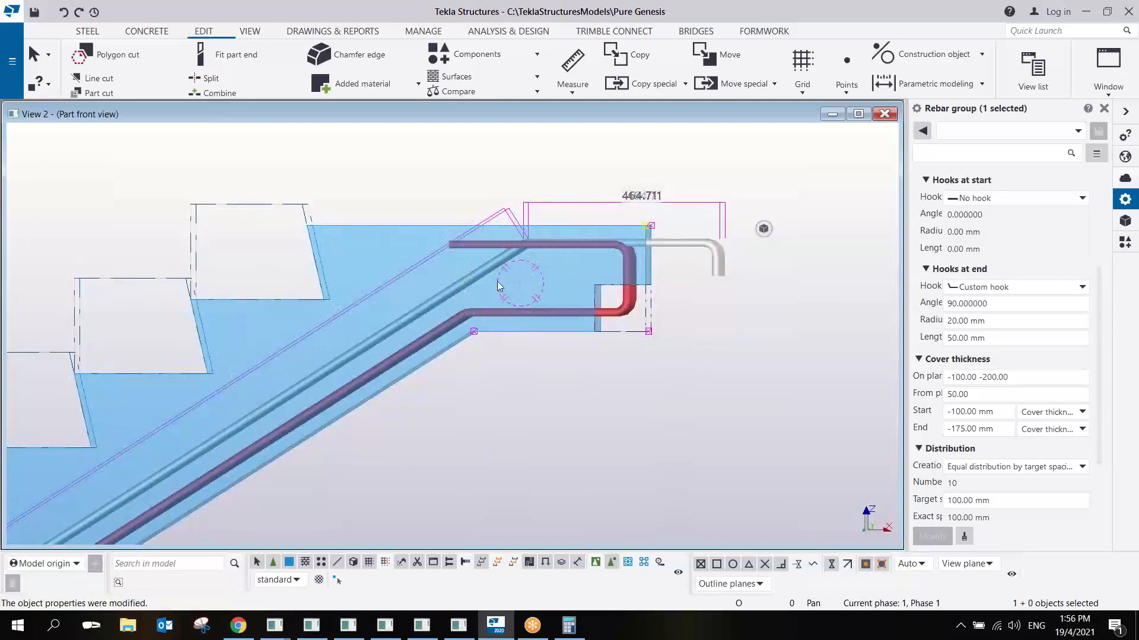
middle_click_drag(510, 284, 499, 286, "ctrl")
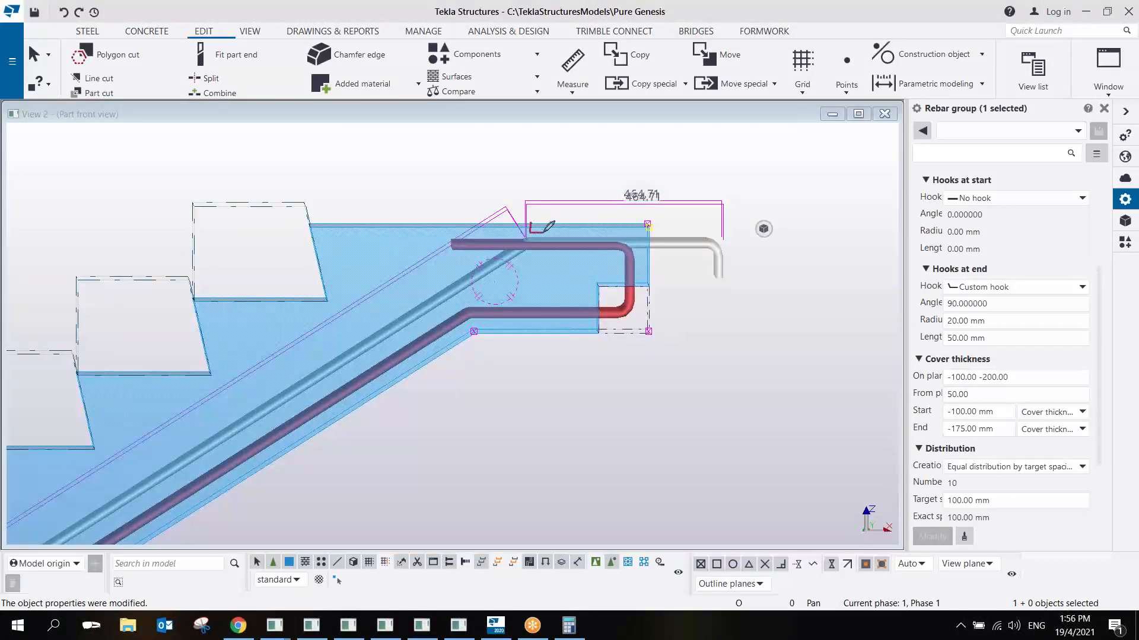
mouse_move(536, 223)
left_mouse_down()
mouse_move(492, 208)
mouse_move(489, 225)
mouse_move(628, 191)
mouse_move(691, 234)
mouse_move(658, 254)
left_mouse_up()
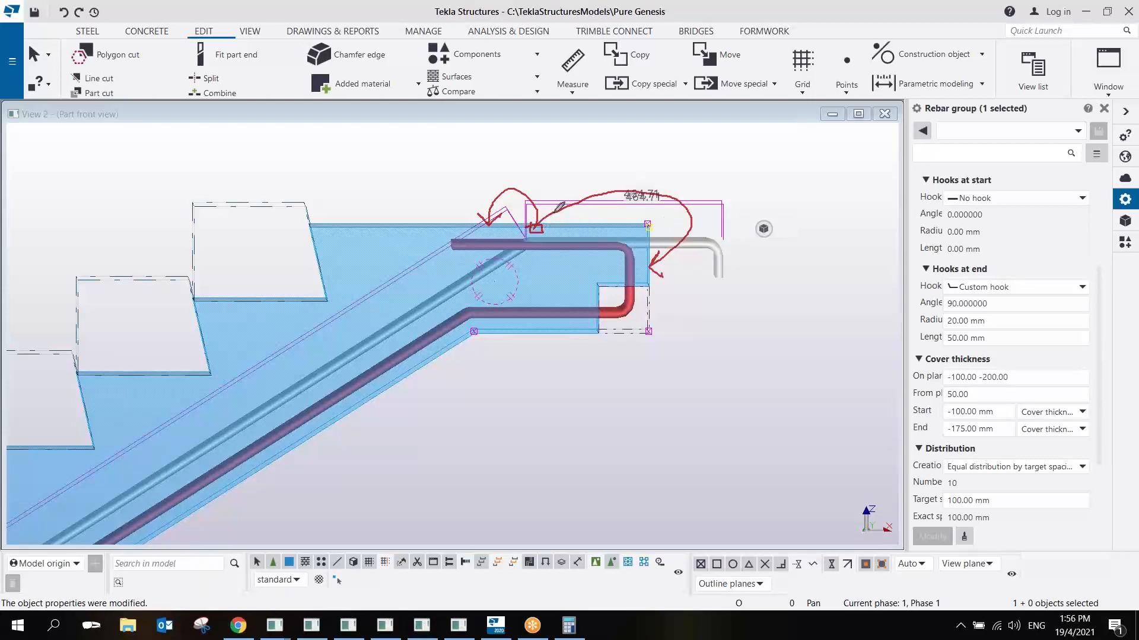
left_click_drag(647, 155, 648, 228)
mouse_move(539, 161)
left_mouse_down()
mouse_move(535, 224)
mouse_move(654, 161)
mouse_move(526, 159)
mouse_move(634, 95)
left_mouse_up()
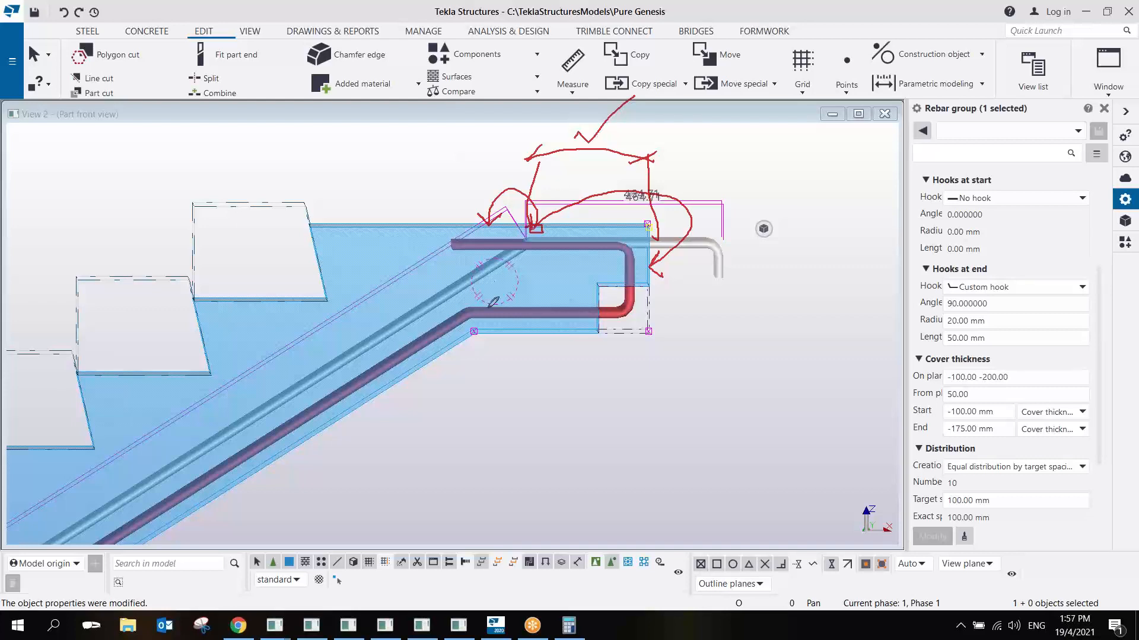
mouse_move(445, 347)
left_mouse_down()
mouse_move(497, 424)
mouse_move(504, 457)
mouse_move(448, 351)
mouse_move(460, 363)
left_mouse_up()
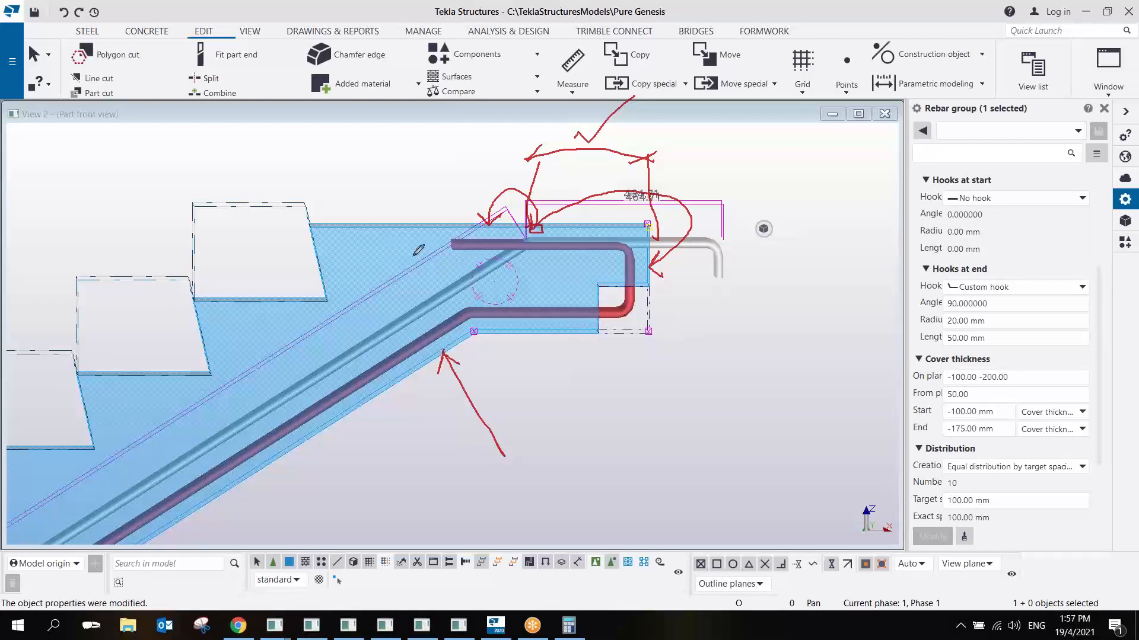
mouse_move(199, 147)
left_mouse_down()
mouse_move(242, 232)
mouse_move(211, 225)
mouse_move(248, 242)
mouse_move(262, 207)
mouse_move(258, 249)
mouse_move(112, 338)
mouse_move(25, 421)
left_mouse_up()
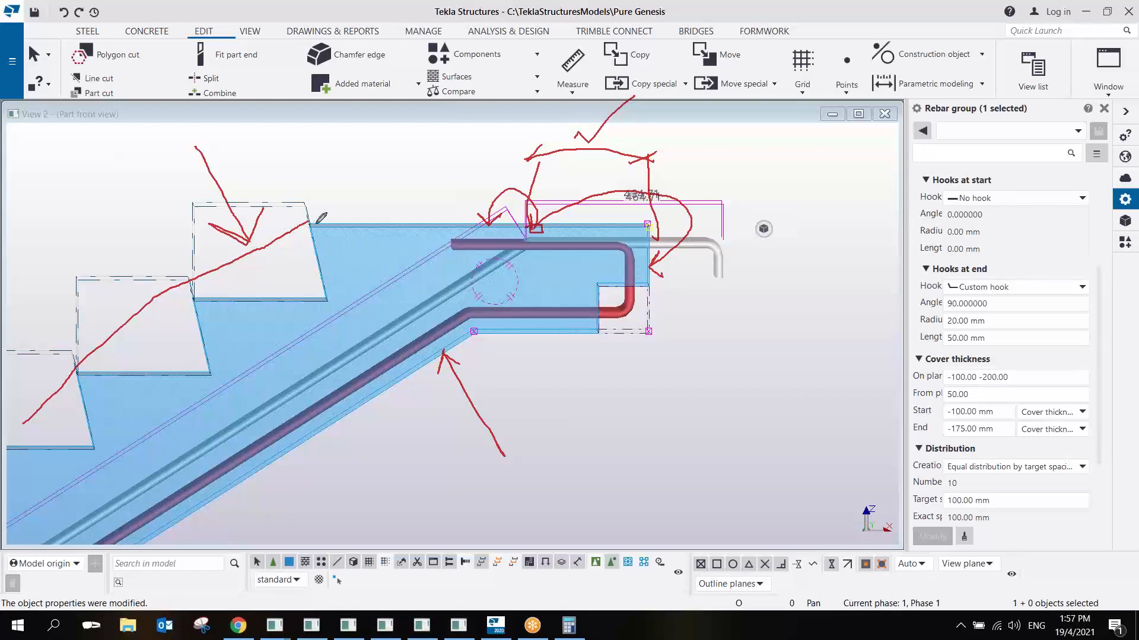
left_click_drag(316, 222, 74, 394)
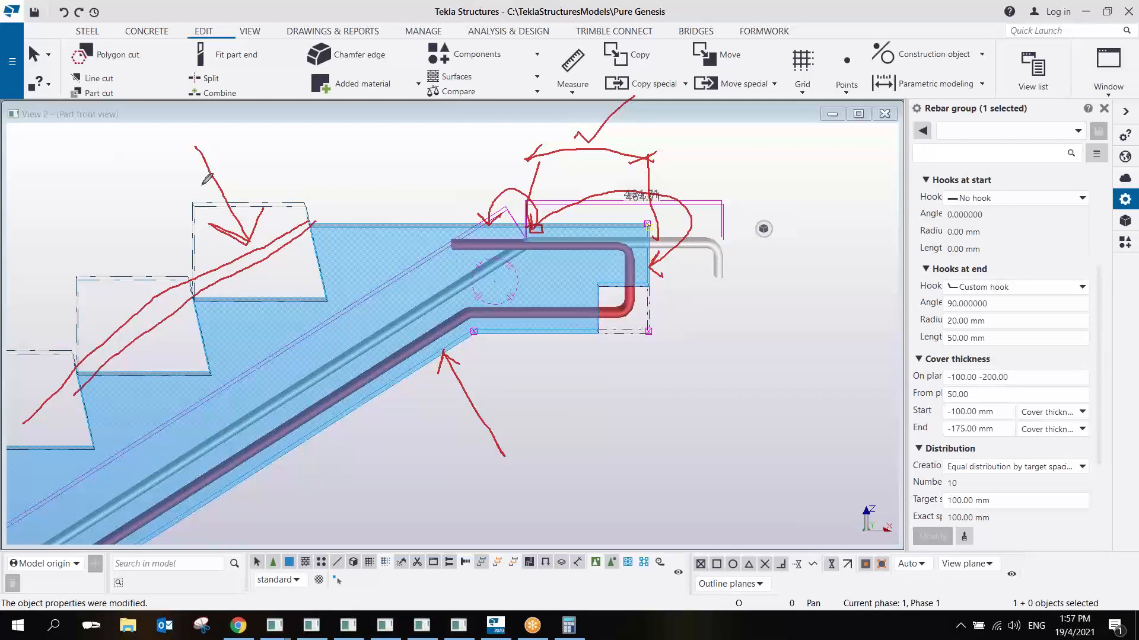
left_click_drag(207, 180, 274, 271)
left_click_drag(284, 233, 277, 257)
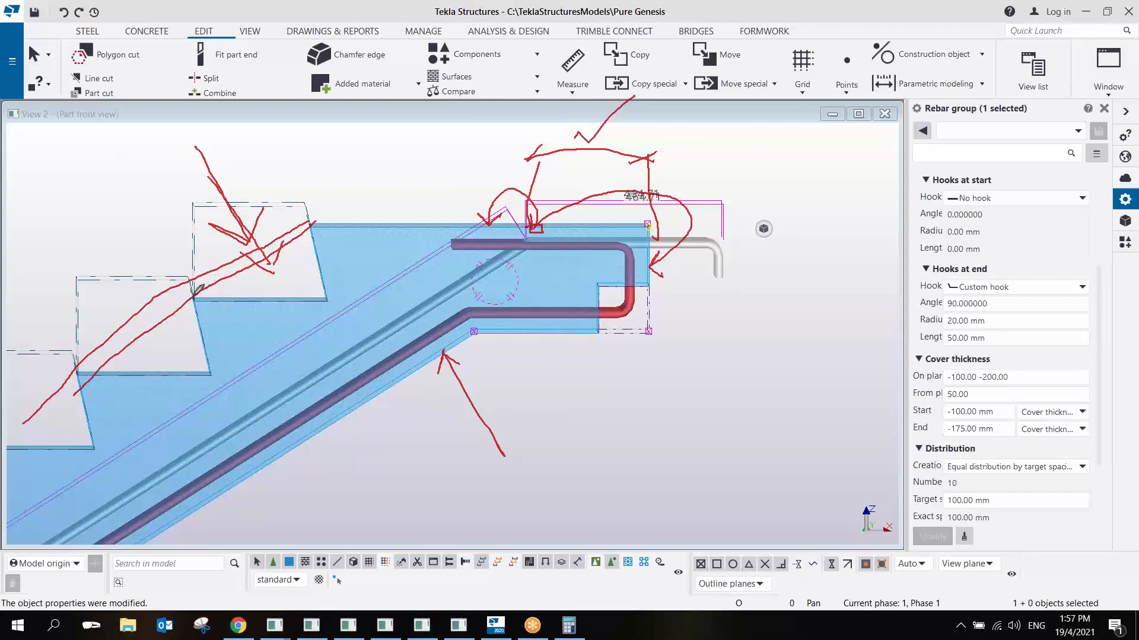
left_click_drag(193, 291, 234, 363)
mouse_move(225, 315)
left_mouse_down()
mouse_move(238, 330)
mouse_move(250, 292)
left_mouse_up()
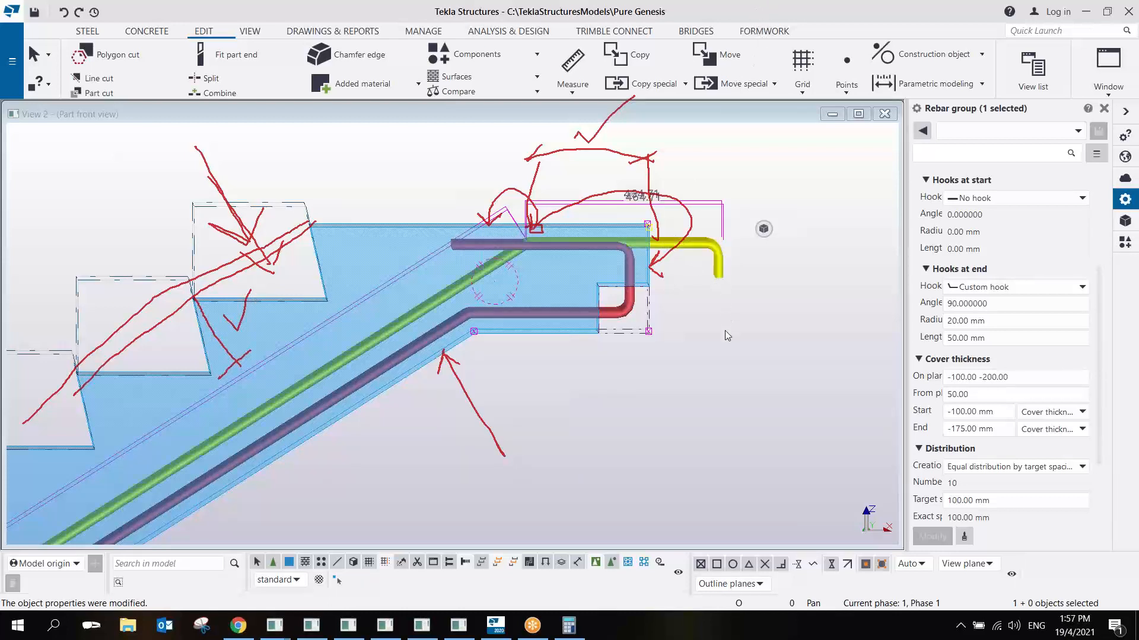
left_click(778, 18)
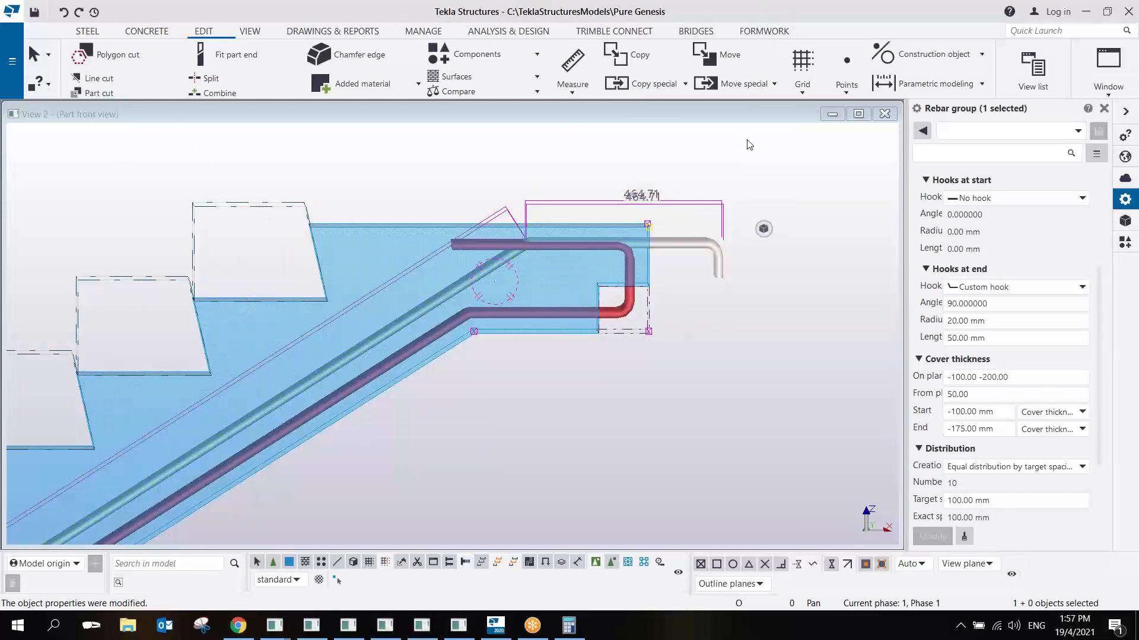
scroll(760, 138, "down", 5)
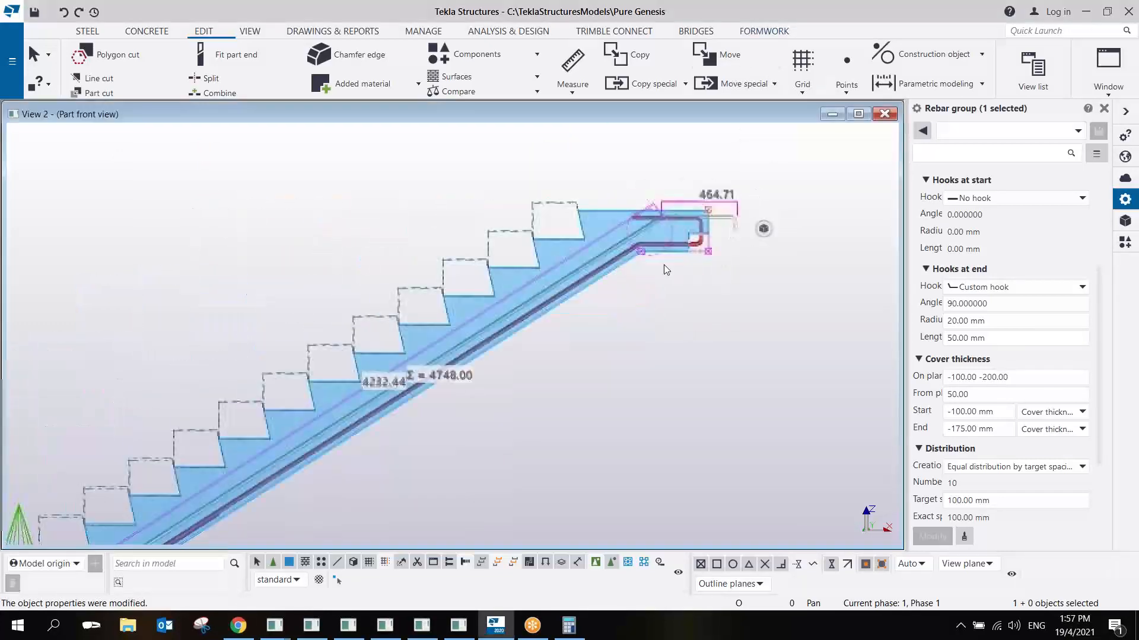
scroll(395, 385, "up", 10)
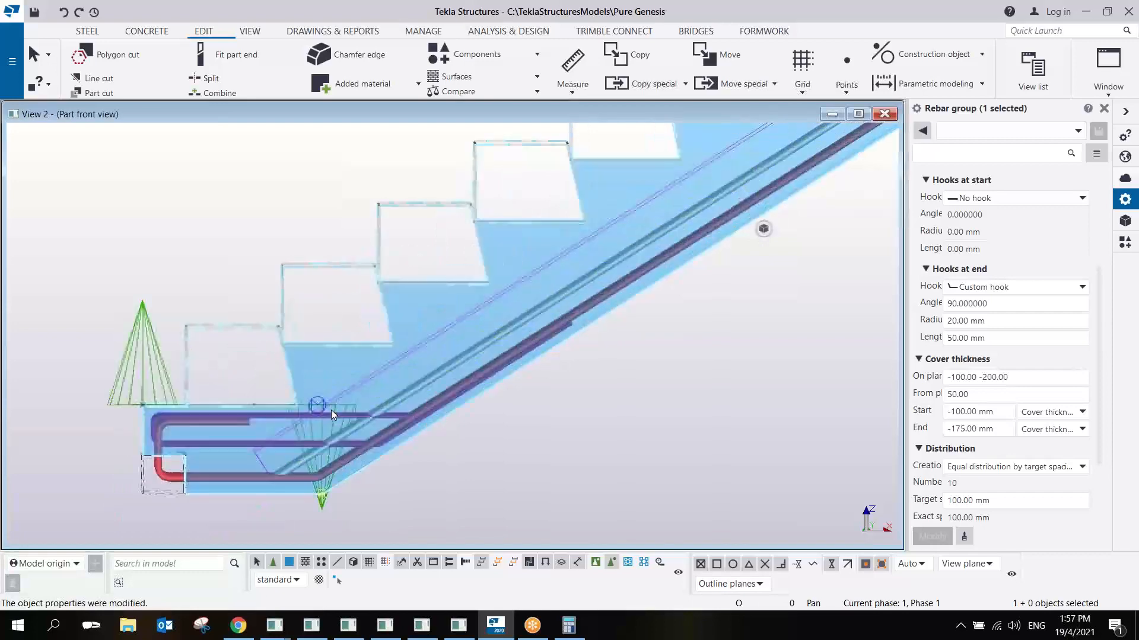
scroll(268, 414, "down", 6)
scroll(268, 410, "up", 4)
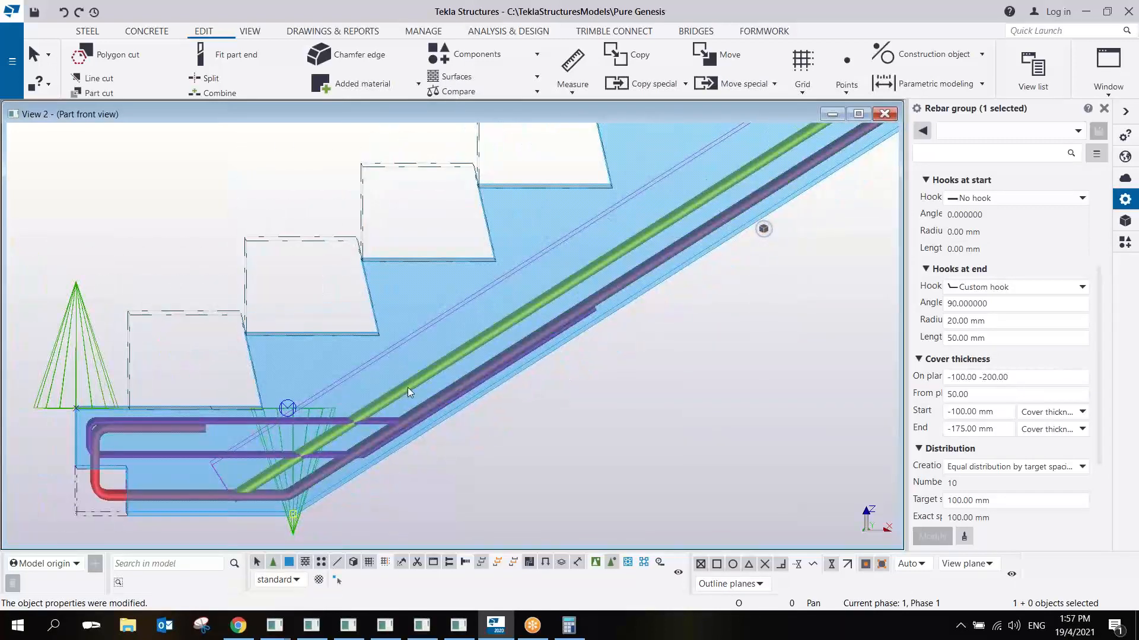
right_click(407, 386)
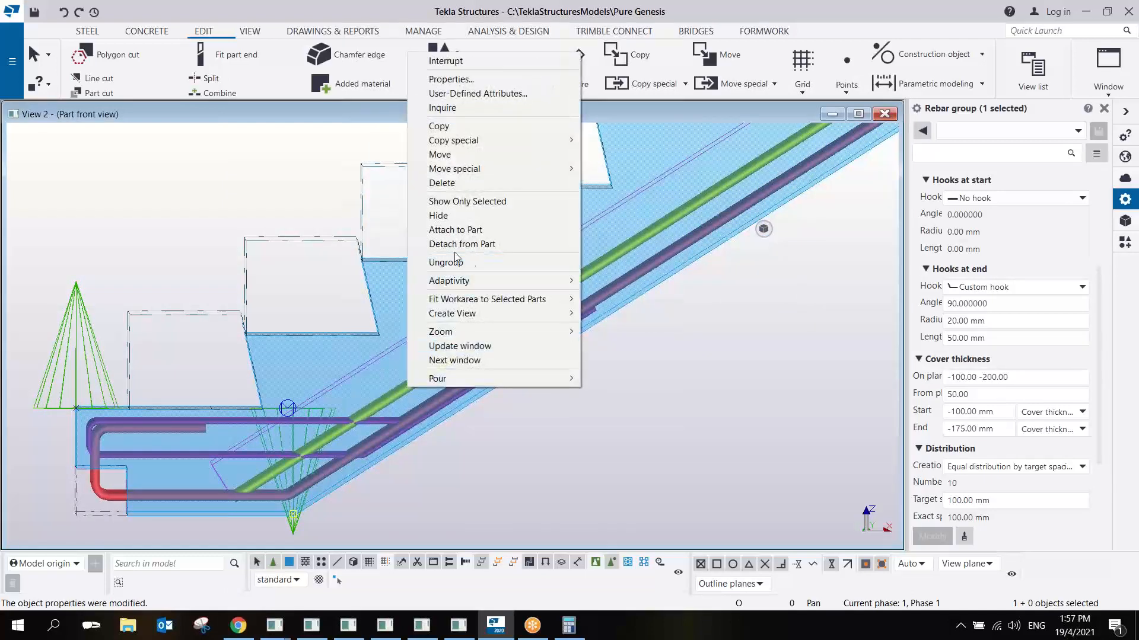
mouse_move(478, 315)
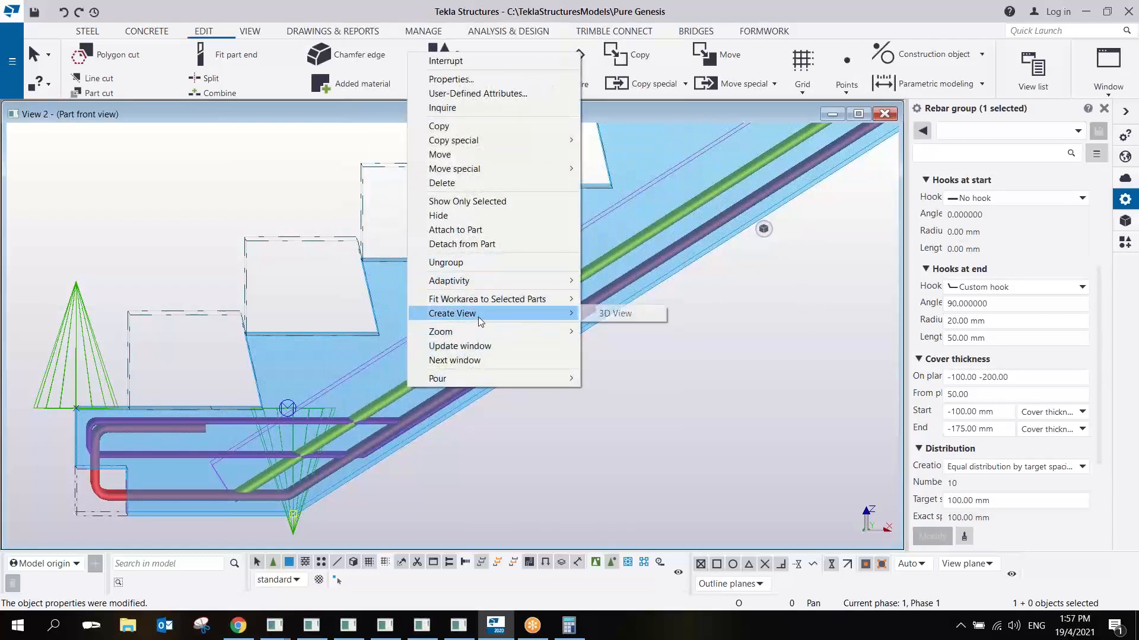
left_click(503, 457)
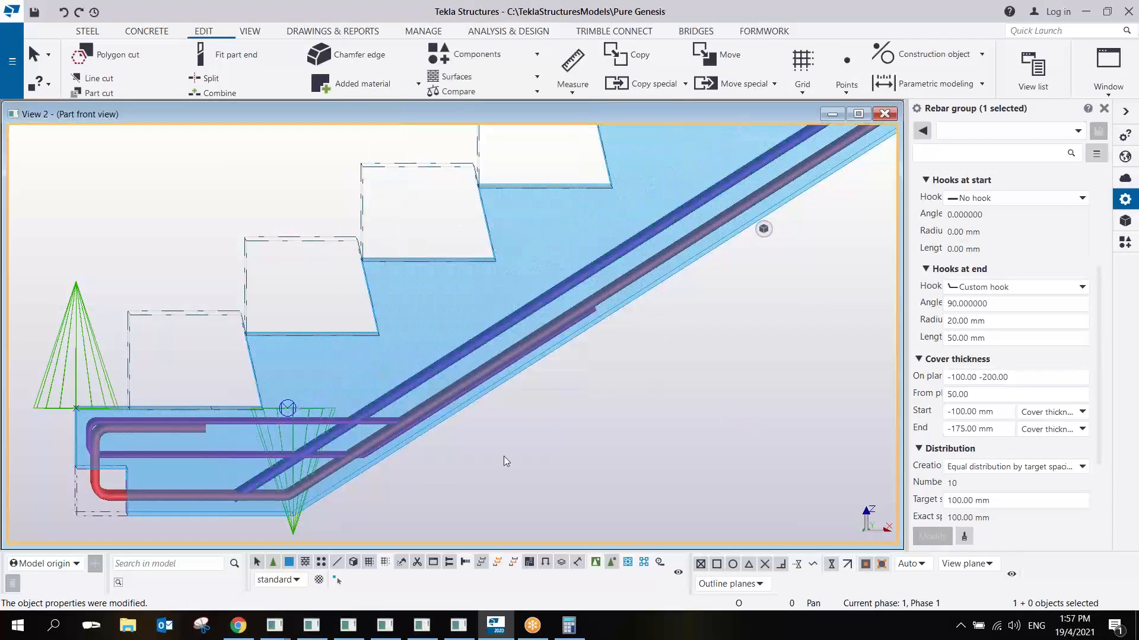
- Open the stairMainbar component in the custom component editor and enlarge its front view around the upper landing
right_click(295, 521)
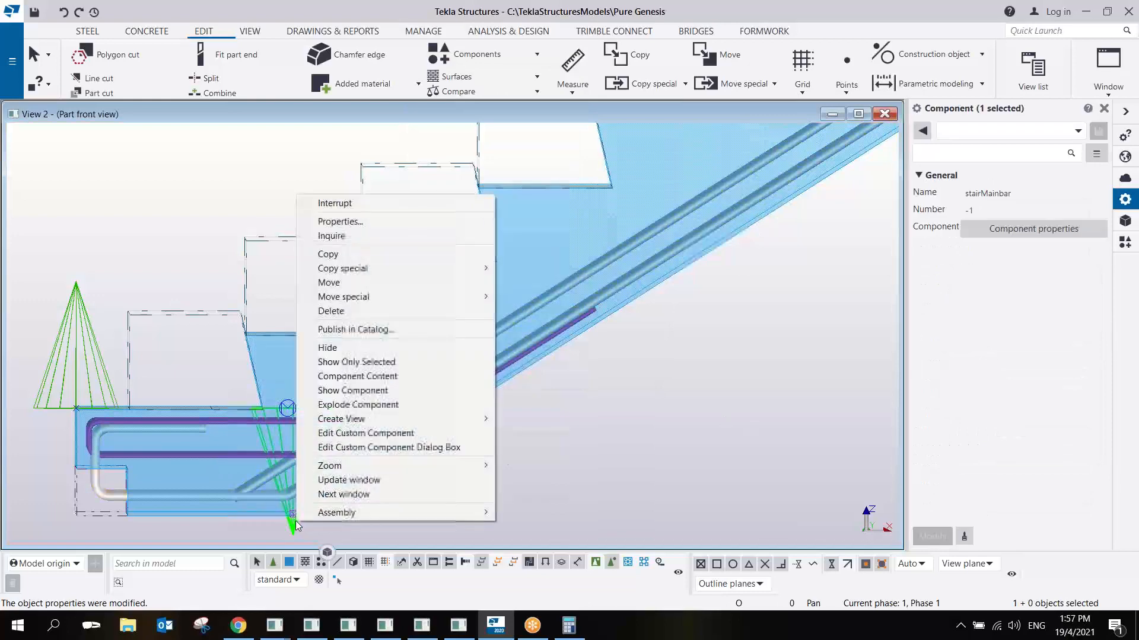
left_click(353, 434)
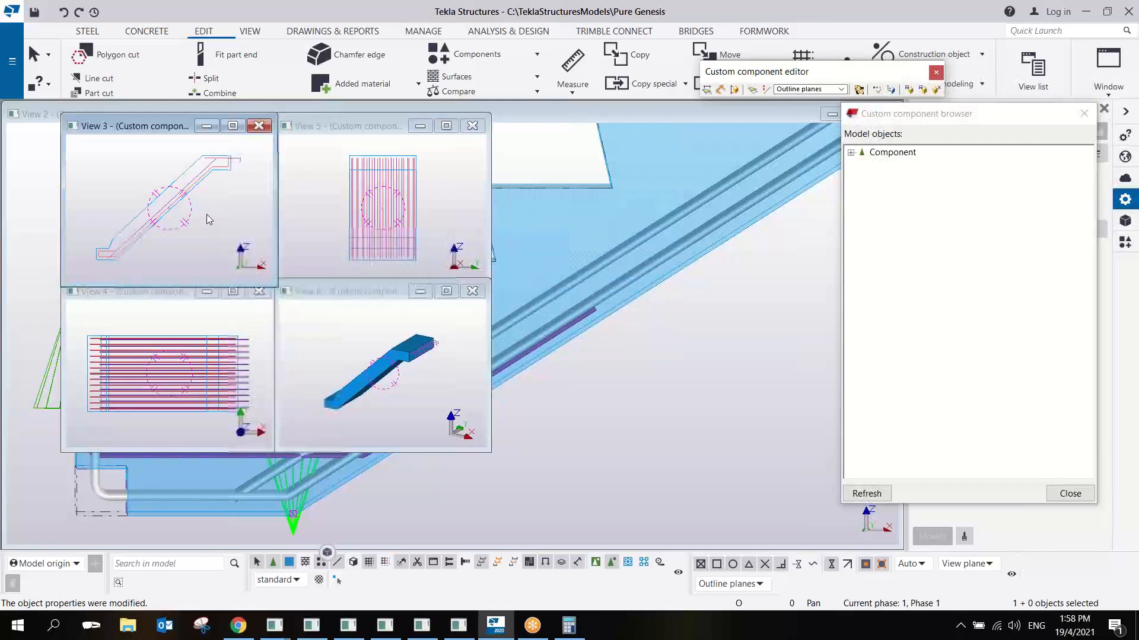
left_click_drag(274, 285, 754, 404)
scroll(574, 243, "up", 5)
middle_click_drag(492, 212, 546, 300)
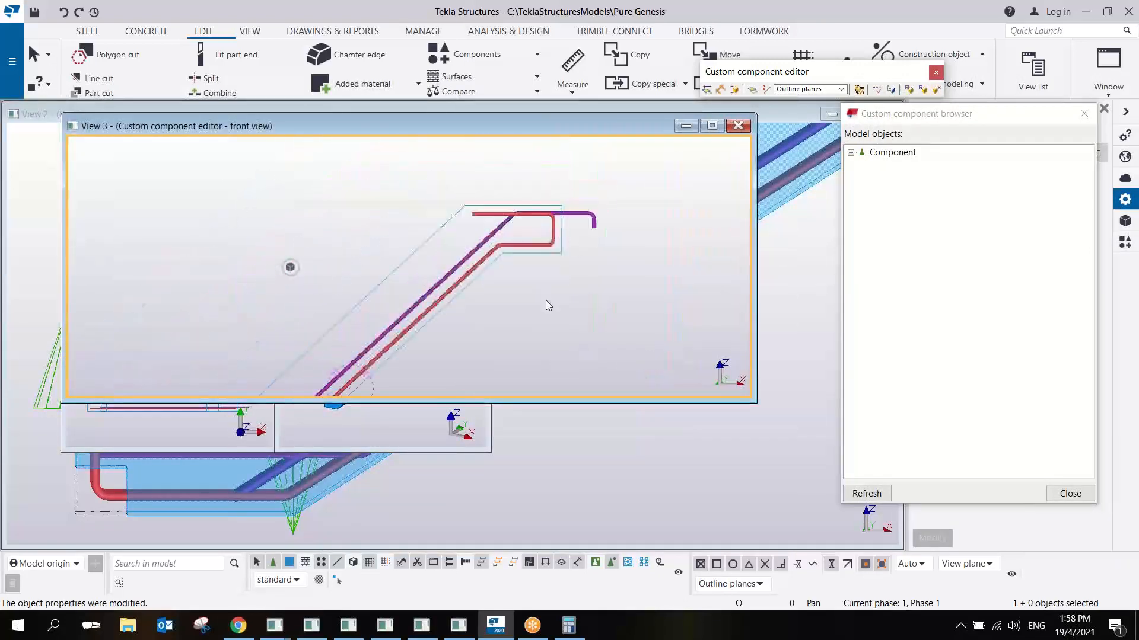
- Inspect the top rebar group inside the stairMainbar component and close the editor, saving and replacing all occurrences in the model
left_click(504, 233)
scroll(504, 233, "down", 2)
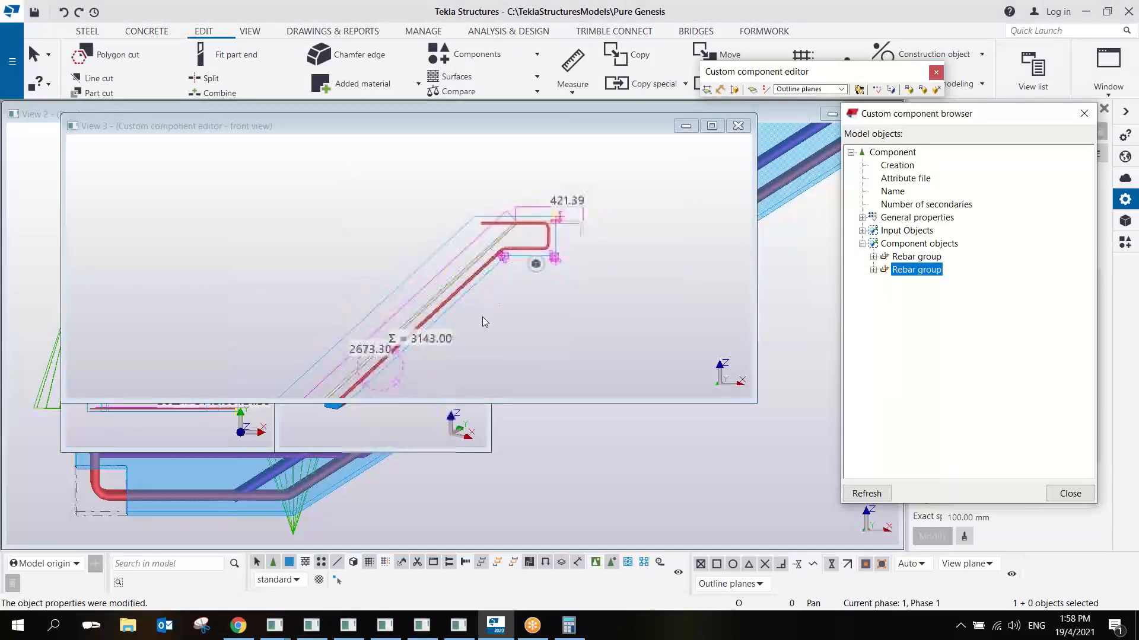
middle_click_drag(482, 316, 497, 237)
scroll(516, 197, "up", 5)
scroll(521, 191, "down", 3)
scroll(581, 246, "down", 3)
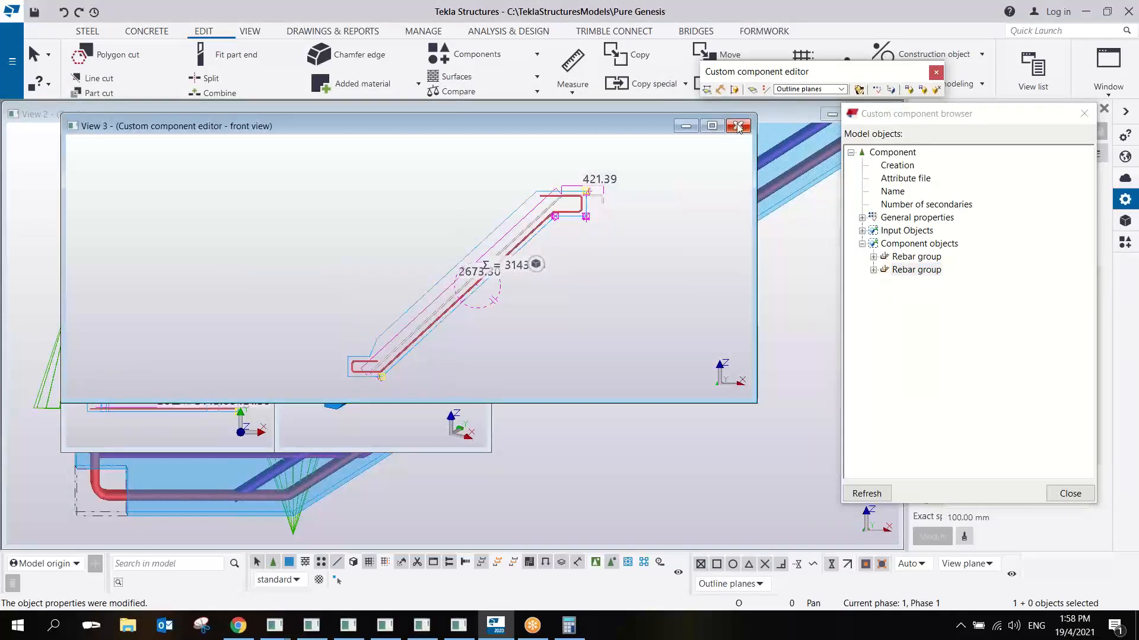
left_click(935, 73)
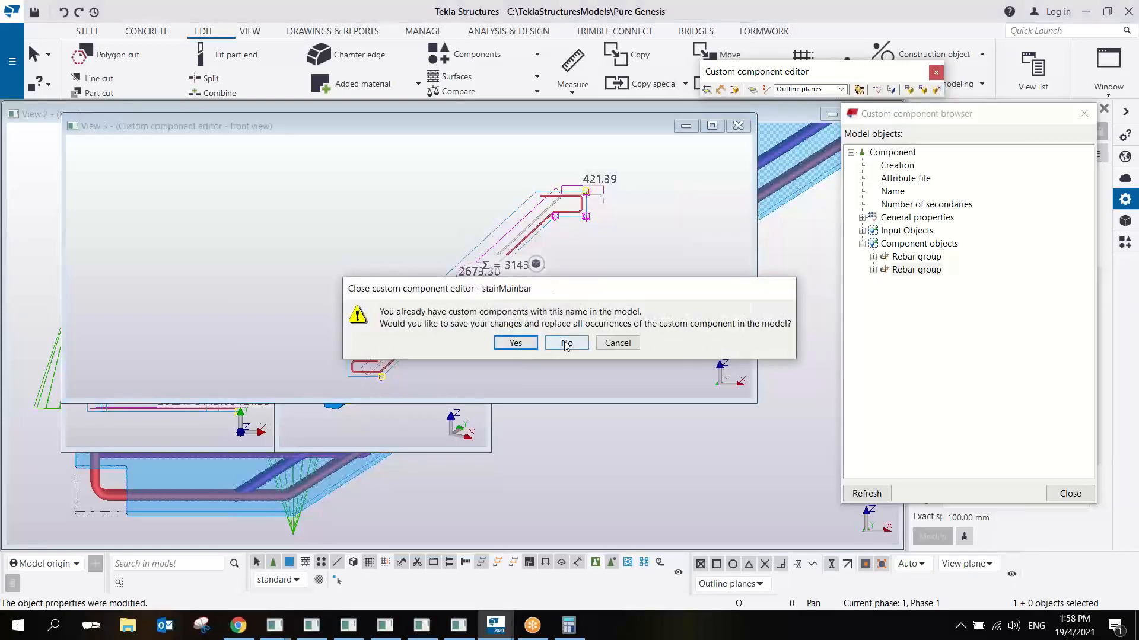
left_click(519, 343)
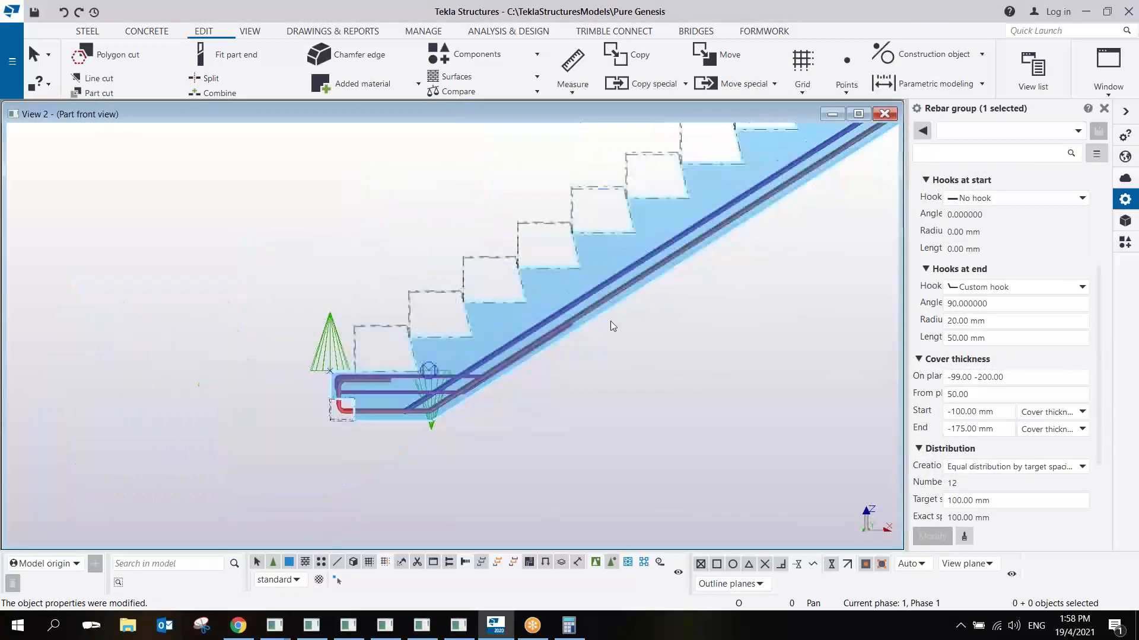
scroll(483, 348, "down", 5)
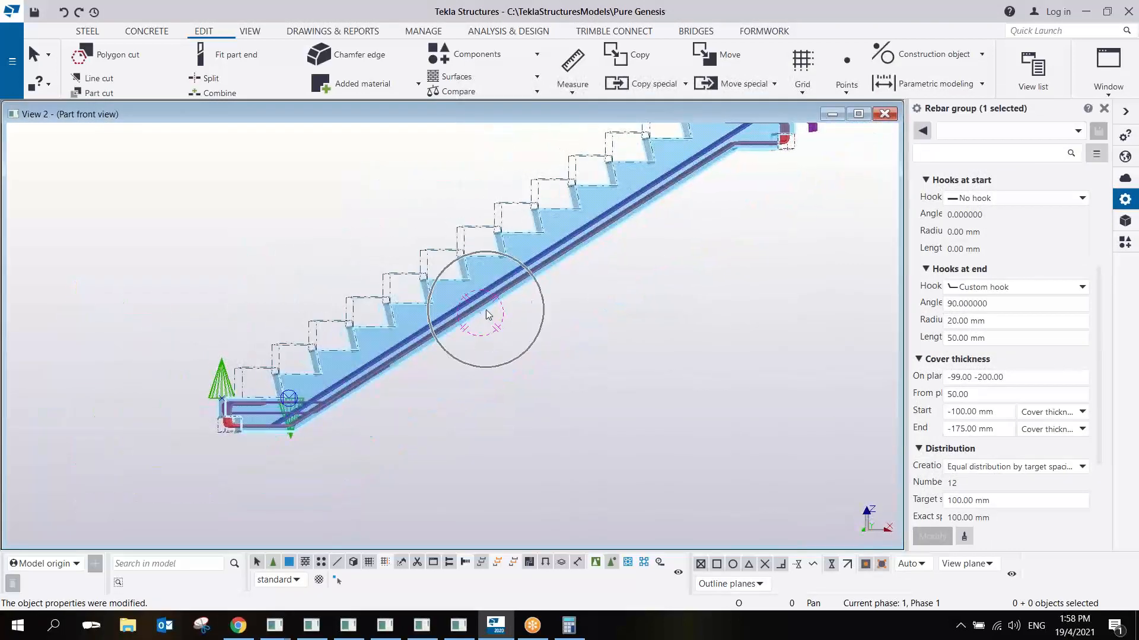
left_click(505, 415)
middle_click_drag(485, 310, 442, 286)
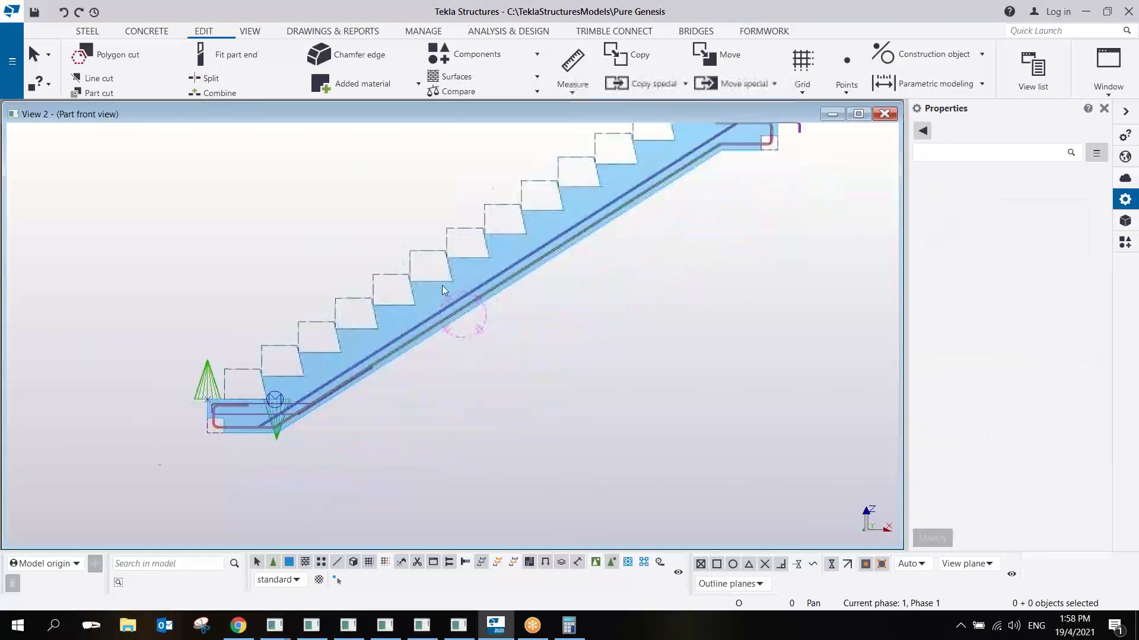
scroll(442, 286, "up", 4)
scroll(538, 274, "down", 4)
left_click(560, 255)
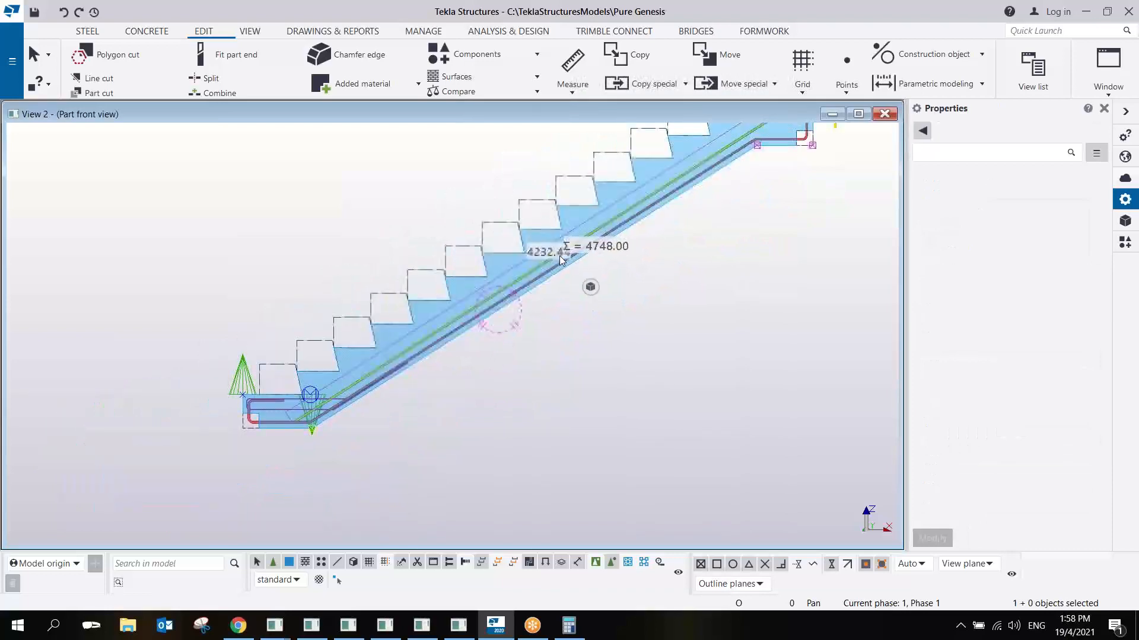
left_click(140, 39)
left_click(424, 62)
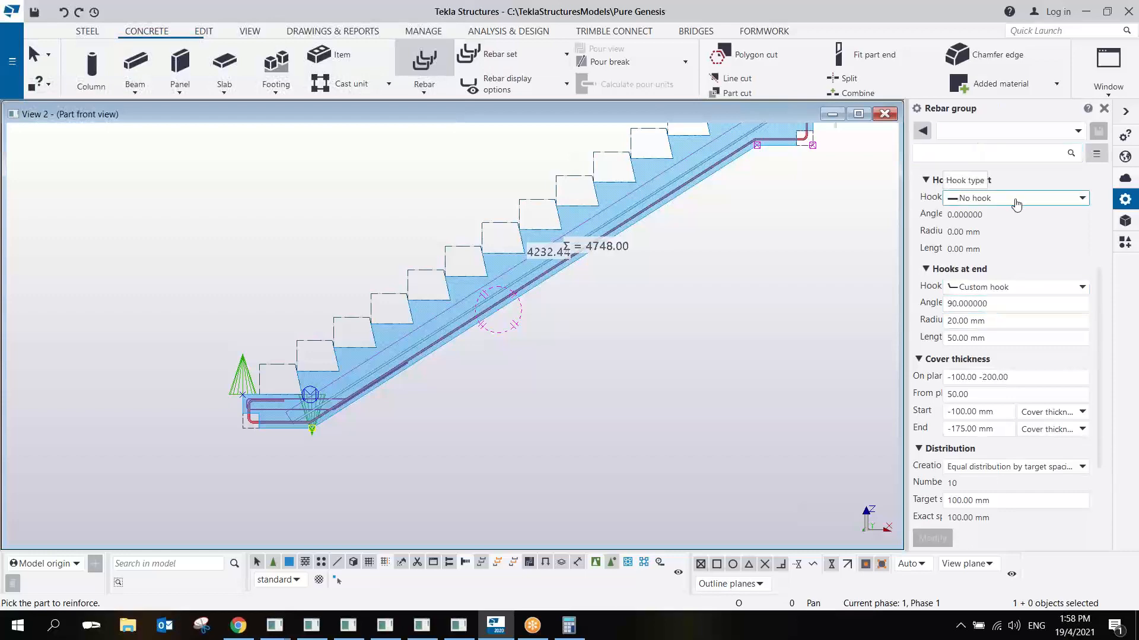
scroll(484, 322, "up", 2)
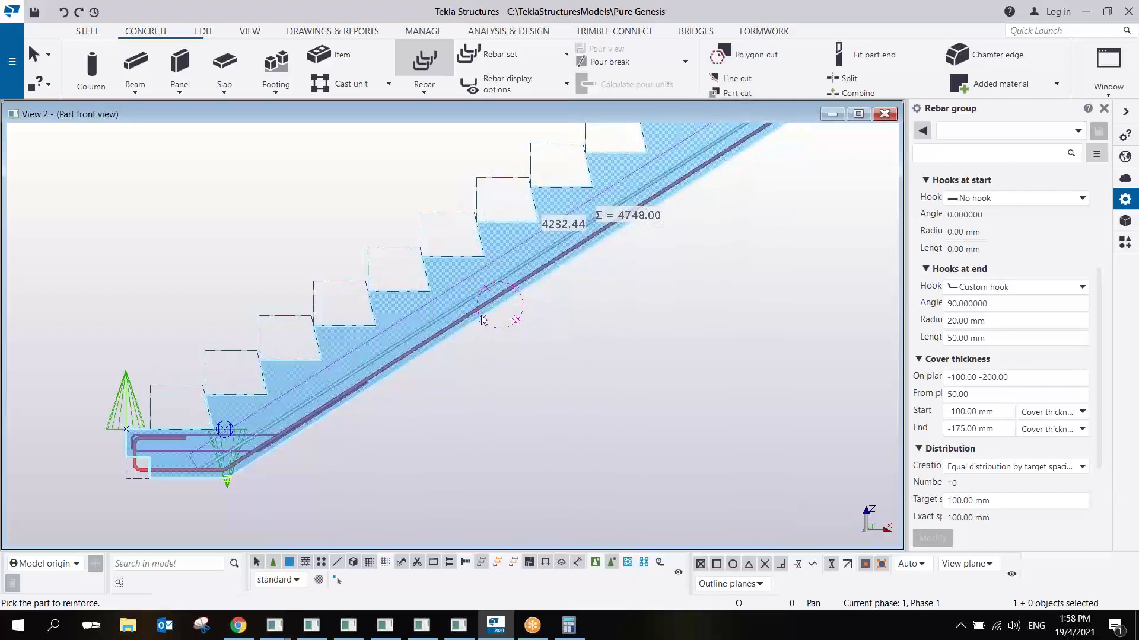
left_click(484, 320)
scroll(224, 458, "up", 5)
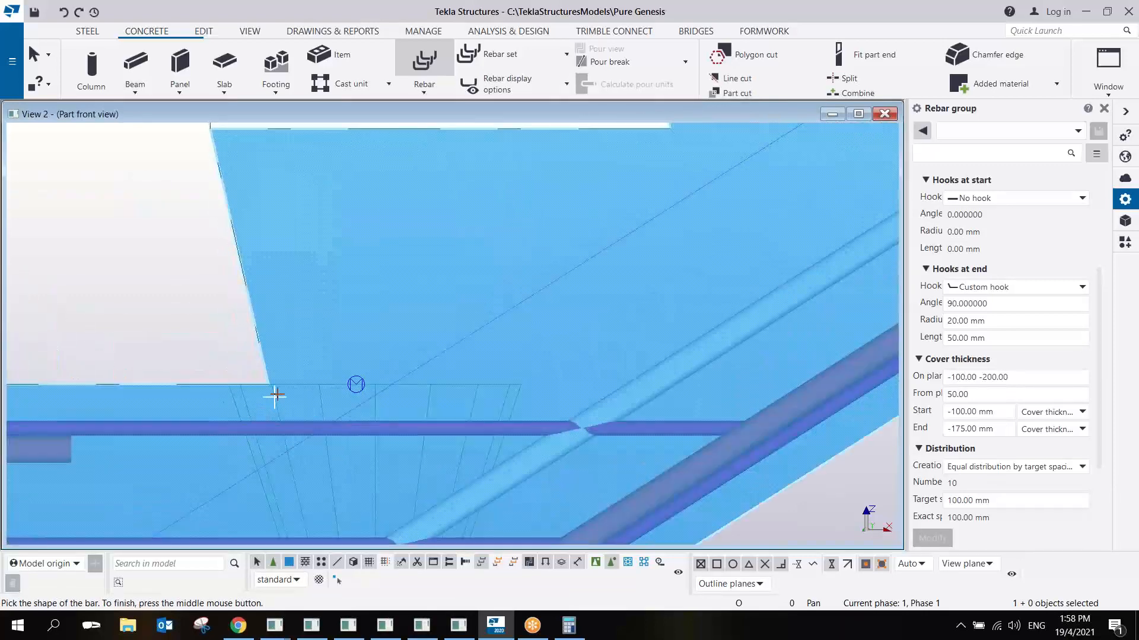
scroll(275, 395, "down", 5)
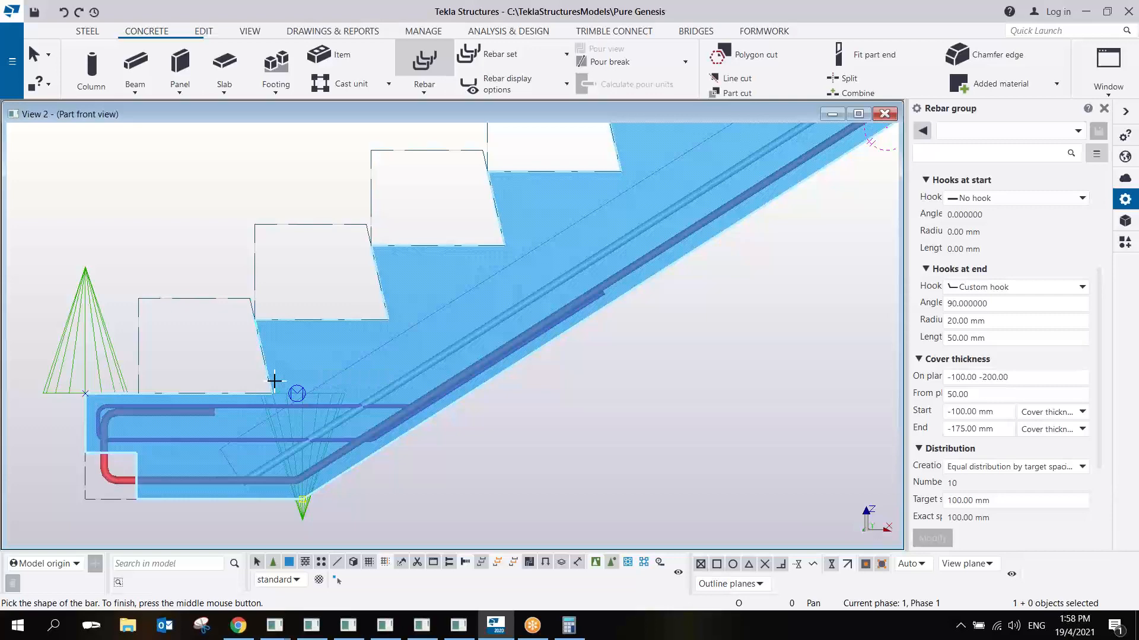
right_click(300, 308)
left_click(309, 315)
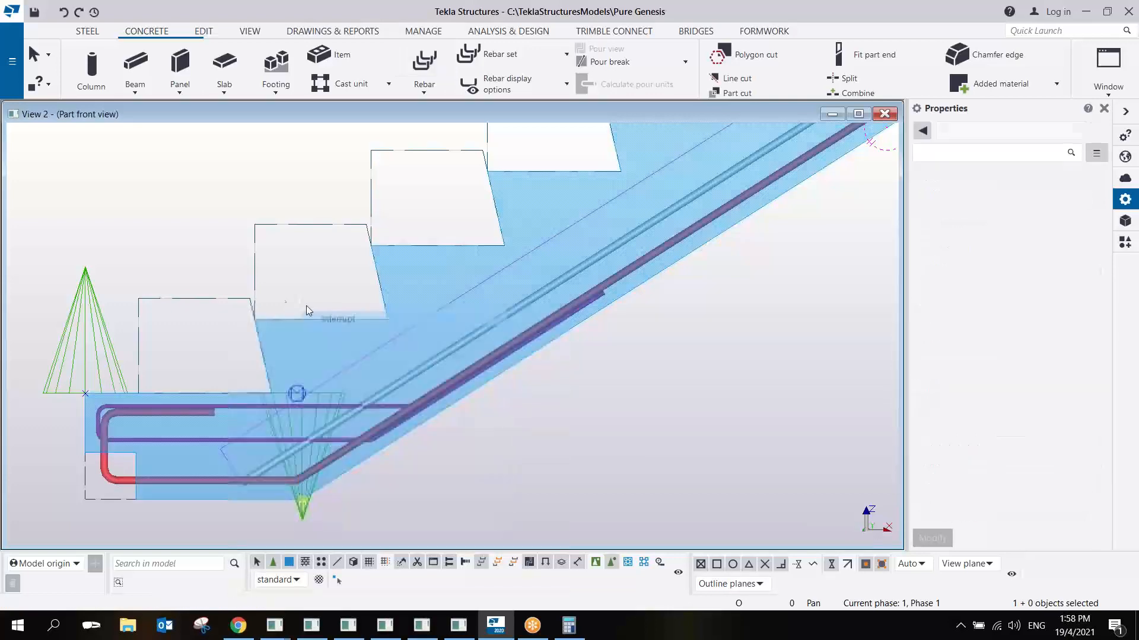
- Delete the lowest and the uppermost step cuts from the stair slab
left_click(243, 301)
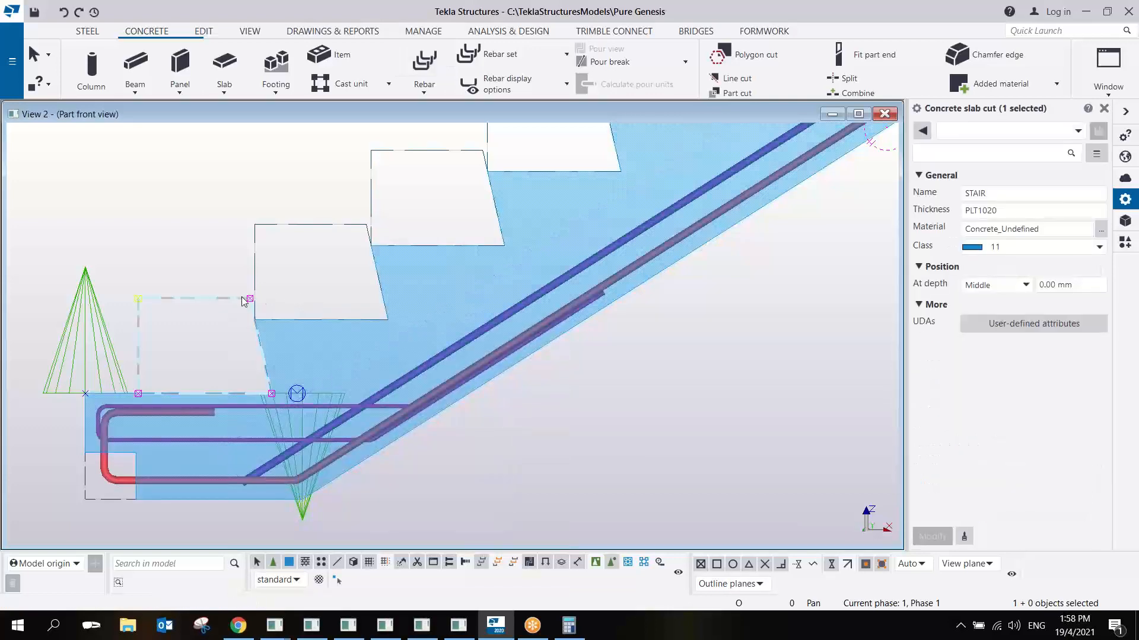
key("Delete")
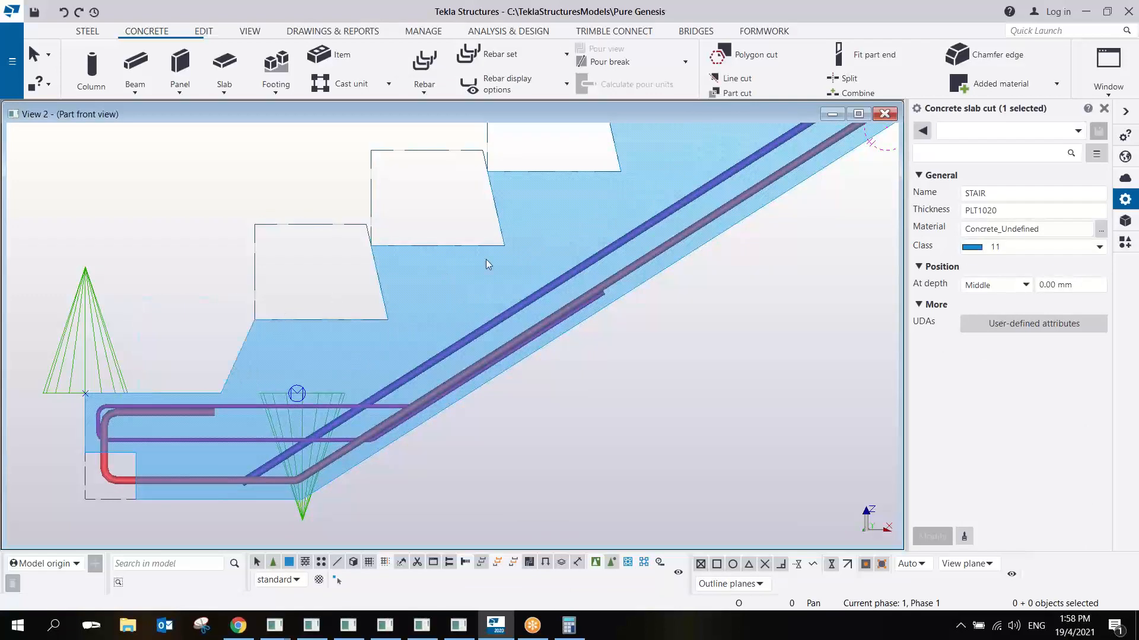
middle_click_drag(546, 198, 463, 339)
middle_click_drag(624, 255, 549, 348)
scroll(549, 348, "down", 3)
middle_click_drag(674, 225, 506, 322)
left_click(517, 320)
key("Delete")
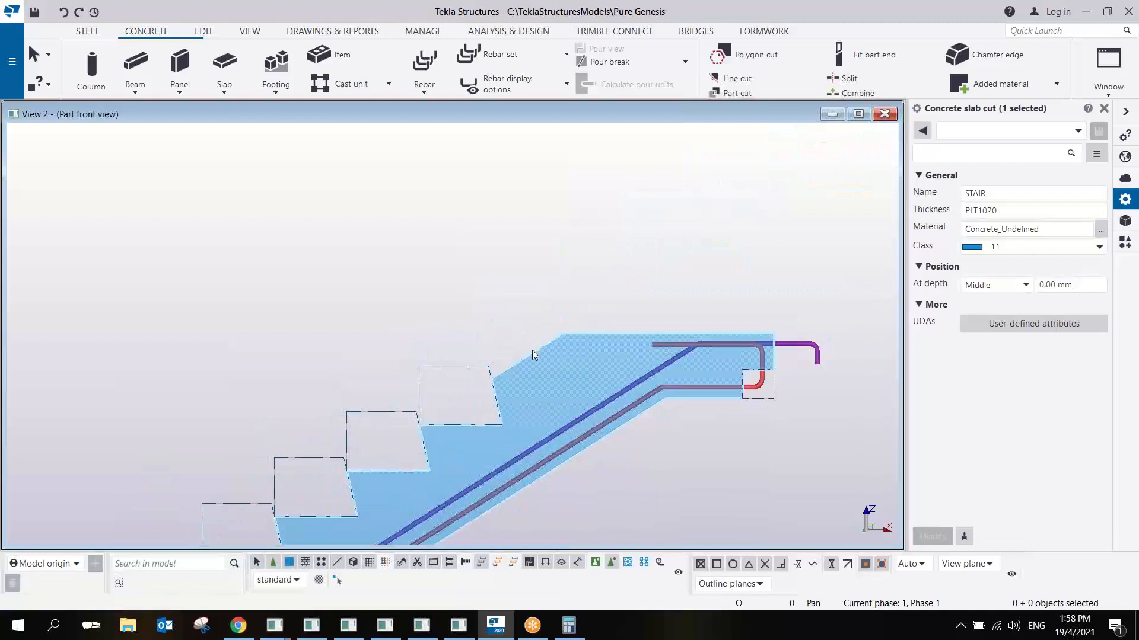
- Define a new rebar group's shape on the stair, from the lowest remaining cut up to the landing's slope corner and along to its outer end
scroll(532, 350, "down", 3)
middle_click_drag(396, 430, 568, 333)
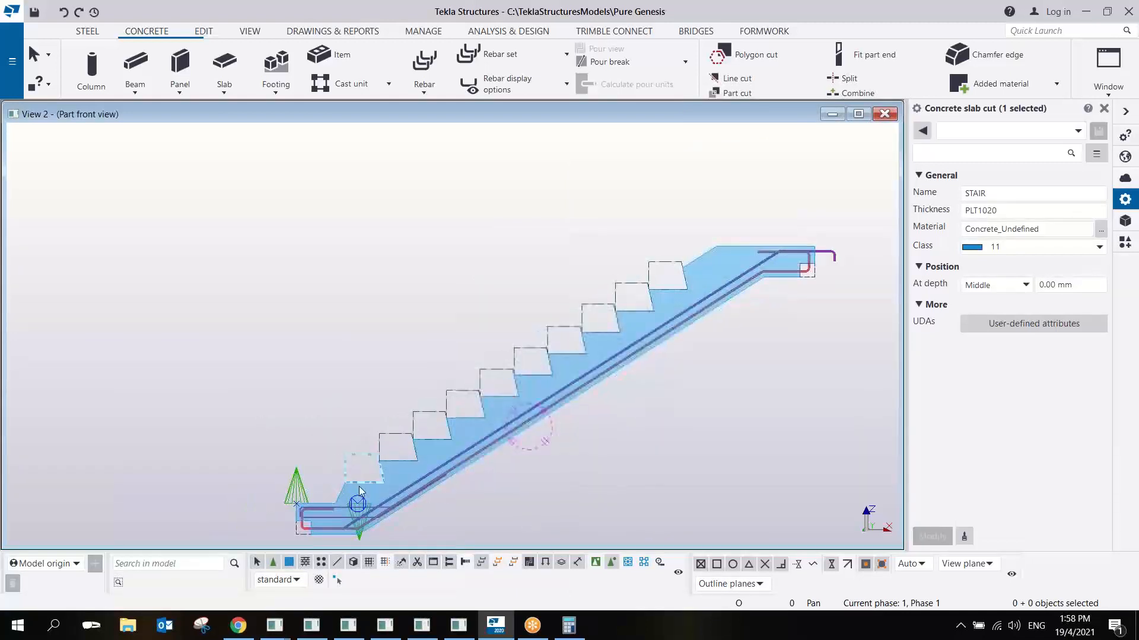
scroll(357, 491, "up", 2)
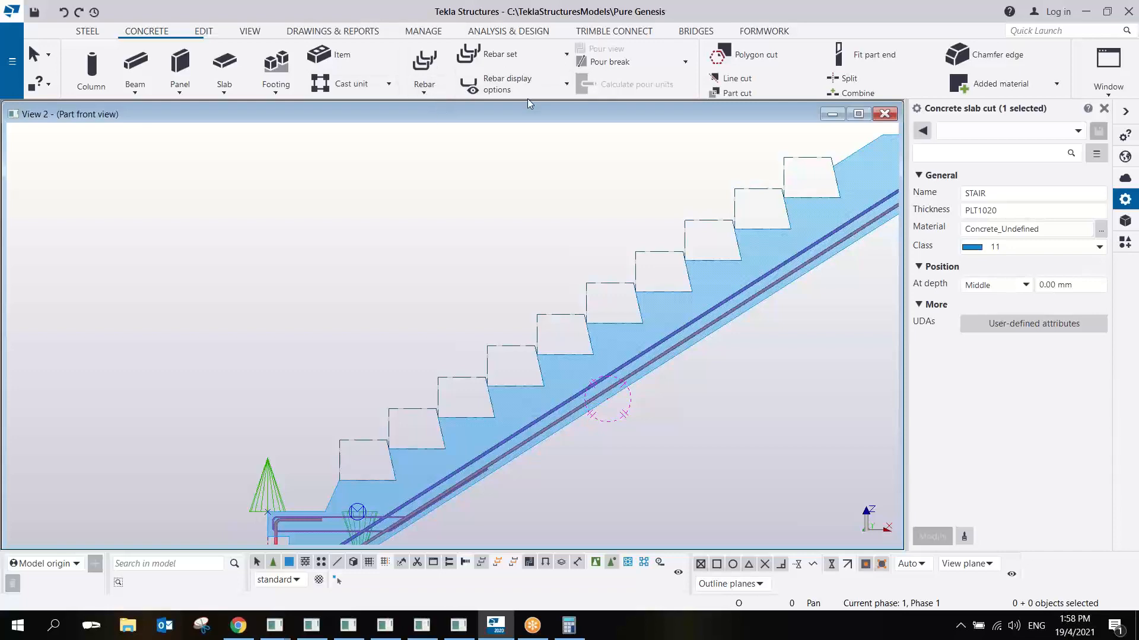
left_click(424, 61)
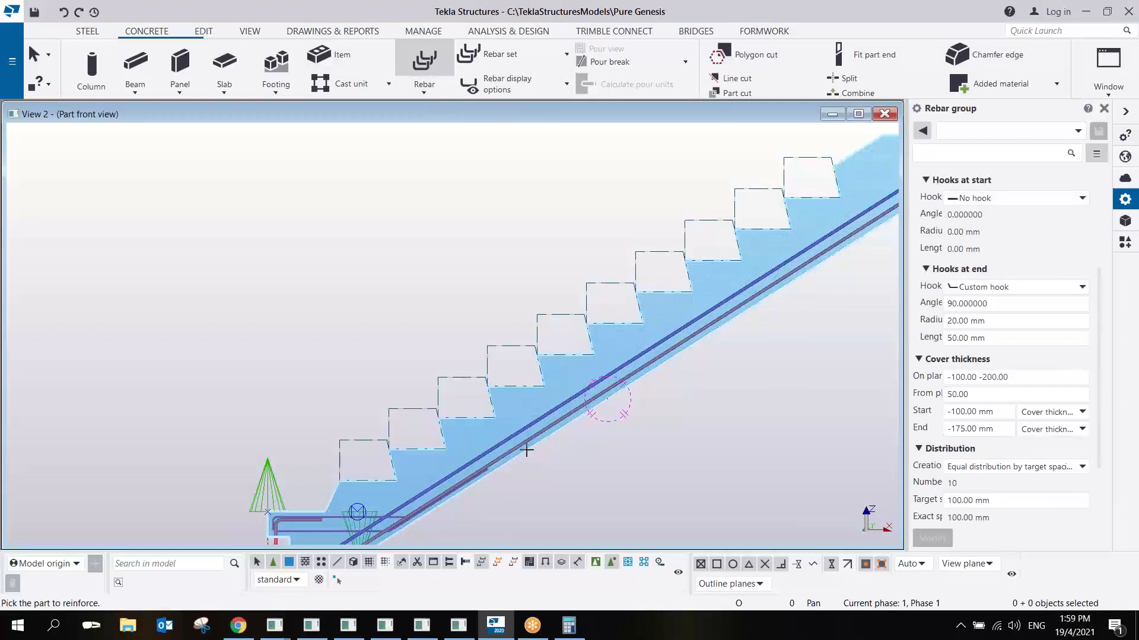
left_click(526, 450)
scroll(356, 491, "up", 5)
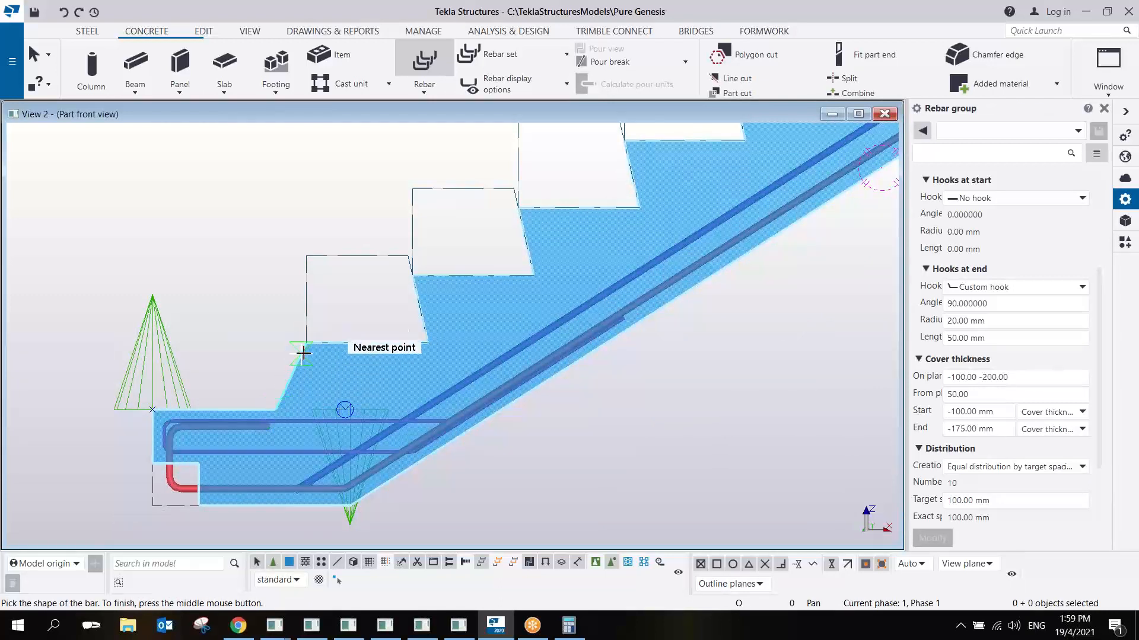
left_click(307, 352)
scroll(737, 234, "down", 3)
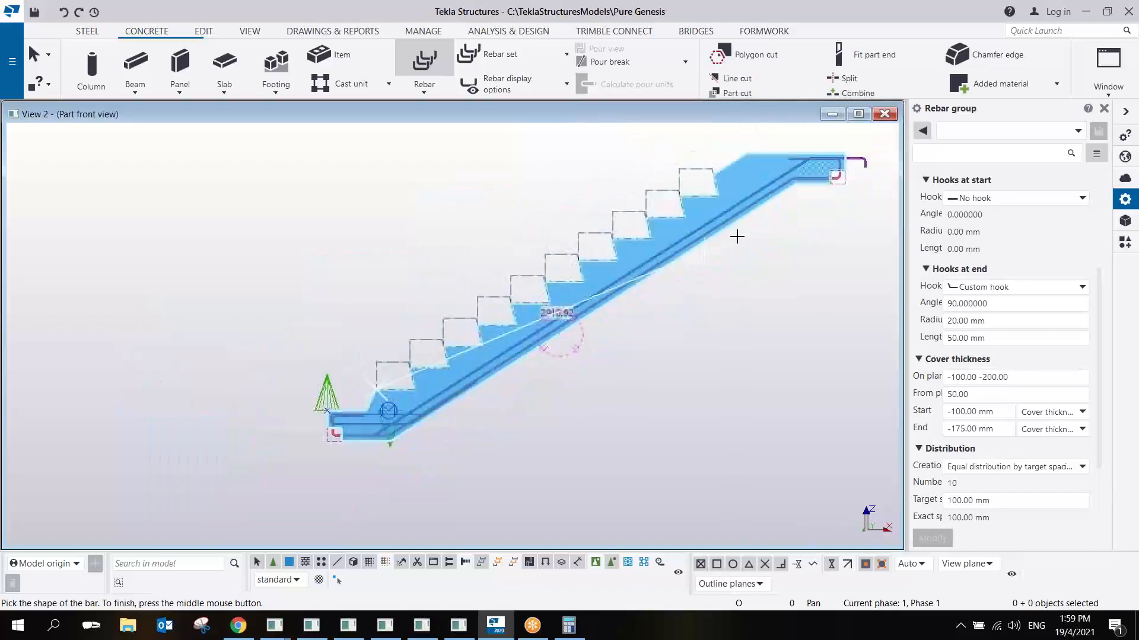
scroll(541, 294, "up", 4)
left_click(468, 265)
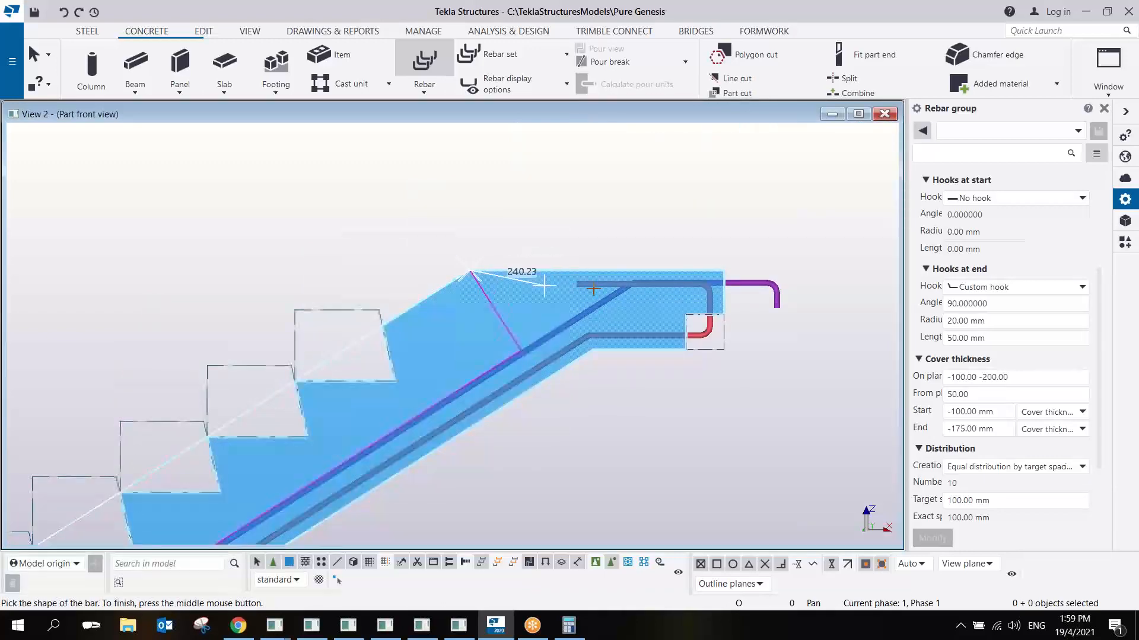
scroll(737, 256, "up", 2)
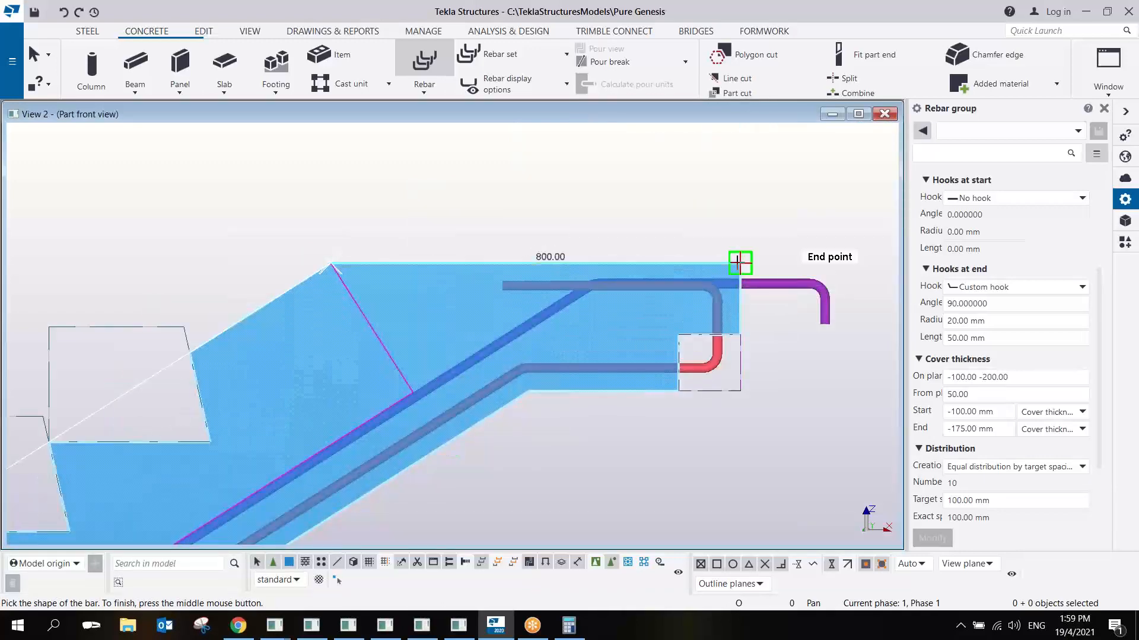
left_click(737, 262)
scroll(706, 237, "down", 2)
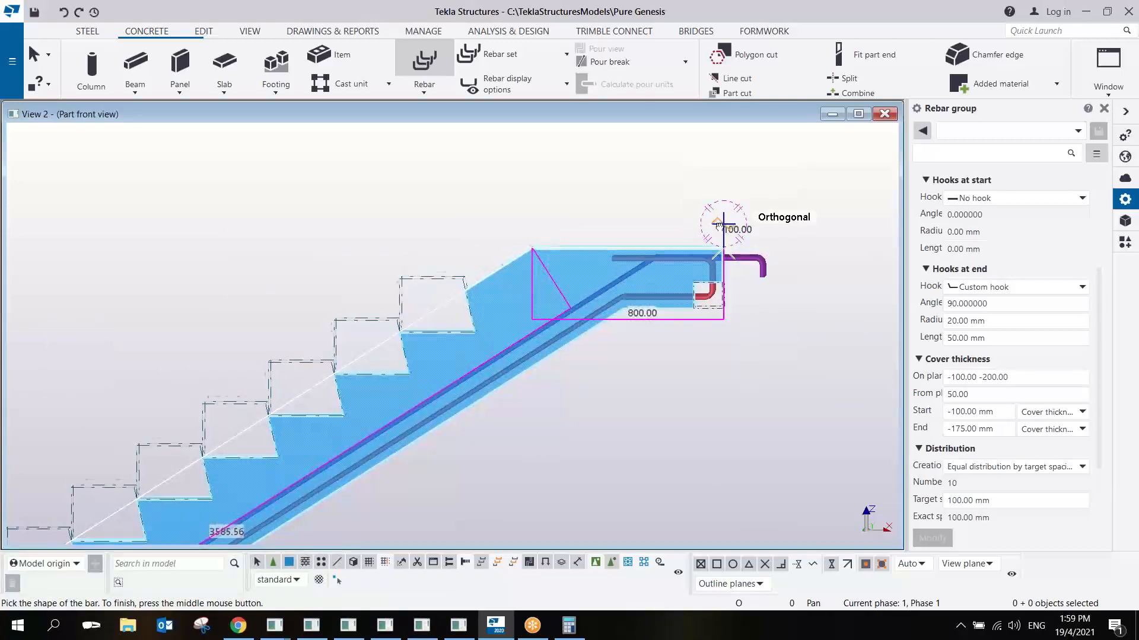
middle_click(719, 224)
- Finish the new rebar group by distributing its bars across the landing's width along its outer upper edge, and end the command
scroll(676, 292, "up", 2)
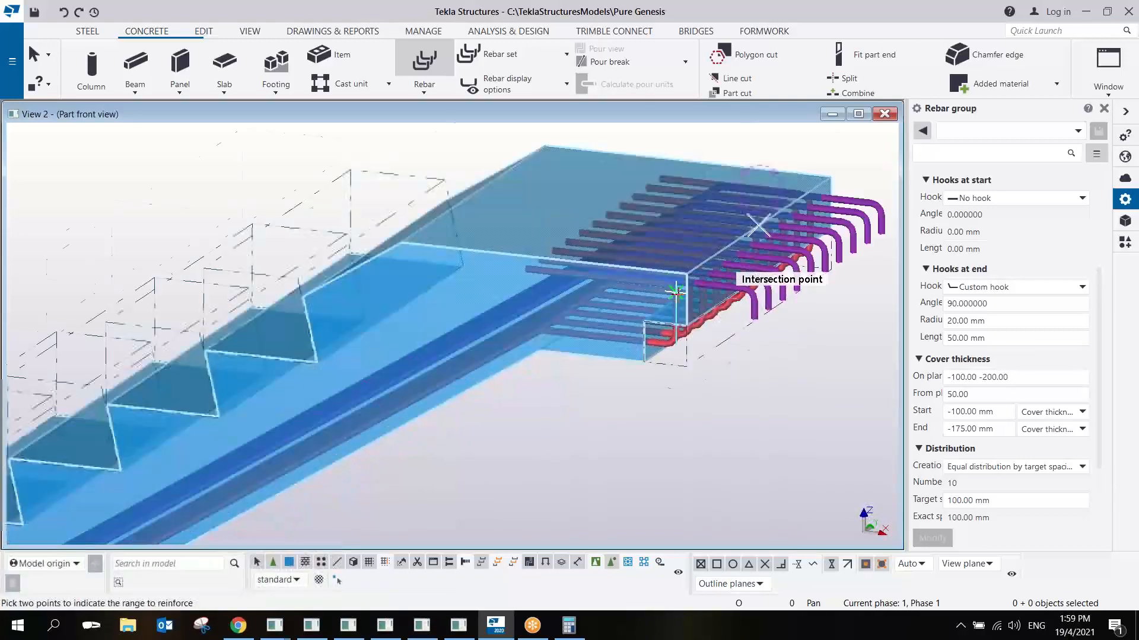
scroll(676, 293, "up", 1)
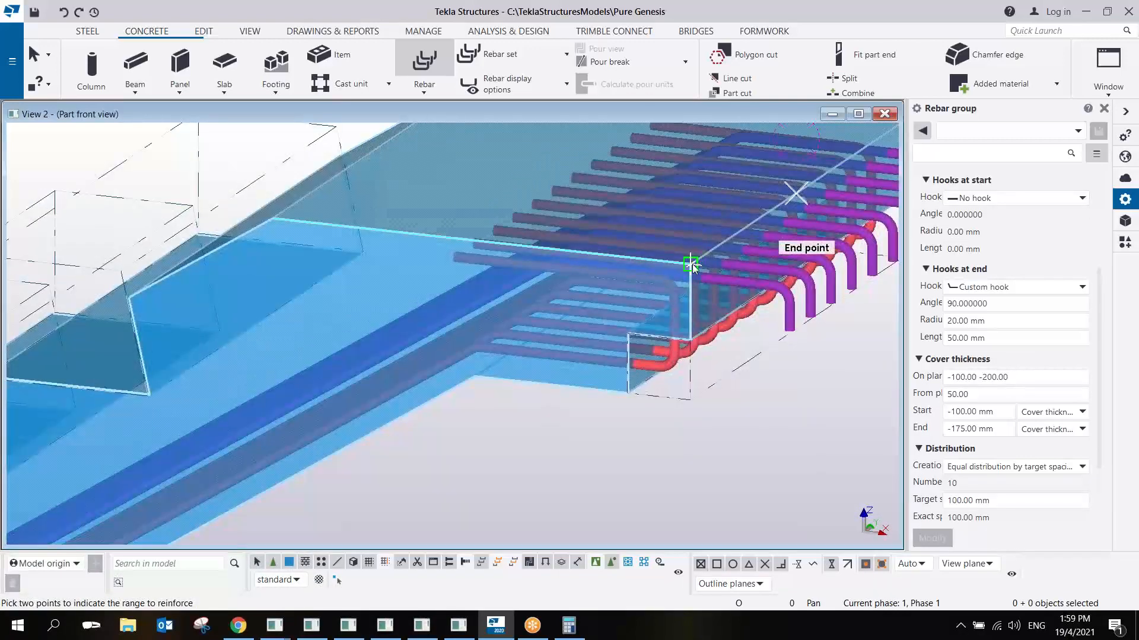
left_click(692, 265)
scroll(691, 264, "down", 2)
scroll(695, 250, "up", 2)
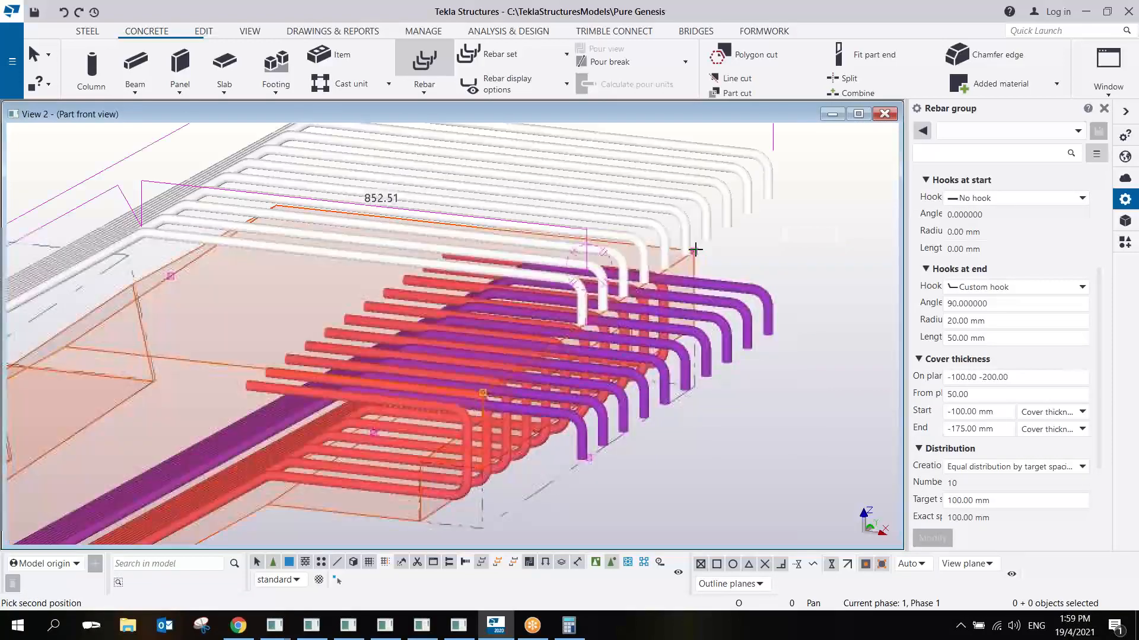
left_click(695, 250)
scroll(695, 250, "down", 3)
right_click(722, 213)
left_click(752, 227)
- Select the new top rebar group in the front view and set its on-plane cover thickness to 25 mm
left_click(564, 299)
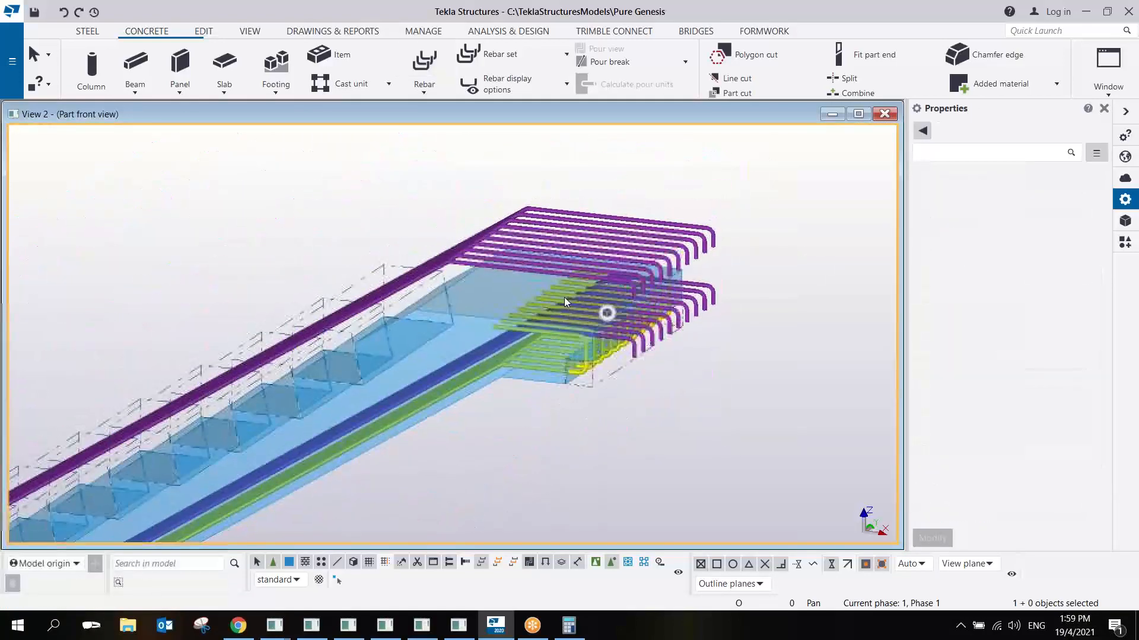
key("ctrl+p")
left_click(758, 159)
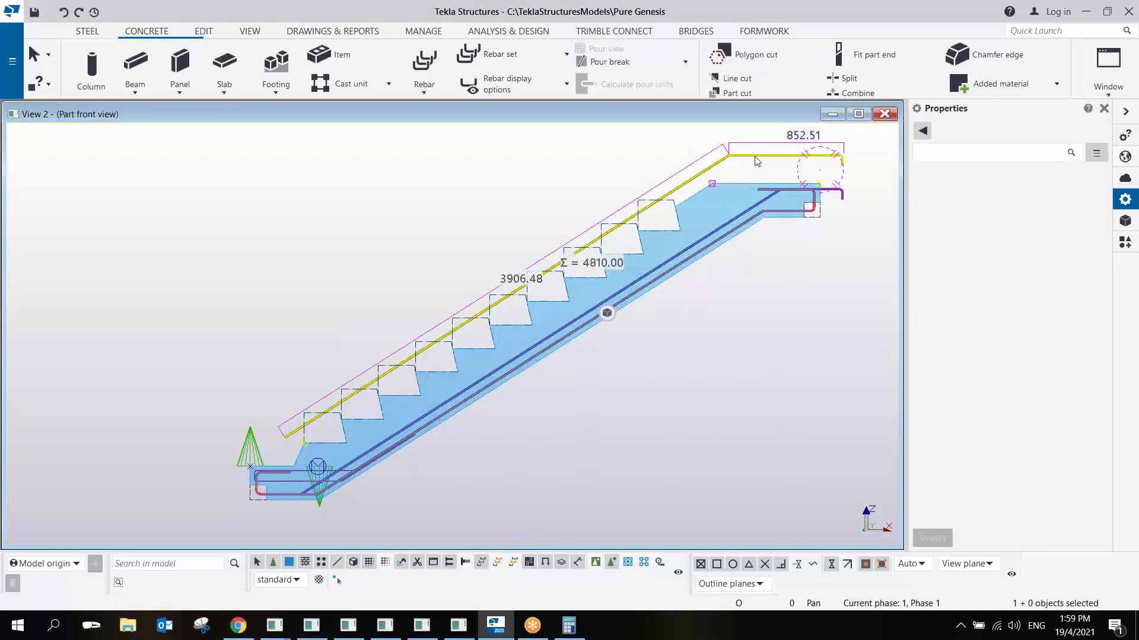
triple_click(1013, 375)
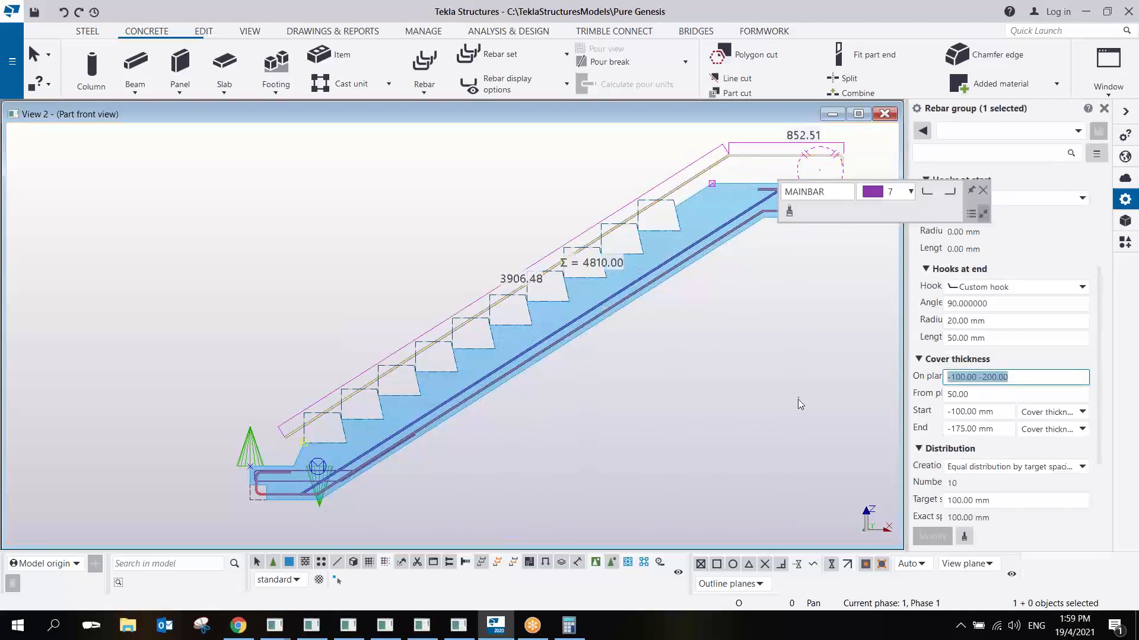
type("25")
key("Return")
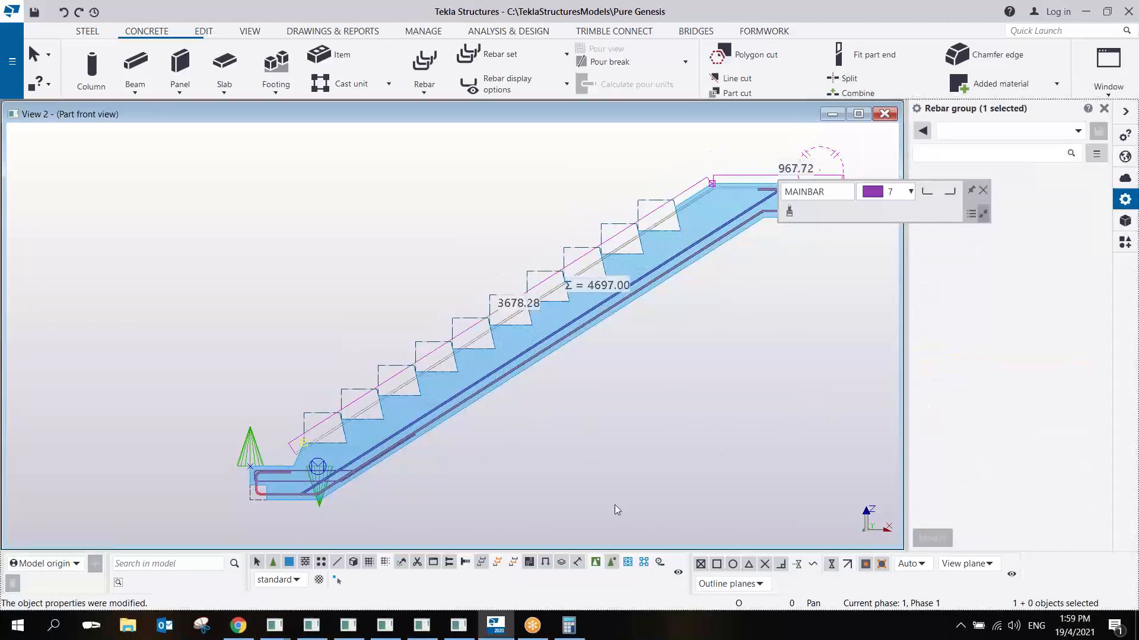
- Examine where the new top bars run relative to the step cuts, from the landing down the slope
middle_click_drag(752, 223, 609, 264)
scroll(597, 229, "up", 3)
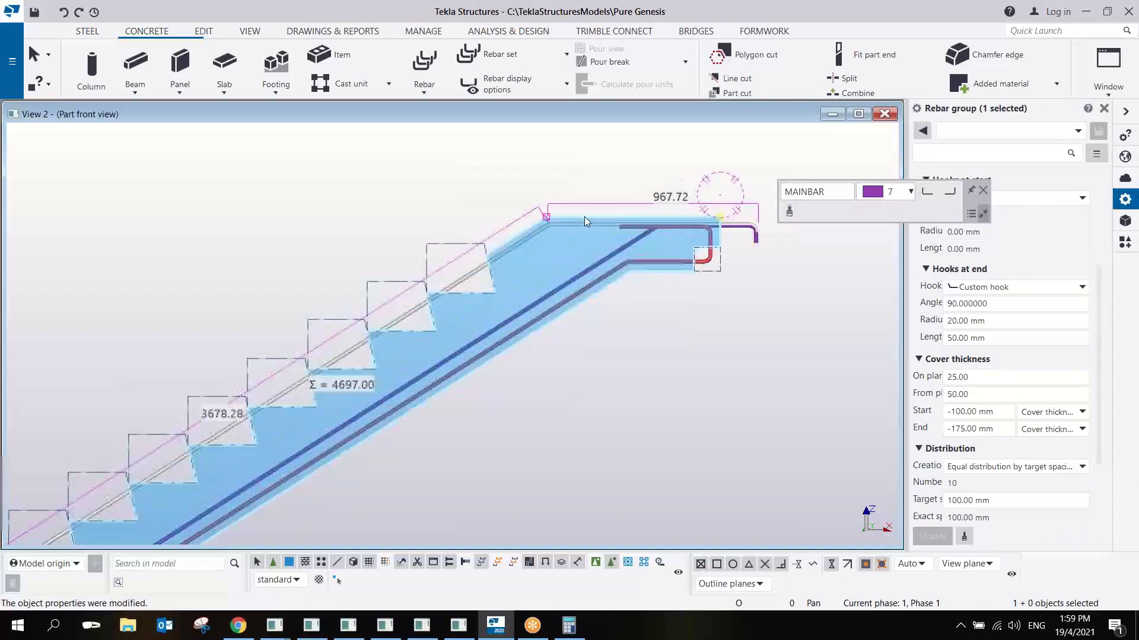
scroll(514, 269, "down", 4)
scroll(625, 248, "up", 4)
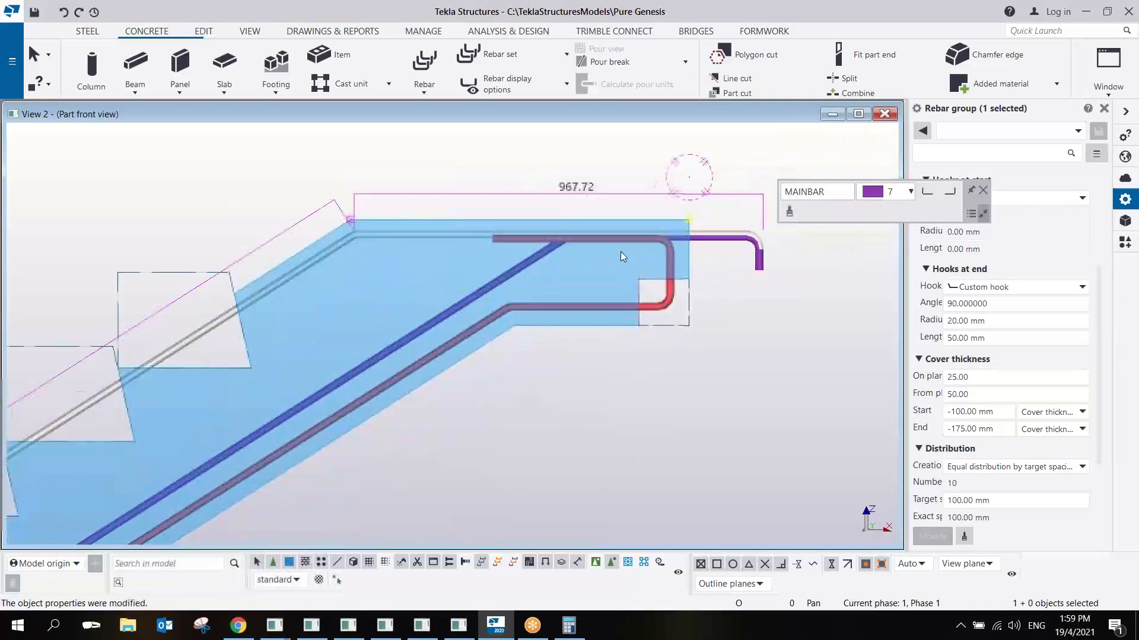
scroll(620, 251, "down", 2)
scroll(573, 276, "down", 5)
middle_click_drag(440, 326, 592, 277)
scroll(624, 217, "up", 4)
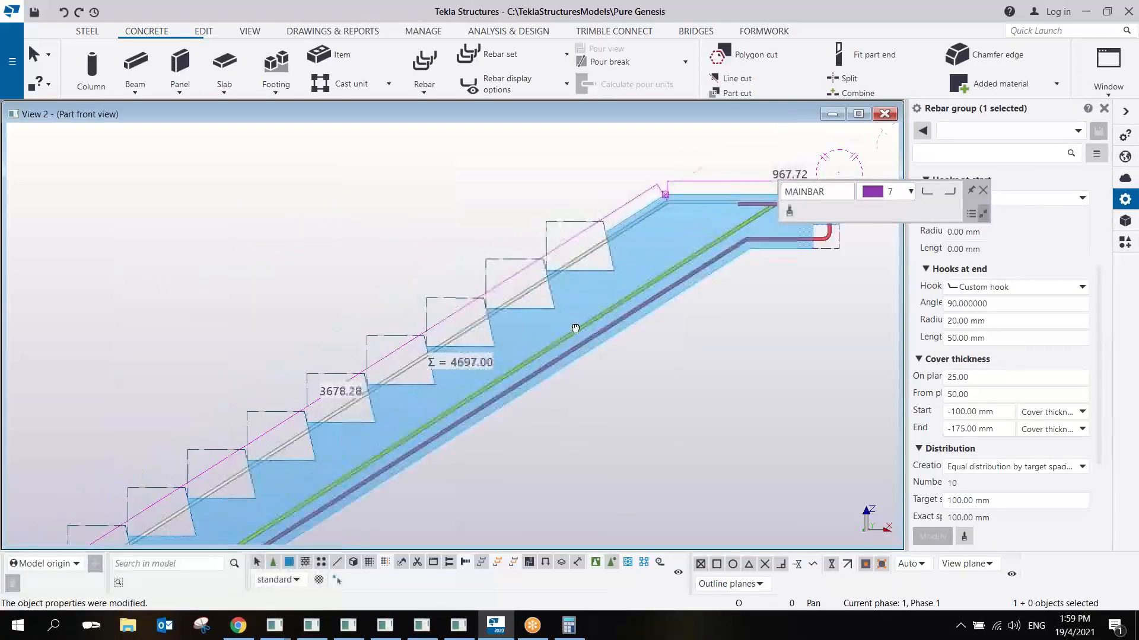
middle_click_drag(288, 456, 564, 251)
scroll(360, 386, "up", 3)
middle_click_drag(449, 363, 300, 457)
scroll(274, 482, "down", 4)
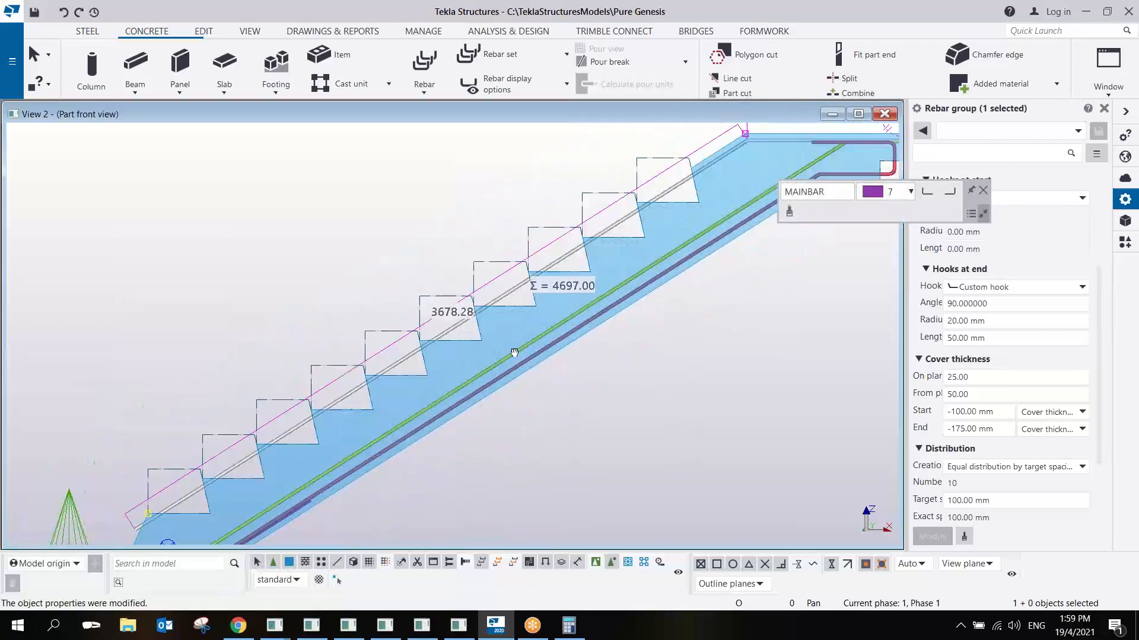
scroll(657, 216, "up", 4)
middle_click_drag(656, 216, 464, 308)
scroll(464, 308, "up", 2)
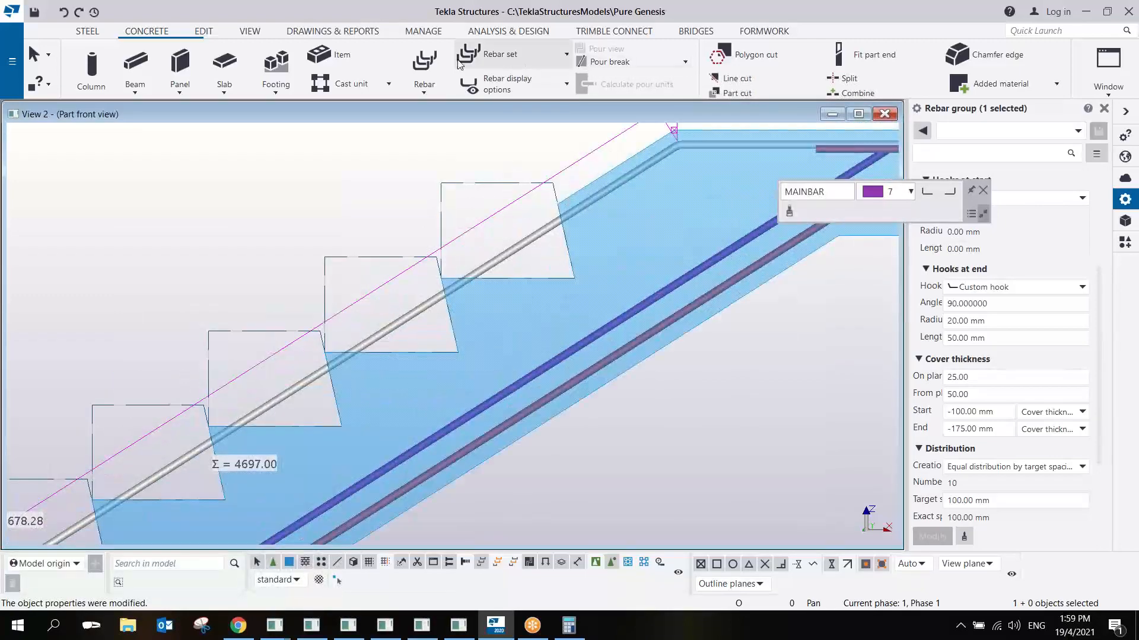
left_click(203, 31)
left_click(573, 65)
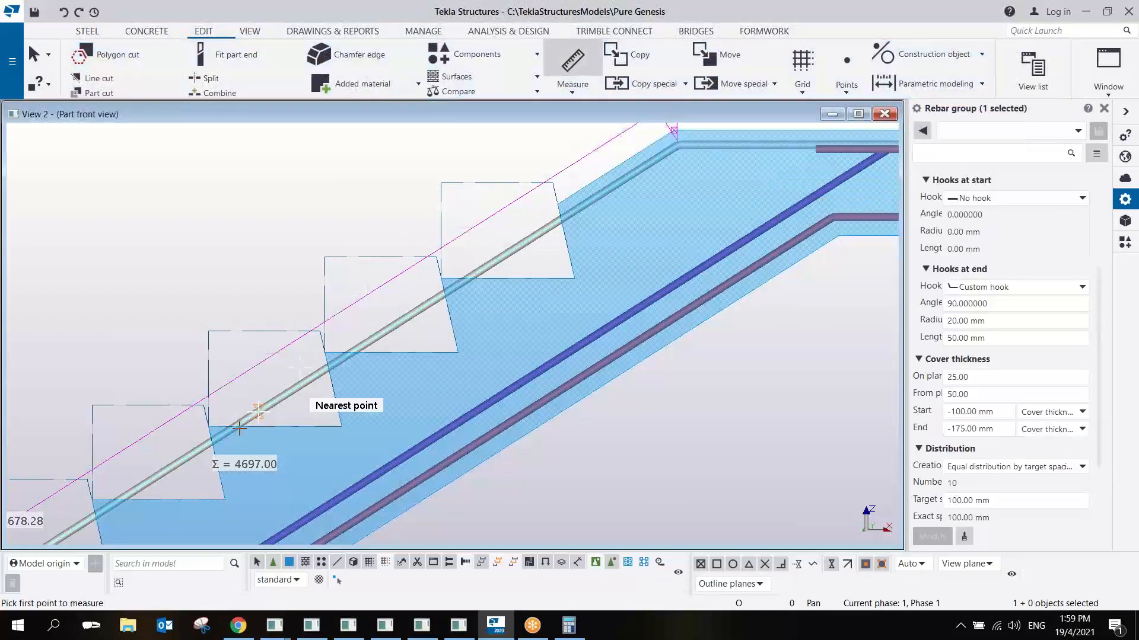
scroll(239, 428, "up", 1)
left_click(202, 424)
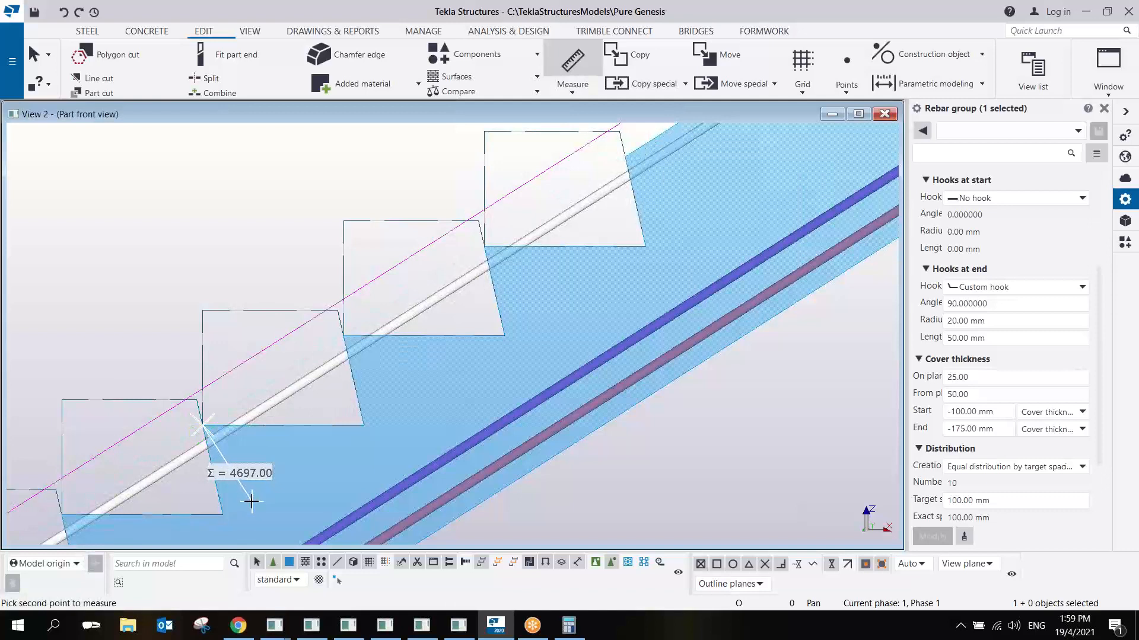
left_click(252, 487)
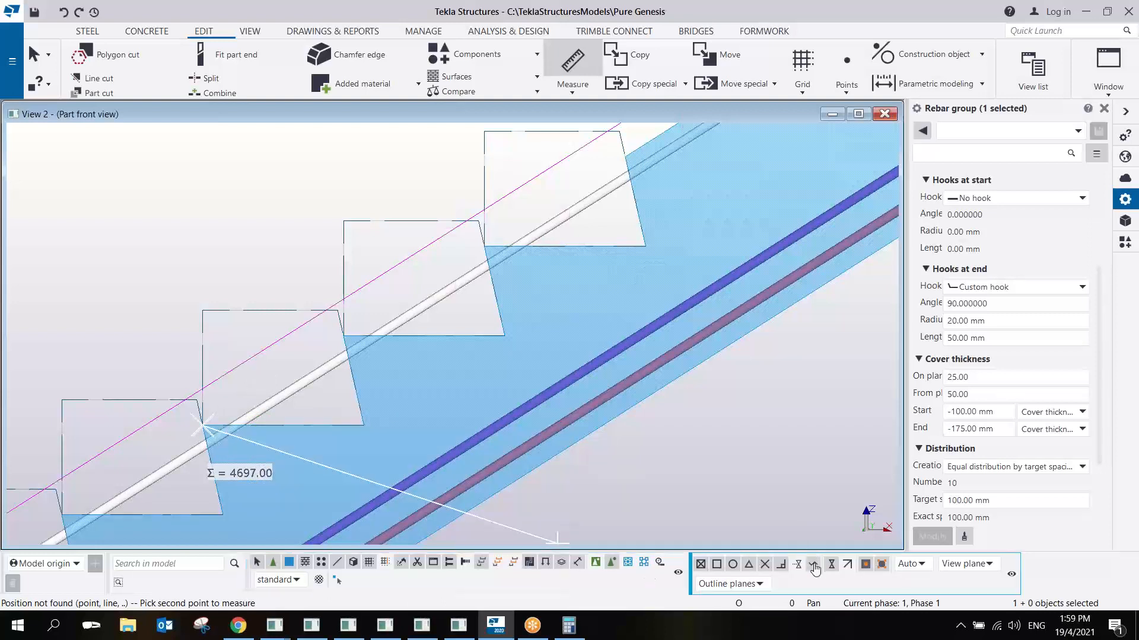
right_click(252, 325)
left_click(275, 343)
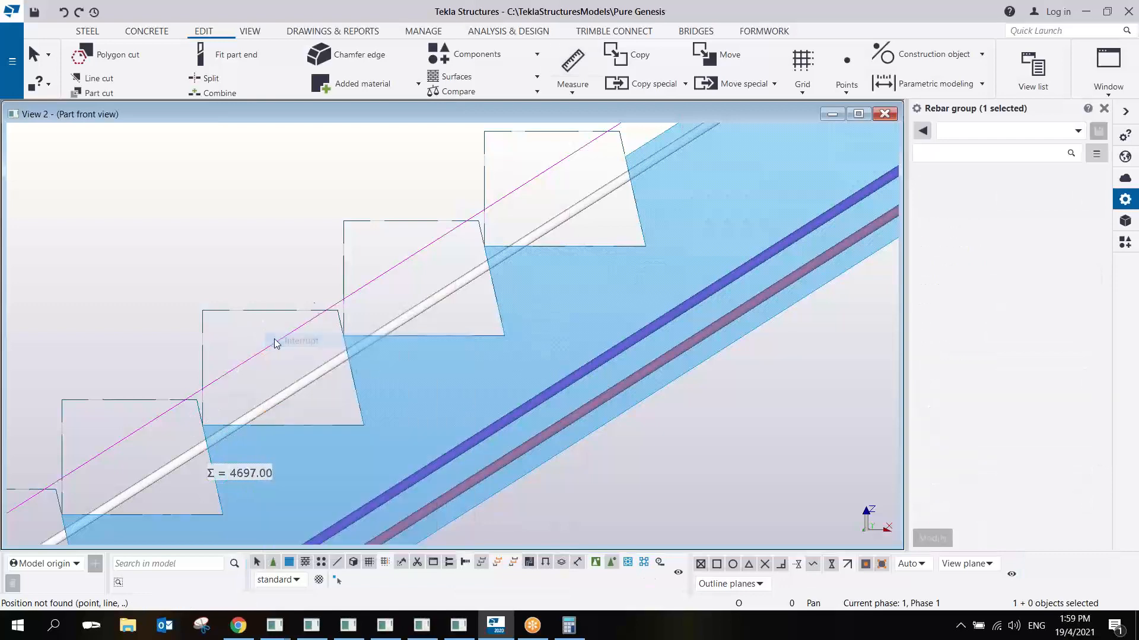
- Draw a construction line through the inner lower corners of two adjacent step cuts, parallel to the stair slope
left_click(933, 58)
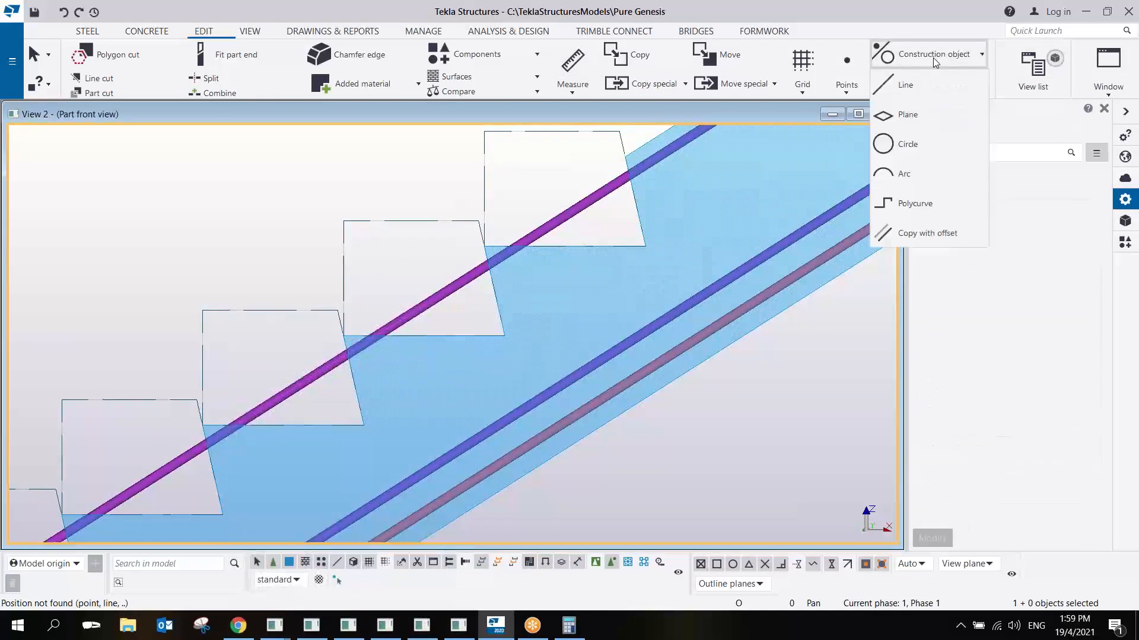
left_click(902, 94)
left_click(223, 515)
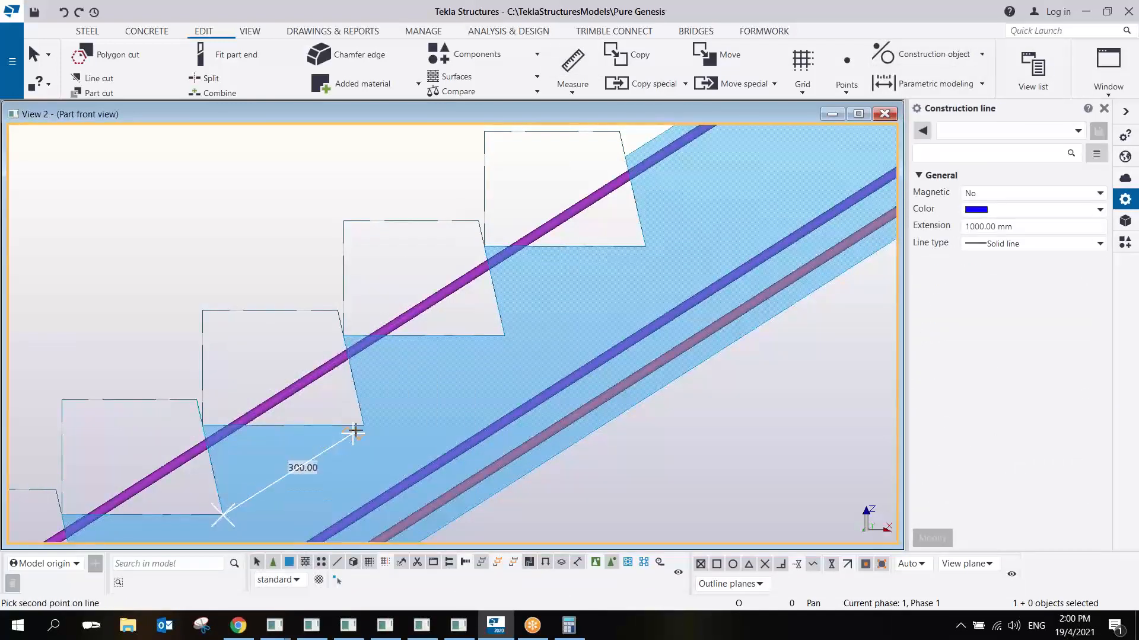
left_click(363, 426)
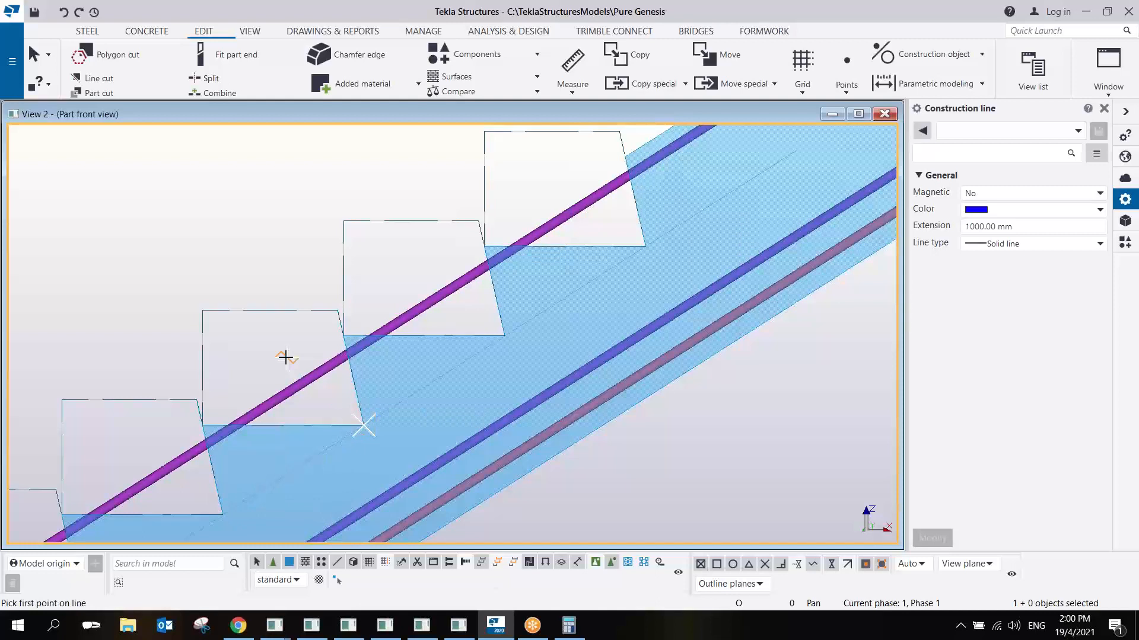
- Measure the perpendicular distance from a step cut's outer lower corner to the construction line
left_click(562, 57)
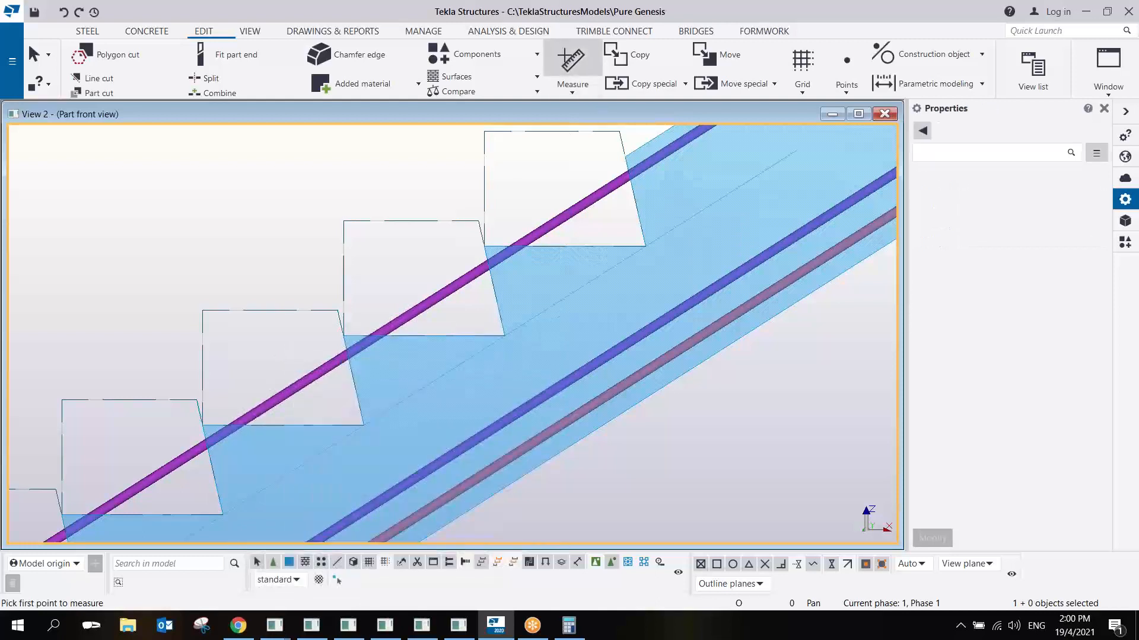
left_click(202, 425)
left_click(248, 497)
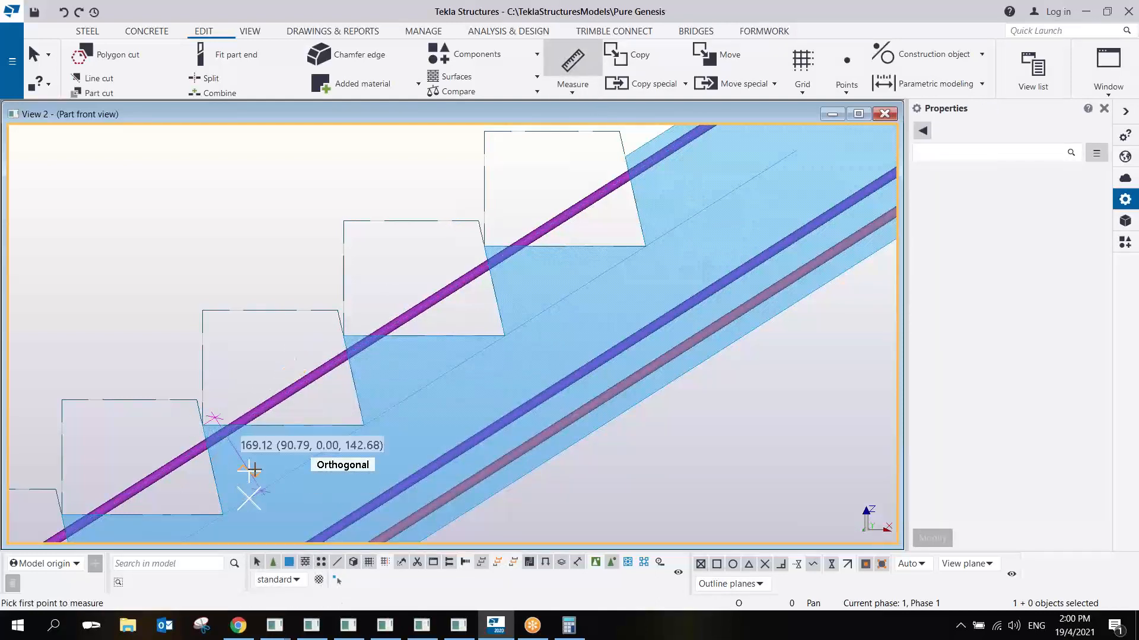
right_click(273, 359)
left_click(292, 370)
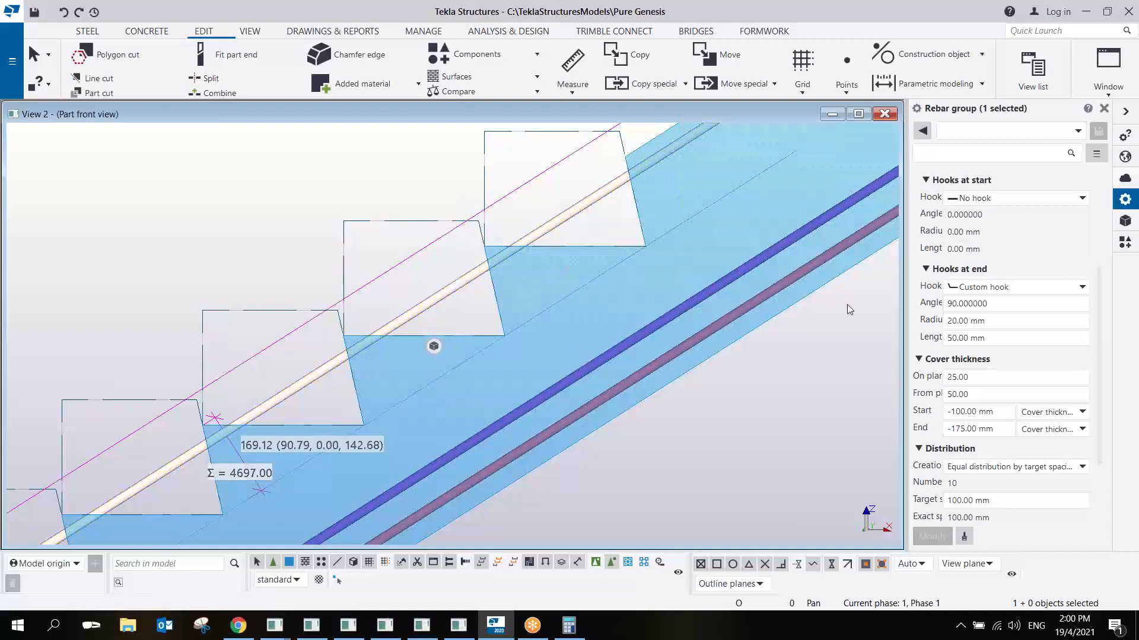
- Set the top rebar group's on-plane cover thickness to 195 mm for the sloped leg and 25 mm for the landing leg
left_click(978, 394)
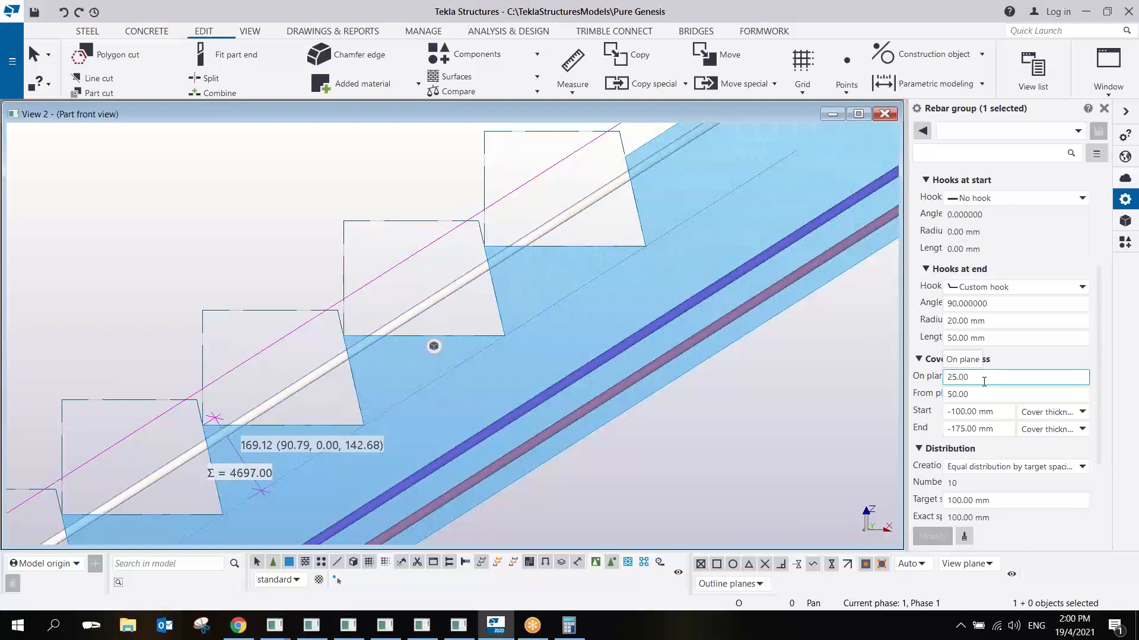
left_click_drag(985, 381, 915, 395)
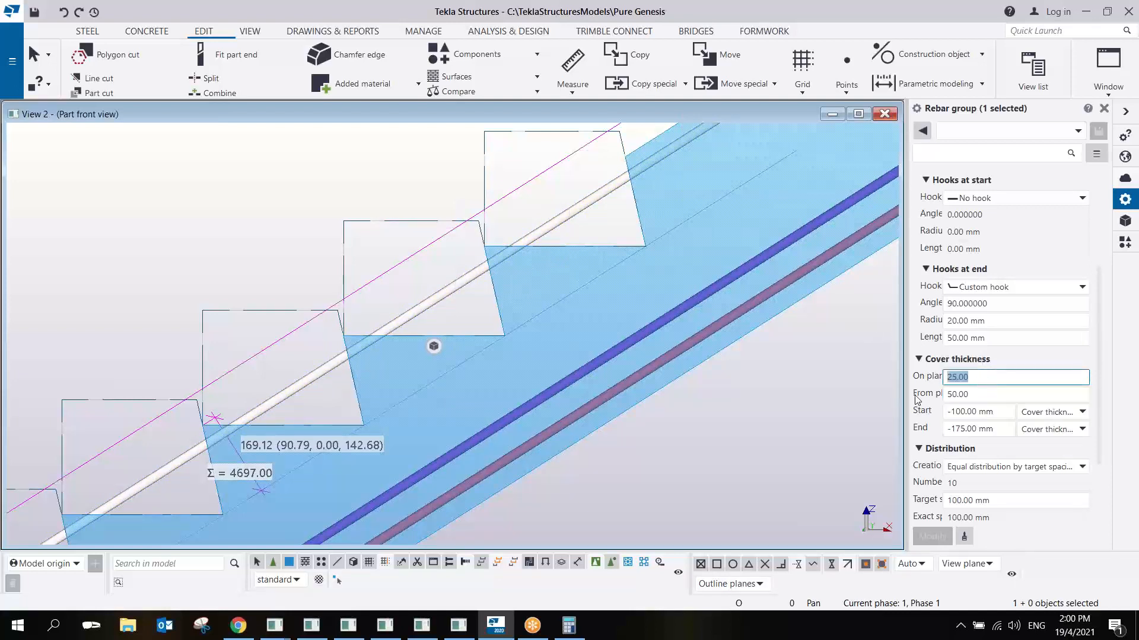
type("195 25")
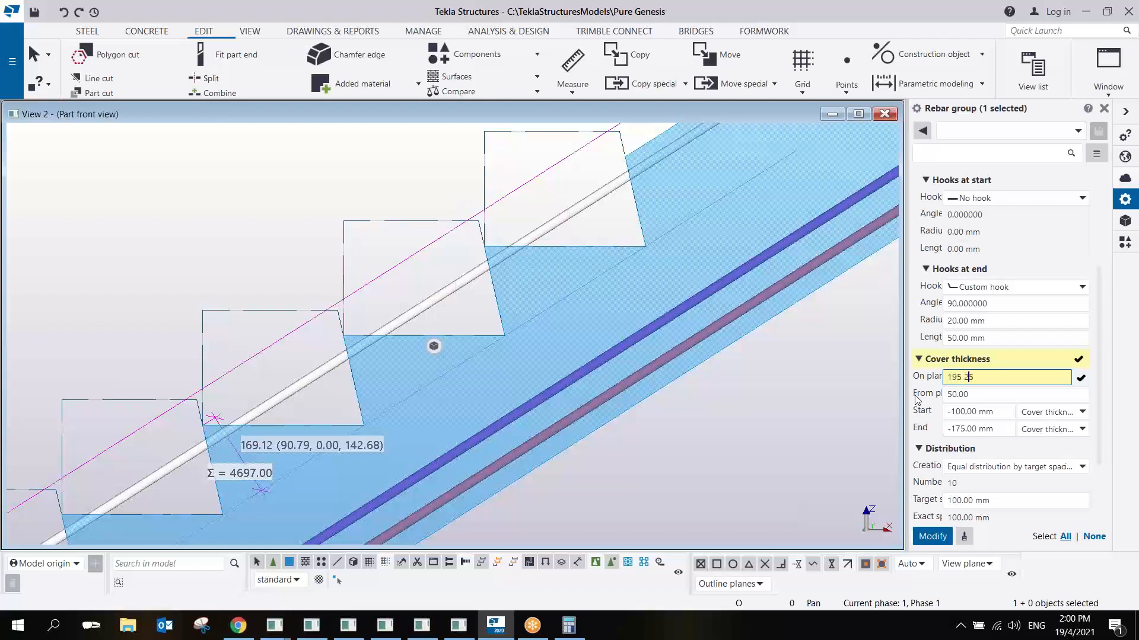
key("Return")
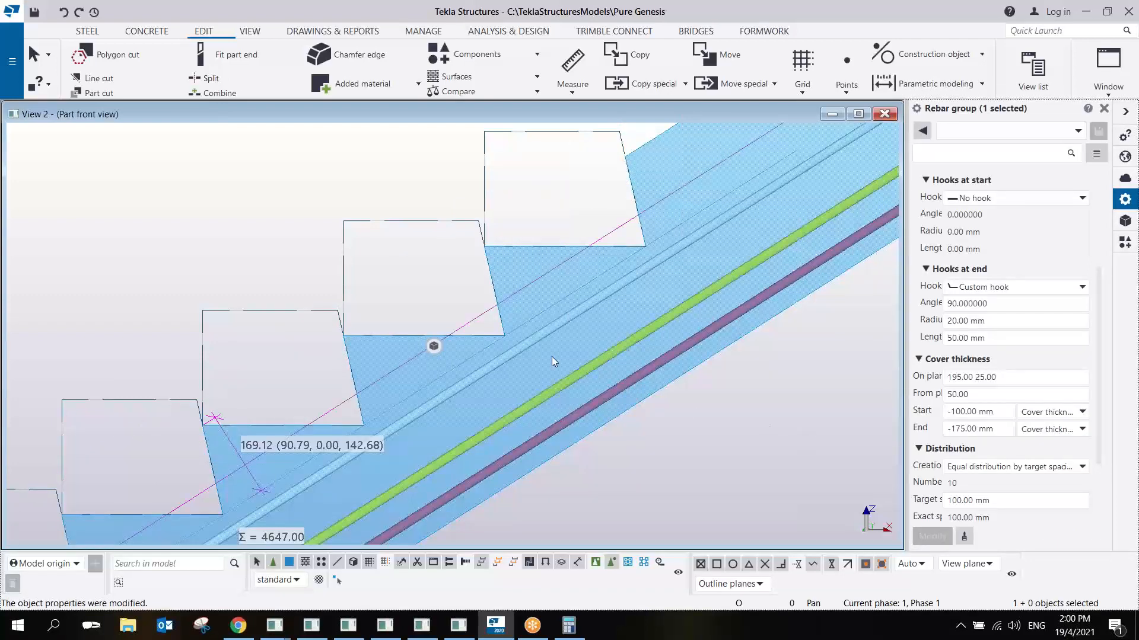
- Examine the offset top bars at the upper landing bend and at their lower end near the bottom landing
scroll(556, 350, "down", 3)
scroll(561, 340, "up", 4)
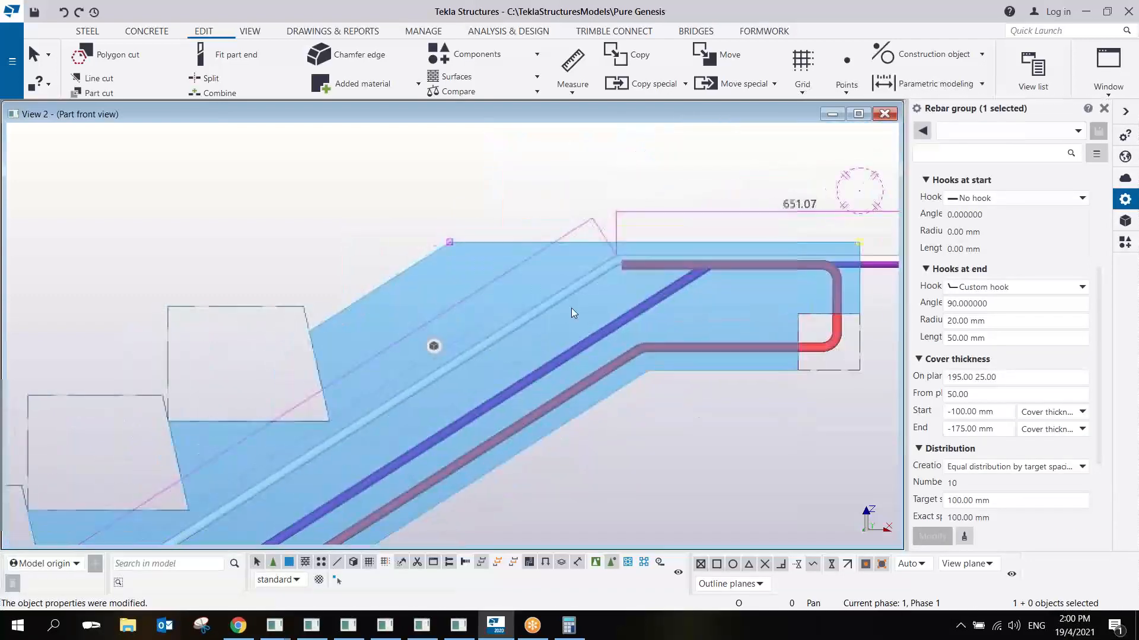
scroll(553, 309, "down", 2)
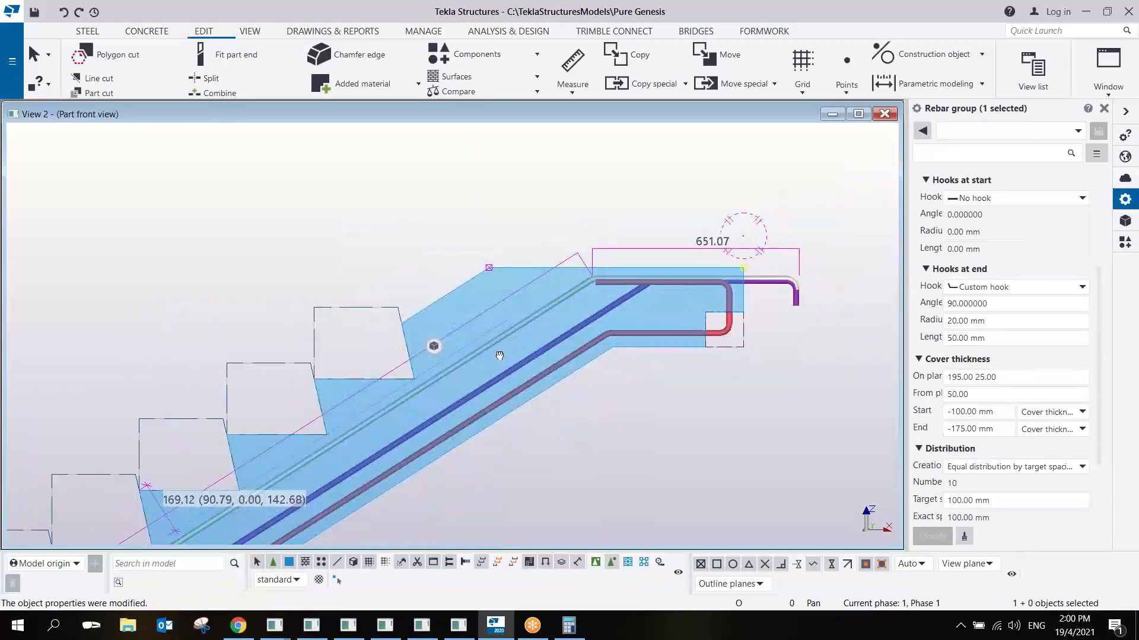
scroll(693, 291, "down", 4)
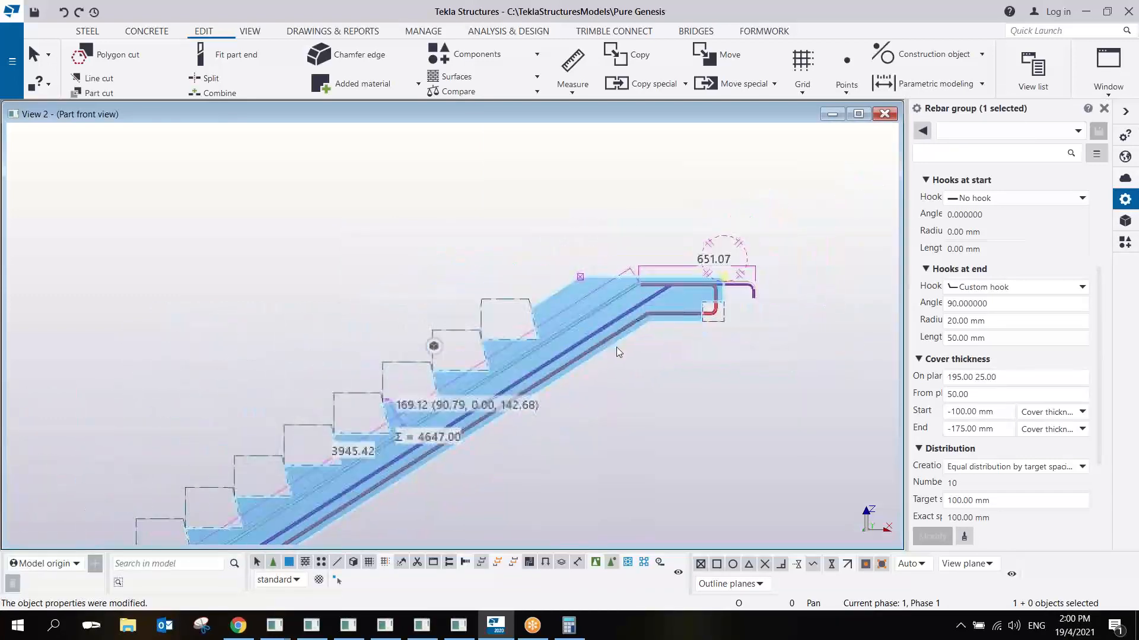
scroll(344, 400, "up", 1)
scroll(344, 400, "up", 6)
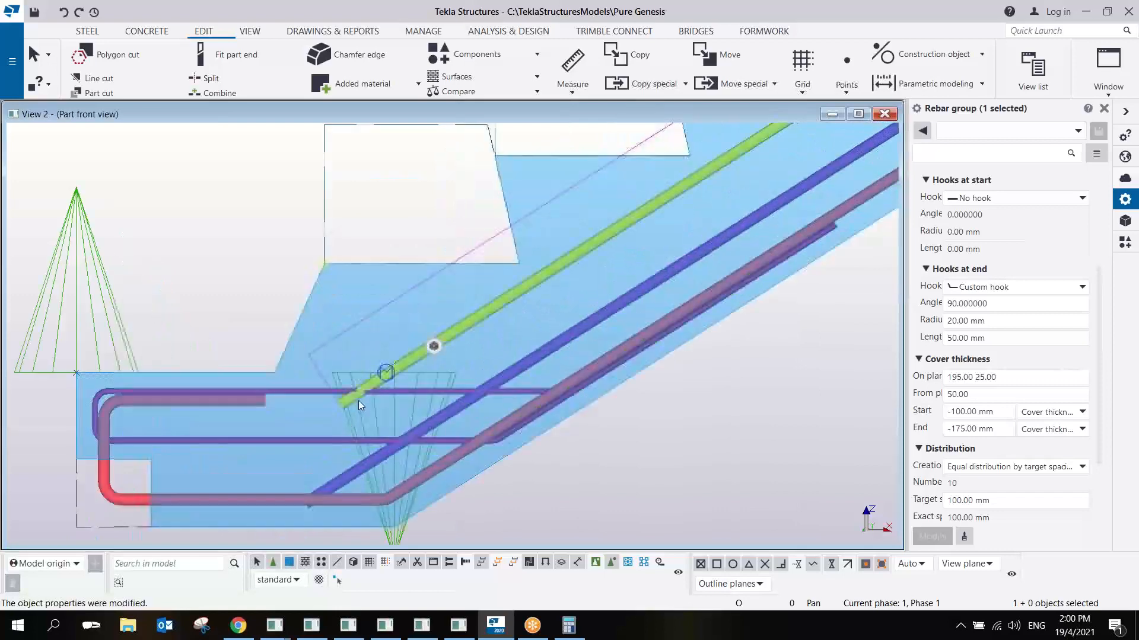
scroll(332, 418, "down", 3)
scroll(404, 383, "up", 2)
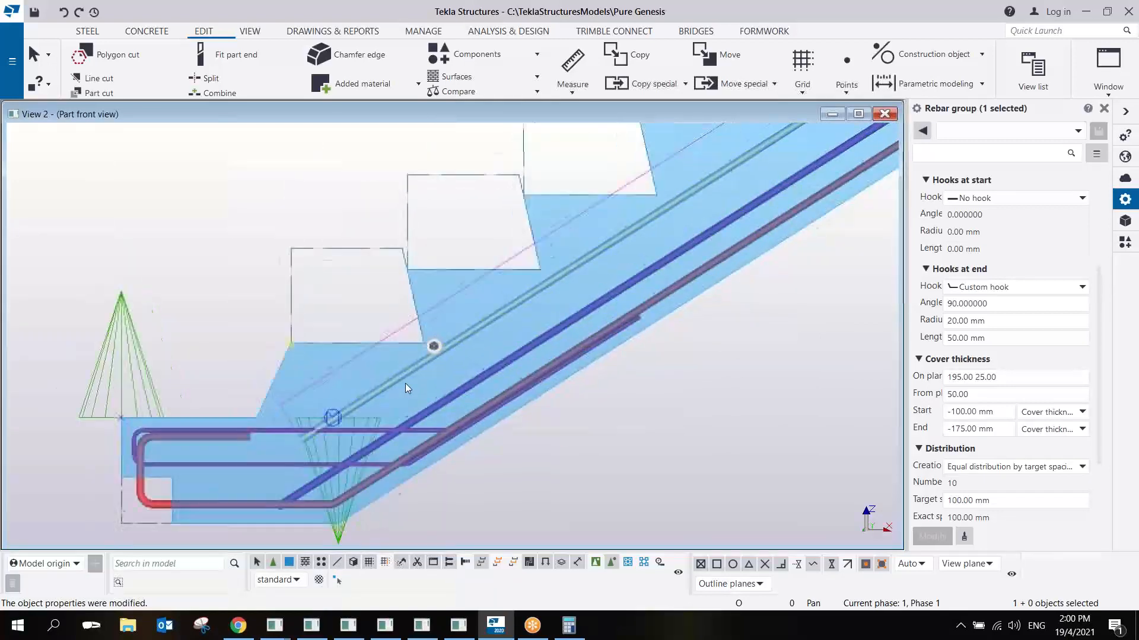
right_click(507, 300)
- Start a custom component definition from the applications and components catalog, with type Detail and the name "stair_rebar_test 1"
left_click(1125, 242)
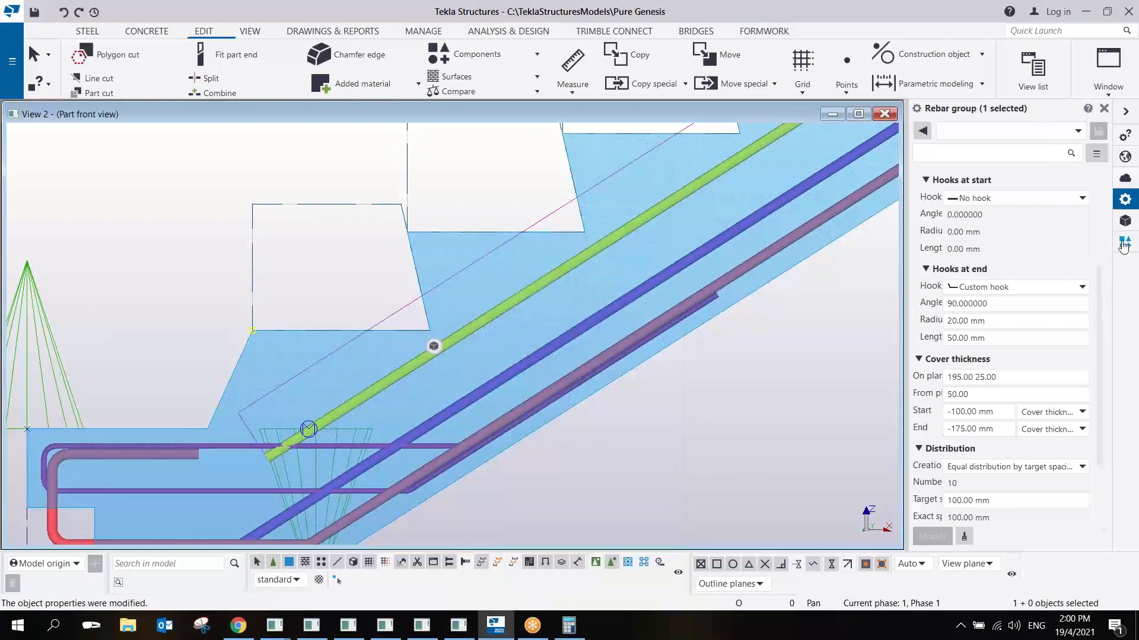
left_click(1125, 242)
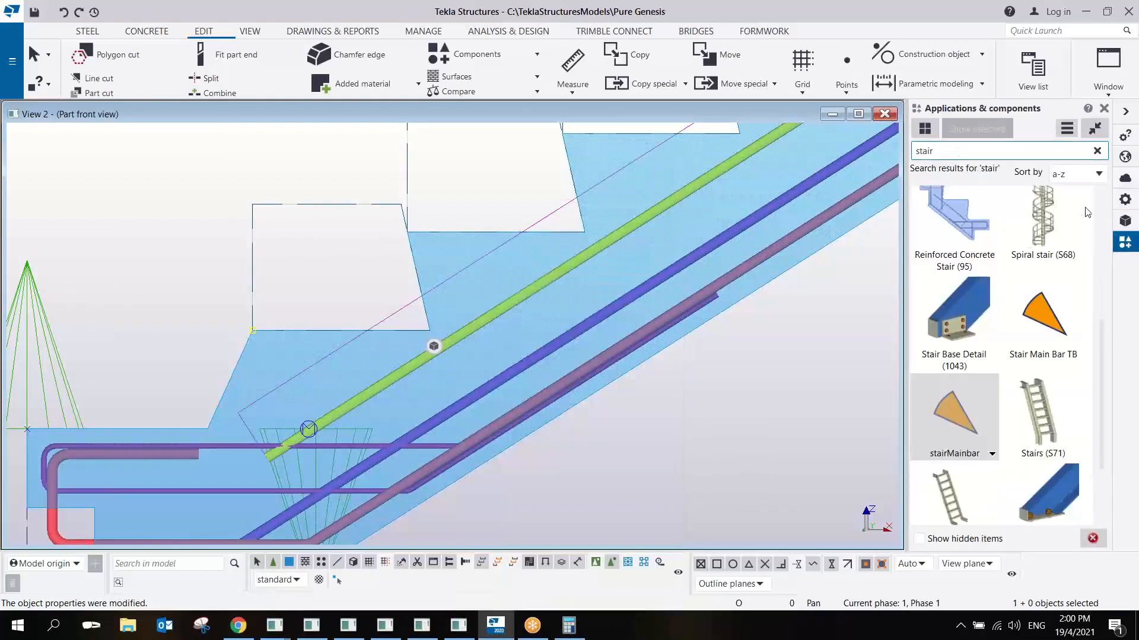
left_click(1066, 128)
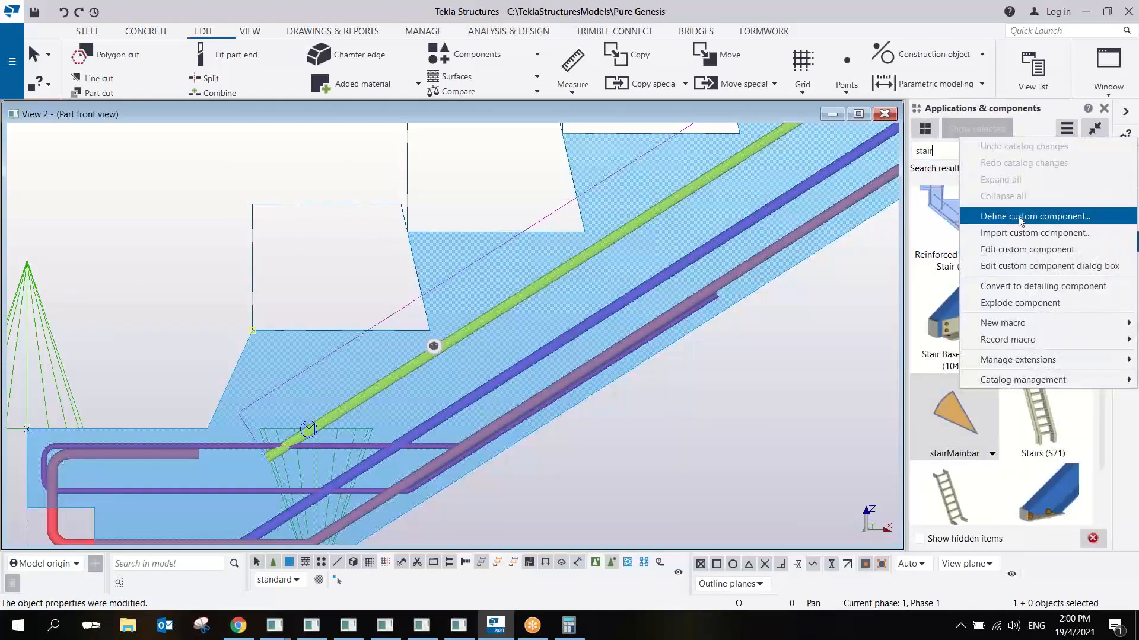
left_click(1021, 218)
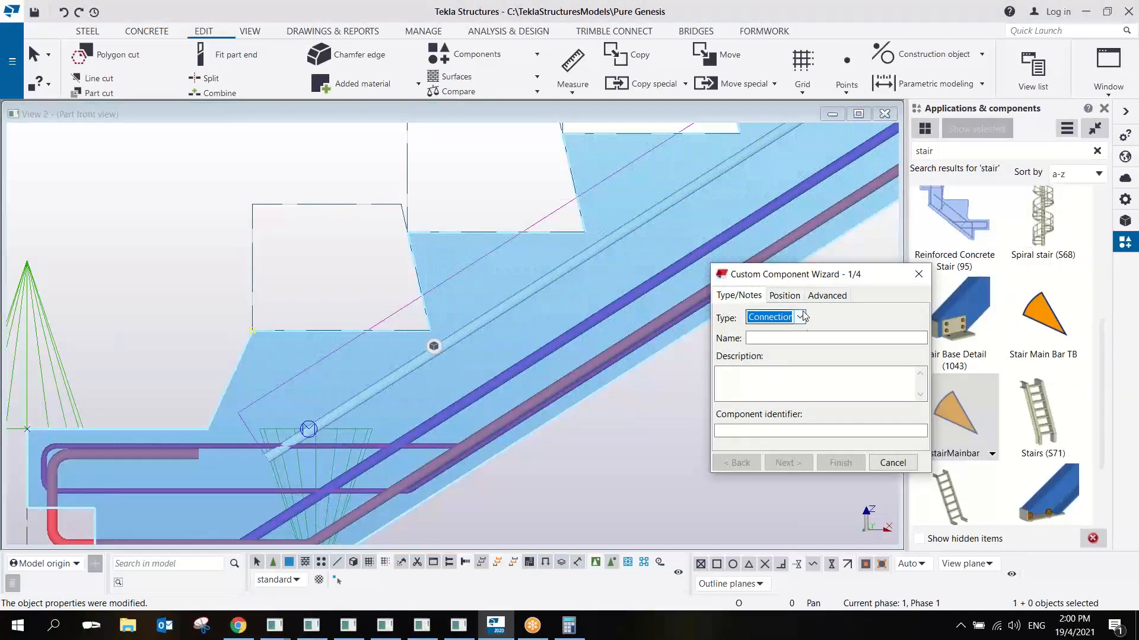
left_click(801, 317)
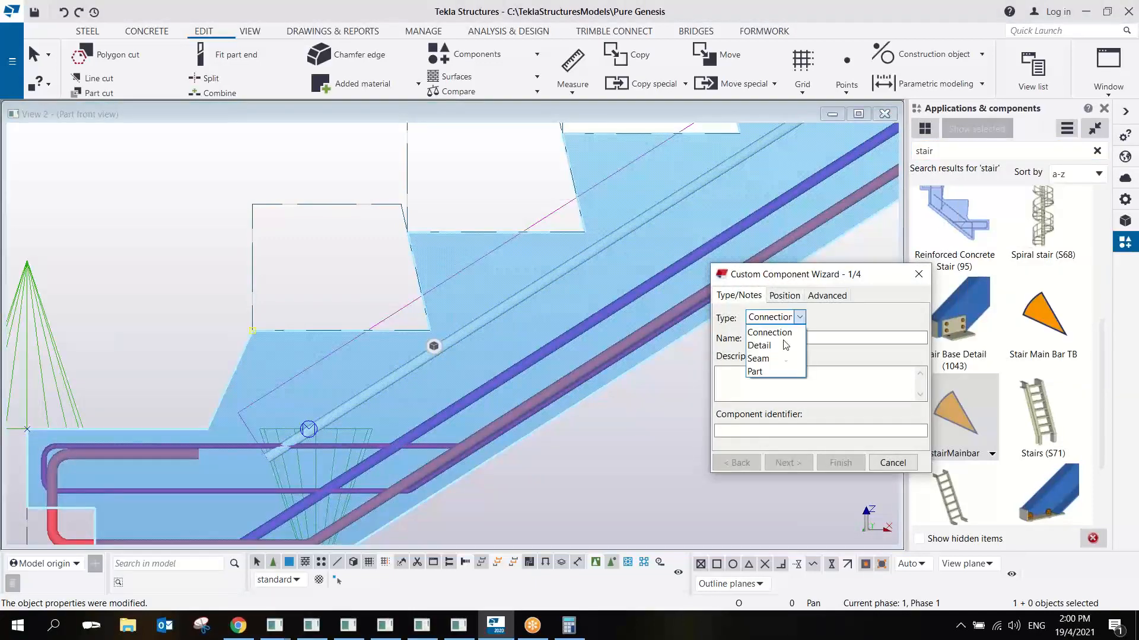
left_click(770, 371)
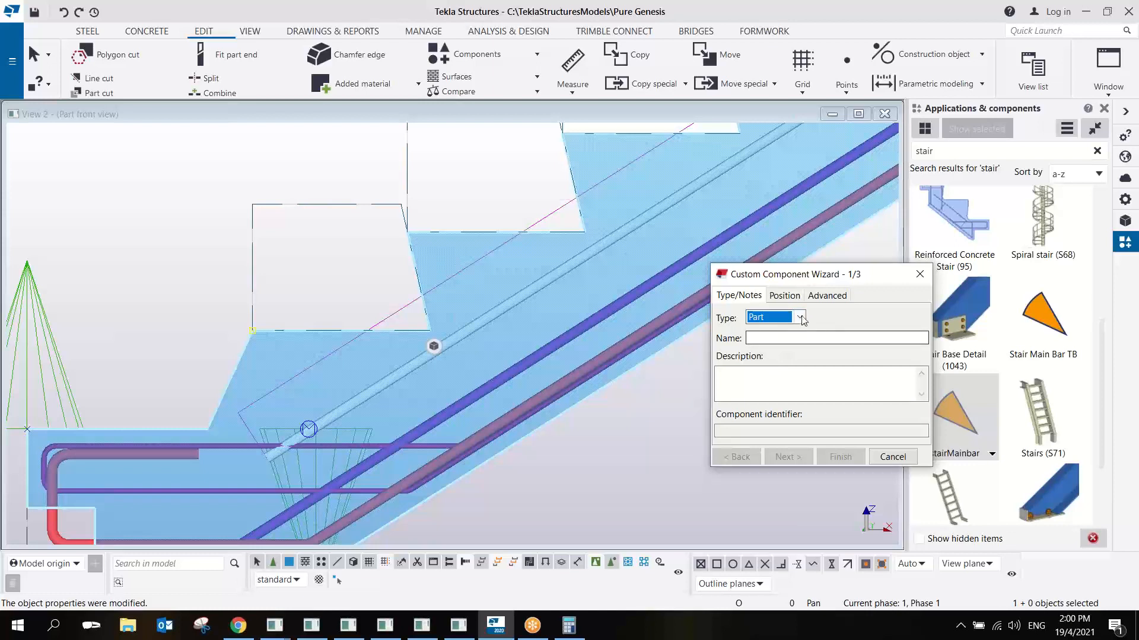
left_click(800, 318)
left_click(758, 346)
left_click(764, 339)
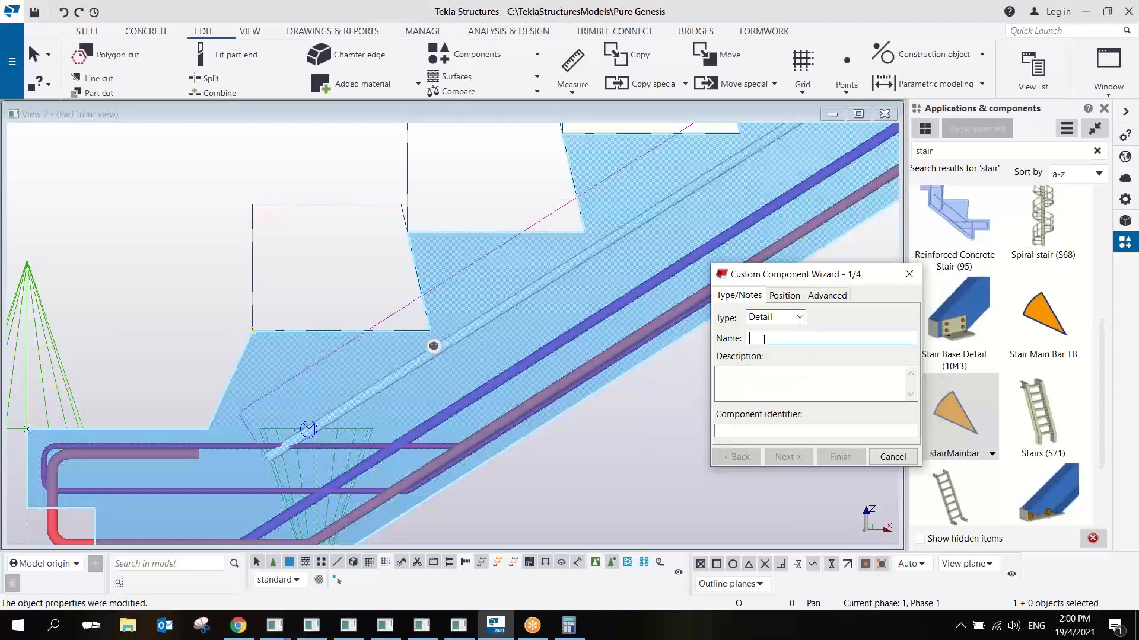
type("stair_rebar_test 1")
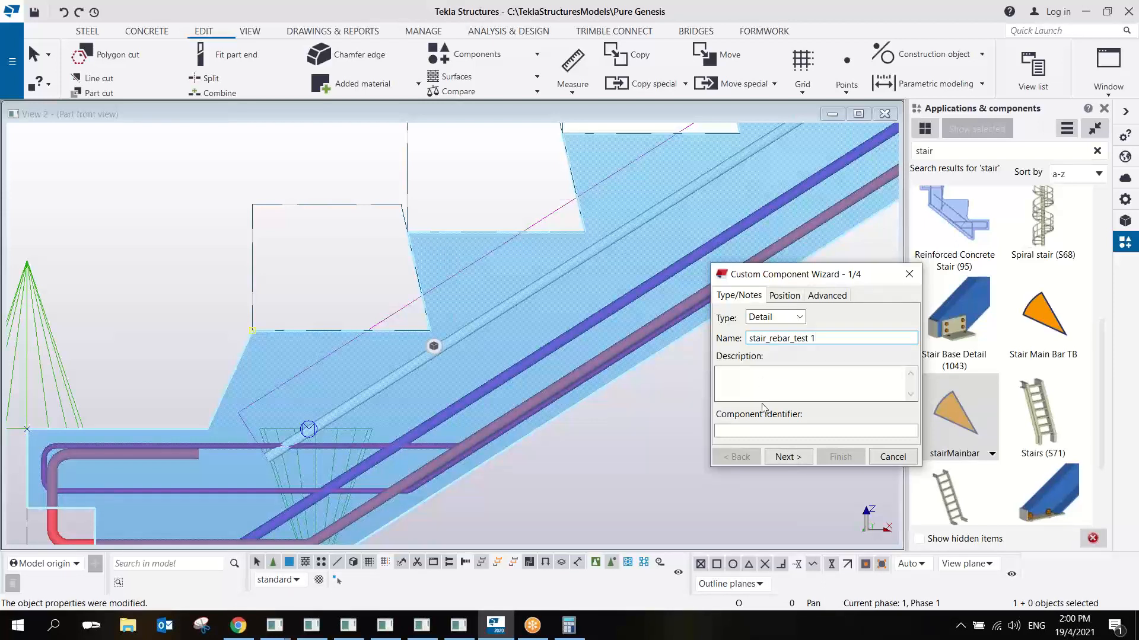
left_click(792, 457)
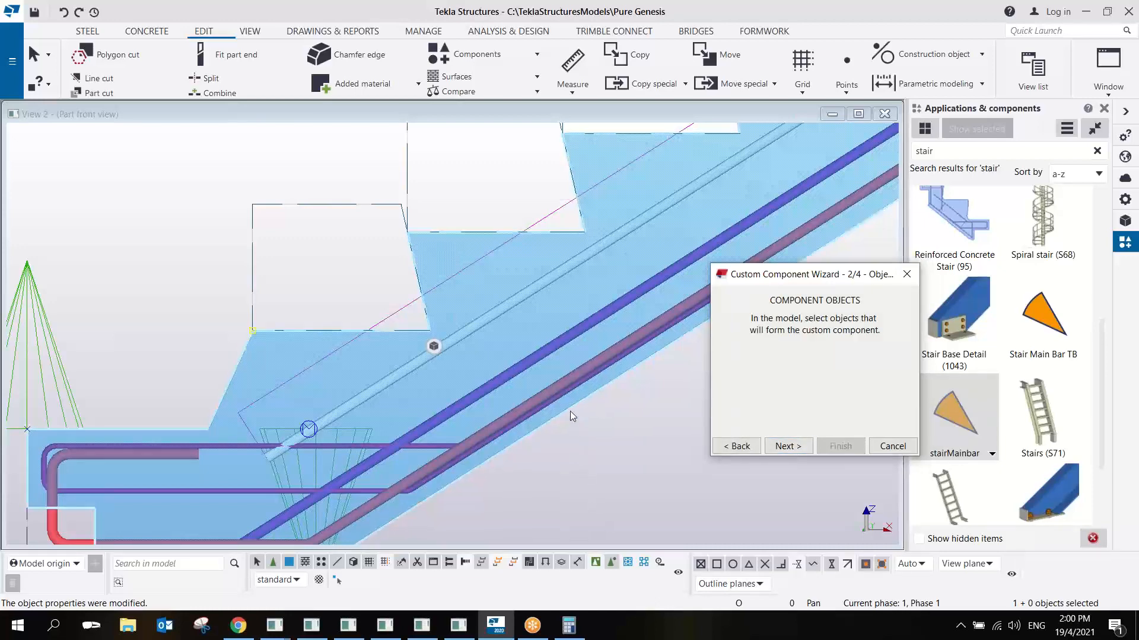
- Try using the selected top rebar group as the component object, and return to the definition's initial settings
left_click(785, 447)
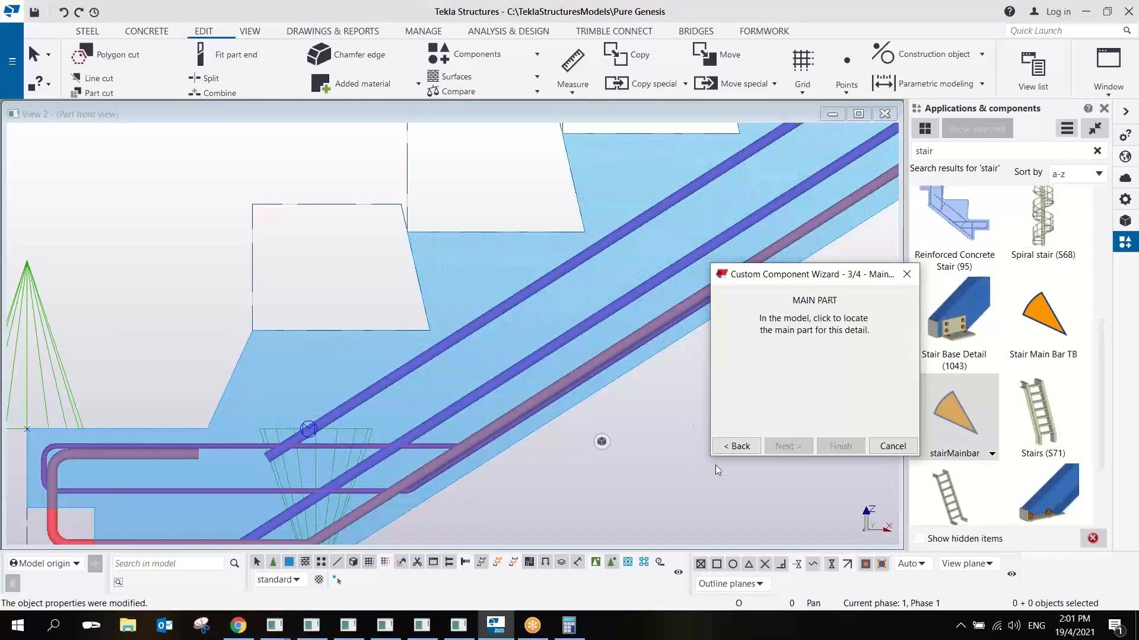
left_click(740, 449)
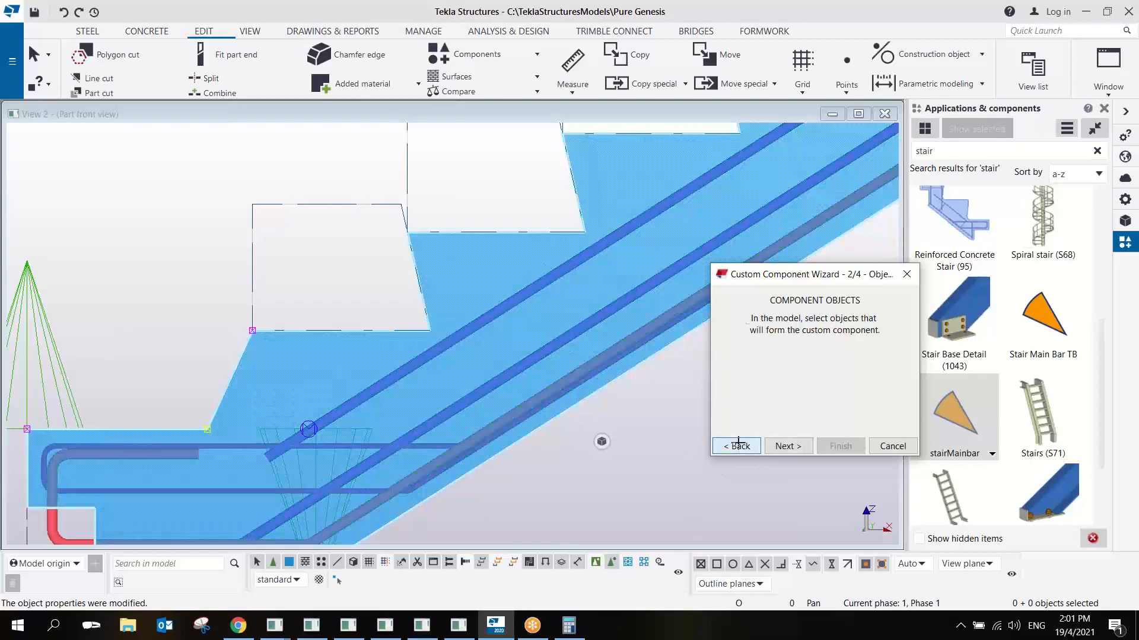
left_click(737, 447)
right_click(552, 296)
left_click(564, 303)
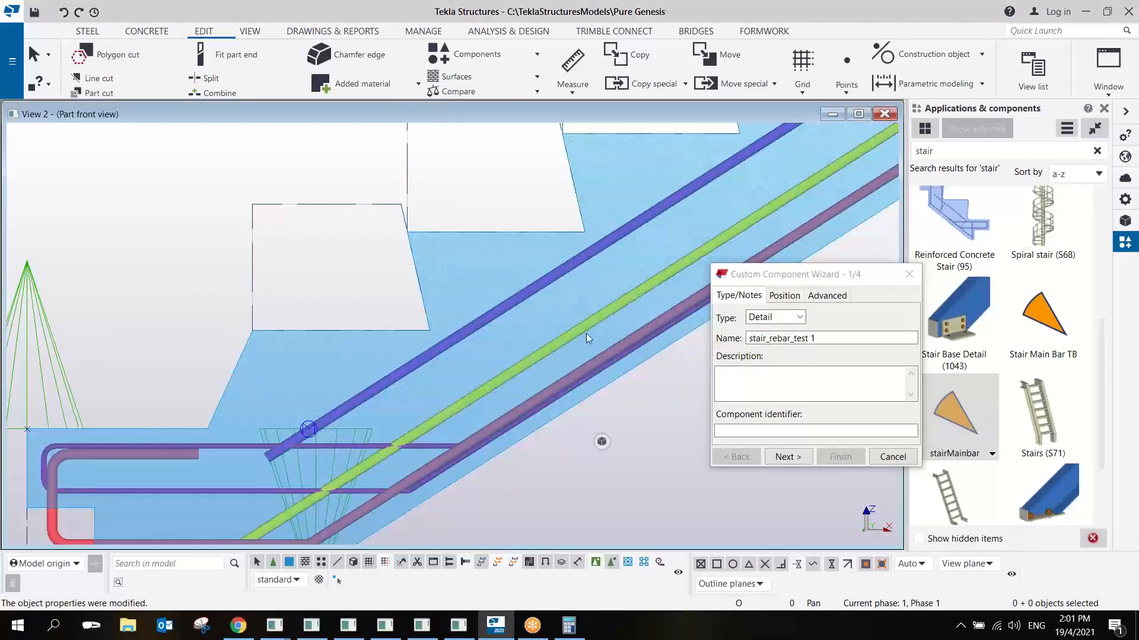
scroll(618, 434, "down", 5)
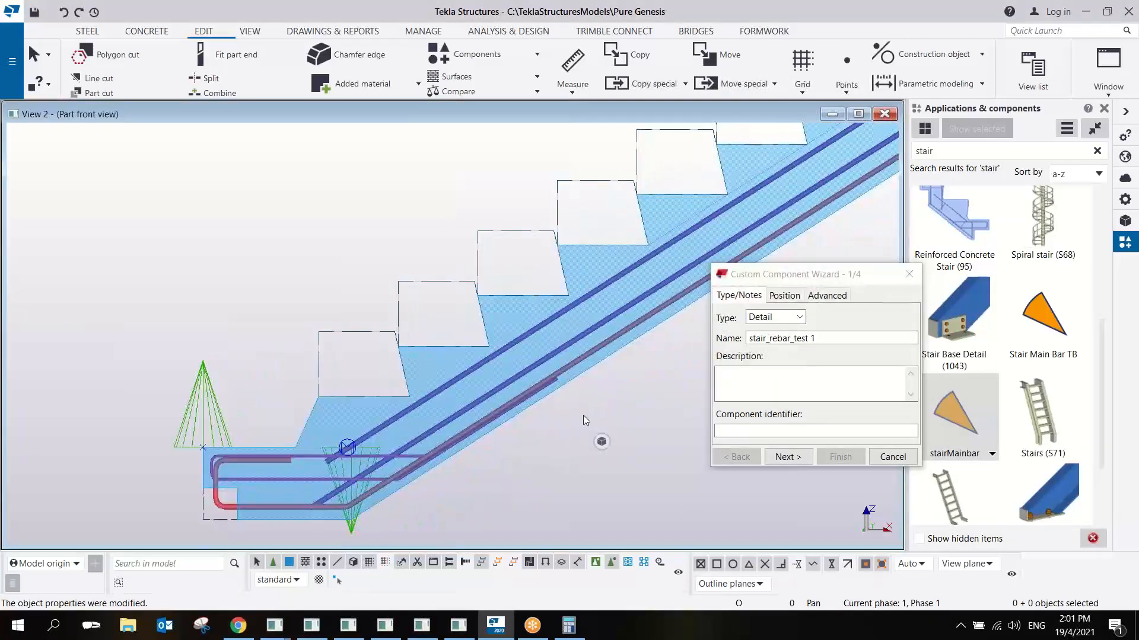
- Set the up direction of the stair_rebar_test 1 definition to +z and abandon the definition at the object selection stage
left_click(787, 297)
left_click(799, 334)
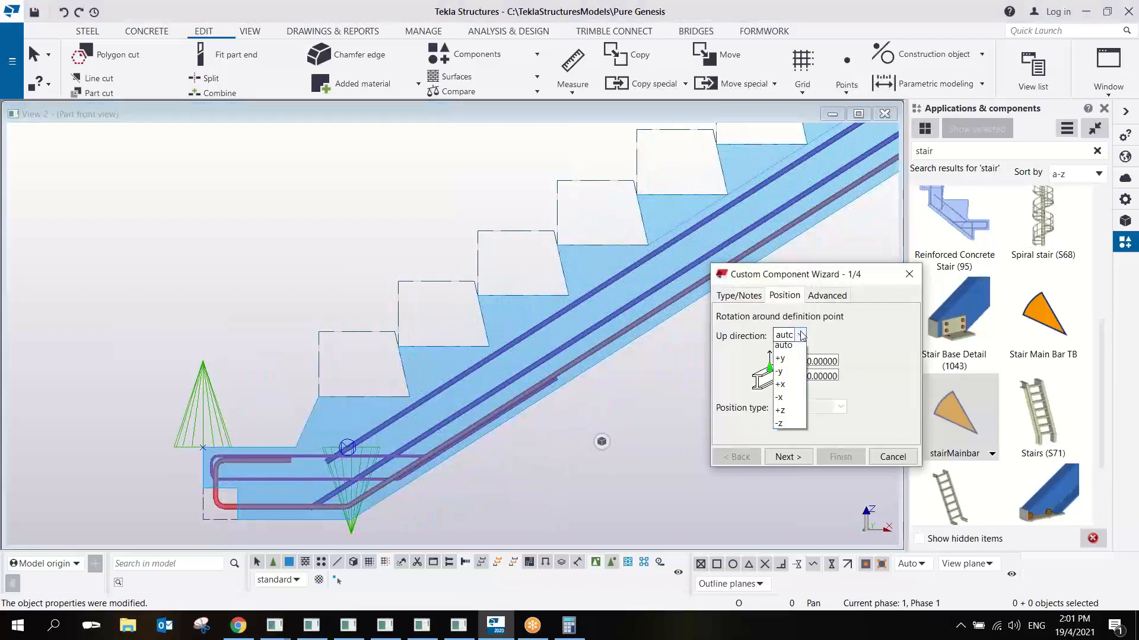
left_click(794, 426)
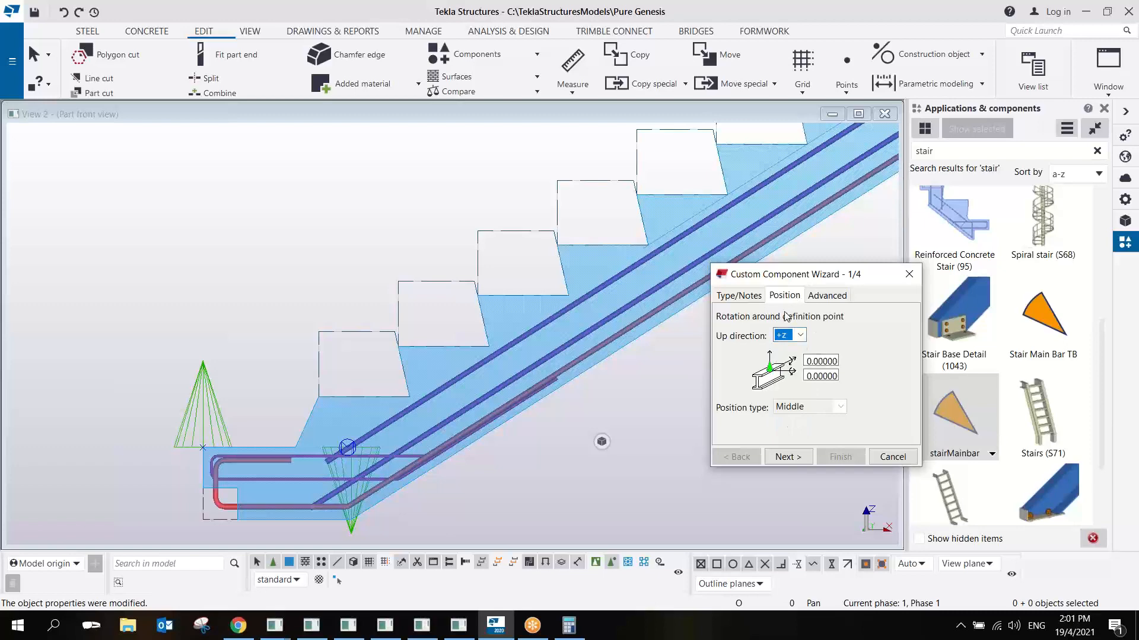
left_click(788, 456)
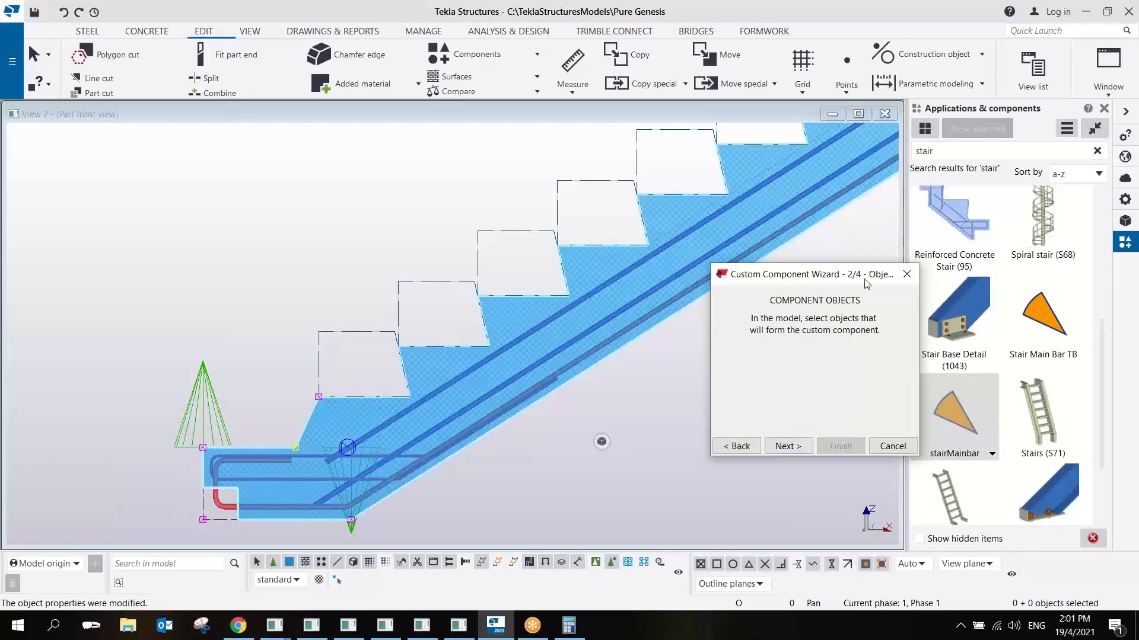
right_click(798, 279)
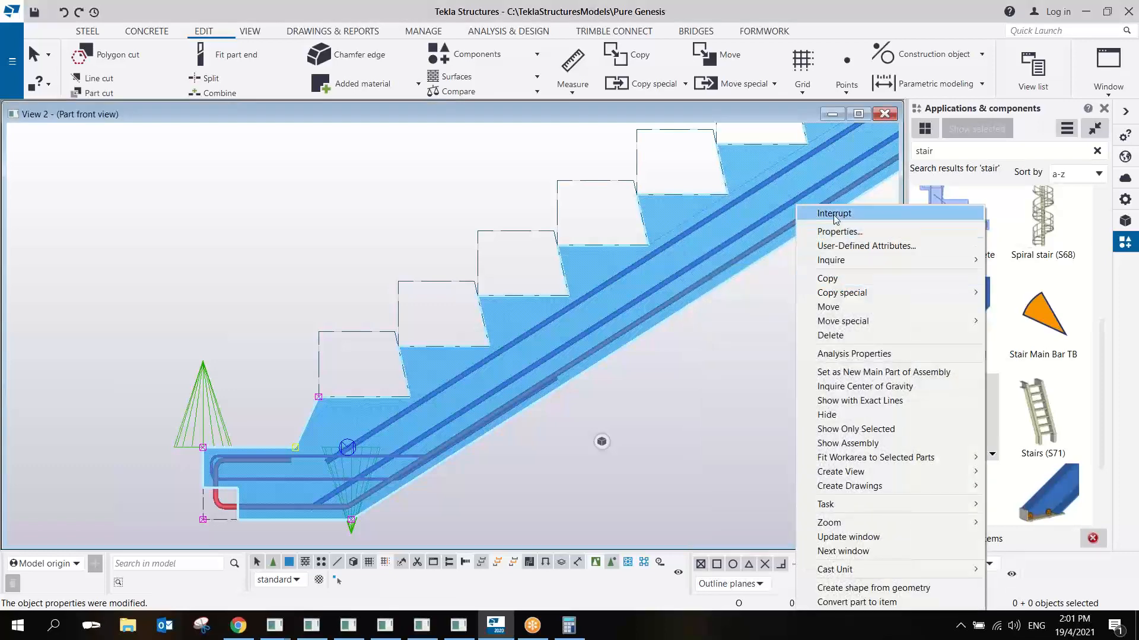
left_click(834, 213)
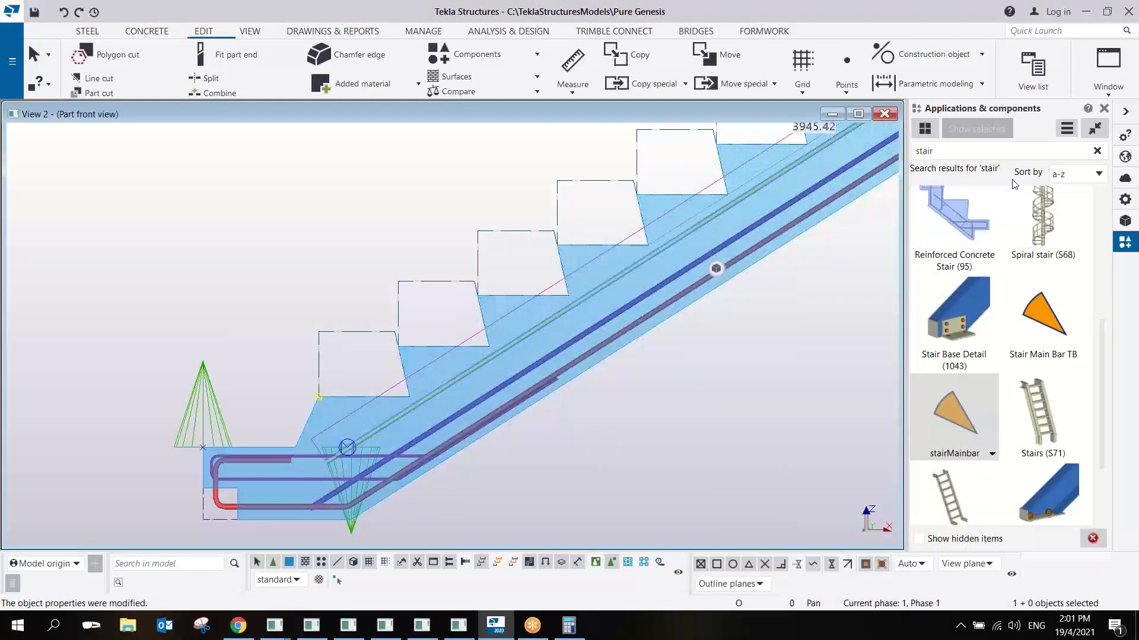
- Begin a new custom component definition with its up direction set to +z
left_click(1067, 129)
left_click(1031, 216)
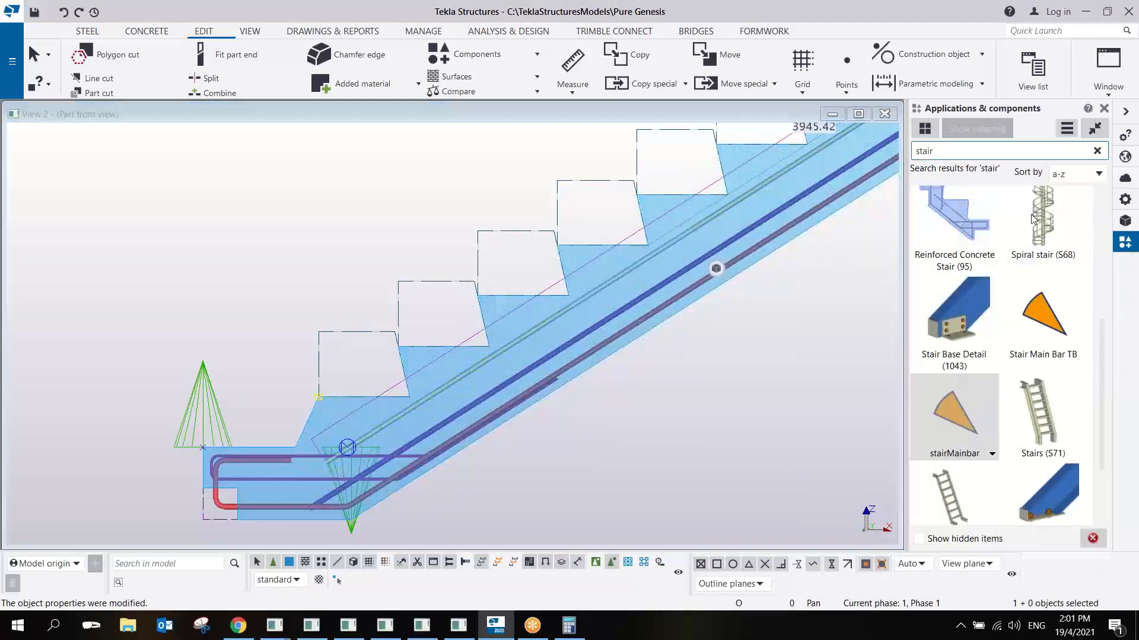
left_click(784, 295)
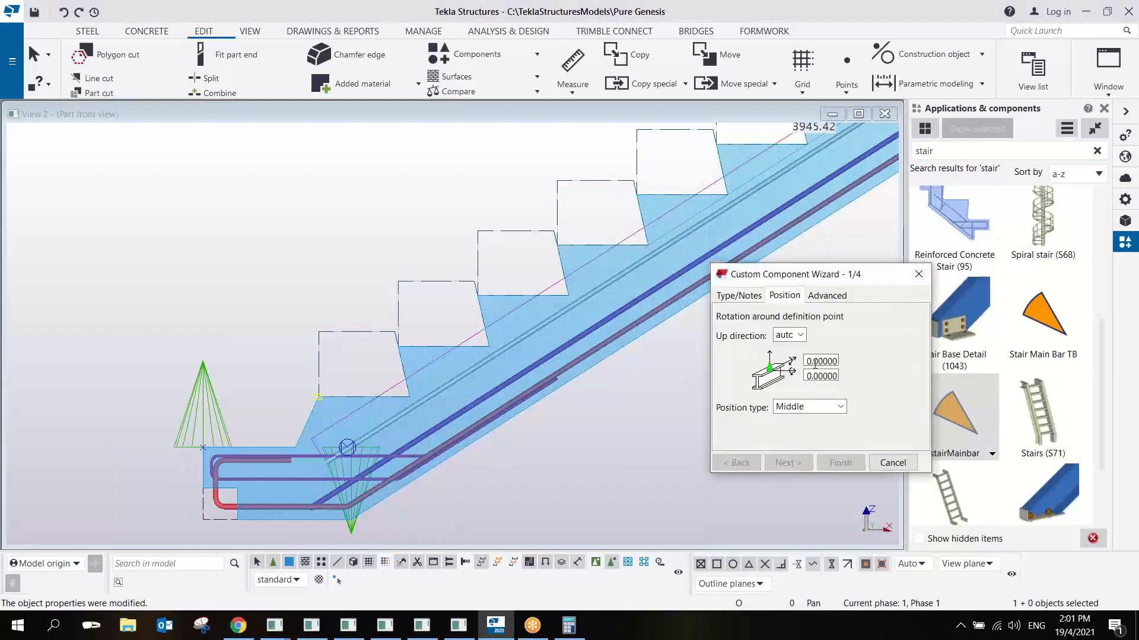
left_click(805, 339)
left_click(786, 420)
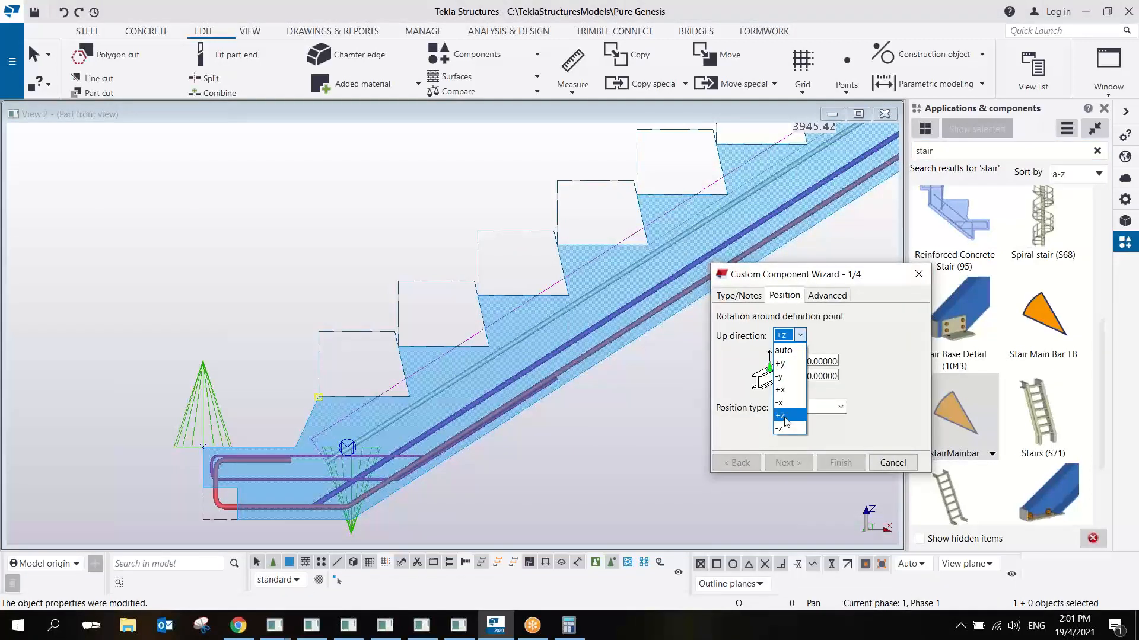
- Set the new component's type to Detail and enter a name starting with "Sta"
left_click(741, 296)
left_click(788, 319)
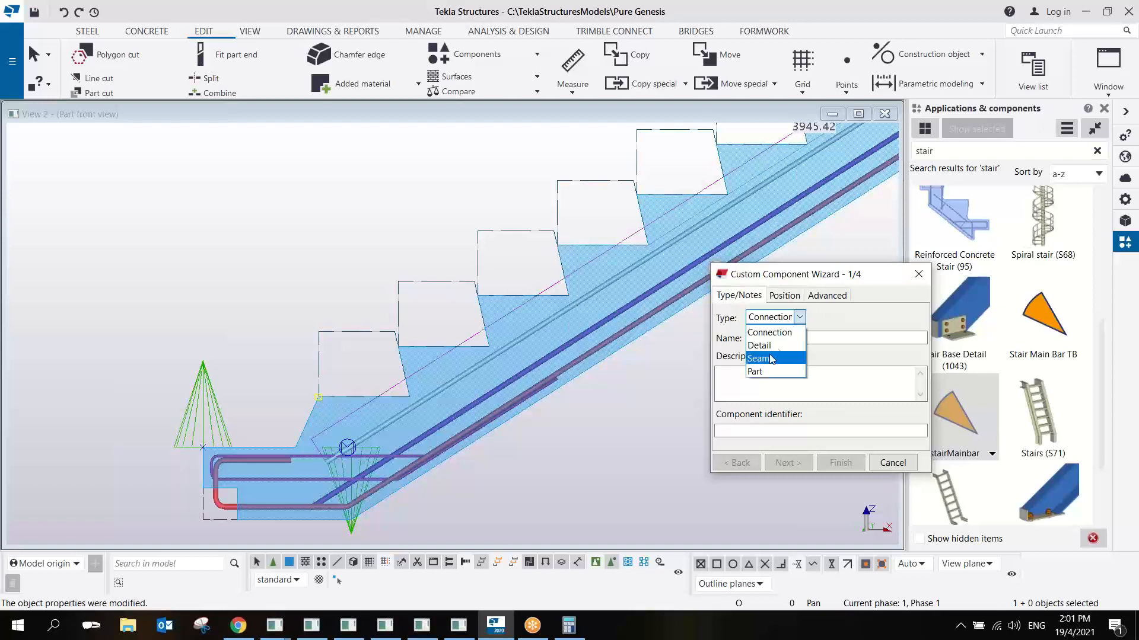
left_click(770, 339)
left_click(777, 339)
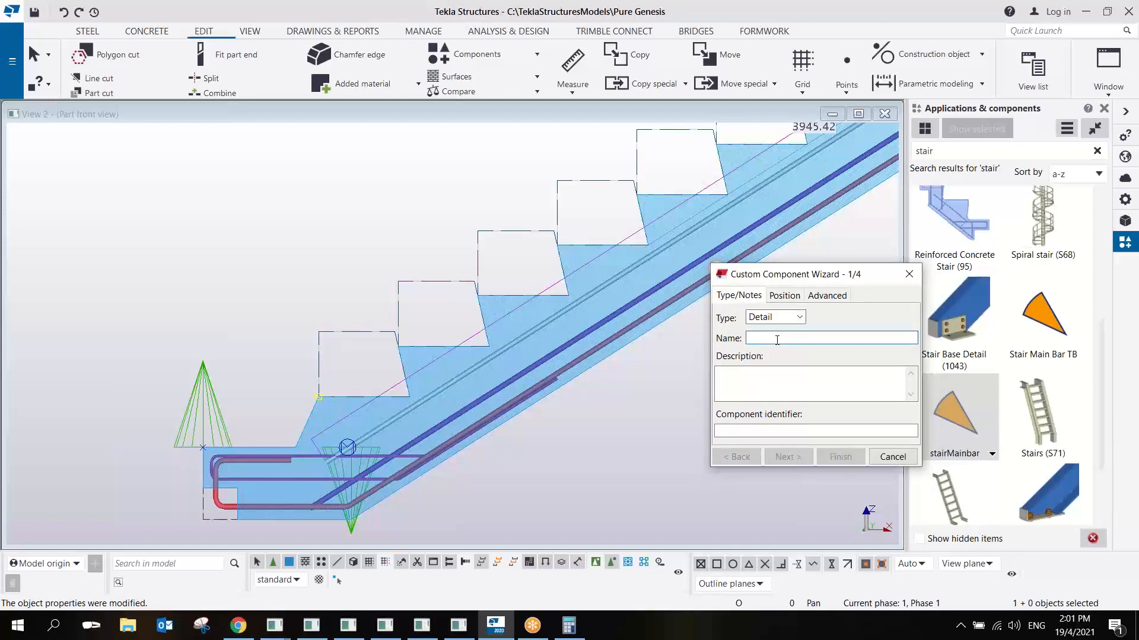
type("Stair_rebar_test 1")
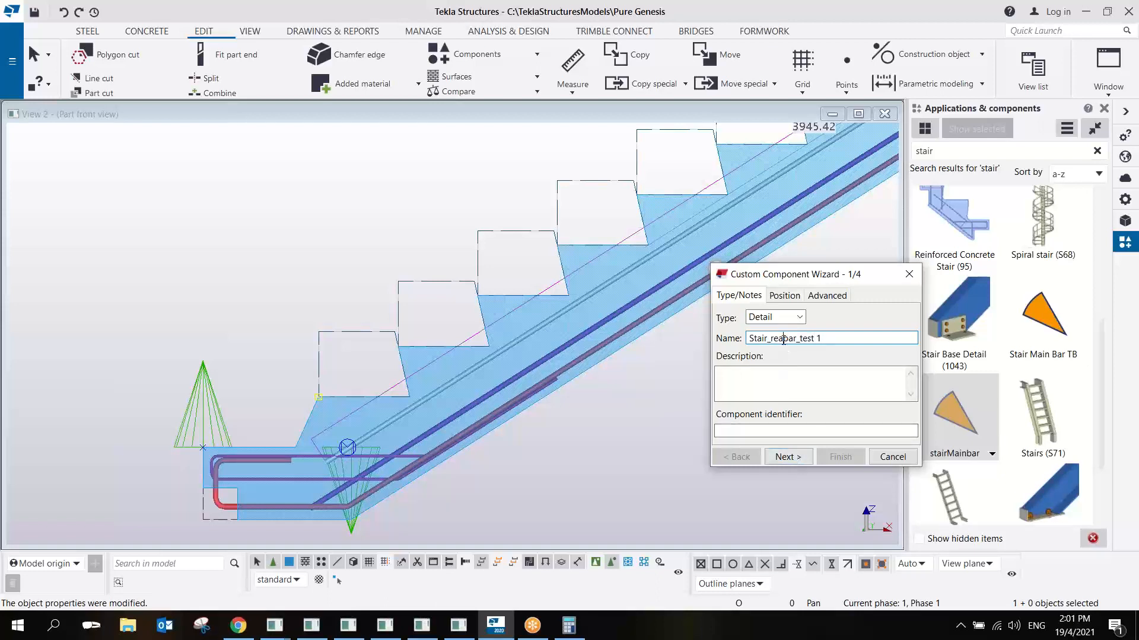
- Finish the Stair_rebar_test 1 definition with the selected top rebar group as its object, the stair as main part, and positioning by main part
left_click(782, 456)
left_click(786, 446)
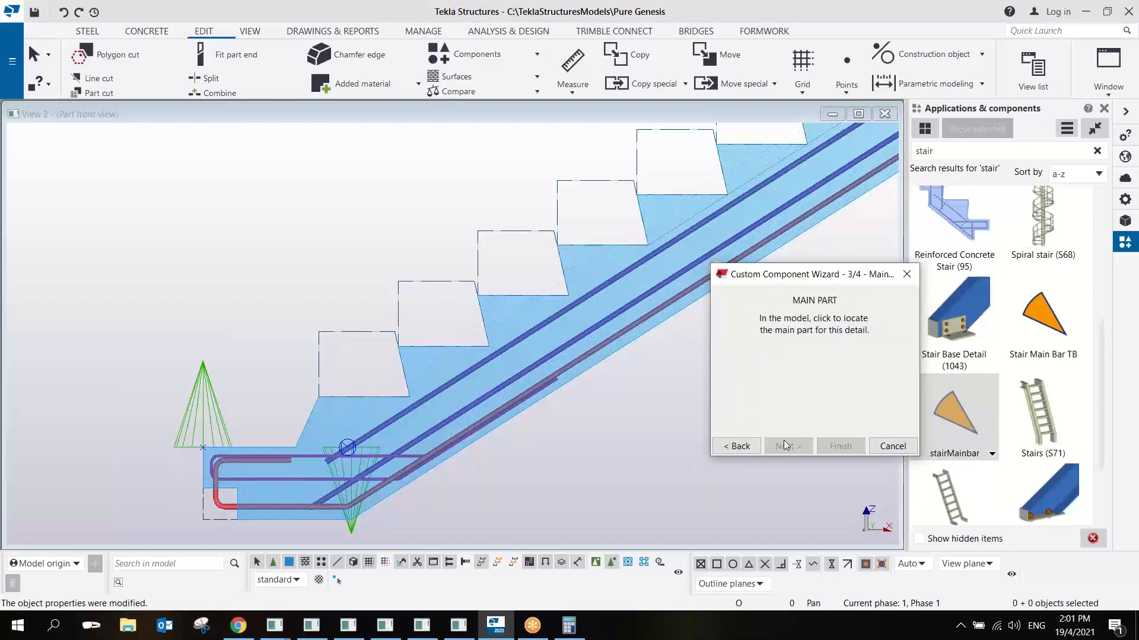
left_click(604, 357)
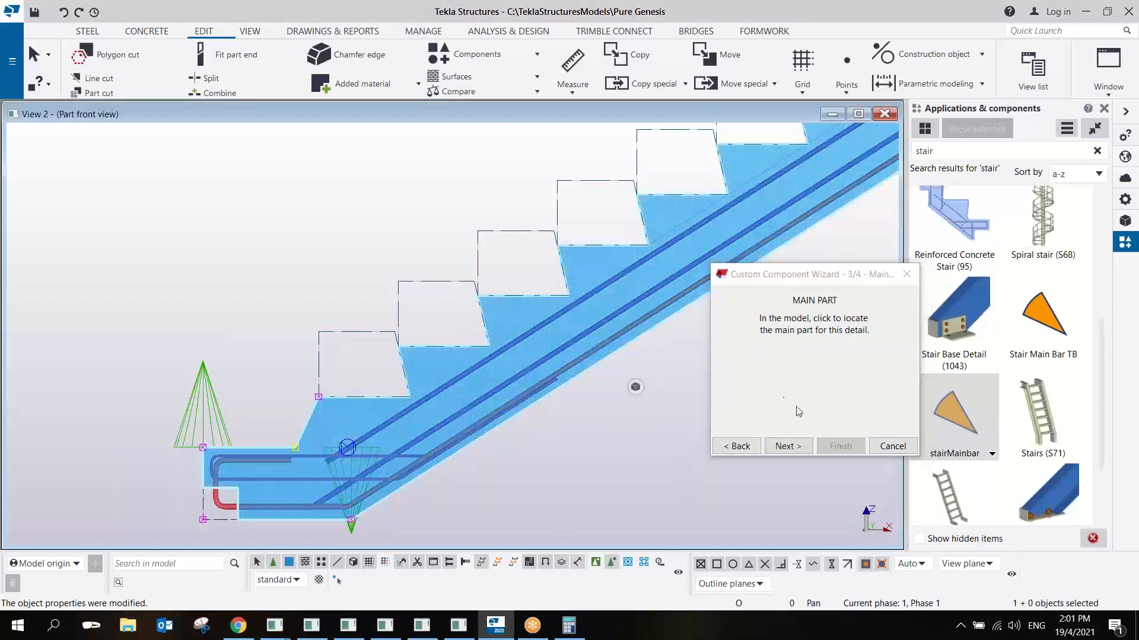
left_click(798, 447)
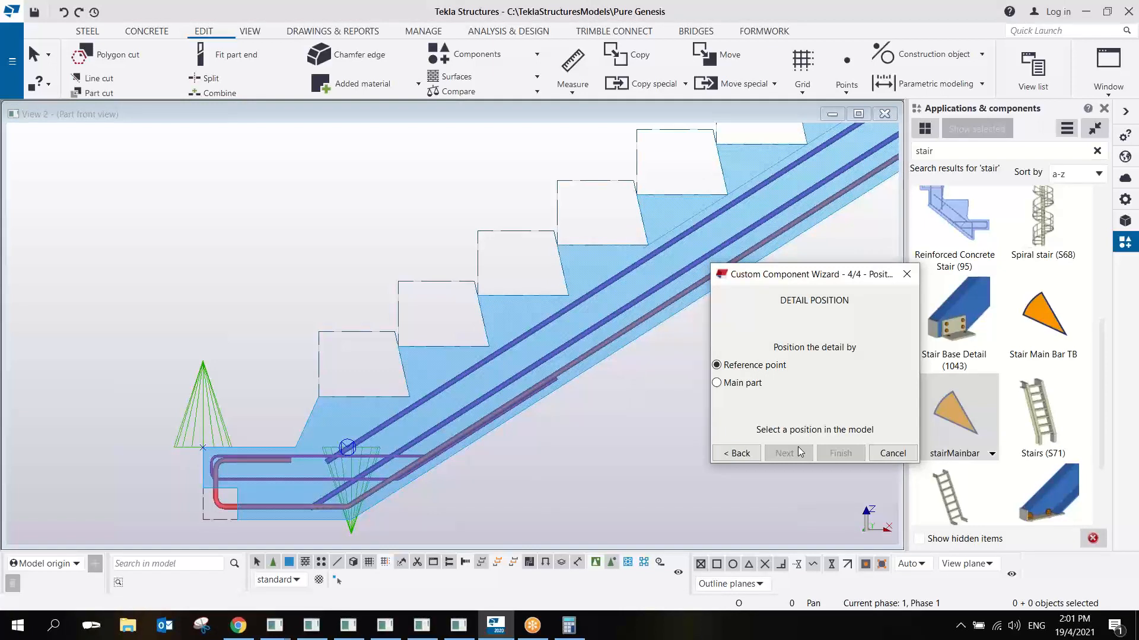
left_click(737, 385)
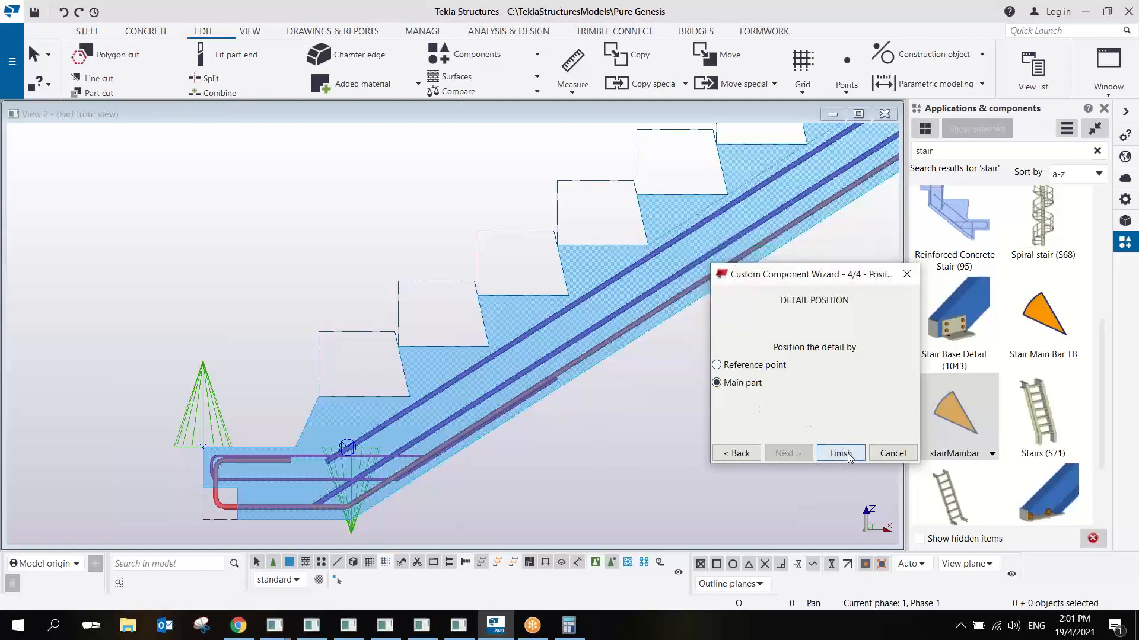
left_click(848, 455)
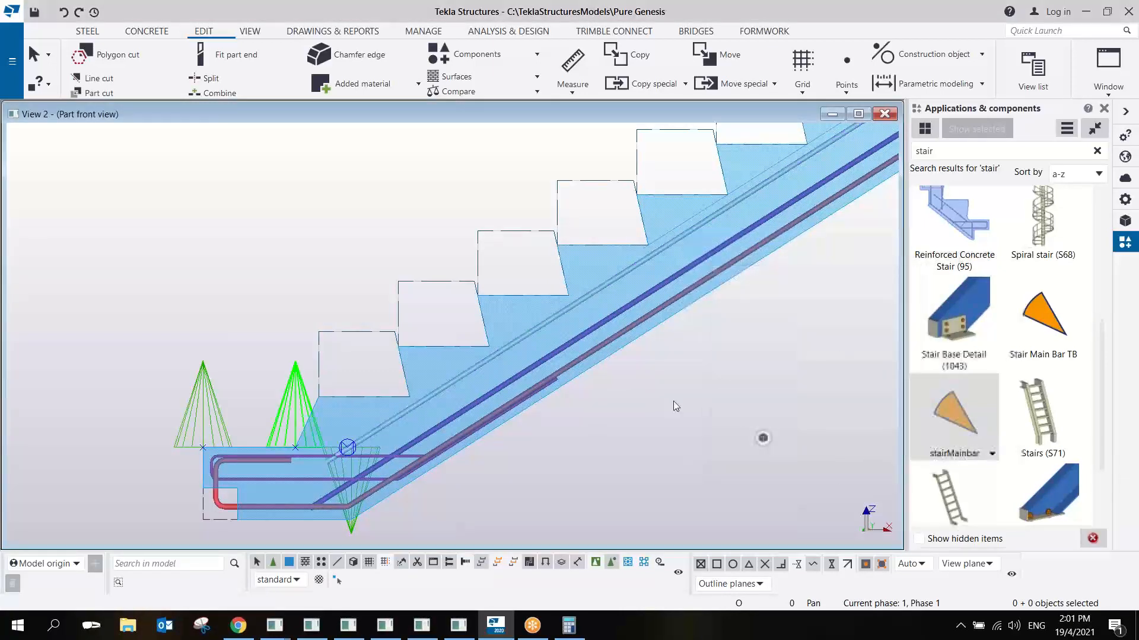
- Delete the top-bar component from the stair and apply Stair_rebar_test 1 from the component catalog to it instead
left_click(287, 389)
key("Delete")
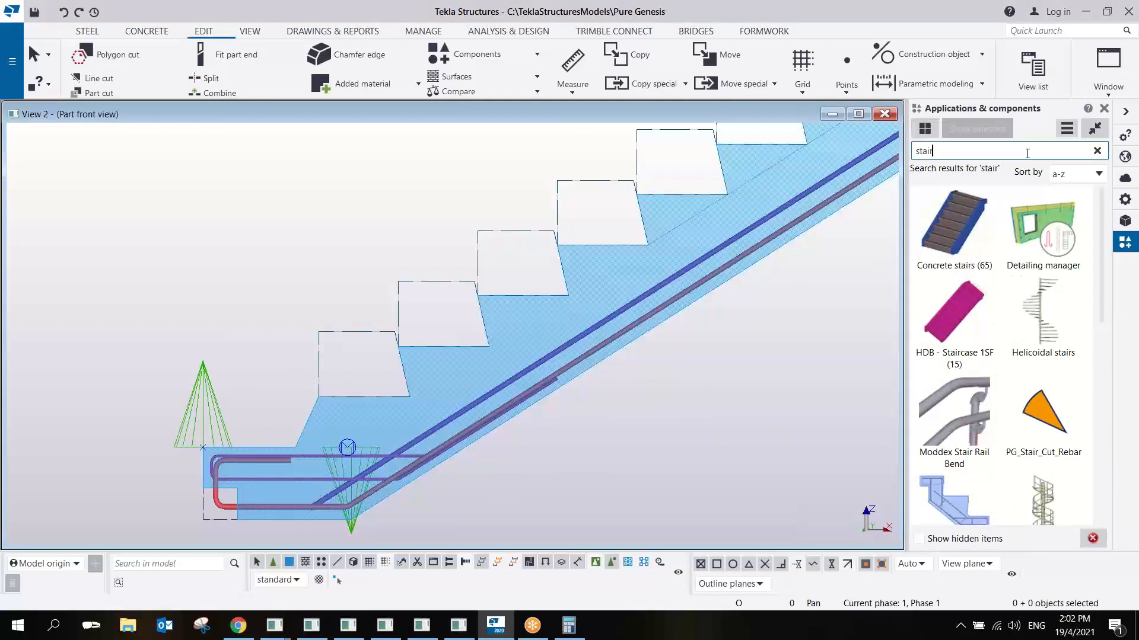
scroll(1008, 326, "down", 6)
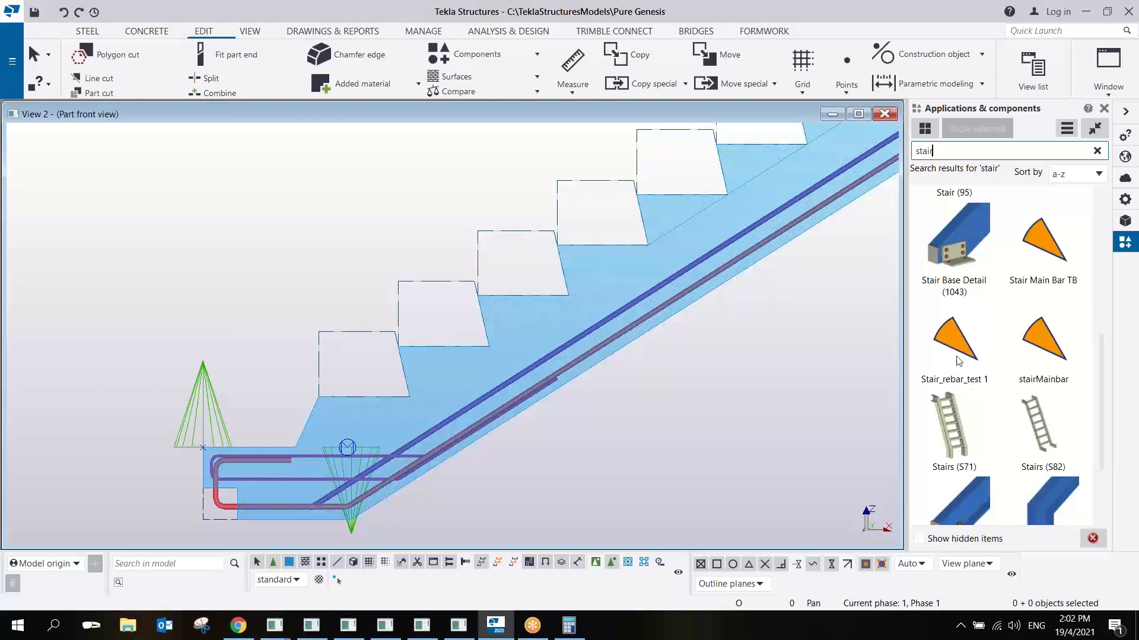
left_click(959, 360)
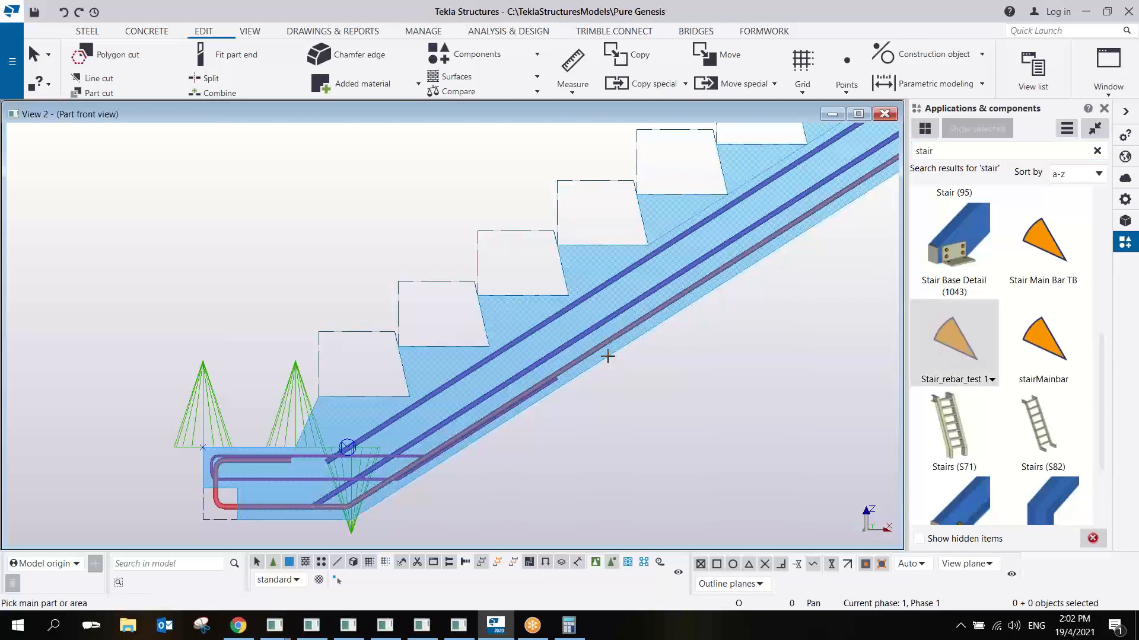
right_click(460, 314)
left_click(470, 321)
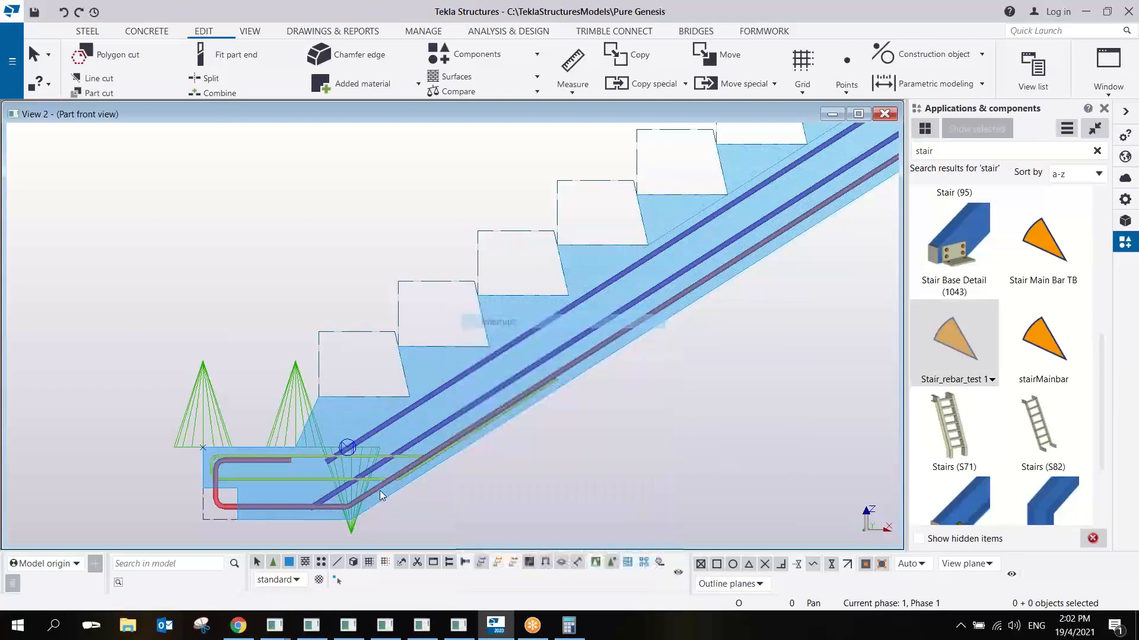
- Delete the main-bar component attached at the underside of the stair's lower landing
left_click(357, 532)
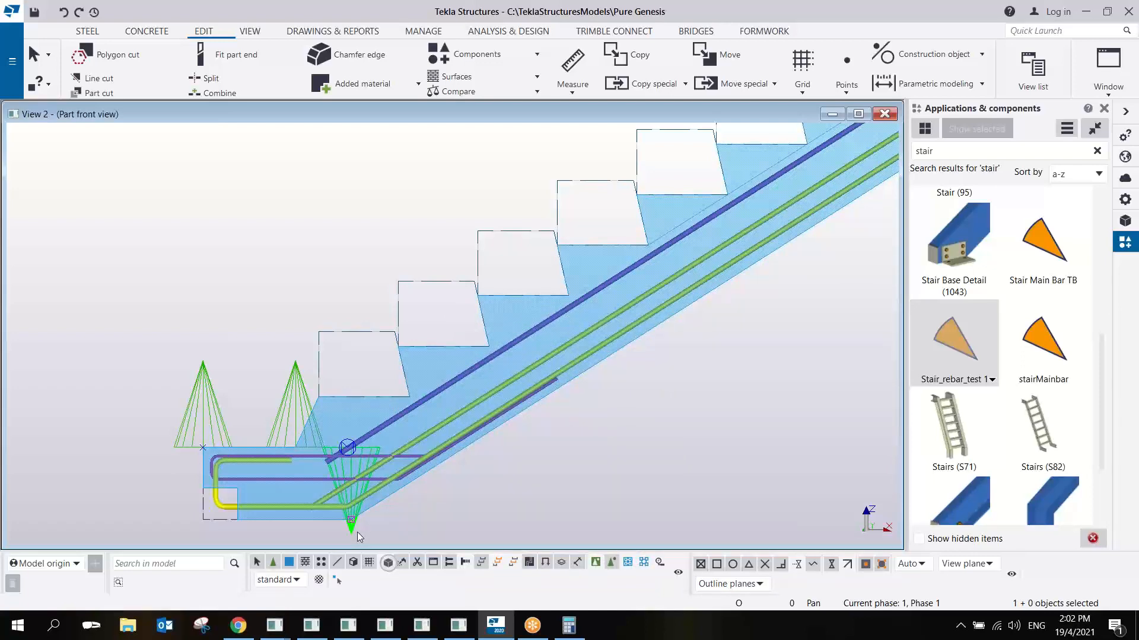
key("Delete")
scroll(303, 430, "up", 2)
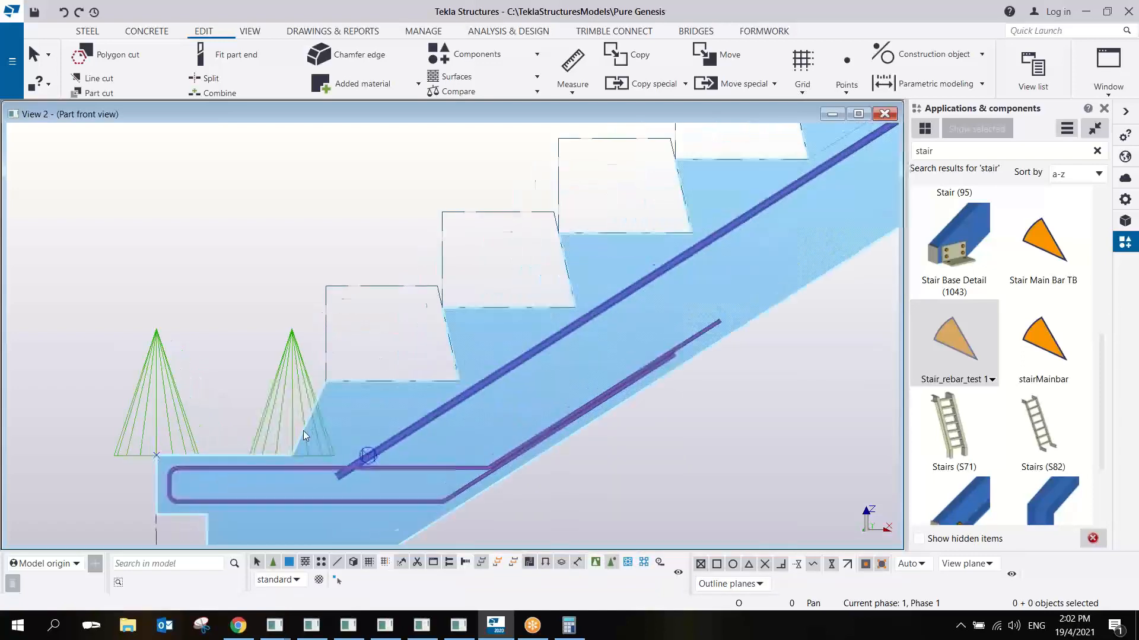
scroll(304, 430, "down", 2)
- Open the placed Stair_rebar_test 1 in the custom component editor and enlarge its front view window
left_click(298, 397)
right_click(300, 397)
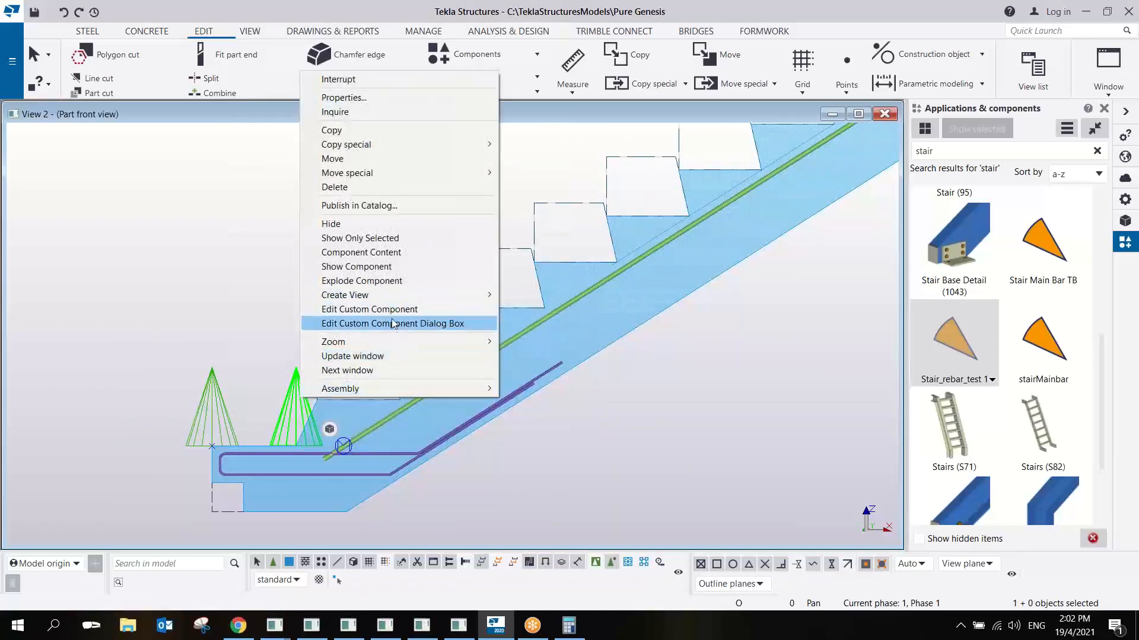
left_click(440, 305)
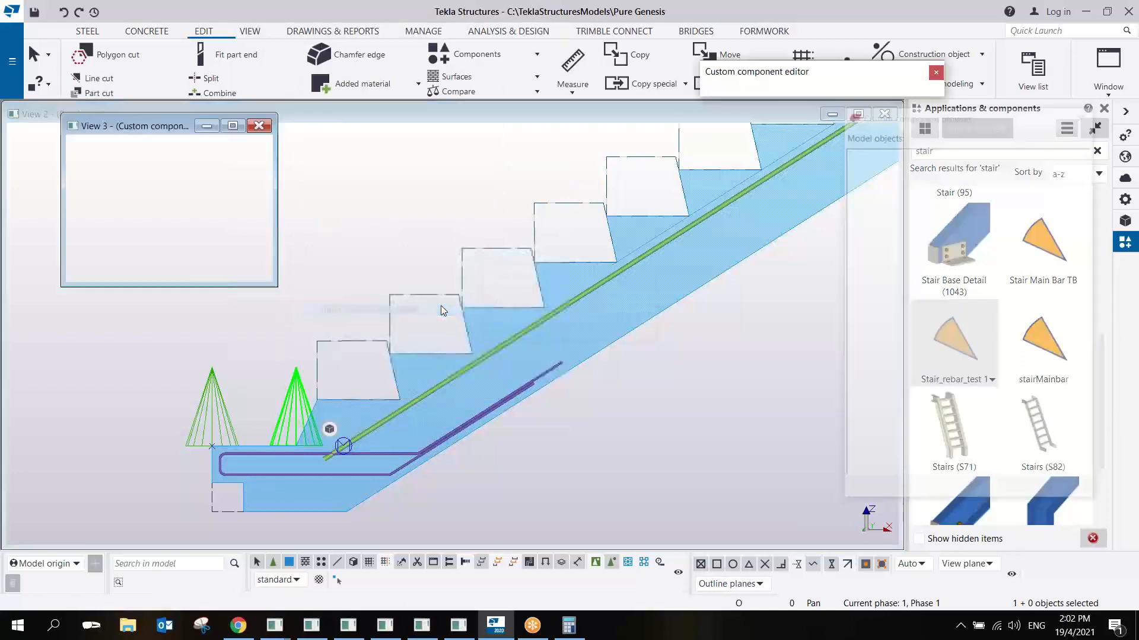
left_click_drag(376, 295, 399, 241)
left_click(283, 286)
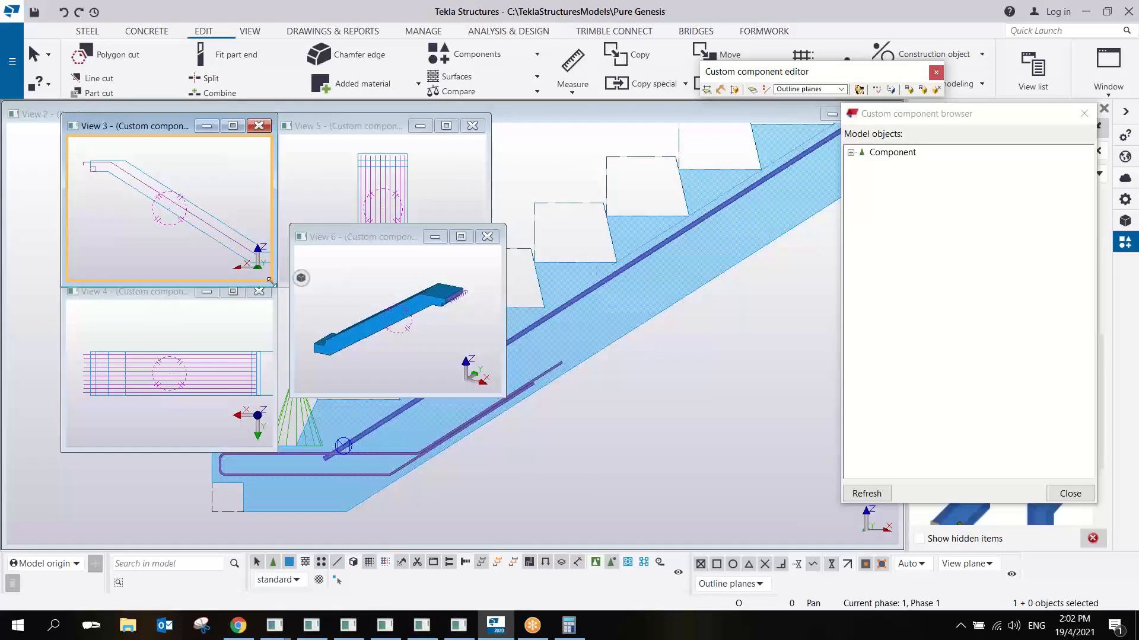
left_click_drag(270, 280, 830, 474)
scroll(499, 308, "up", 3)
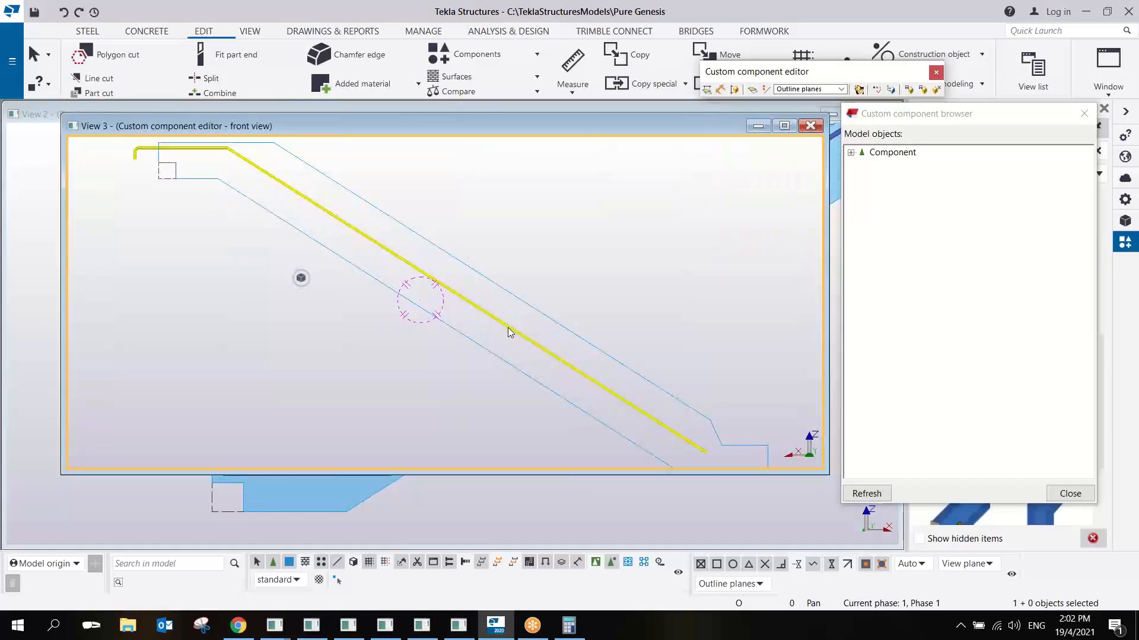
- Bind the rebar group's three mid-width shape handles to the stair's vertical center plane, using the Center planes option
left_click(508, 332)
scroll(508, 332, "down", 3)
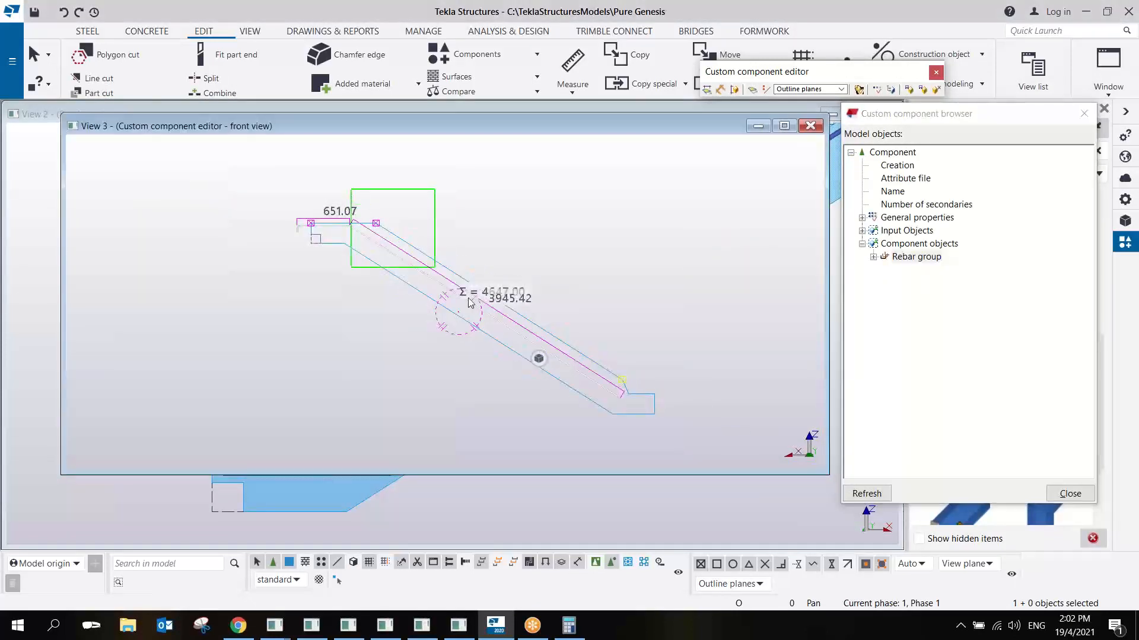
left_click_drag(471, 302, 645, 399)
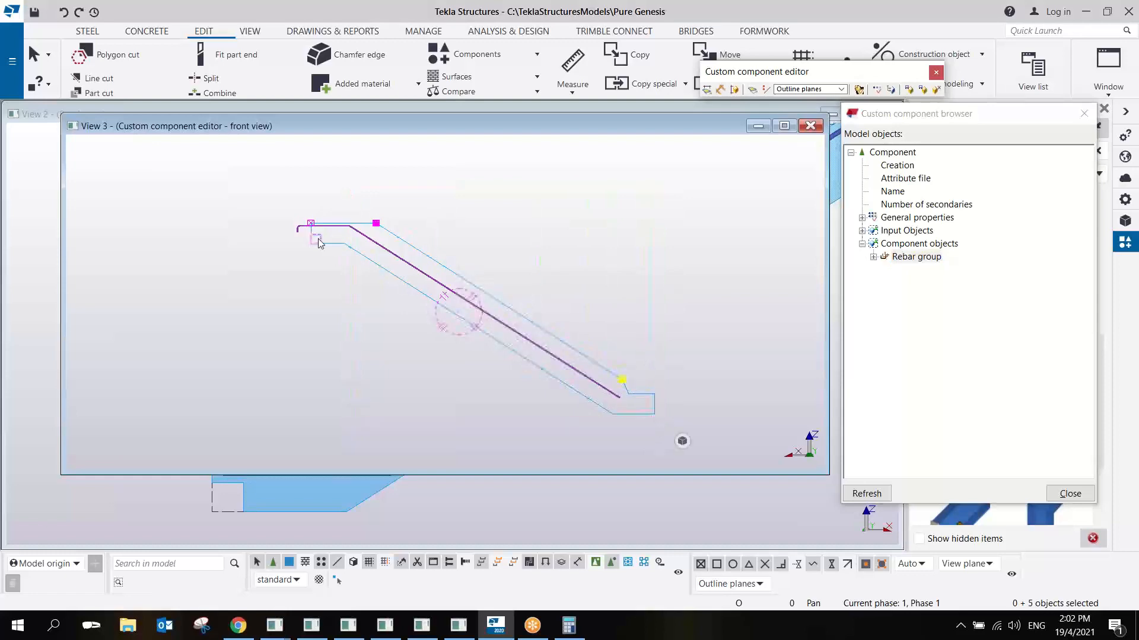
left_click(286, 199)
middle_click_drag(566, 250, 371, 279, "ctrl")
left_click(543, 276)
key("ctrl+p")
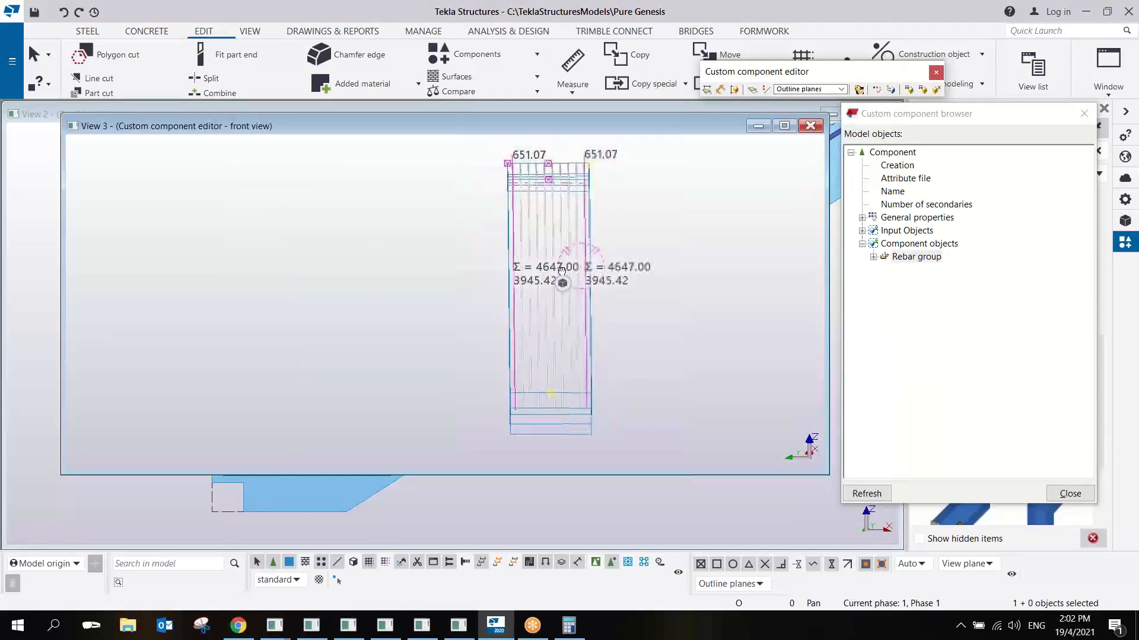
left_click_drag(566, 431, 568, 436, "alt")
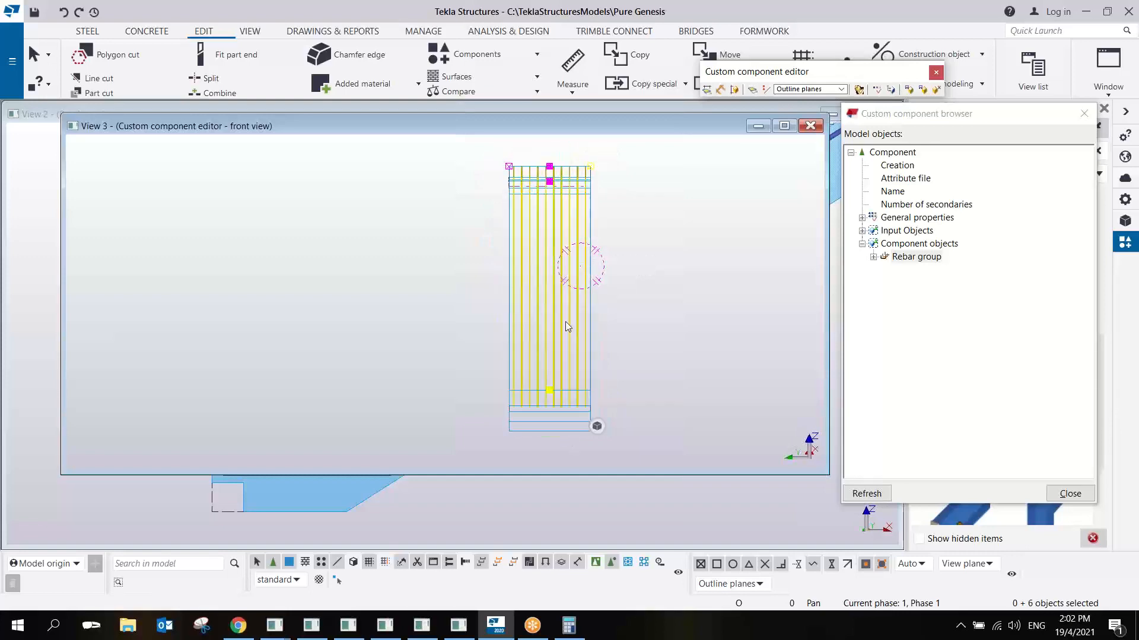
middle_click_drag(582, 218, 501, 236, "ctrl")
middle_click_drag(688, 252, 160, 368)
middle_click_drag(825, 237, 393, 199)
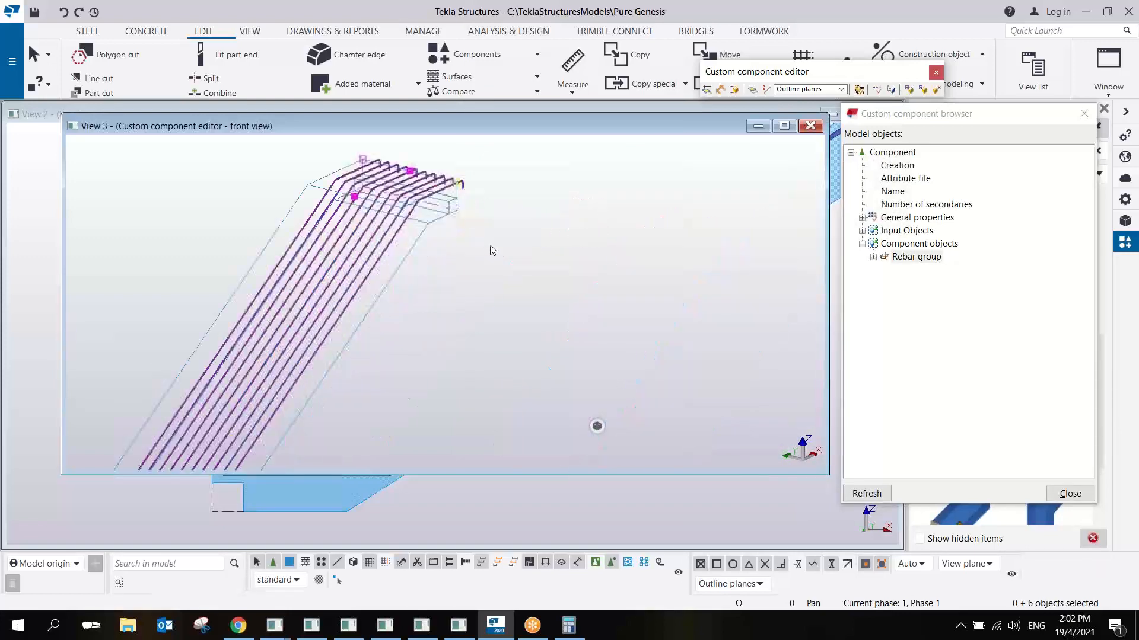
right_click(388, 224)
left_click(476, 442)
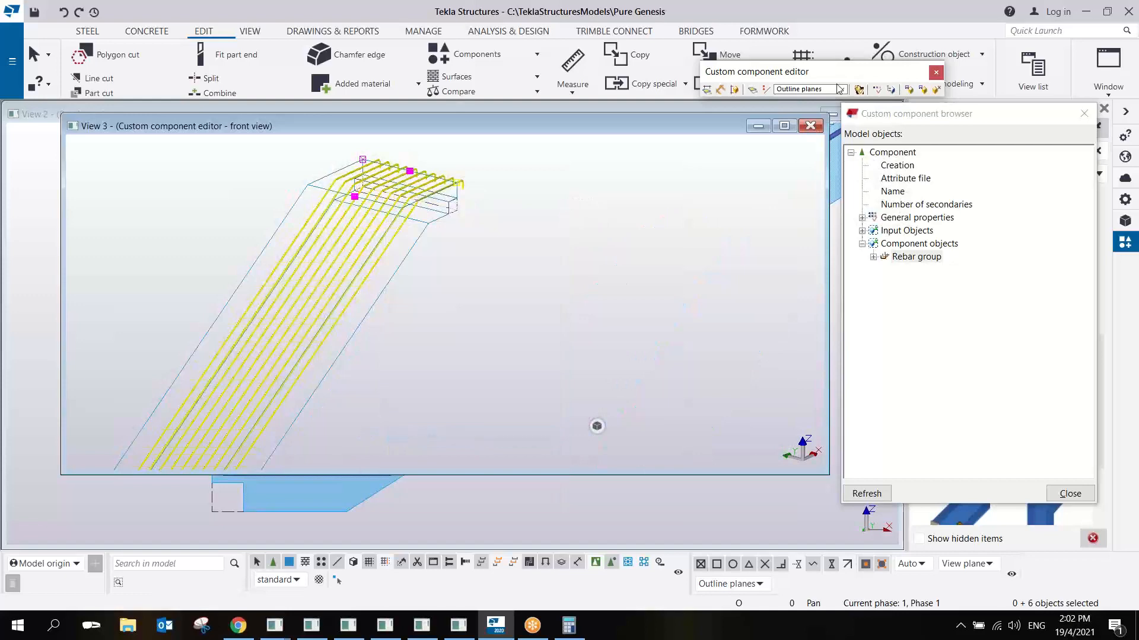
left_click(807, 89)
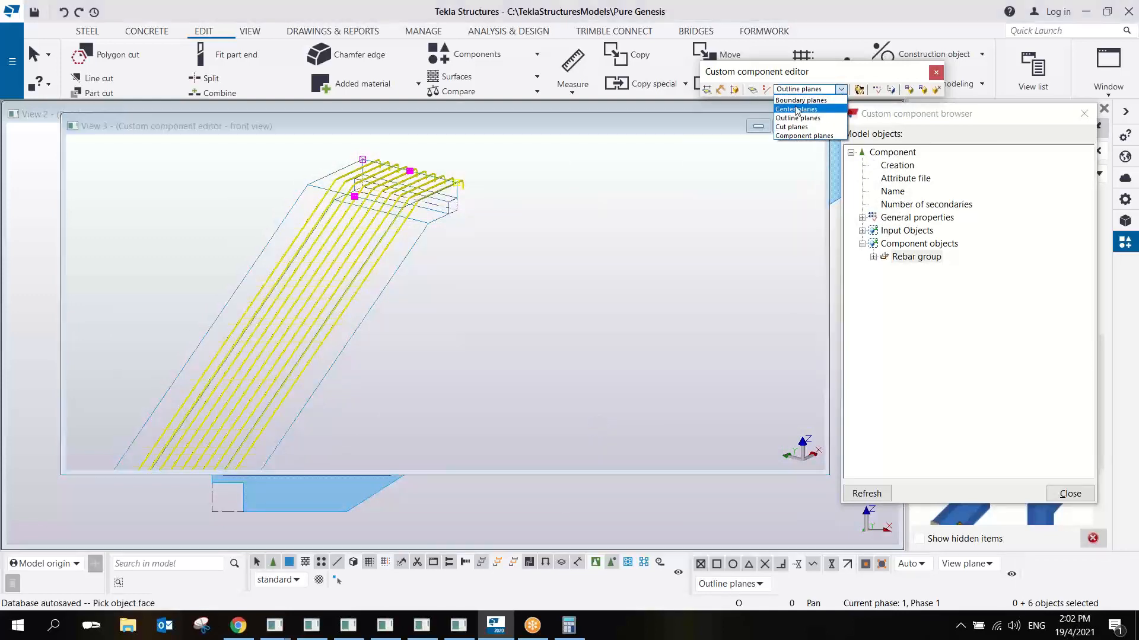
left_click(795, 109)
middle_click_drag(259, 340, 437, 192)
type("4")
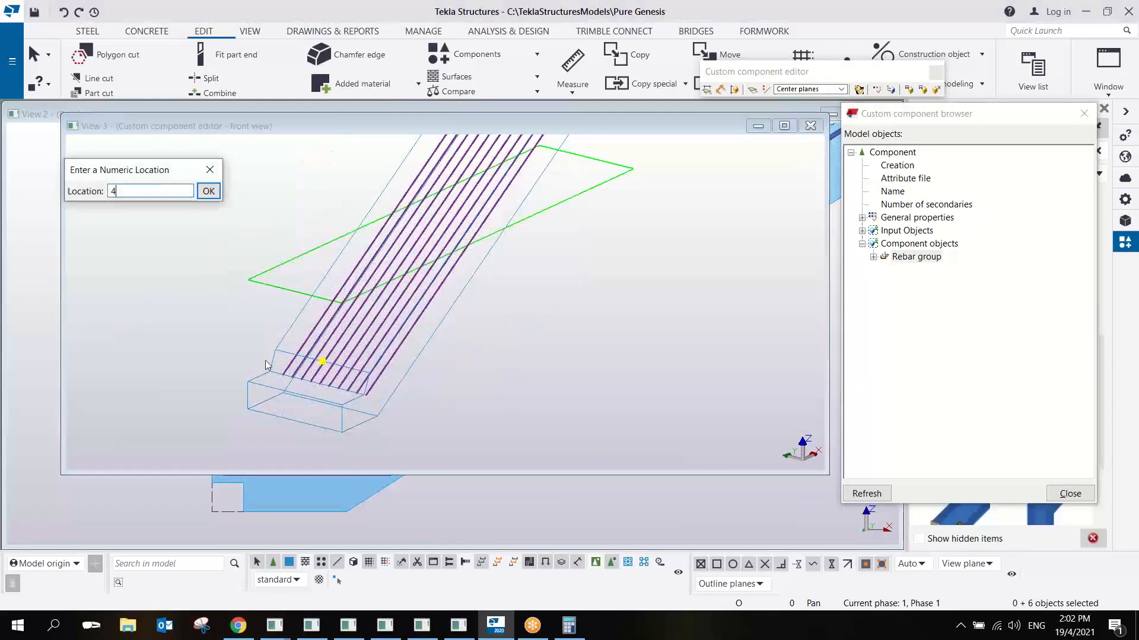
left_click(215, 170)
middle_click_drag(384, 293, 371, 313)
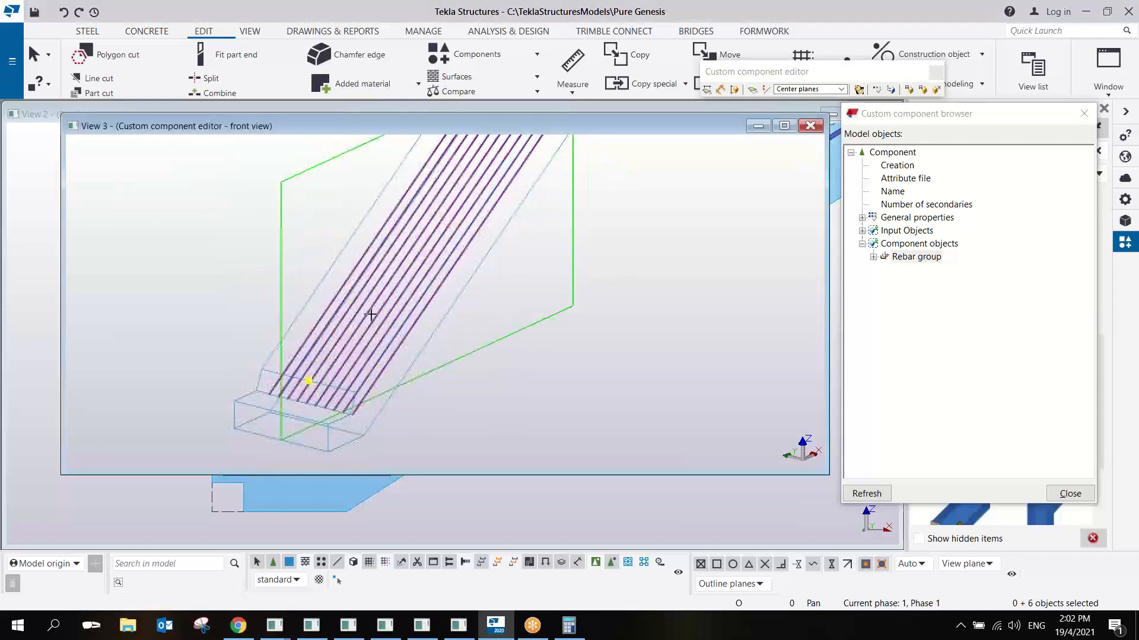
key("ctrl+4")
left_click(319, 331)
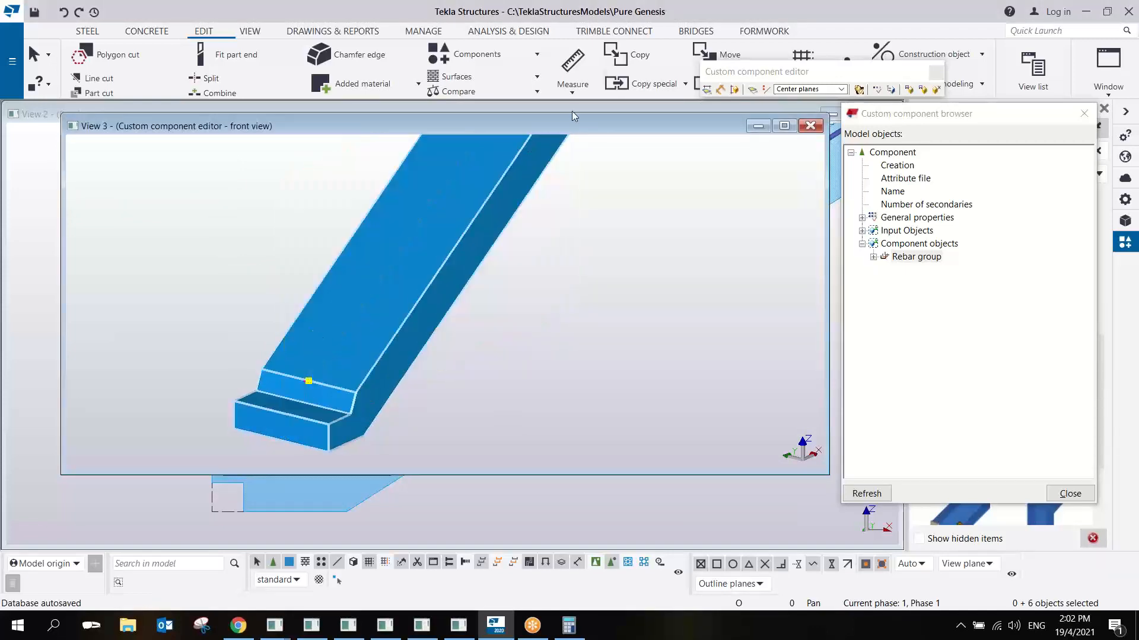
- Display the component variables and bind the rebar group's outer edge handle to the stair's side plane, using the Boundary planes option
left_click(878, 90)
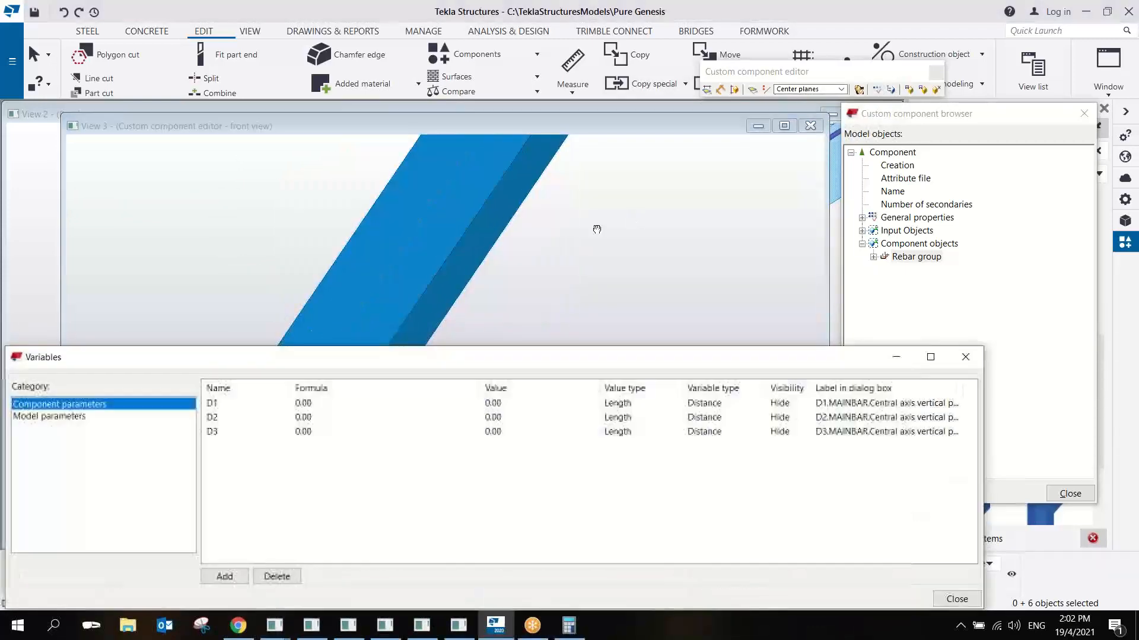
left_click(579, 166)
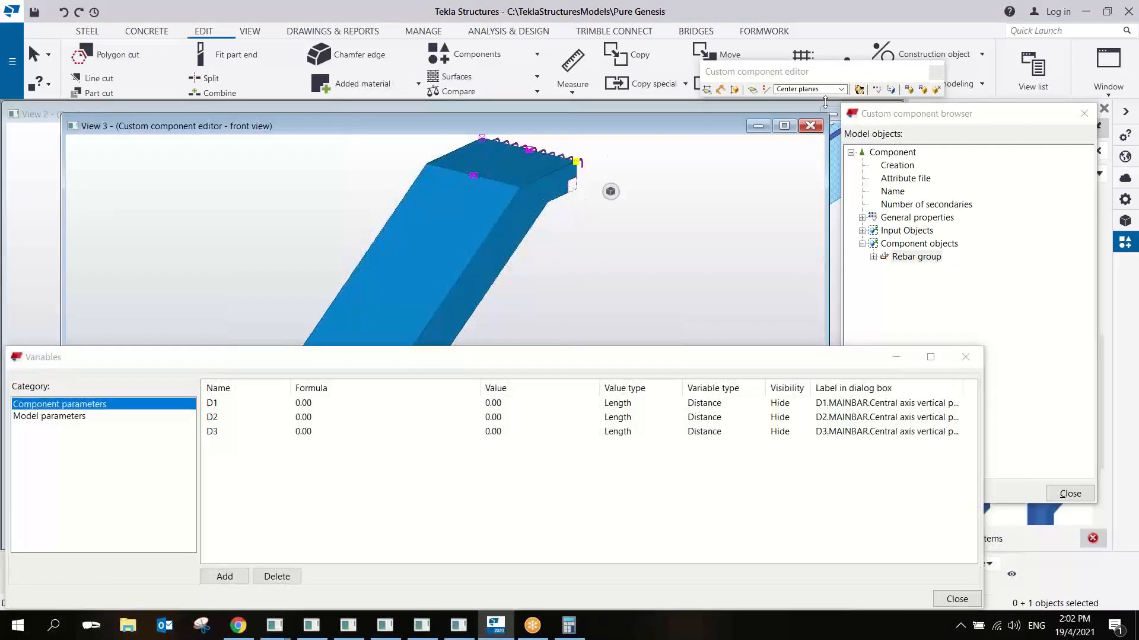
left_click(832, 90)
left_click(801, 100)
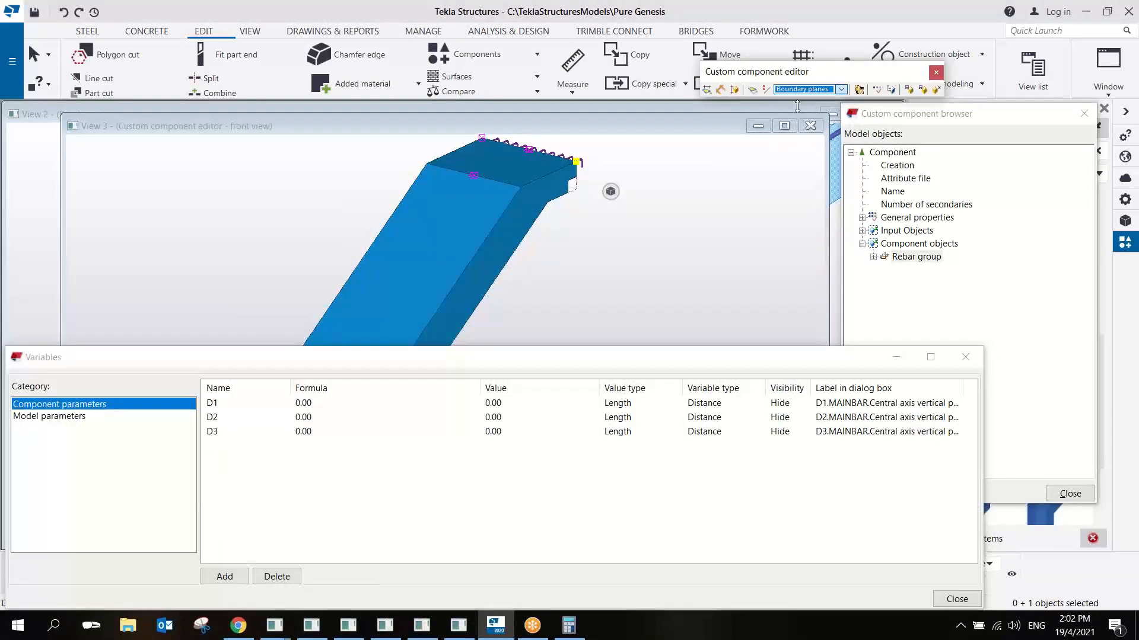
right_click(564, 173)
left_click(606, 376)
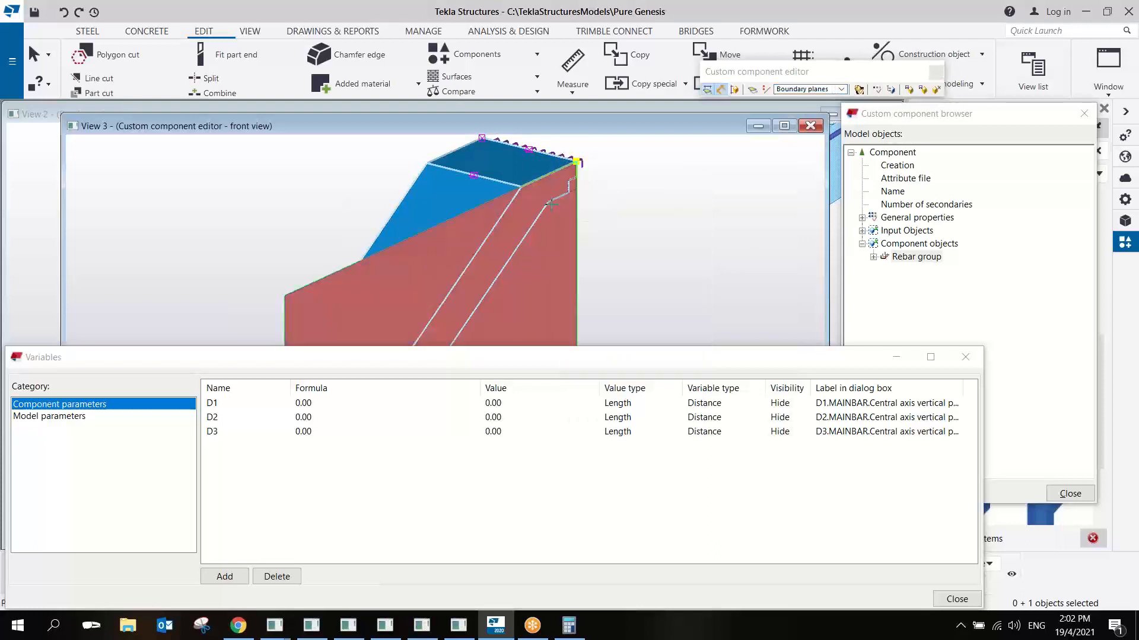
left_click(549, 194)
middle_click_drag(432, 198, 703, 216, "ctrl")
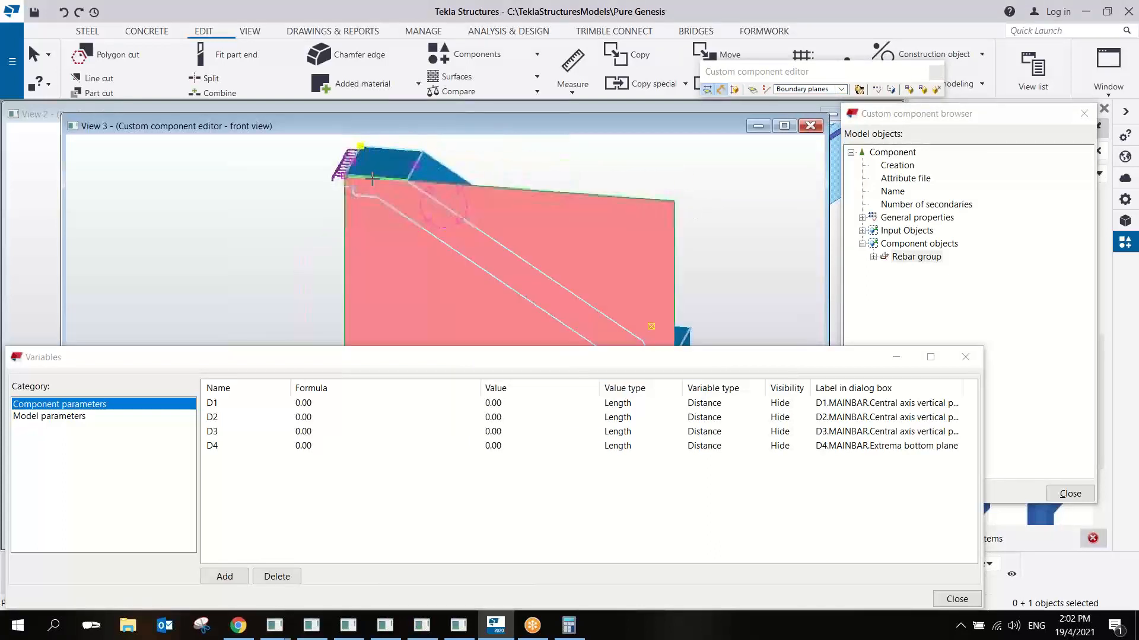
right_click(372, 178)
left_click(382, 187)
- Bind the rebar group's opposite outer edge handle to the boundary plane on the stair's other side
scroll(347, 177, "up", 2)
right_click(346, 176)
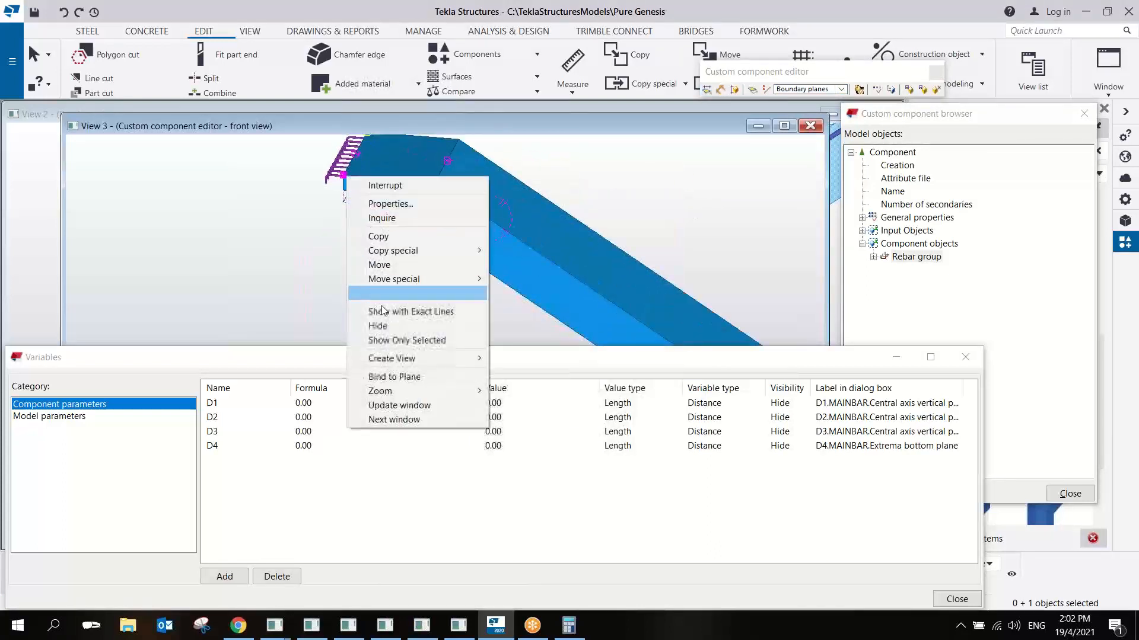
left_click(400, 379)
left_click(408, 205)
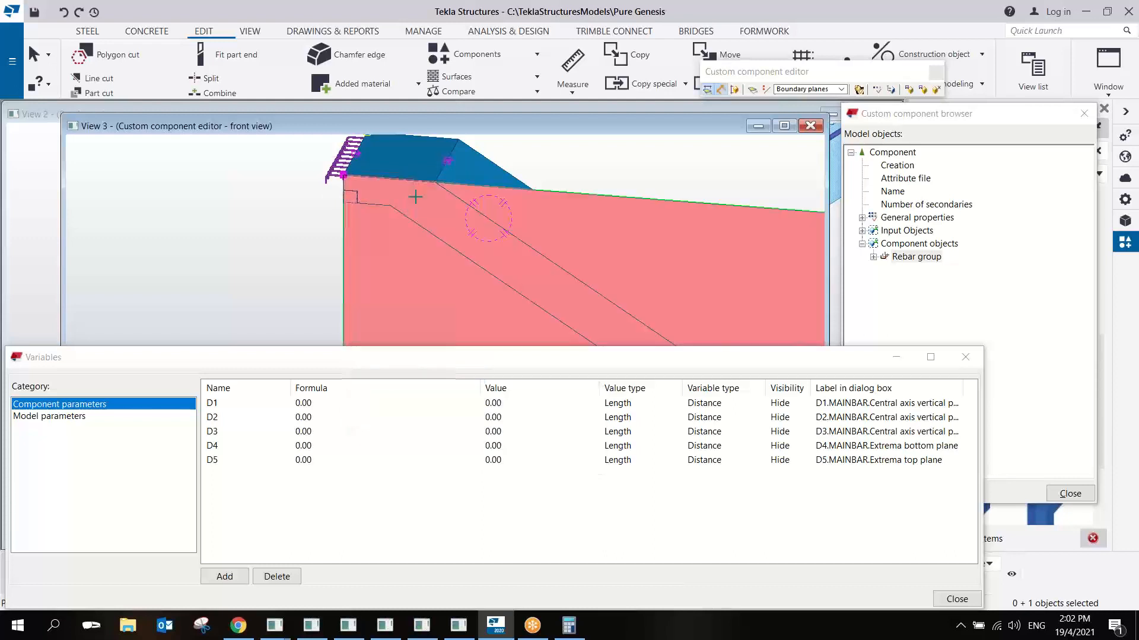
middle_click_drag(408, 205, 520, 178, "ctrl")
right_click(520, 177)
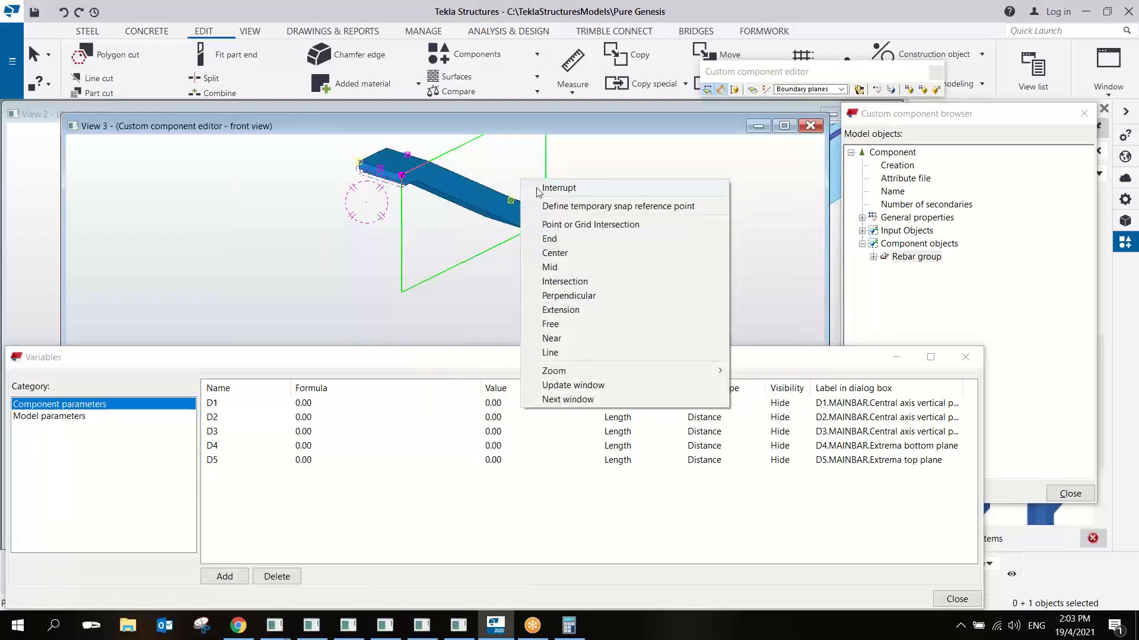
left_click(533, 185)
- Bind the rebar group's two handles on the upper landing to the stair's top boundary plane
middle_click_drag(432, 188, 430, 262)
scroll(403, 248, "up", 4)
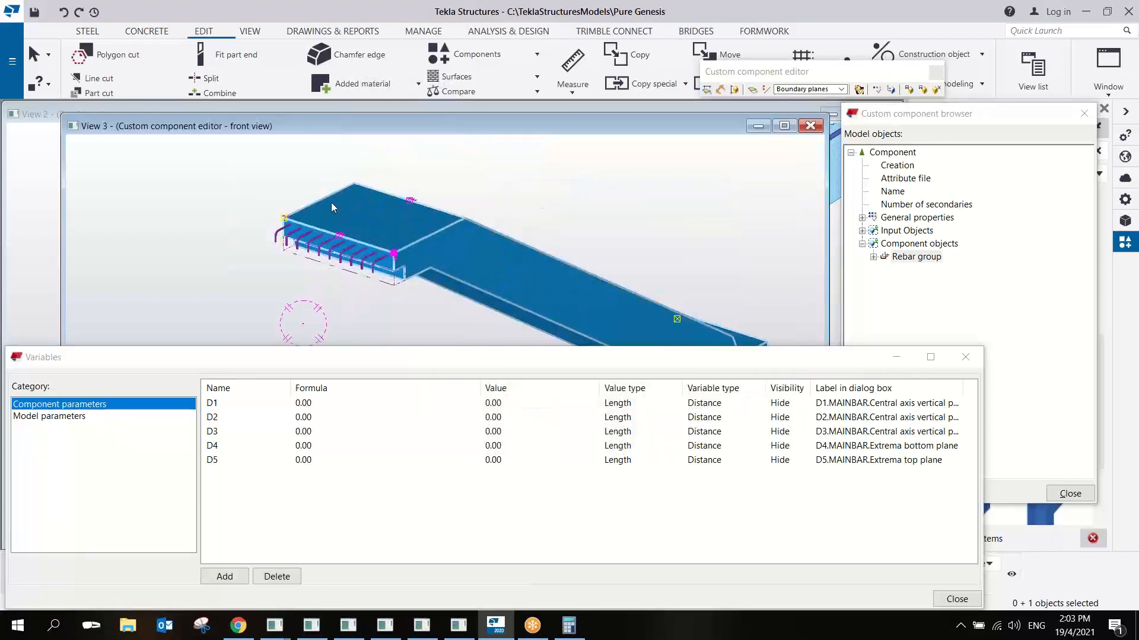
middle_click_drag(356, 216, 394, 202, "ctrl")
left_click_drag(340, 172, 397, 204)
right_click(379, 207)
left_click(441, 425)
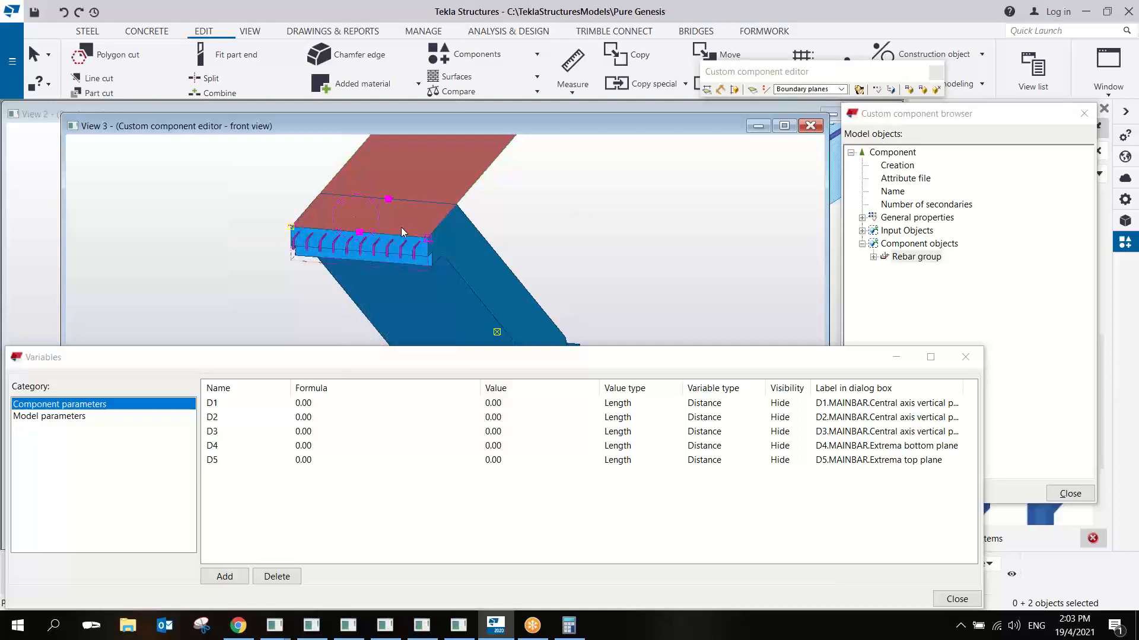
left_click(397, 226)
middle_click_drag(397, 226, 273, 224, "ctrl")
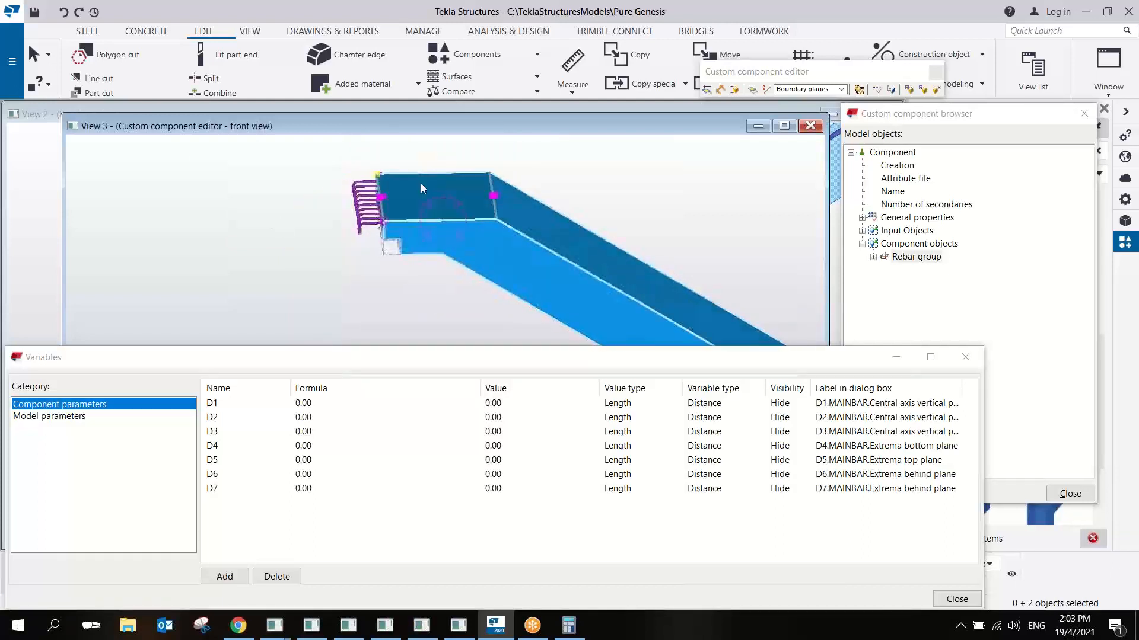
right_click(486, 186)
left_click(546, 400)
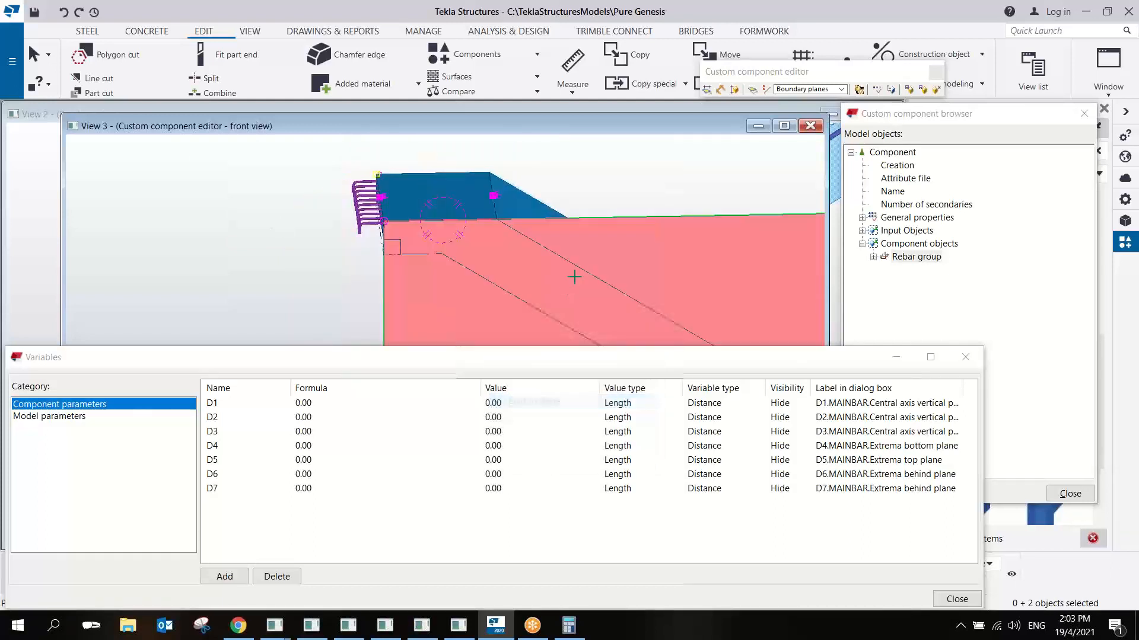
middle_click_drag(552, 226, 457, 208, "ctrl")
scroll(458, 208, "down", 4)
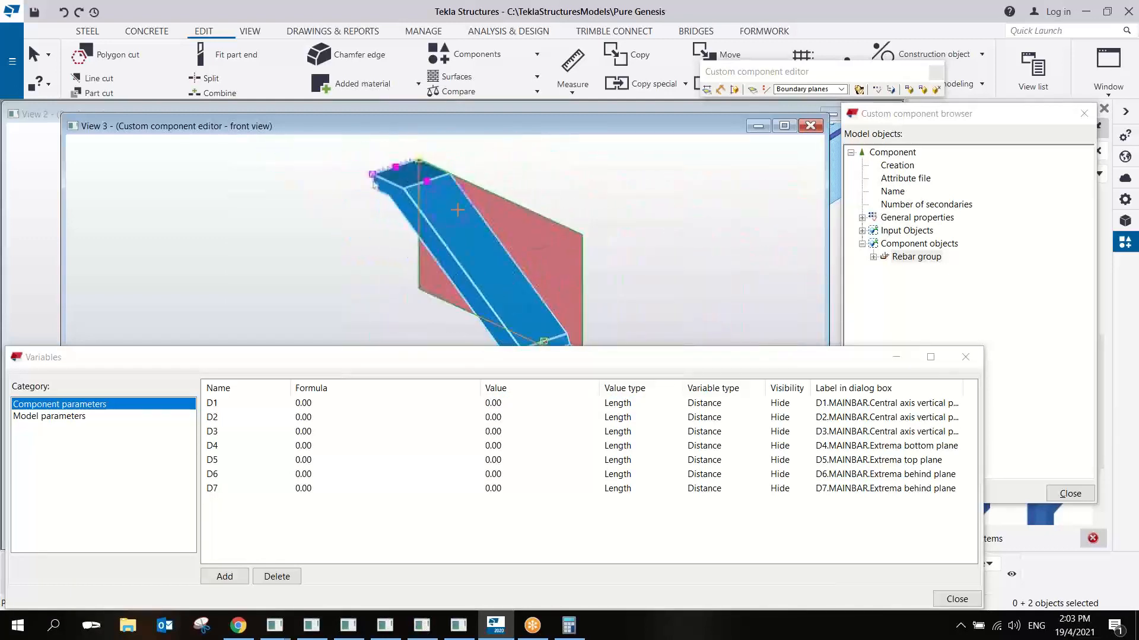
right_click(438, 188)
left_click(454, 198)
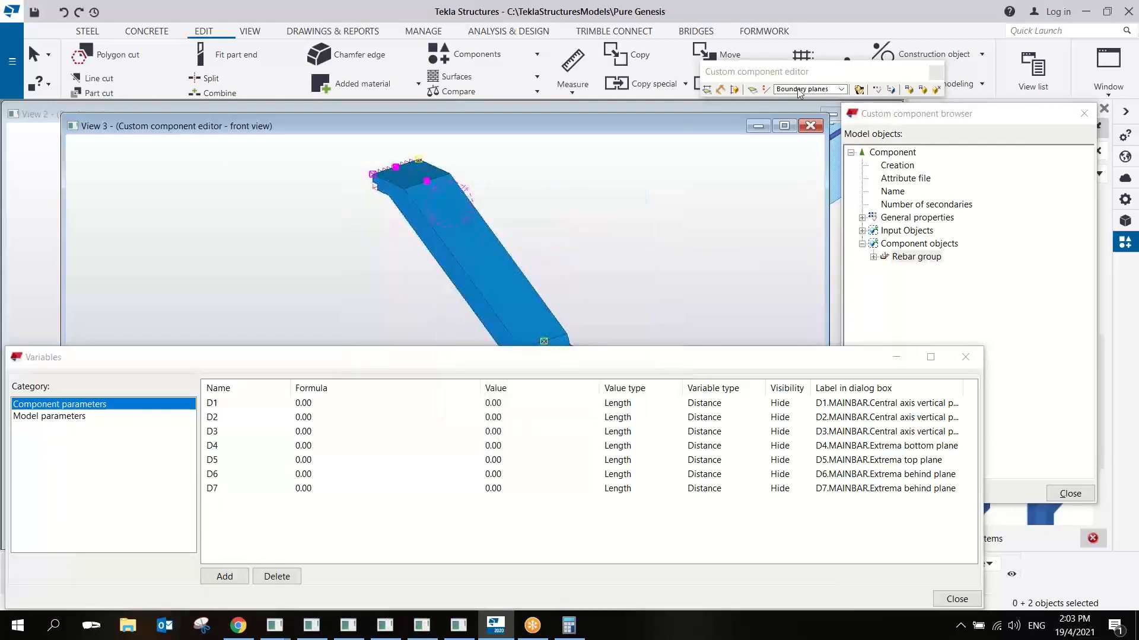
- Bind the two upper landing handles to the top face of the sloping flight, using the Outline planes option
left_click(837, 89)
left_click(797, 118)
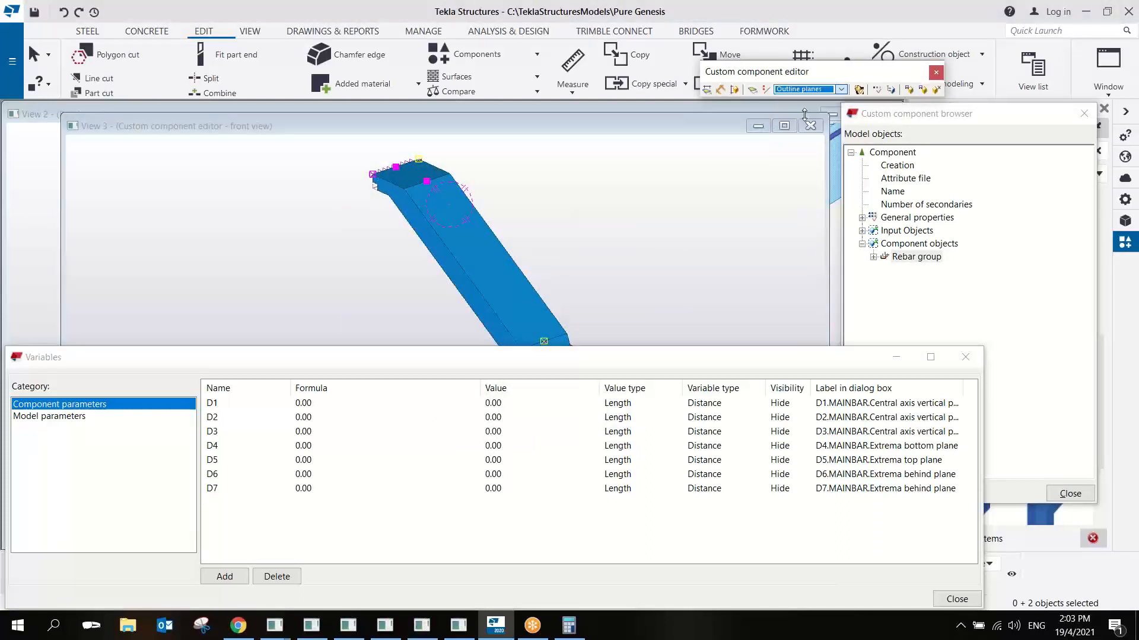
right_click(418, 182)
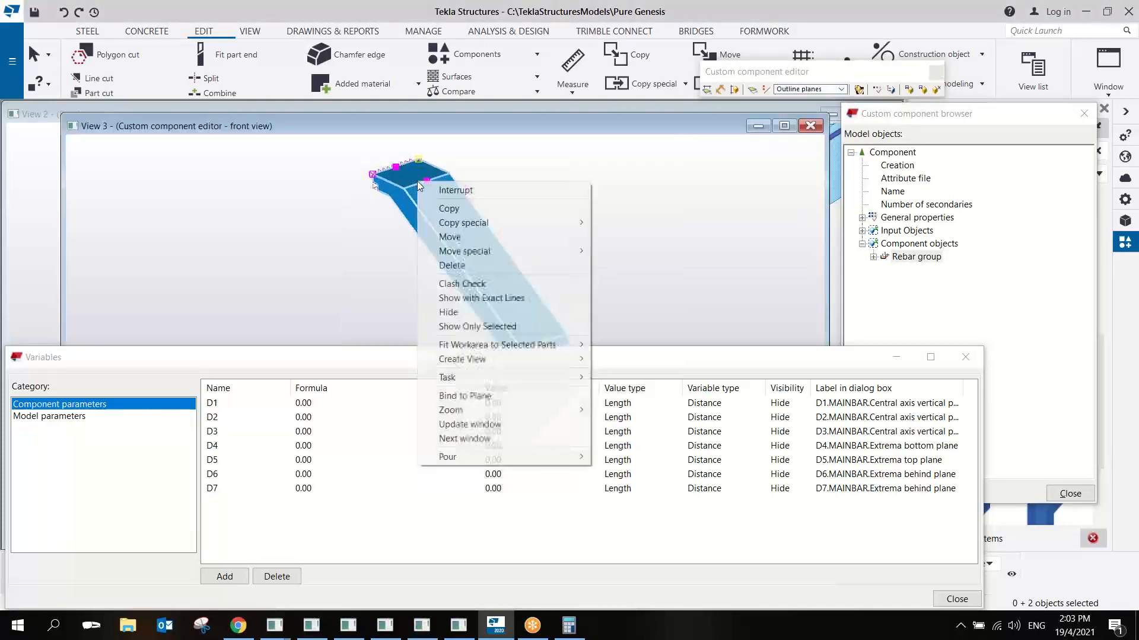
left_click(472, 394)
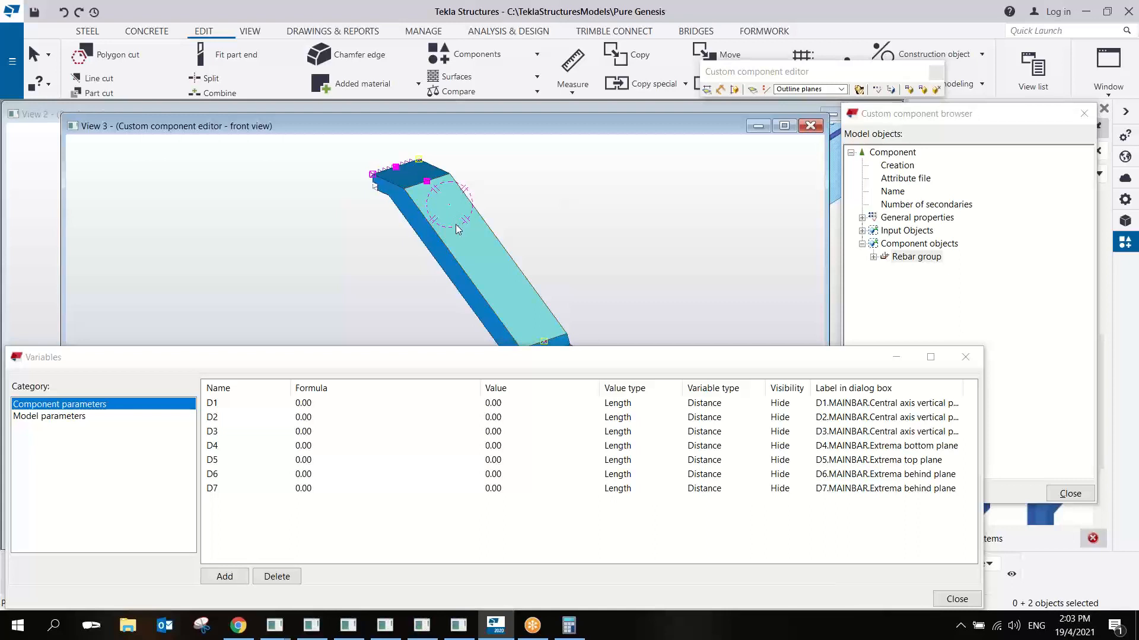
left_click(457, 229)
- Bind the rebar handle at the flight's lower end to the outline plane of the sloping top face
middle_click_drag(549, 329, 493, 212)
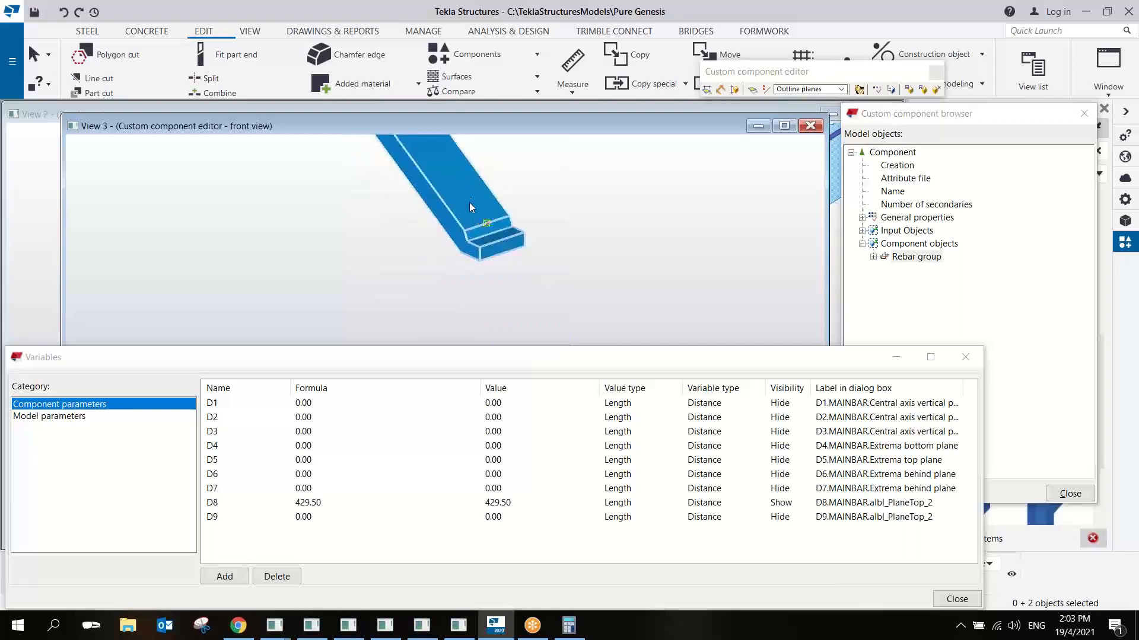
right_click(494, 226)
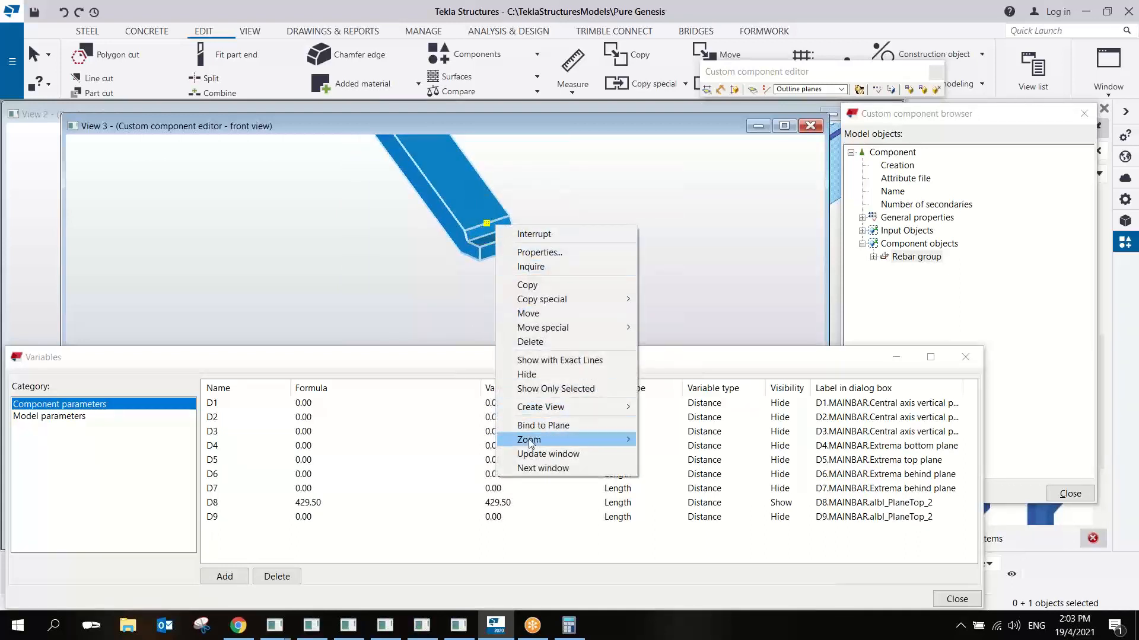
left_click(541, 426)
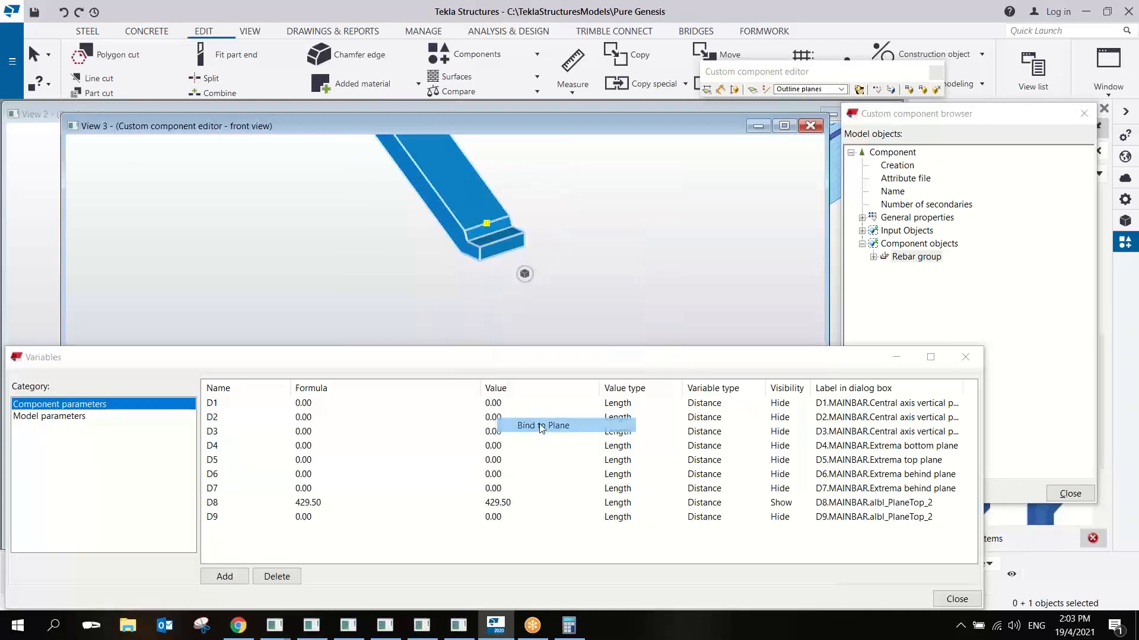
left_click(467, 214)
right_click(537, 187)
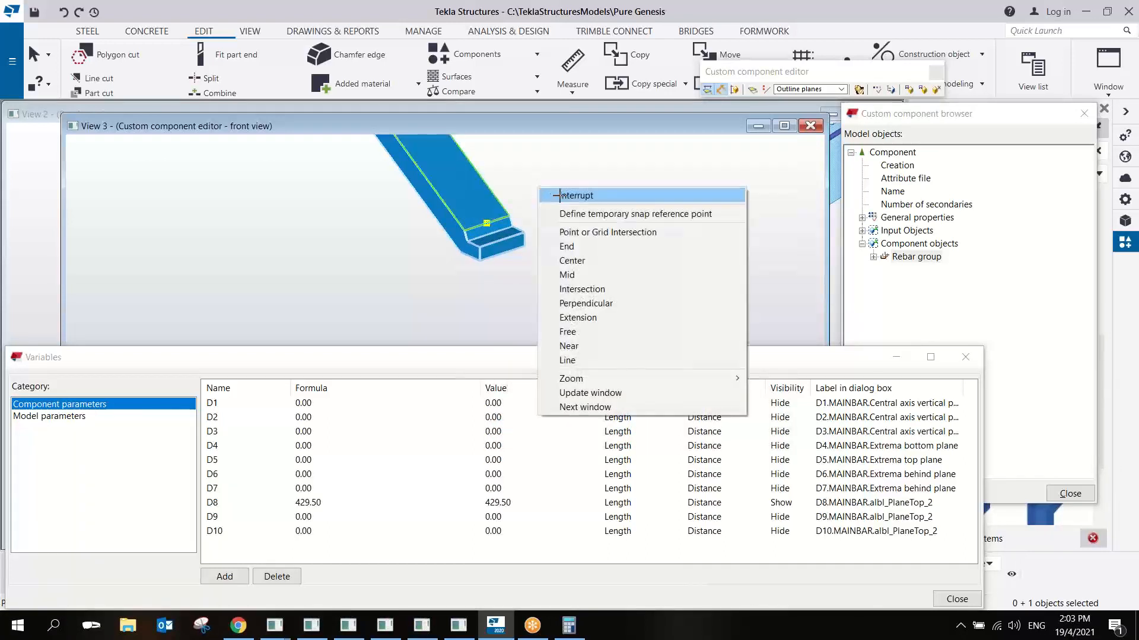
left_click(557, 194)
- Examine the bound rebar handles at the stair's lower end and upper landing from several angles and in side view
scroll(511, 250, "up", 5)
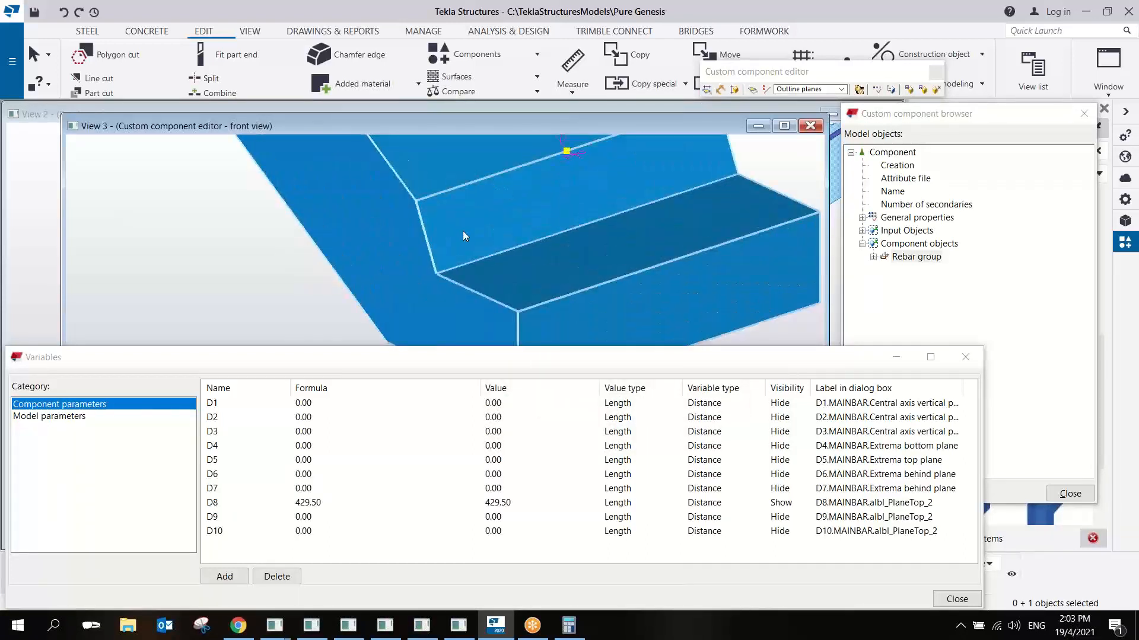
scroll(537, 224, "down", 4)
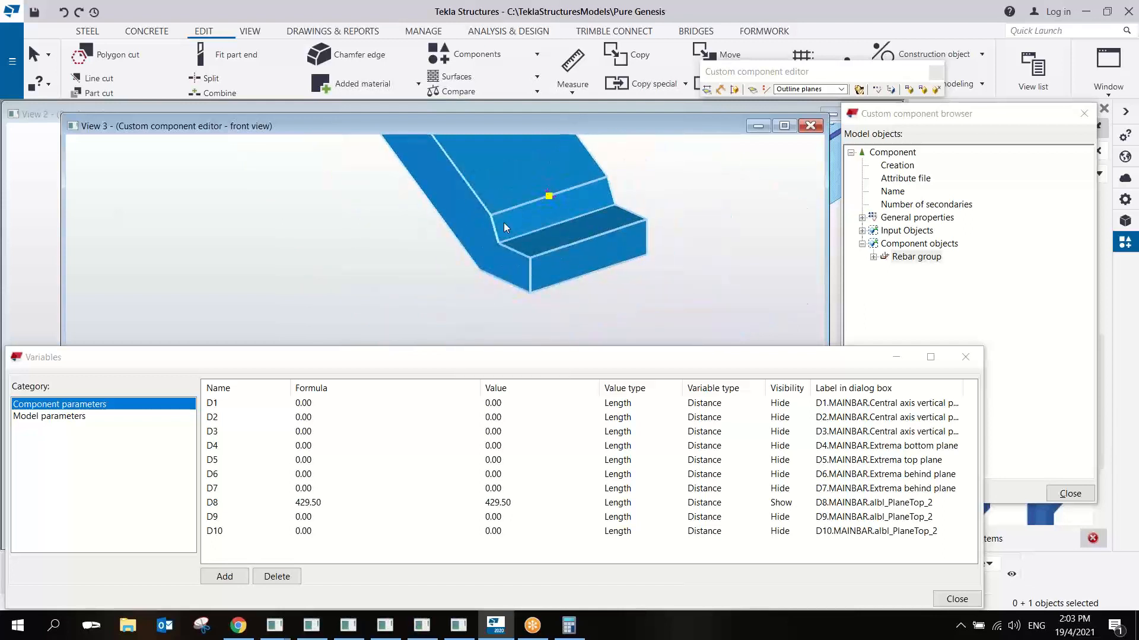
scroll(490, 229, "down", 5)
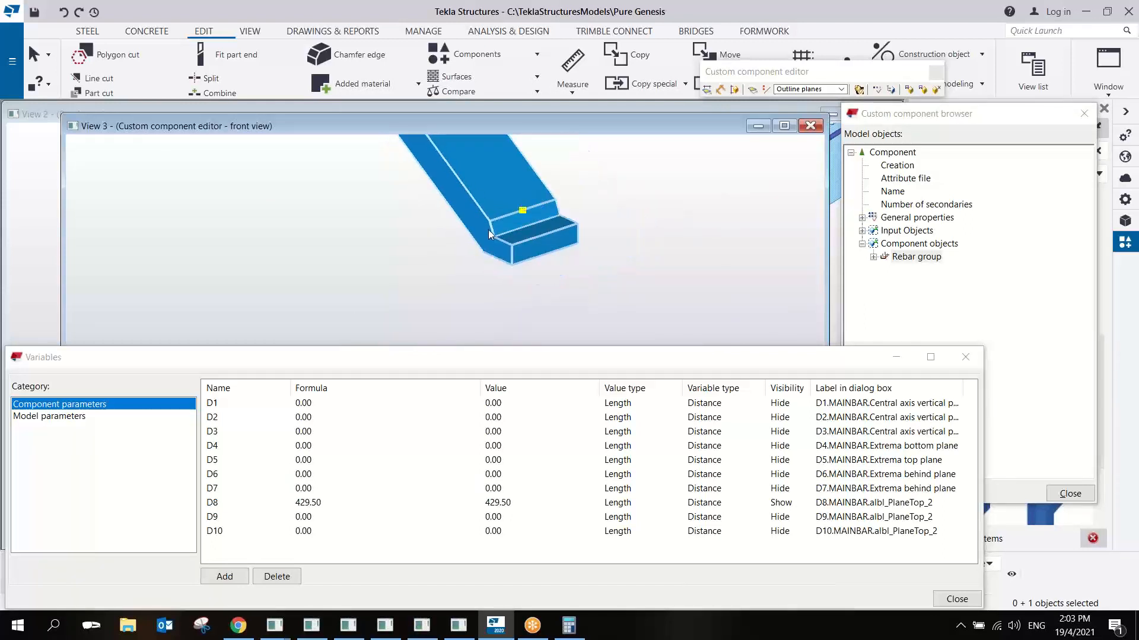
scroll(488, 219, "up", 5)
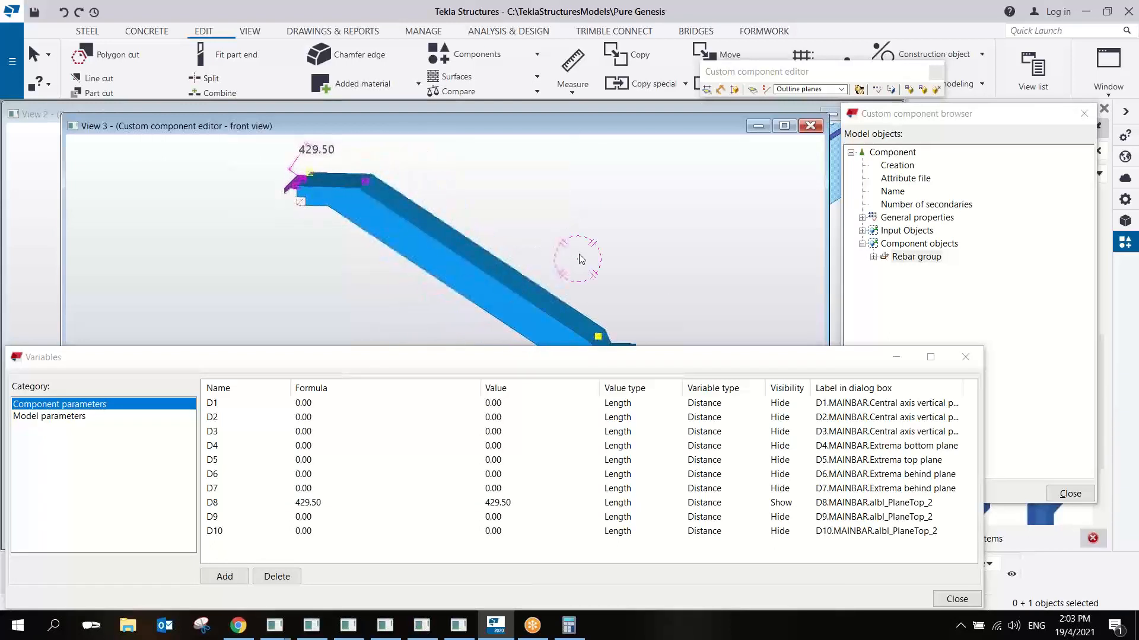
scroll(529, 262, "down", 3)
middle_click_drag(530, 258, 502, 280, "ctrl")
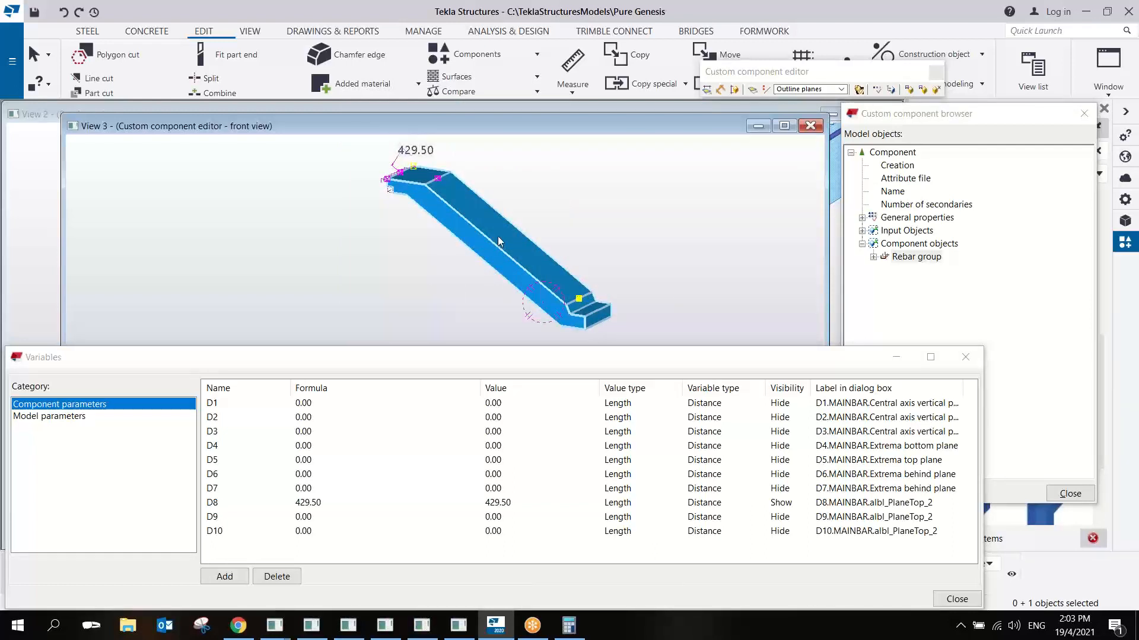
scroll(416, 205, "up", 5)
scroll(409, 194, "down", 1)
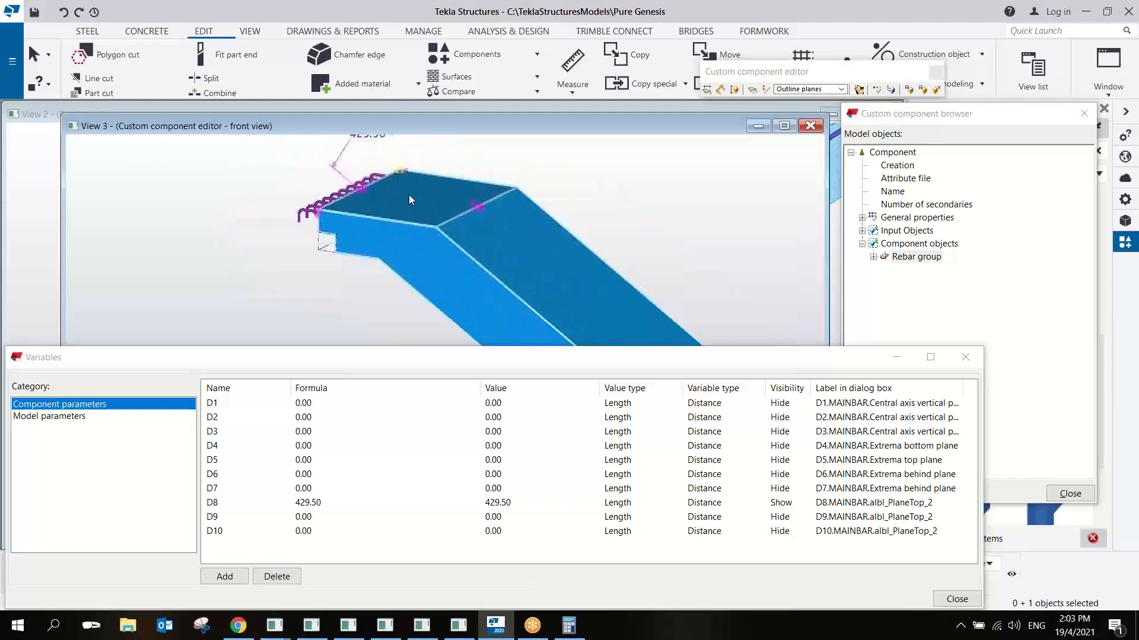
scroll(409, 196, "down", 2)
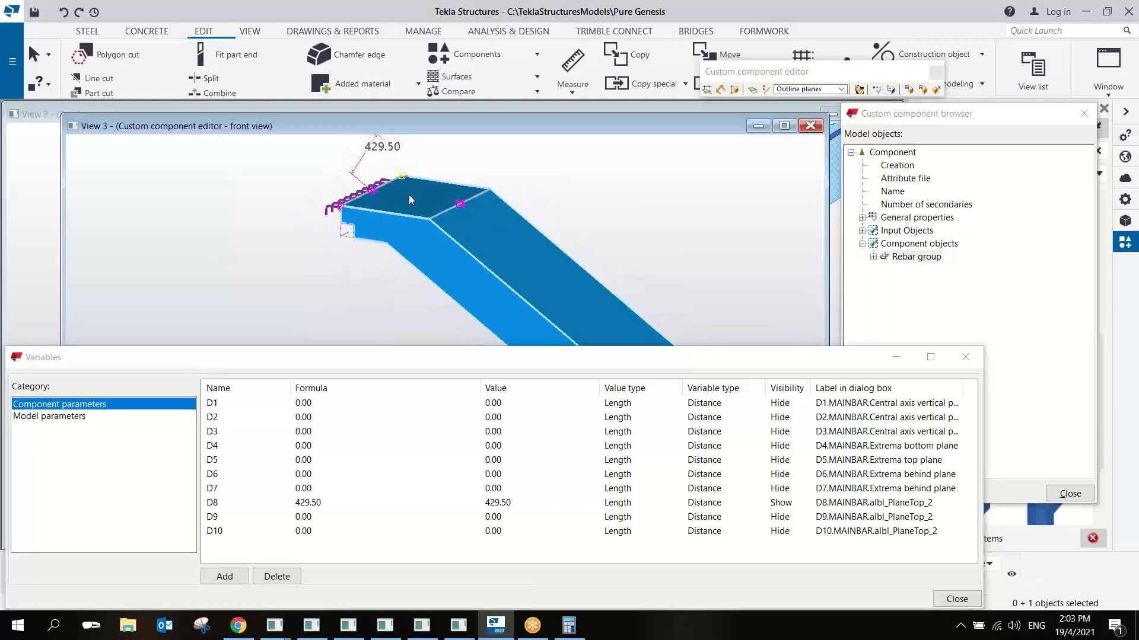
middle_click_drag(412, 201, 416, 221, "ctrl")
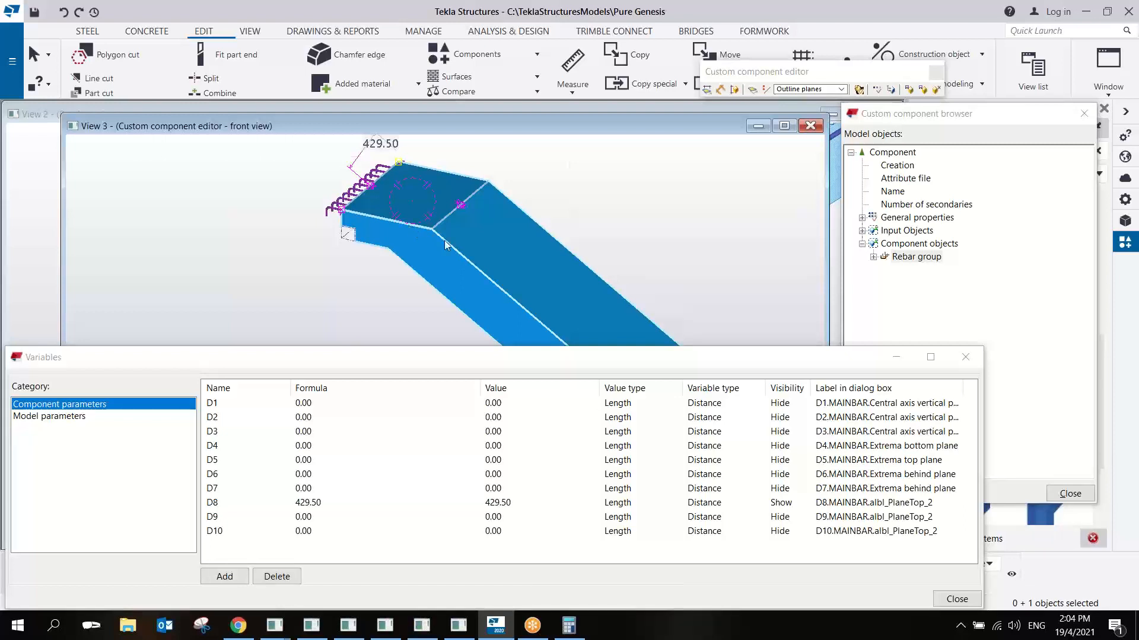
scroll(445, 241, "up", 3)
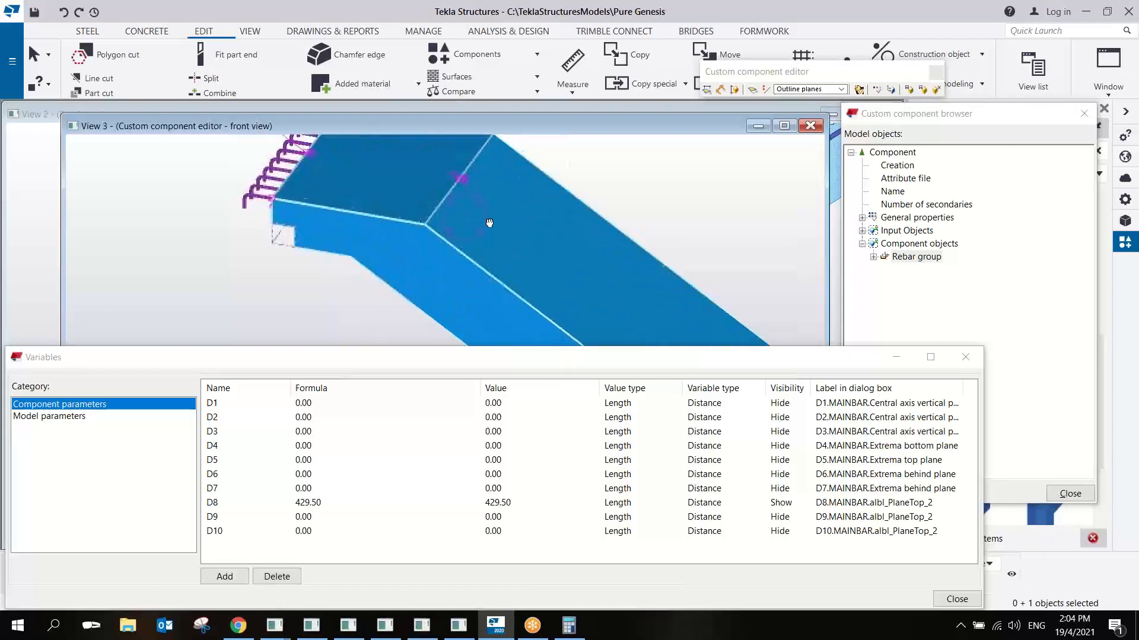
middle_click_drag(489, 223, 356, 236, "ctrl")
scroll(349, 206, "up", 3)
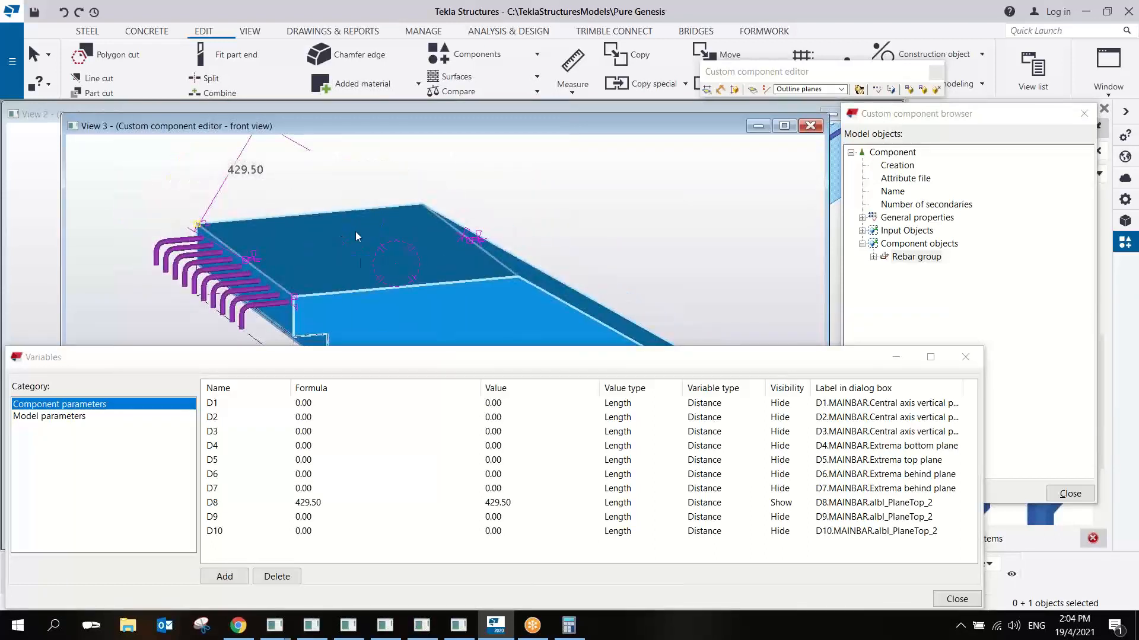
scroll(316, 248, "down", 5)
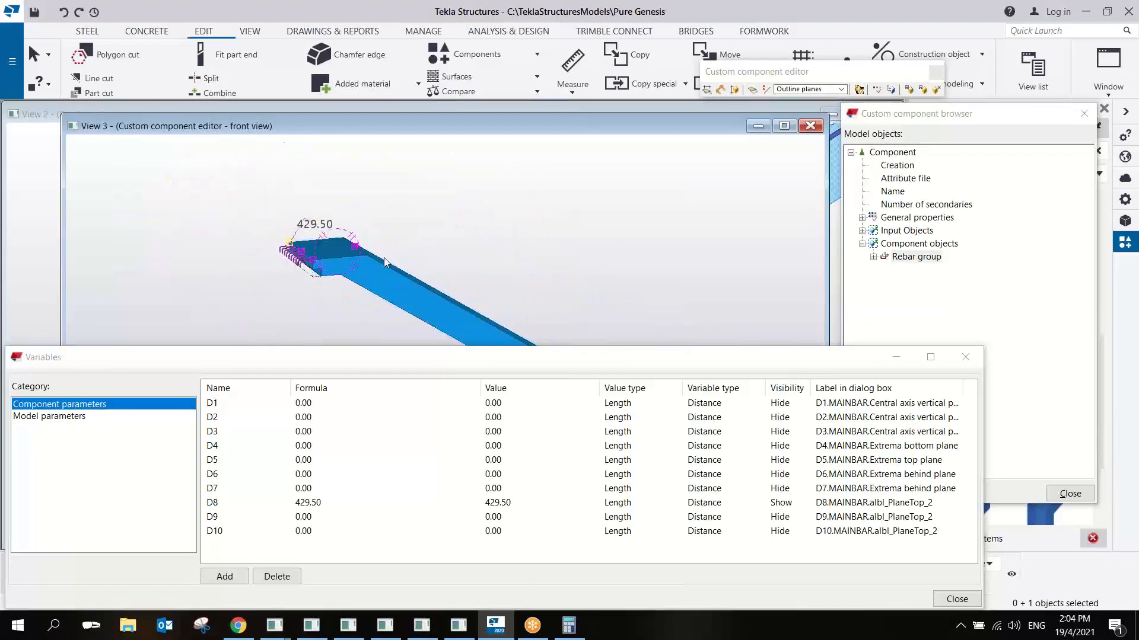
middle_click_drag(469, 236, 447, 210, "ctrl")
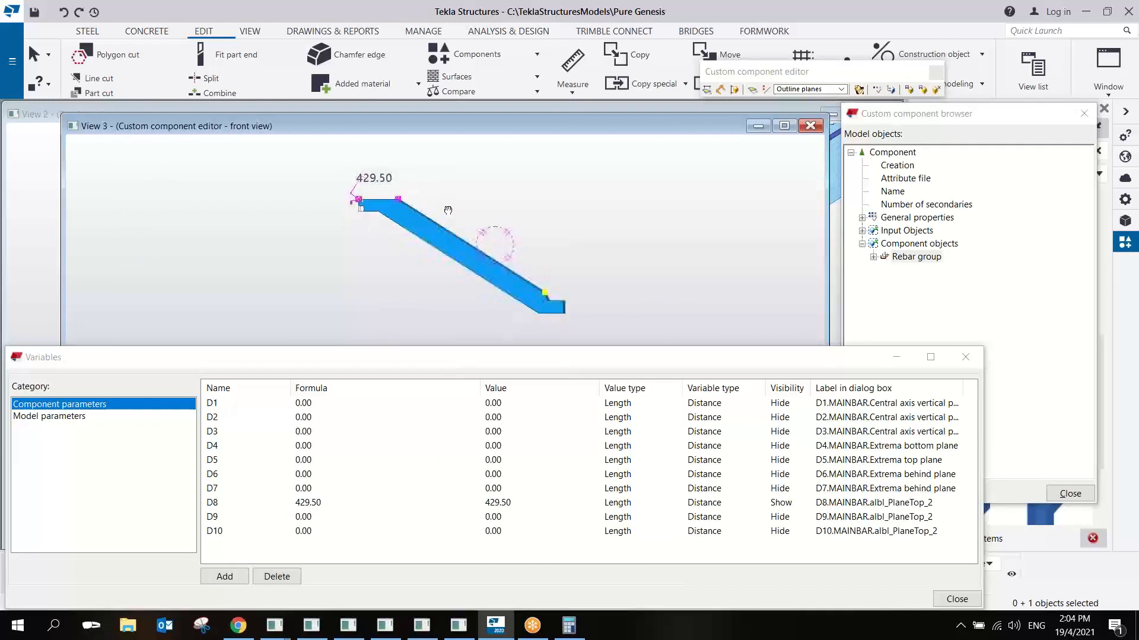
left_click(755, 10)
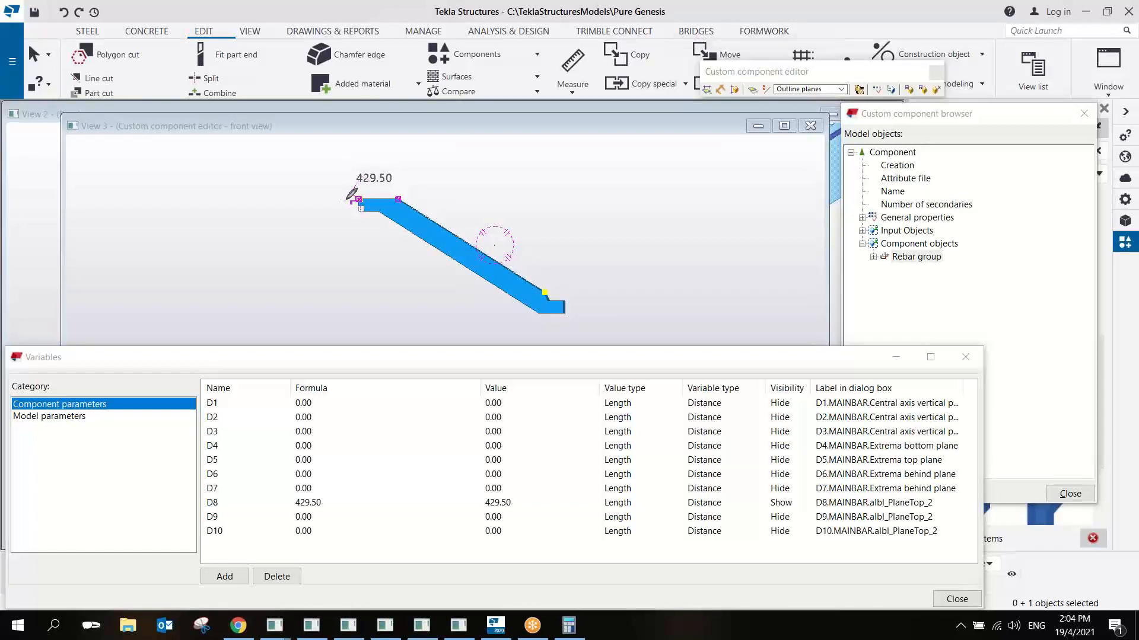
left_click_drag(321, 202, 640, 187)
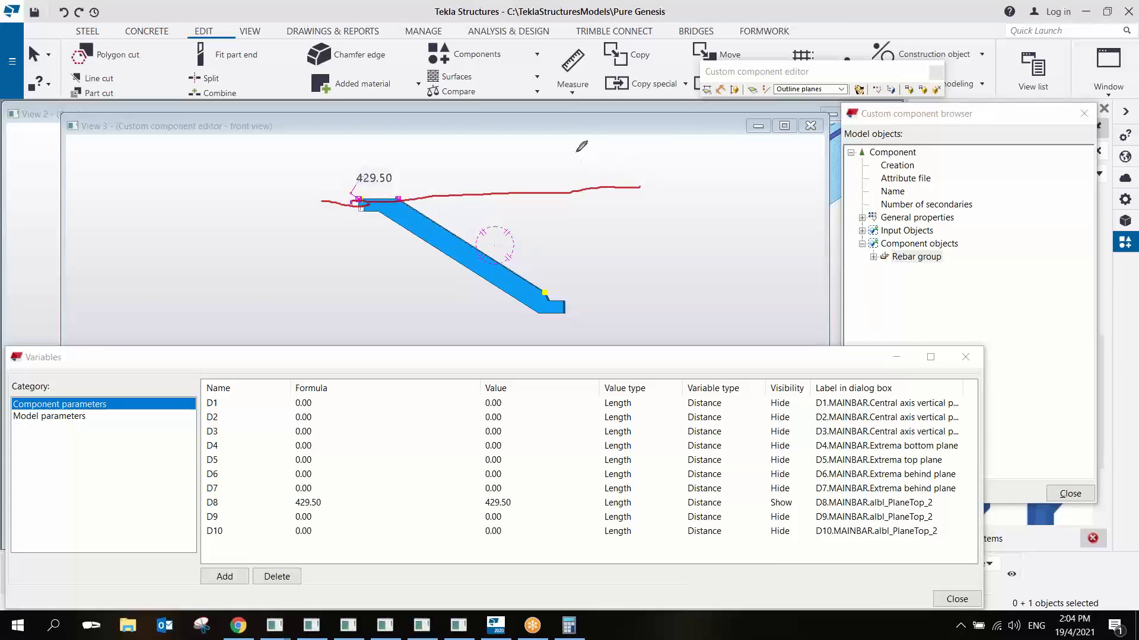
mouse_move(559, 136)
left_mouse_down()
mouse_move(567, 195)
mouse_move(545, 375)
left_mouse_up()
mouse_move(368, 170)
left_mouse_down()
mouse_move(370, 338)
mouse_move(626, 303)
left_mouse_up()
left_click_drag(684, 255, 553, 230)
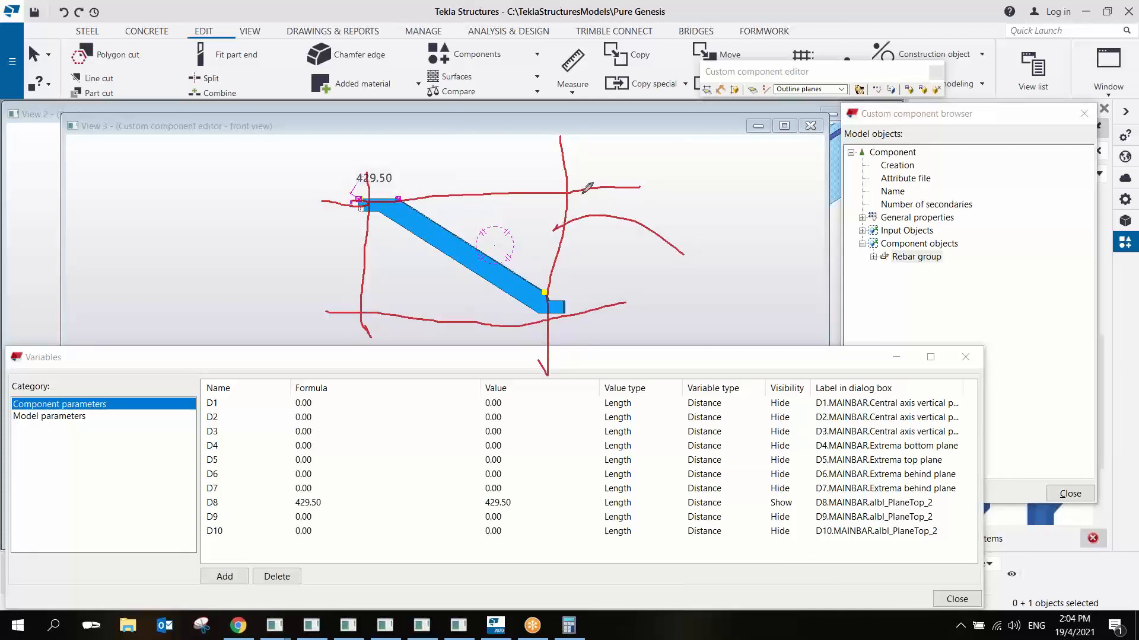
left_click_drag(582, 192, 584, 248)
left_click_drag(688, 230, 686, 278)
mouse_move(687, 230)
left_mouse_down()
mouse_move(703, 235)
mouse_move(662, 268)
mouse_move(715, 273)
mouse_move(714, 255)
left_mouse_up()
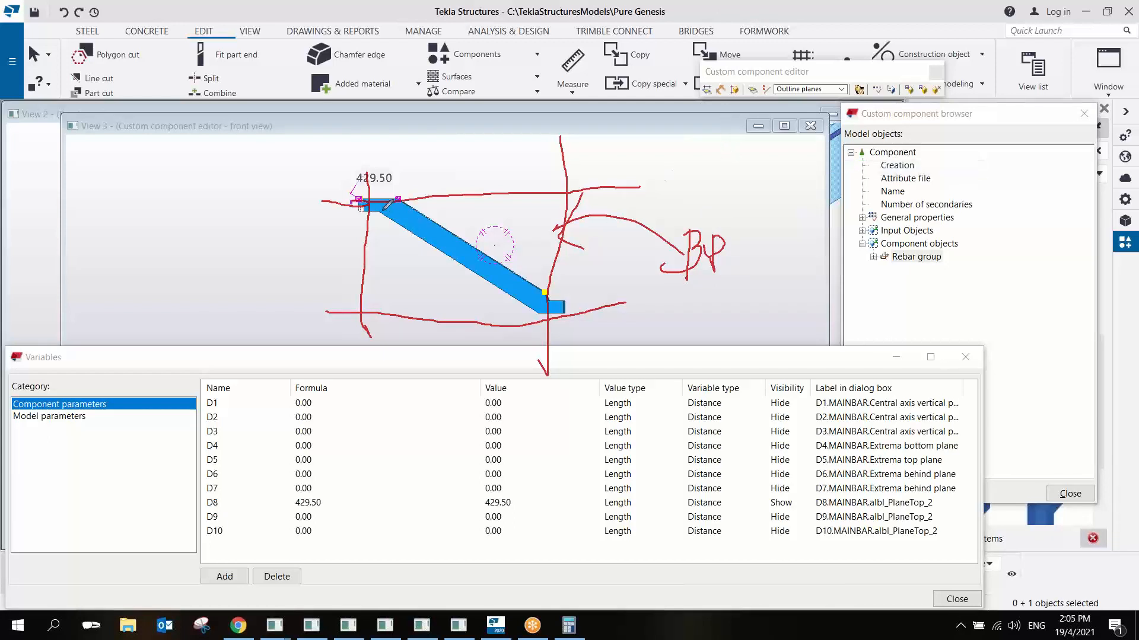
mouse_move(361, 194)
left_mouse_down()
mouse_move(406, 196)
mouse_move(571, 296)
mouse_move(572, 317)
mouse_move(537, 313)
mouse_move(418, 249)
mouse_move(384, 215)
mouse_move(353, 219)
mouse_move(353, 201)
left_mouse_up()
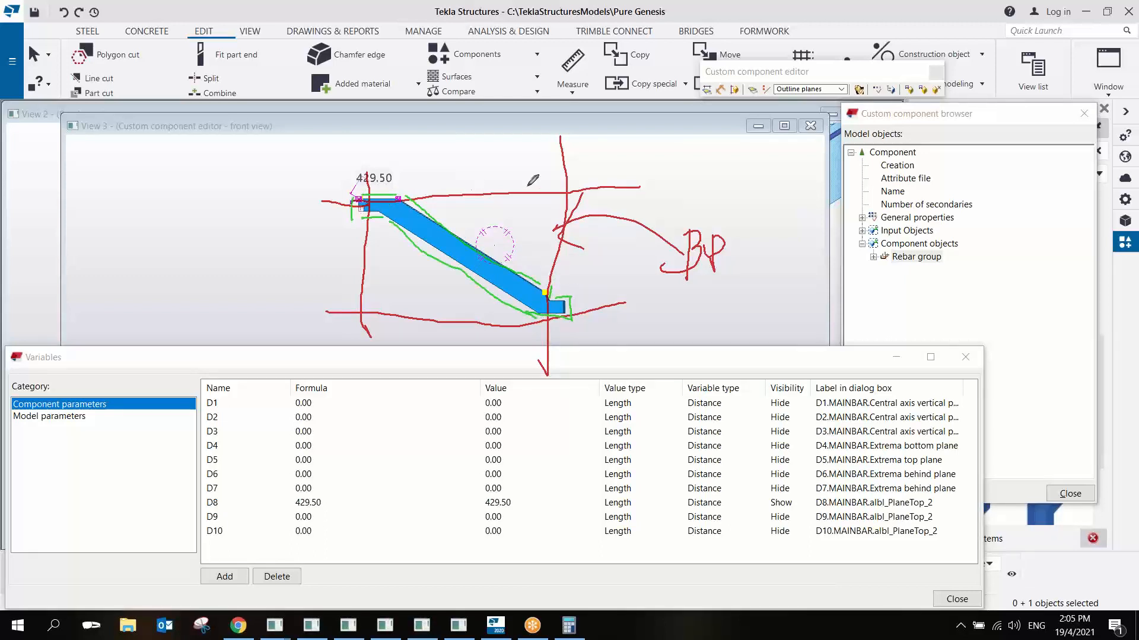
left_click_drag(486, 178, 468, 233)
mouse_move(482, 156)
left_mouse_down()
mouse_move(503, 194)
mouse_move(508, 155)
mouse_move(499, 165)
left_mouse_up()
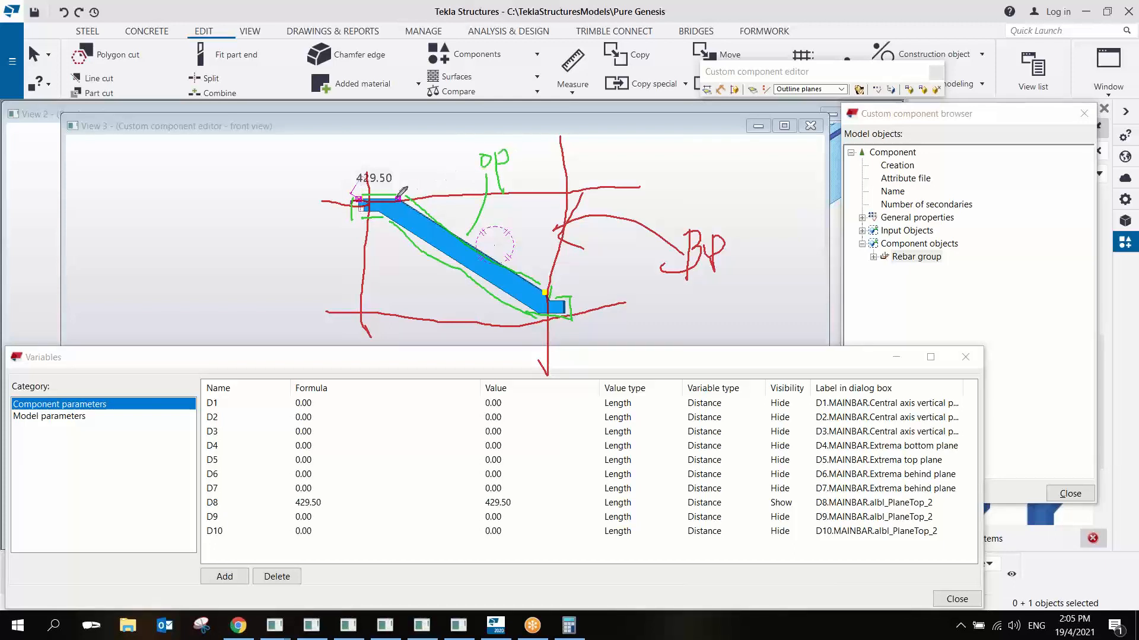
left_click_drag(362, 196, 404, 194)
left_click_drag(671, 209, 727, 205)
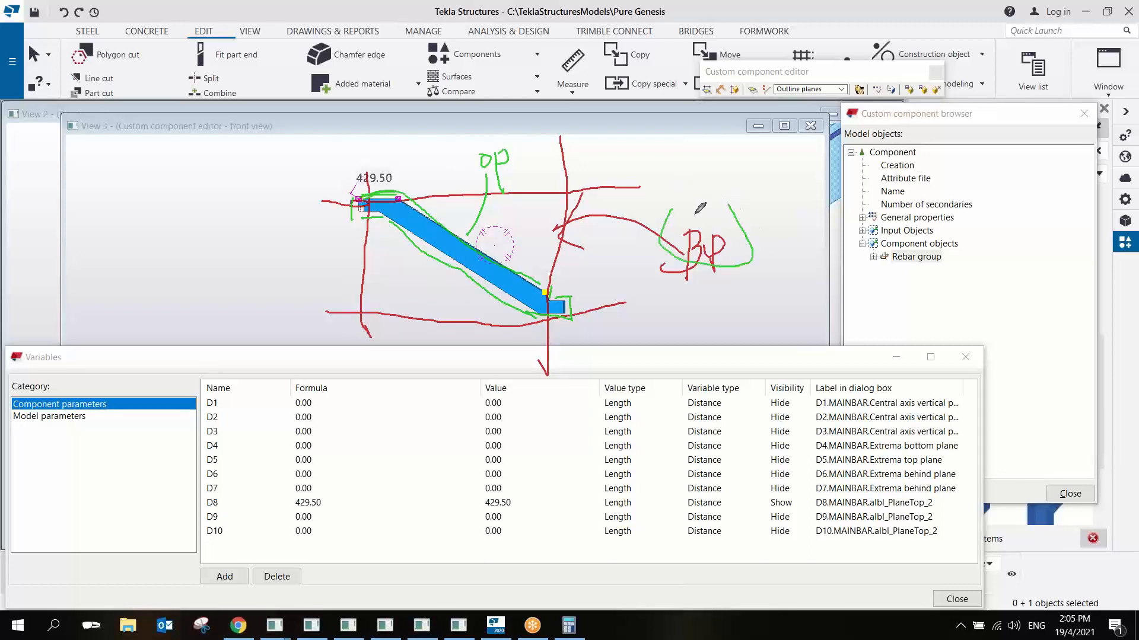
left_click_drag(571, 294, 685, 260)
mouse_move(483, 168)
left_mouse_down()
mouse_move(468, 234)
mouse_move(470, 244)
mouse_move(485, 237)
left_mouse_up()
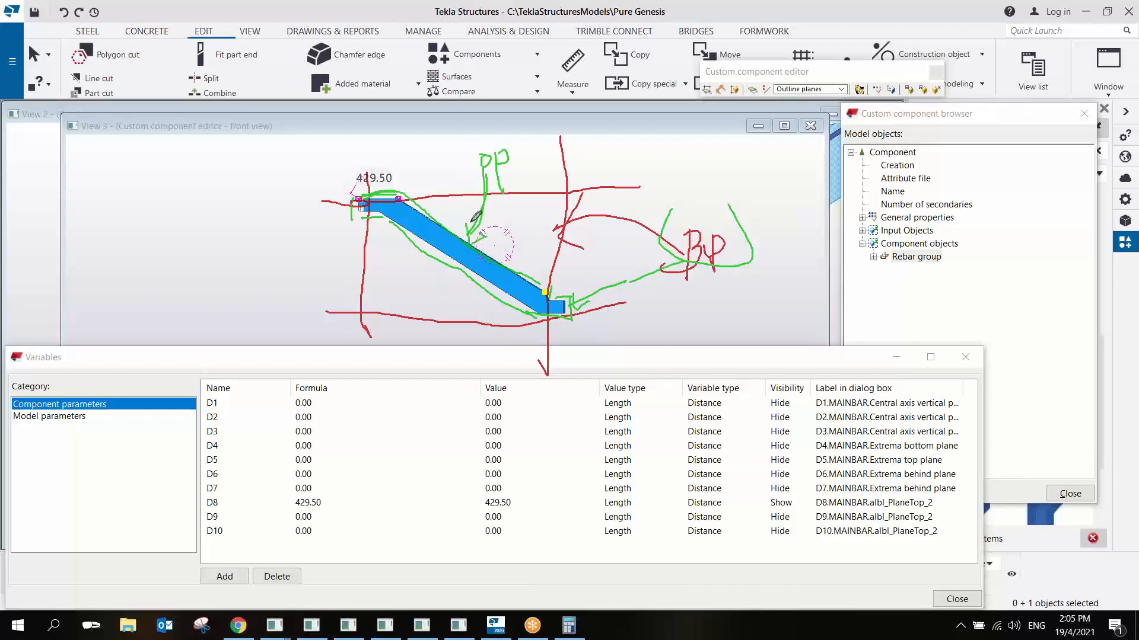
mouse_move(502, 156)
left_mouse_down()
mouse_move(507, 145)
mouse_move(474, 155)
mouse_move(491, 148)
left_mouse_up()
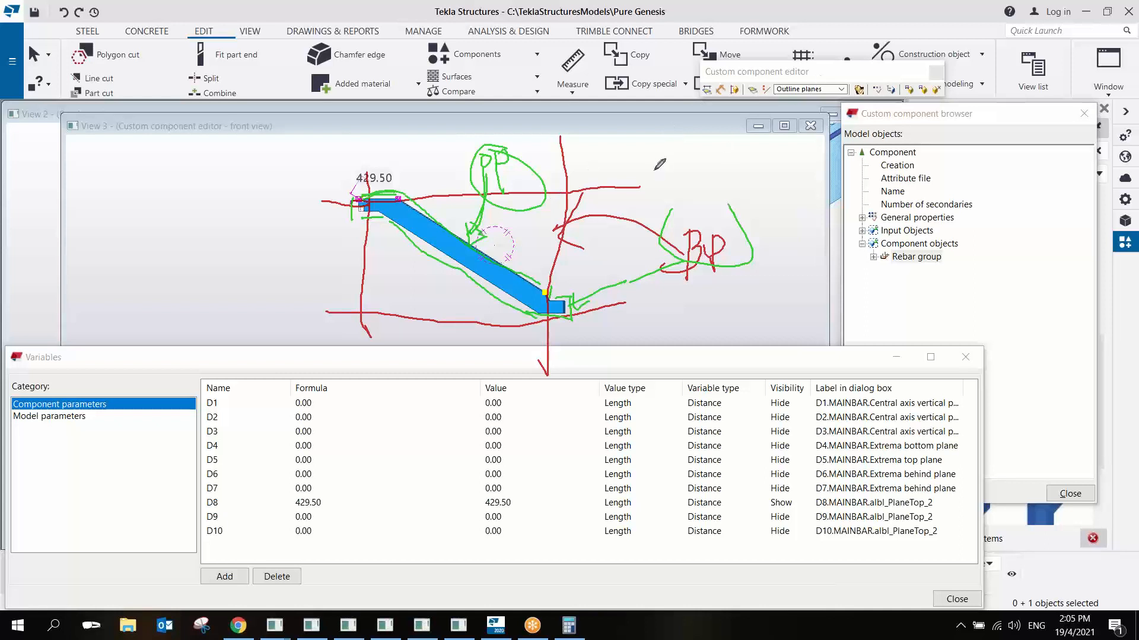
right_click(675, 174)
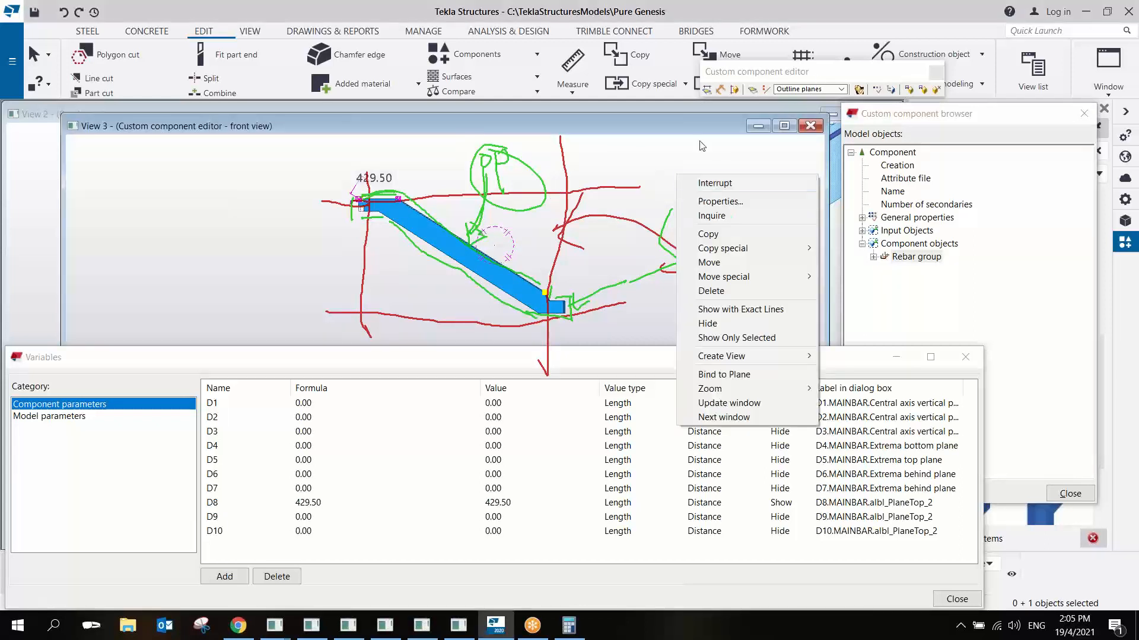
- Try to bind the rebar handle at the flight's lower end to the sloping top face with Bind to Plane
left_click(756, 10)
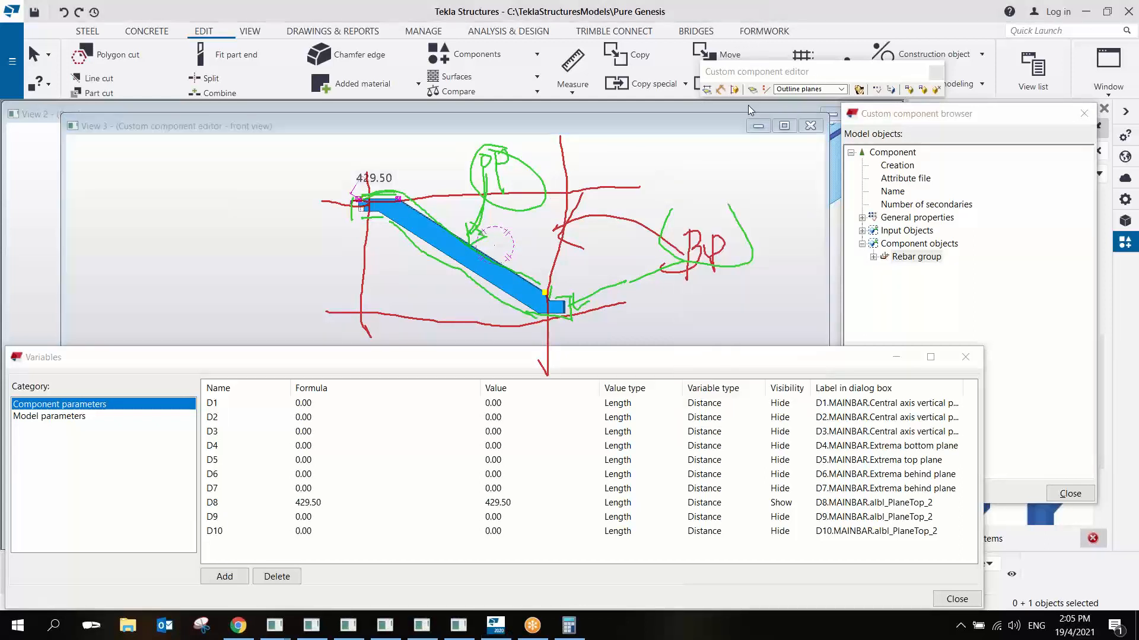
scroll(496, 285, "up", 5)
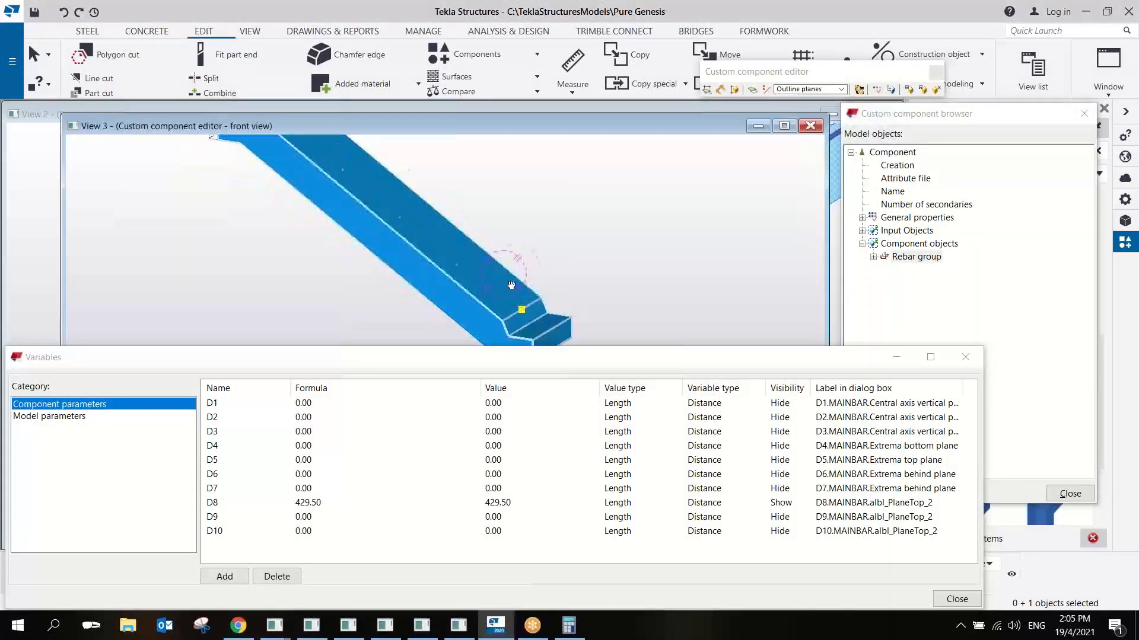
scroll(557, 276, "down", 2)
scroll(559, 278, "up", 2)
right_click(560, 279)
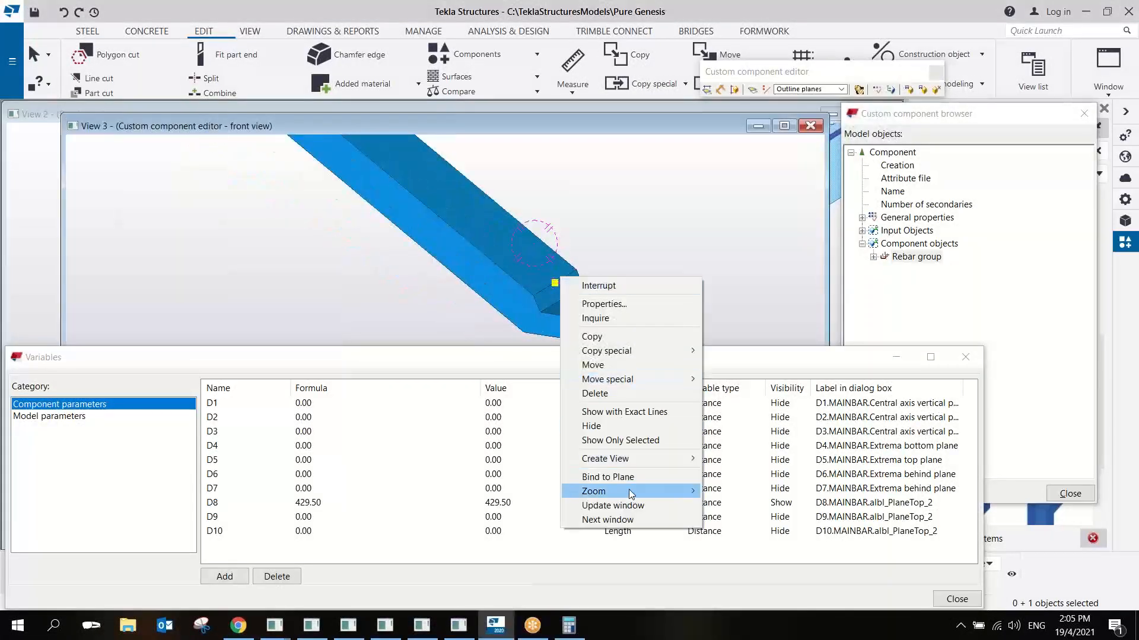
left_click(608, 477)
left_click(524, 246)
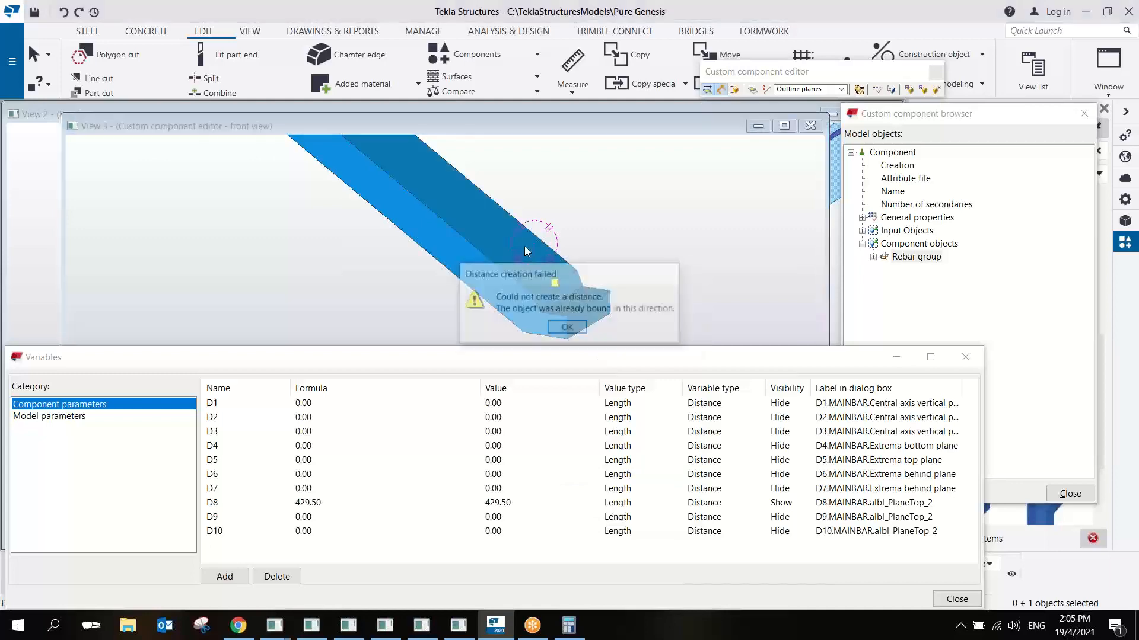
left_click(570, 329)
scroll(560, 284, "up", 3)
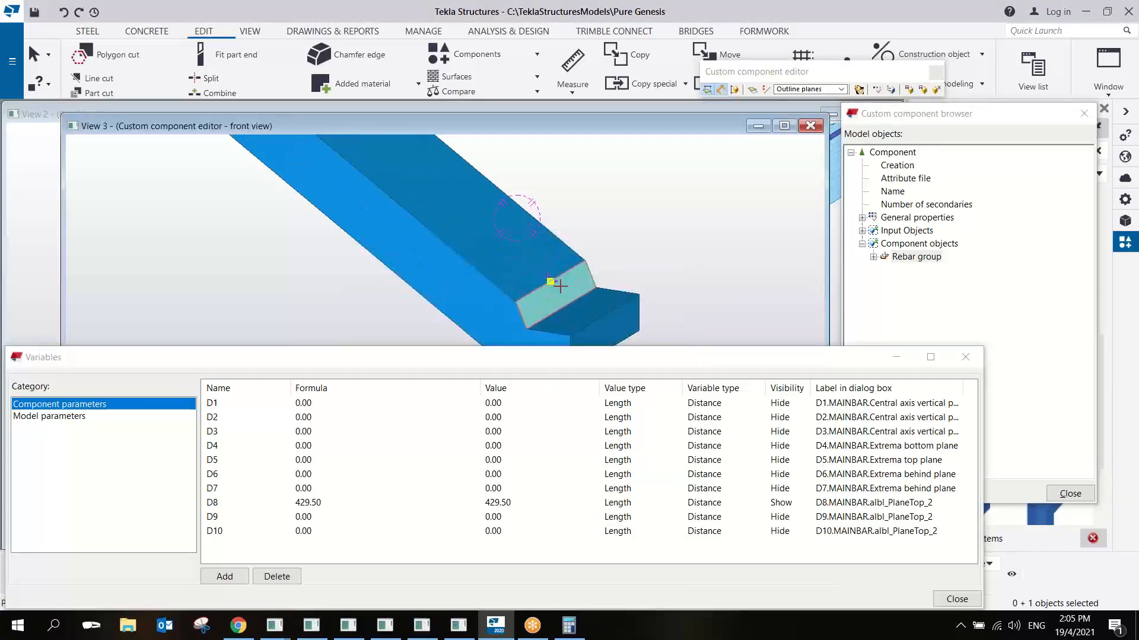
right_click(610, 193)
left_click(633, 199)
- Bind the rebar handle at the flight's lower end to the short steep face between the sloping top and the lower landing
scroll(620, 215, "down", 2)
key("ctrl+2")
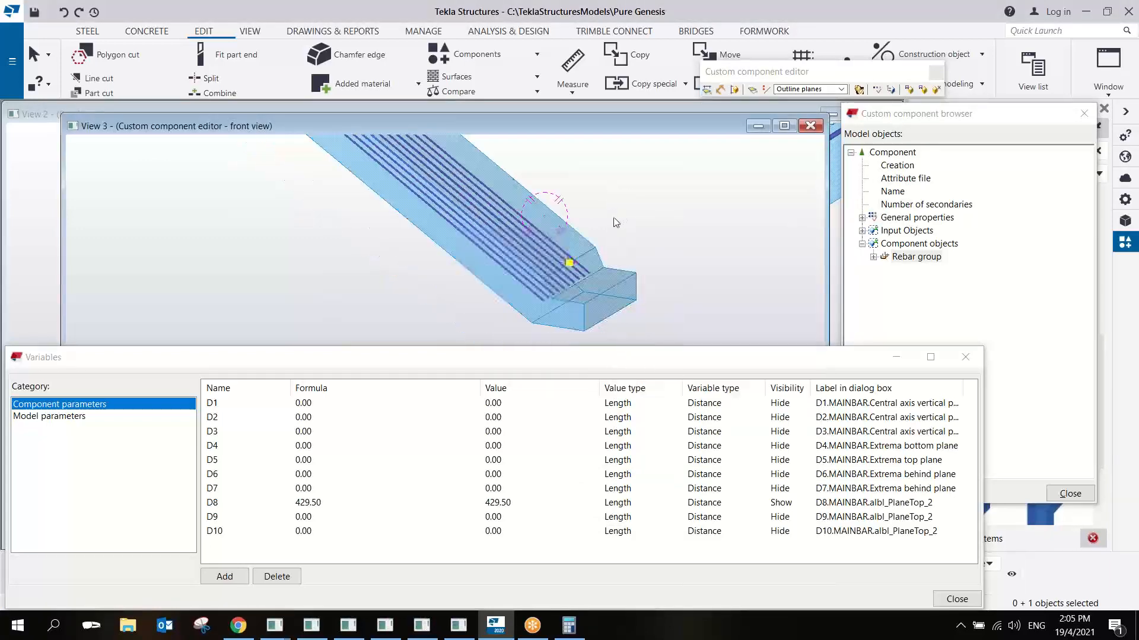
scroll(575, 257, "up", 2)
middle_click_drag(576, 257, 655, 158)
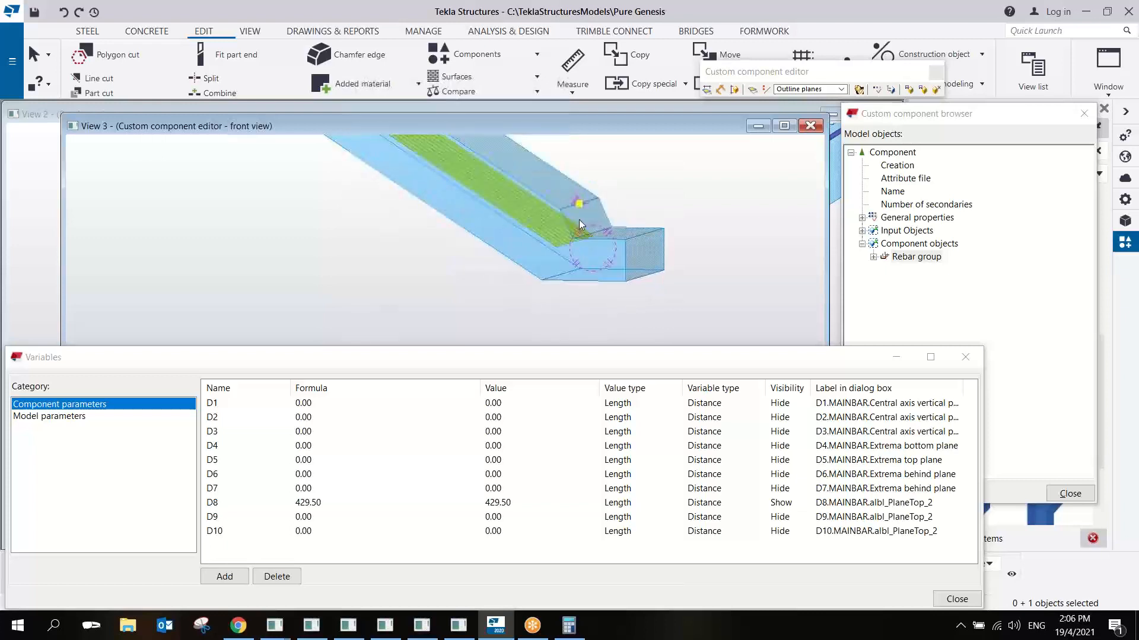
right_click(581, 206)
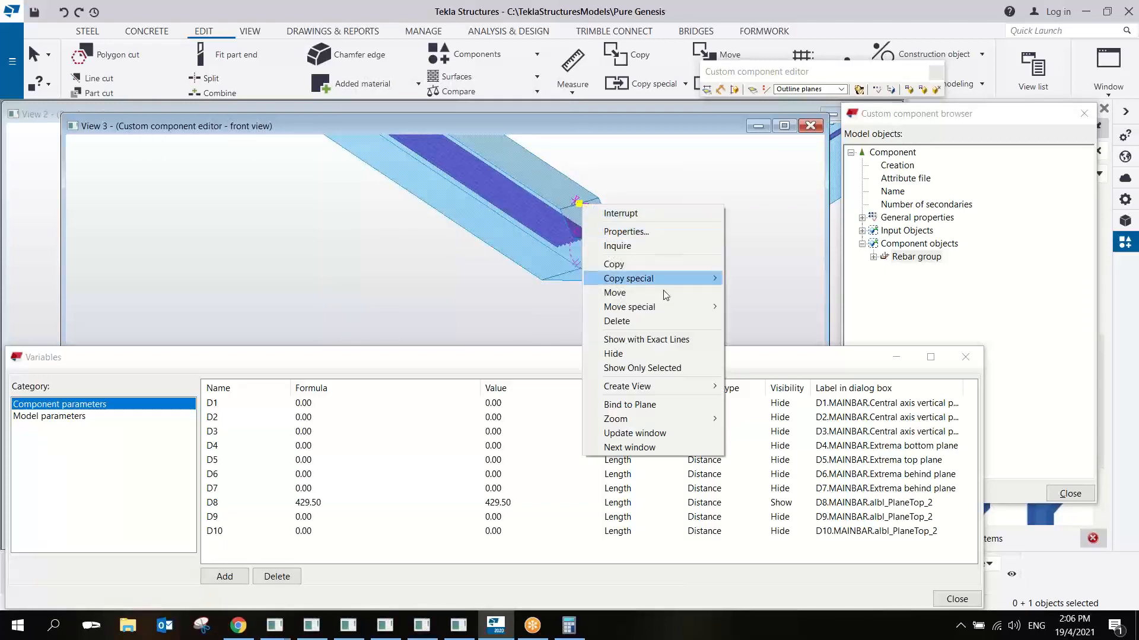
left_click(668, 406)
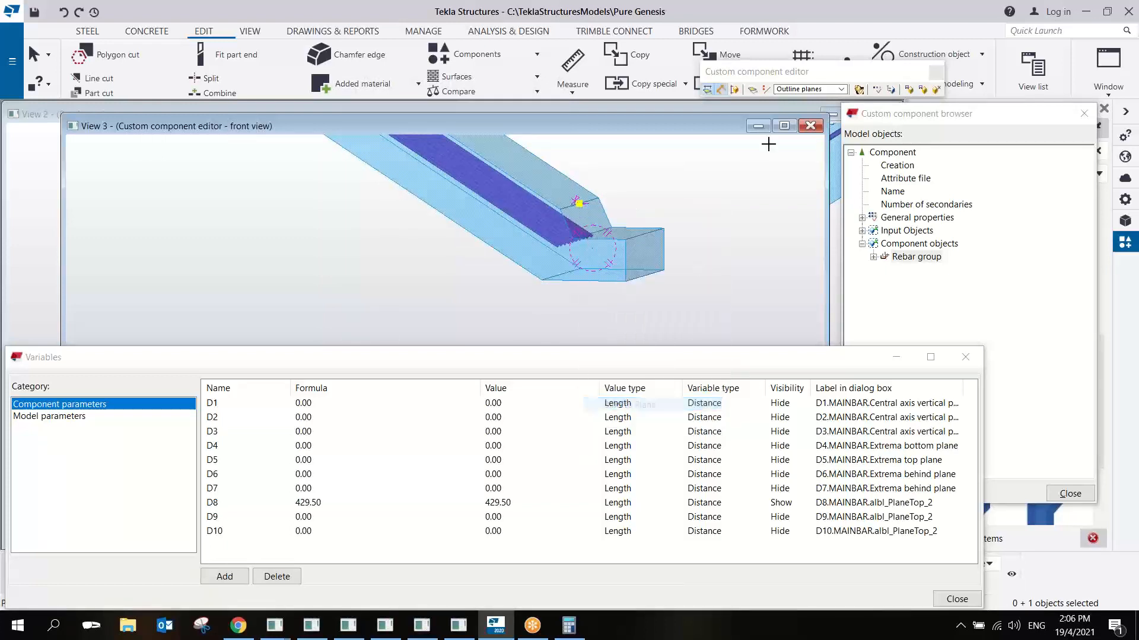
left_click(587, 210)
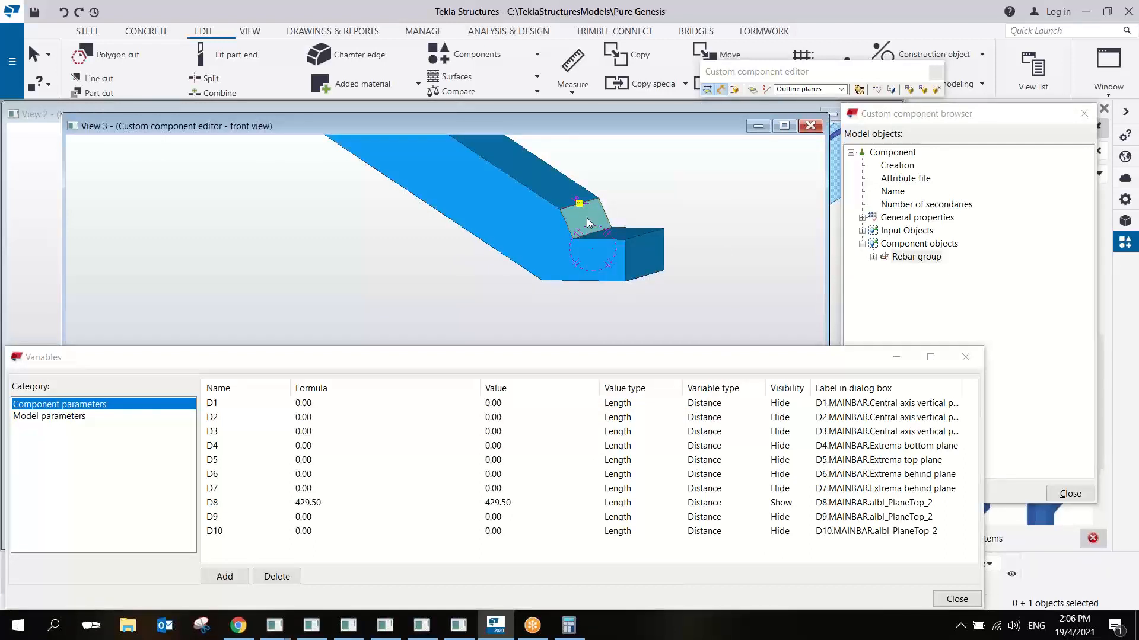
right_click(669, 231)
left_click(676, 216)
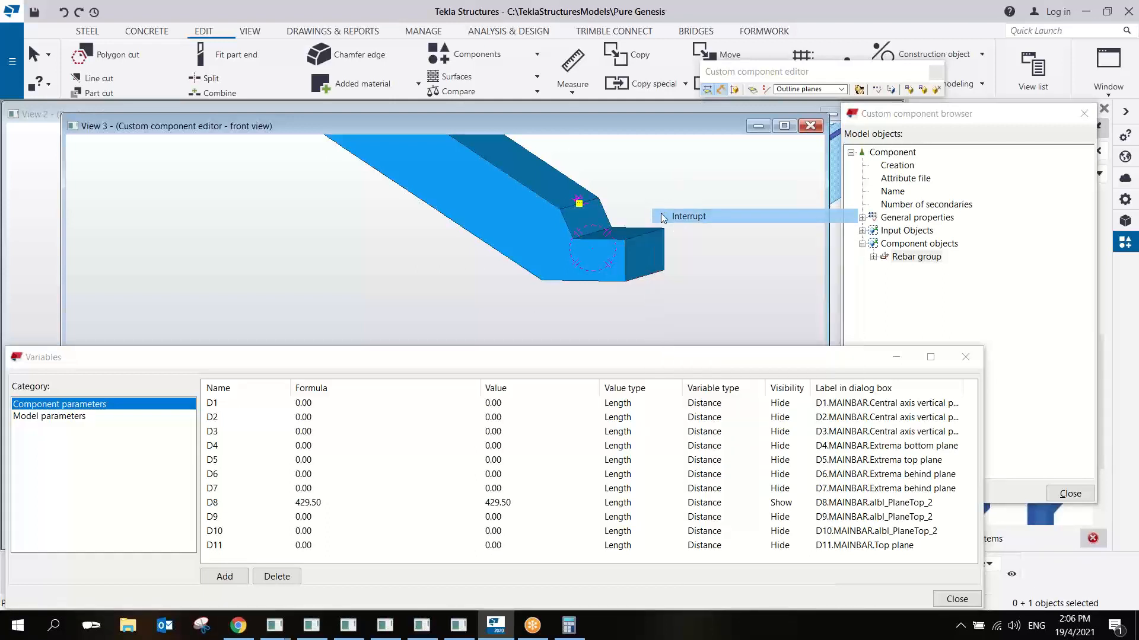
- Display the stair as transparent and examine the rebar group from the flight's lower end up to the upper landing
left_click(321, 503)
left_click(543, 274)
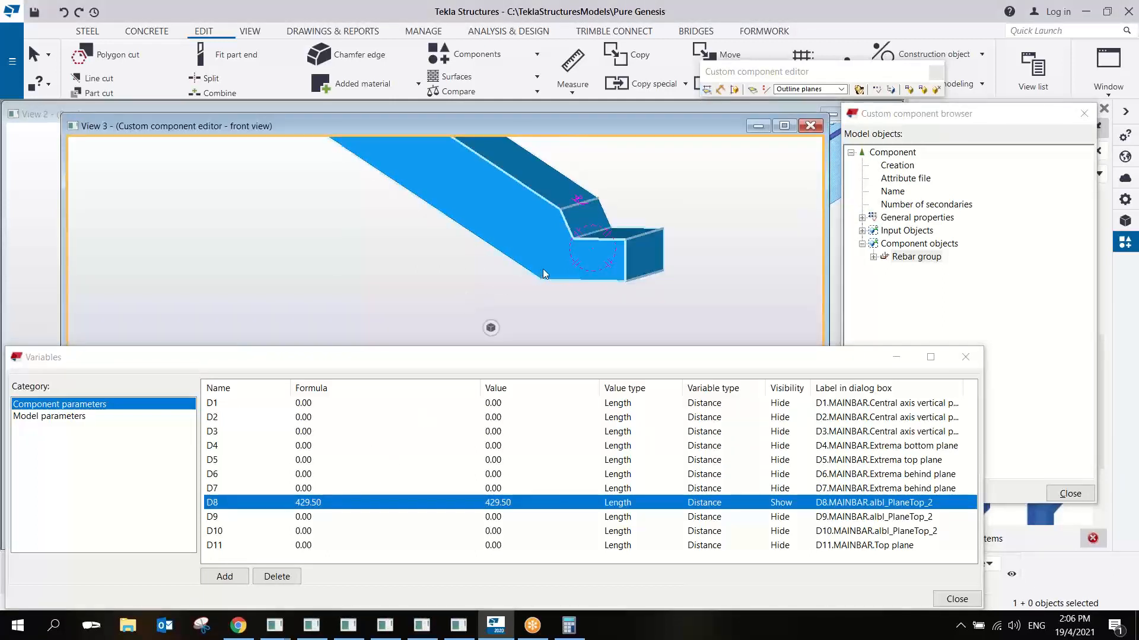
middle_click_drag(547, 248, 574, 236, "ctrl")
scroll(574, 236, "down", 3)
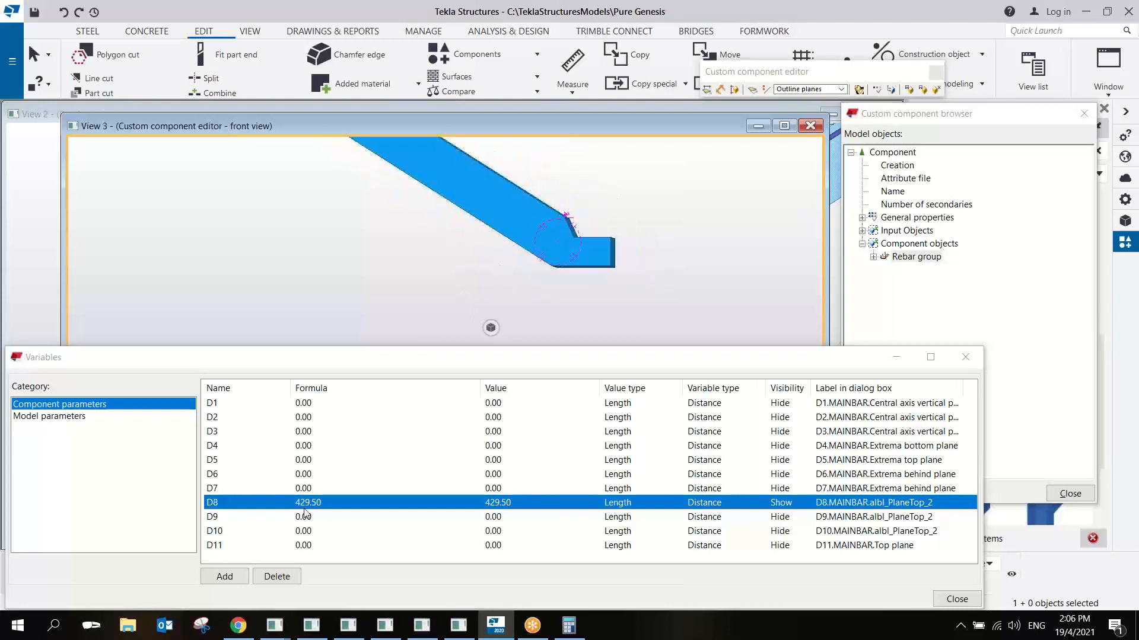
middle_click_drag(489, 307, 433, 229, "ctrl")
scroll(430, 211, "up", 1)
key("ctrl+2")
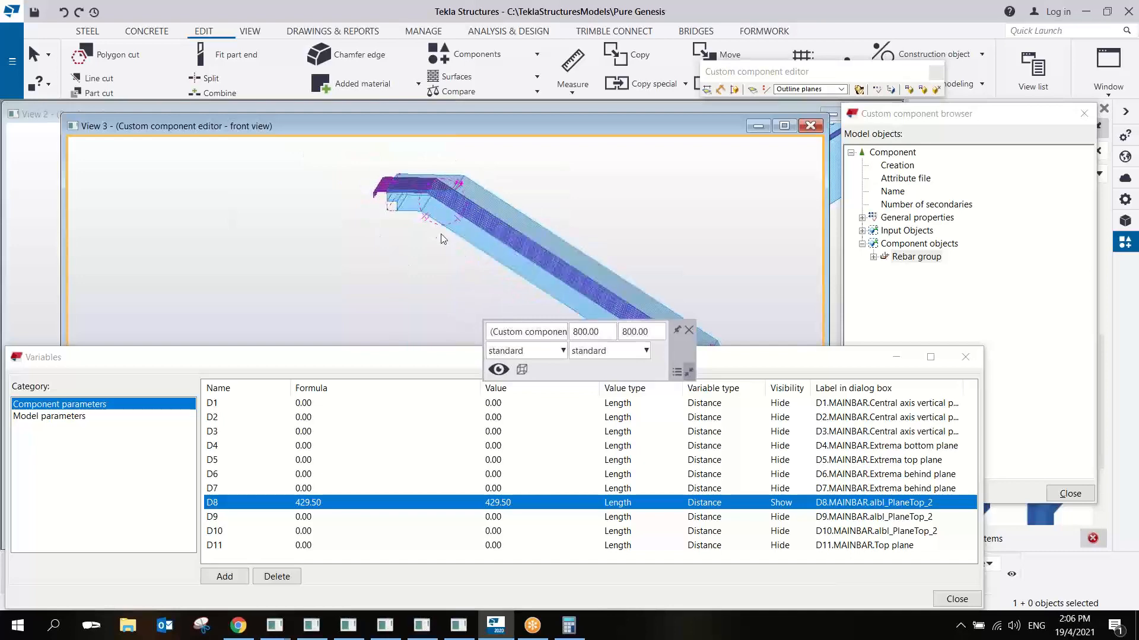
scroll(429, 178, "up", 4)
- Delete the distance variable D8 that binds the rebar group at the upper landing
left_click(312, 502)
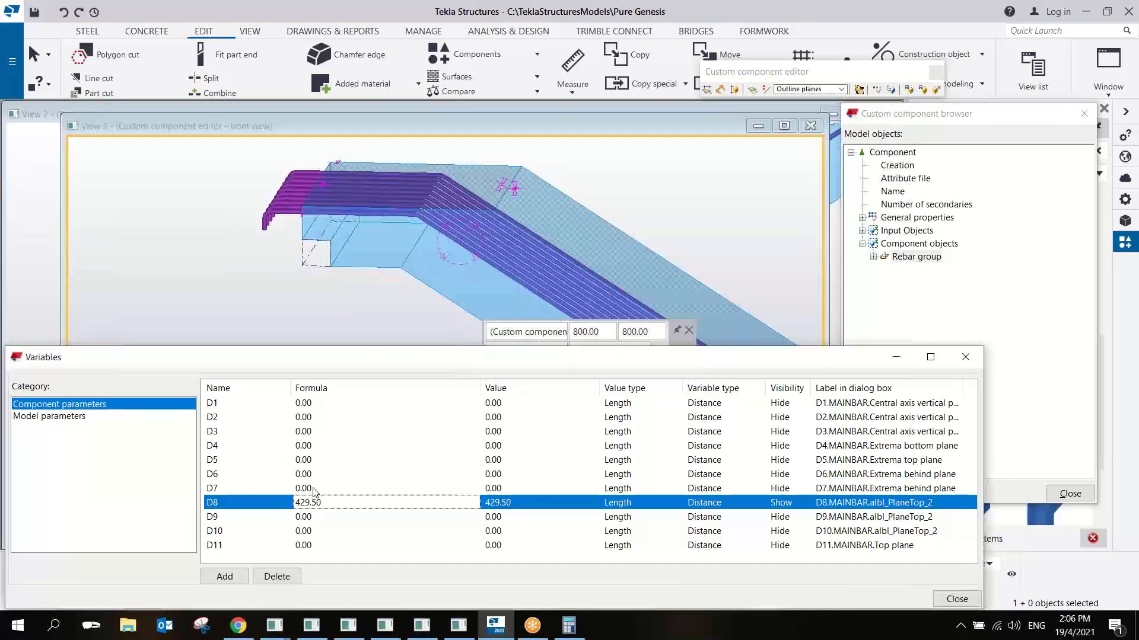
left_click(312, 493)
left_click(317, 504)
scroll(341, 266, "down", 2)
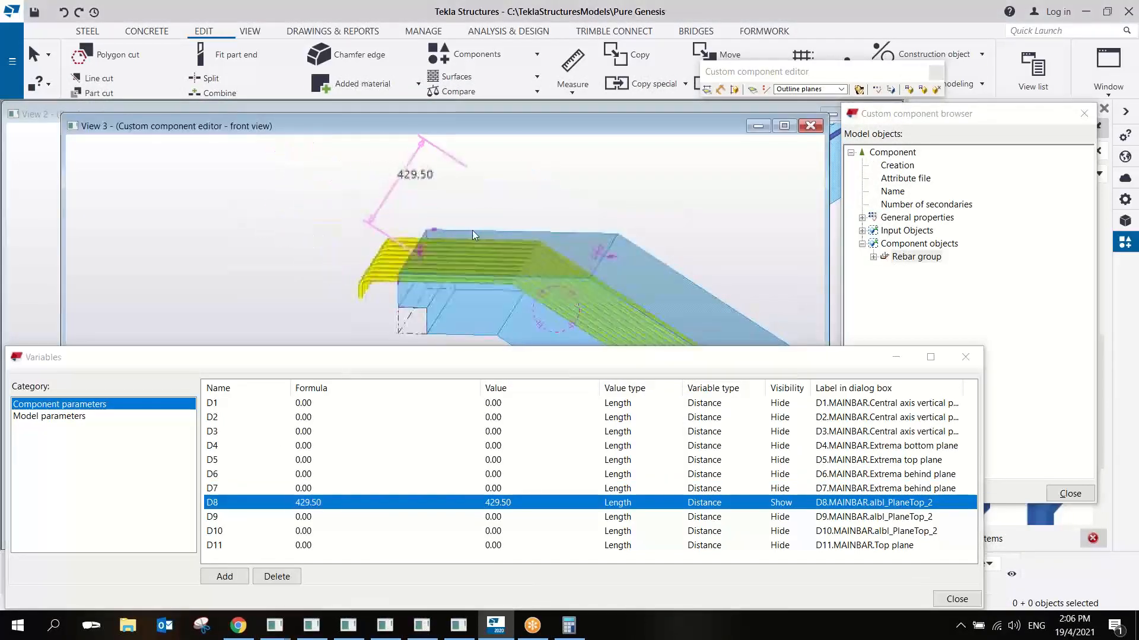
scroll(482, 218, "down", 2)
middle_click_drag(515, 215, 493, 198, "ctrl")
scroll(493, 198, "down", 3)
middle_click_drag(561, 251, 535, 242)
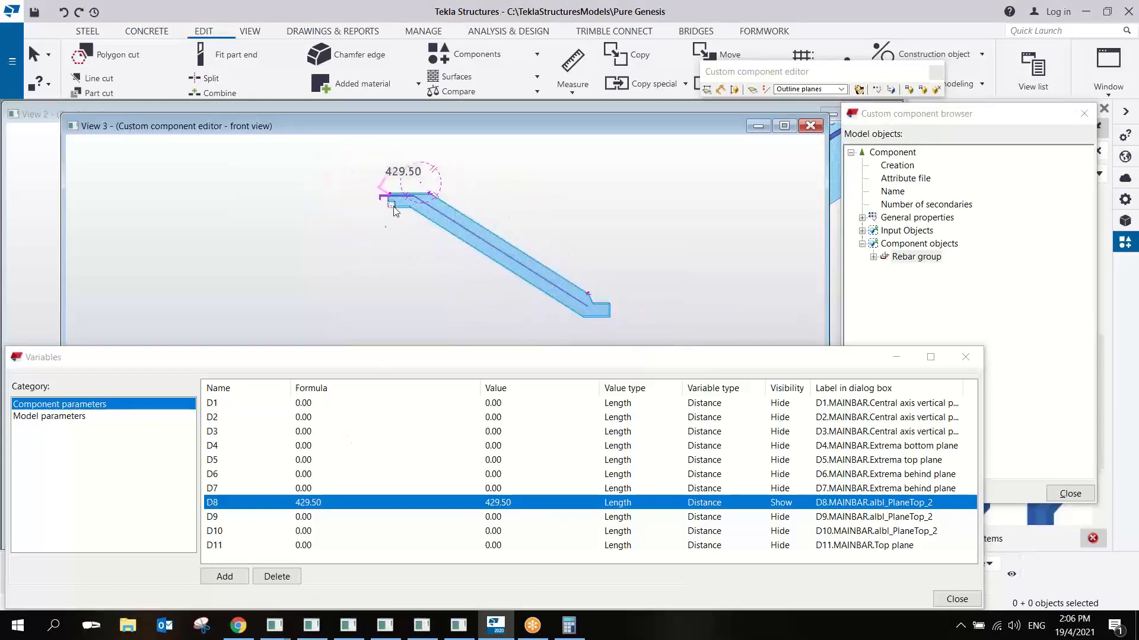
scroll(393, 206, "up", 5)
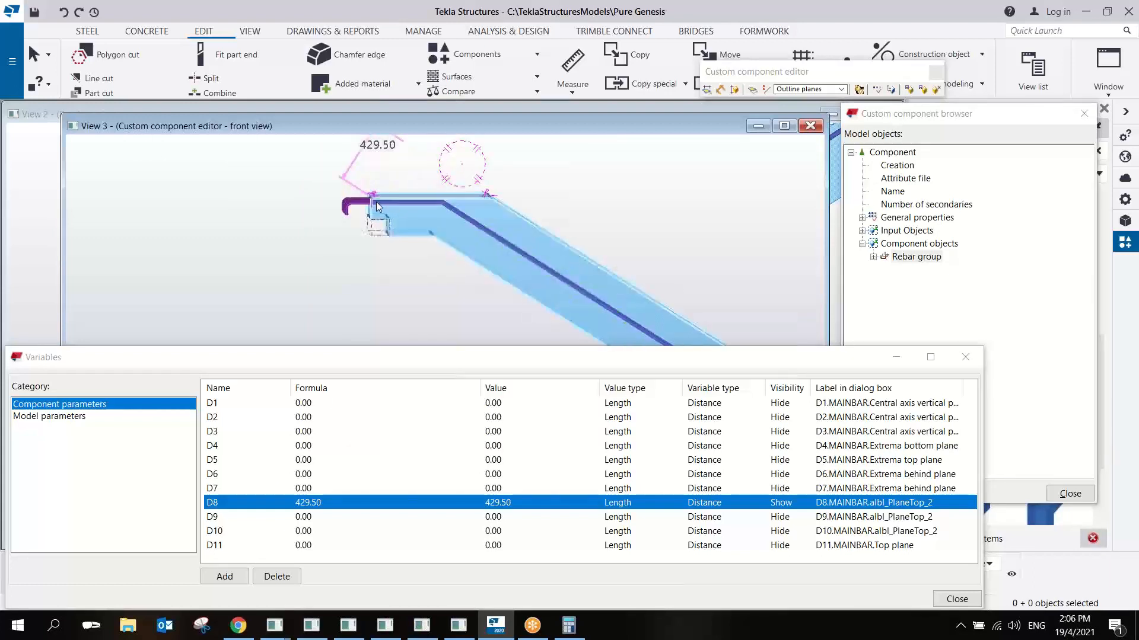
scroll(372, 232, "down", 2)
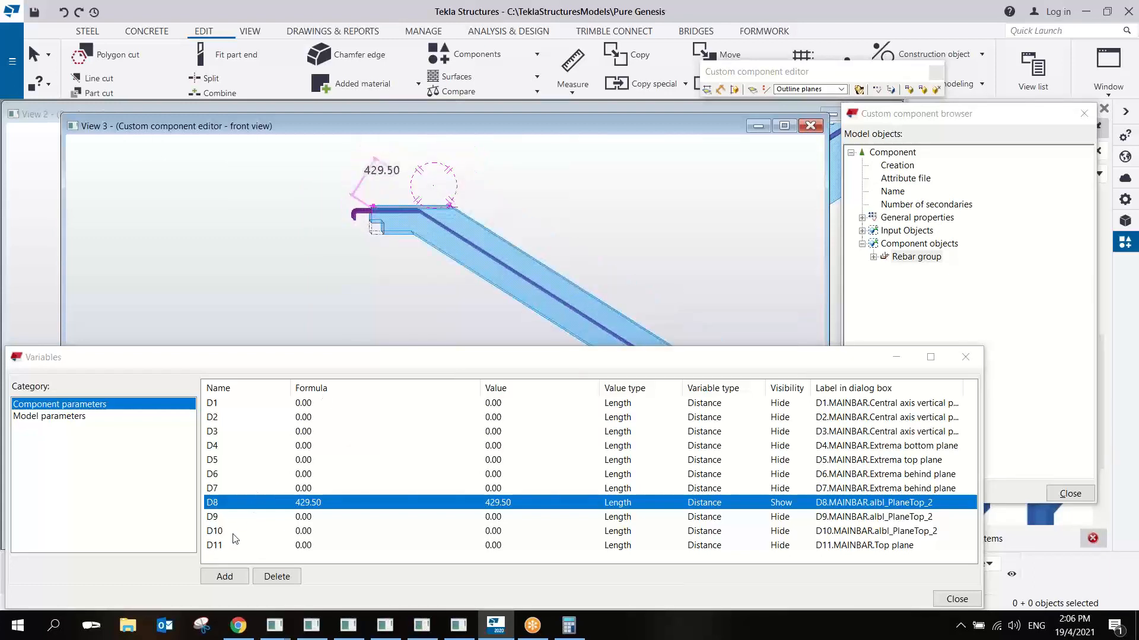
left_click(276, 577)
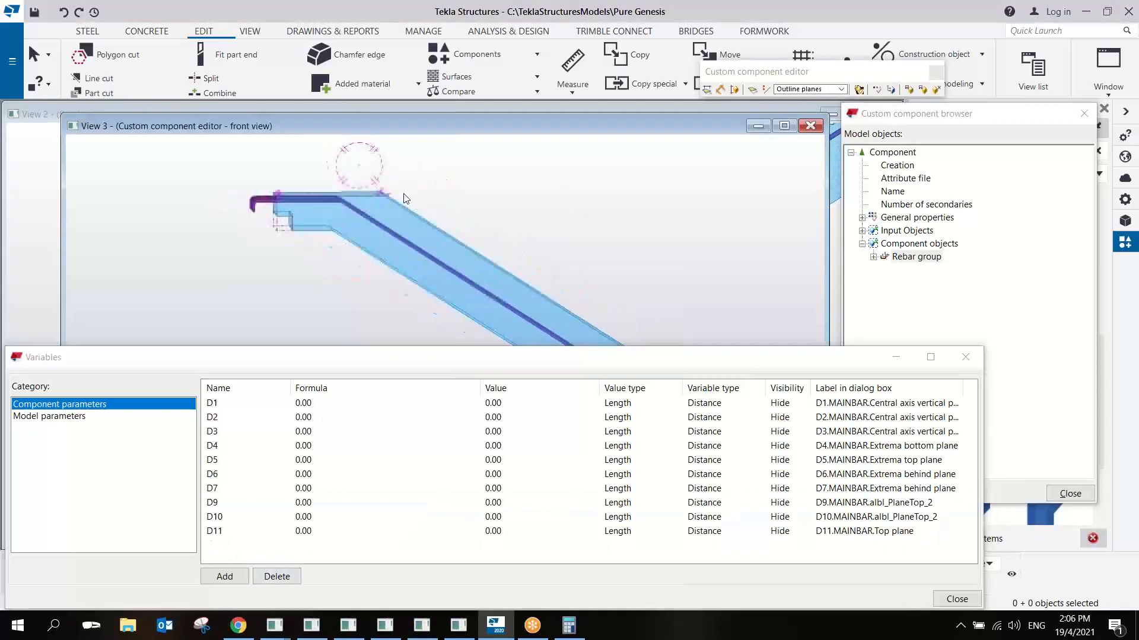
- Select the rebar group and examine its handles and bar lines from the upper landing to the flight's lower end
scroll(397, 212, "up", 3)
left_click(363, 180)
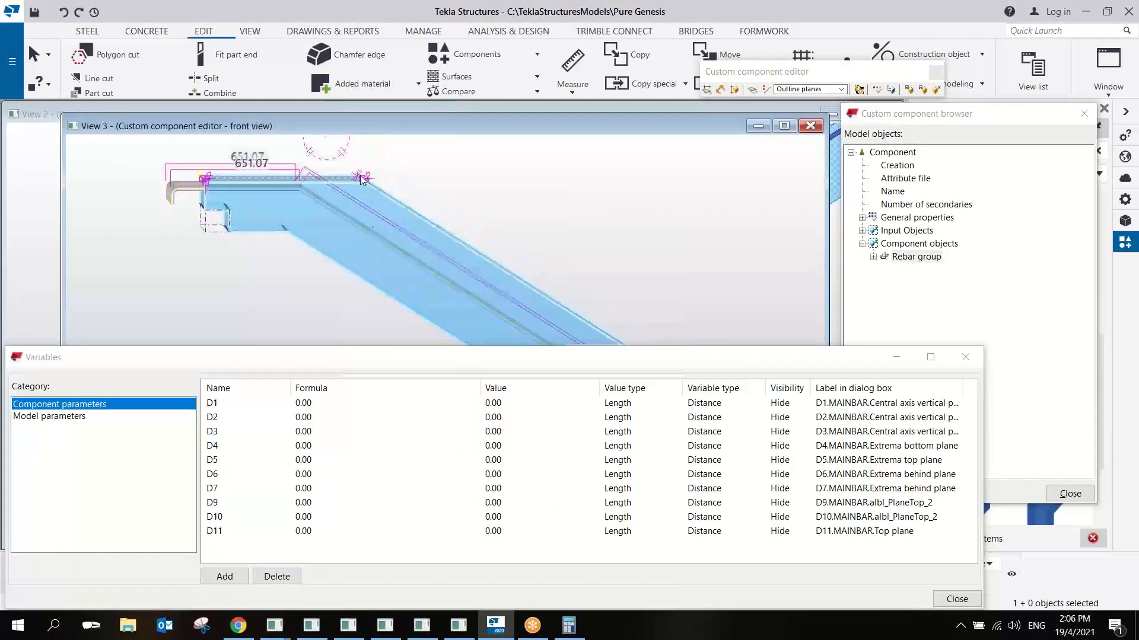
scroll(364, 178, "up", 4)
scroll(364, 178, "down", 2)
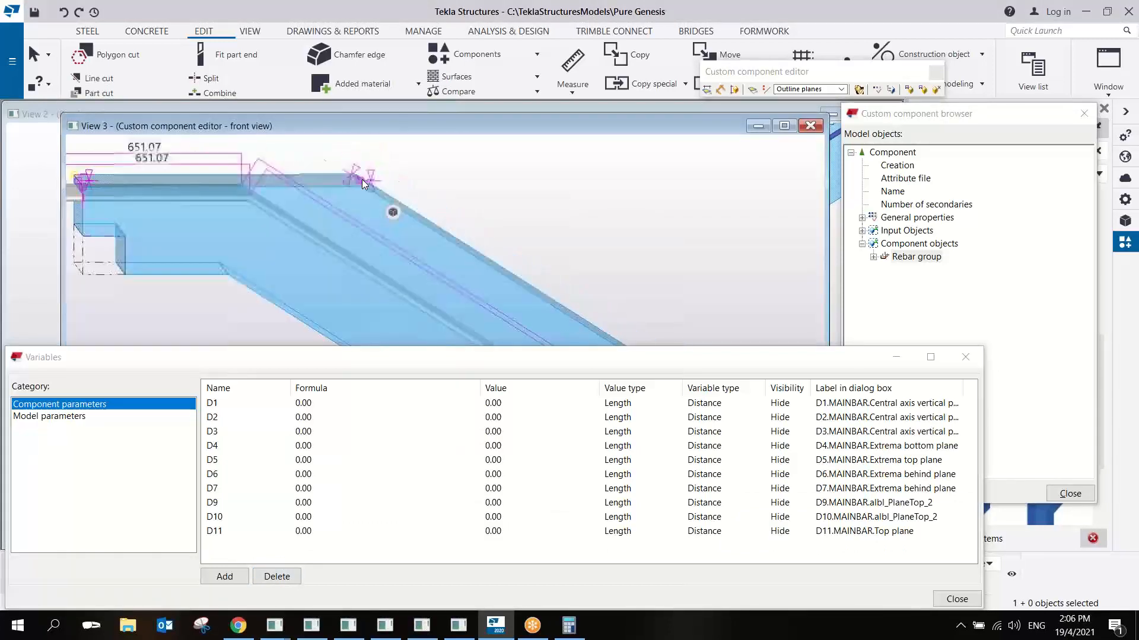
scroll(364, 178, "down", 4)
middle_click_drag(623, 314, 416, 191)
scroll(463, 252, "up", 7)
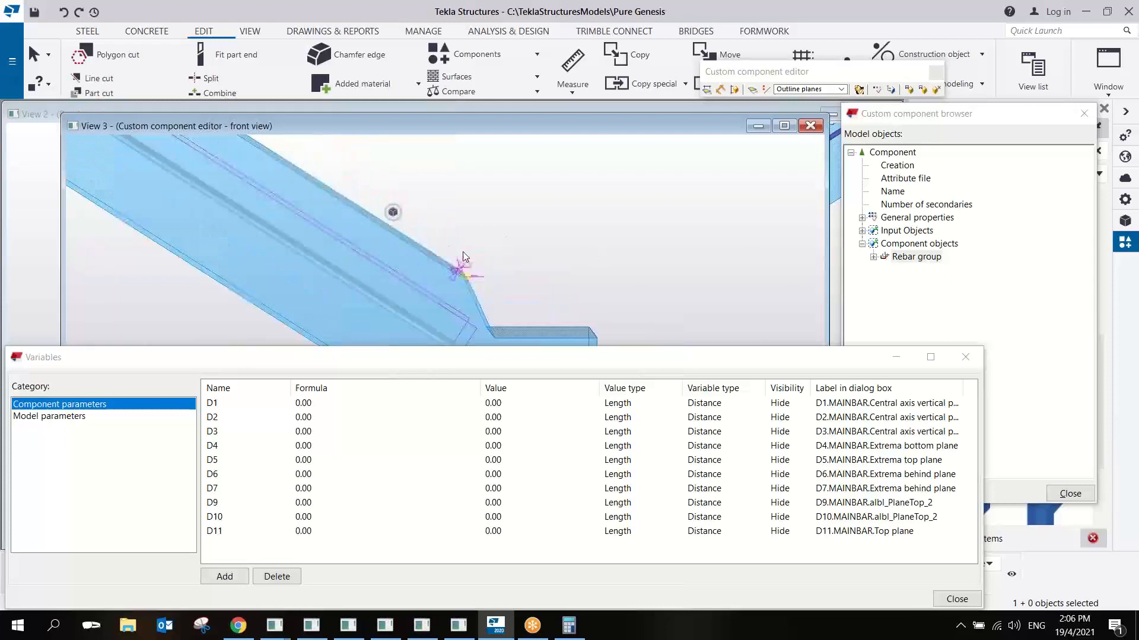
scroll(449, 277, "down", 2)
scroll(449, 278, "down", 5)
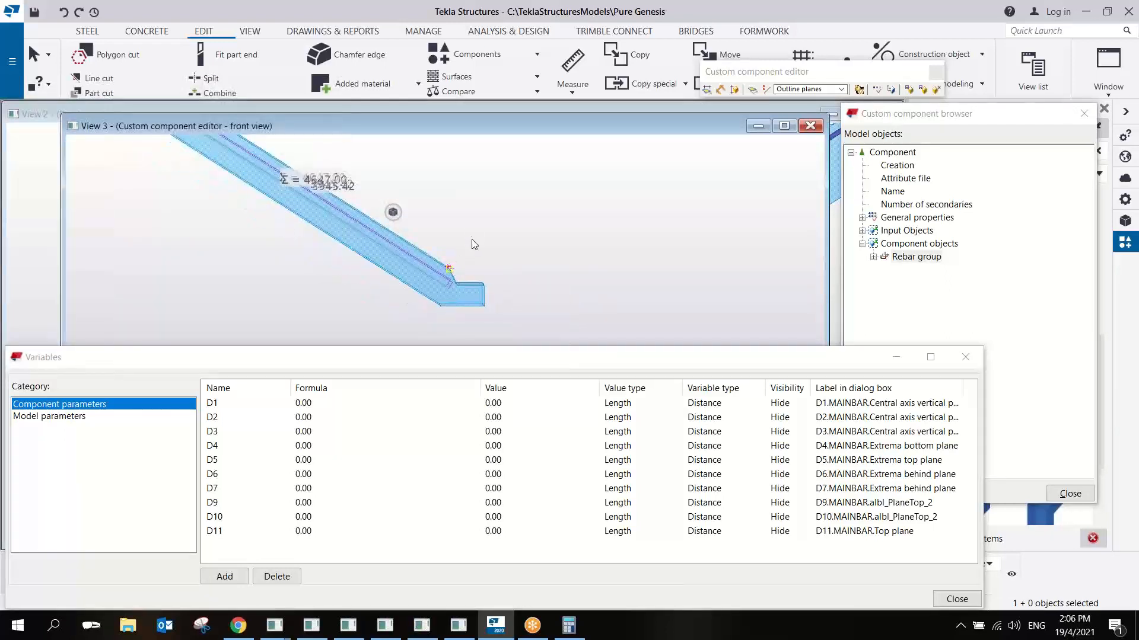
mouse_move(463, 229)
middle_mouse_down("ctrl")
mouse_move(429, 217)
mouse_move(450, 217)
middle_mouse_up("ctrl")
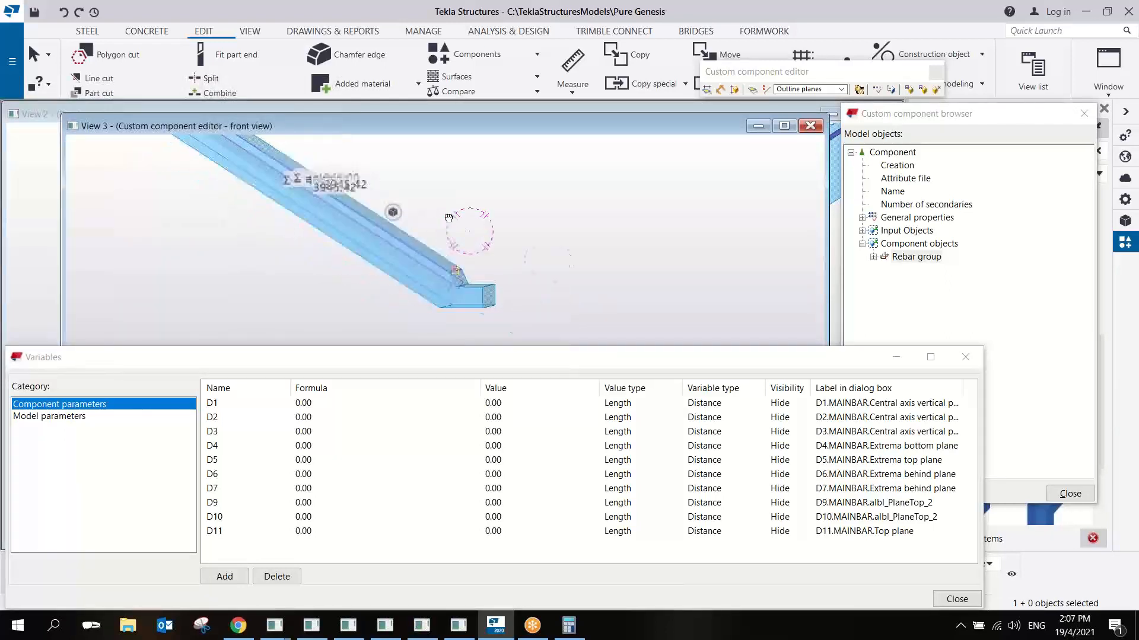
middle_click_drag(378, 191, 525, 236)
left_click_drag(361, 185, 361, 201, "ctrl")
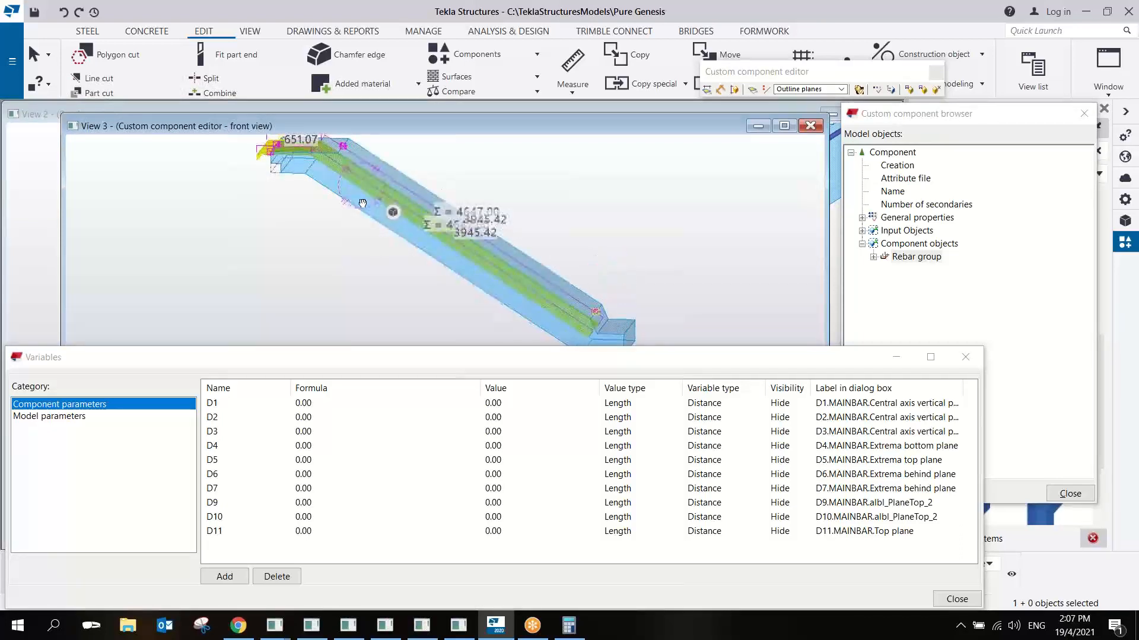
mouse_move(361, 202)
middle_mouse_down("ctrl")
mouse_move(344, 179)
mouse_move(364, 193)
middle_mouse_up("ctrl")
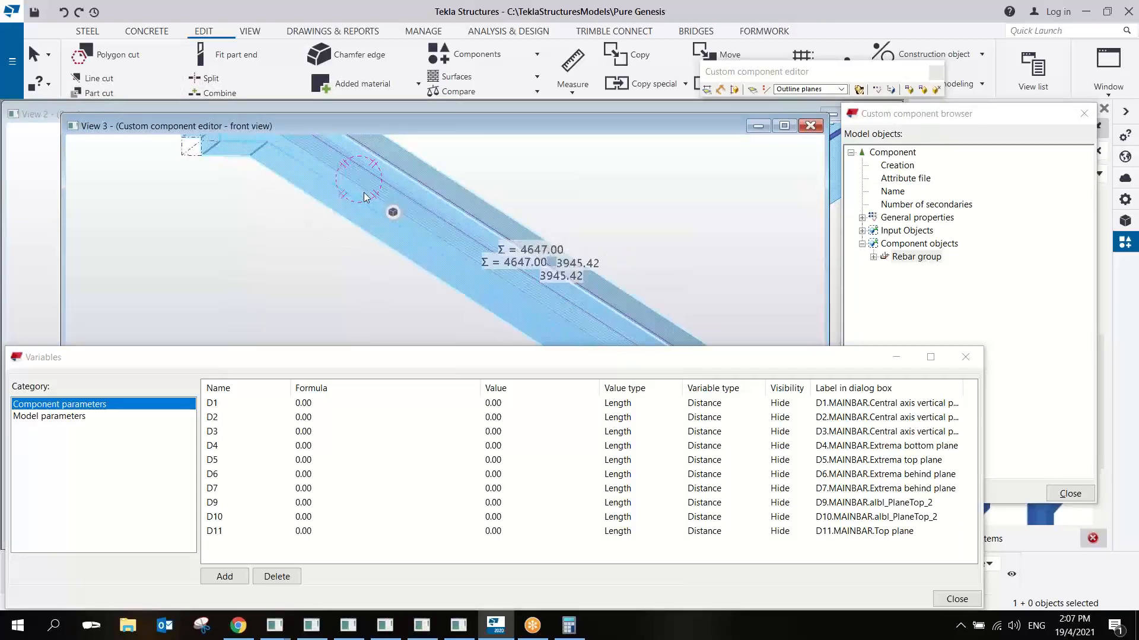
scroll(364, 192, "down", 2)
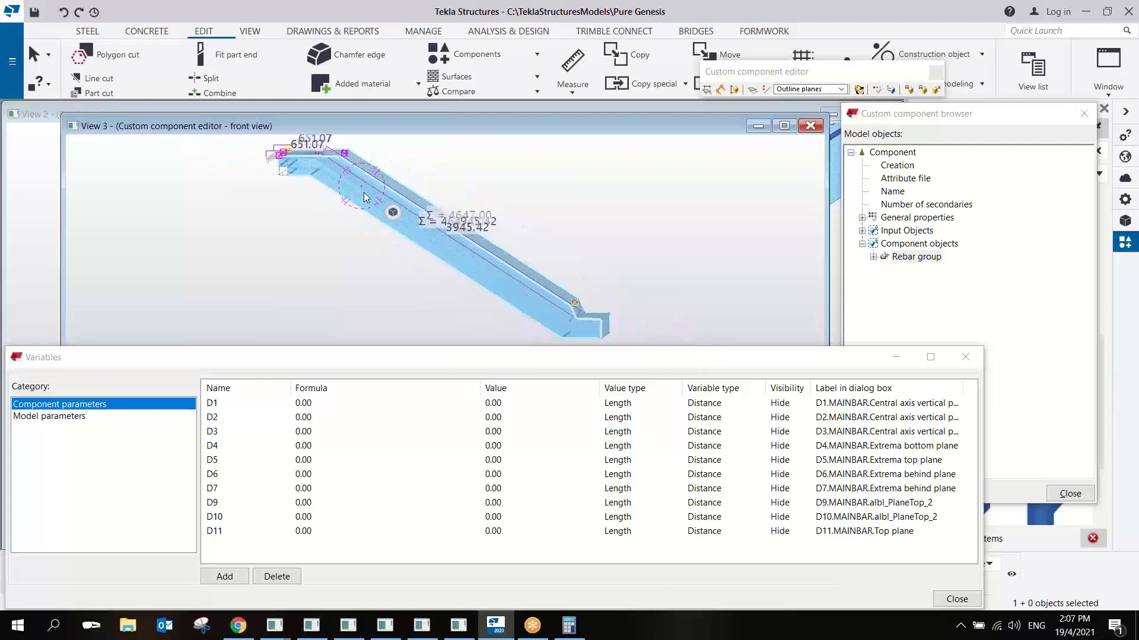
middle_click_drag(364, 189, 364, 178, "ctrl")
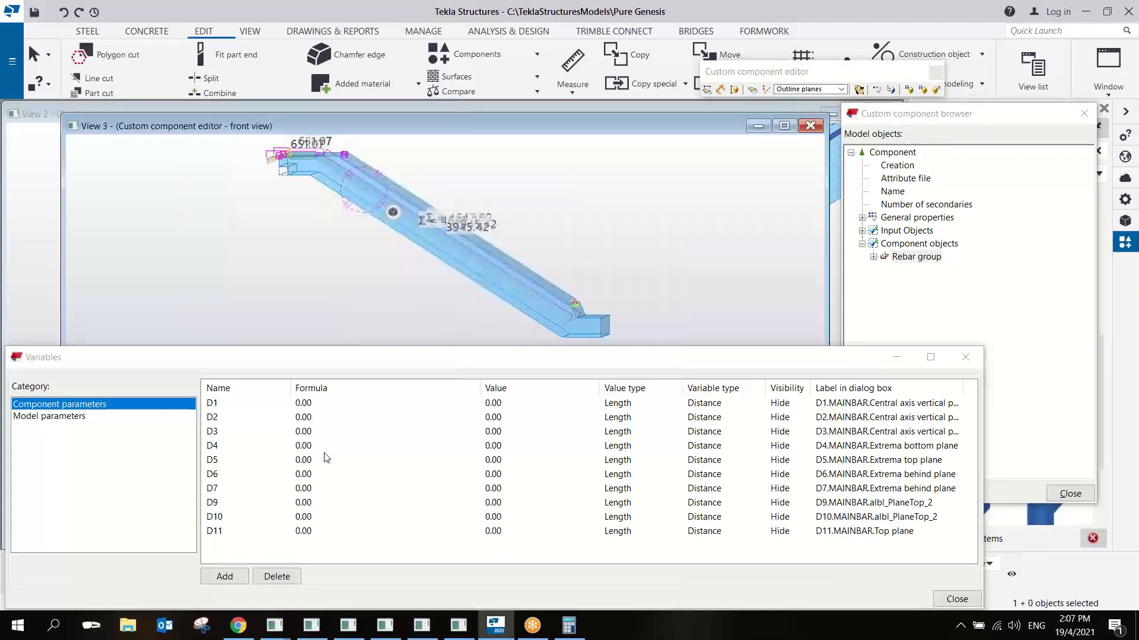
- Add a new component parameter and set its value type to Distance list
left_click(223, 576)
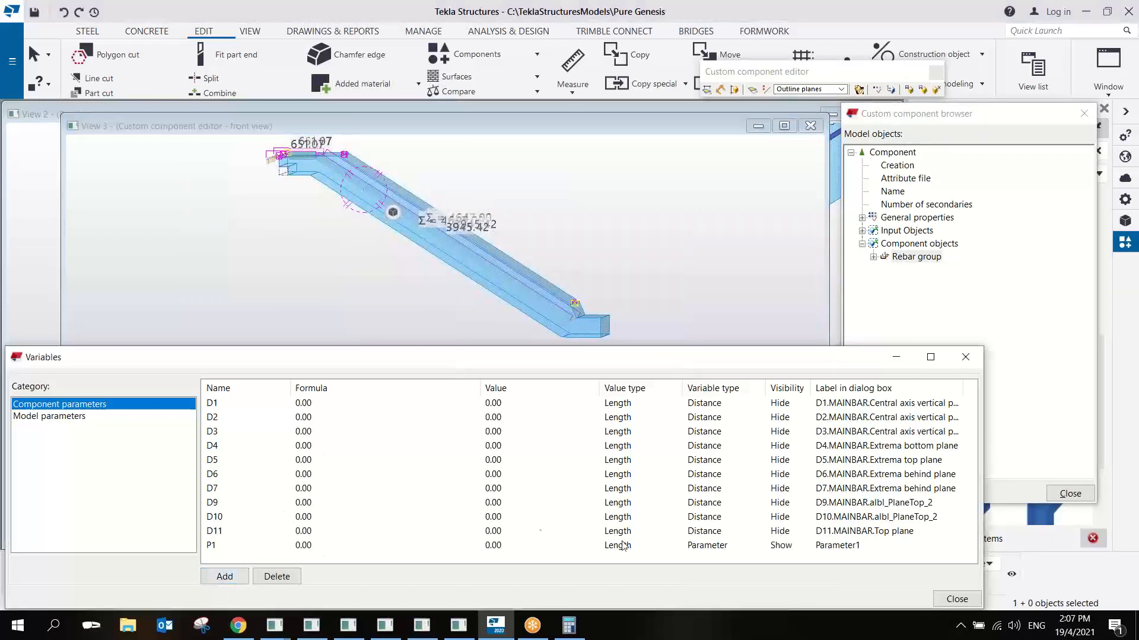
left_click(701, 546)
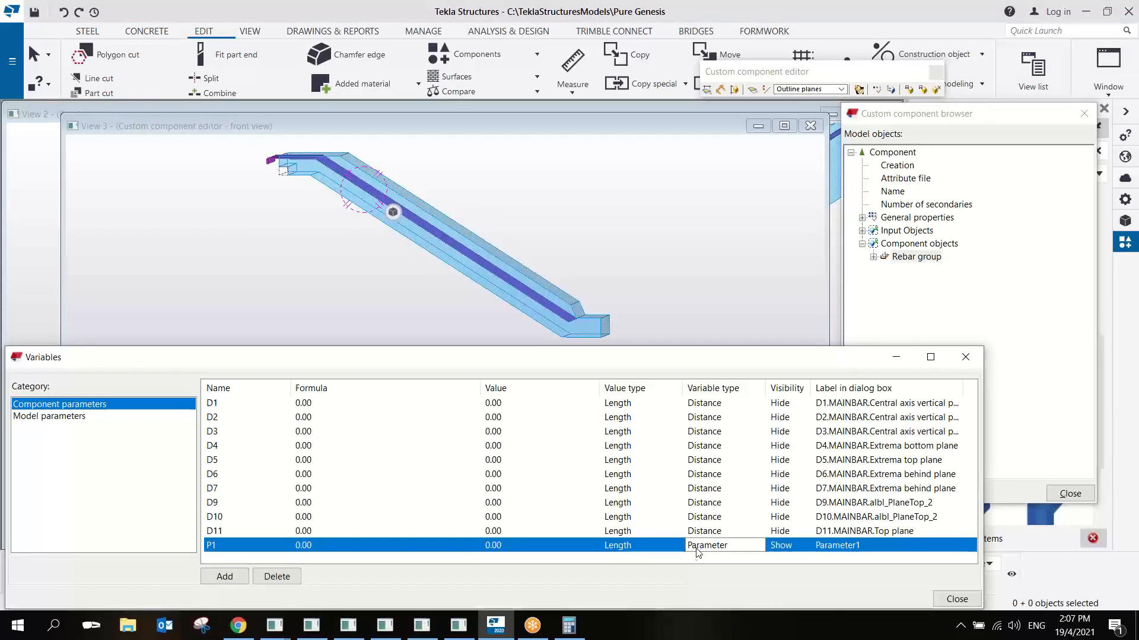
double_click(617, 547)
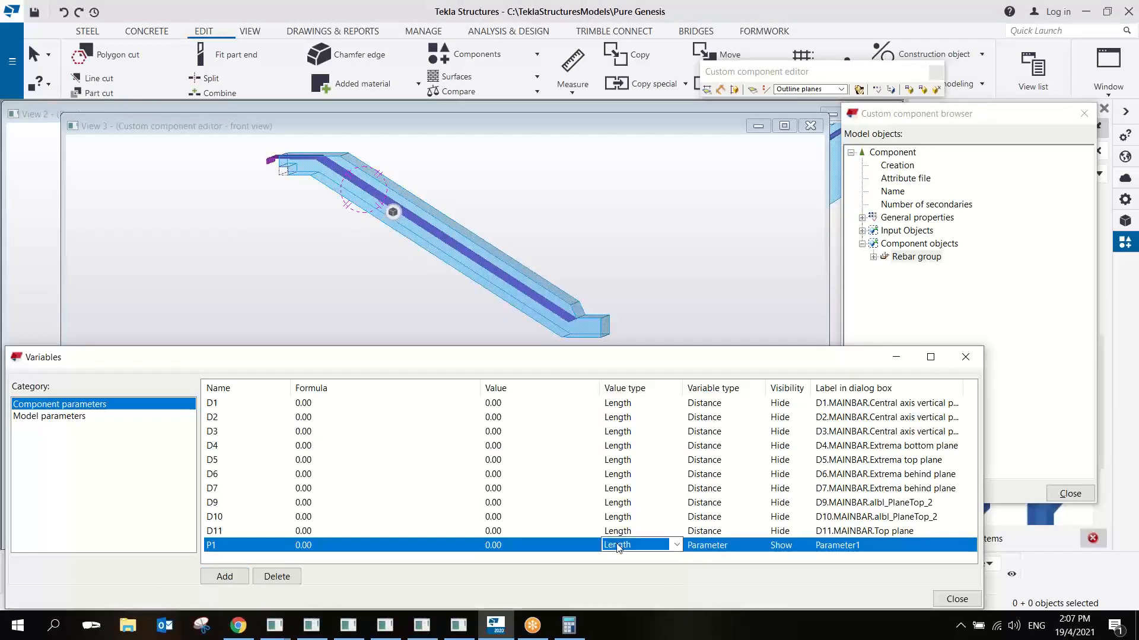
key("d")
- Set the new parameter P1's formula to 170 25 and its dialog label to on Plane
left_click(315, 546)
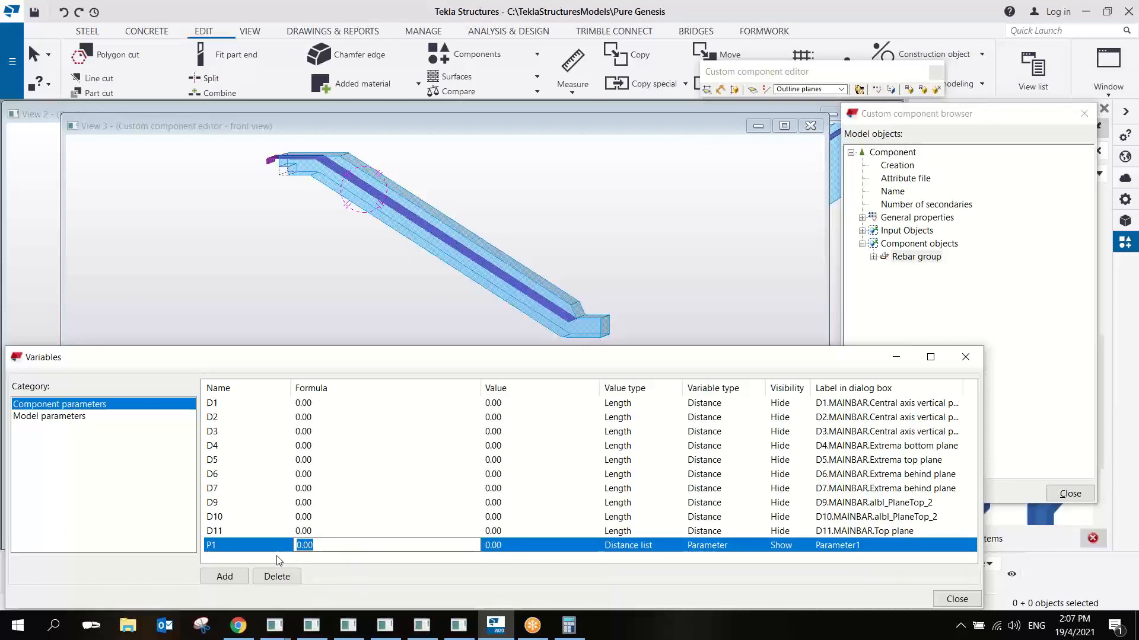
type("170")
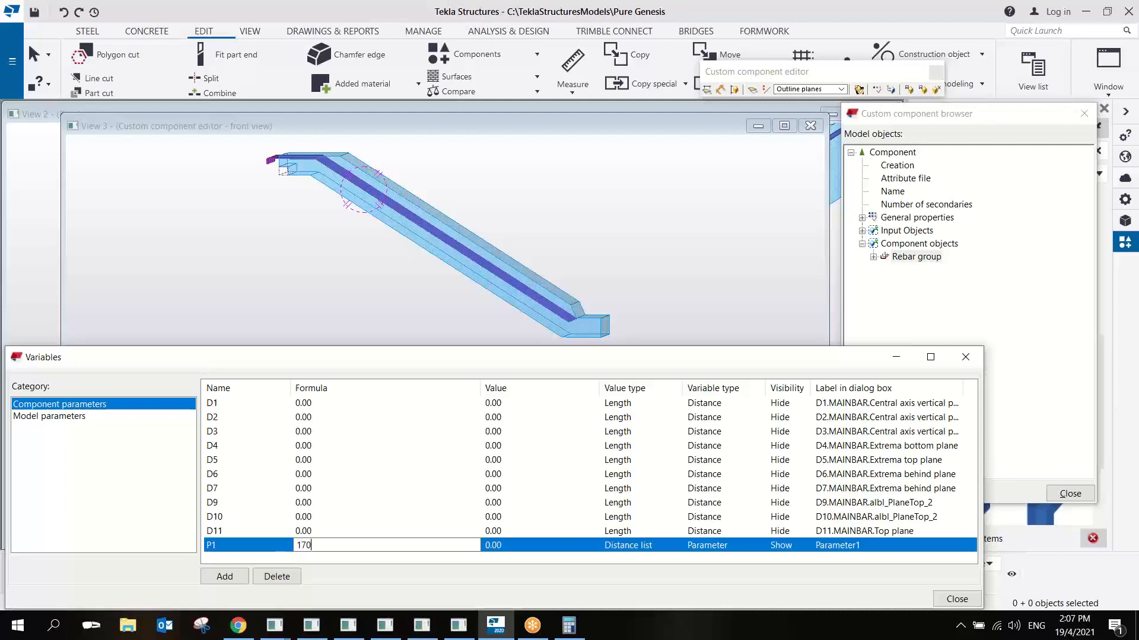
type(" 25")
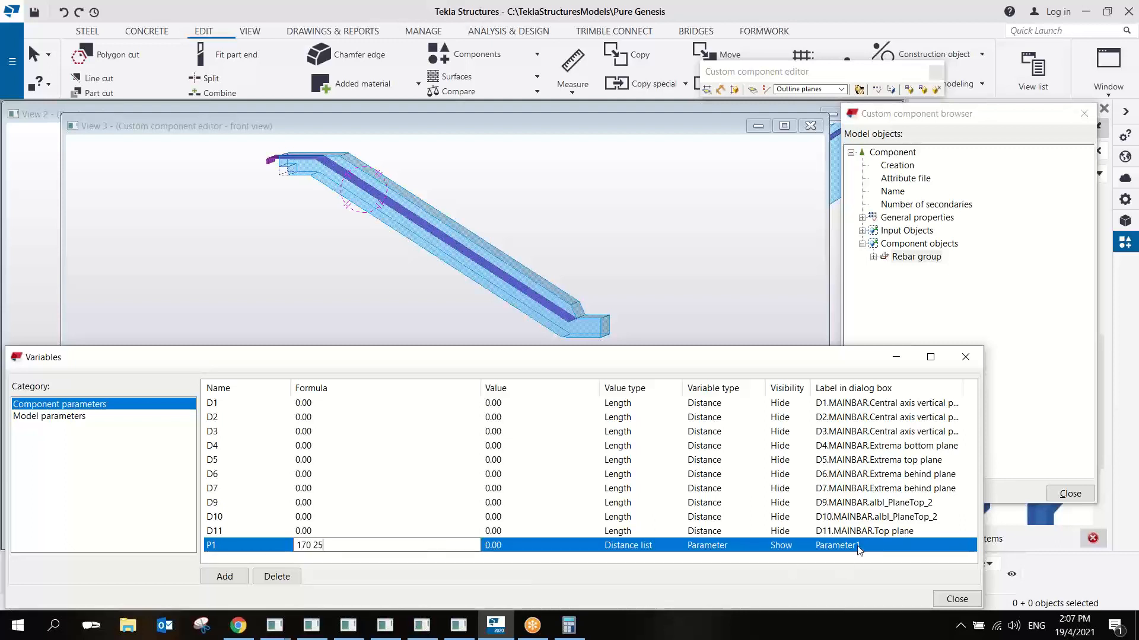
left_click_drag(865, 545, 795, 555)
type("on Plane")
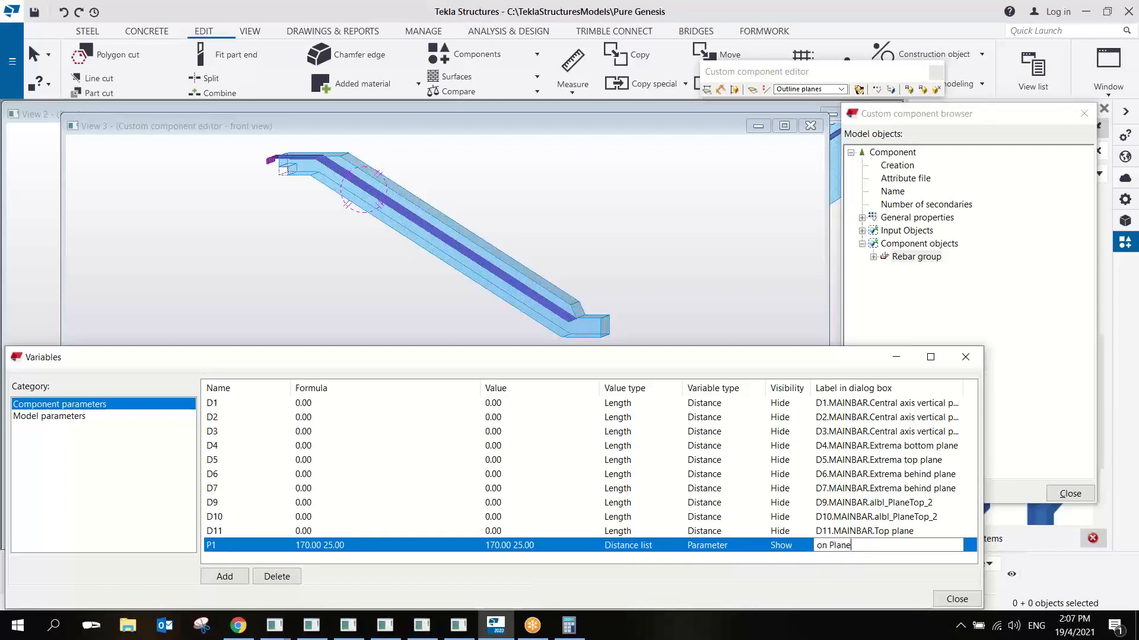
- Change the first distance in P1's formula to 195, keeping 25 as the second
left_click(305, 546)
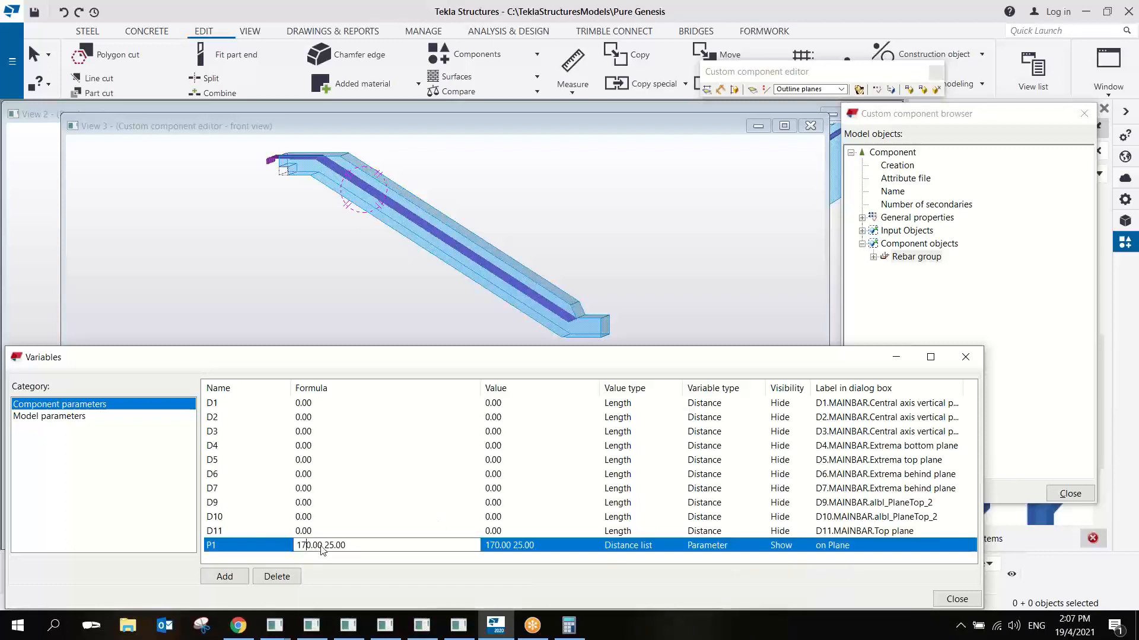
key("shift+Home")
type("195")
key("Return")
- Select the rebar group in the component view and refresh the component browser to locate it
left_click(214, 547)
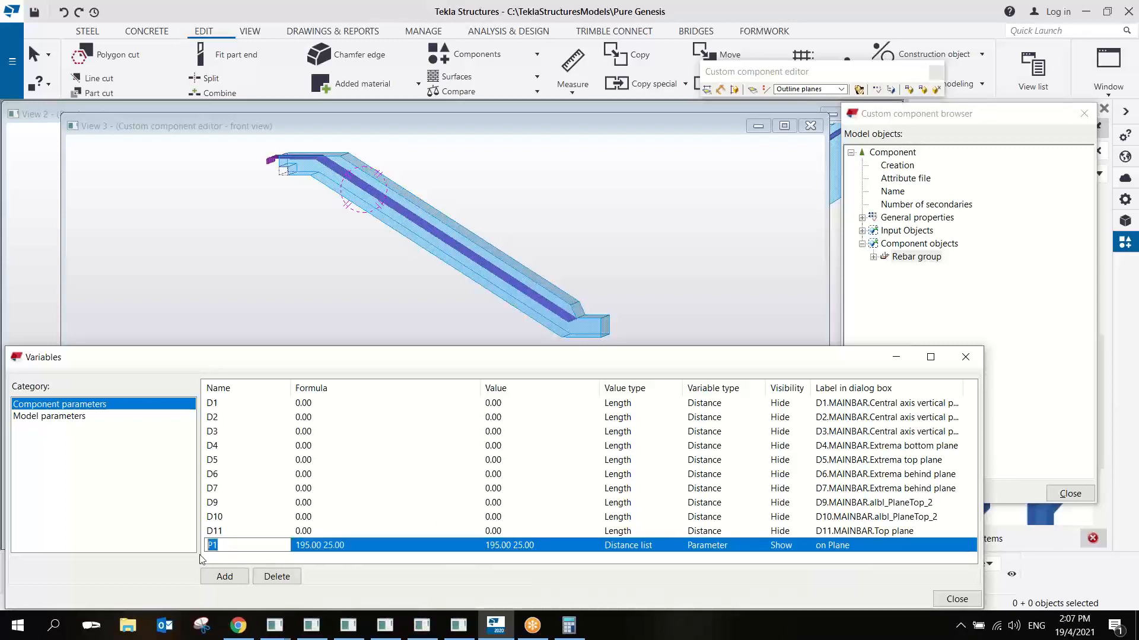
left_click(509, 271)
left_click(937, 300)
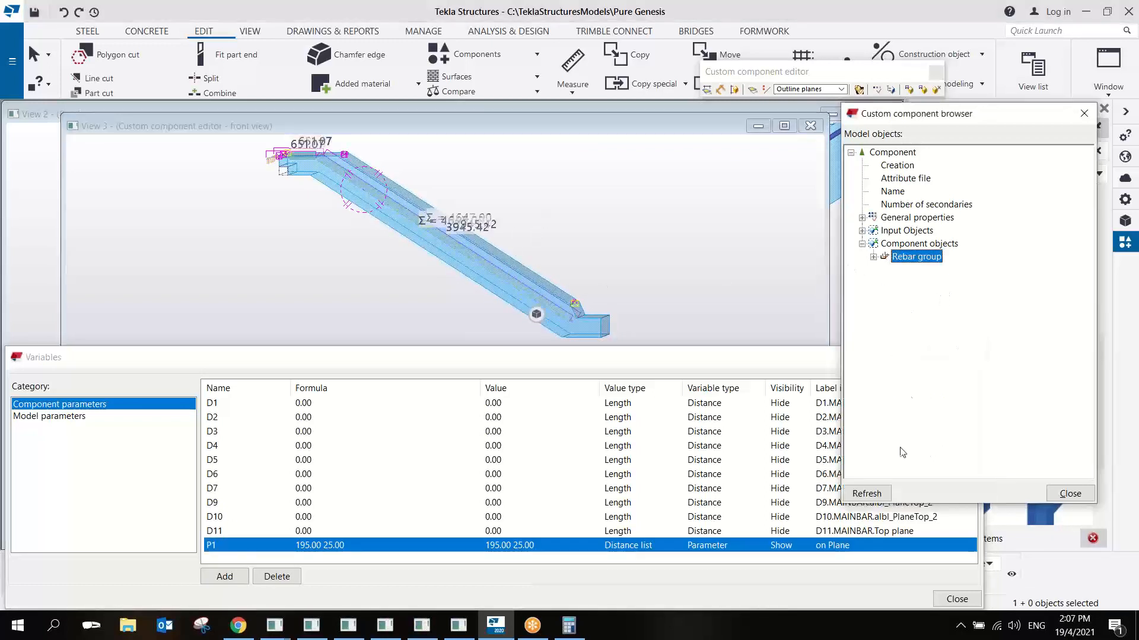
left_click(876, 497)
left_click(526, 290)
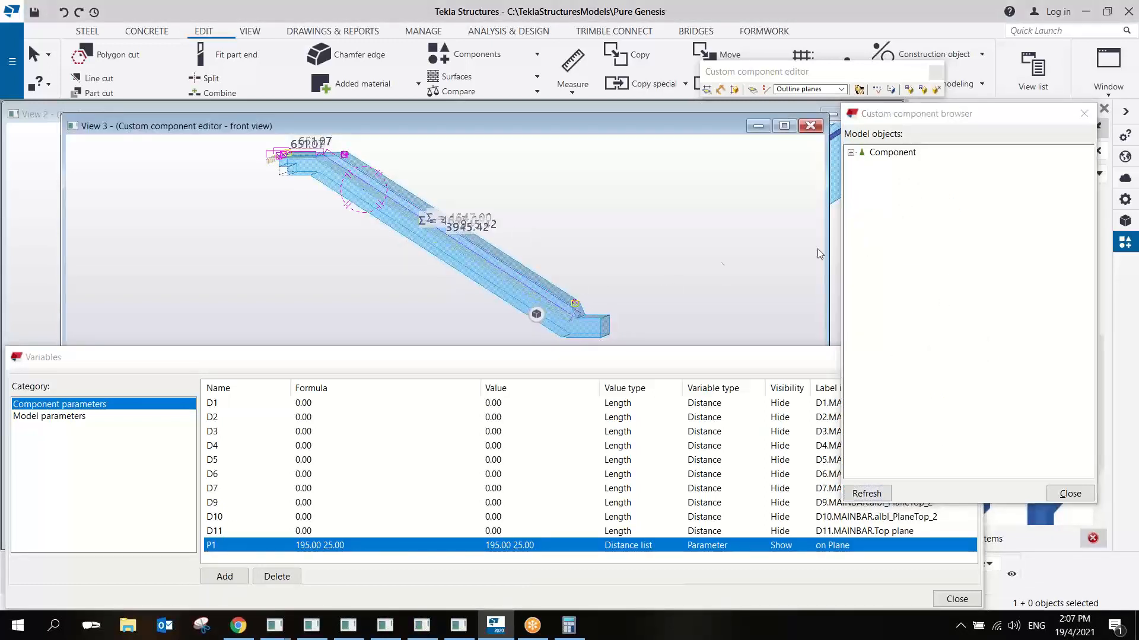
left_click(528, 297)
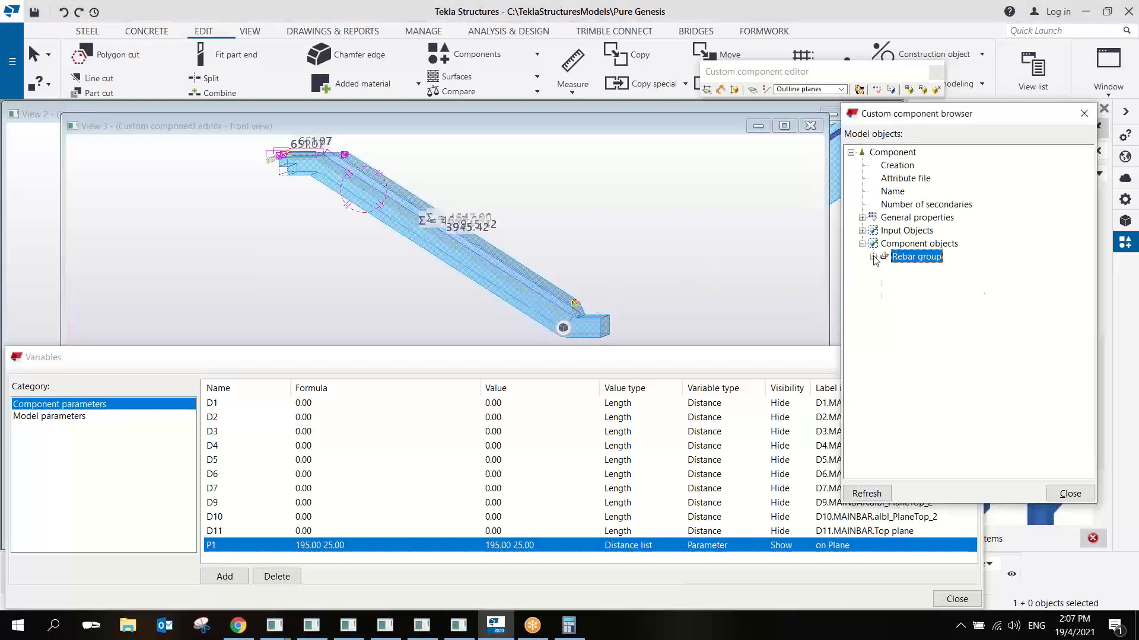
- Add an equation that links the rebar group's Onplane property to parameter P1
left_click(873, 257)
left_click(884, 270)
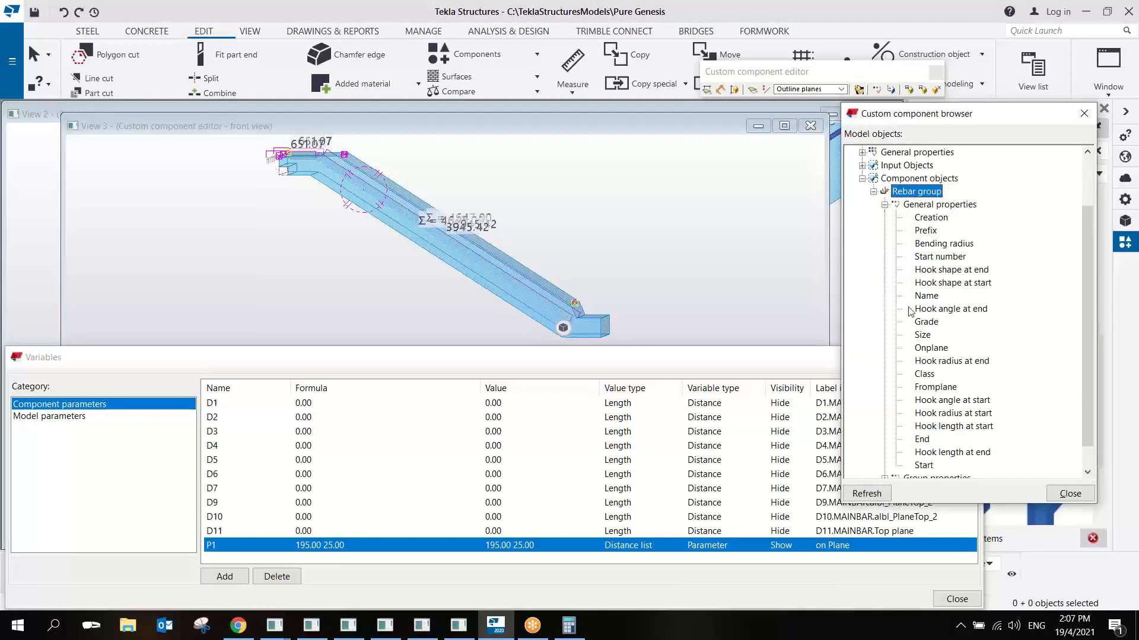
left_click(932, 349)
right_click(931, 348)
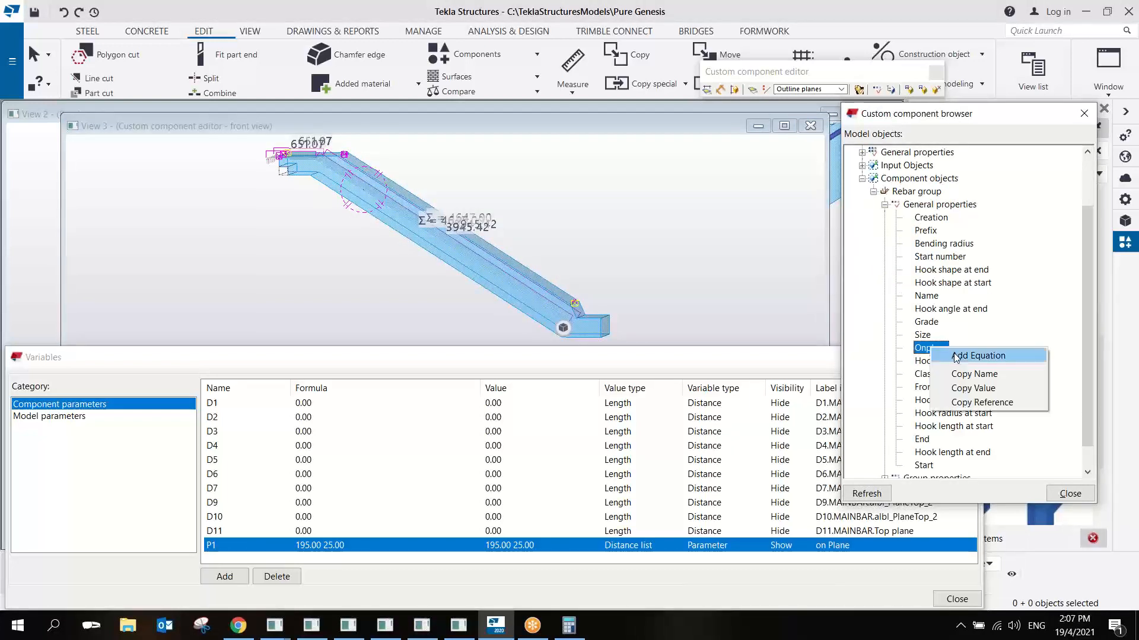
left_click(962, 353)
type("P1")
key("Return")
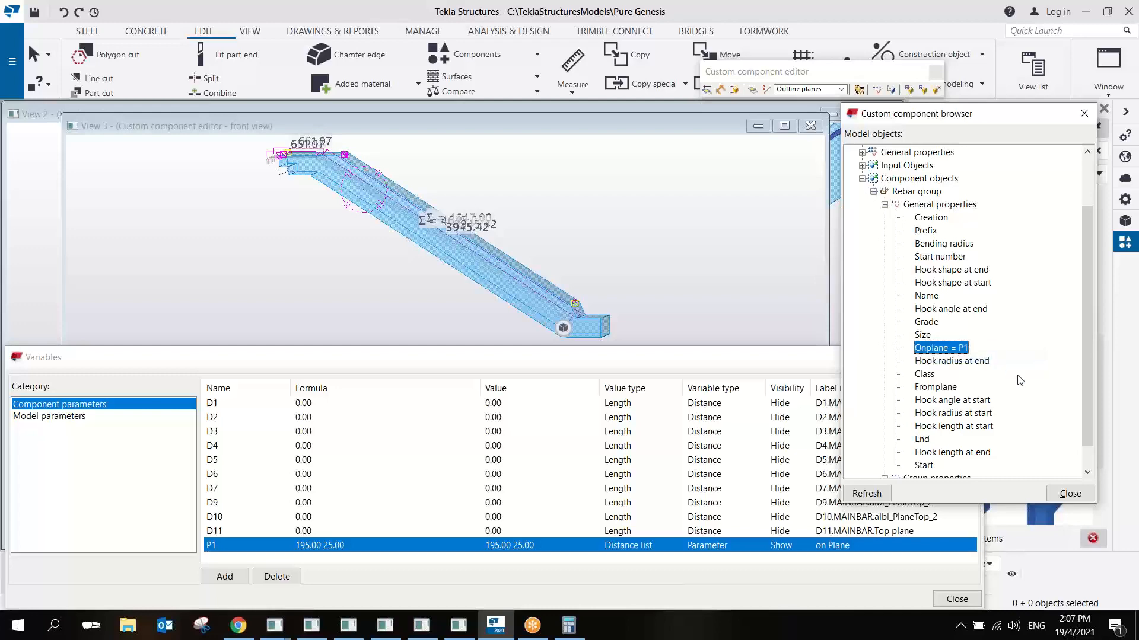
- Save the edited component, close the component editor and show the updated rebar group's properties in the part front view
left_click(936, 90)
left_click(525, 341)
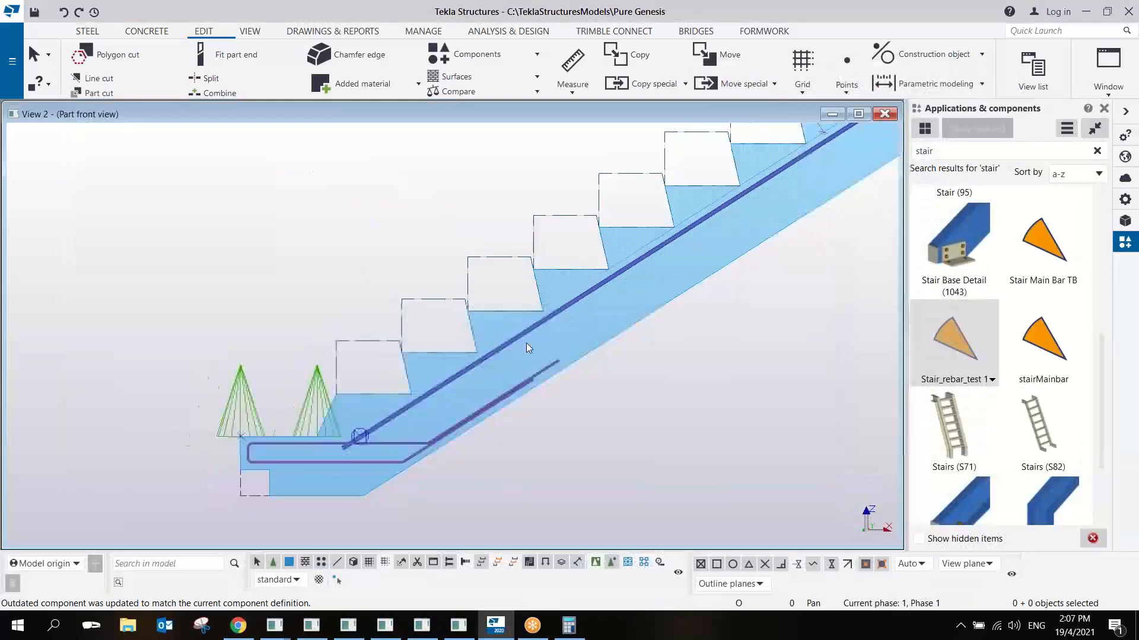
scroll(524, 349, "up", 3)
left_click(603, 308)
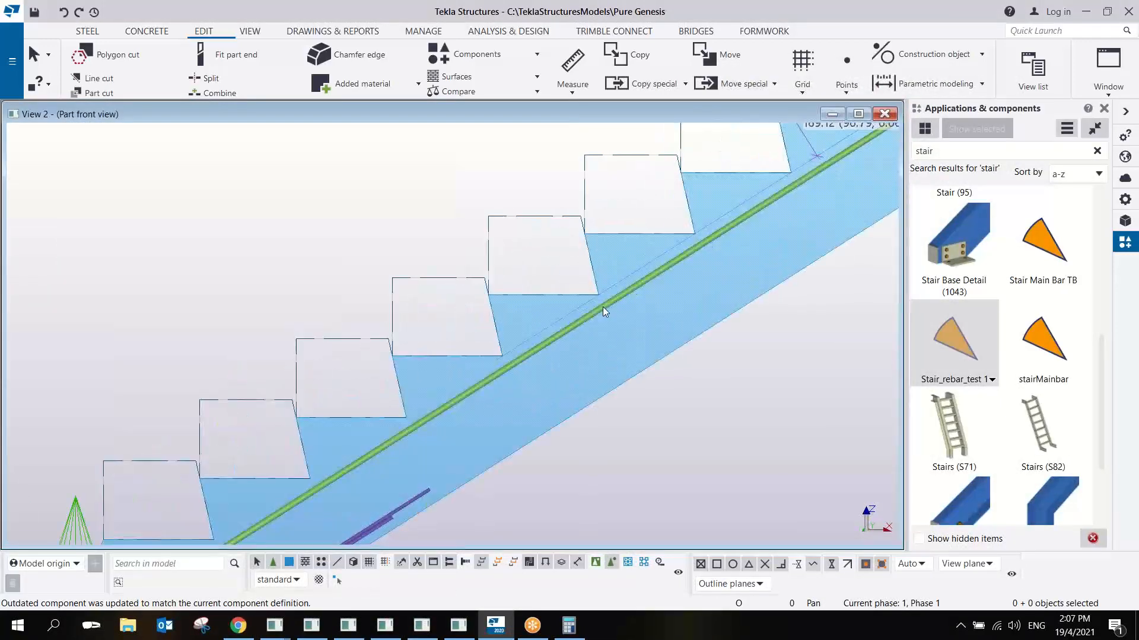
double_click(603, 307)
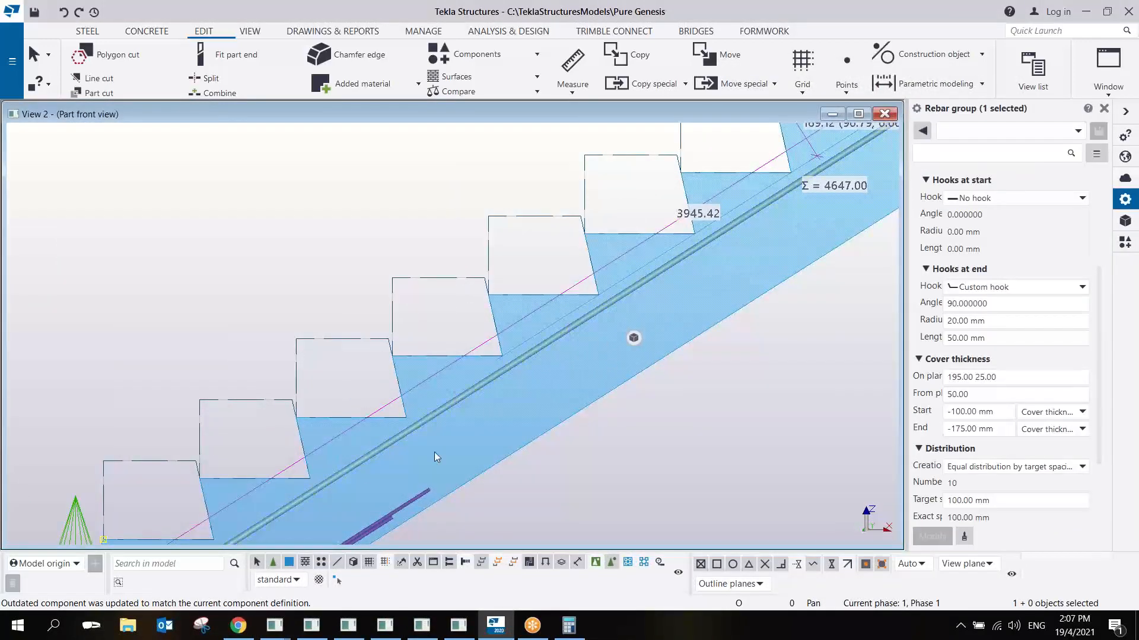
- Open the Stair_rebar_test 1 component's parameters and modify on Plane to 250.00 50.00
double_click(568, 333)
scroll(639, 343, "down", 4)
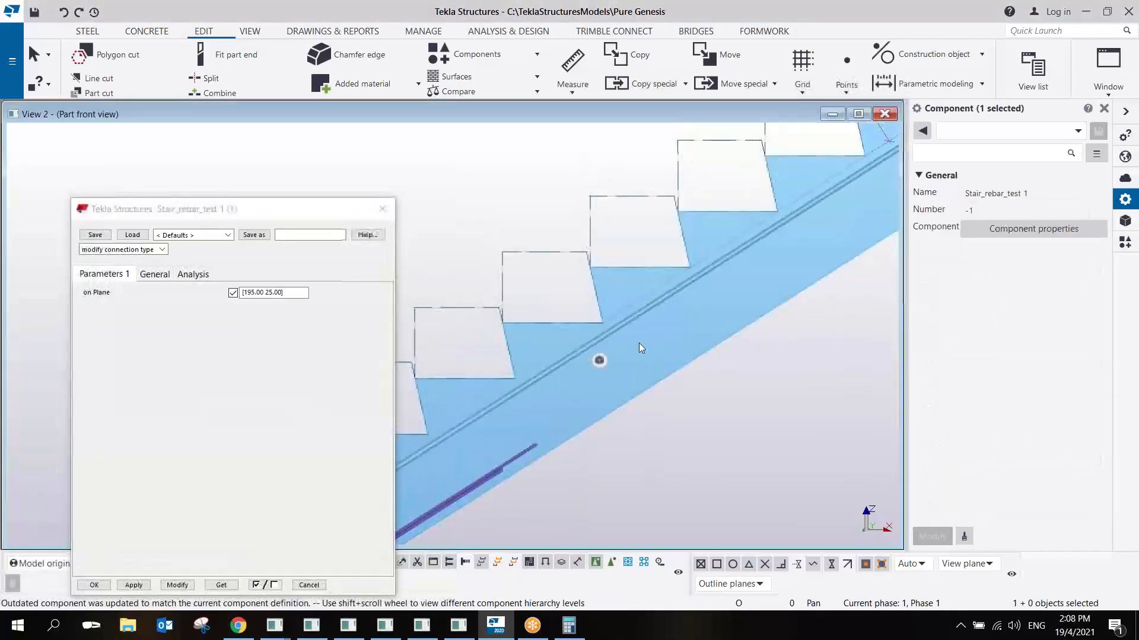
scroll(652, 350, "up", 3)
scroll(673, 349, "down", 4)
middle_click_drag(782, 313, 623, 374)
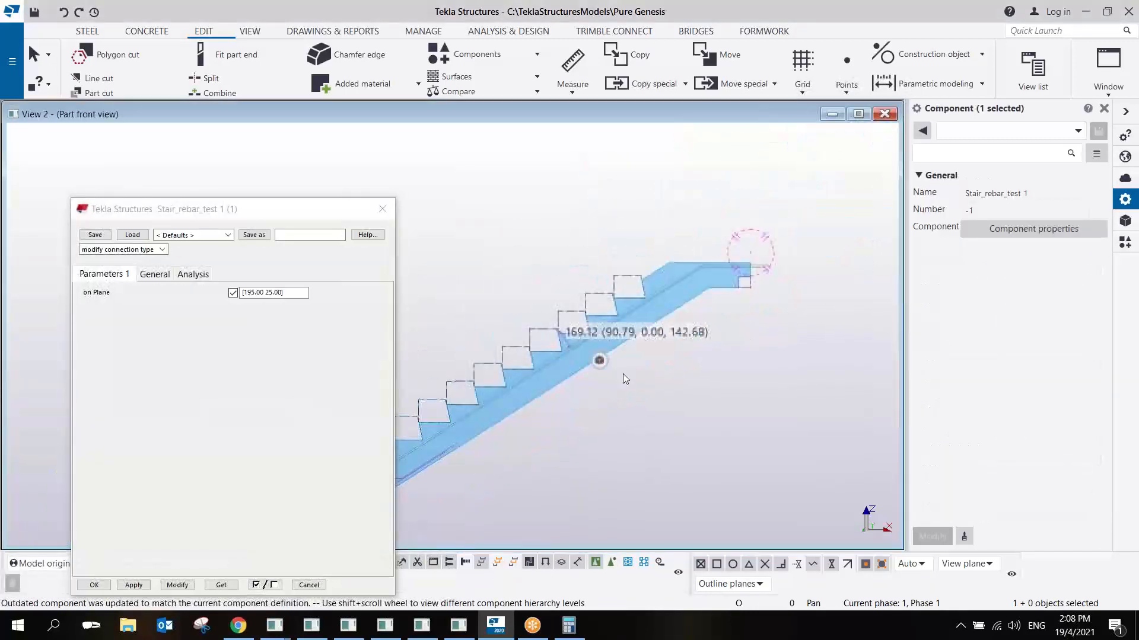
scroll(623, 373, "up", 2)
middle_click_drag(699, 335, 640, 386)
left_click_drag(307, 292, 240, 293)
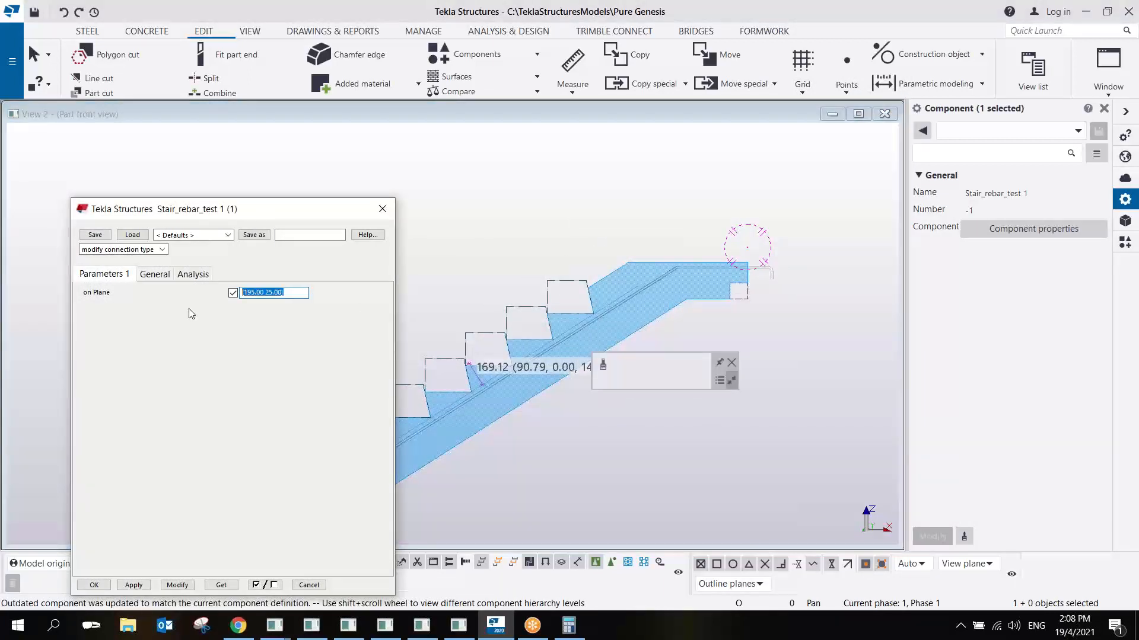
type("250.00")
type(" 50")
left_click(177, 585)
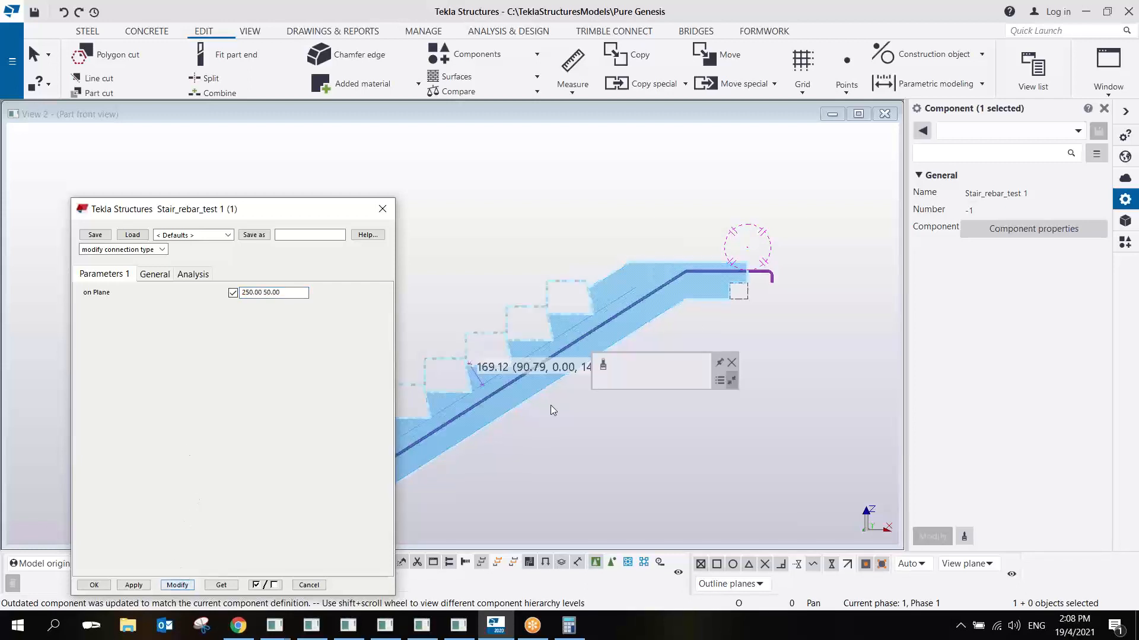
- Examine the position of the main bars along the flight and where they meet the lower landing bars
scroll(739, 283, "up", 5)
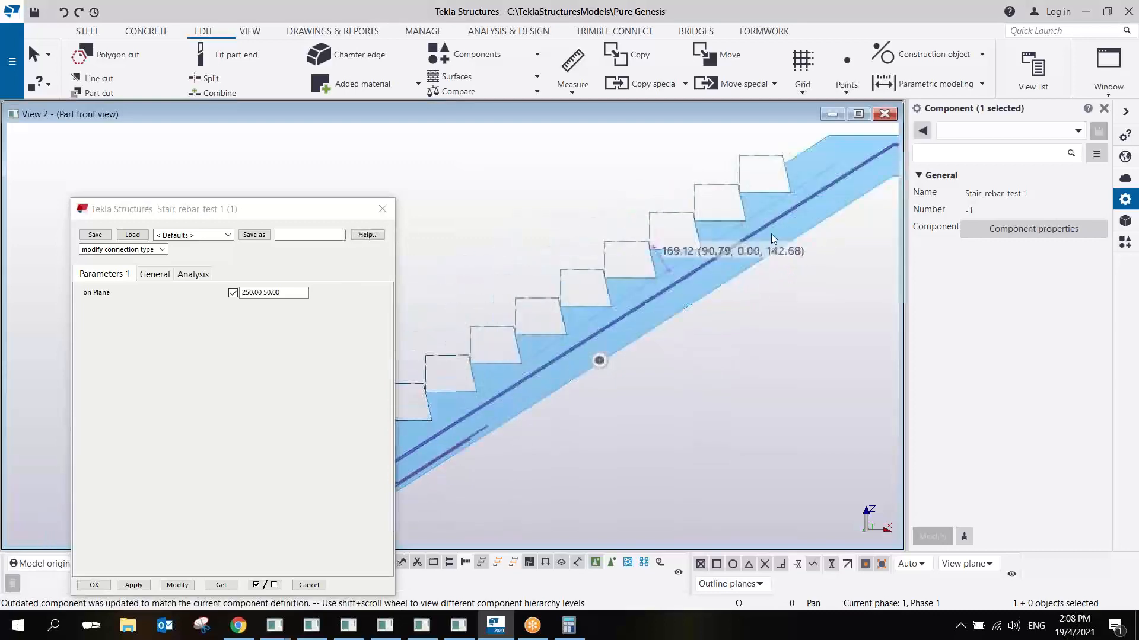
scroll(533, 307, "up", 5)
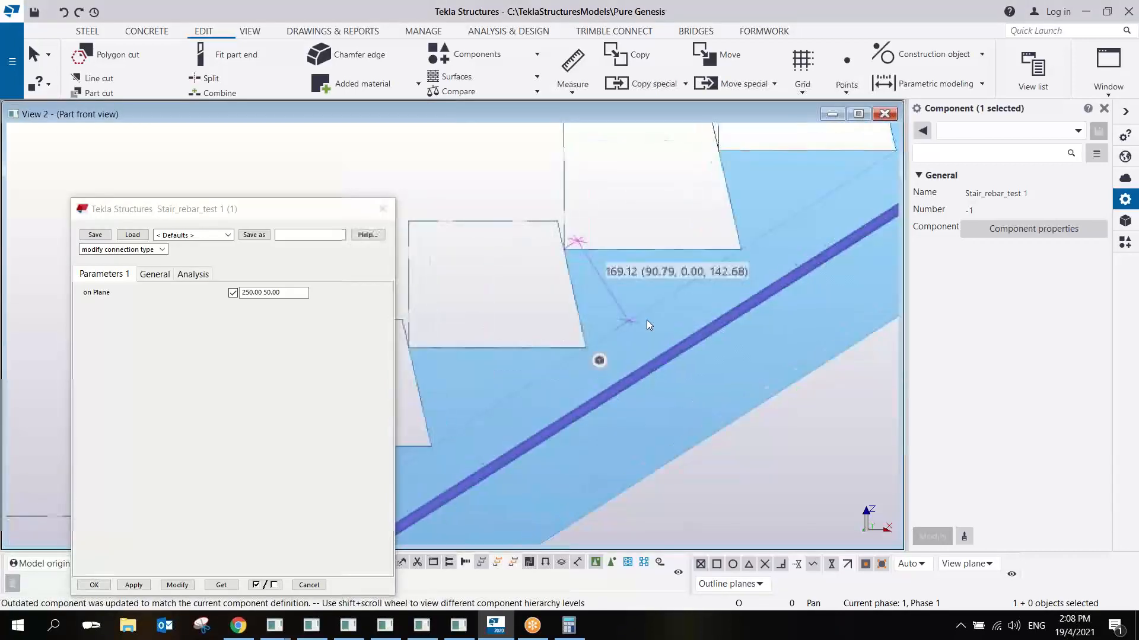
scroll(653, 322, "down", 5)
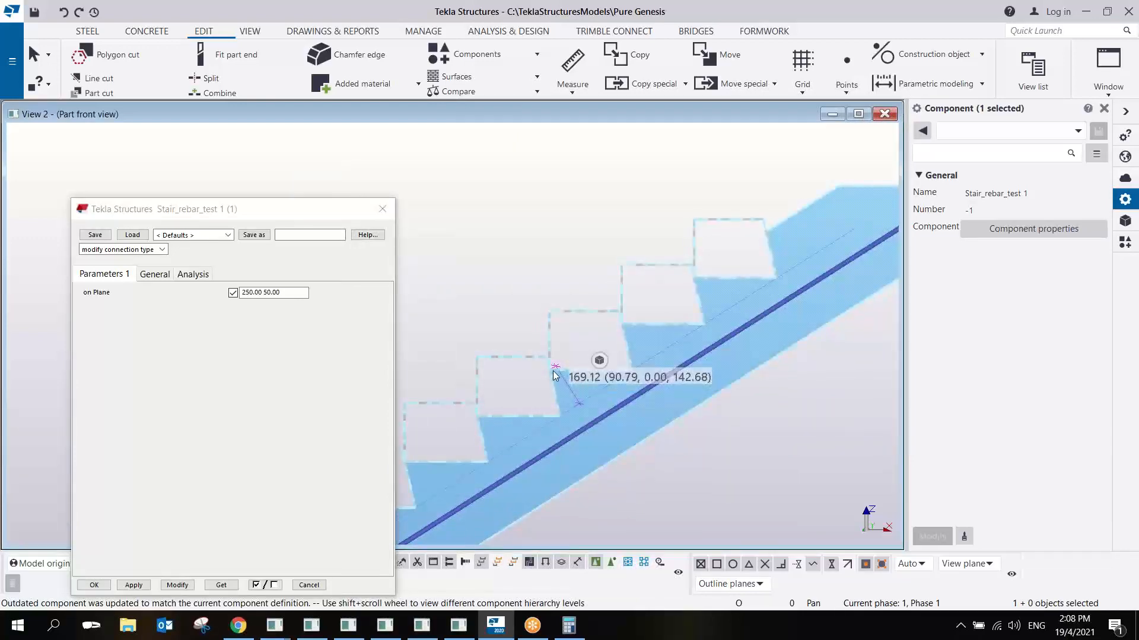
scroll(555, 372, "down", 3)
scroll(553, 369, "down", 2)
scroll(547, 442, "up", 3)
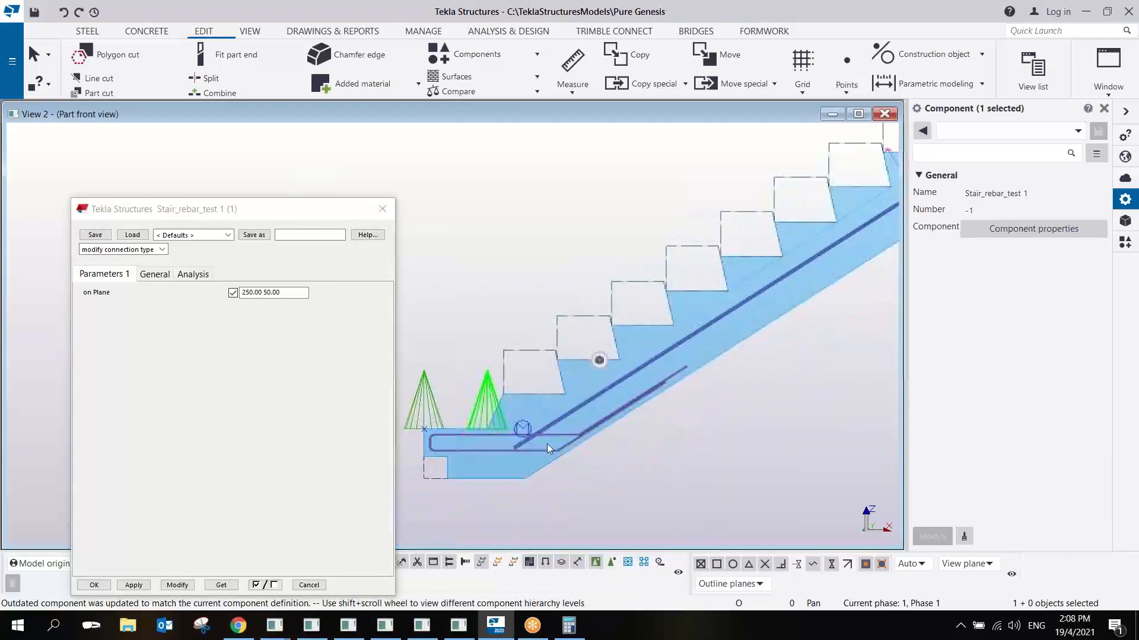
scroll(546, 438, "up", 4)
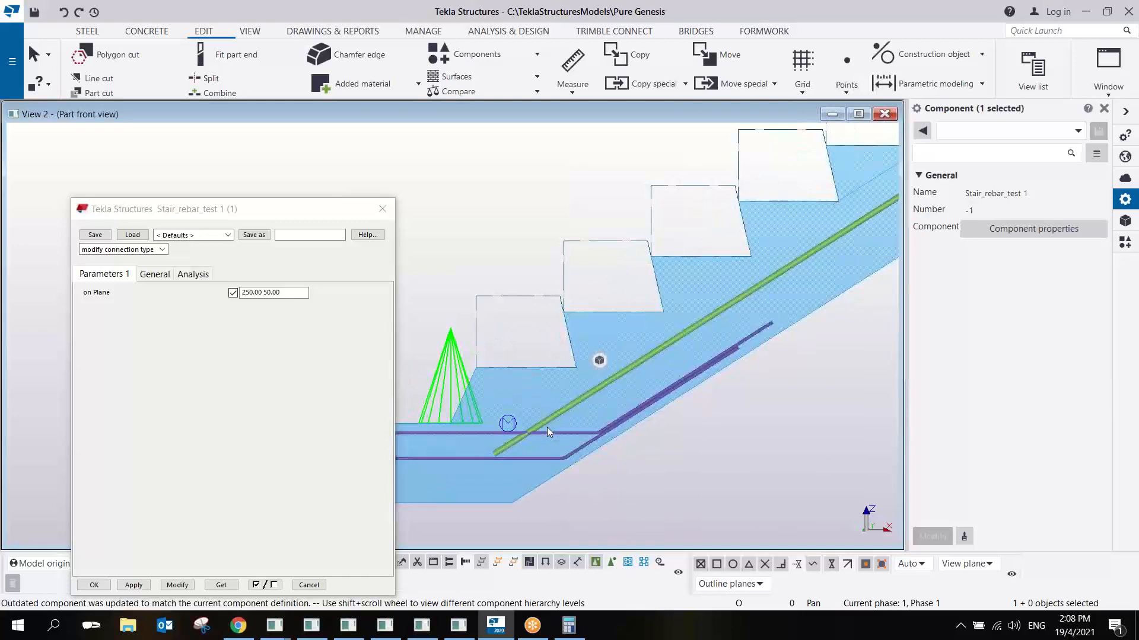
scroll(561, 408, "down", 4)
scroll(521, 444, "up", 4)
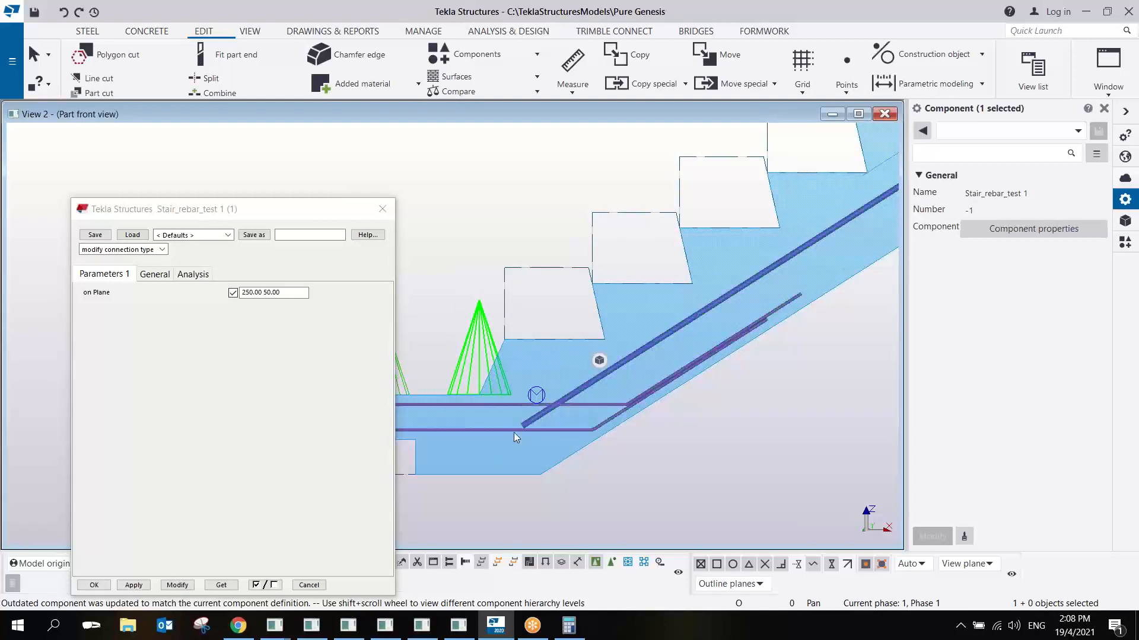
left_click(755, 12)
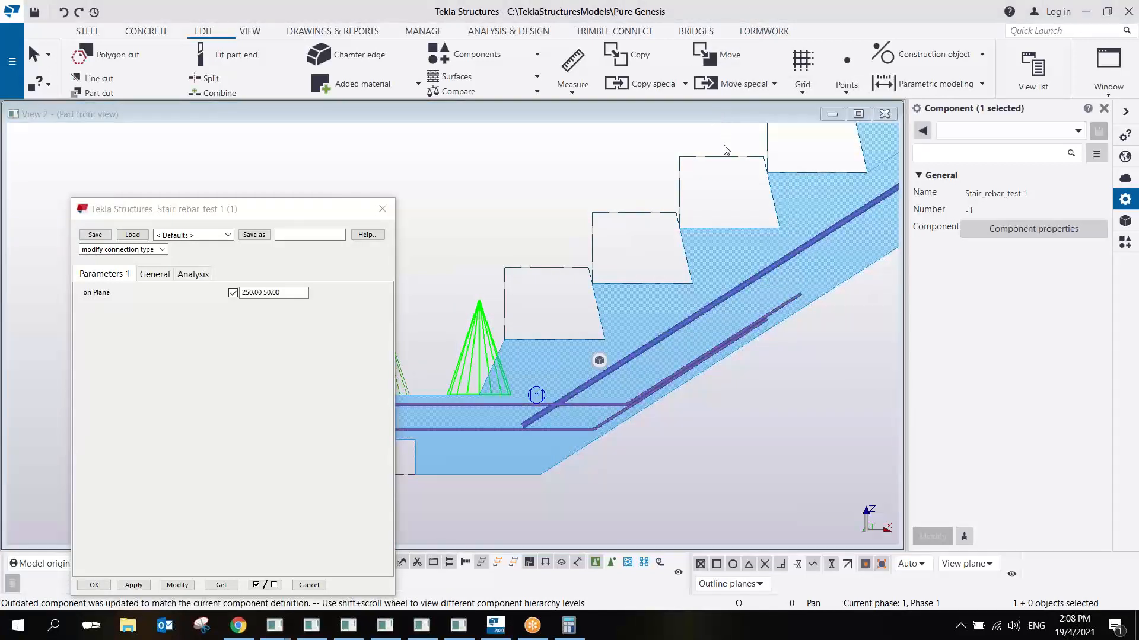
left_click(709, 56)
left_click(524, 423)
- Close the component's parameters and examine the main bars in 3D from the lower landing to the upper landing
scroll(604, 397, "down", 2)
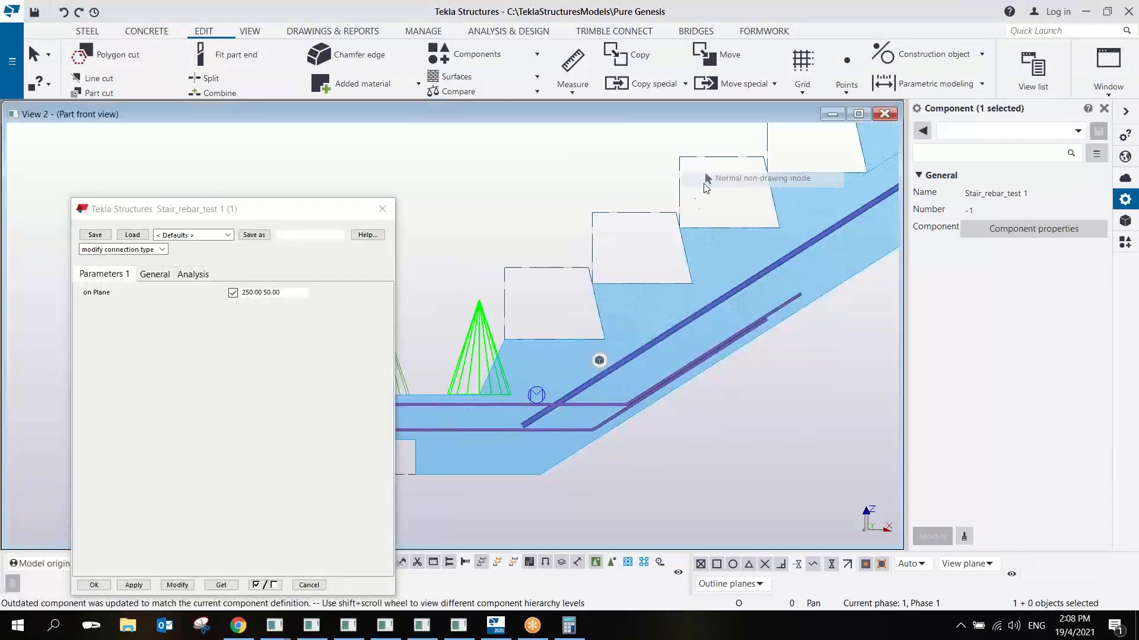
scroll(603, 397, "down", 5)
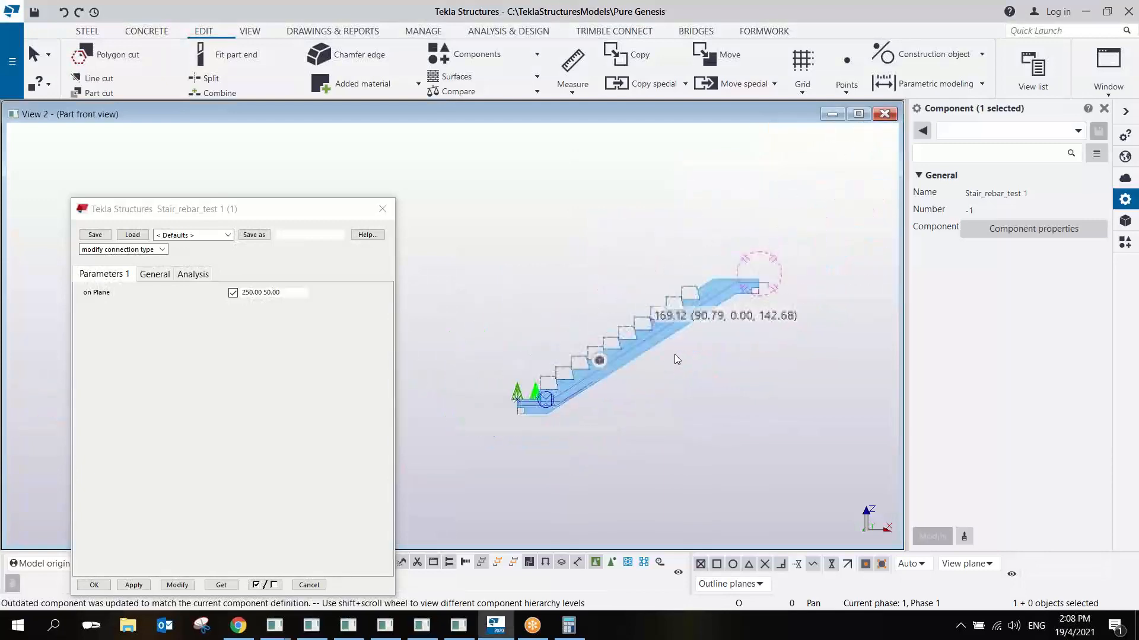
scroll(715, 308, "up", 5)
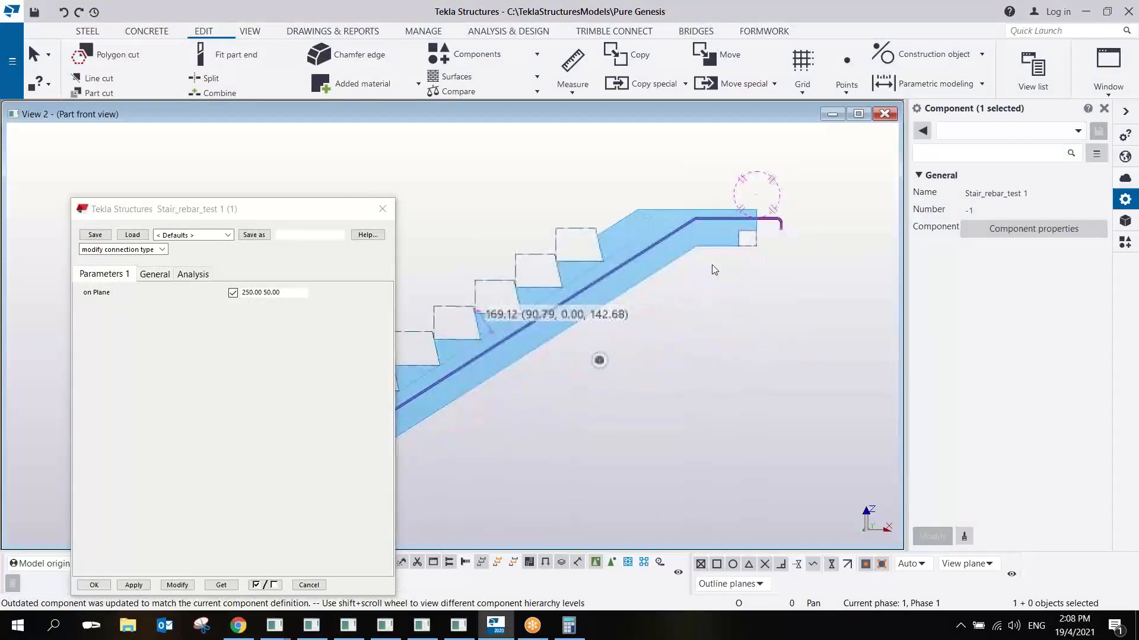
scroll(661, 298, "up", 2)
middle_click_drag(633, 296, 648, 372, "ctrl")
scroll(647, 372, "down", 1)
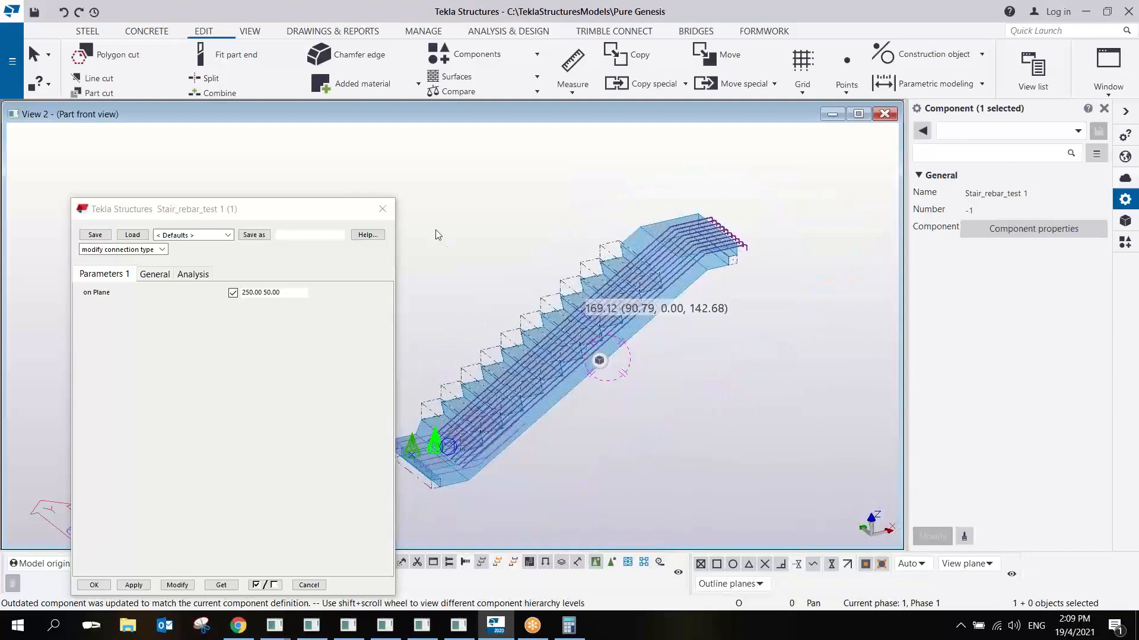
left_click(383, 209)
scroll(550, 378, "up", 3)
scroll(543, 345, "down", 2)
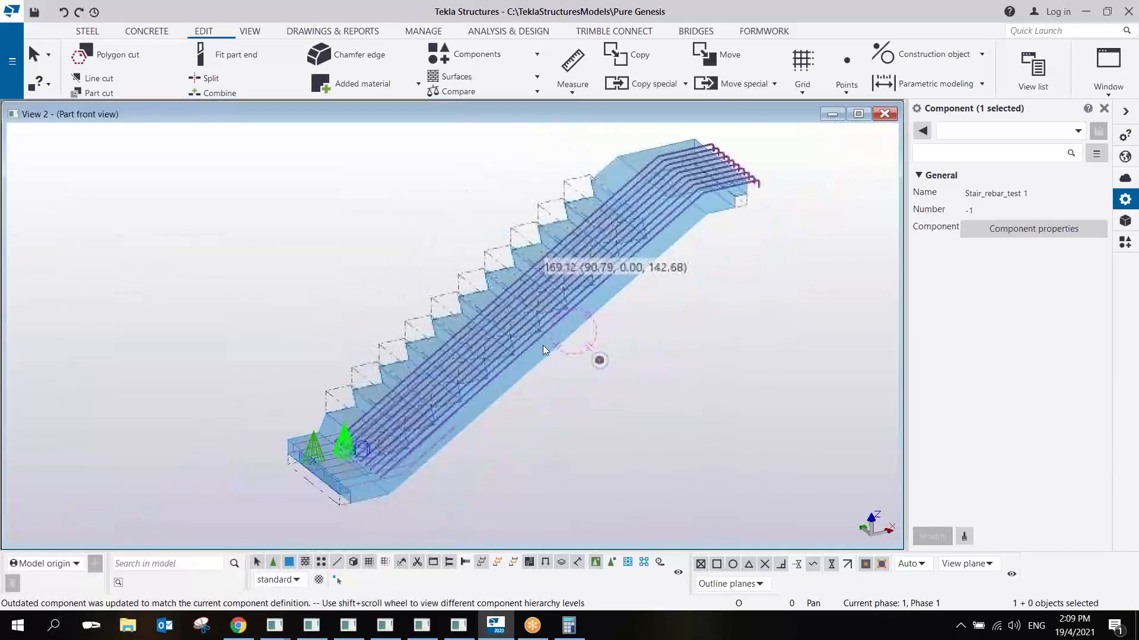
middle_click_drag(542, 345, 610, 309, "ctrl")
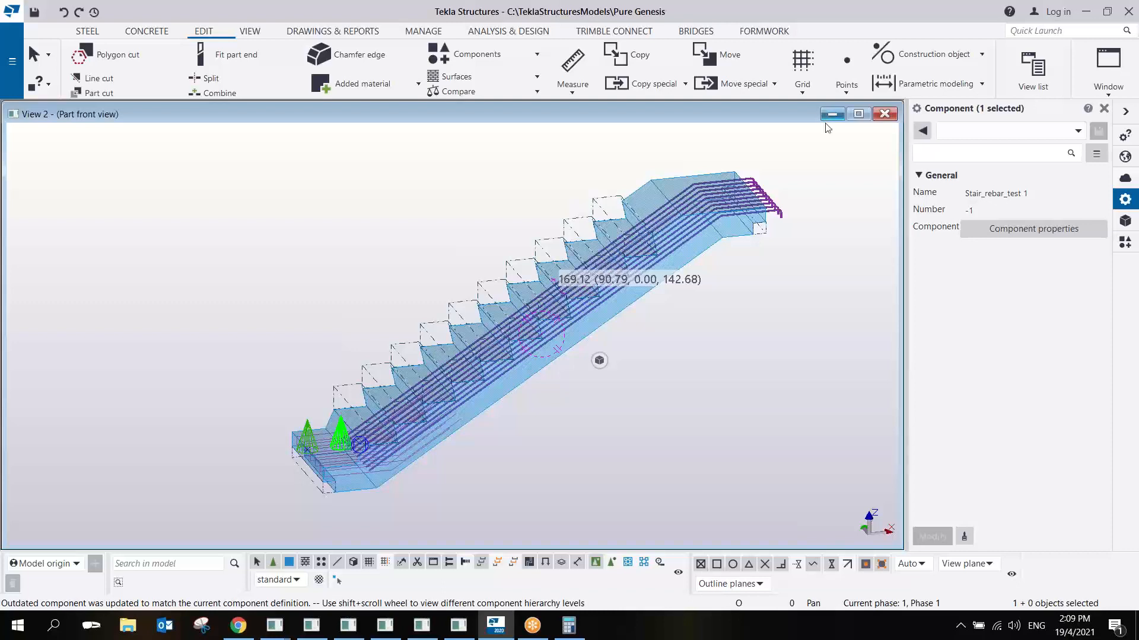
- Switch to Adobe Acrobat Reader and examine the lower landing and flight reinforcement detail in PIP_GN_007.pdf
left_click(846, 28)
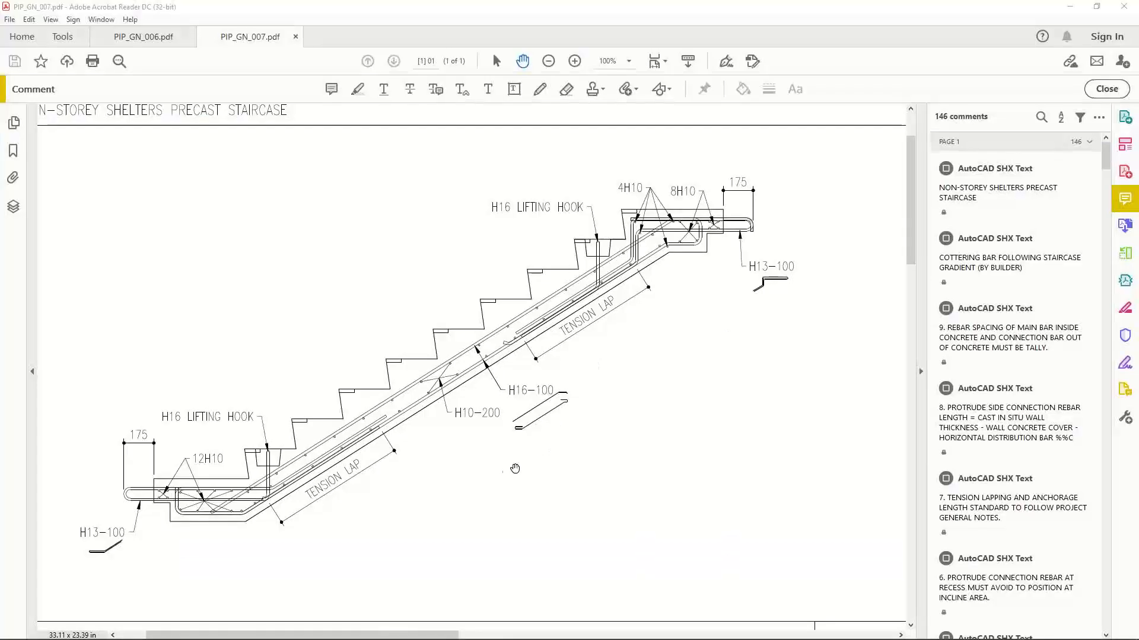
left_click_drag(508, 471, 575, 441)
scroll(270, 478, "up", 2, "ctrl")
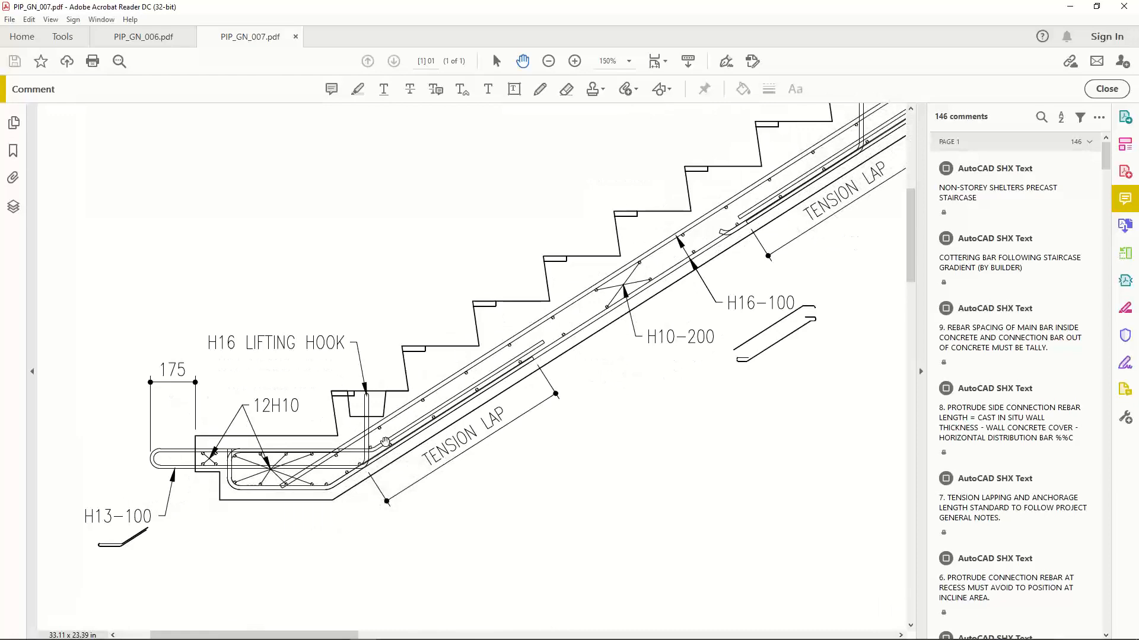
scroll(387, 428, "up", 1, "ctrl")
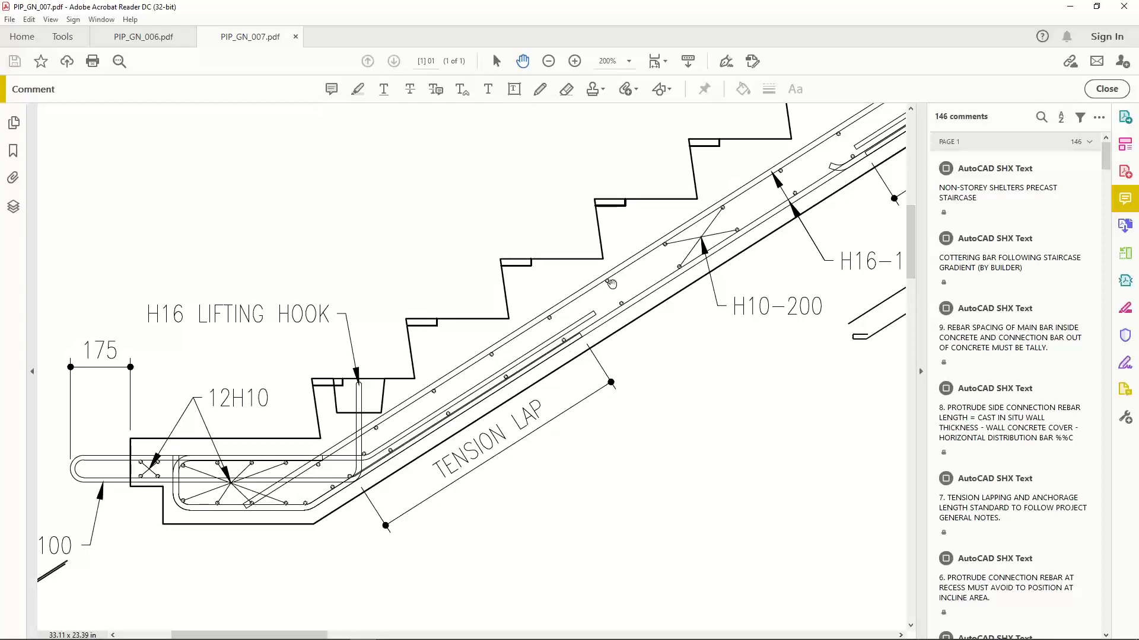
- Examine the main bars, distribution bars and tension laps along the stair flight in the reinforcement section
scroll(617, 289, "up", 1, "ctrl")
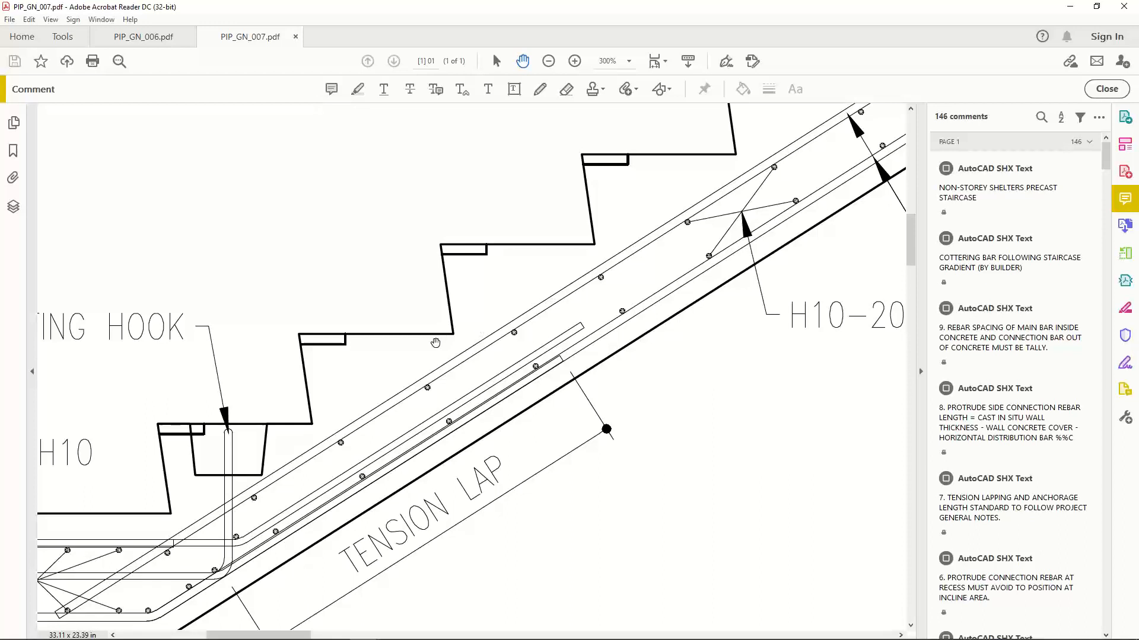
left_click_drag(453, 333, 458, 331)
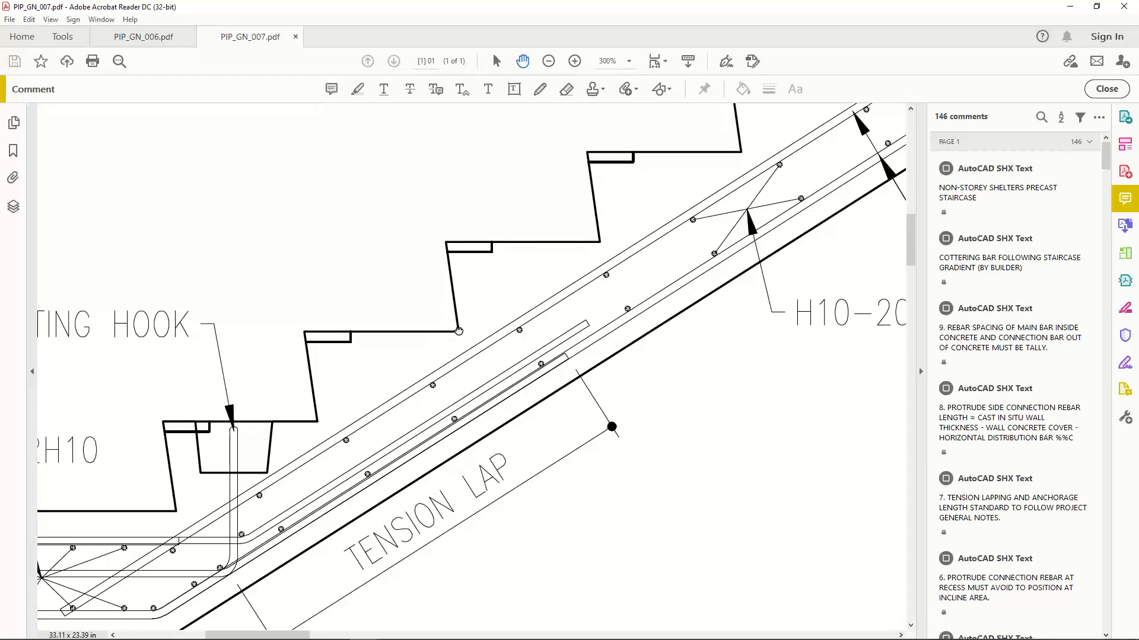
scroll(505, 377, "down", 3, "ctrl")
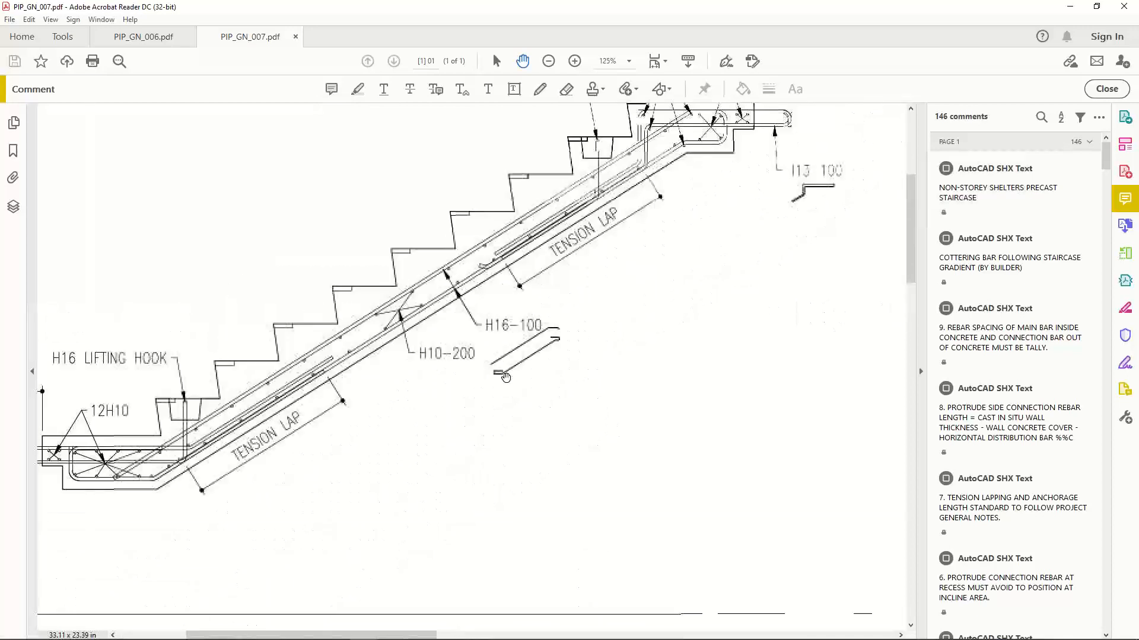
scroll(505, 377, "down", 1, "ctrl")
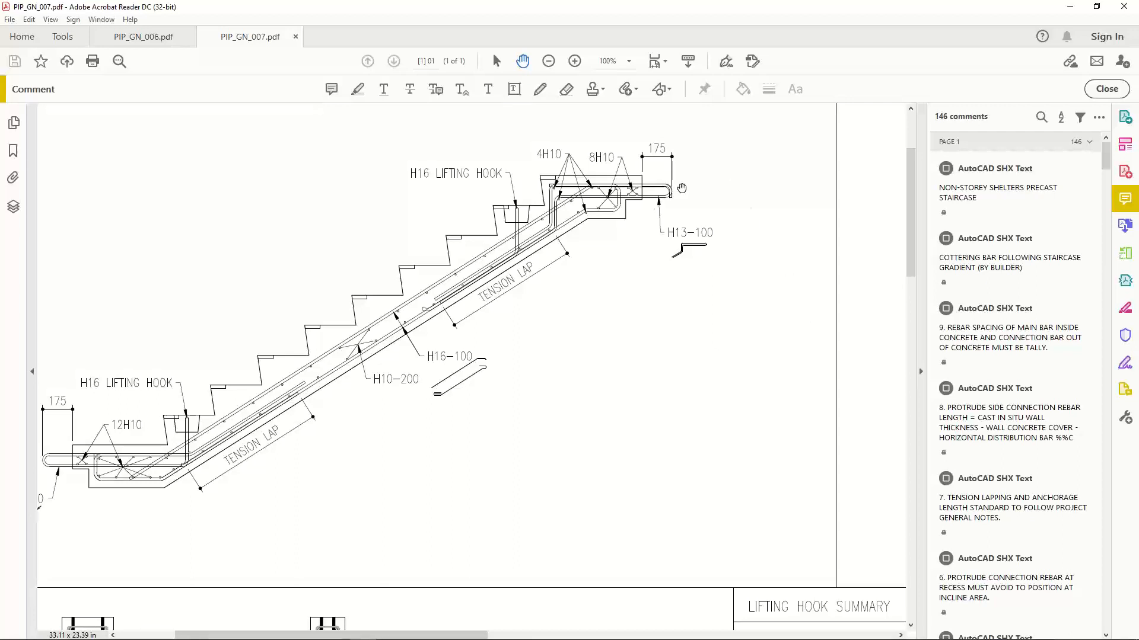
- Examine the neighbouring stair section with the top and bottom mesh, H13-100 bars and H8-600 shear links
mouse_move(700, 361)
left_mouse_down()
mouse_move(521, 374)
mouse_move(432, 358)
left_mouse_up()
scroll(565, 337, "up", 2, "ctrl")
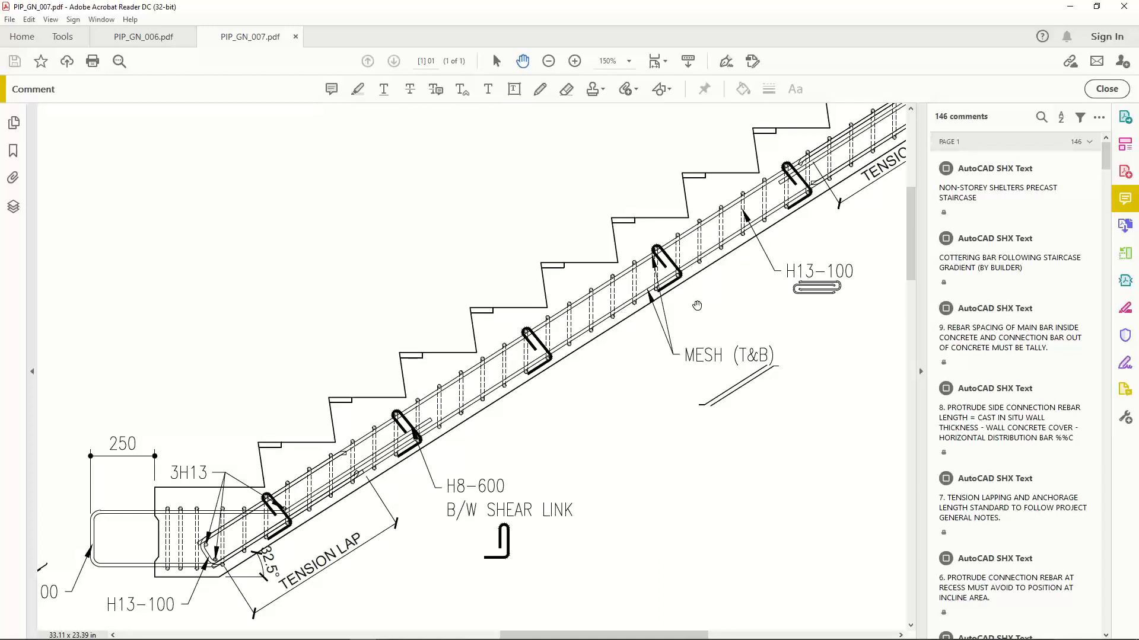
mouse_move(693, 309)
left_mouse_down()
mouse_move(599, 343)
mouse_move(566, 371)
left_mouse_up()
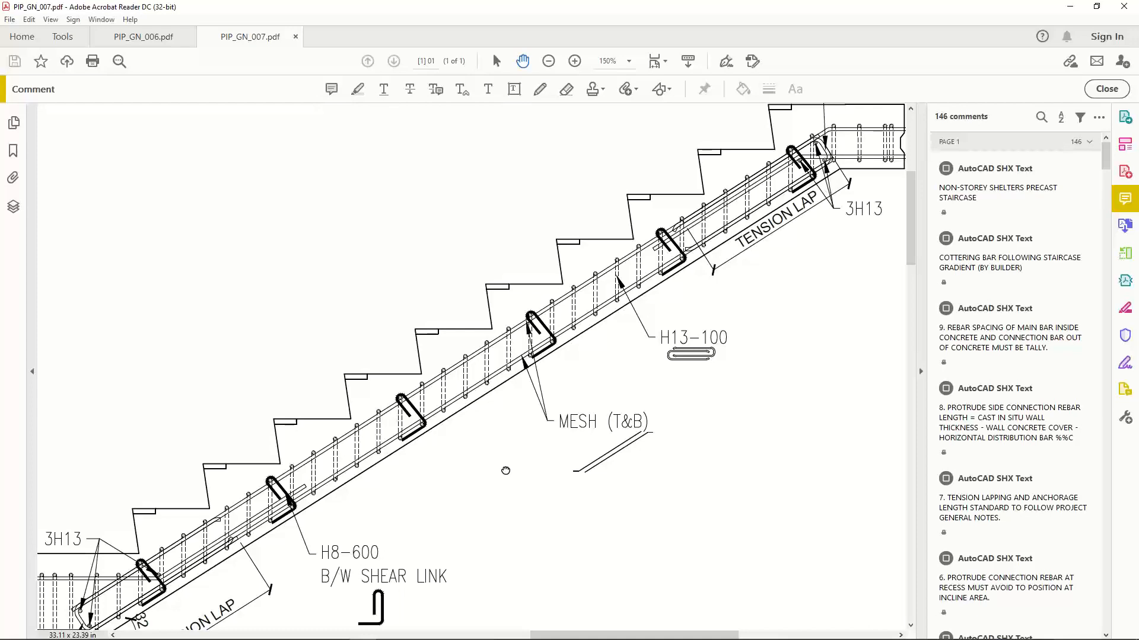
mouse_move(506, 470)
left_mouse_down()
mouse_move(547, 423)
mouse_move(600, 391)
left_mouse_up()
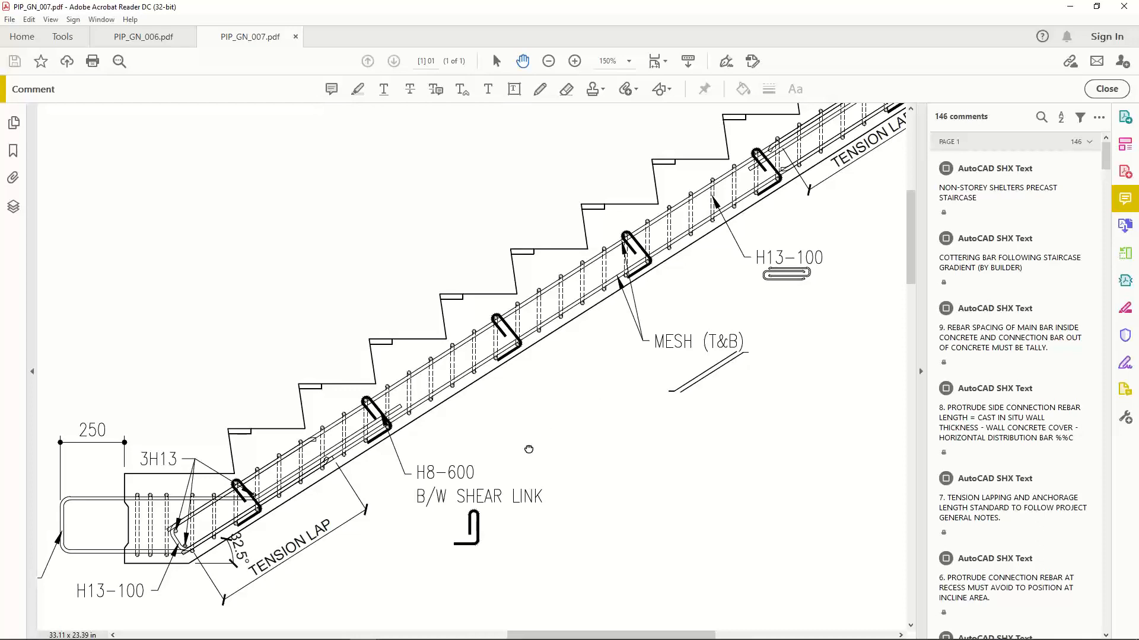
left_click_drag(535, 449, 622, 414)
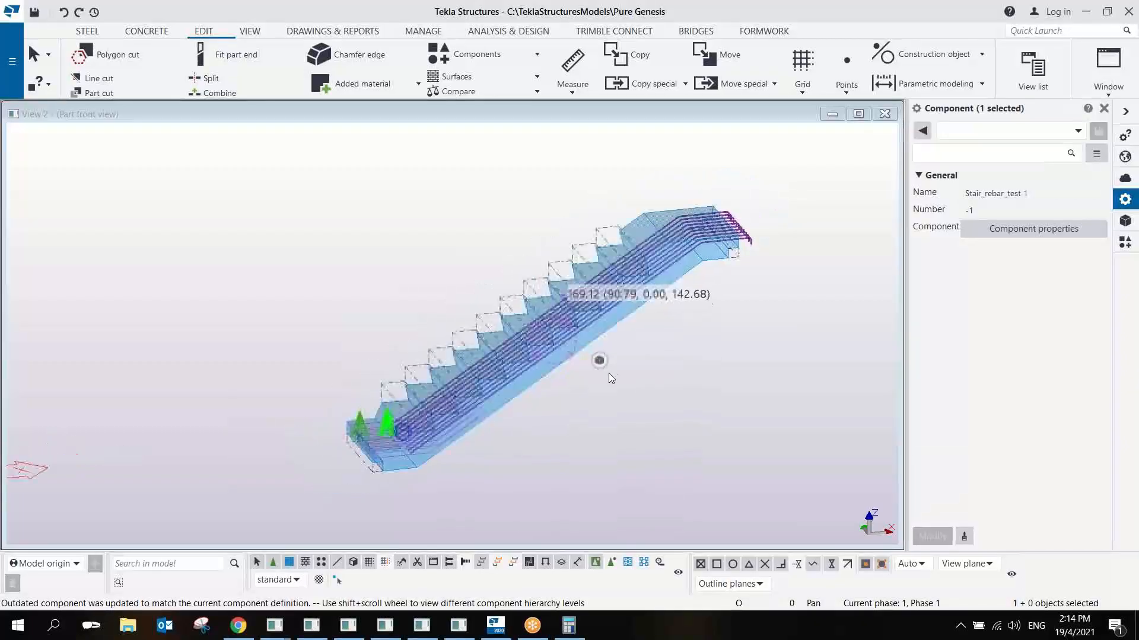
- Switch to Tekla Structures, close the stair's part front view and widen the View 1 3D window across the workspace
scroll(572, 282, "down", 2)
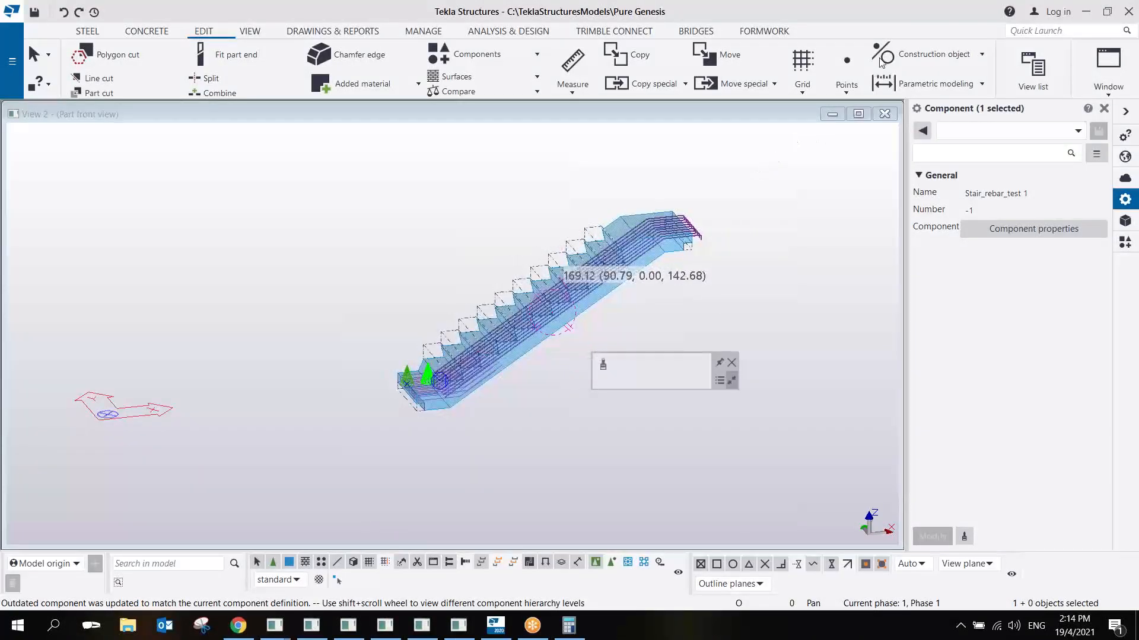
left_click_drag(793, 112, 729, 122)
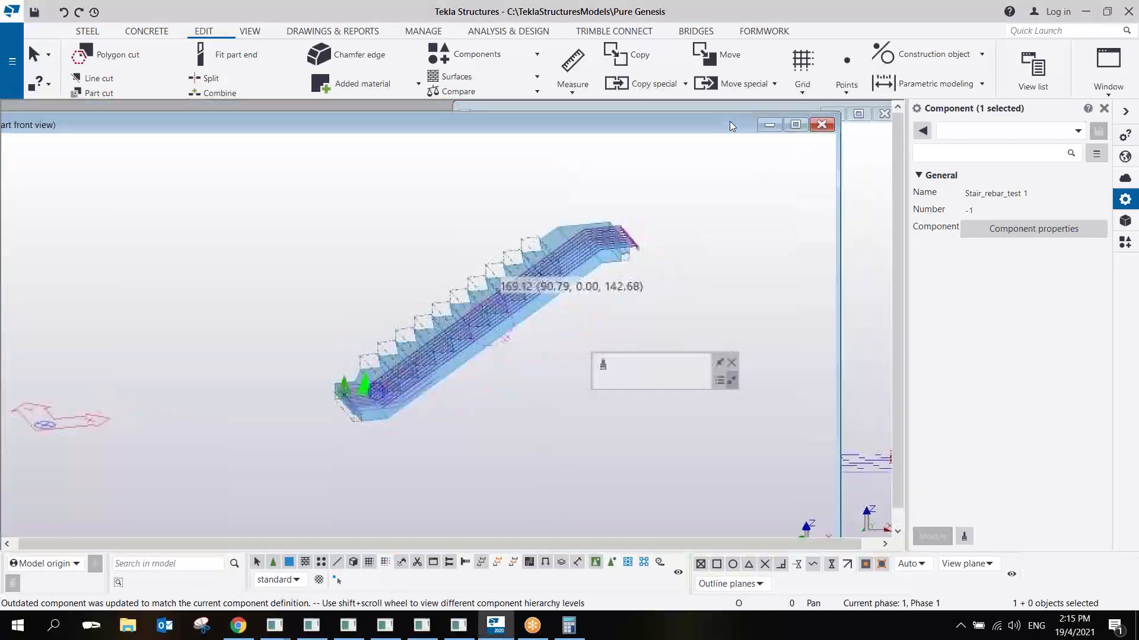
left_click(824, 127)
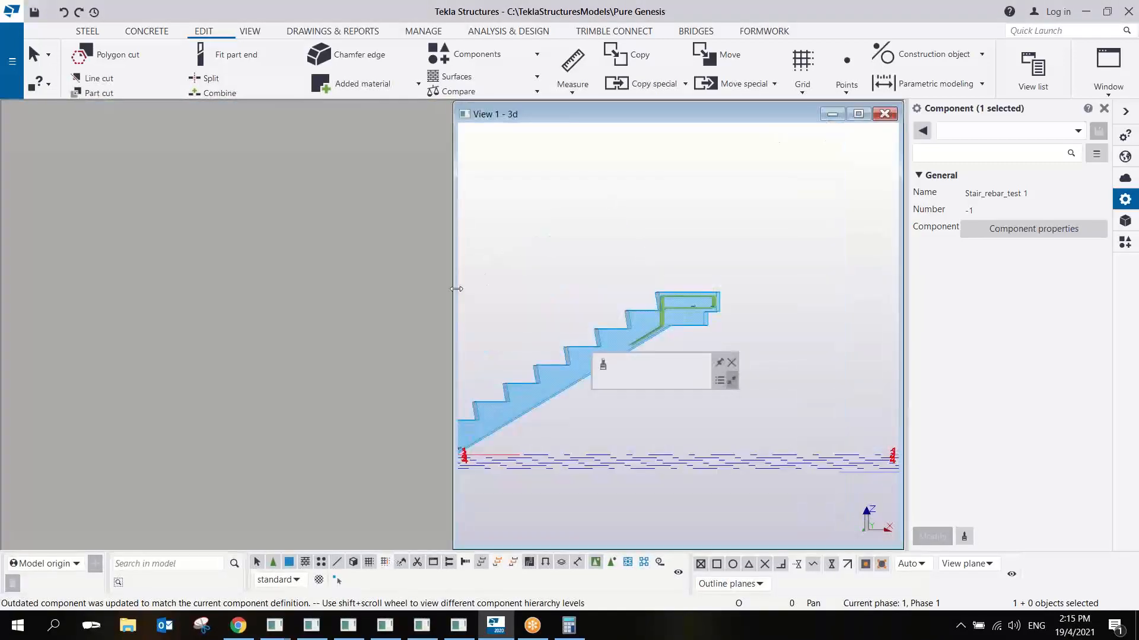
left_click_drag(456, 289, 5, 289)
scroll(437, 383, "down", 4)
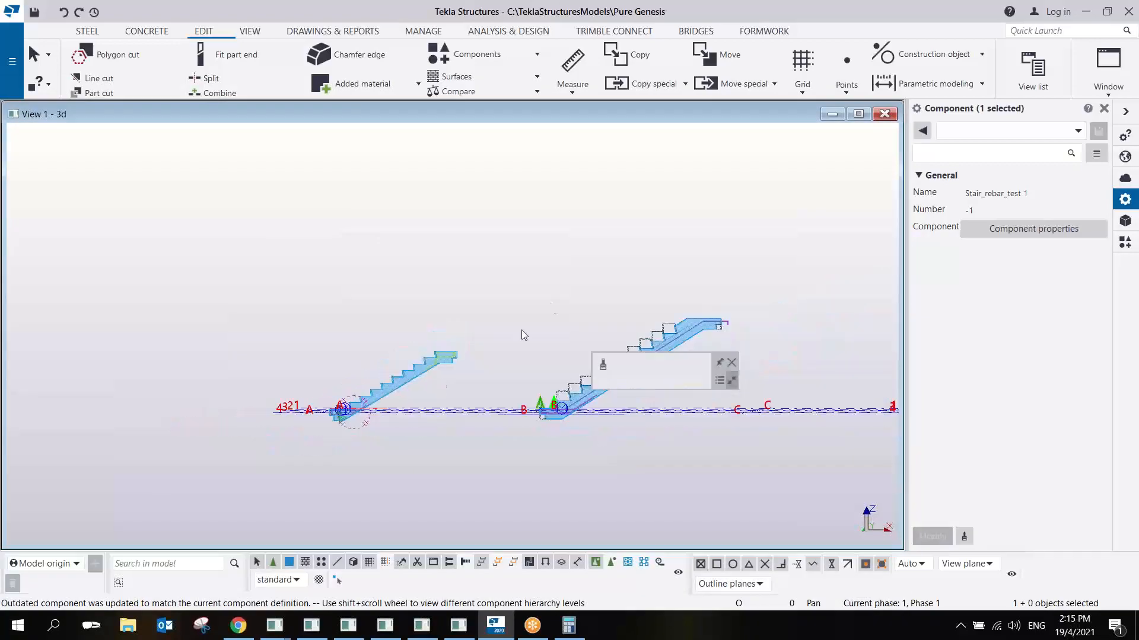
- Clear the stair component selection and locate the reinforced wall with the door opening in the 3D view
middle_click_drag(546, 307, 489, 377, "ctrl")
middle_click_drag(681, 289, 256, 421)
scroll(439, 335, "down", 4)
middle_click_drag(673, 248, 408, 298, "ctrl")
scroll(524, 273, "up", 8)
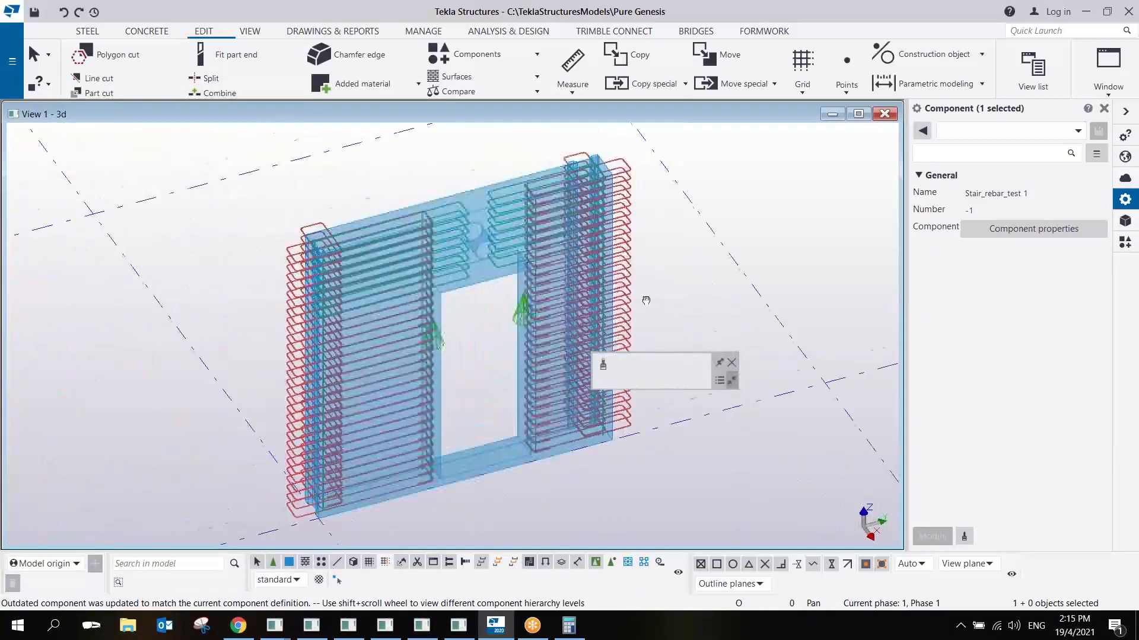
middle_click_drag(646, 300, 598, 275)
left_click(648, 237)
scroll(448, 301, "down", 1)
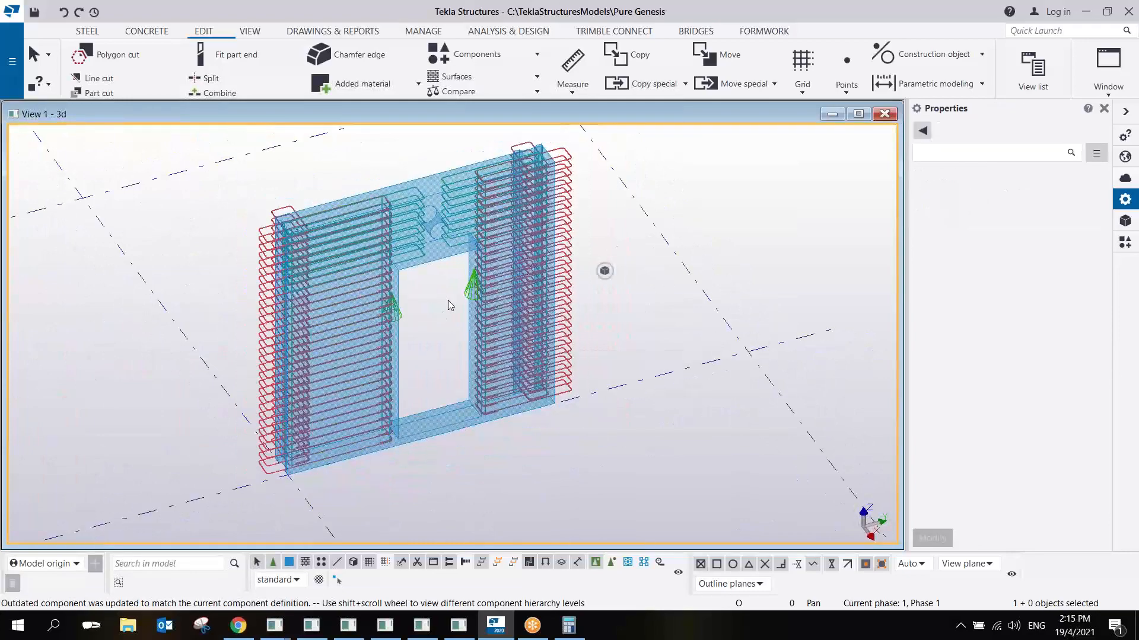
scroll(447, 301, "down", 4)
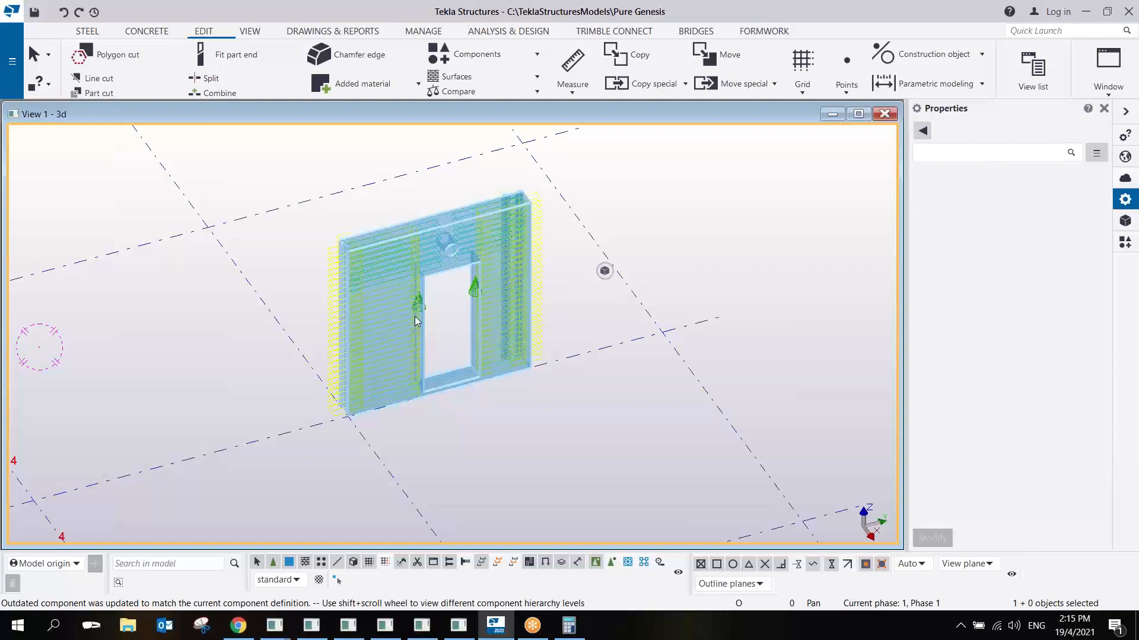
scroll(418, 254, "up", 5)
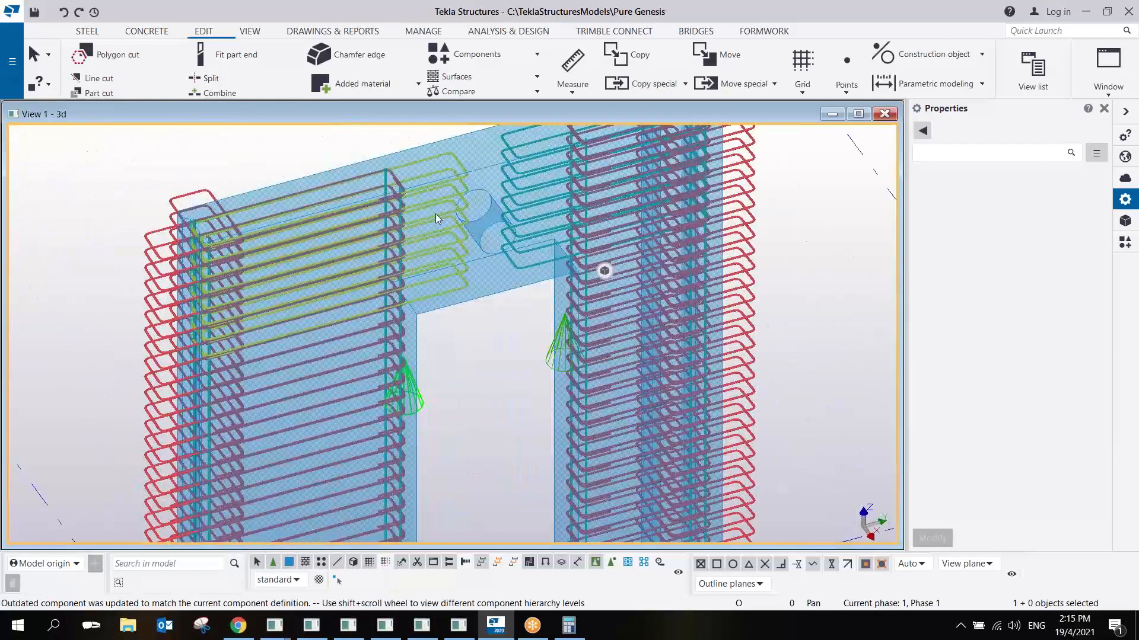
- Delete the two additional-rebar components on either side of the wall's door opening
left_click(436, 214)
scroll(436, 215, "down", 3)
scroll(435, 216, "up", 4)
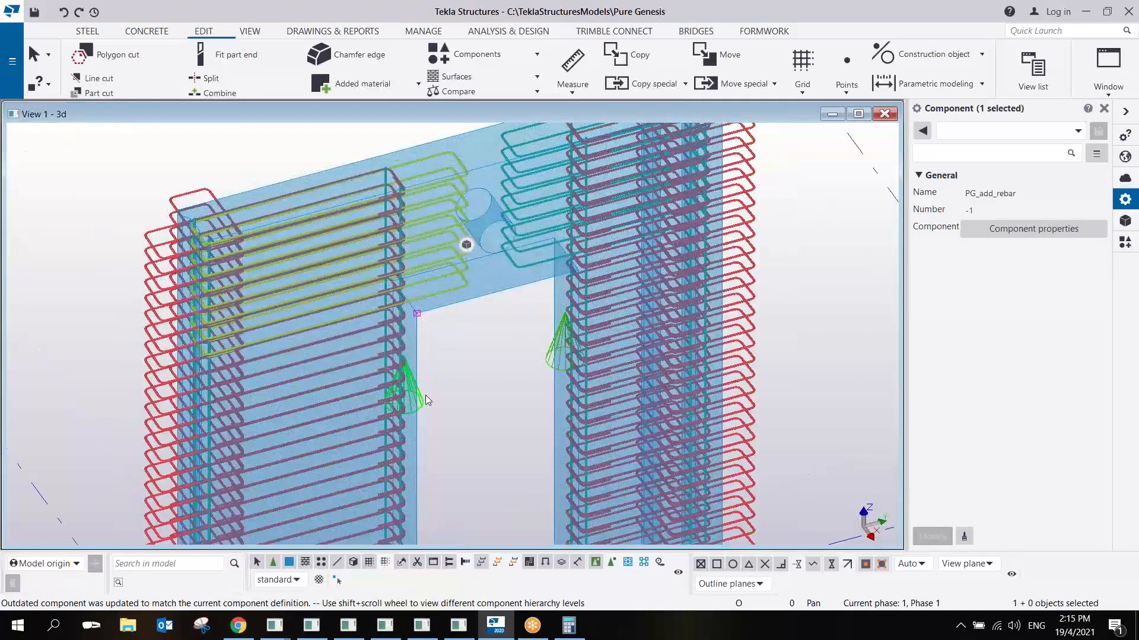
left_click(548, 351)
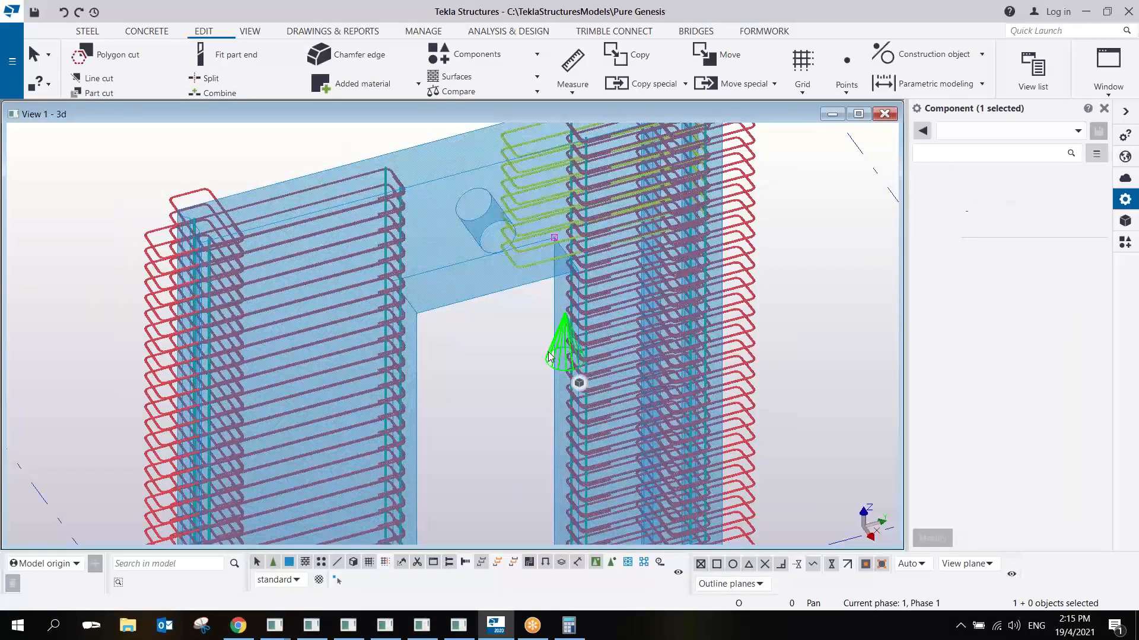
scroll(548, 351, "down", 1)
scroll(548, 351, "down", 3)
scroll(546, 348, "down", 2)
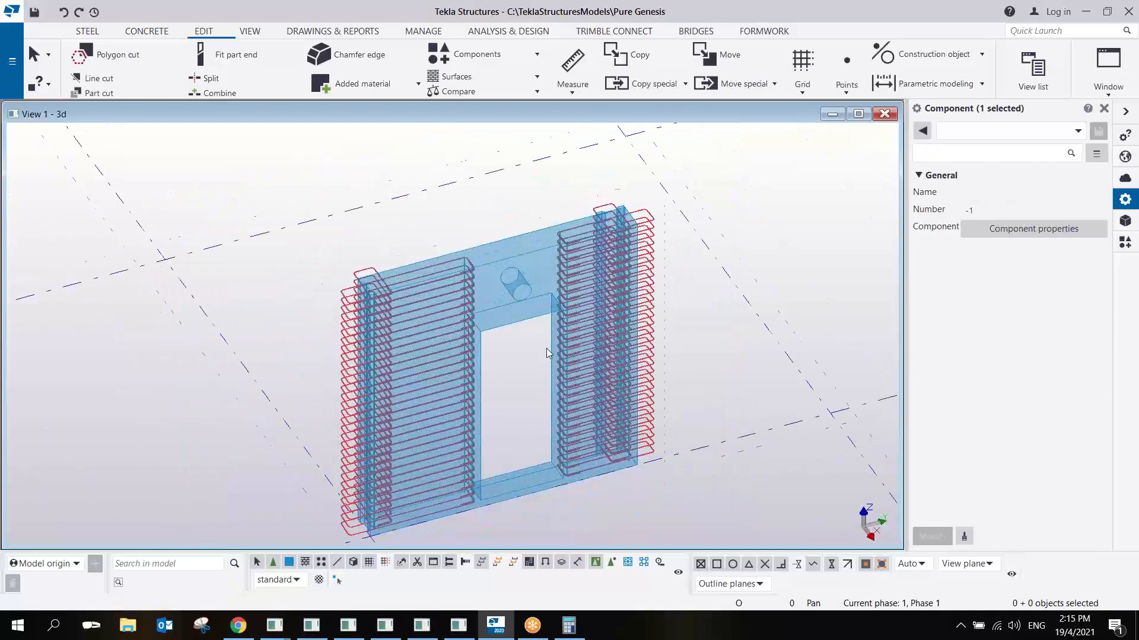
- Examine the wall's door opening and the separate door component standing near it in 3D
scroll(490, 322, "up", 3)
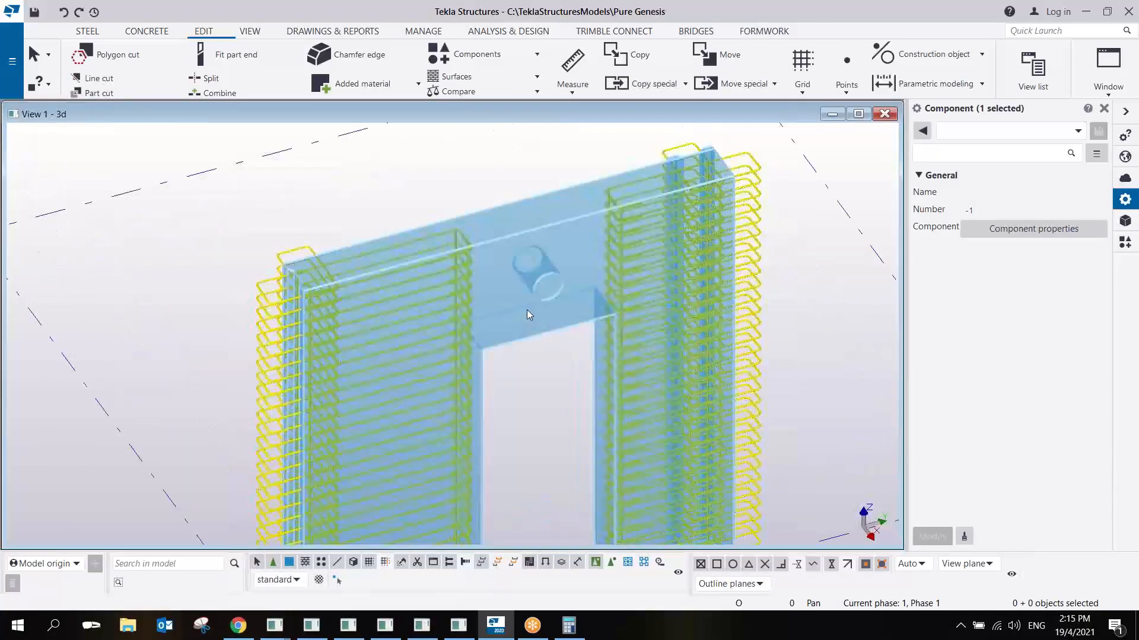
middle_click_drag(527, 309, 534, 284)
scroll(532, 282, "down", 3)
scroll(532, 282, "up", 3)
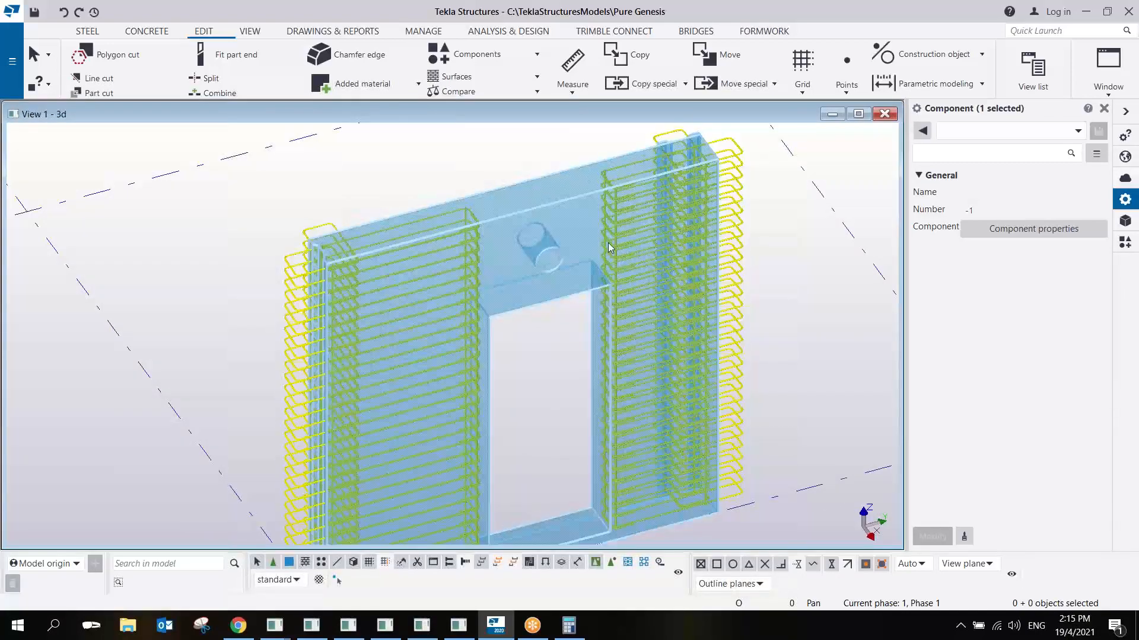
scroll(608, 245, "down", 5)
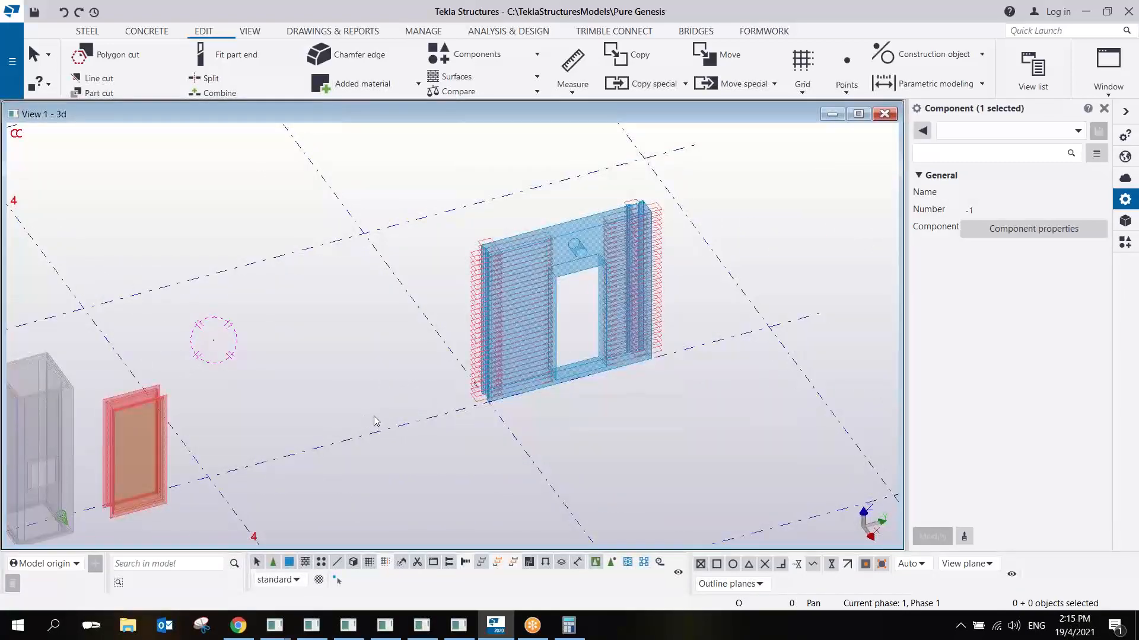
scroll(172, 387, "up", 3)
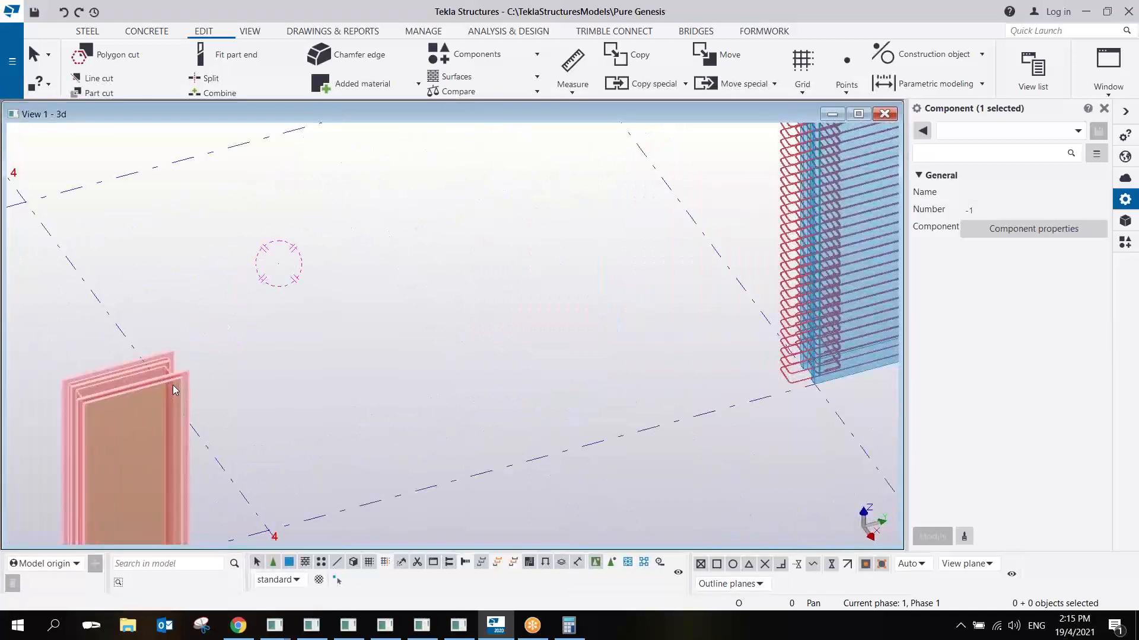
scroll(172, 385, "down", 2)
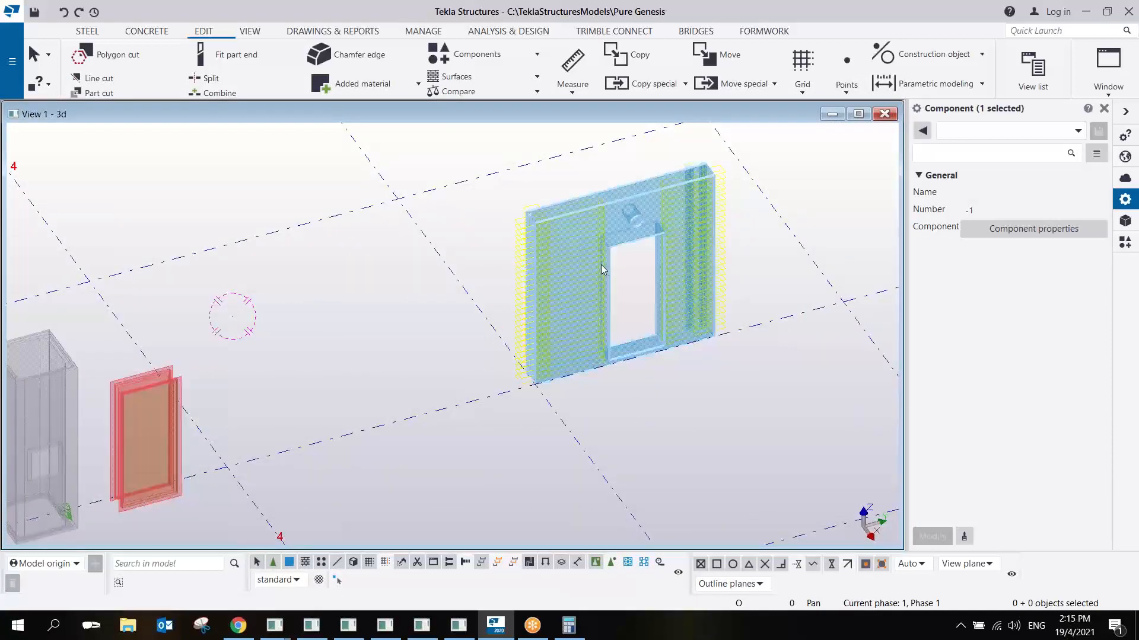
middle_click_drag(608, 253, 545, 261)
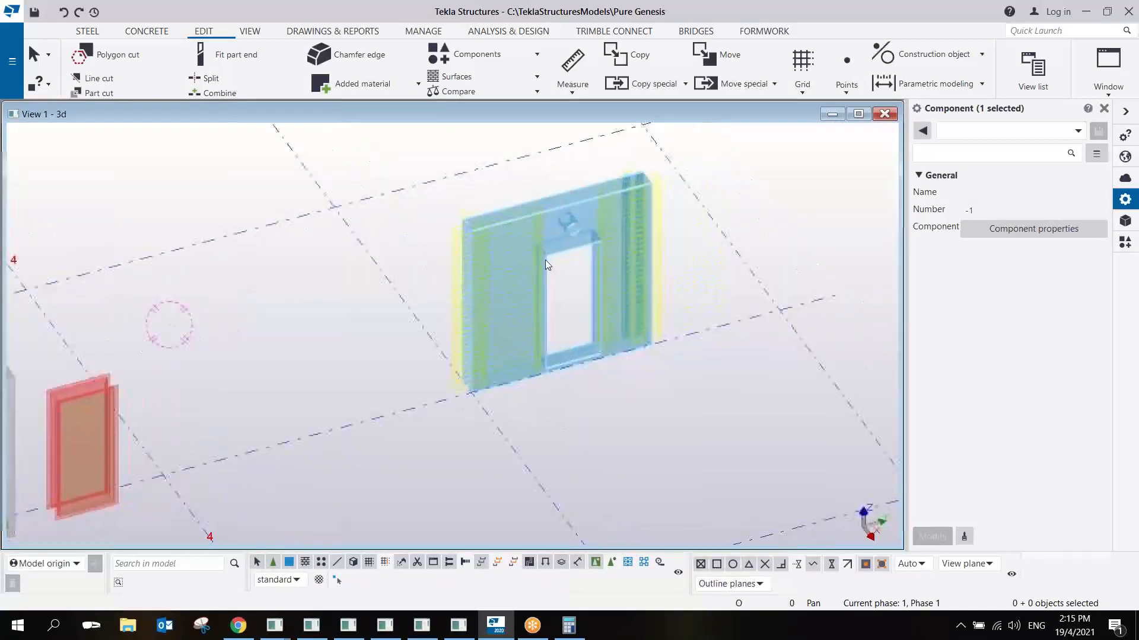
- Check the Shelter Wall component, then view the Shelter Door component's parameters and close them
left_click(583, 201)
right_click(586, 201)
left_click(85, 389)
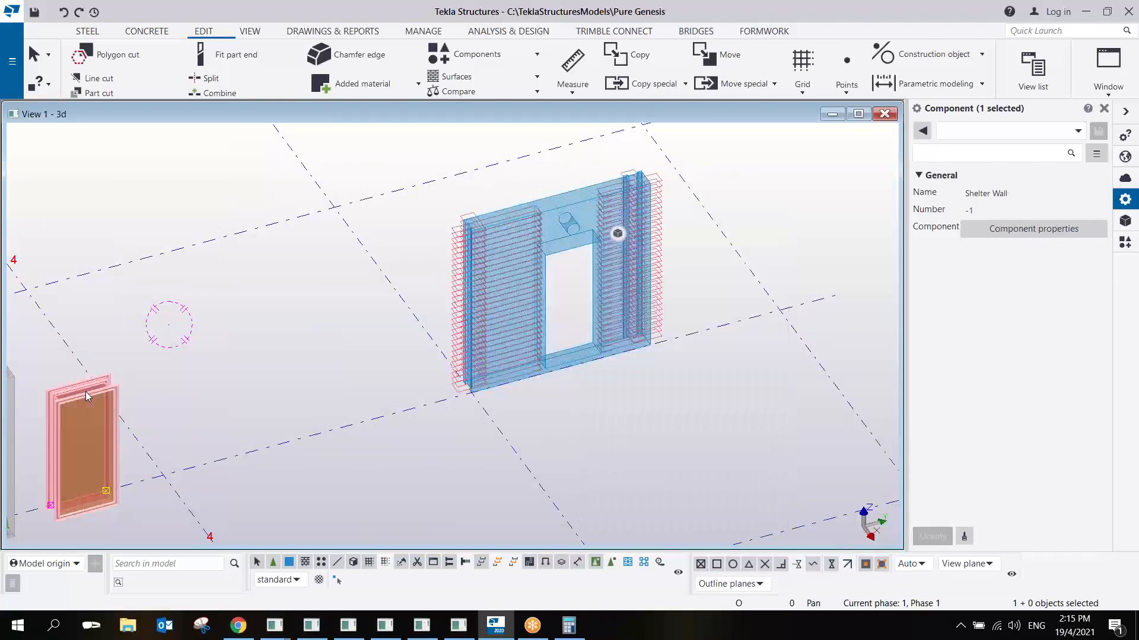
double_click(87, 392)
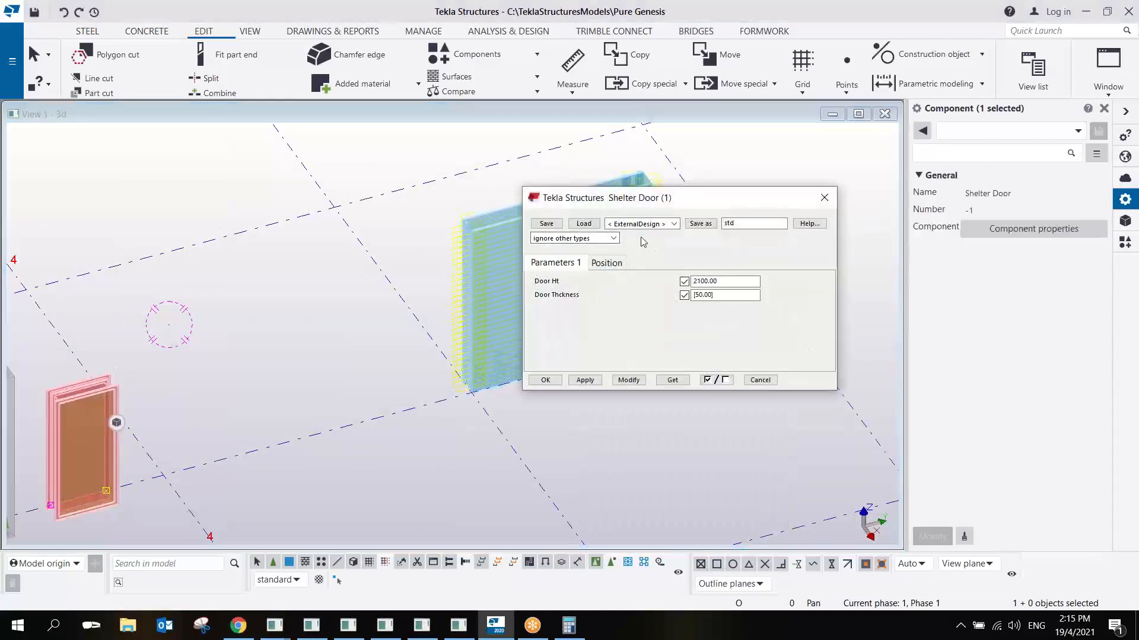
left_click(824, 198)
- Open the Shelter Wall component in the custom component editor, enlarge its perspective view and turn the wall to show the door opening
left_click(601, 197)
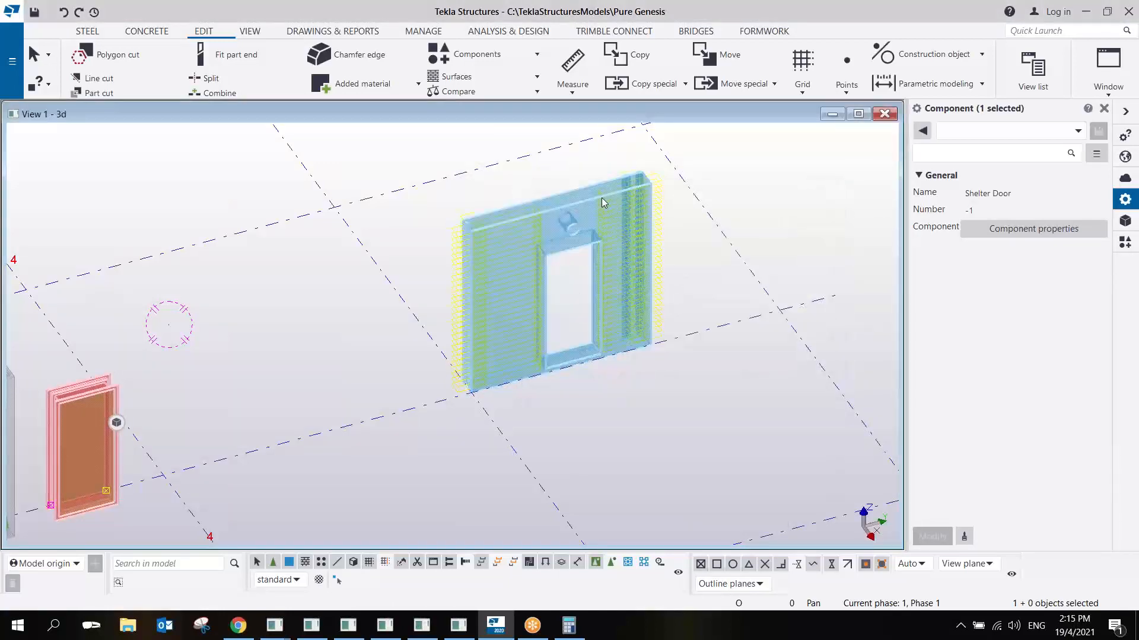
right_click(601, 198)
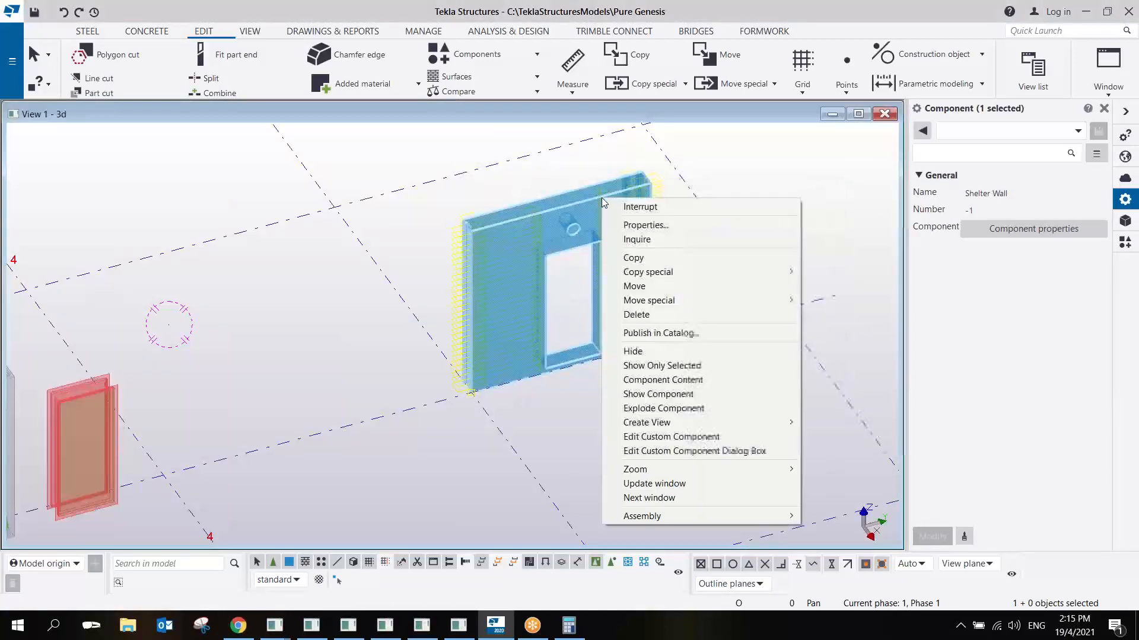
left_click(671, 437)
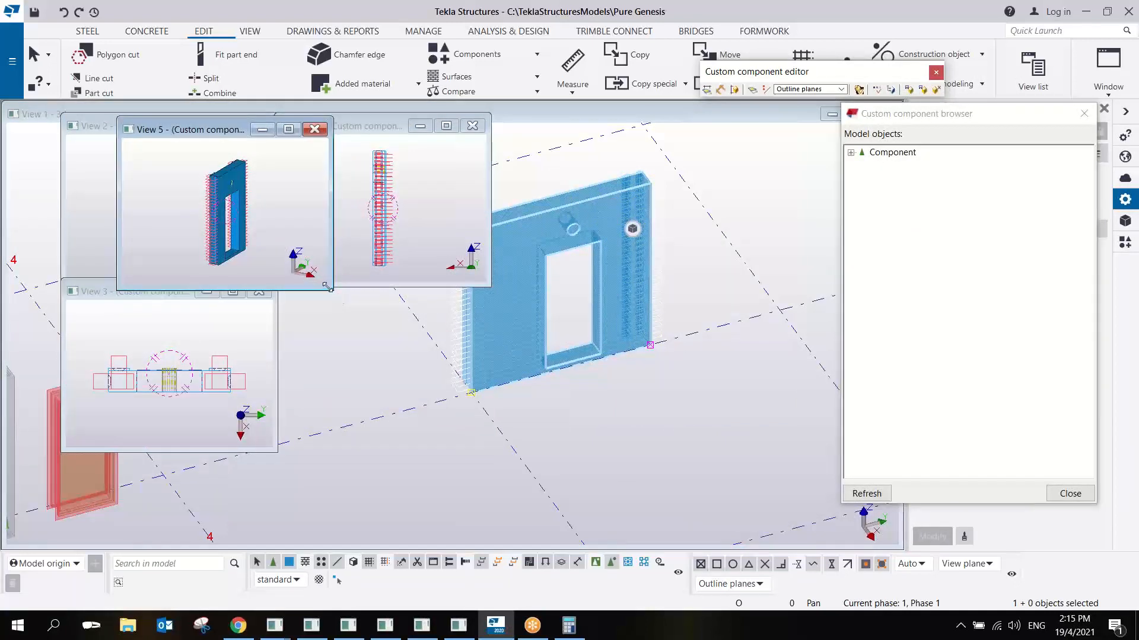
left_click_drag(328, 288, 796, 436)
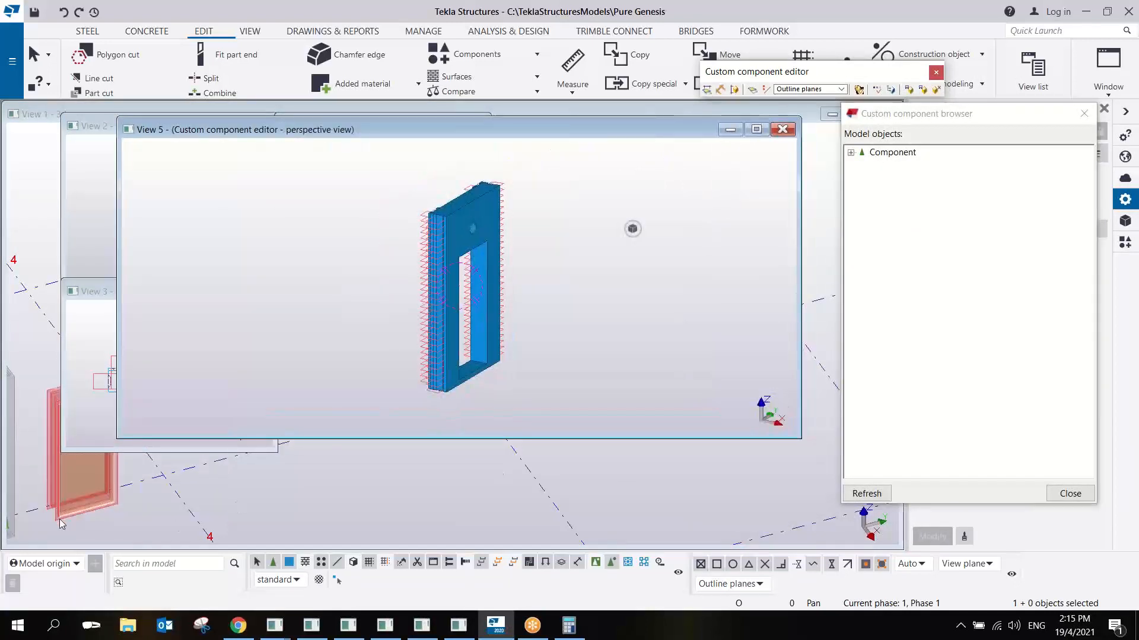
left_click(452, 351)
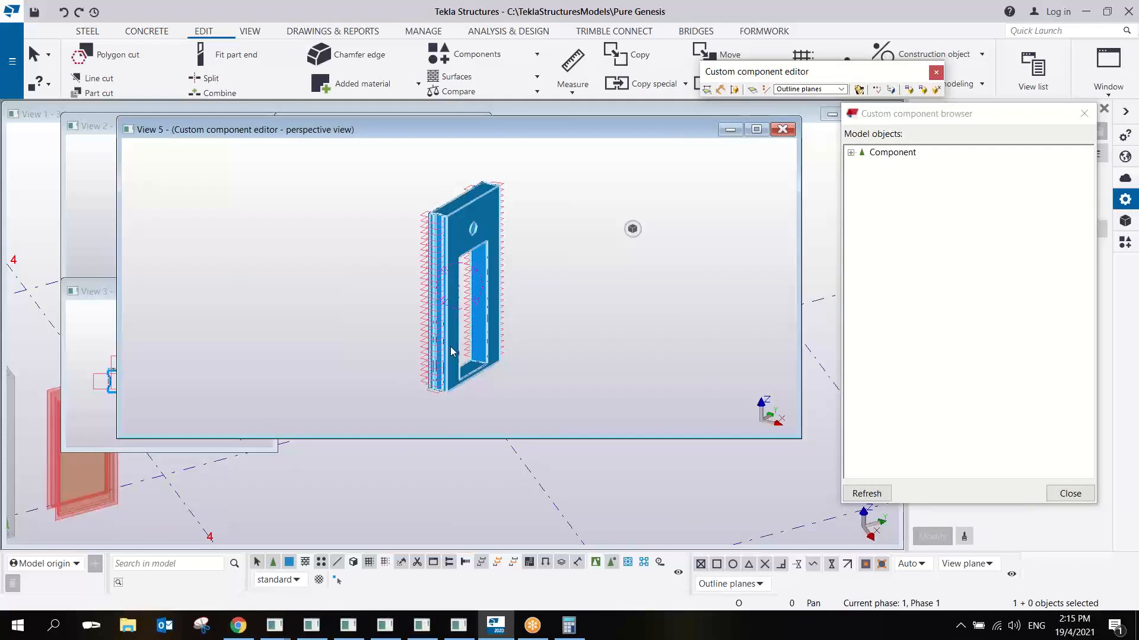
middle_click_drag(527, 326, 238, 421, "ctrl")
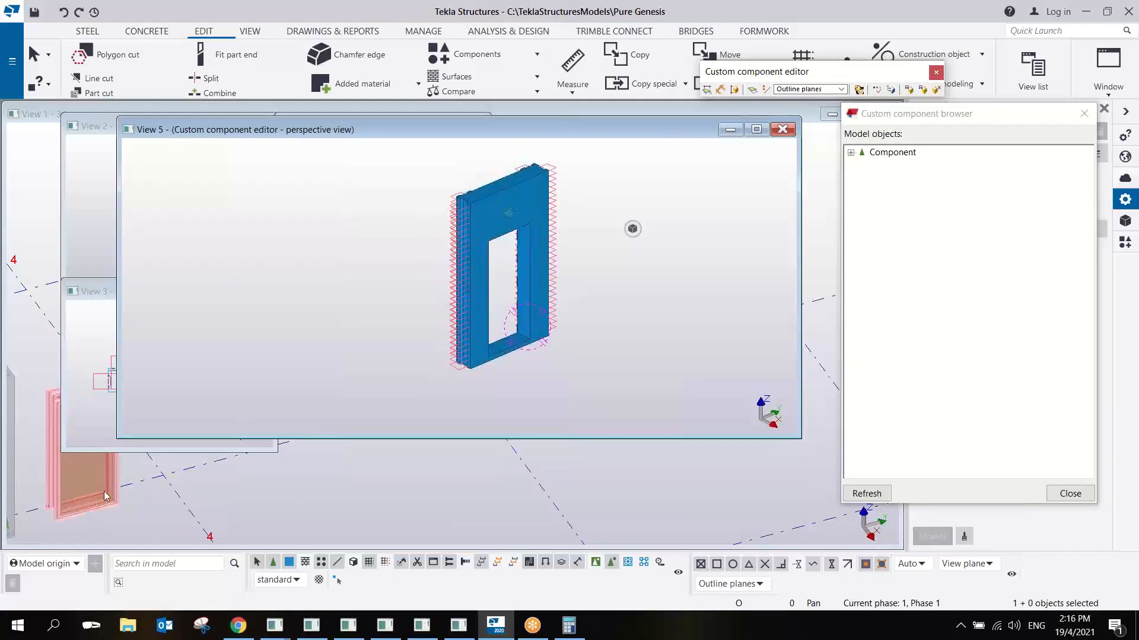
- Move the custom component browser clear of the side pane and search the component catalog for shelter
left_click(893, 153)
left_click_drag(938, 116, 752, 119)
left_click(1125, 242)
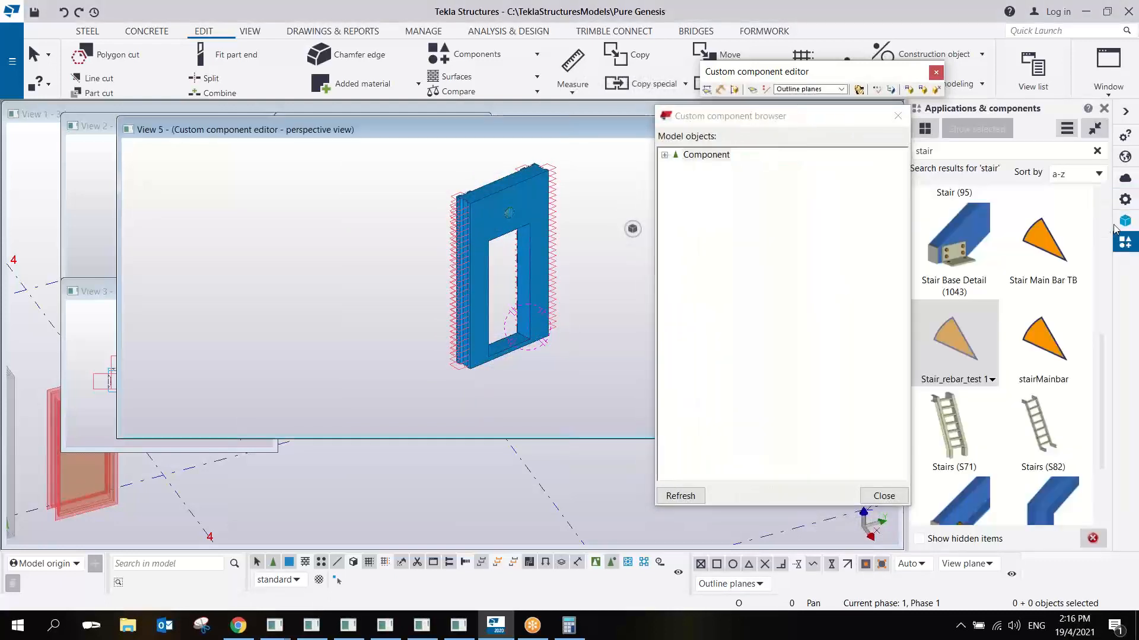
left_click(961, 151)
type("shelte")
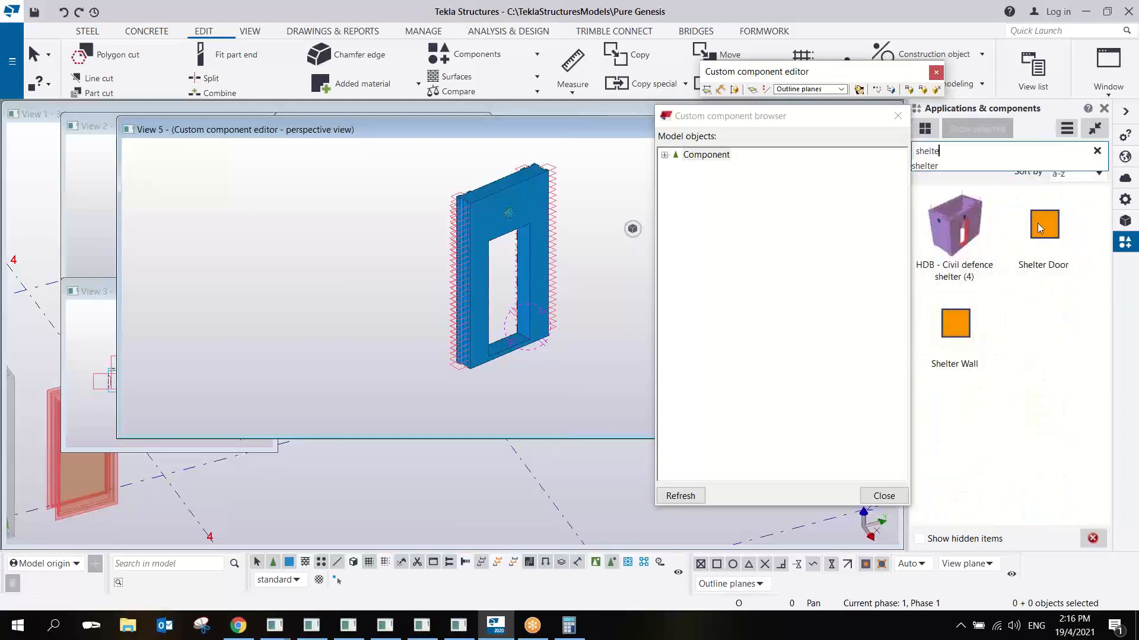
- Insert a Shelter Door component between the two front bottom corners of the wall's door opening and end the placement
left_click(1041, 230)
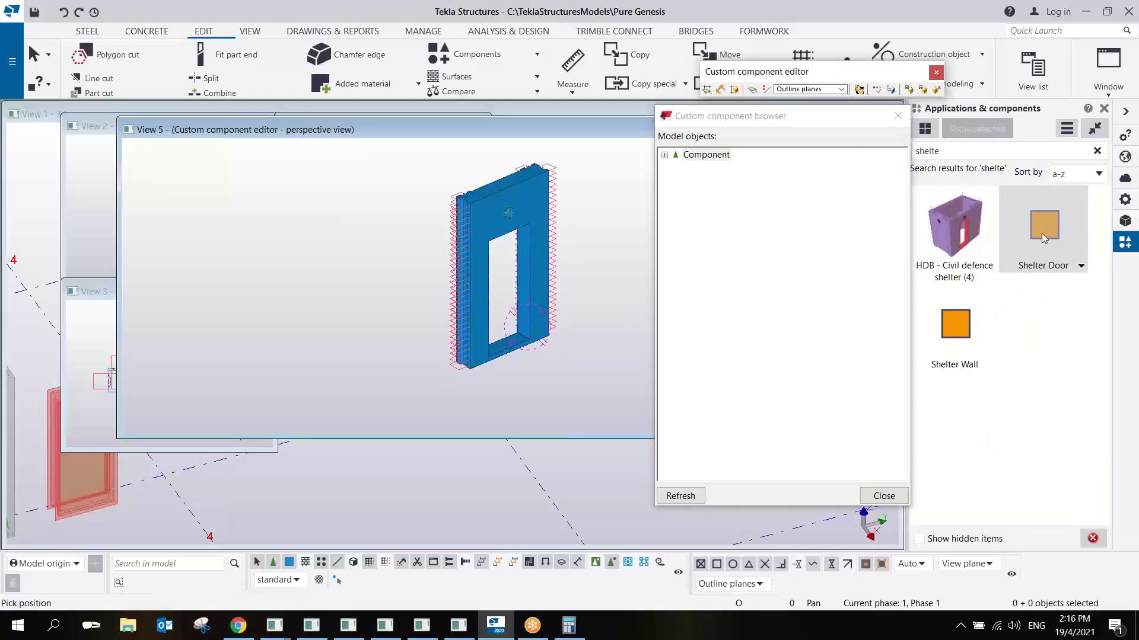
scroll(409, 322, "up", 6)
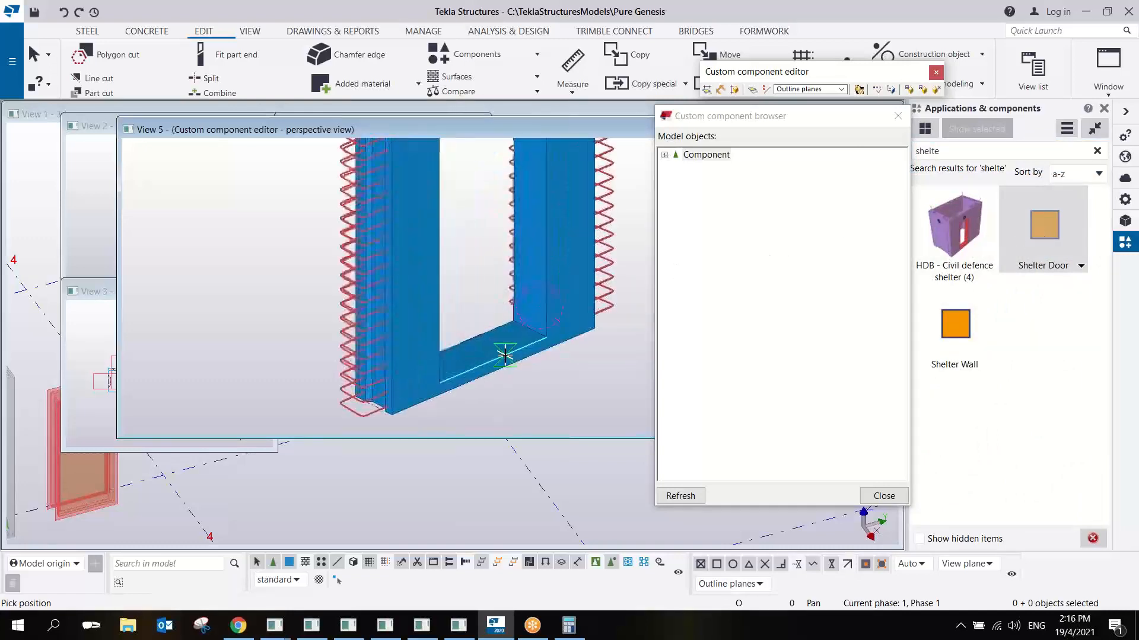
scroll(384, 289, "up", 3)
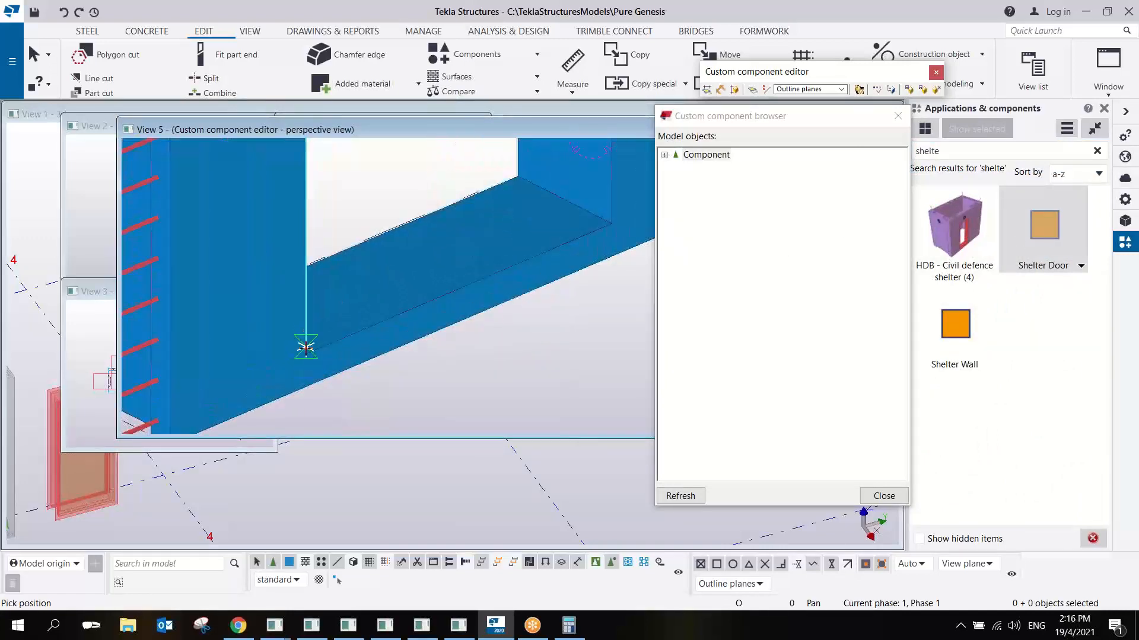
left_click(306, 354)
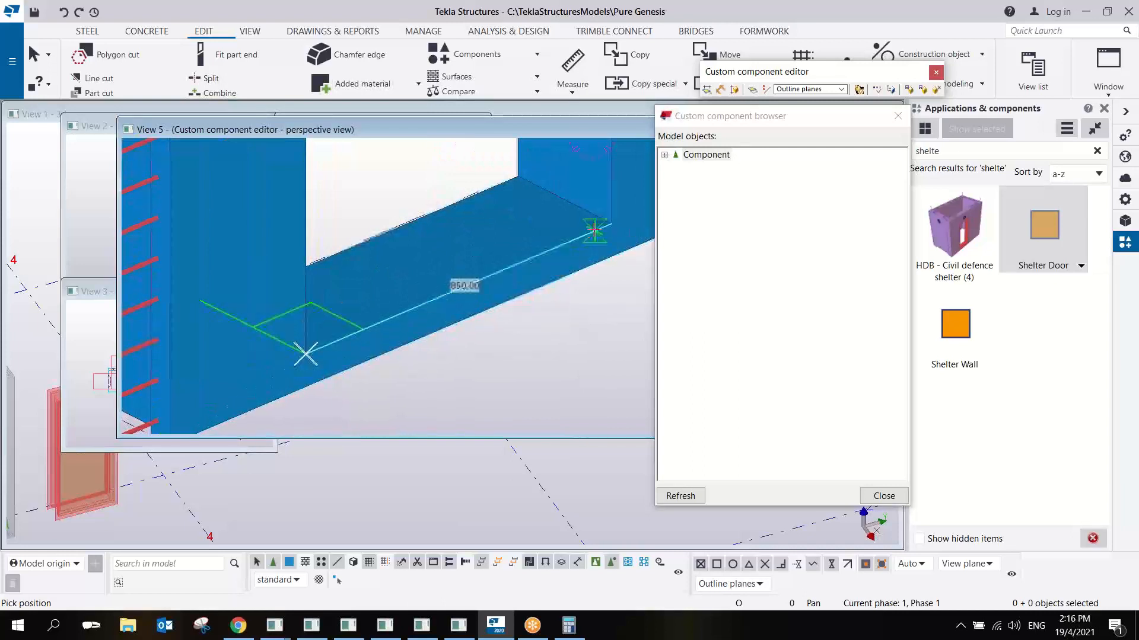
scroll(557, 356, "down", 5)
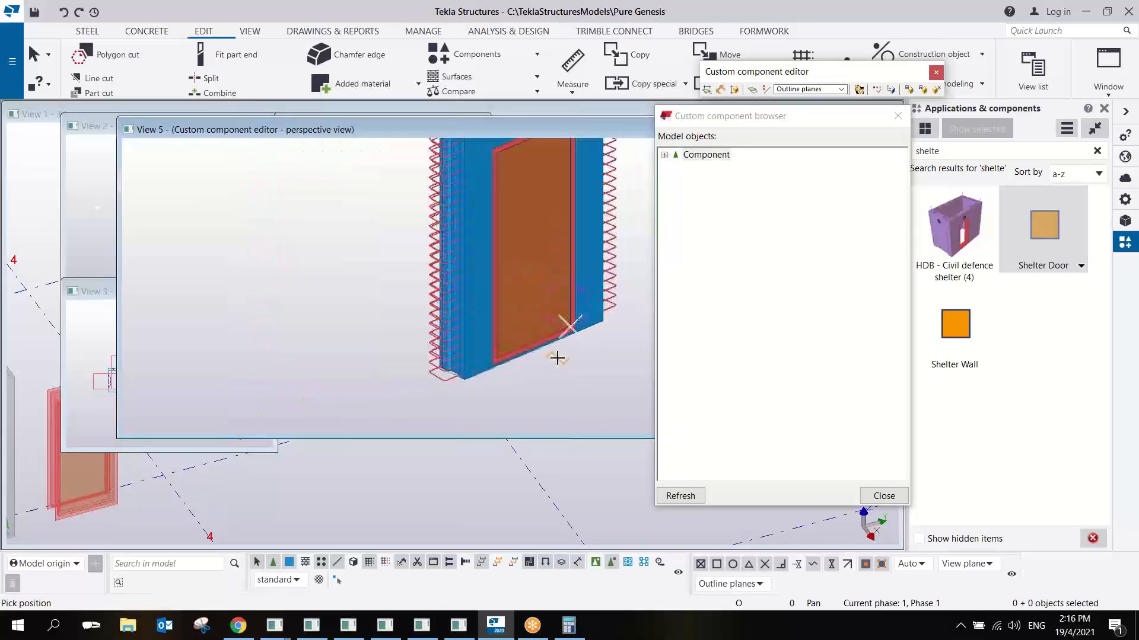
right_click(575, 254)
left_click(601, 260)
scroll(578, 283, "down", 2)
middle_click_drag(579, 282, 521, 319, "ctrl")
scroll(522, 320, "up", 1)
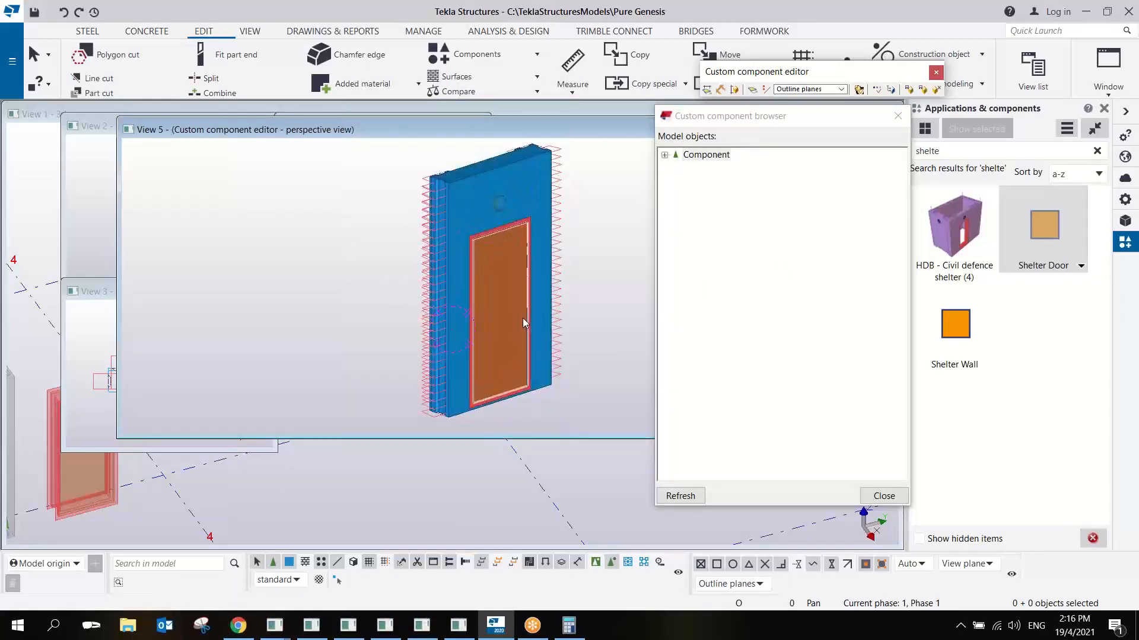
- Enable component selection and set the inserted Shelter Door's Door Ht to 500
left_click(522, 236)
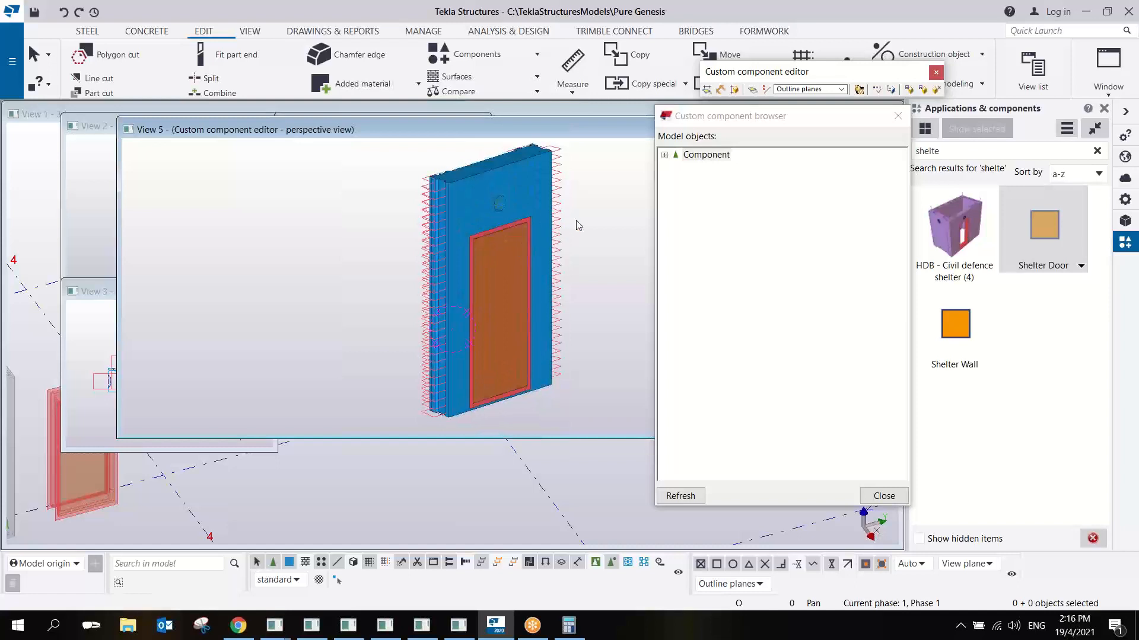
left_click(511, 262)
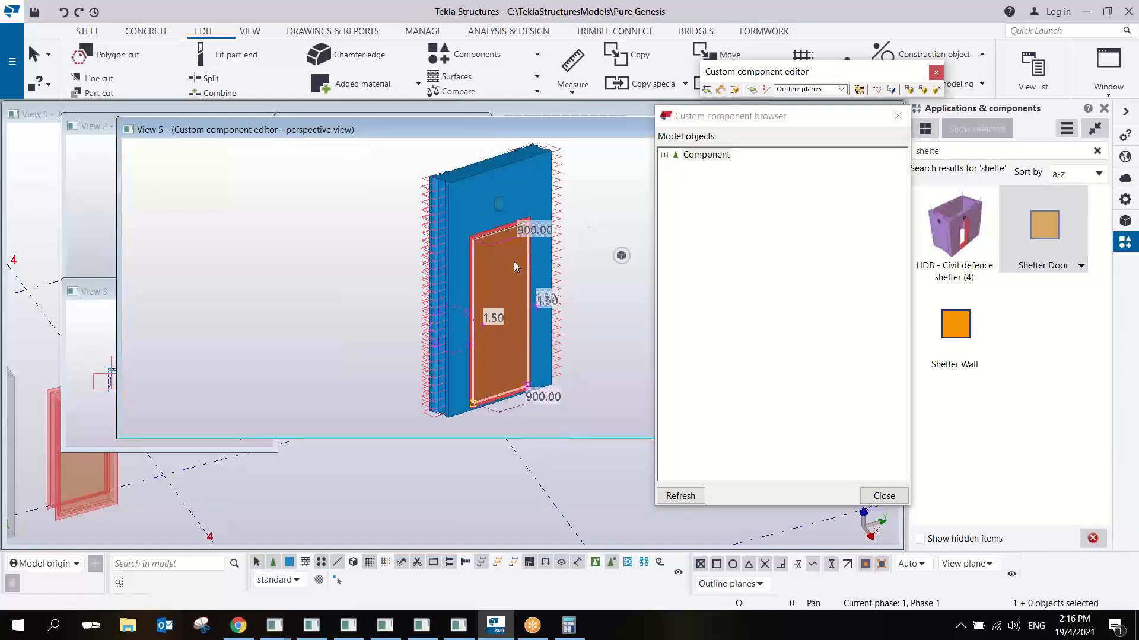
left_click(594, 563)
double_click(501, 295)
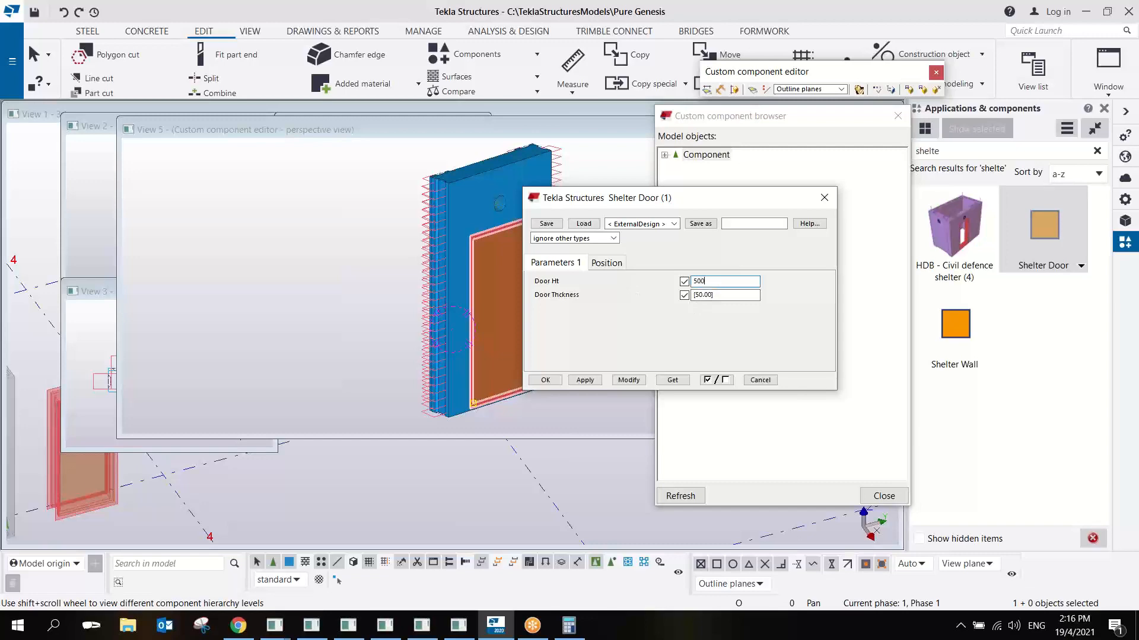
left_click(628, 380)
scroll(337, 340, "up", 5)
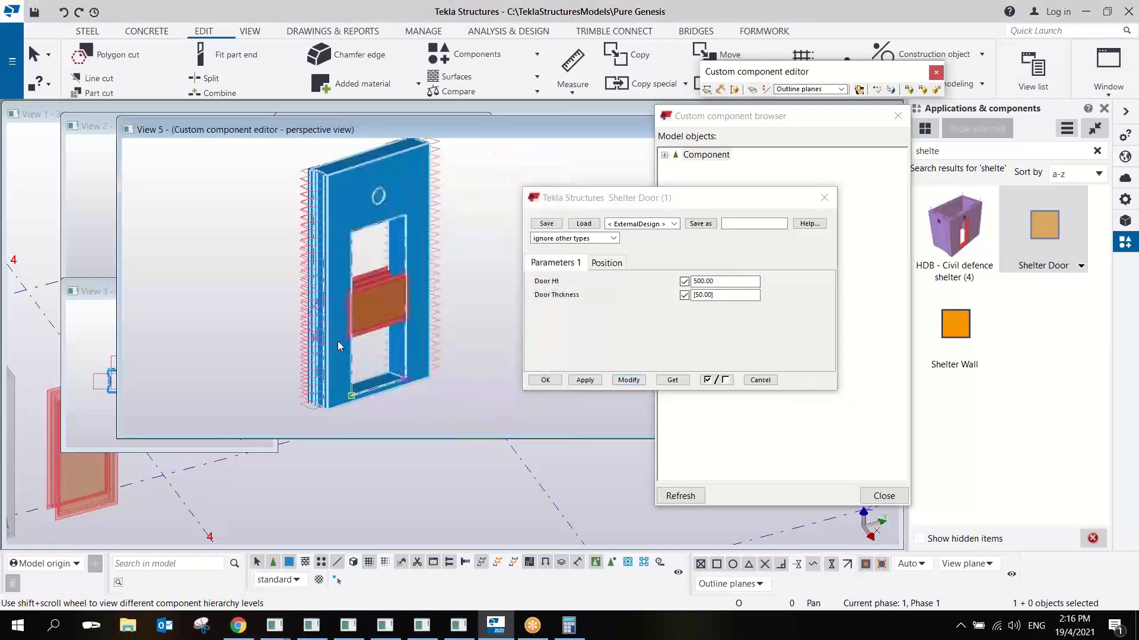
- Set the Shelter Door's depth position to Front with a 0 offset and apply it to the component
left_click(606, 263)
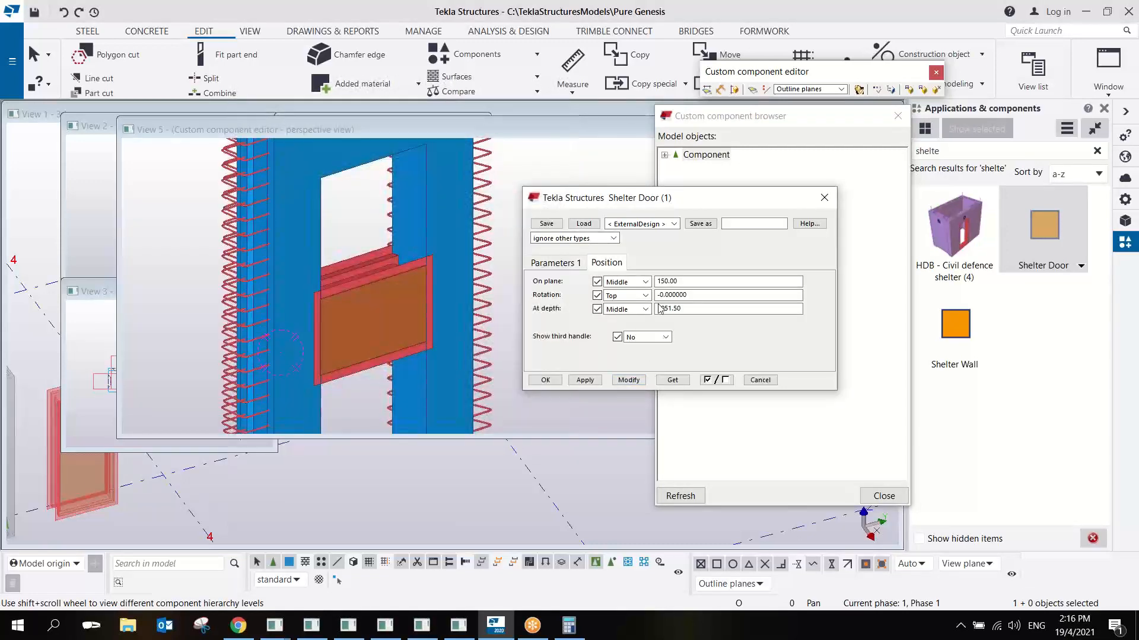
left_click_drag(689, 308, 568, 312)
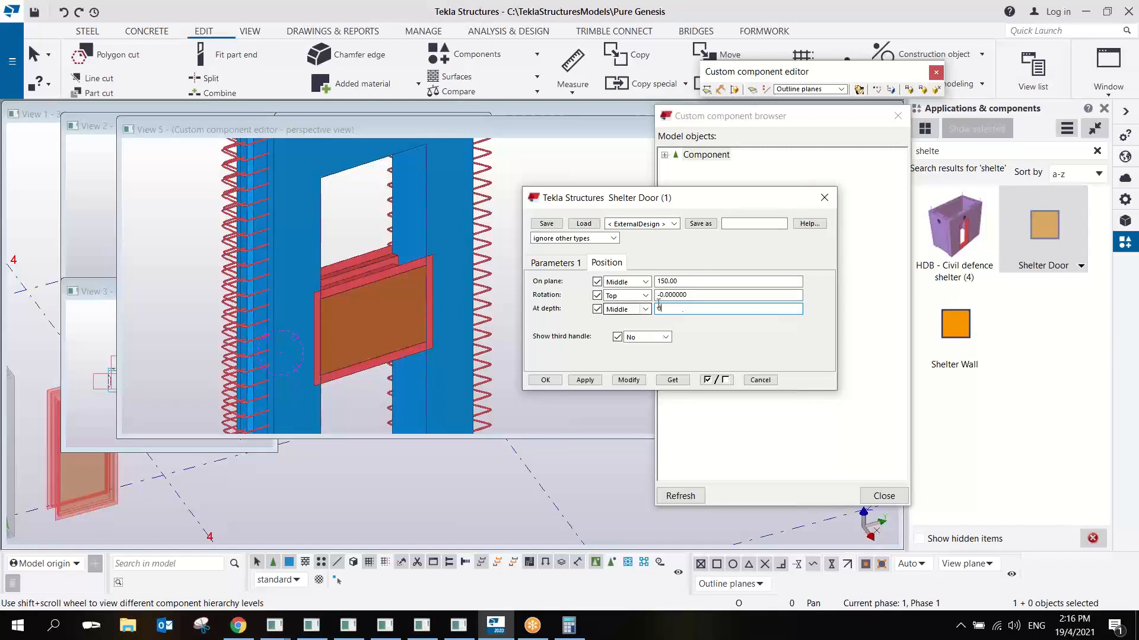
left_click(644, 309)
left_click(631, 332)
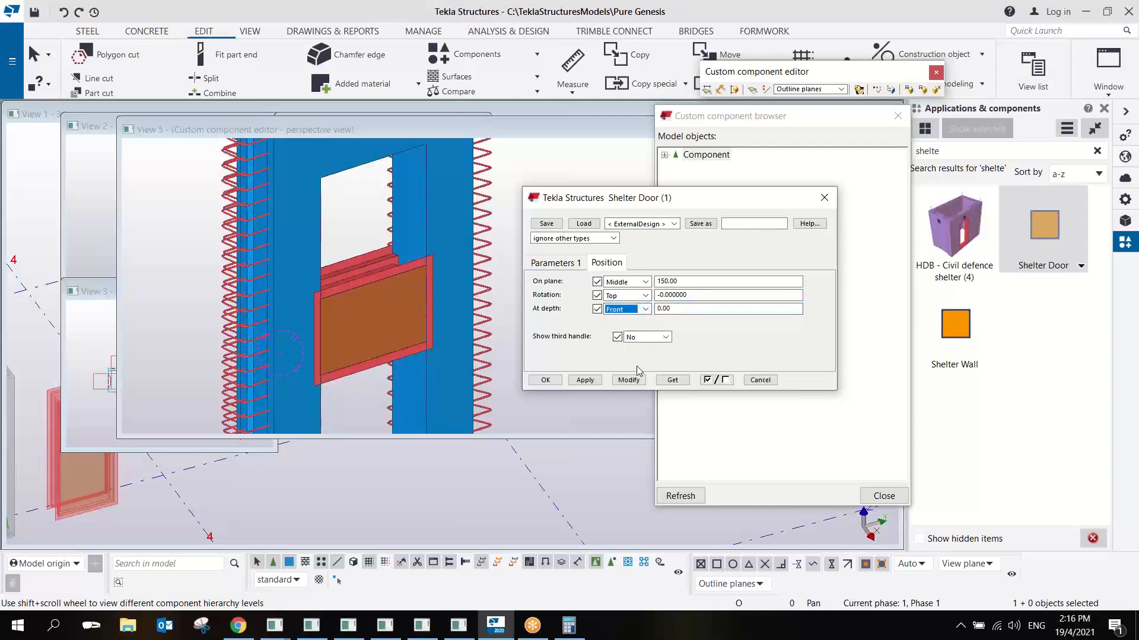
left_click(632, 381)
middle_click_drag(319, 335, 337, 228)
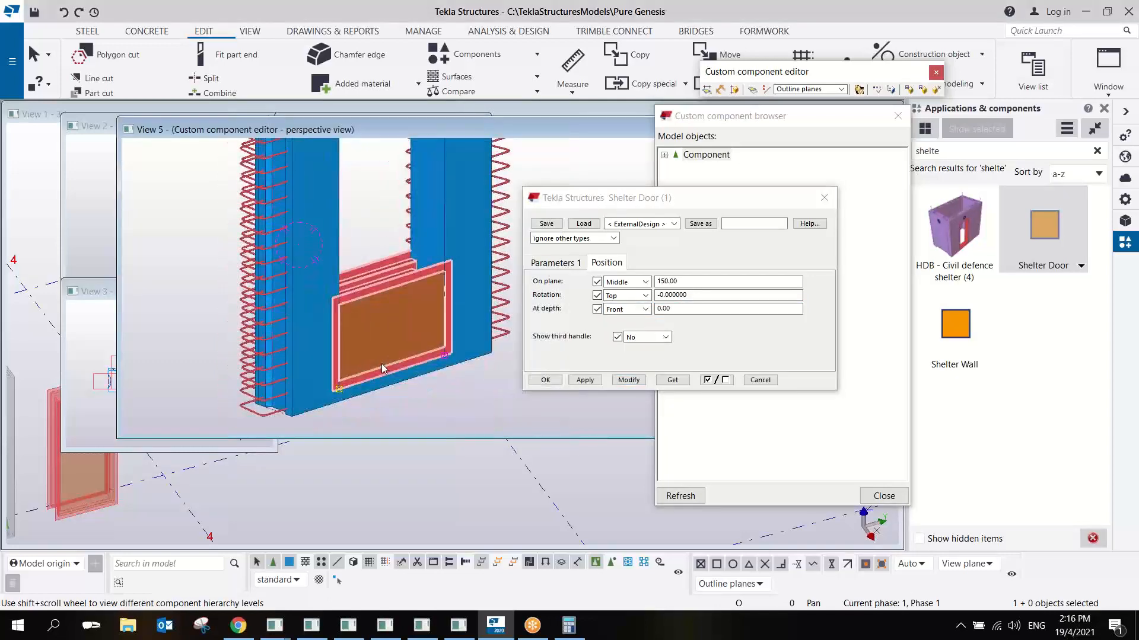
middle_click_drag(382, 364, 446, 311, "ctrl")
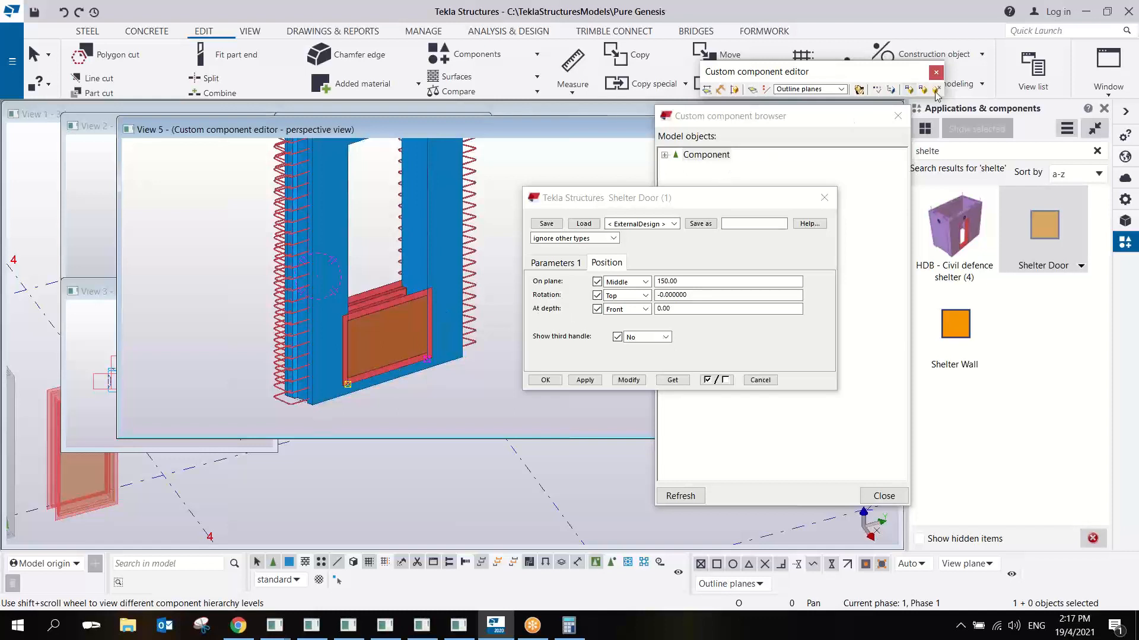
- Refresh the component browser, close the custom component editor with the Shelter Wall changes saved, and close the door's properties
left_click(733, 417)
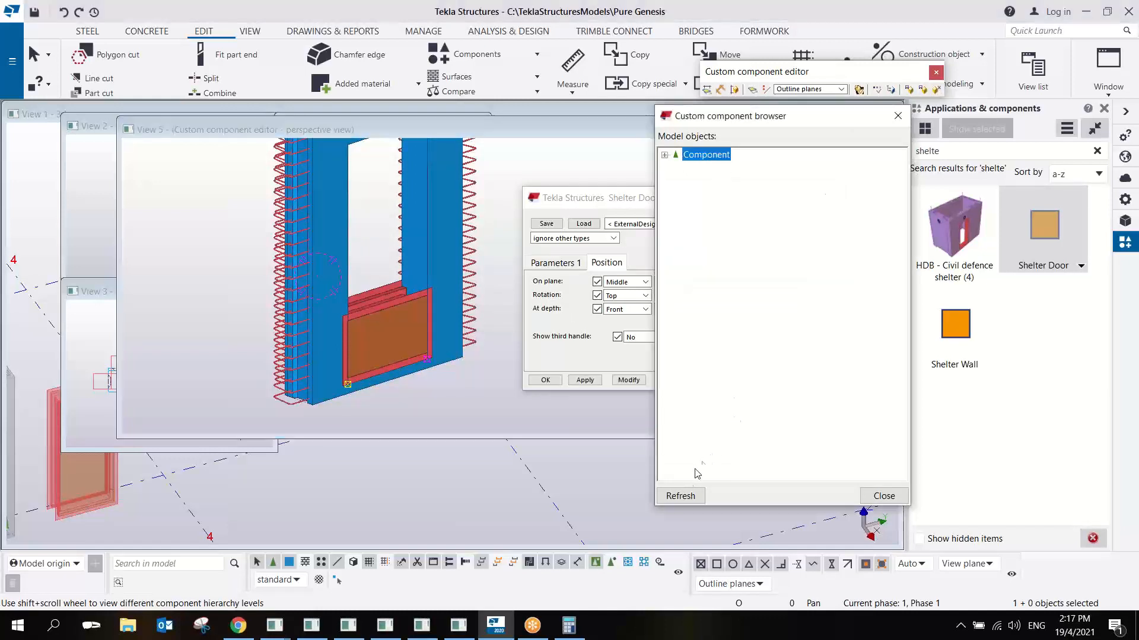
left_click(685, 496)
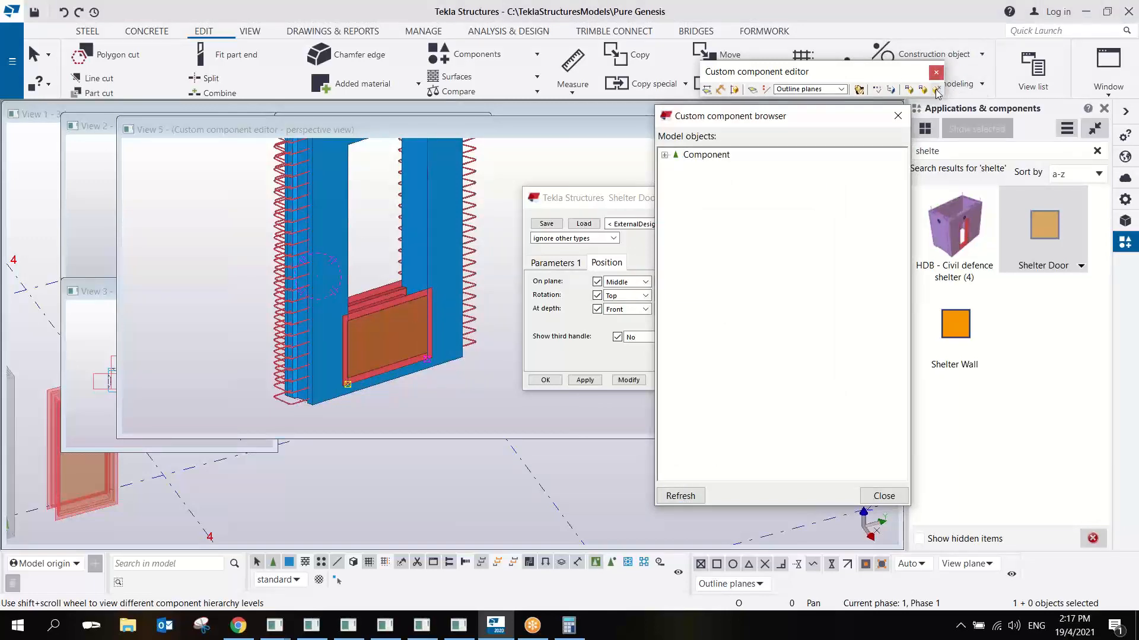
left_click(936, 89)
left_click(497, 346)
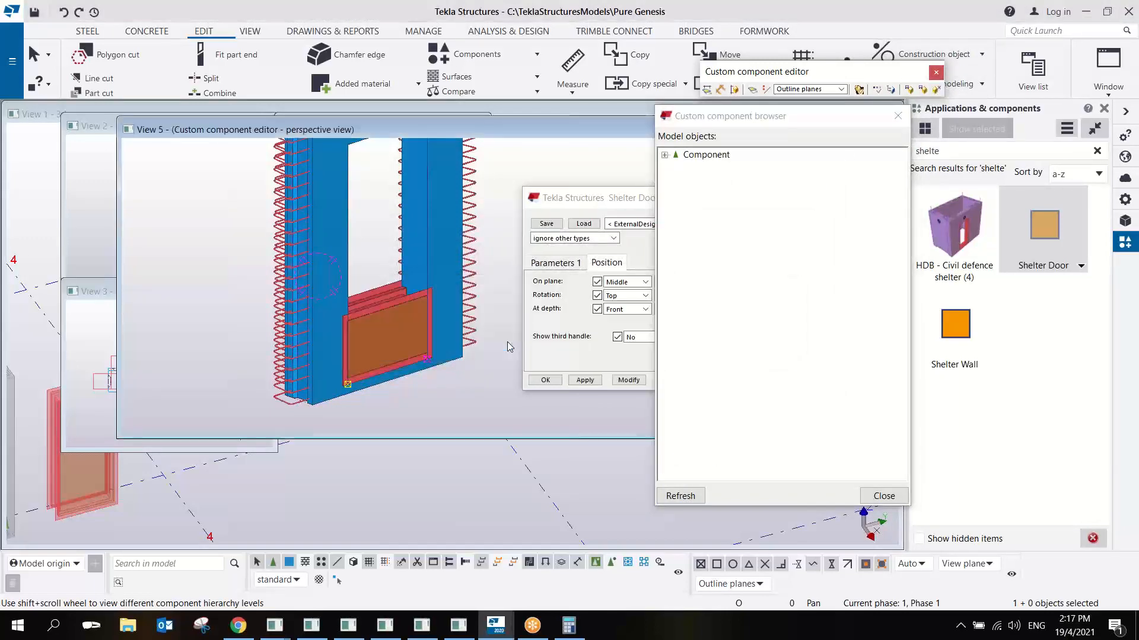
left_click(567, 373)
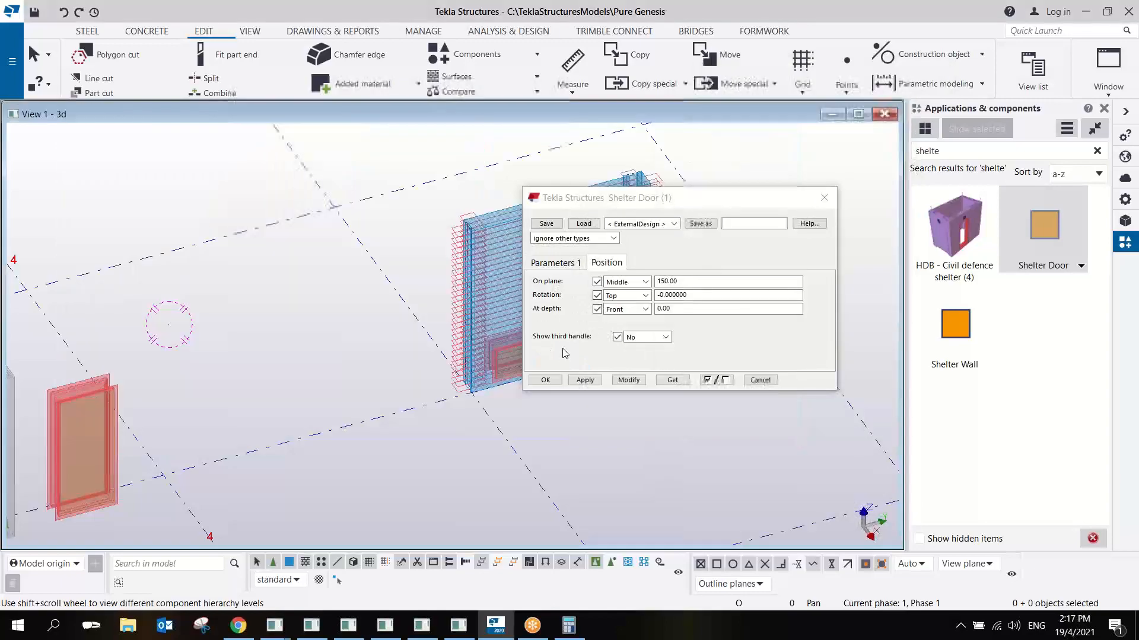
left_click(825, 199)
- Check the nested door against the opening in the model's Shelter Wall, and delete that wall
scroll(516, 312, "up", 5)
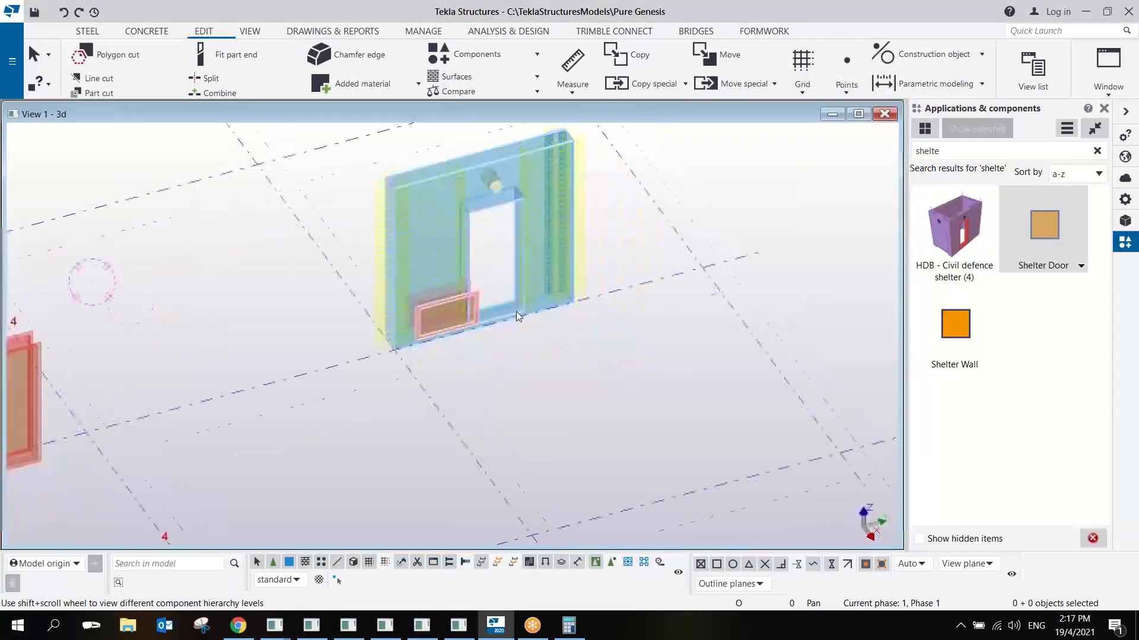
scroll(508, 329, "down", 5)
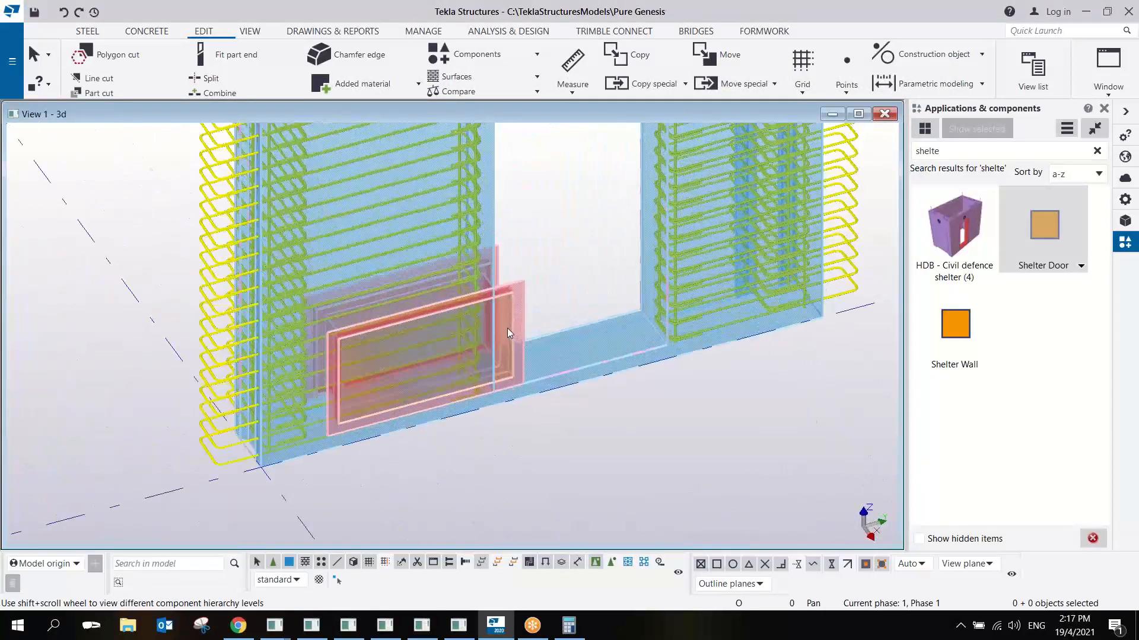
scroll(508, 328, "up", 4)
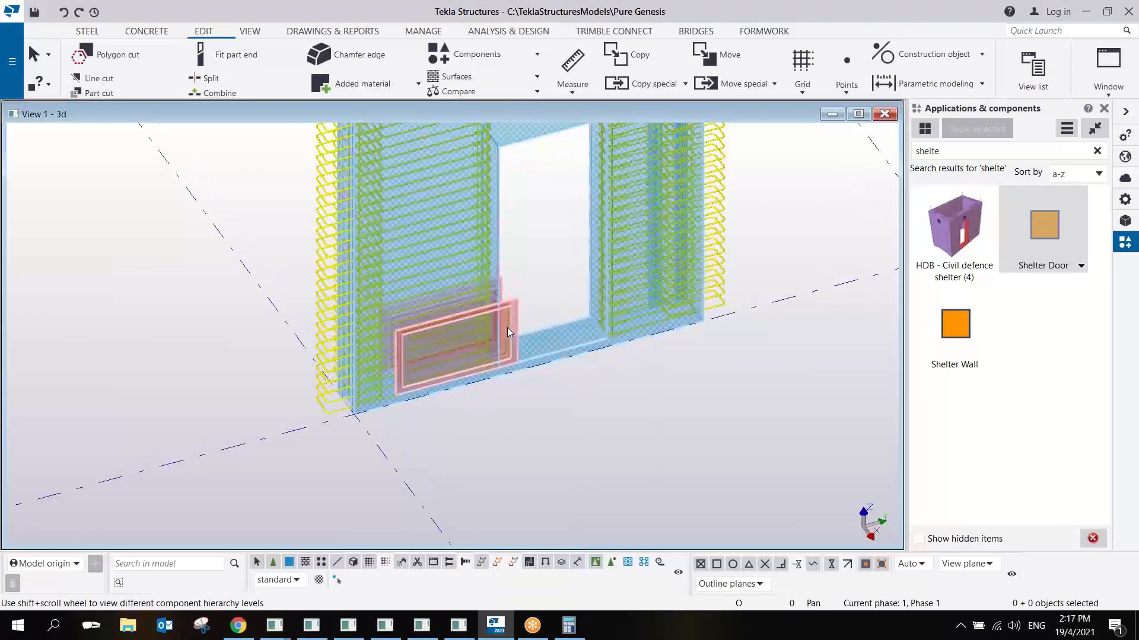
left_click(507, 326)
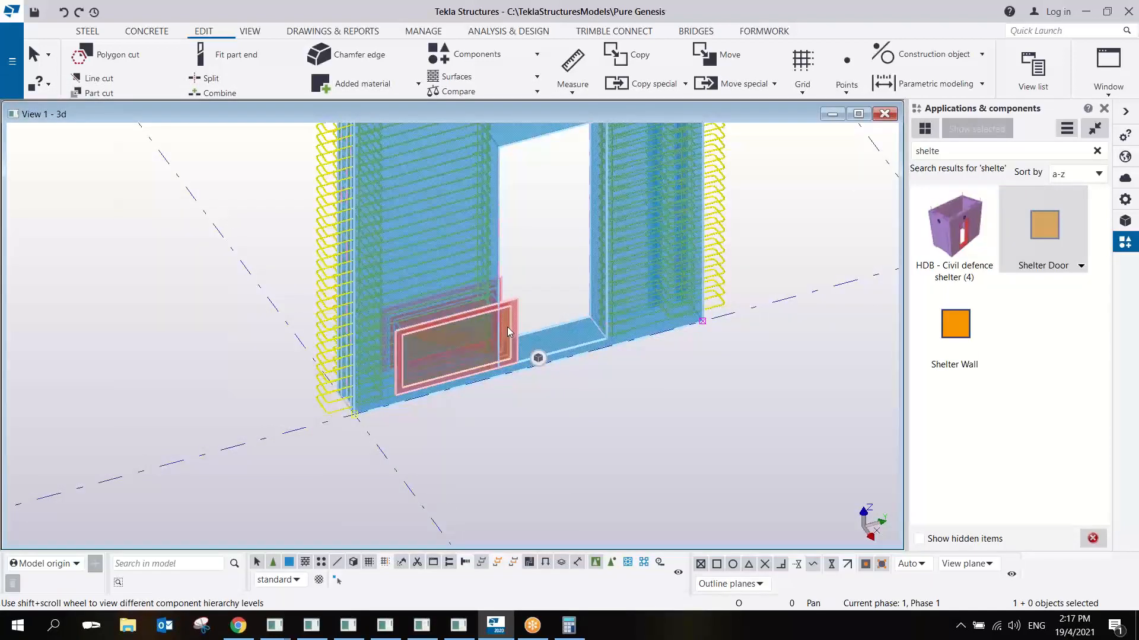
key("Delete")
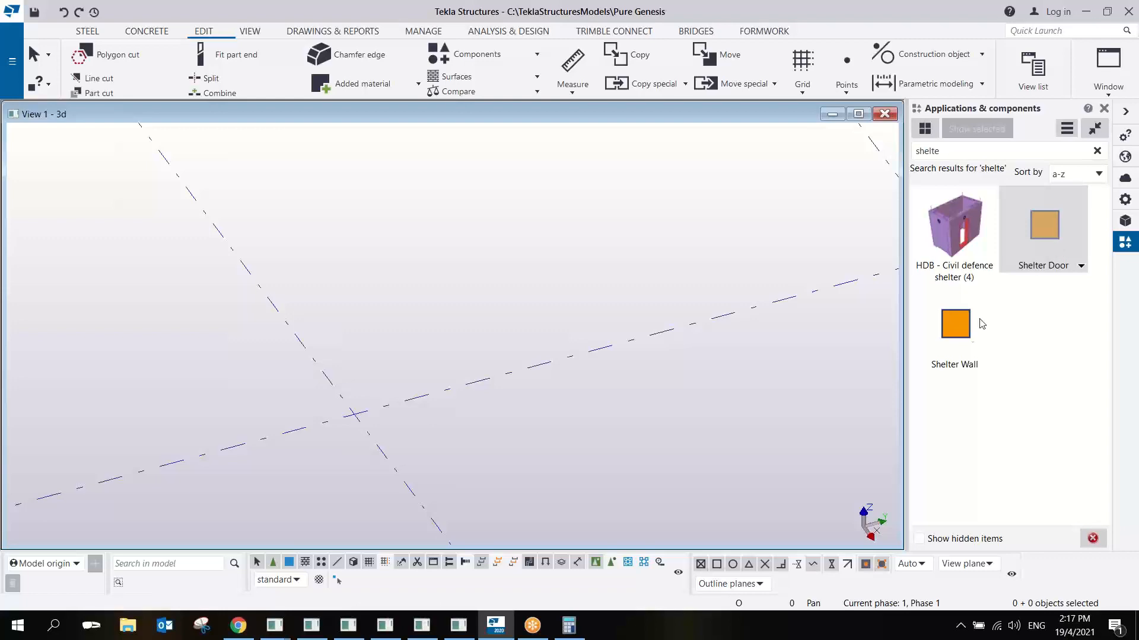
- Place a new Shelter Wall component from the grid intersection to a point along the same grid line
left_click(967, 338)
left_click(357, 419)
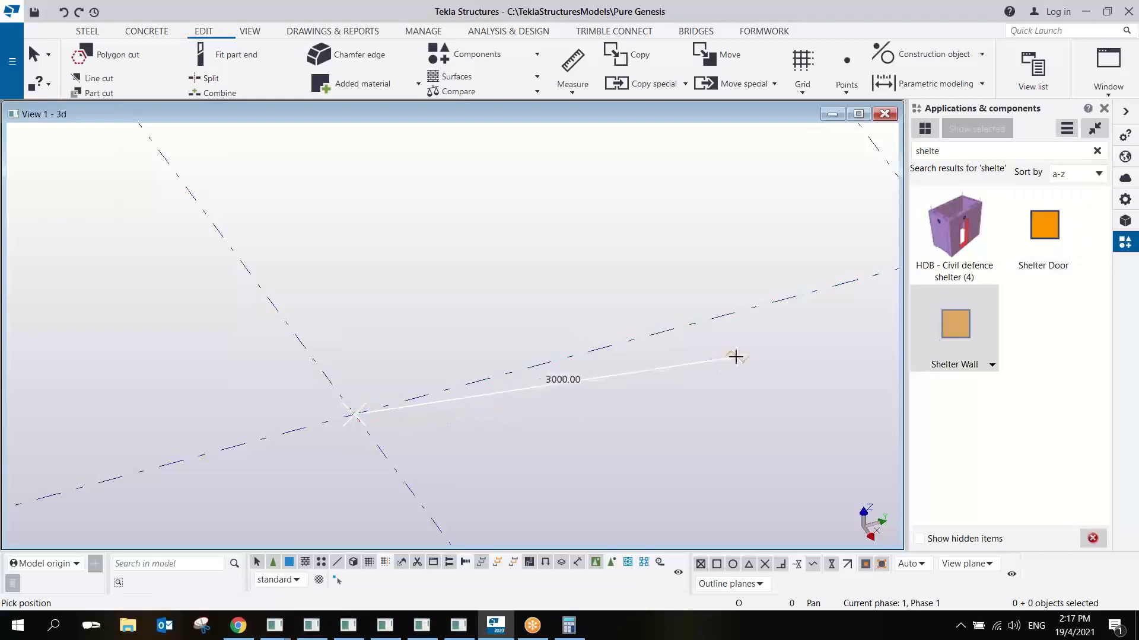
middle_click_drag(736, 356, 491, 315)
left_click(576, 248)
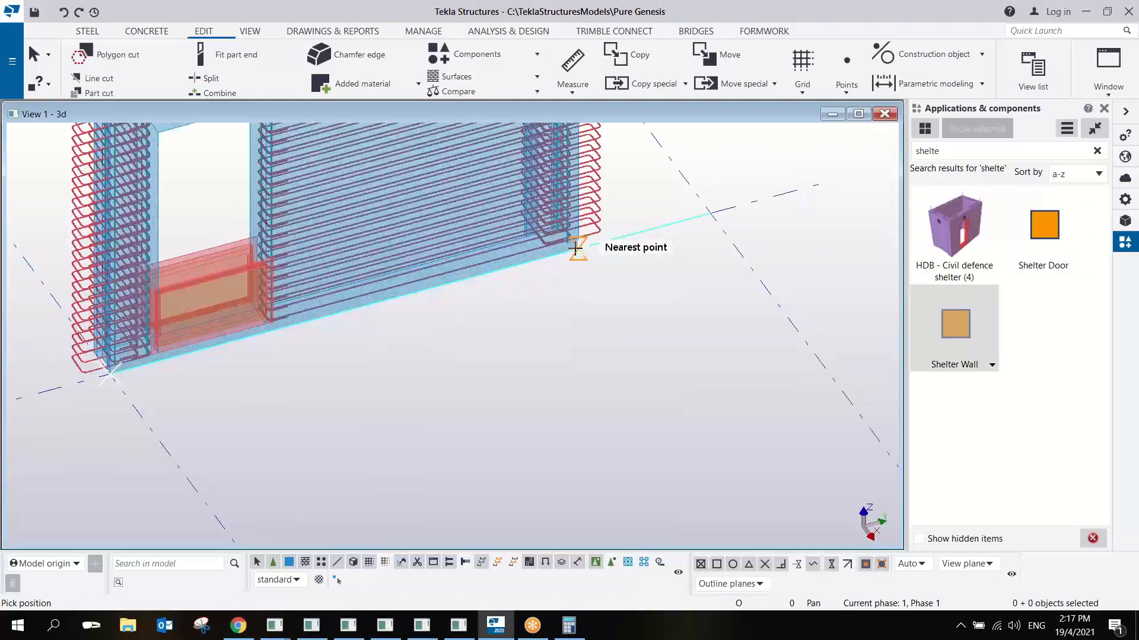
middle_click_drag(454, 320, 498, 261)
scroll(499, 261, "down", 2)
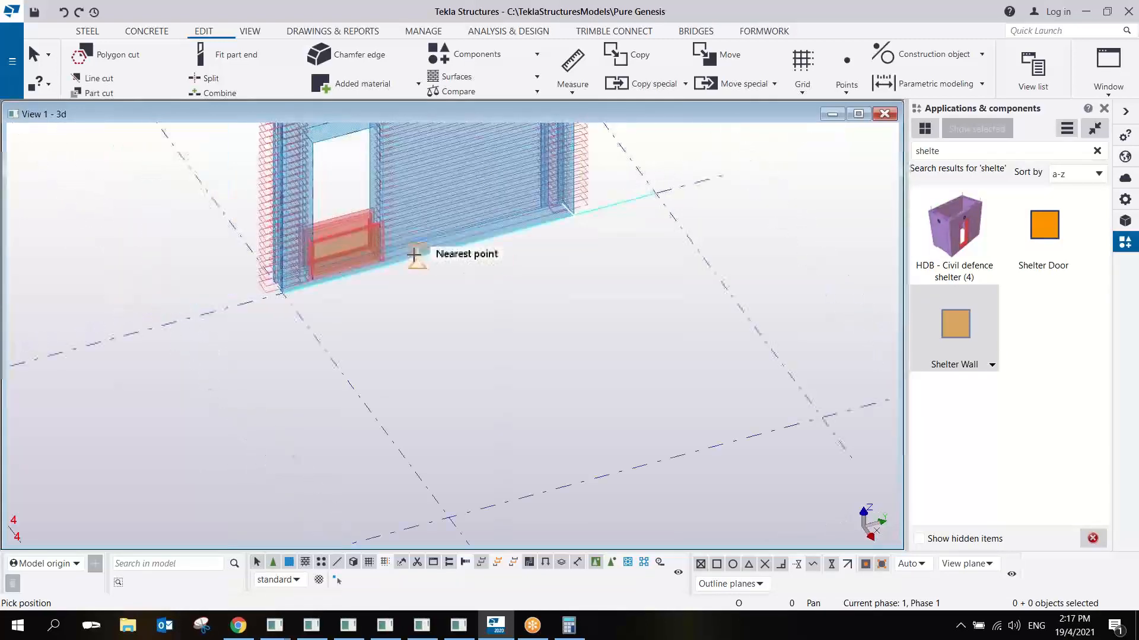
right_click(415, 256)
left_click(432, 265)
scroll(340, 247, "up", 2)
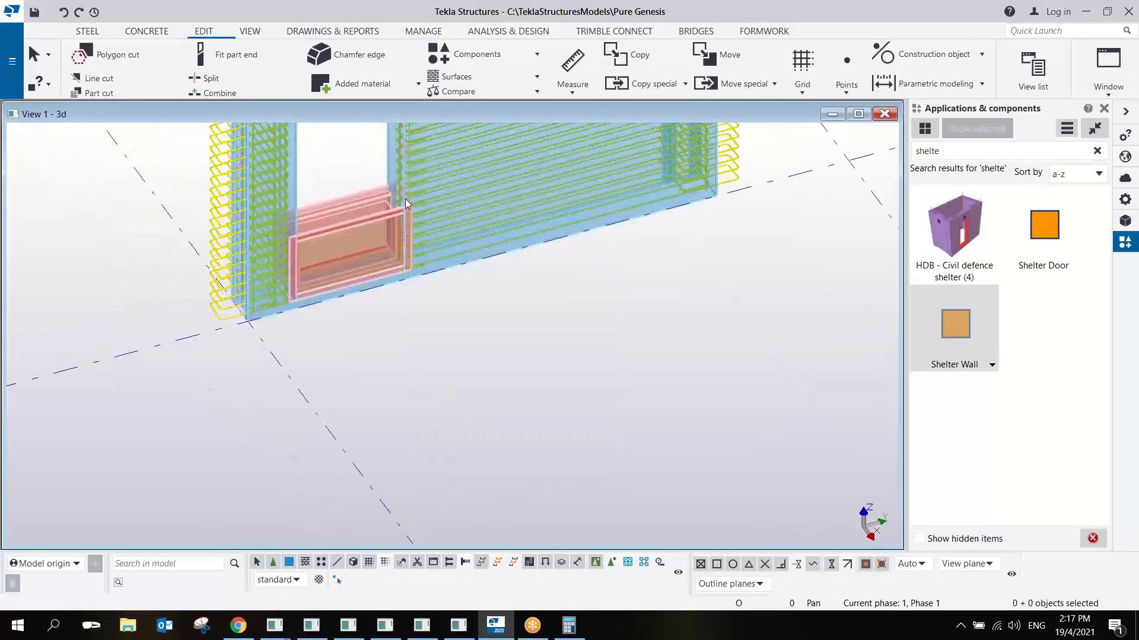
- Open the new Shelter Wall in the custom component editor and move and enlarge its perspective view
right_click(404, 198)
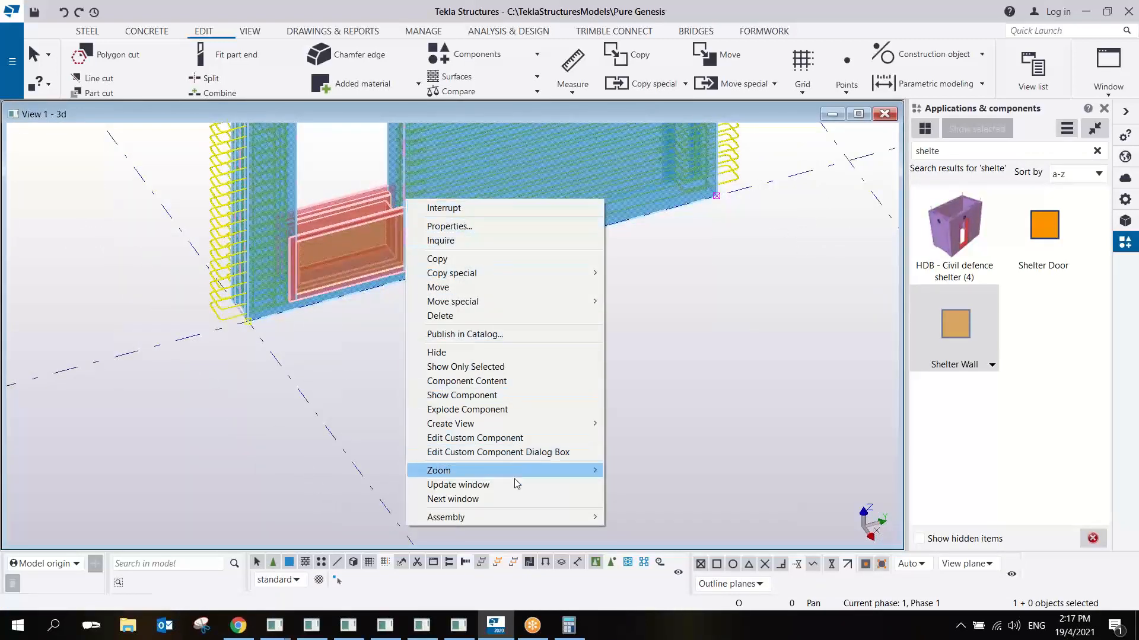
left_click(528, 440)
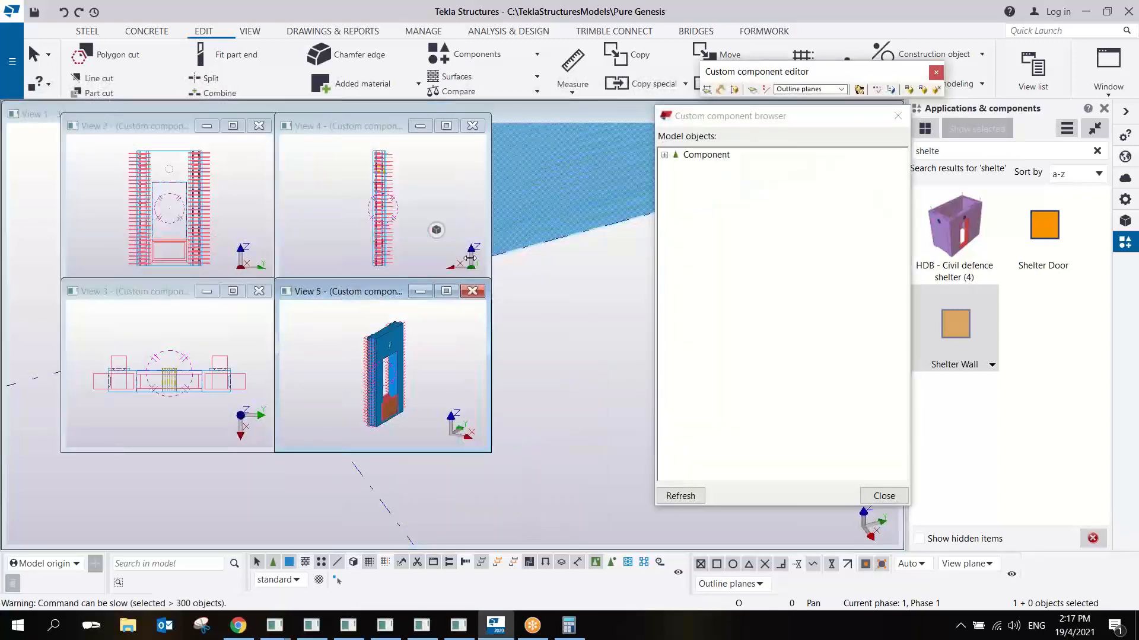
left_click_drag(360, 276, 198, 100)
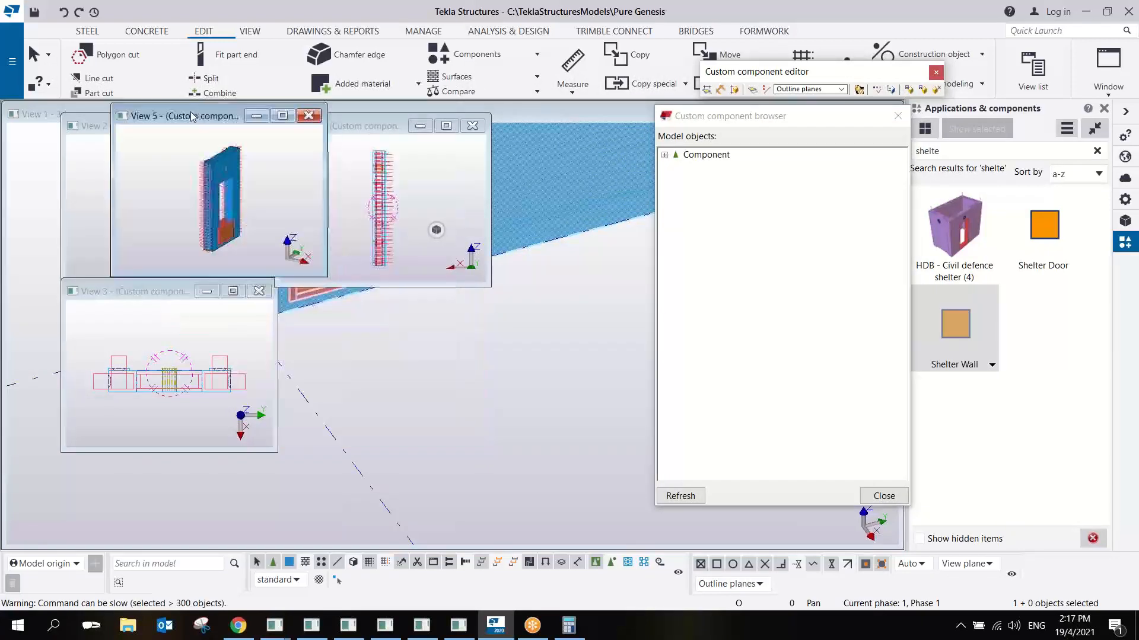
left_click_drag(326, 276, 653, 427)
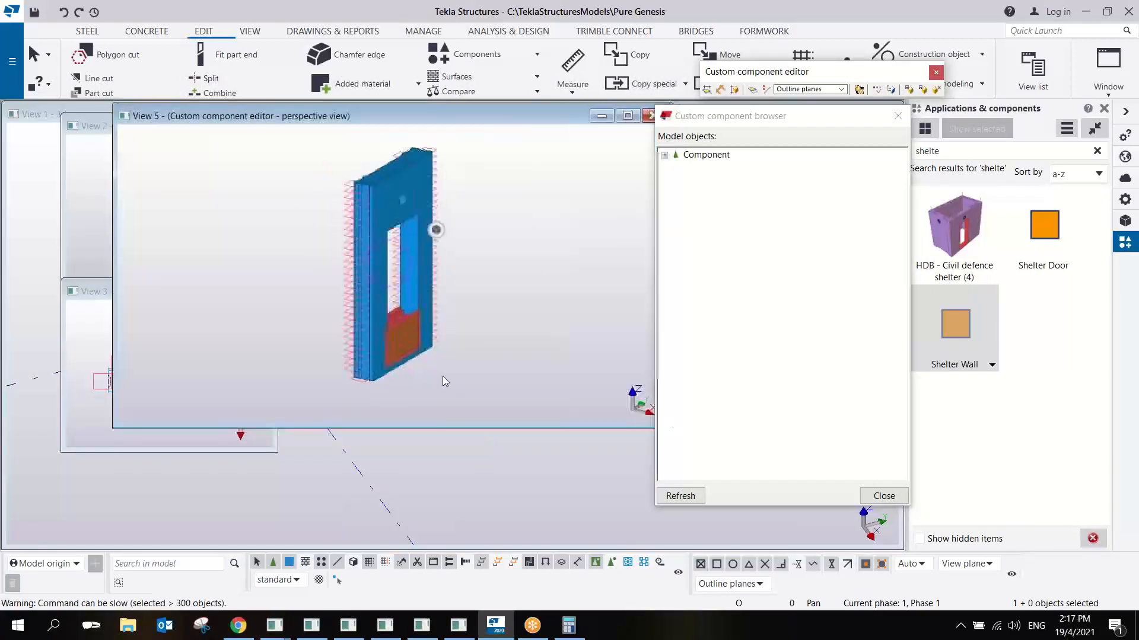
- Select the nested Shelter Door's first bottom handle at the wall opening and set the plane type for binding to Cut planes
scroll(333, 334, "up", 5)
scroll(333, 340, "up", 6)
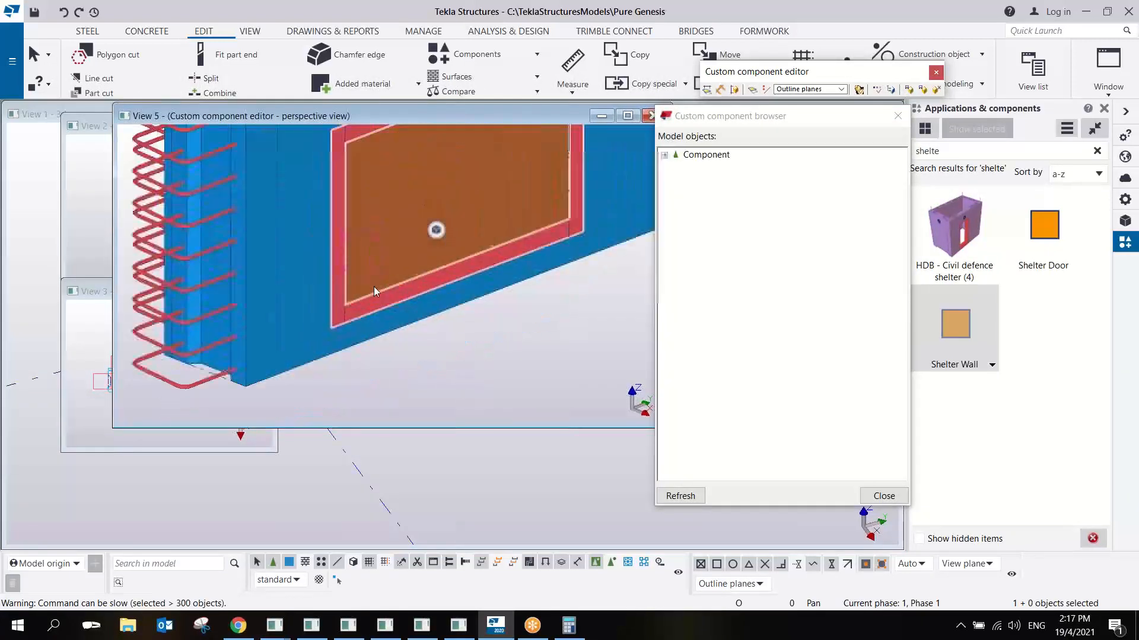
left_click(357, 314)
scroll(357, 313, "down", 2)
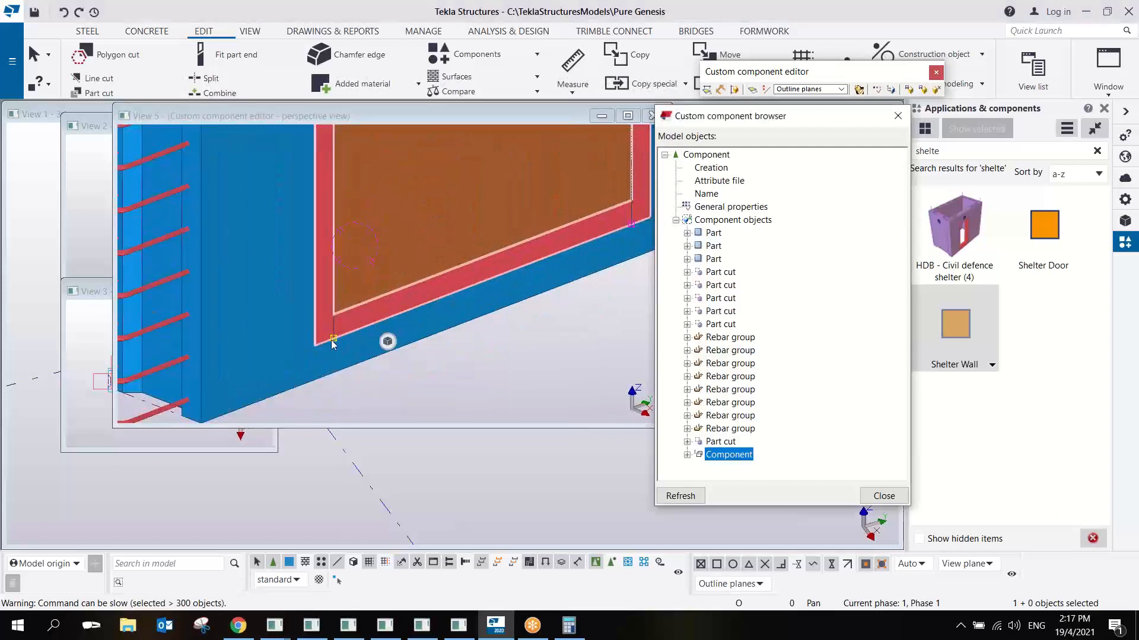
left_click(334, 343)
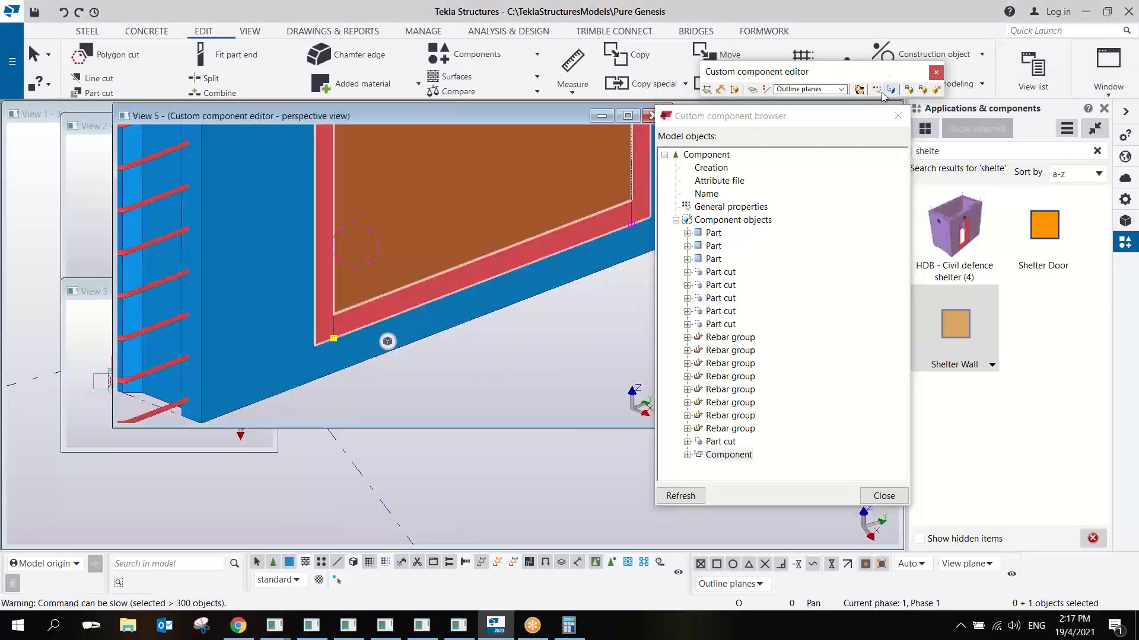
left_click(841, 89)
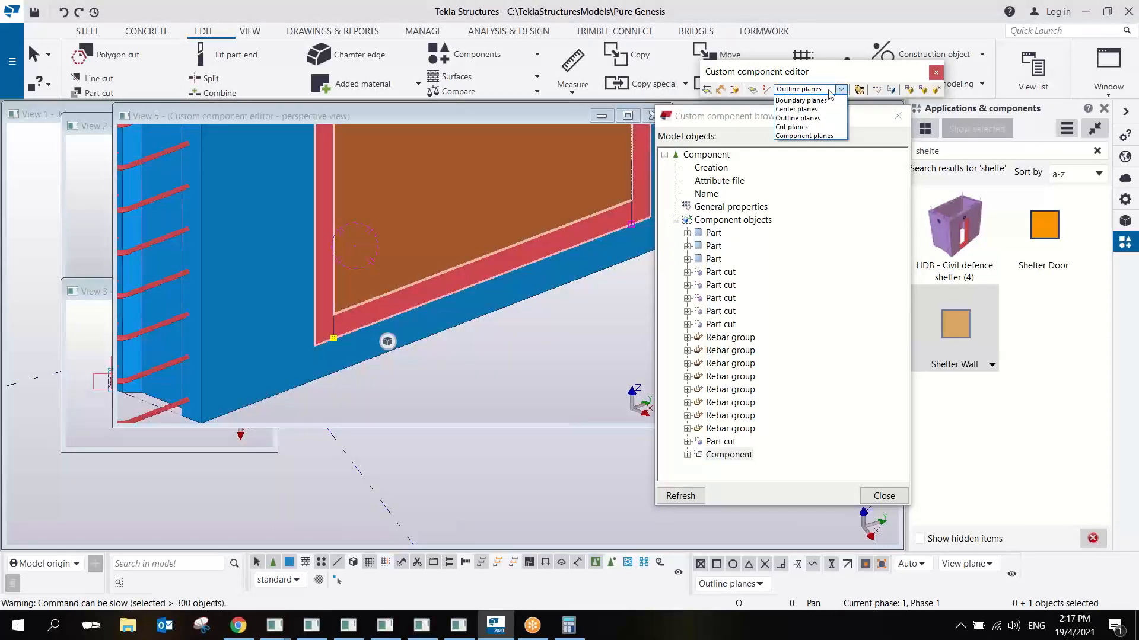
left_click(802, 126)
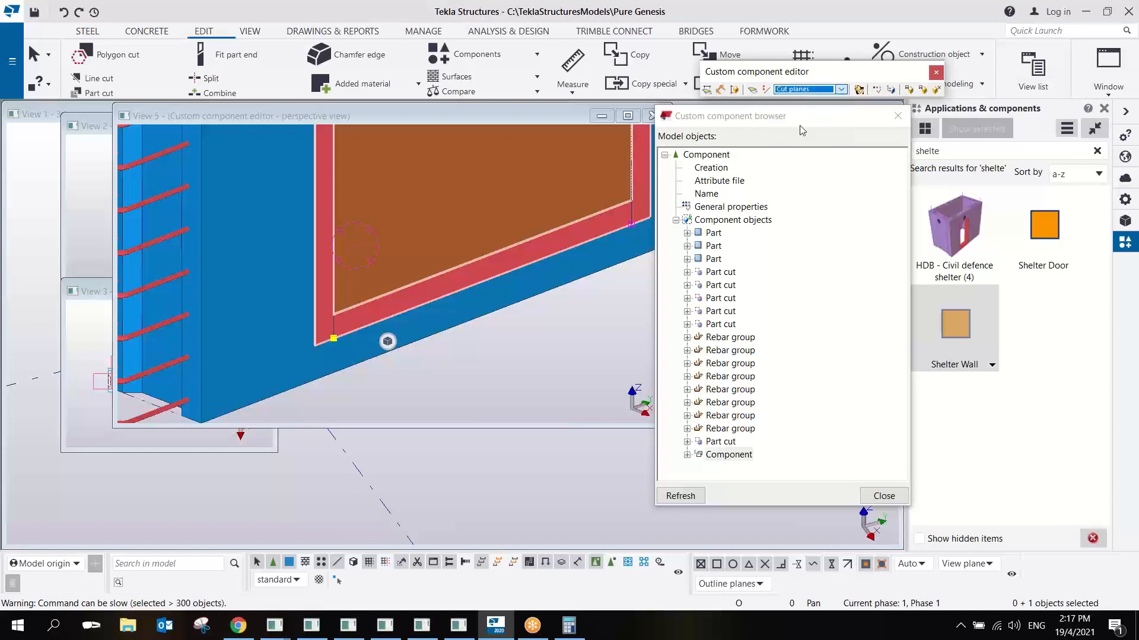
- Bind the selected Shelter Door handle to the cut plane on the same side of the door opening
right_click(343, 340)
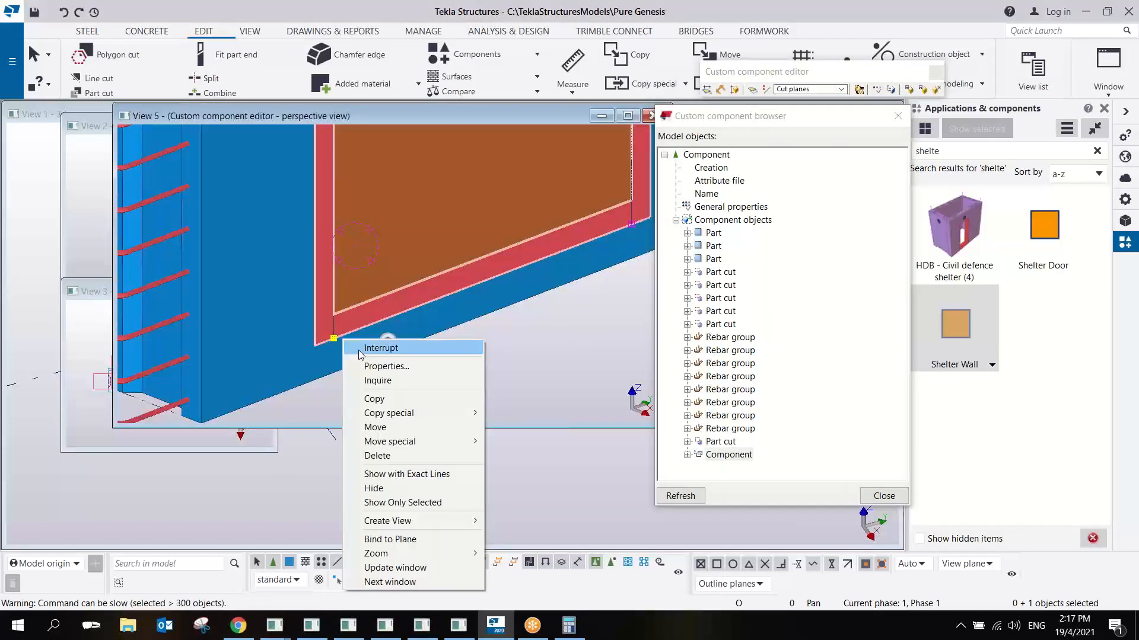
left_click(406, 541)
middle_click_drag(368, 190, 399, 458)
scroll(392, 368, "down", 2)
middle_click_drag(388, 261, 494, 248, "ctrl")
left_click(401, 238)
mouse_move(398, 240)
middle_mouse_down()
mouse_move(373, 260)
mouse_move(251, 273)
mouse_move(444, 255)
middle_mouse_up()
key("ctrl+2")
scroll(353, 288, "up", 4)
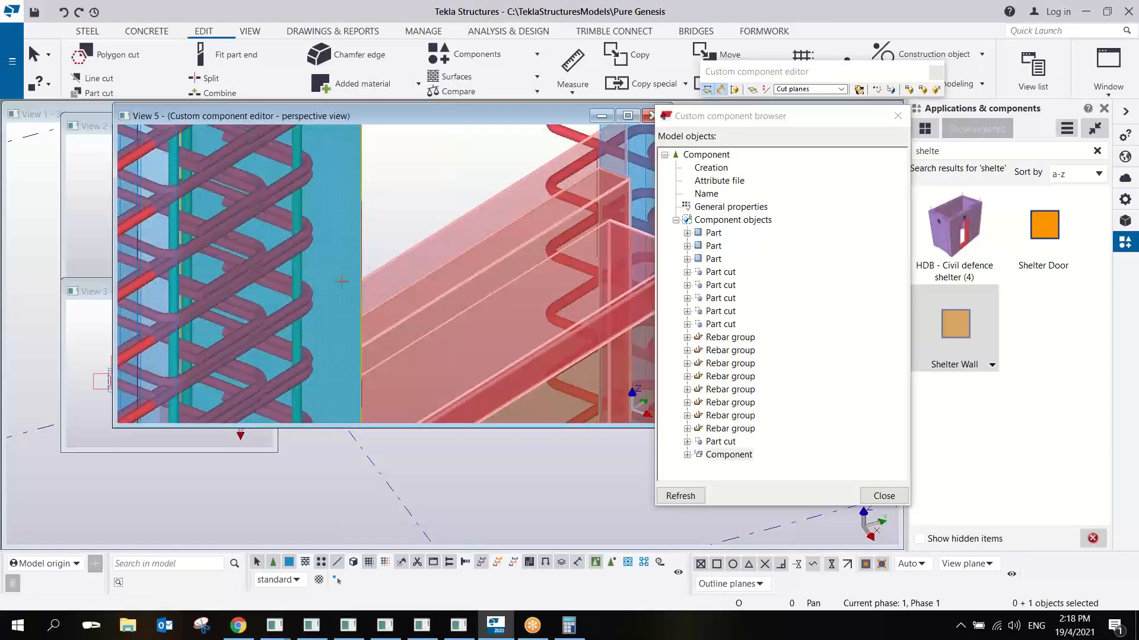
scroll(342, 282, "down", 2)
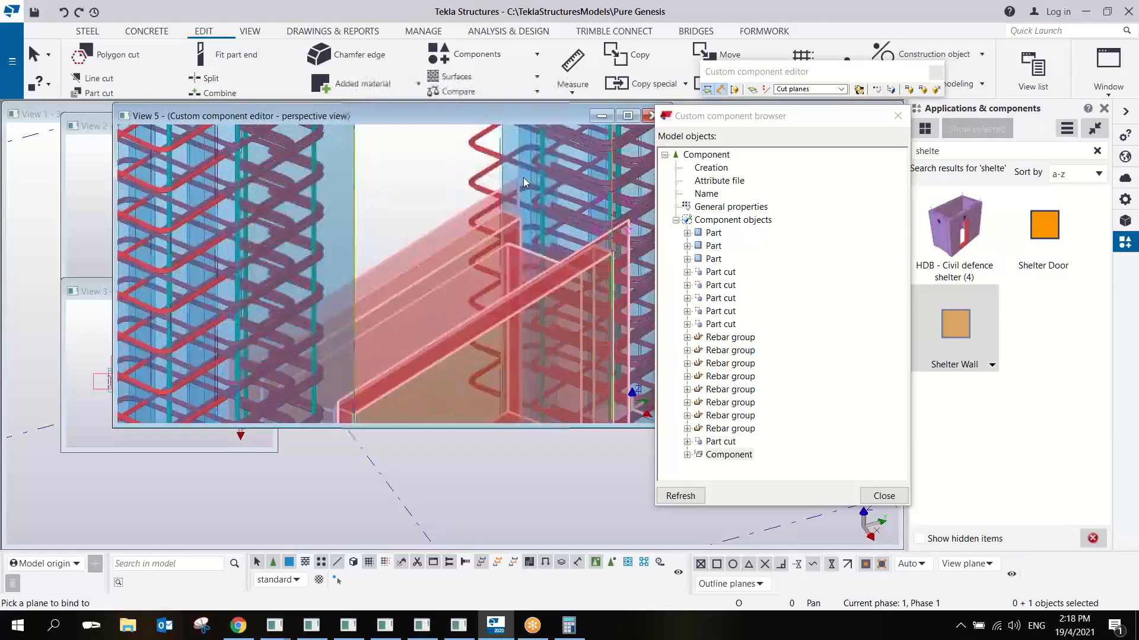
- Check the door handle's new distance variable at the end of the component's variables and end the binding command
left_click(877, 89)
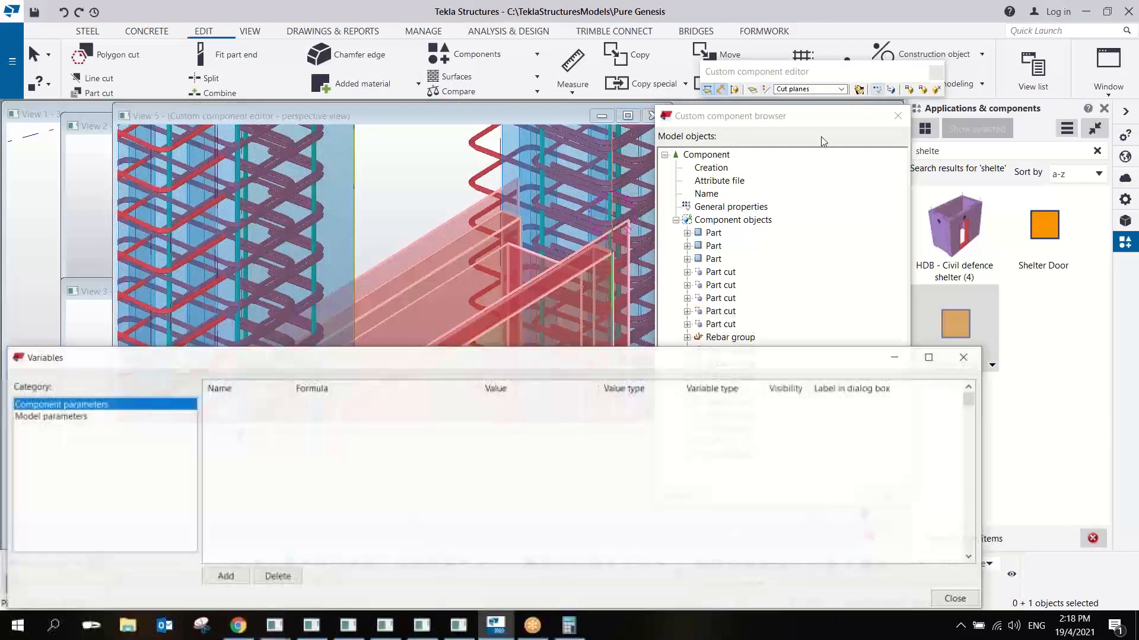
left_click_drag(966, 397, 972, 567)
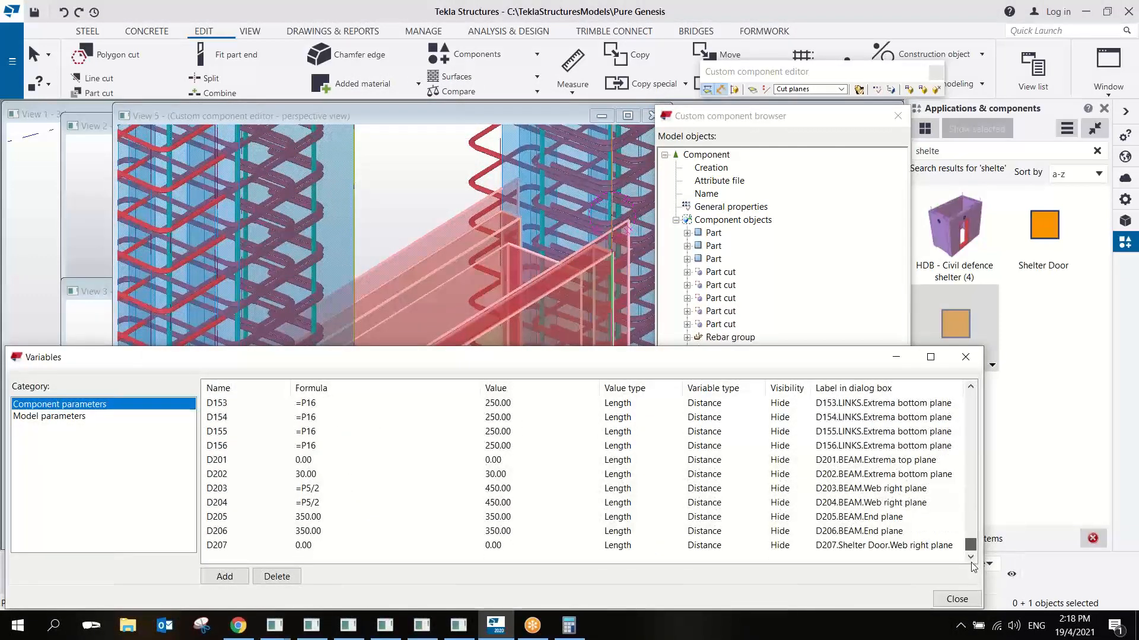
scroll(485, 159, "down", 2)
middle_click_drag(492, 162, 358, 176)
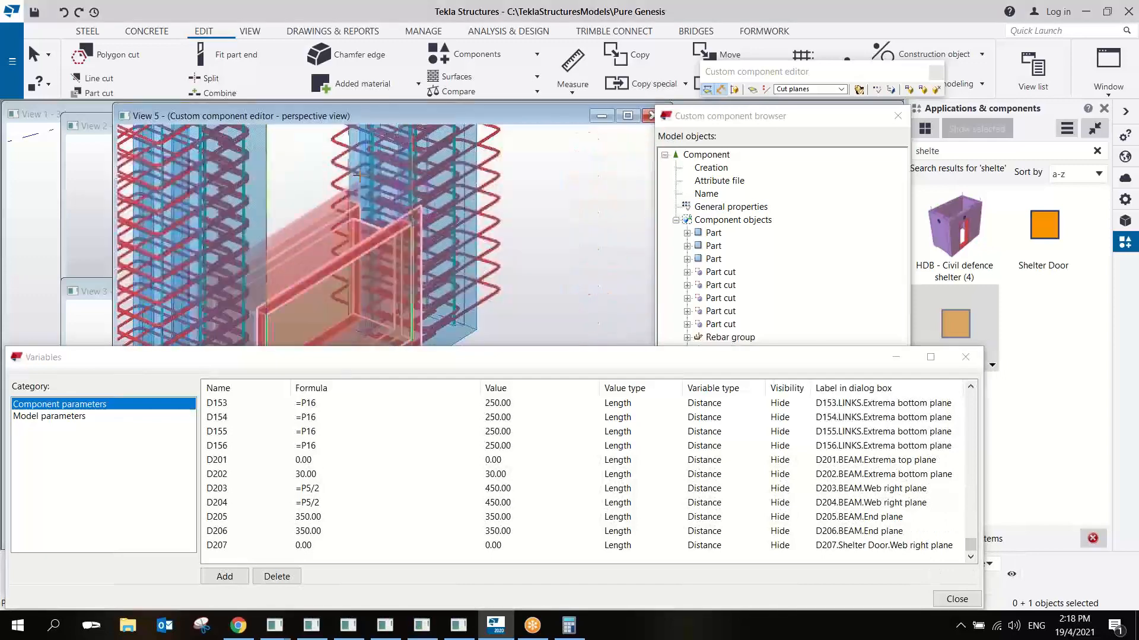
right_click(437, 192)
left_click(450, 197)
- Bind the Shelter Door's second bottom handle to the cut plane on the opposite side of the door opening
middle_click_drag(443, 296, 449, 190)
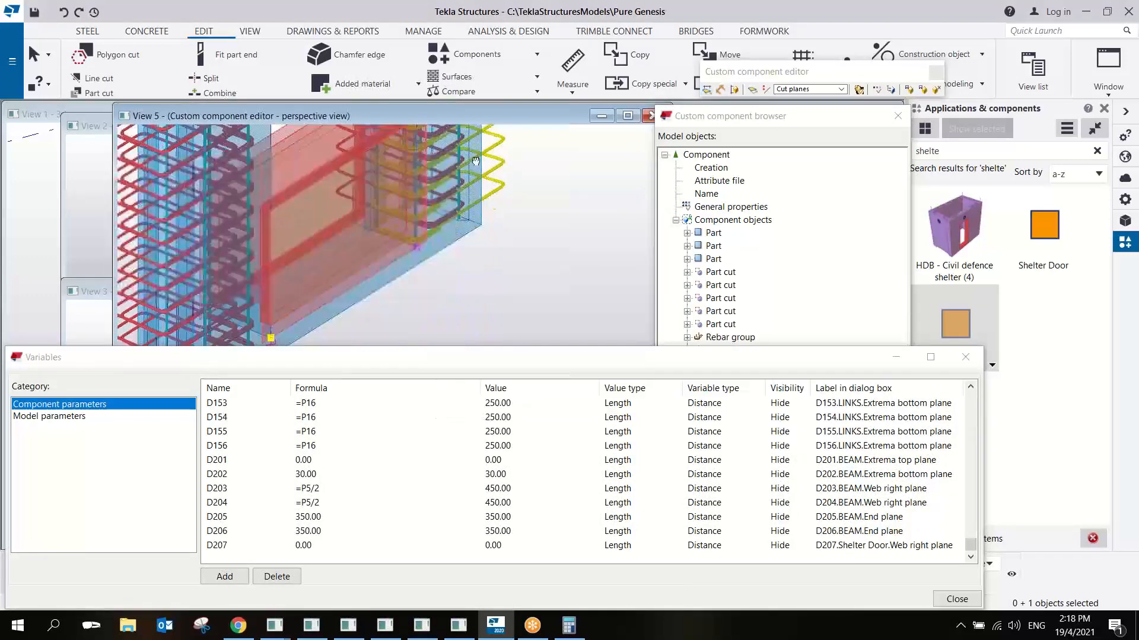
right_click(418, 243)
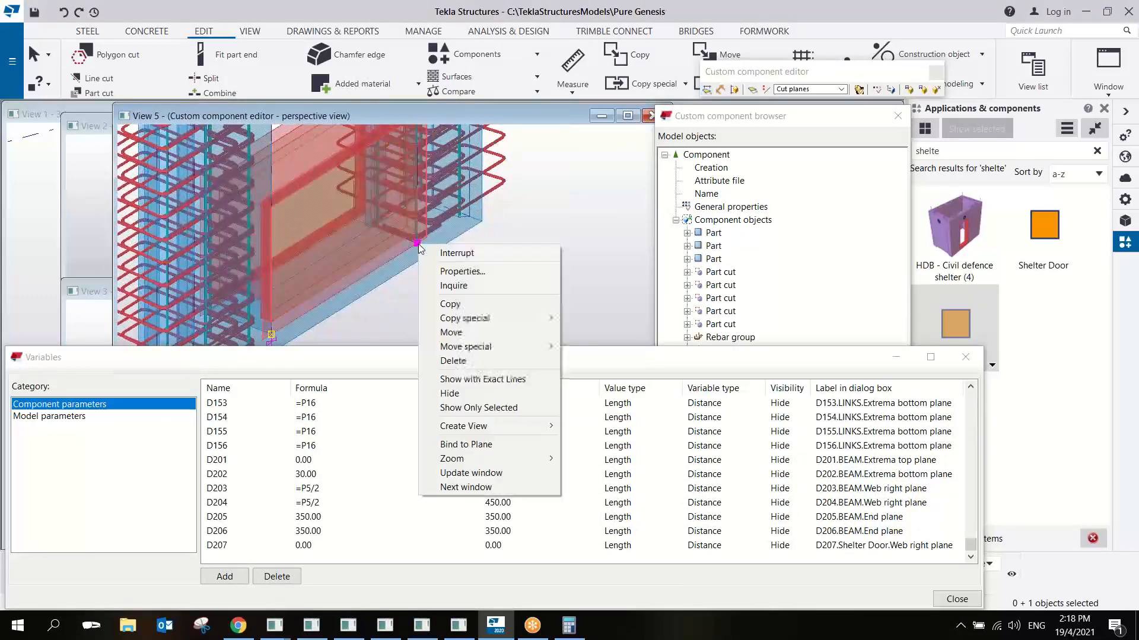
left_click(497, 448)
middle_click_drag(439, 178, 463, 275)
middle_click_drag(417, 190, 364, 183, "ctrl")
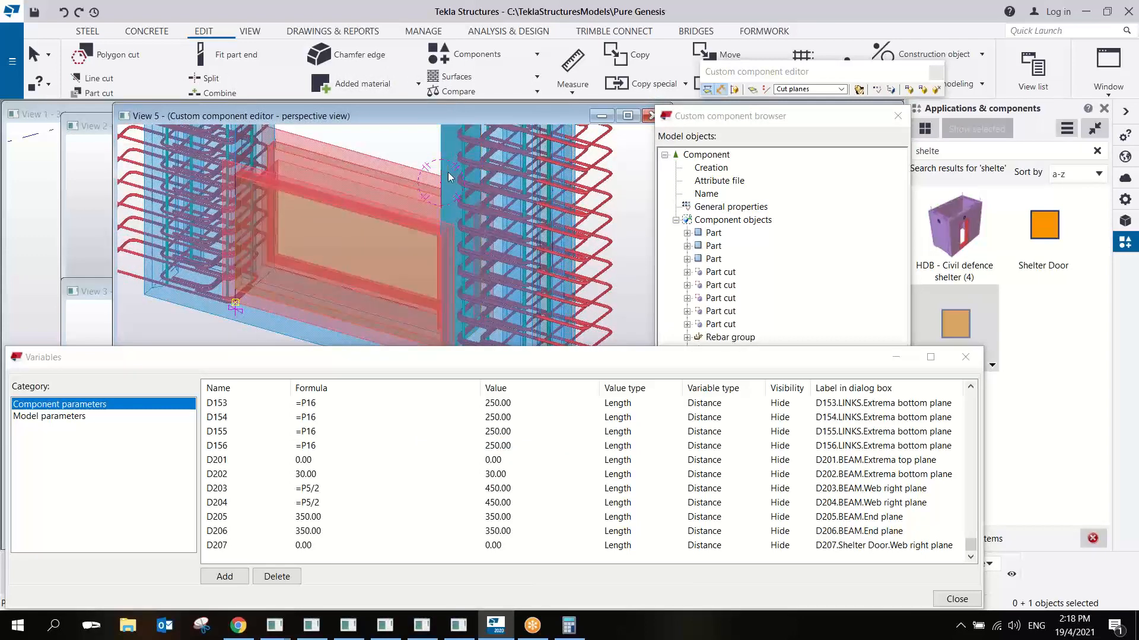
left_click(449, 176)
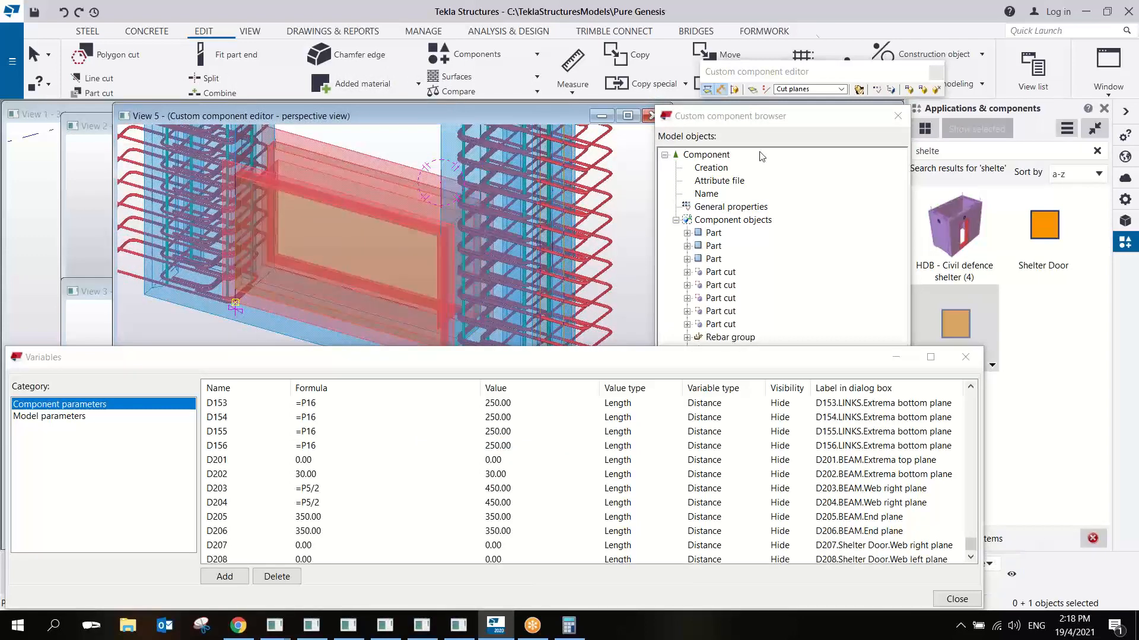
- Close the custom component editor, saving the Shelter Wall and replacing all its occurrences in the model
left_click(936, 90)
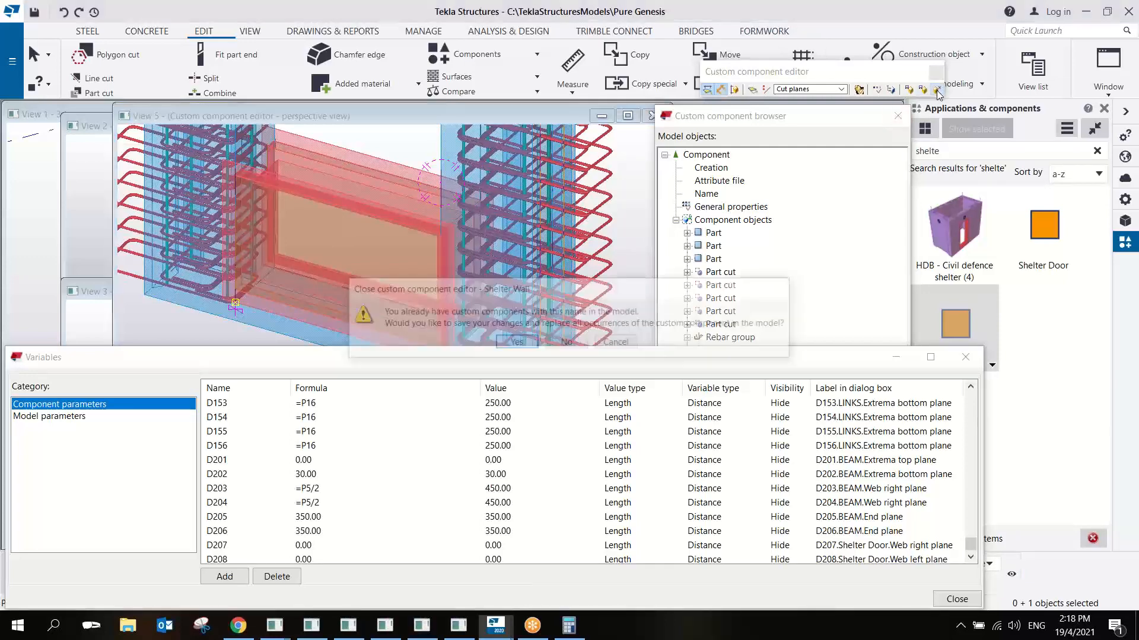
left_click(517, 342)
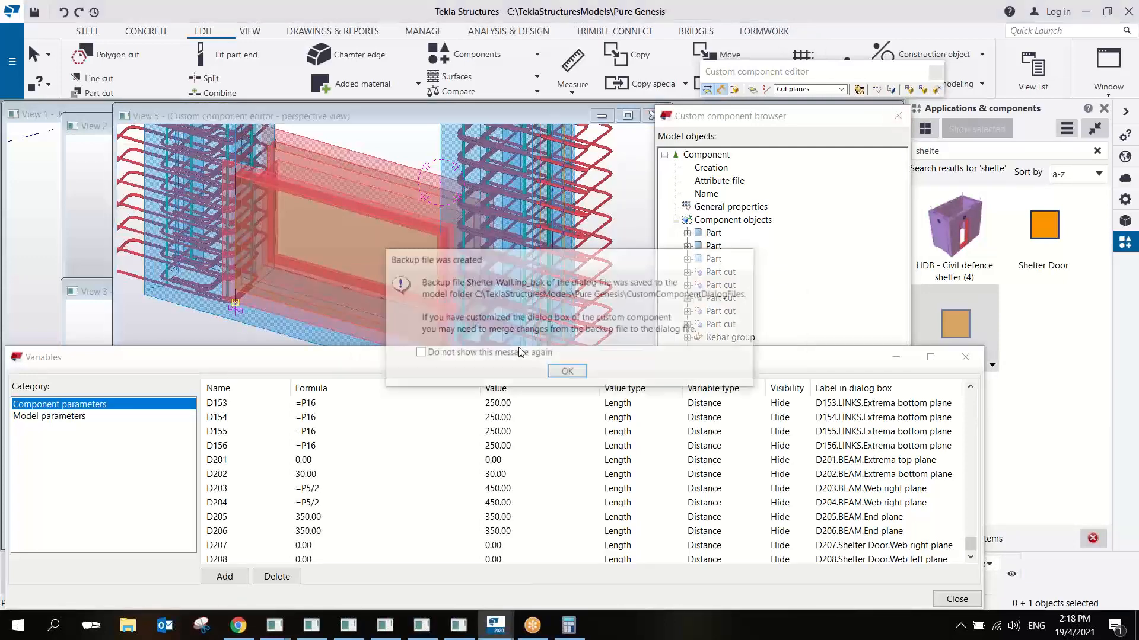
left_click(563, 372)
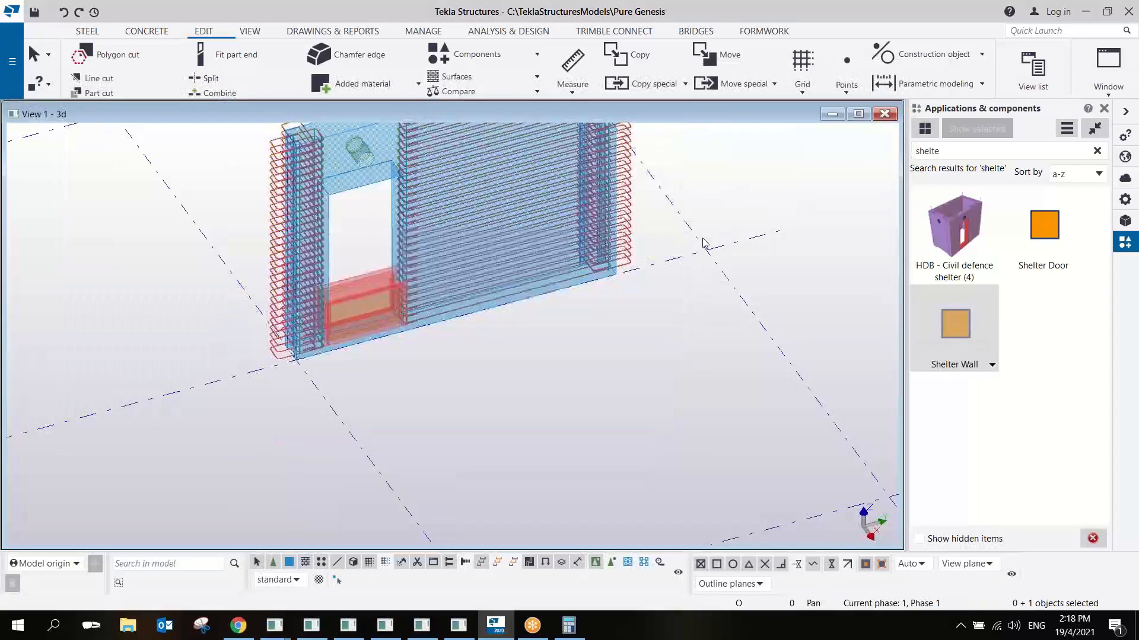
- Open the model's Shelter Wall properties and apply a Door Opening from Start of 1500 to the wall
right_click(688, 178)
left_click(719, 191)
left_click(698, 211)
middle_click_drag(664, 226, 599, 342)
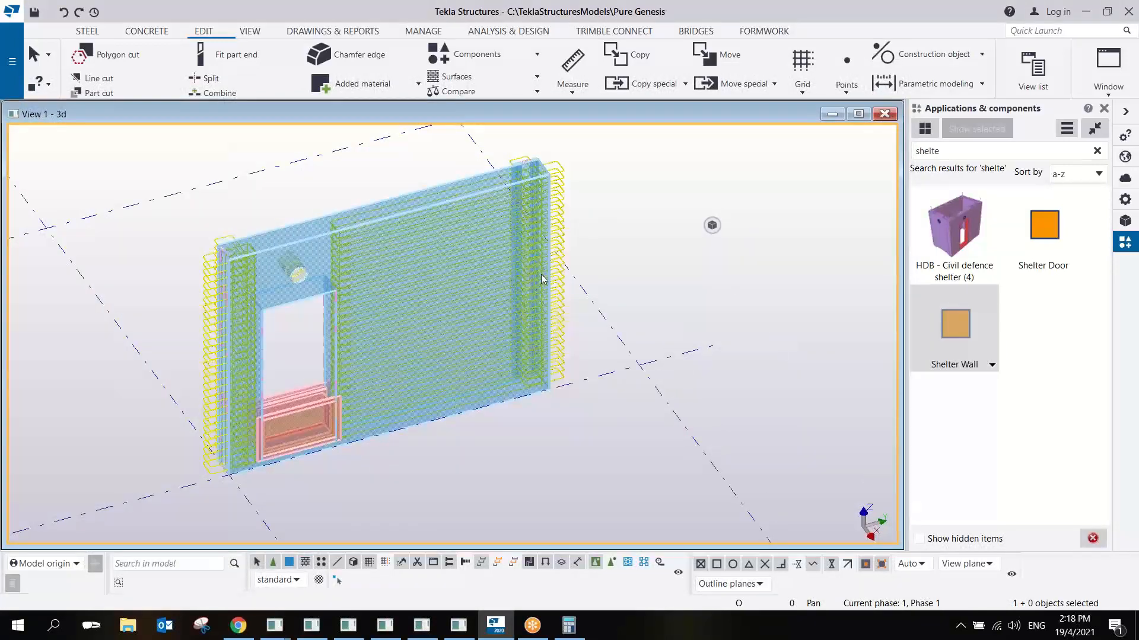
left_click(541, 279)
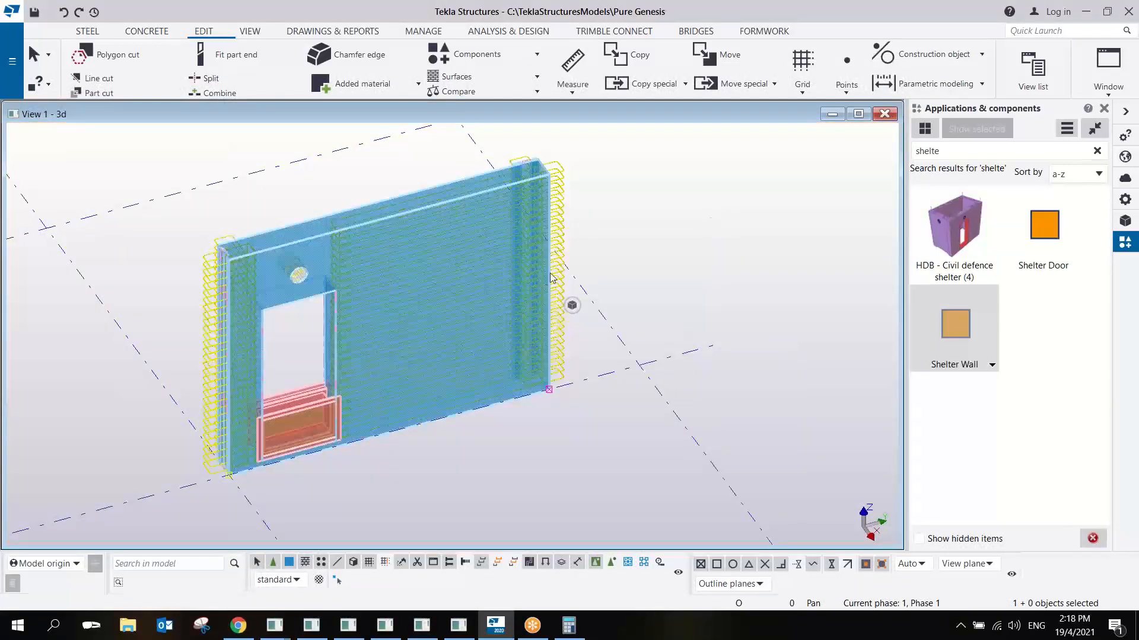
double_click(552, 277)
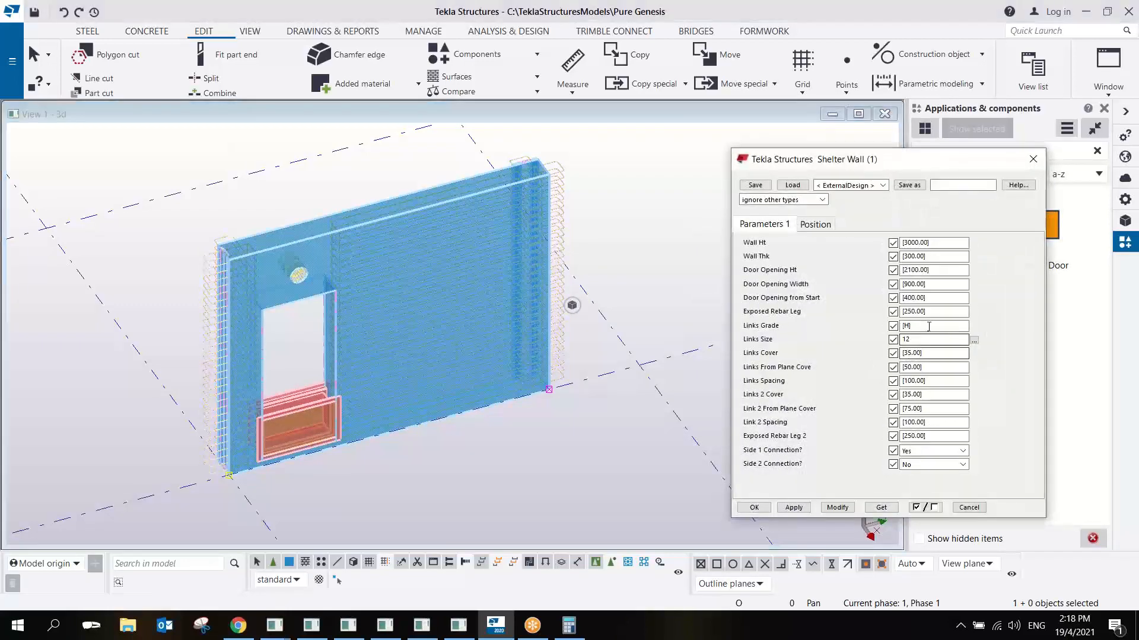
double_click(942, 298)
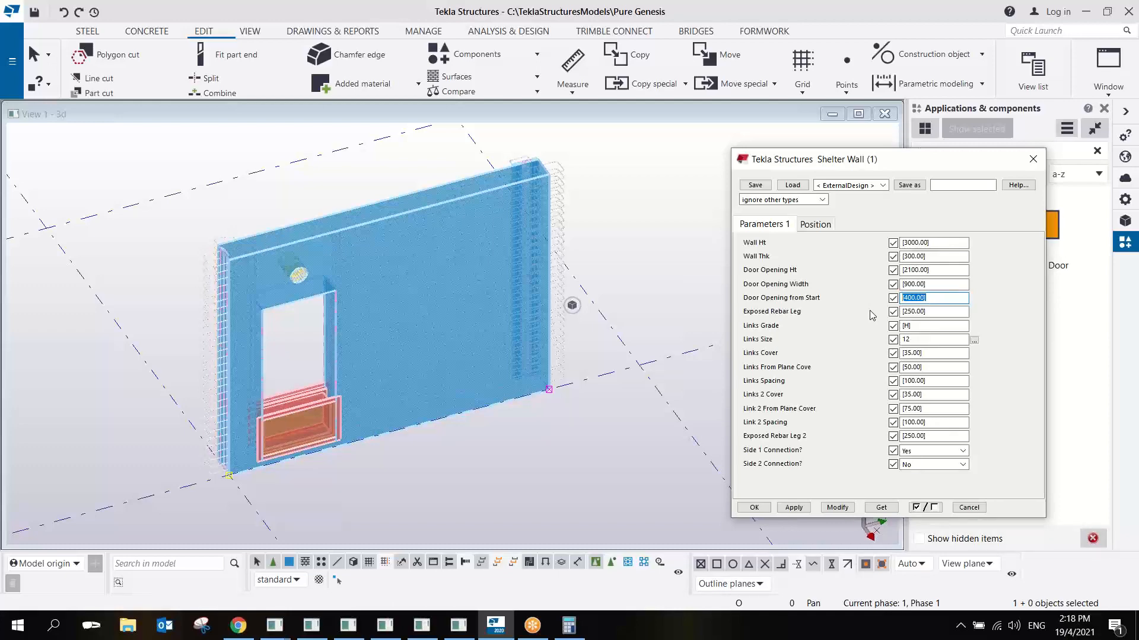
type("1500")
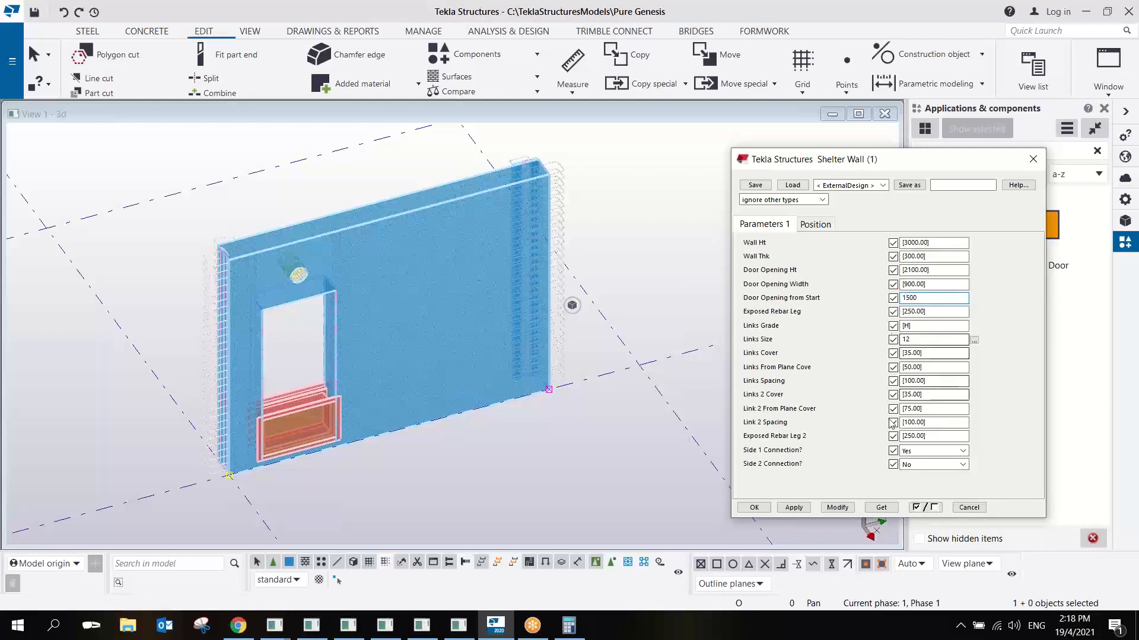
left_click(837, 507)
- Apply a Door Opening Width of 1200 to the Shelter Wall and close its properties
scroll(379, 400, "up", 5)
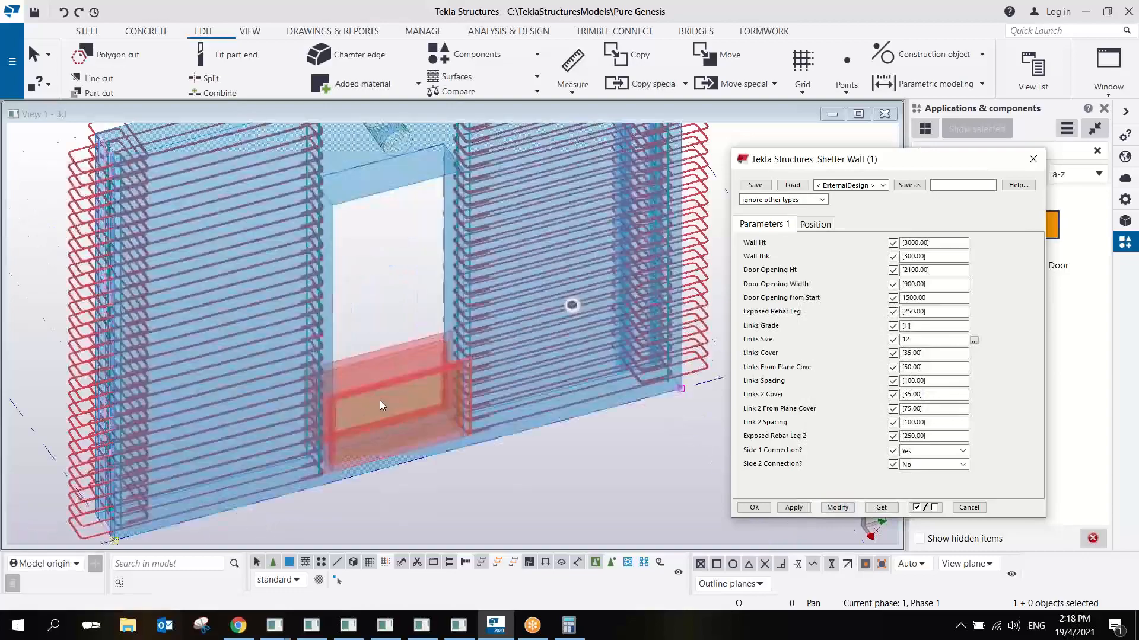
scroll(375, 376, "down", 2)
middle_click_drag(388, 366, 386, 361, "ctrl")
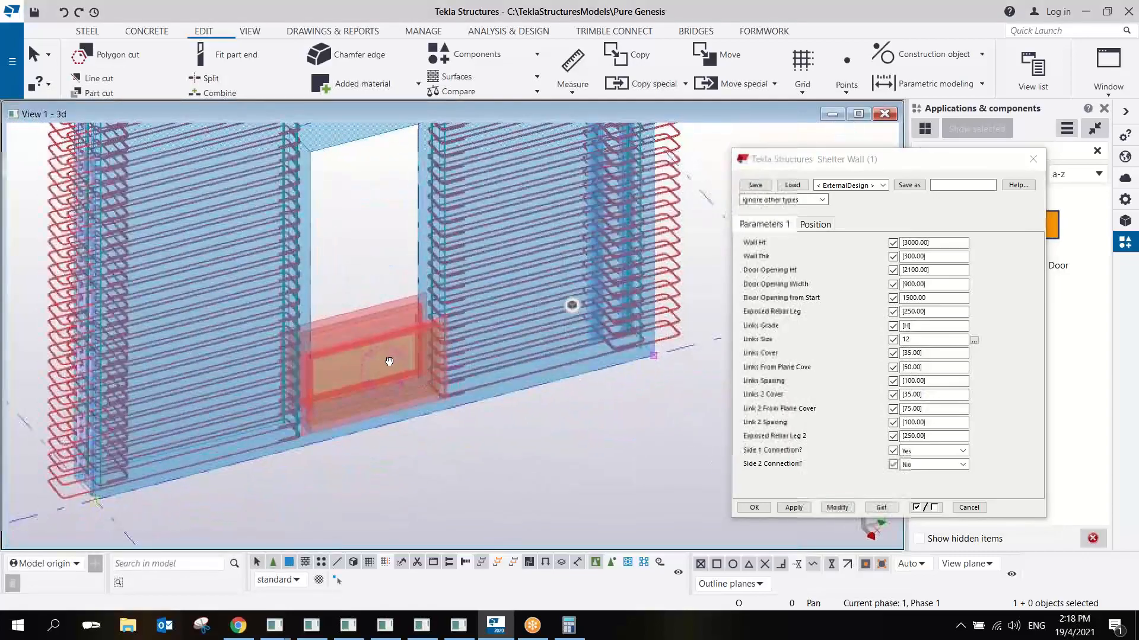
left_click_drag(962, 285, 839, 302)
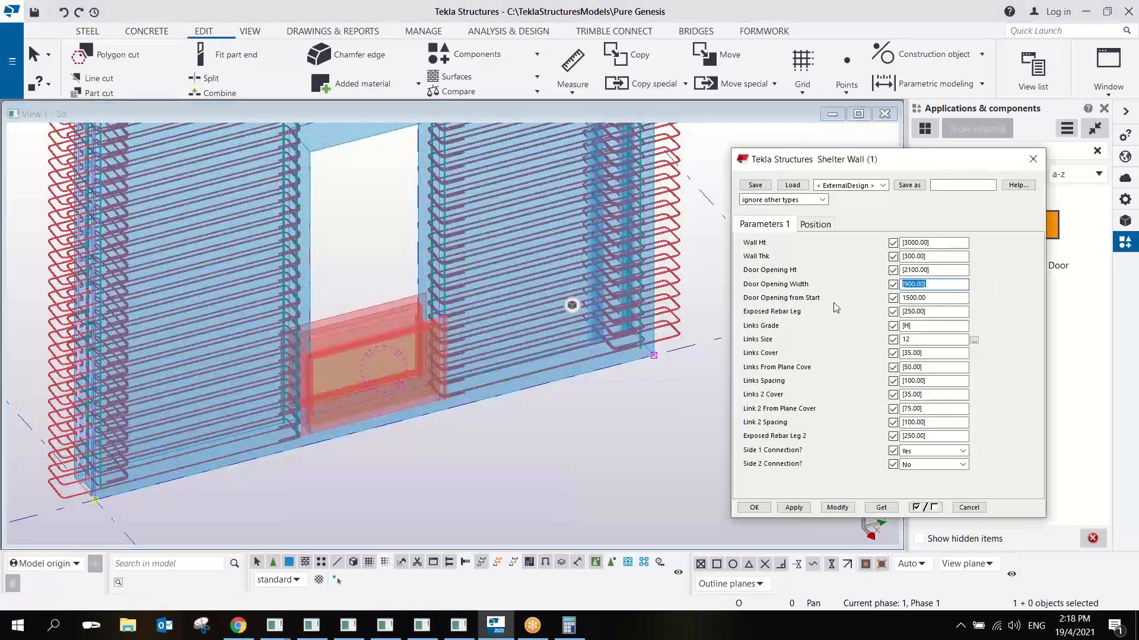
type("1200")
left_click(838, 508)
scroll(458, 354, "up", 4)
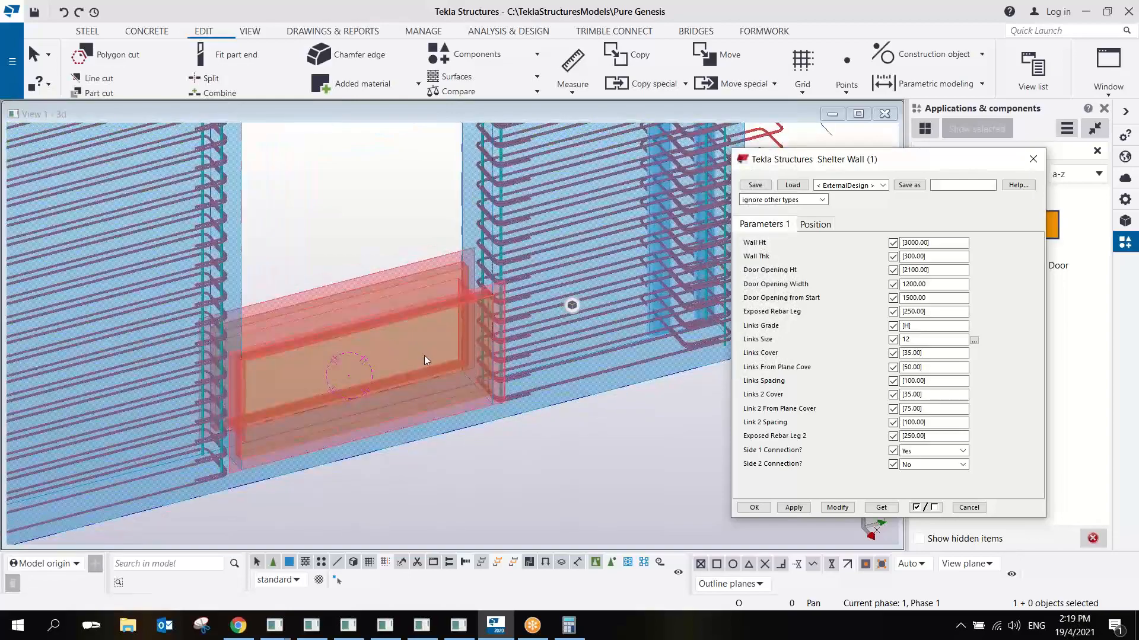
left_click(1033, 161)
scroll(507, 377, "down", 3)
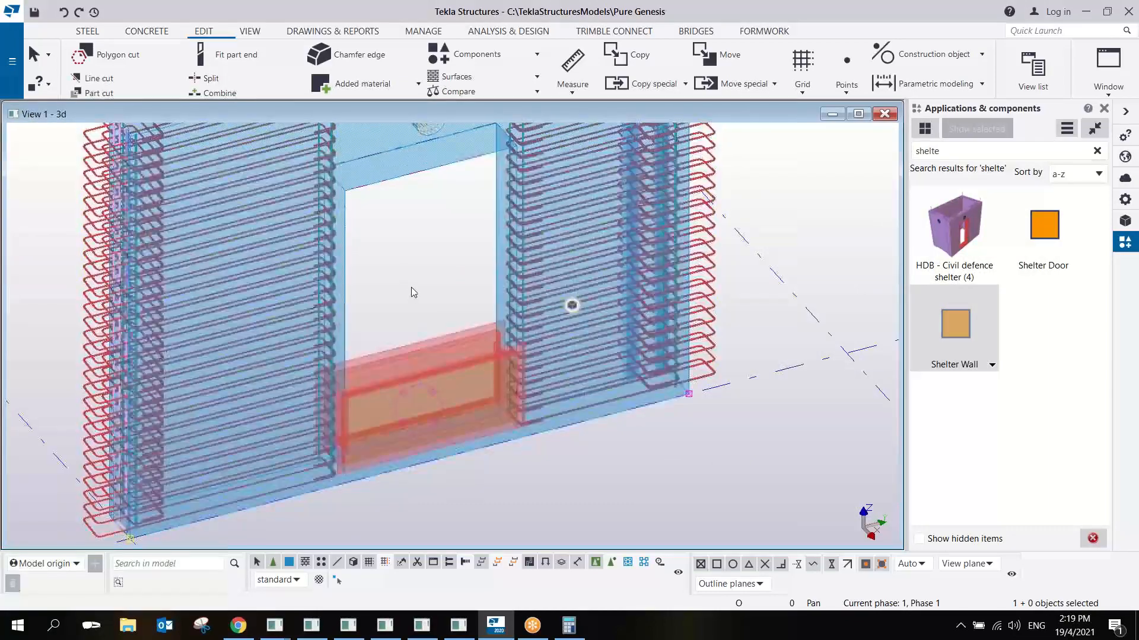
- Reopen the Shelter Wall's properties, inspect the nested door's parts at the opening, and close the properties
double_click(425, 368)
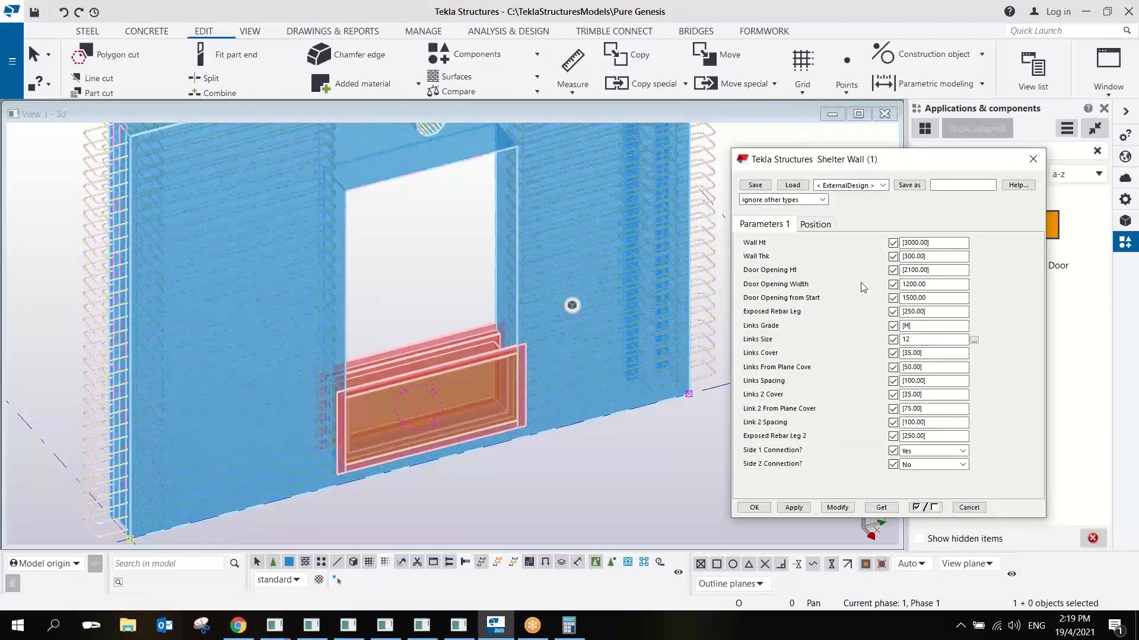
middle_click_drag(568, 180, 565, 248)
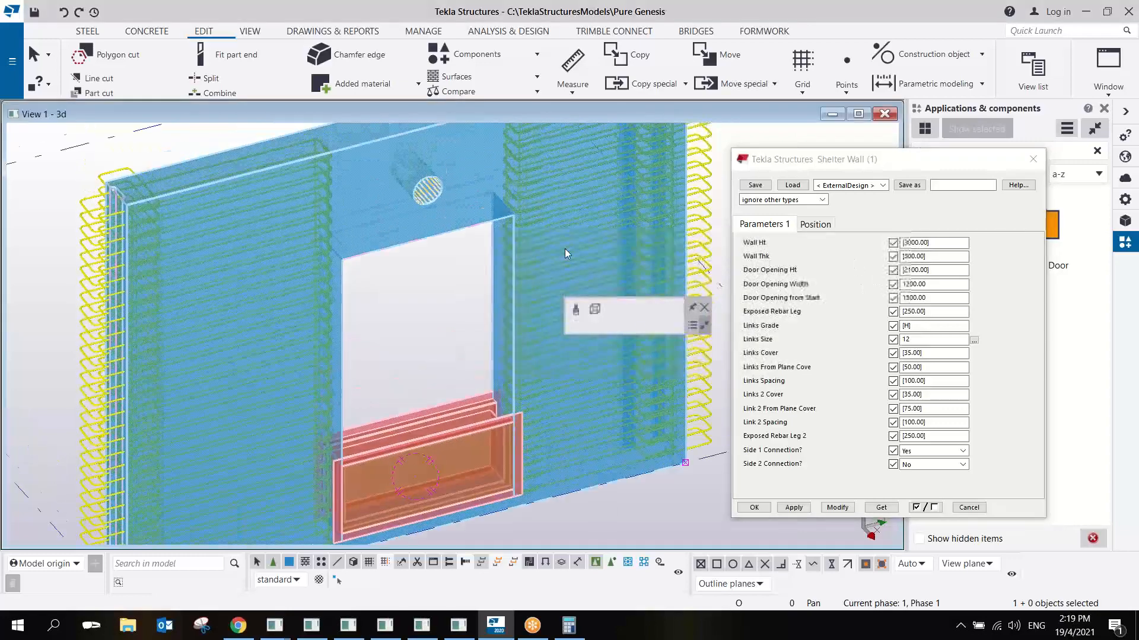
middle_click_drag(470, 441, 471, 418)
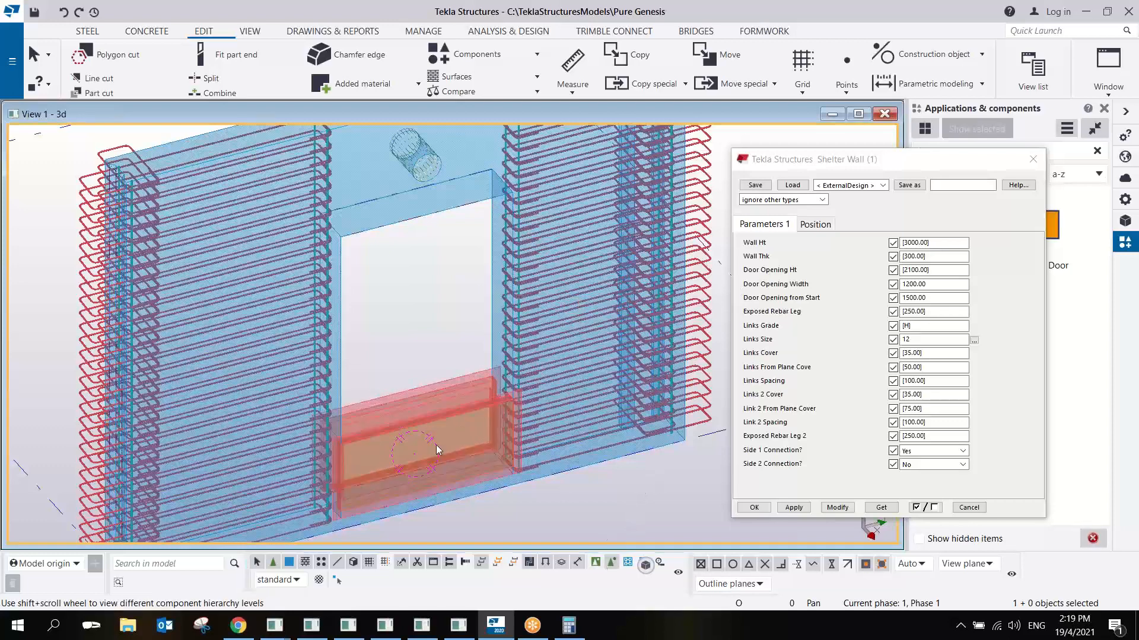
left_click(434, 413)
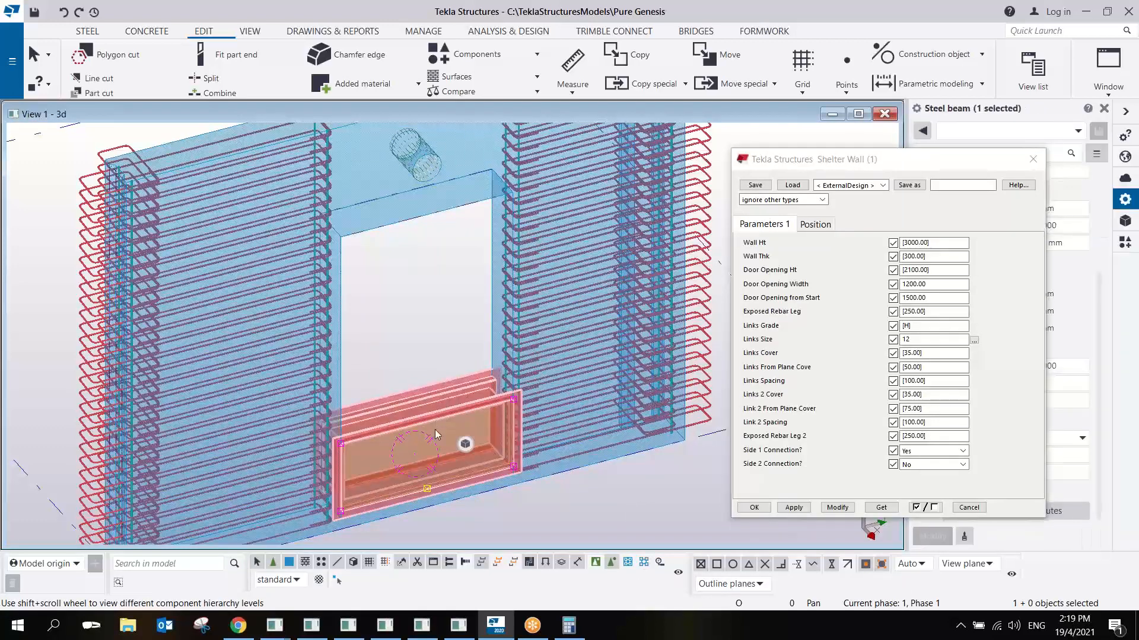
double_click(433, 422)
left_click(1033, 159)
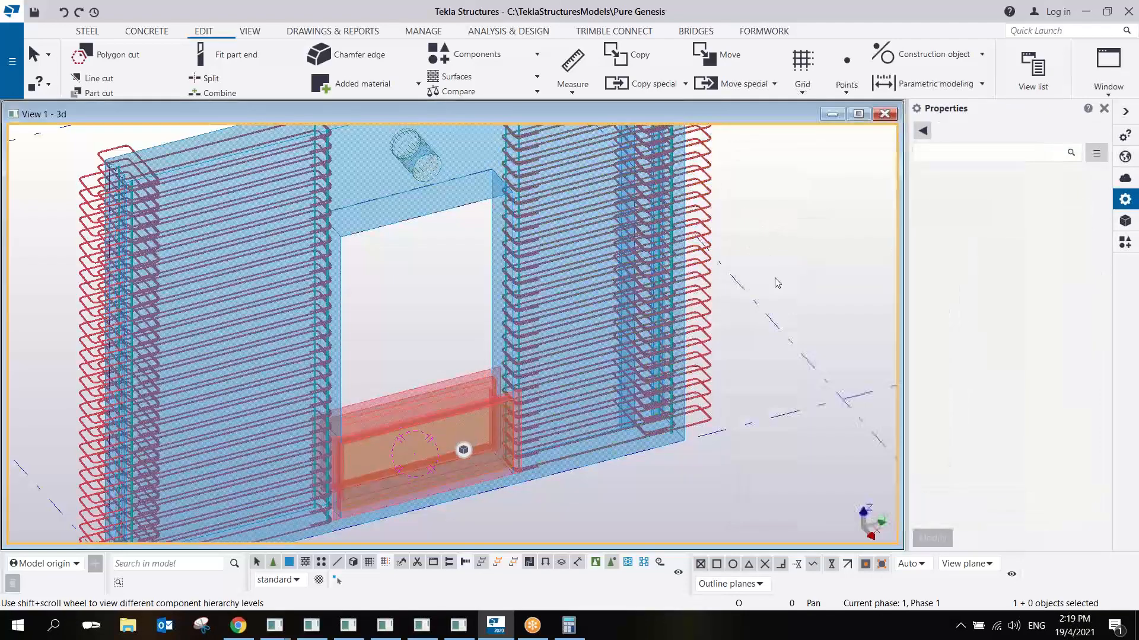
- Switch the selection mode back to whole components and select the Shelter Wall in the model
scroll(609, 345, "up", 3)
middle_click_drag(610, 340, 727, 395, "ctrl")
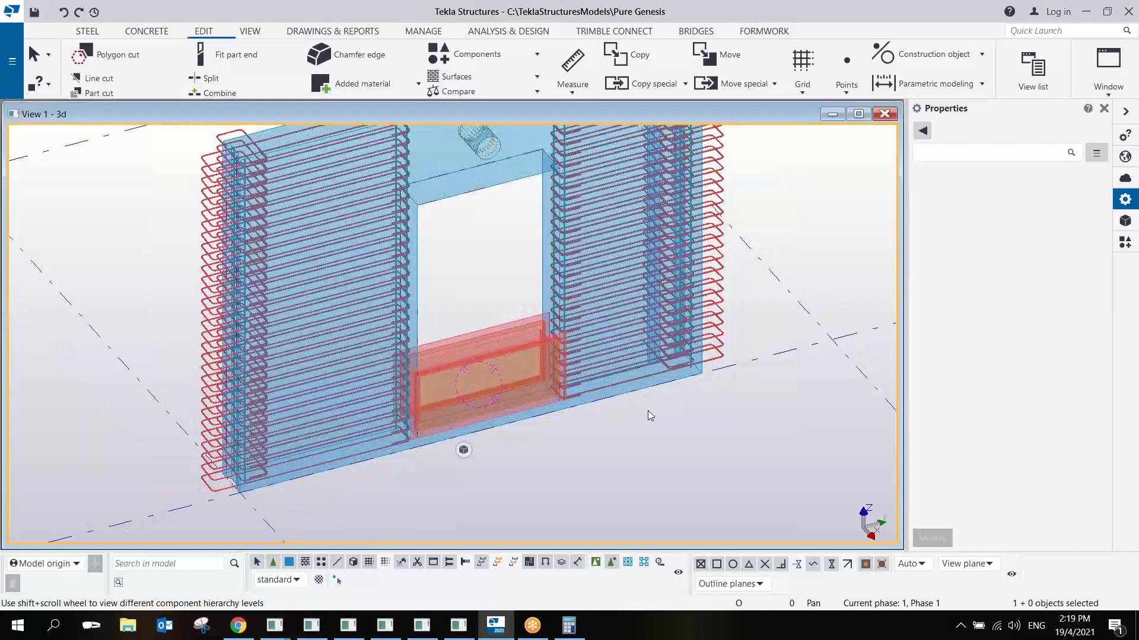
left_click(596, 562)
left_click(657, 304)
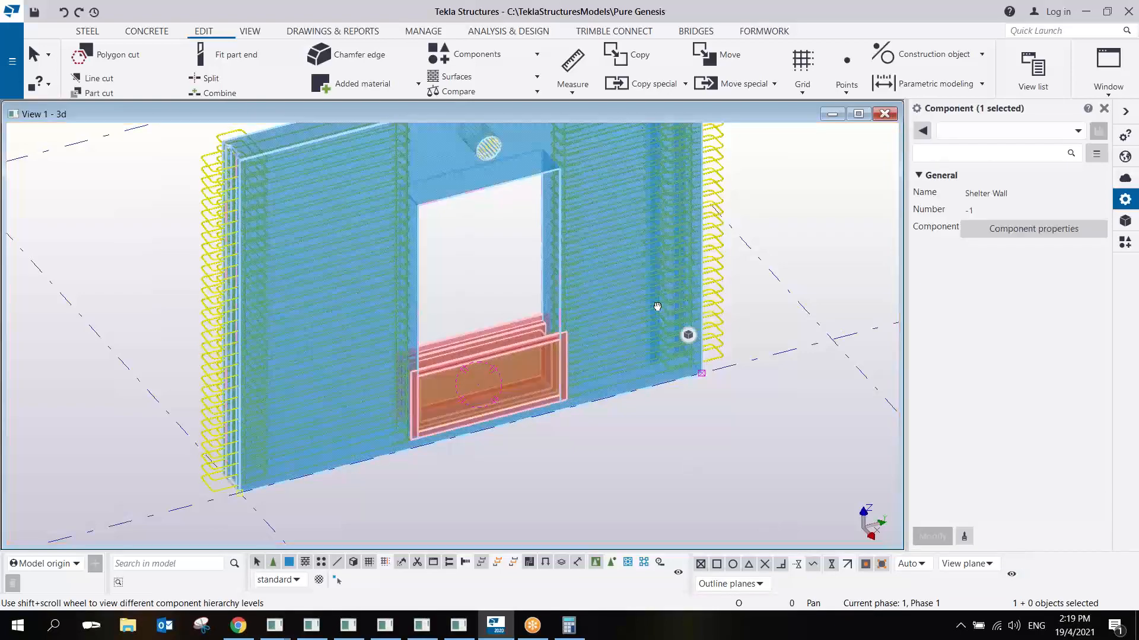
- Drill down into the Shelter Wall to its nested Shelter Door and apply a Door Ht of 2100 to it
middle_click_drag(657, 306, 648, 329)
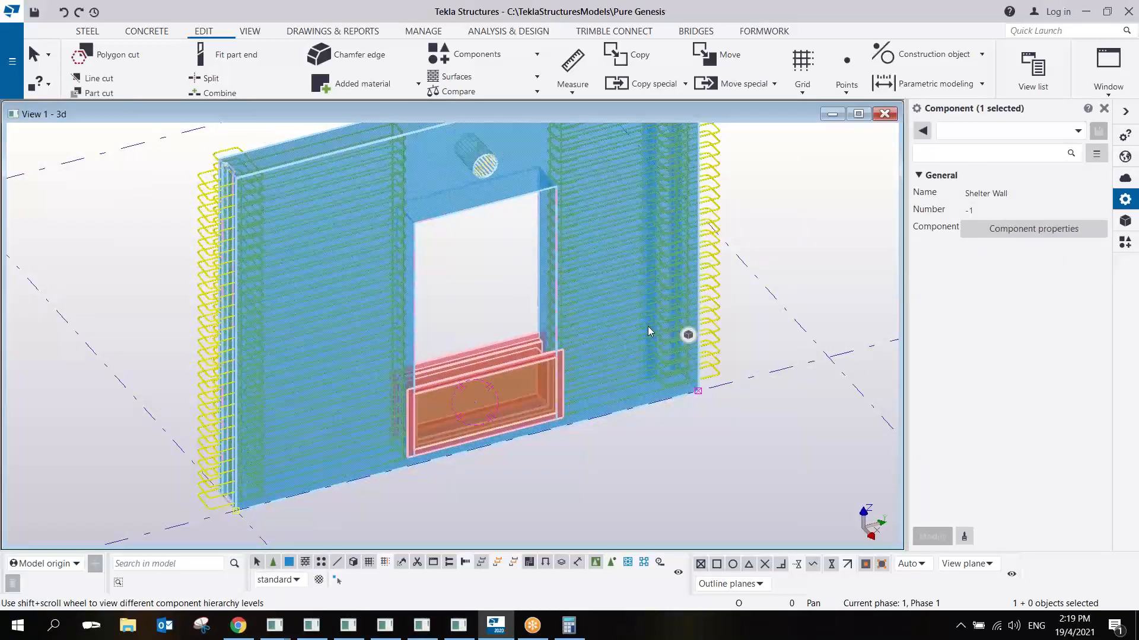
middle_click_drag(687, 233, 684, 255)
scroll(679, 264, "down", 2)
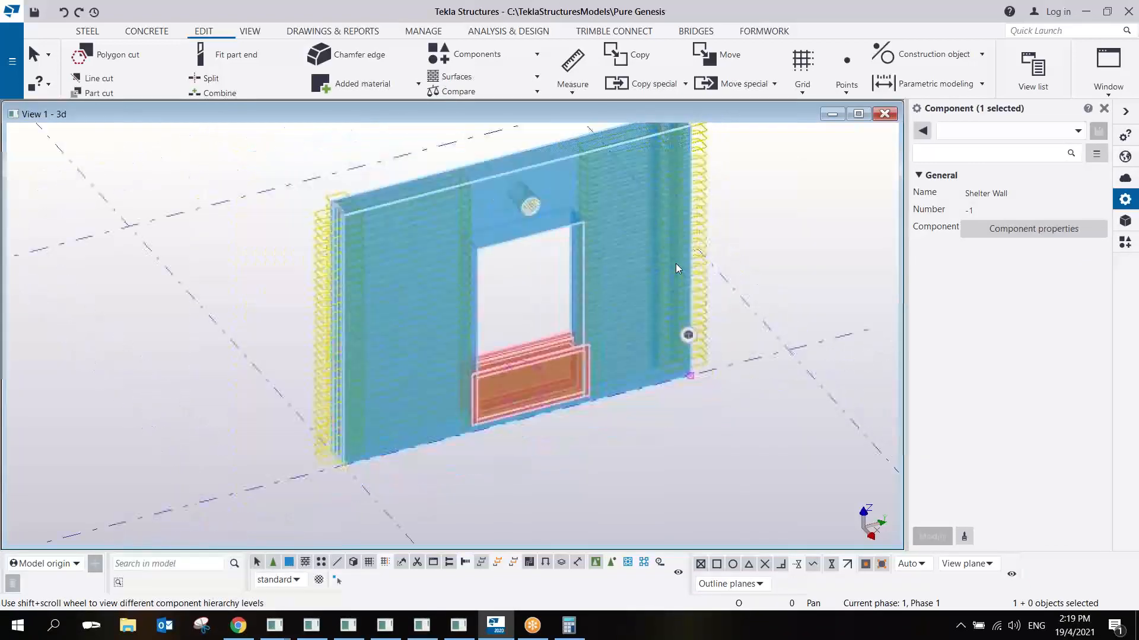
middle_click_drag(689, 196, 679, 212)
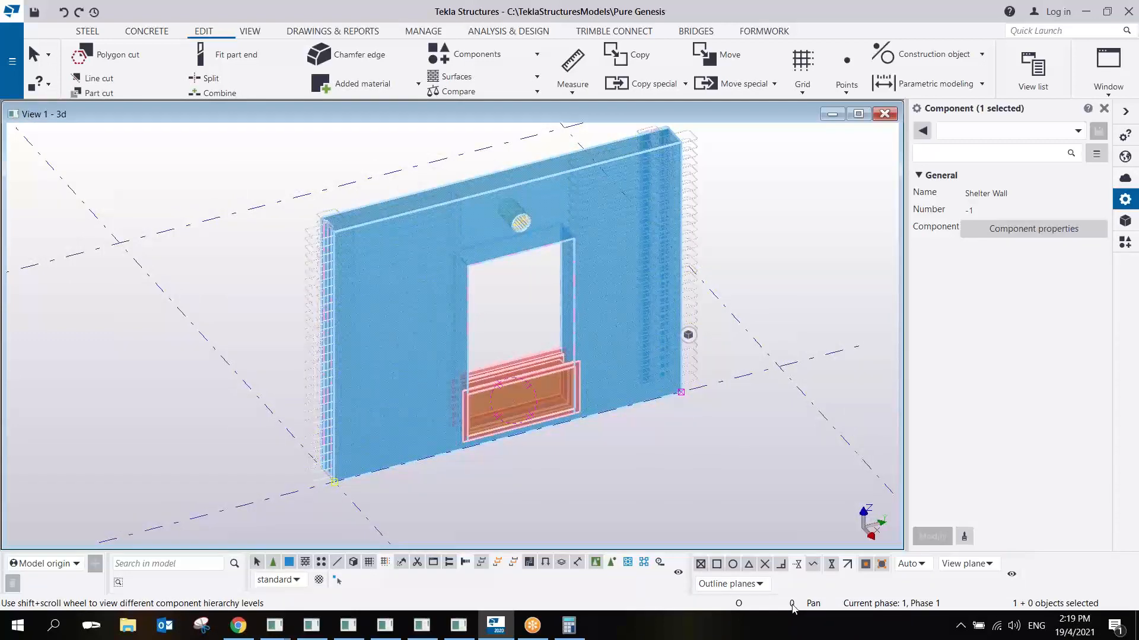
left_click(723, 452)
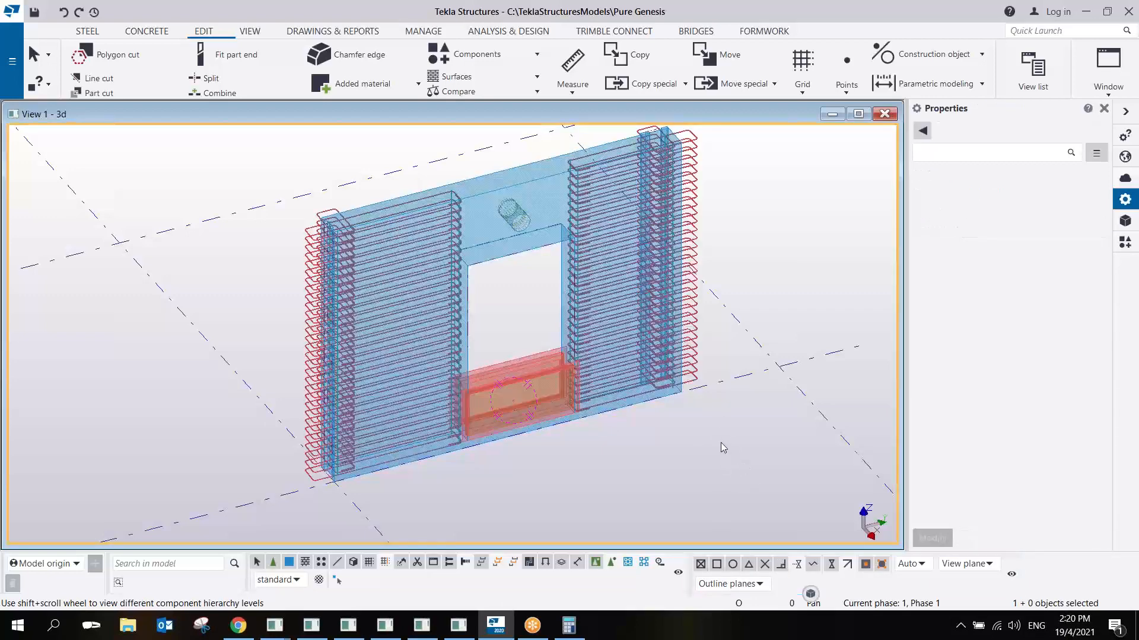
left_click(664, 353)
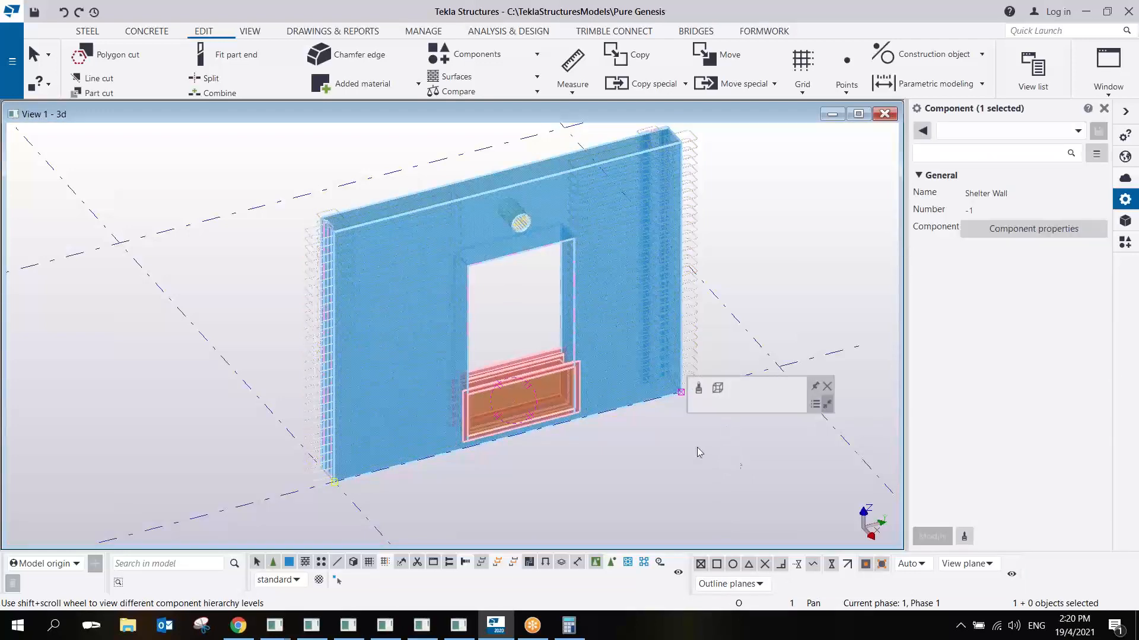
double_click(552, 372)
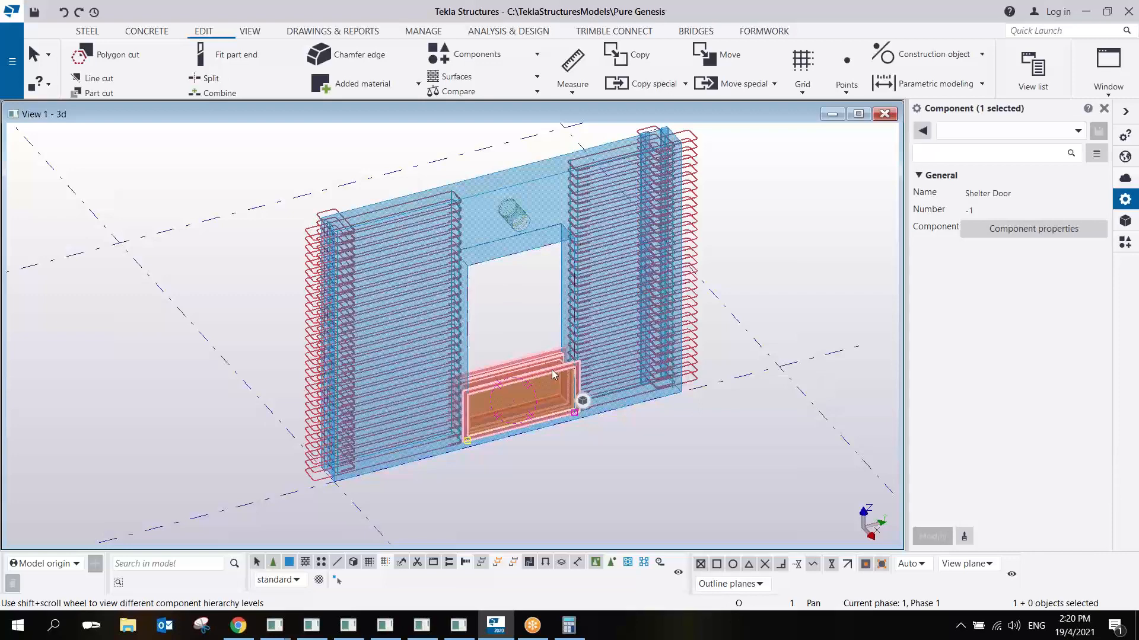
double_click(739, 283)
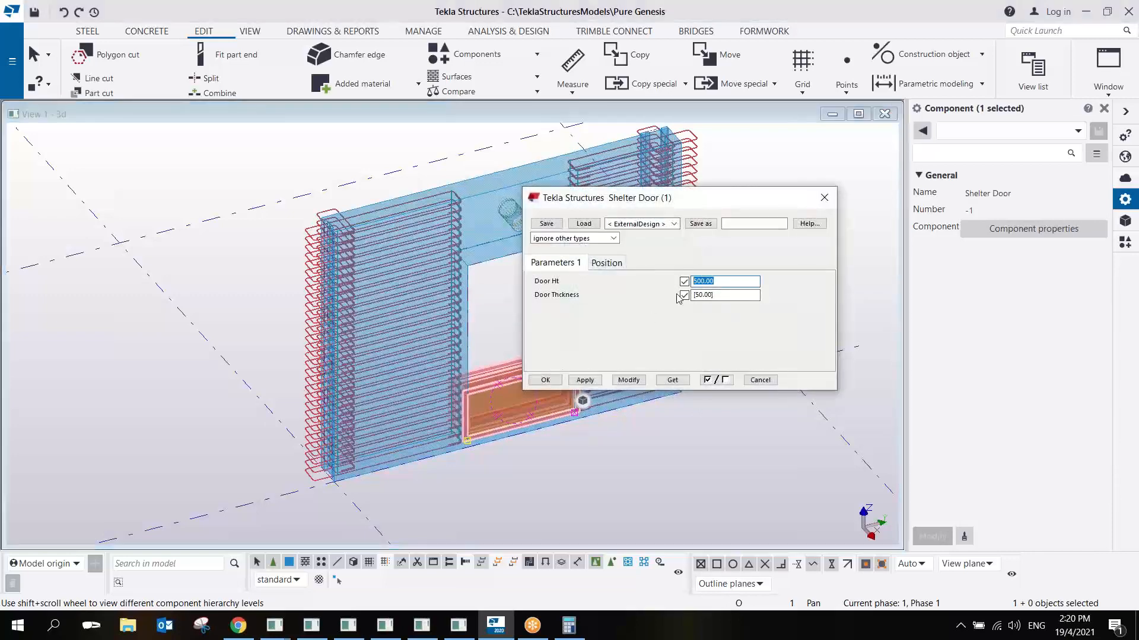
type("2100")
left_click(629, 380)
left_click(547, 383)
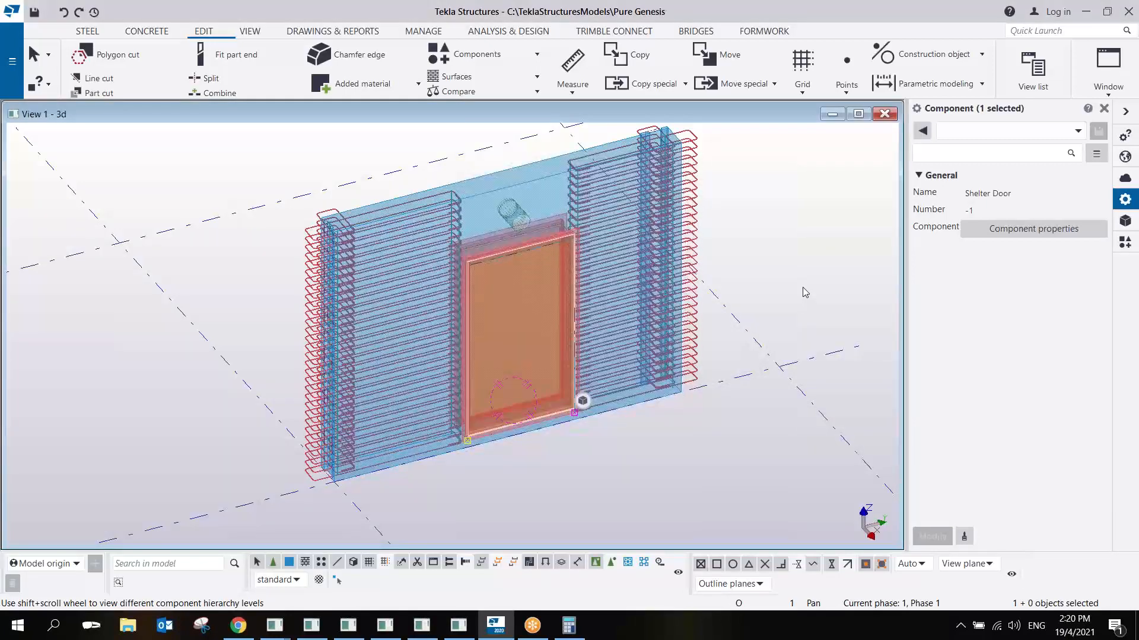
left_click(803, 290)
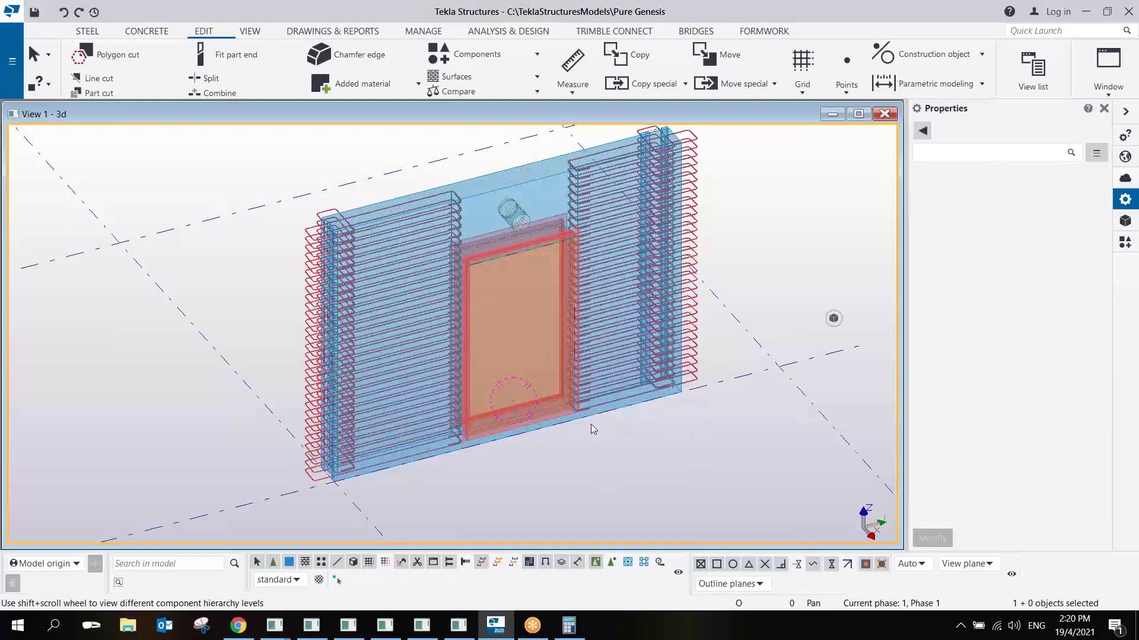
- Examine the Shelter Wall's hierarchy levels by selecting the whole wall, a rebar group, the concrete panel and the nested Shelter Door
scroll(650, 339, "up", 2)
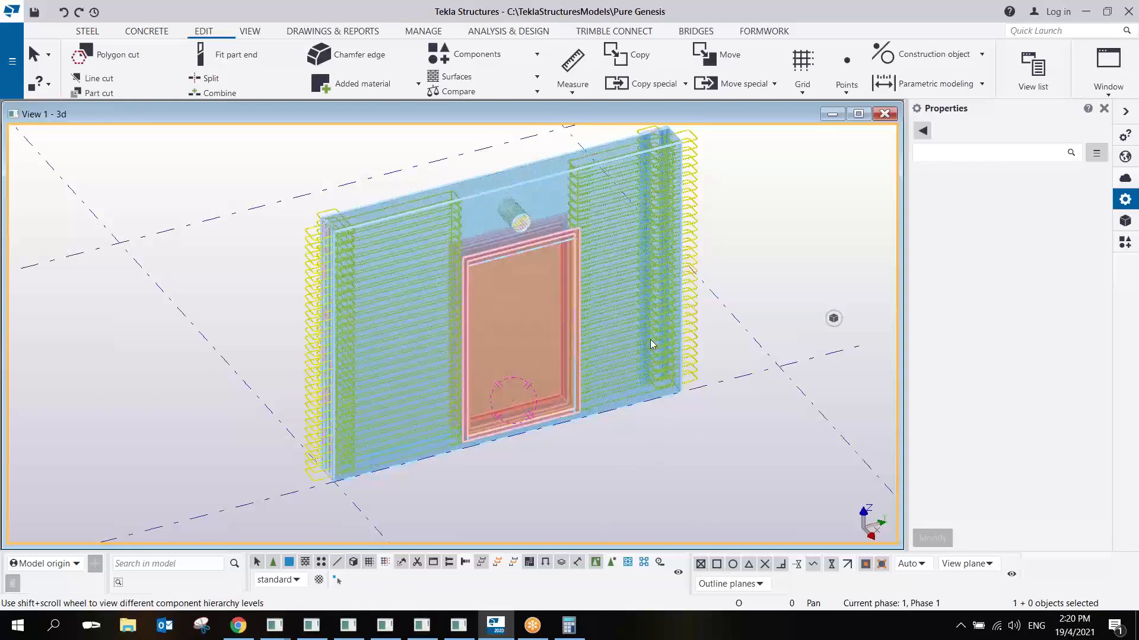
scroll(649, 341, "up", 2)
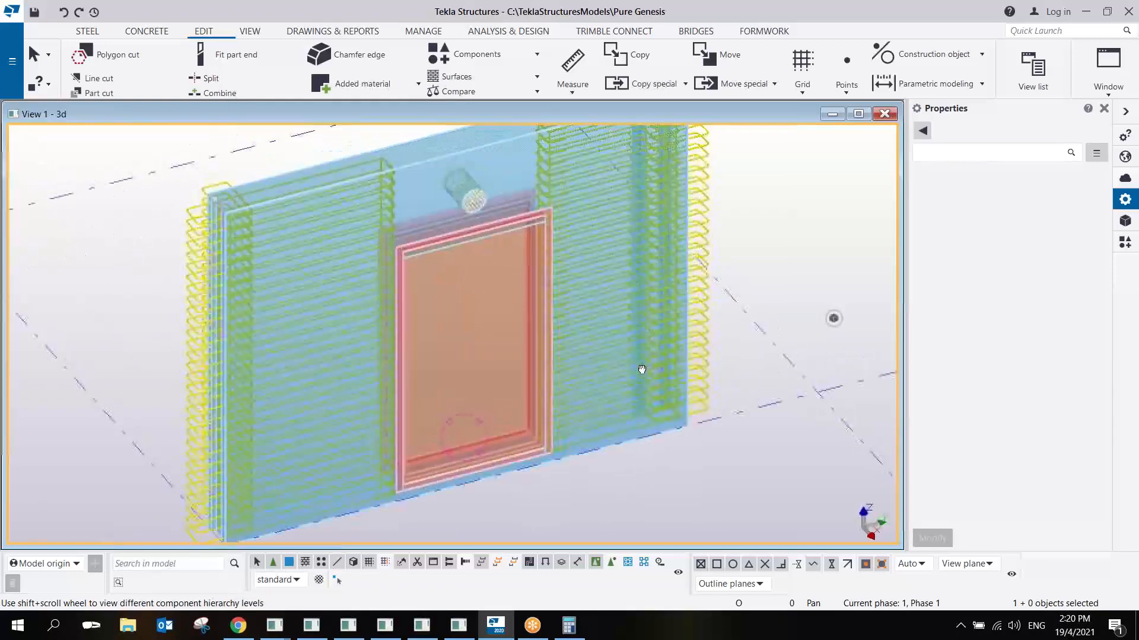
scroll(639, 376, "down", 1)
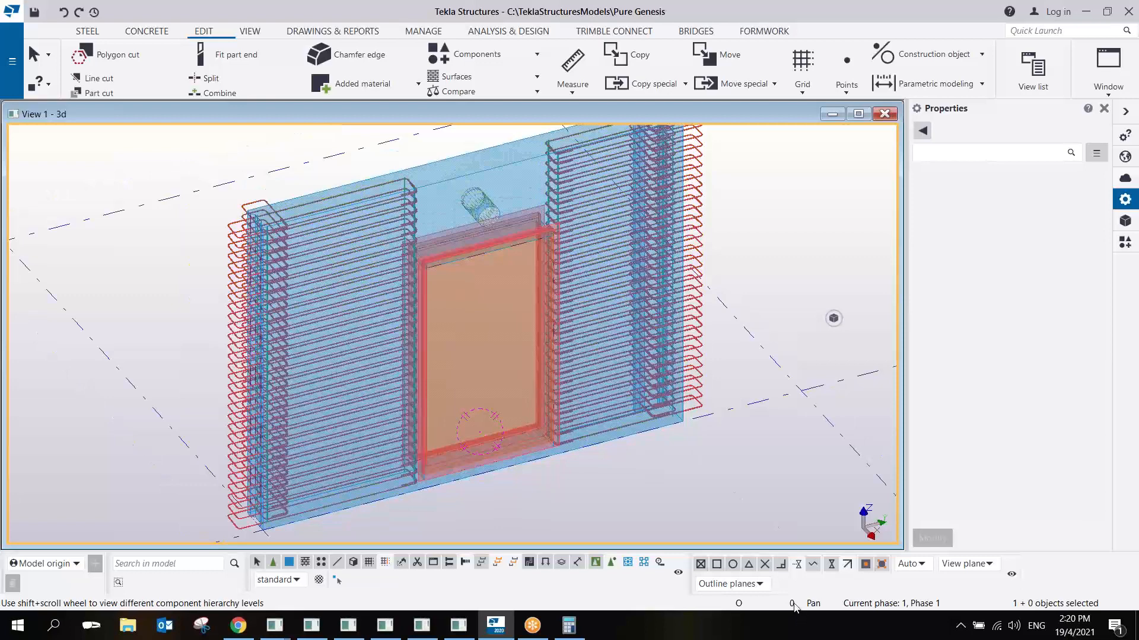
left_click(677, 309)
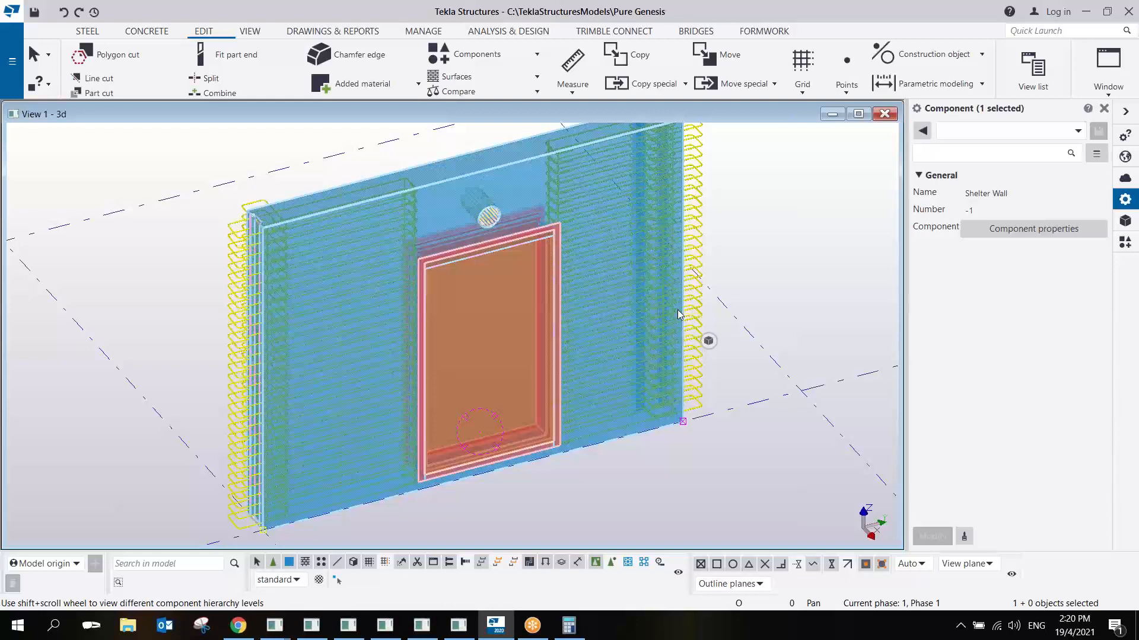
scroll(677, 309, "down", 1, "shift")
scroll(677, 310, "down", 1, "shift")
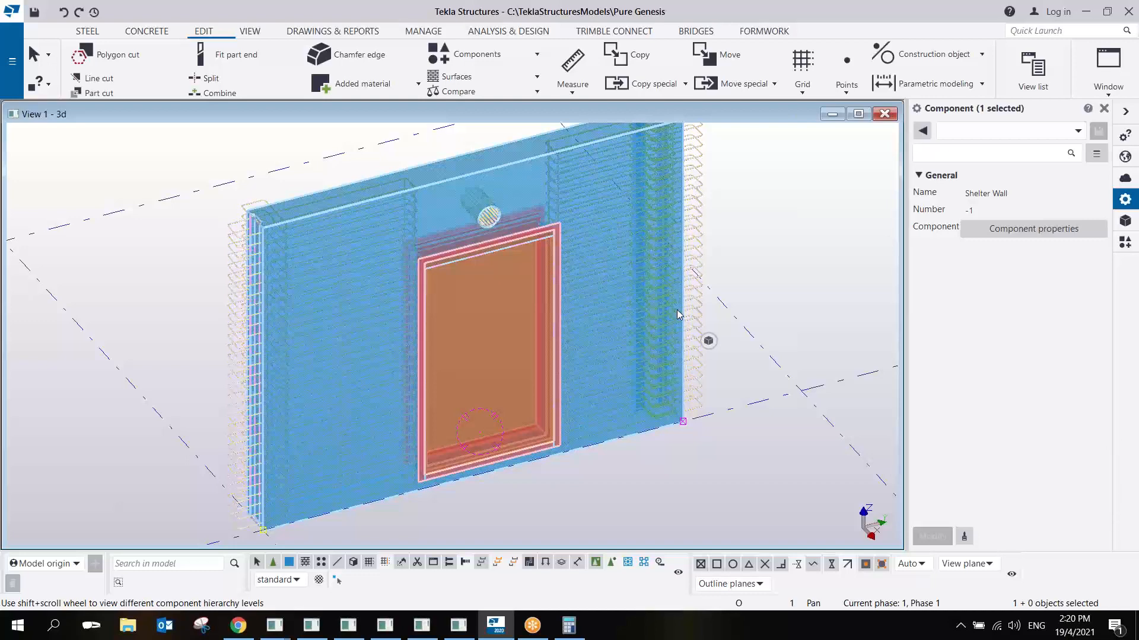
left_click(679, 256)
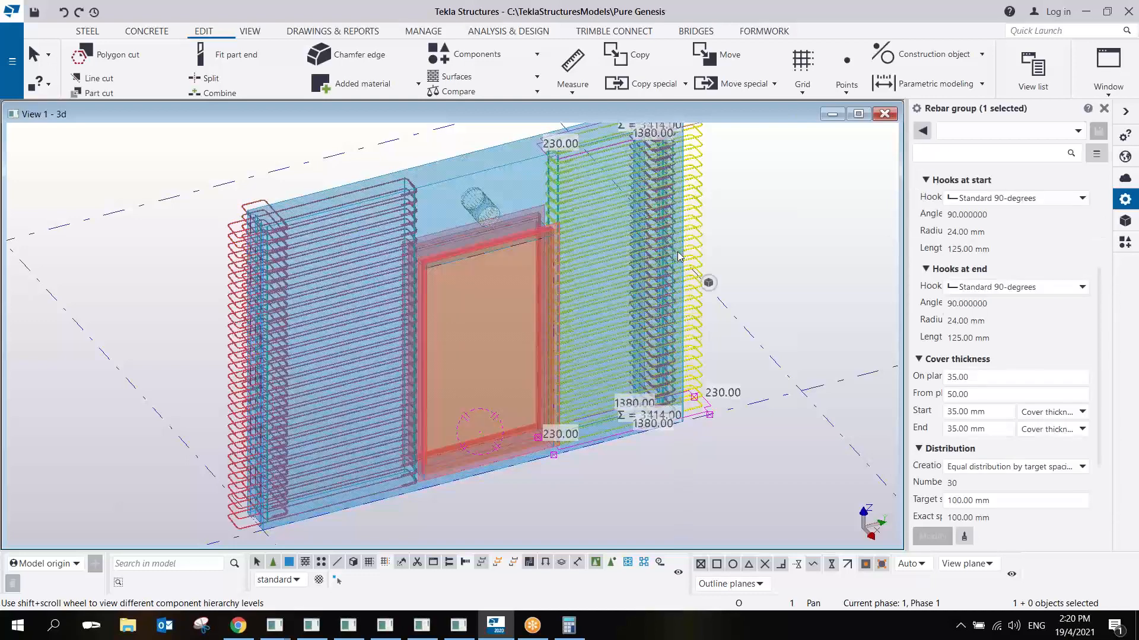
left_click(686, 183)
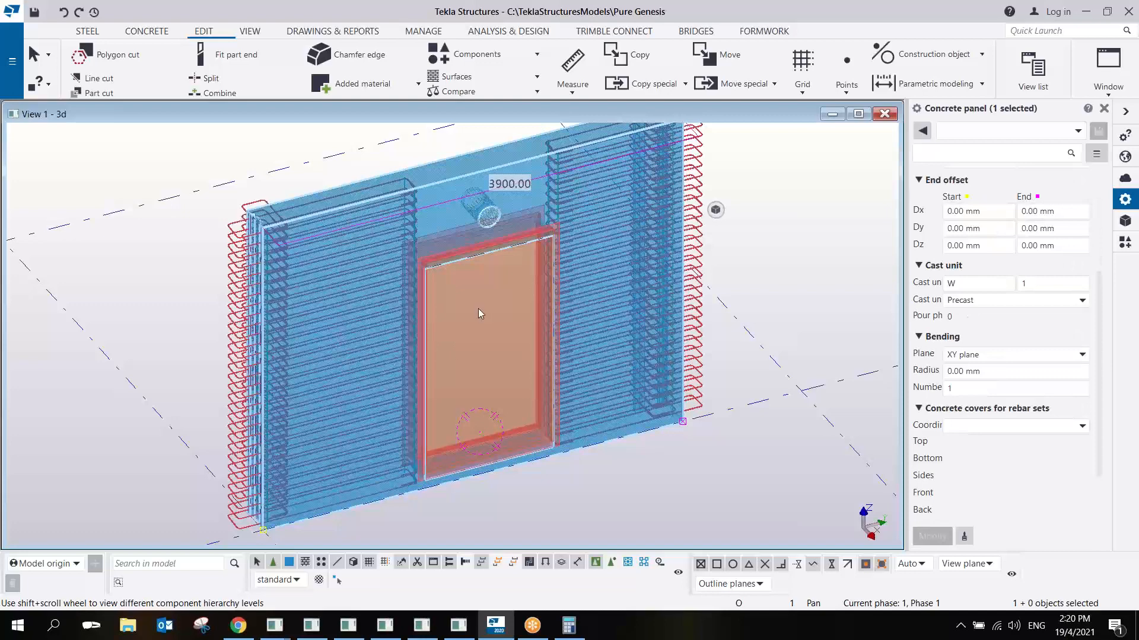
left_click(522, 451)
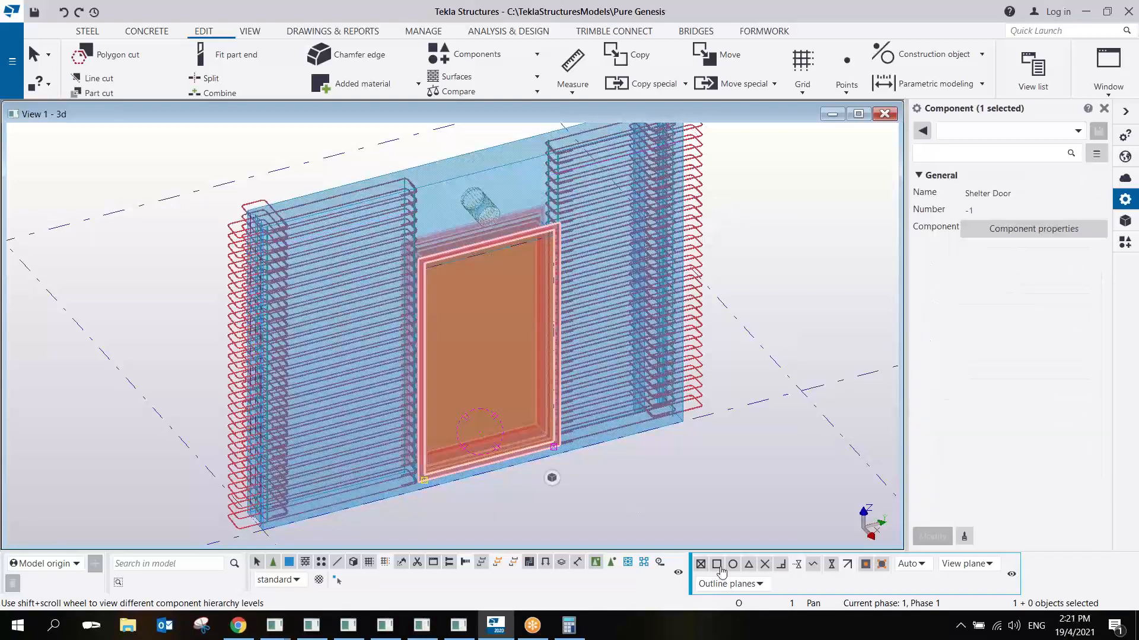
left_click(830, 284)
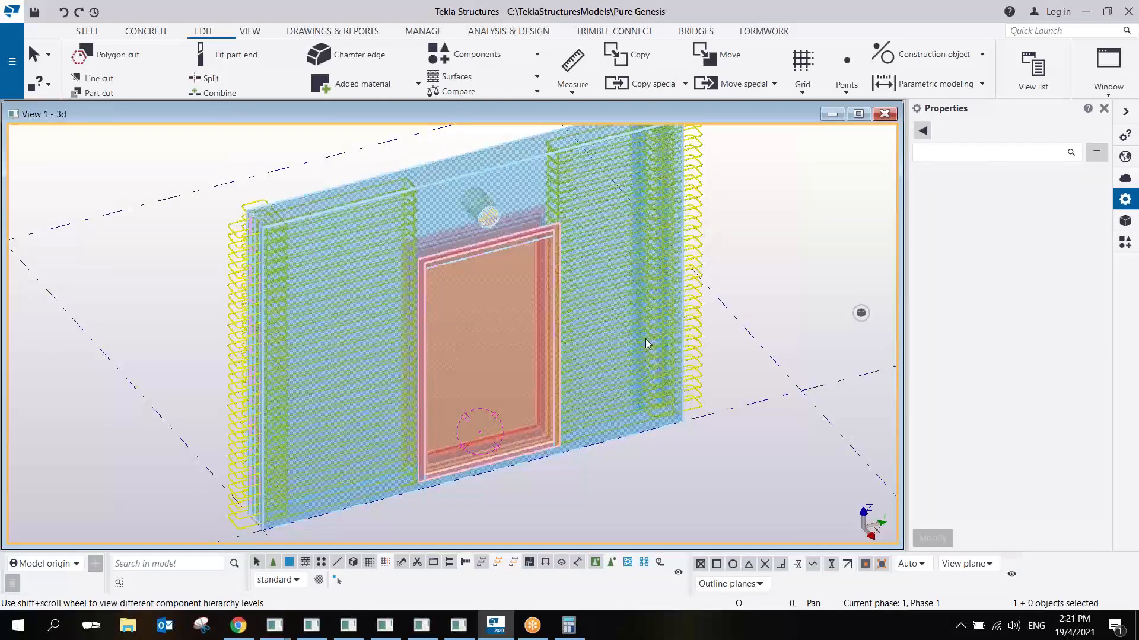
- Open the Shelter Wall and nested Shelter Door properties side by side, compare their parameters, and close both dialogs
left_click(661, 292)
double_click(661, 290)
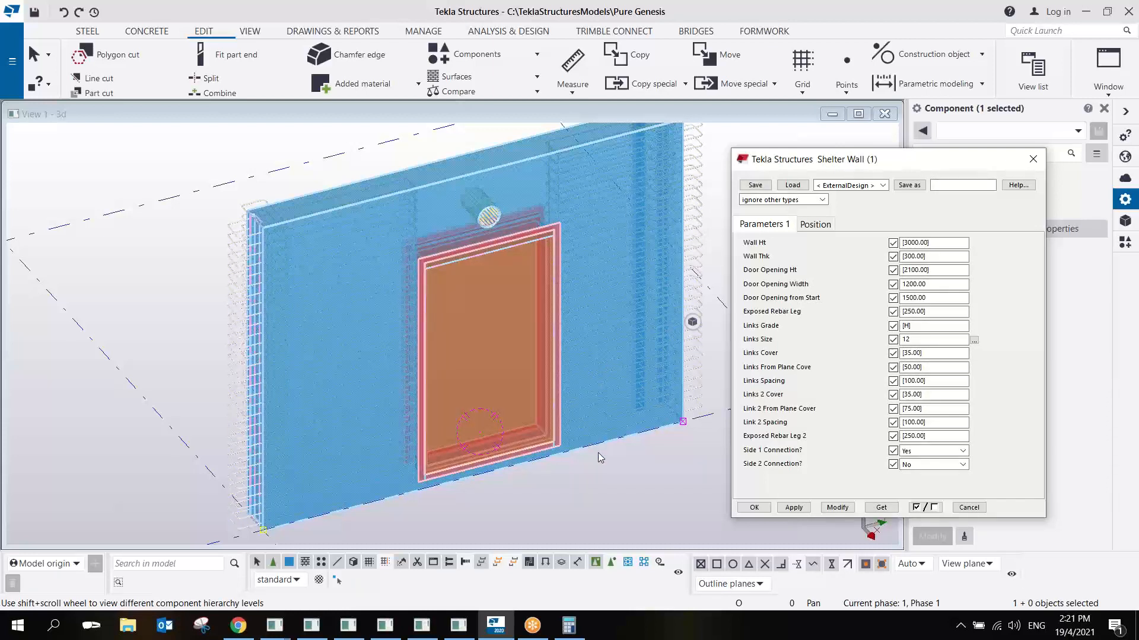
left_click(545, 401)
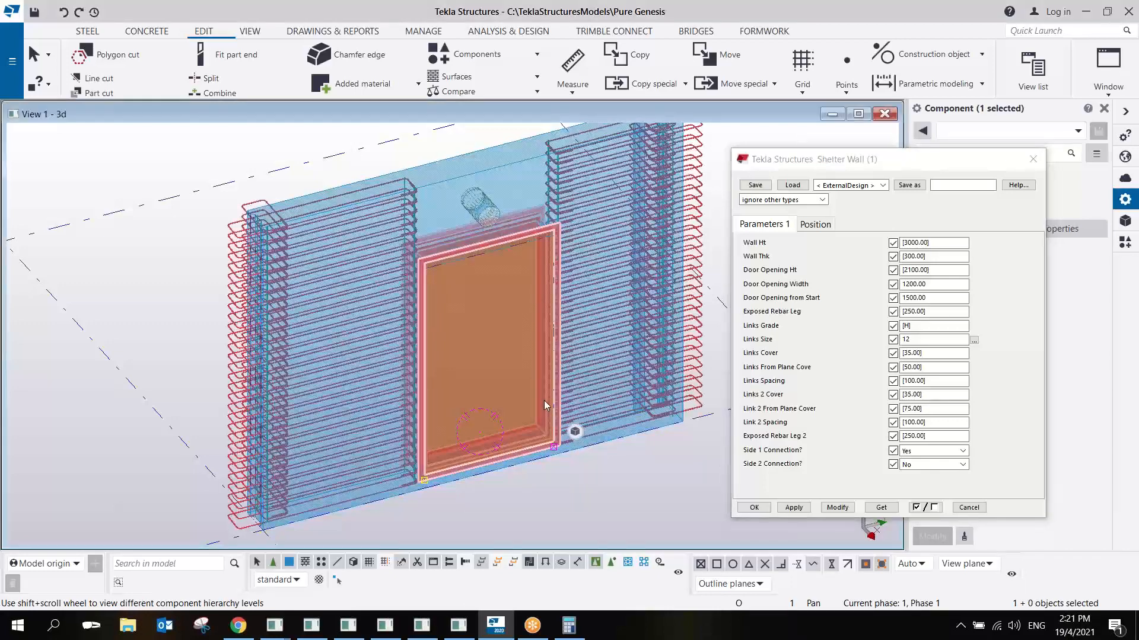
double_click(545, 402)
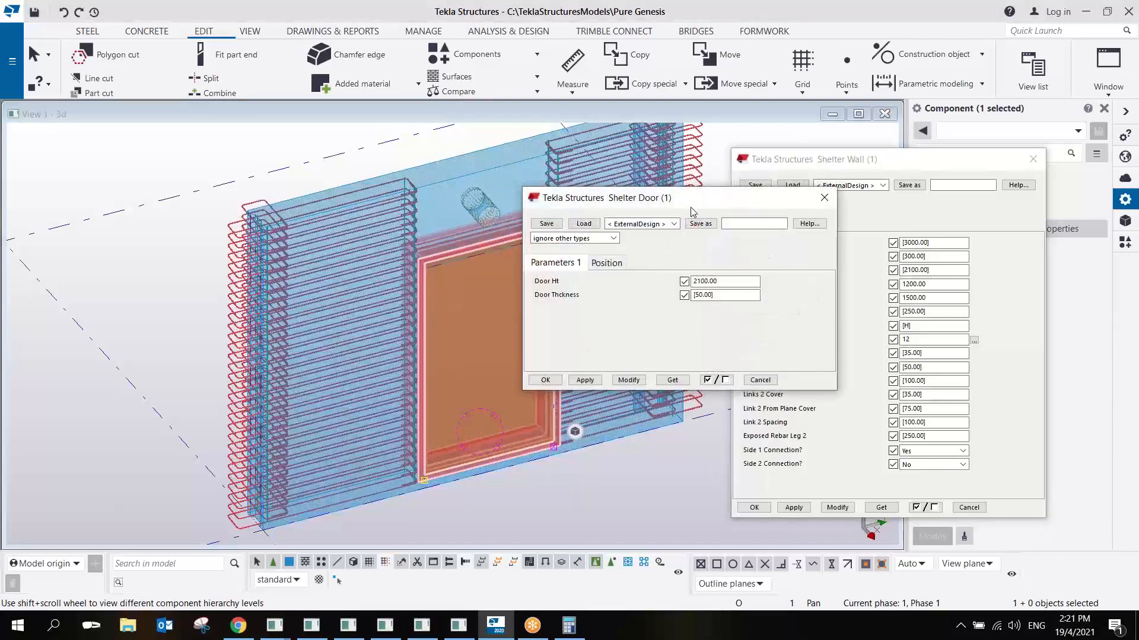
left_click_drag(634, 196, 583, 146)
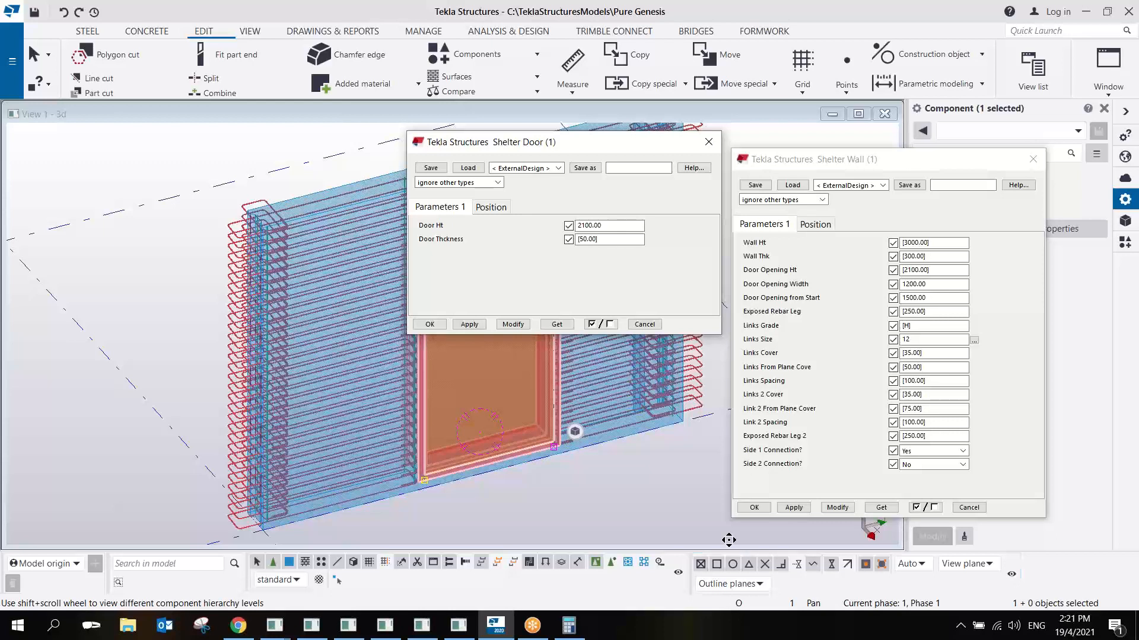
left_click(654, 515)
middle_click_drag(541, 495, 581, 465)
scroll(581, 464, "down", 1)
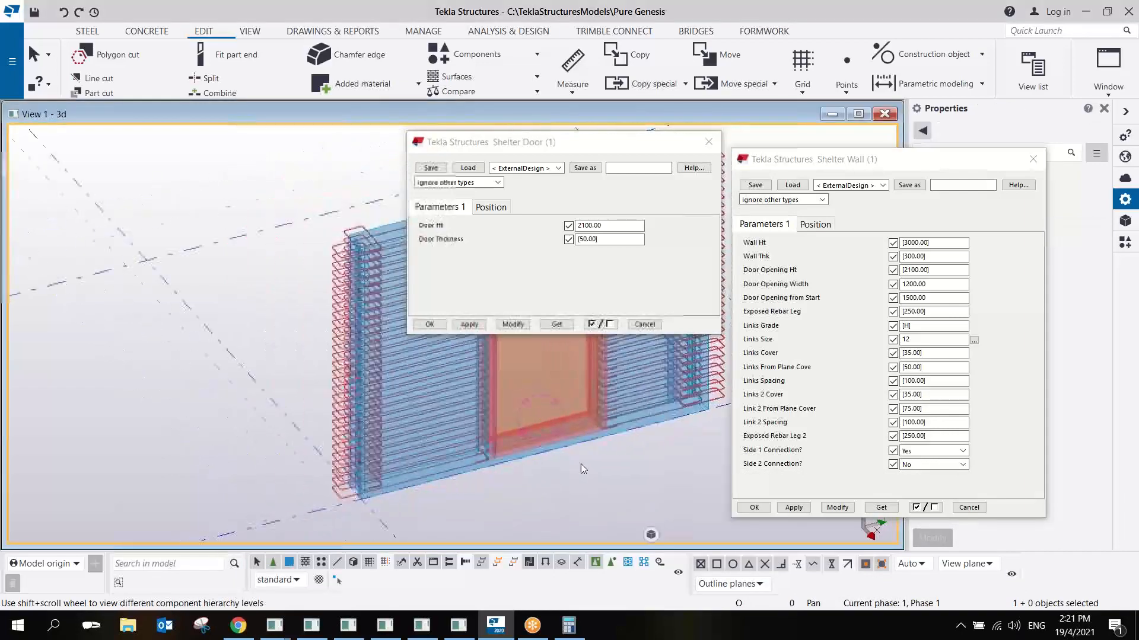
left_click(429, 325)
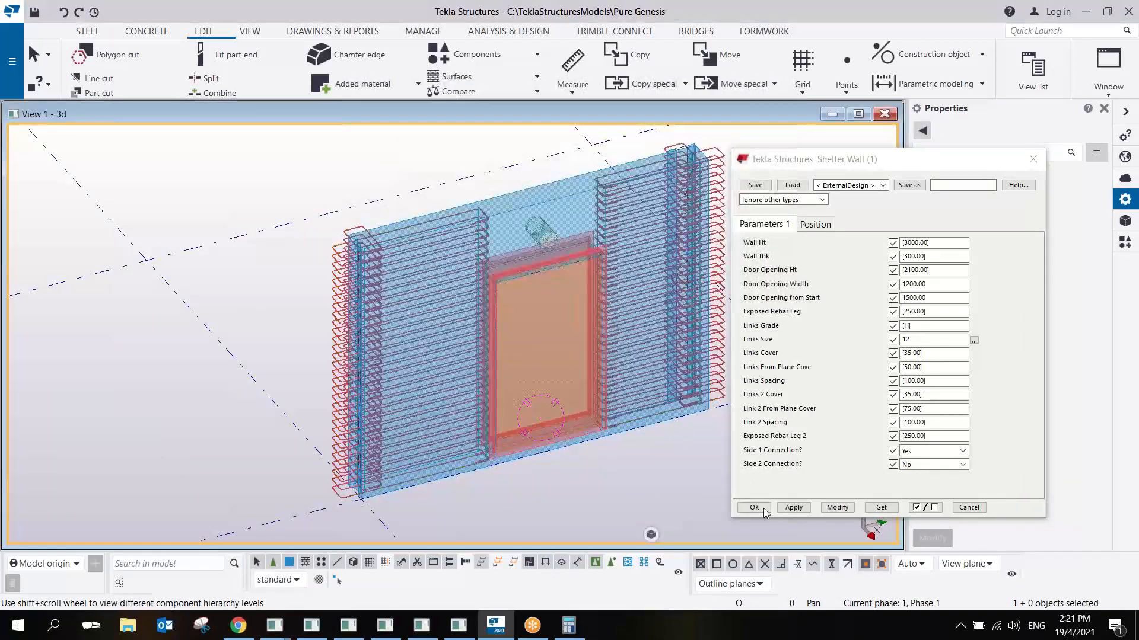
left_click(763, 509)
- Inspect the standalone Shelter Door by selecting the whole component, its door panel and its steel frame beam
middle_click_drag(534, 438, 634, 411)
scroll(633, 410, "down", 3)
middle_click_drag(315, 444, 513, 313)
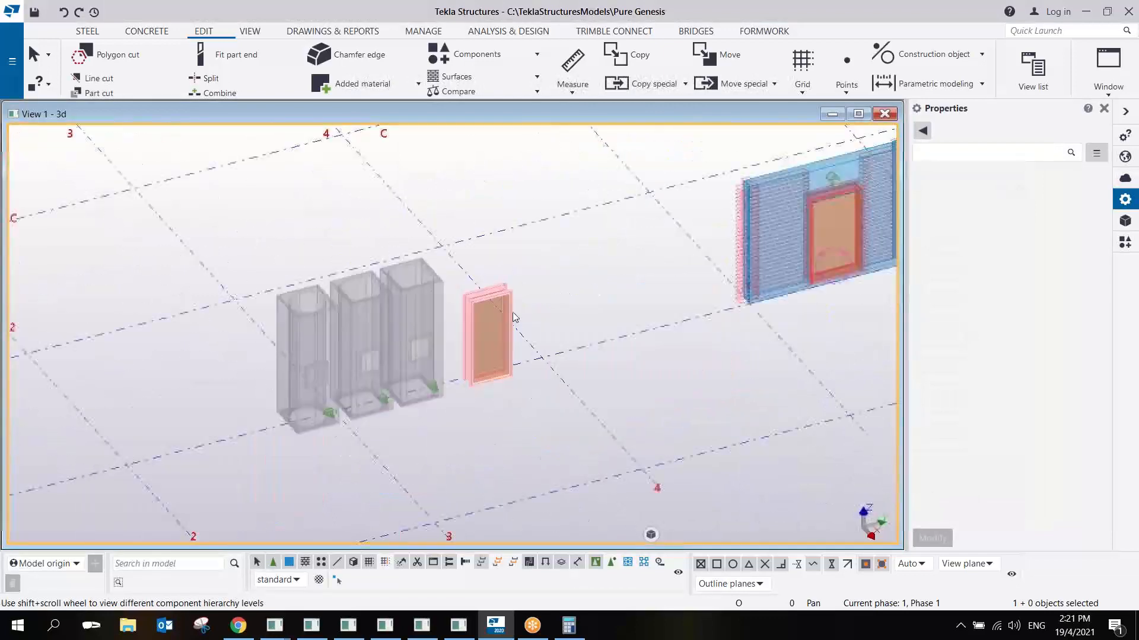
scroll(514, 317, "up", 5)
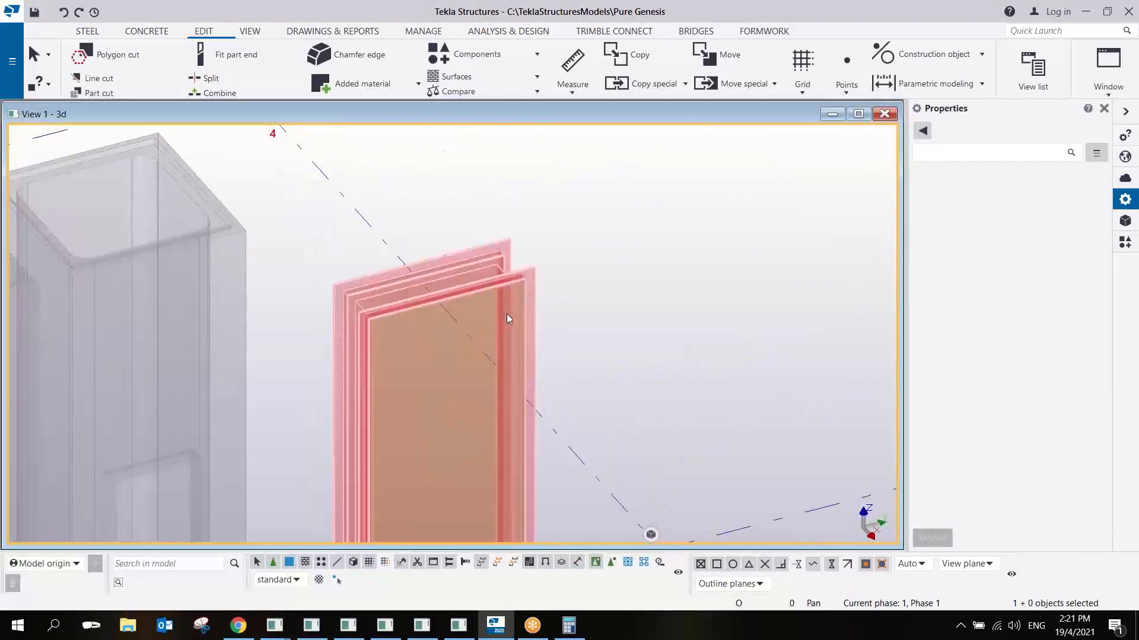
middle_click_drag(513, 316, 614, 286)
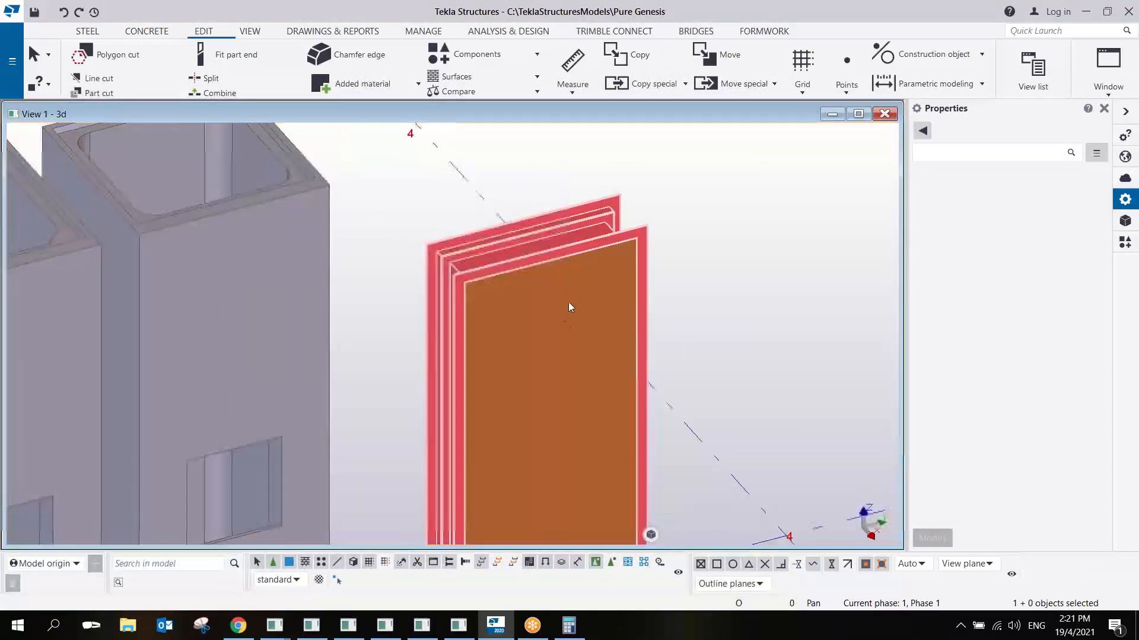
left_click(568, 301)
scroll(576, 318, "down", 2)
middle_click_drag(575, 318, 521, 298)
scroll(561, 280, "up", 1)
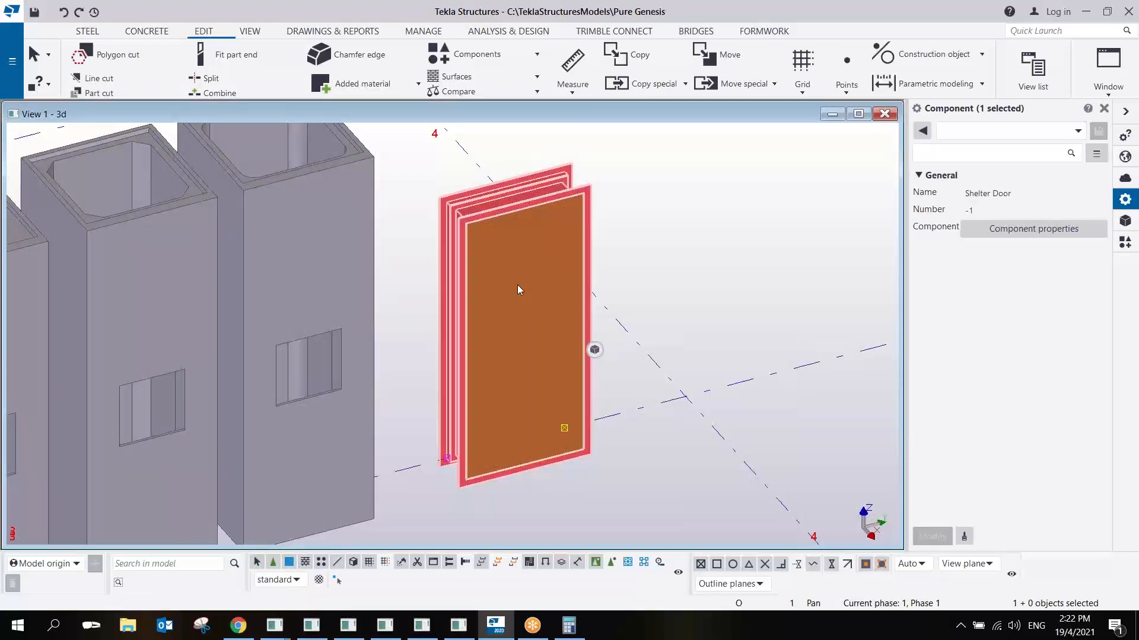
left_click(517, 285)
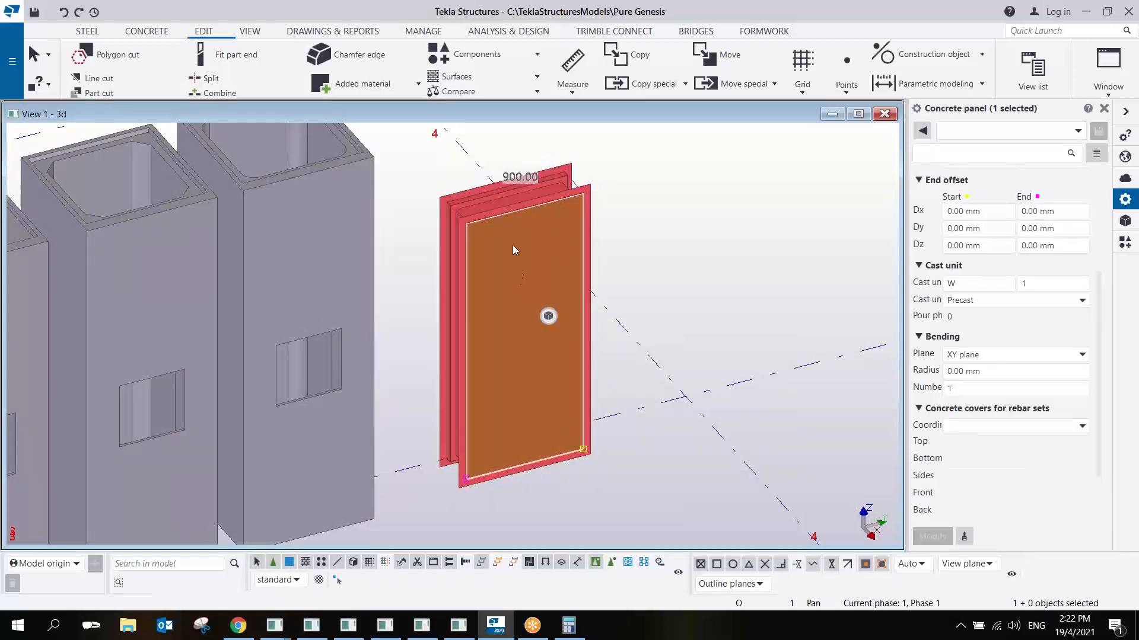
left_click(514, 210)
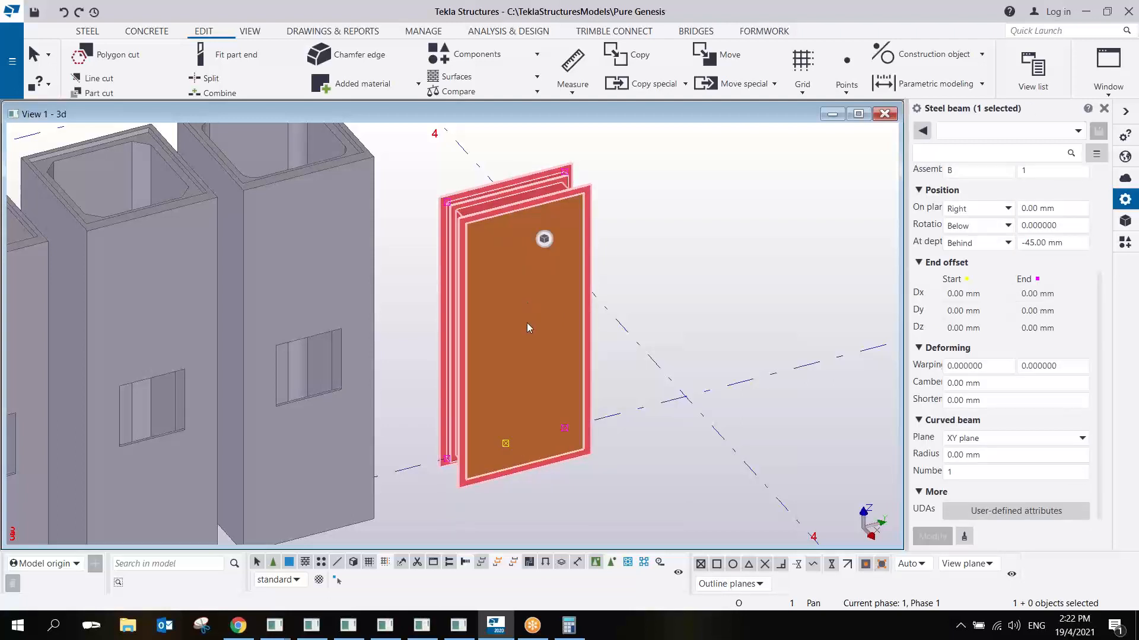
left_click(528, 325)
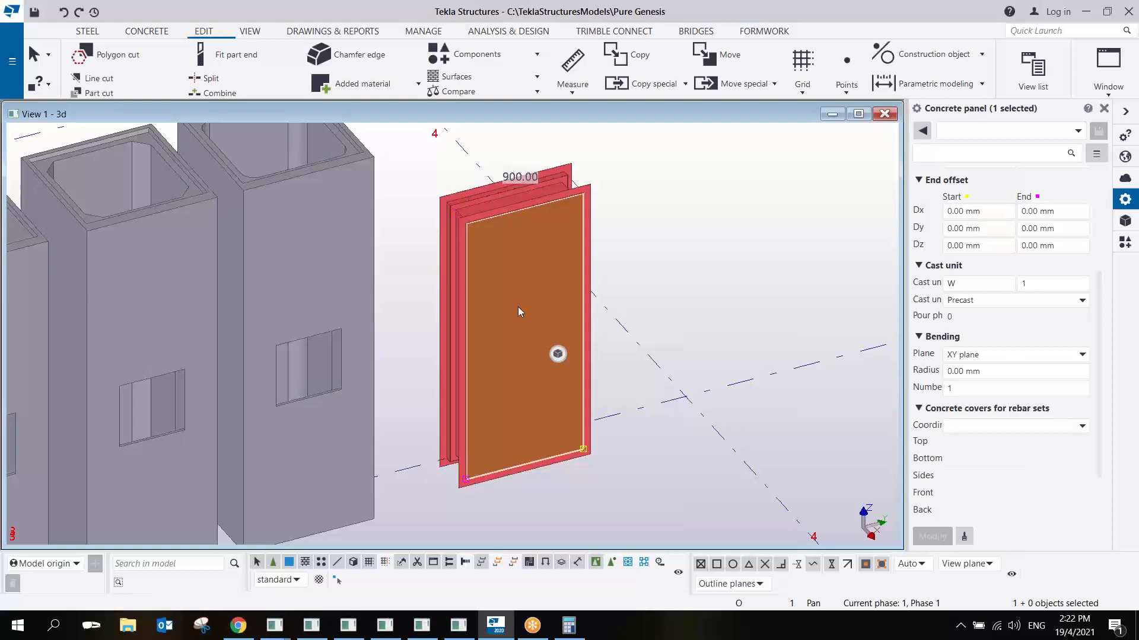
- Examine the standalone Shelter Door from its opposite side and select its steel frame
scroll(518, 307, "down", 3)
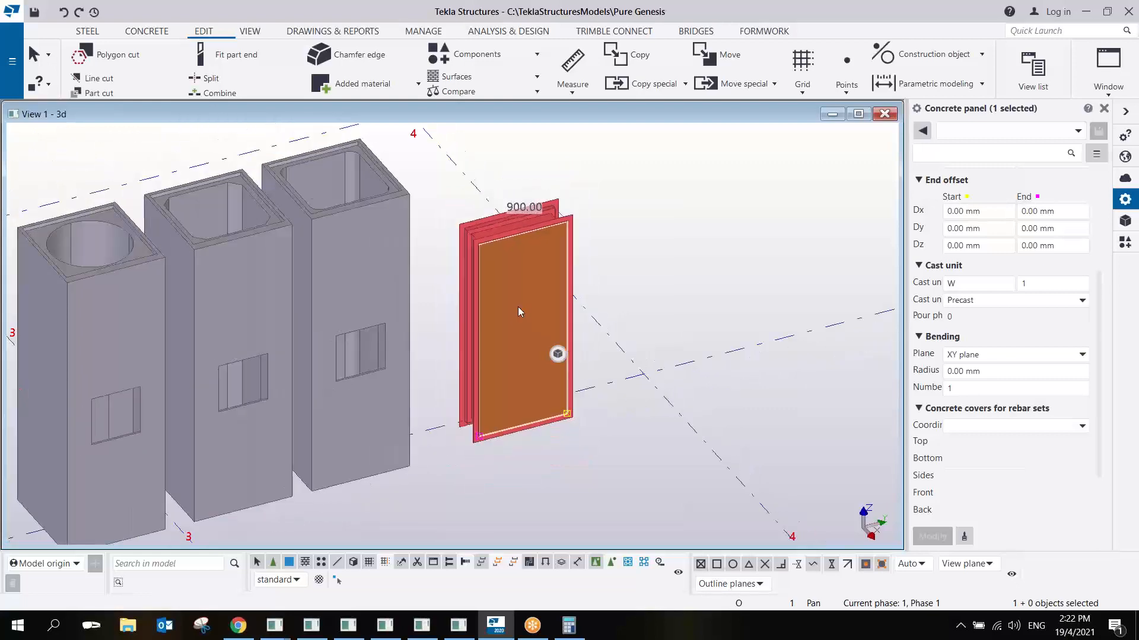
scroll(518, 307, "up", 2)
scroll(518, 307, "down", 2)
scroll(518, 307, "up", 2)
middle_click_drag(518, 307, 875, 278, "ctrl")
scroll(453, 318, "up", 2)
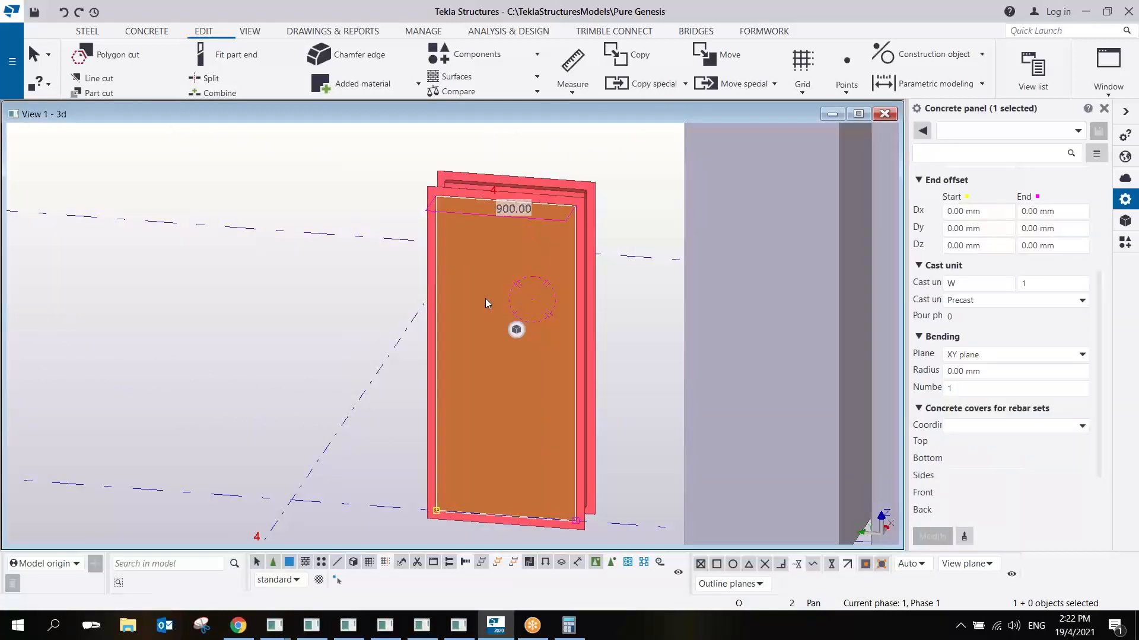
left_click(545, 291)
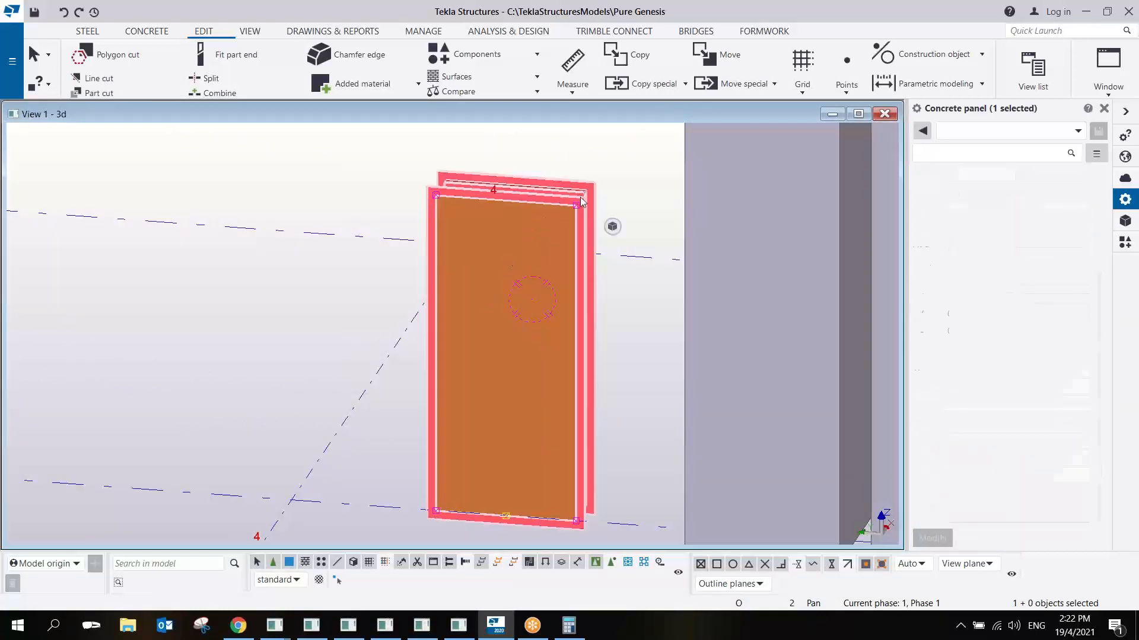
- Locate the precast concrete staircase near grid line 1 and examine its stepped flight and landing from the side
middle_click_drag(545, 289, 142, 299, "ctrl")
scroll(519, 330, "down", 6)
middle_click_drag(527, 336, 469, 345, "ctrl")
middle_click_drag(395, 338, 539, 318)
scroll(444, 321, "up", 3)
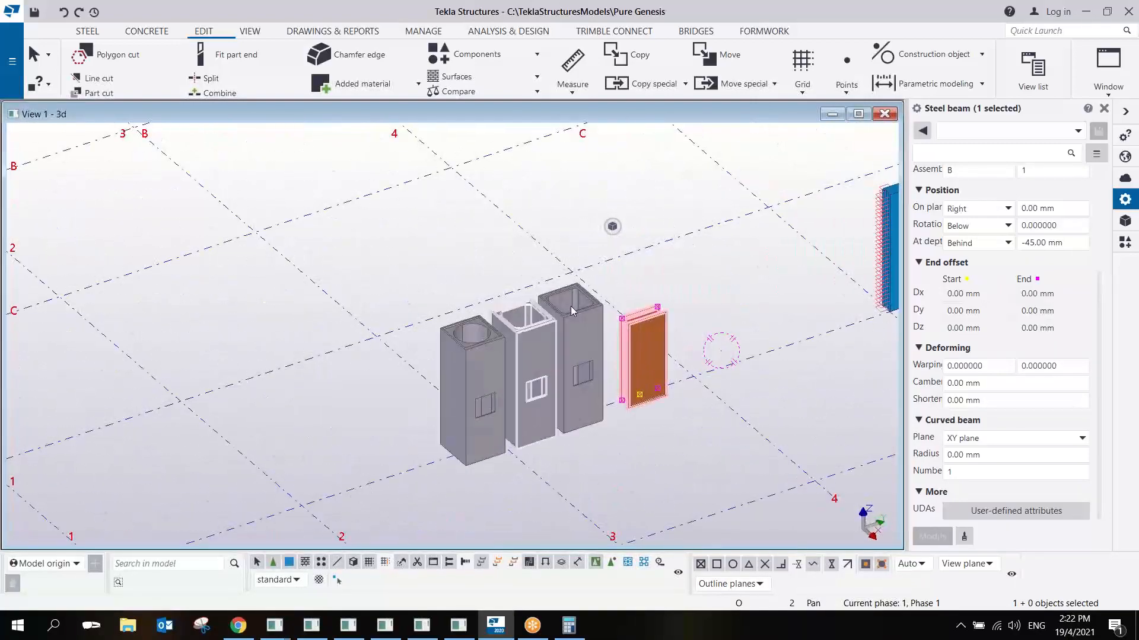
scroll(574, 329, "down", 5)
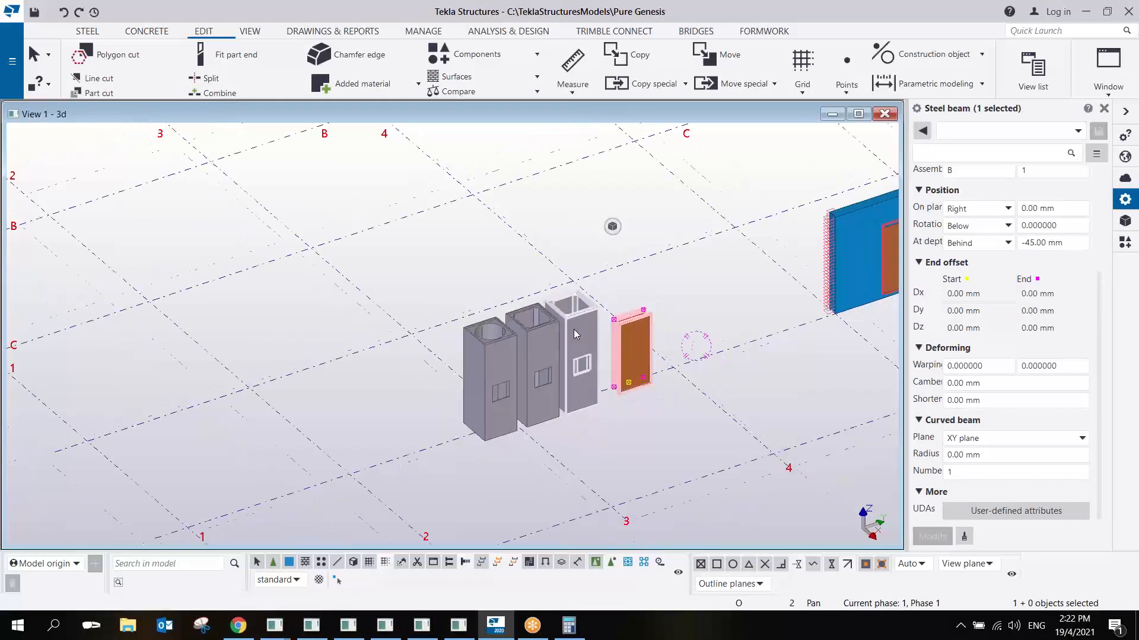
middle_click_drag(301, 340, 525, 362)
scroll(454, 343, "up", 6)
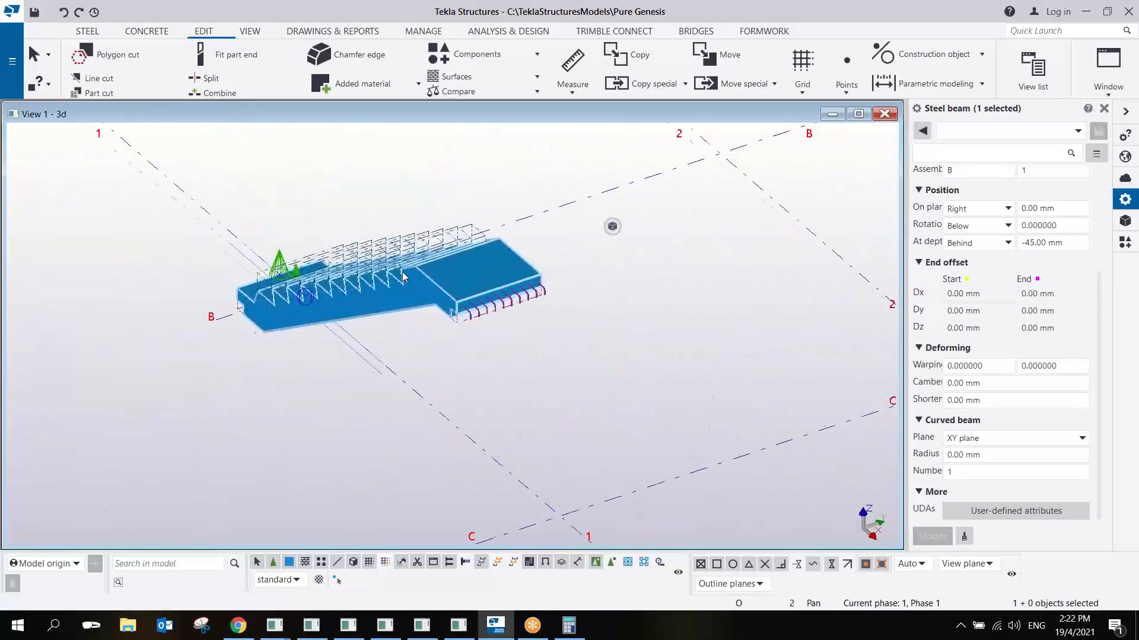
middle_click_drag(403, 273, 572, 224, "ctrl")
middle_click_drag(347, 334, 580, 292)
scroll(581, 293, "up", 4)
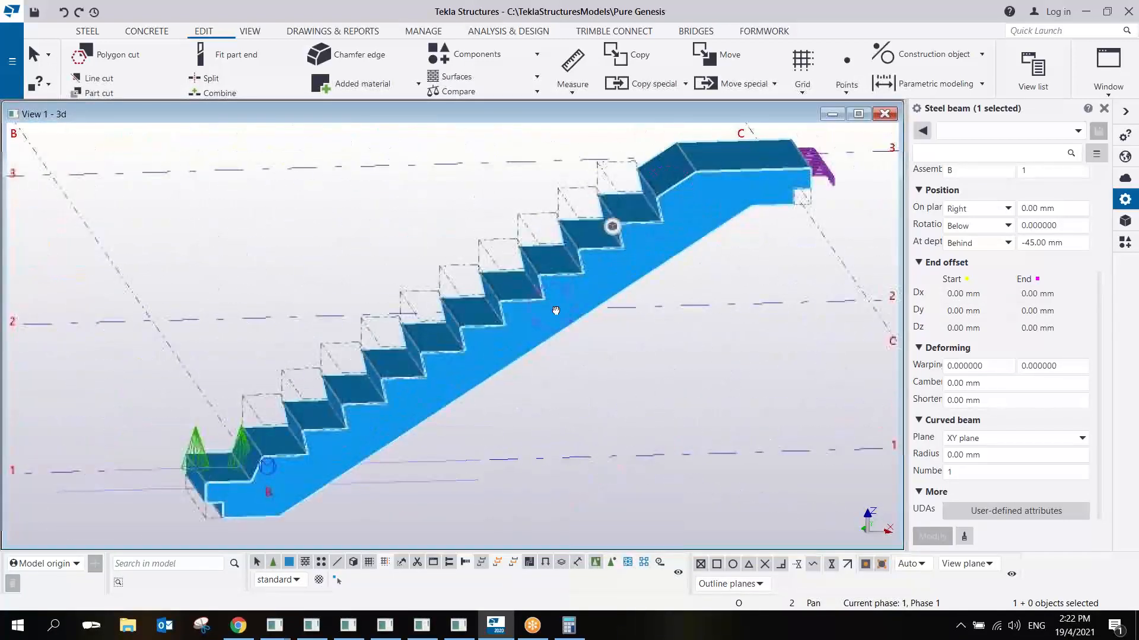
- Display the model parts as transparent and examine the reinforcement running along the staircase flight from the side
key("ctrl+2")
scroll(492, 367, "up", 2)
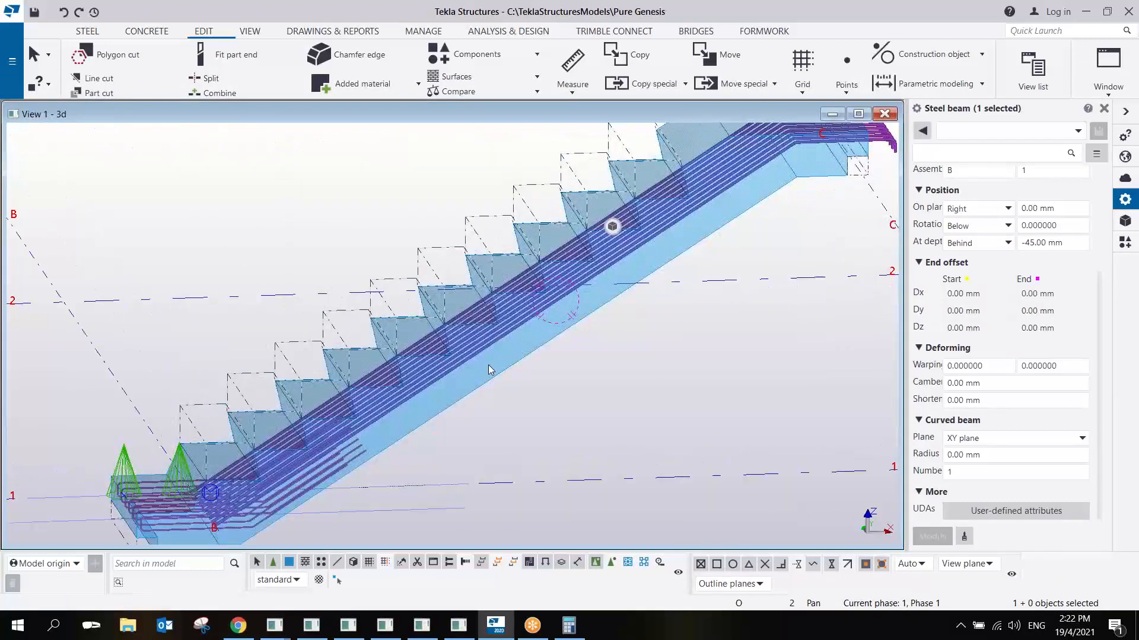
middle_click_drag(491, 367, 458, 364, "ctrl")
scroll(500, 255, "up", 5)
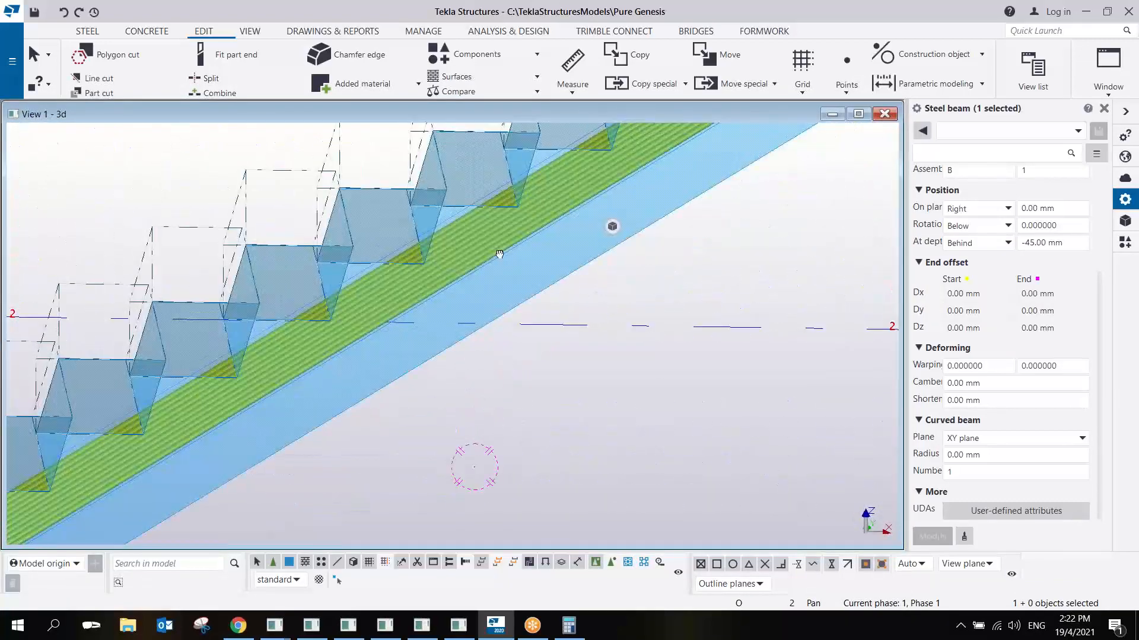
middle_click_drag(499, 255, 499, 231, "ctrl")
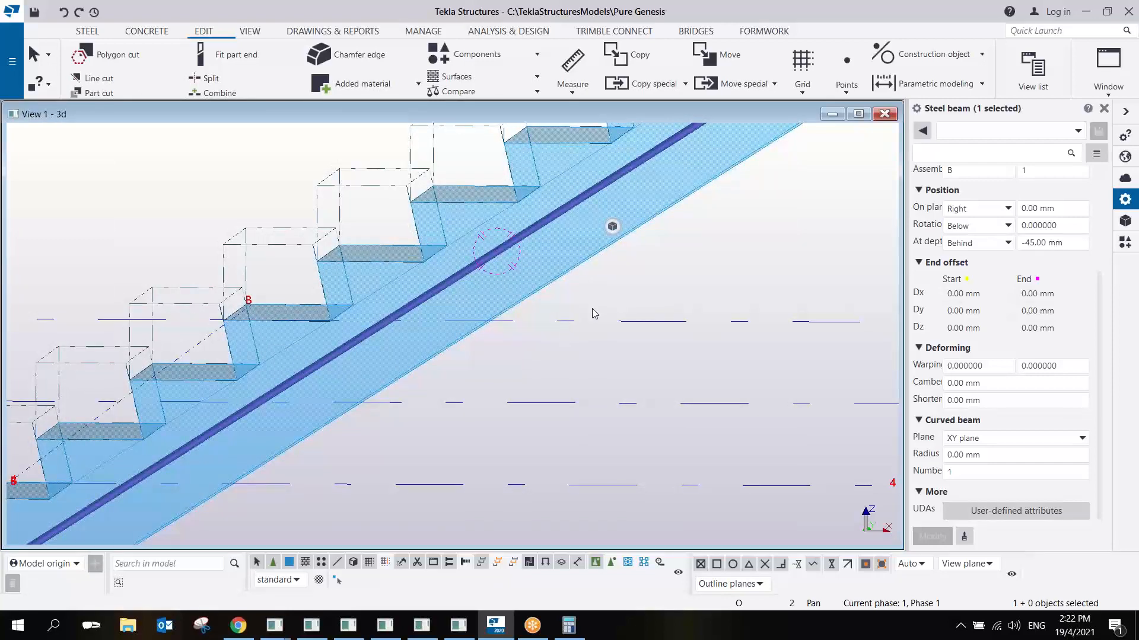
scroll(720, 262, "down", 5)
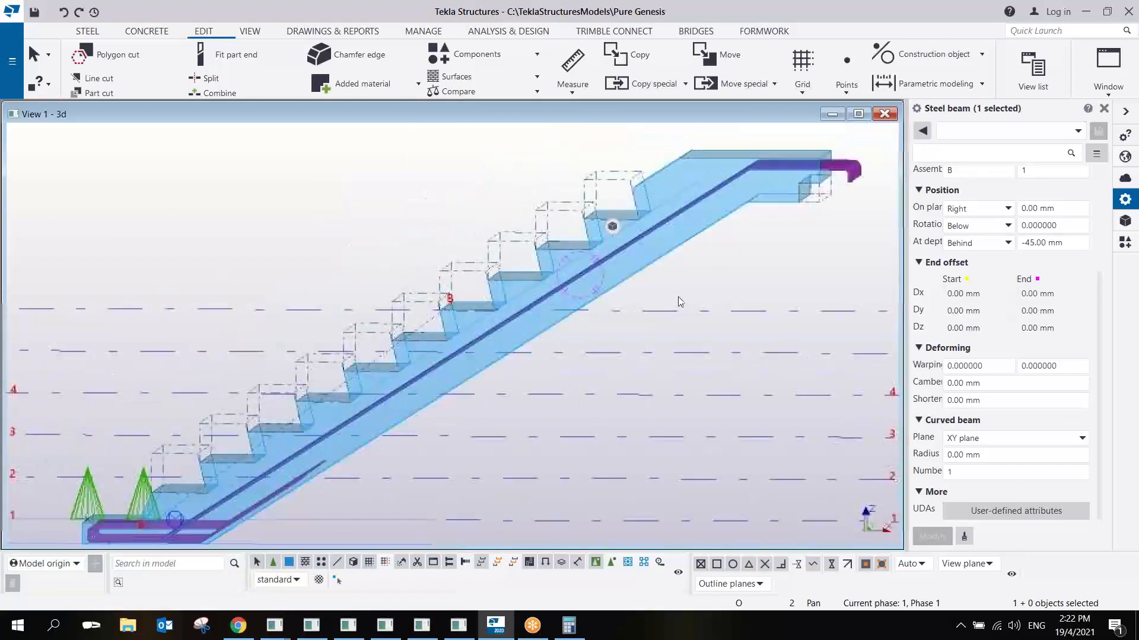